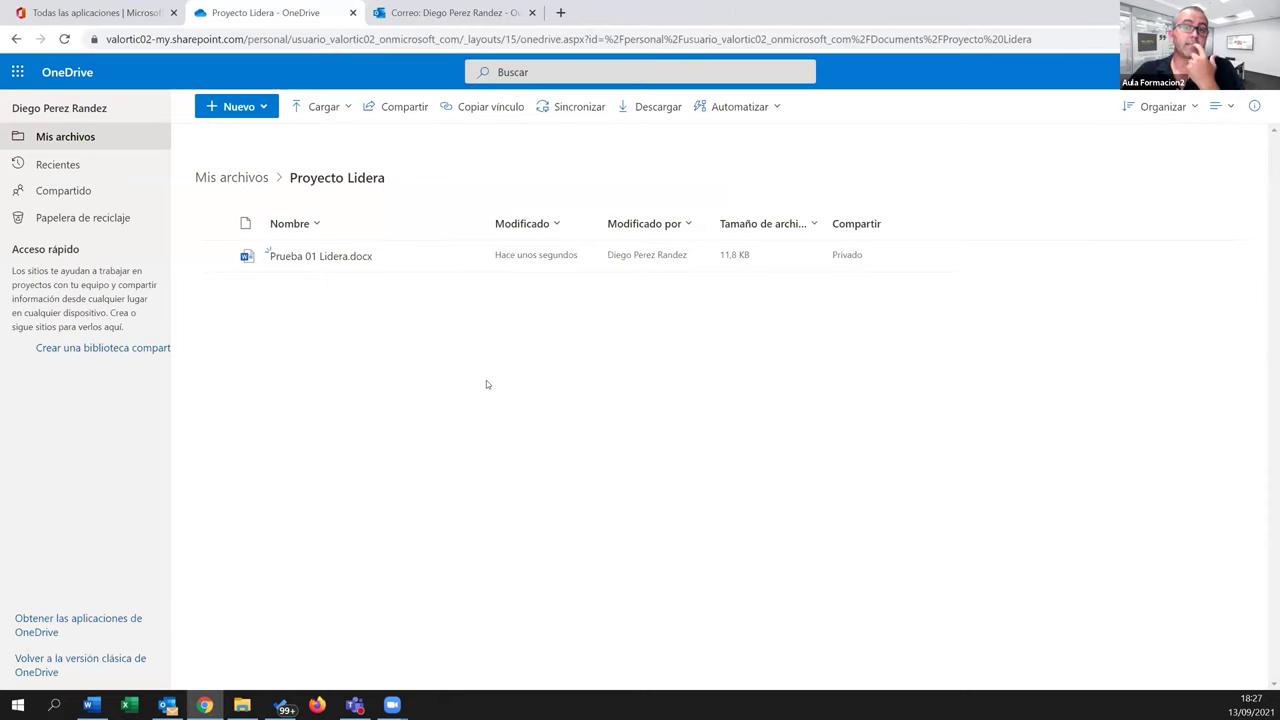
Review the version history of Prueba 01 Lidera.docx, checking the version 2.0 options
{"action": "mouse_move", "coordinate": [369, 256]}
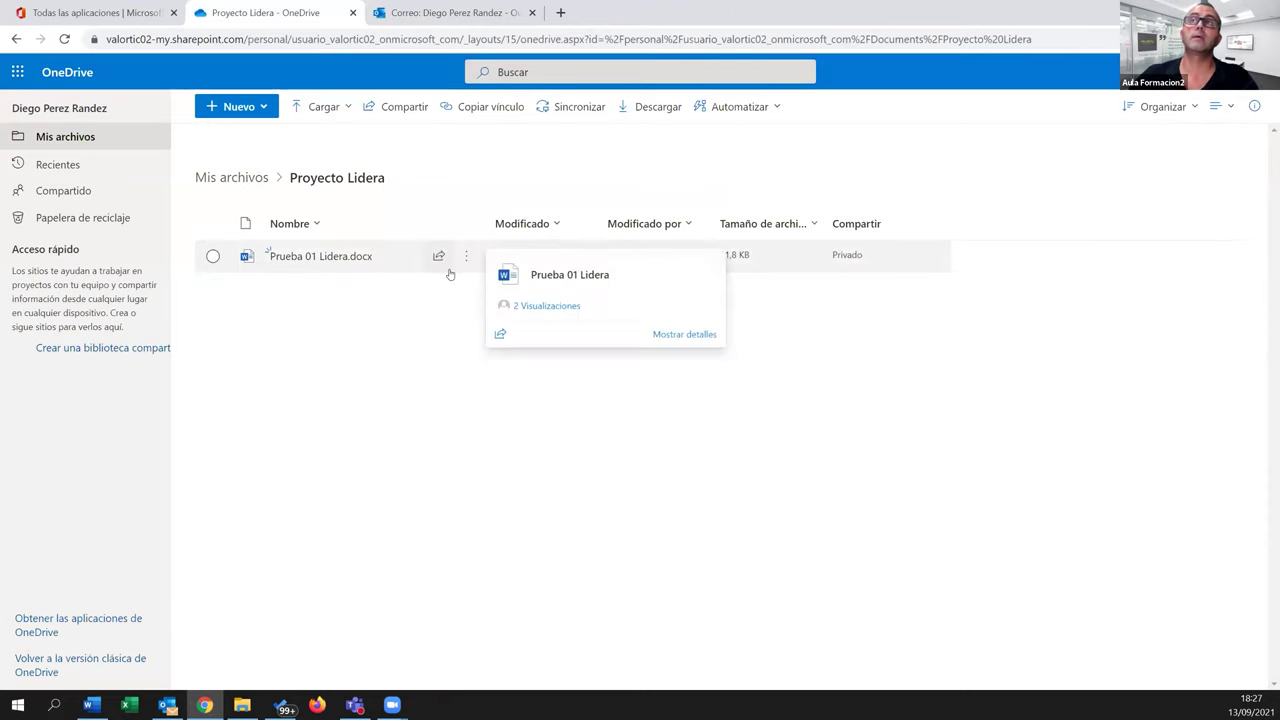
{"action": "left_click", "coordinate": [466, 261]}
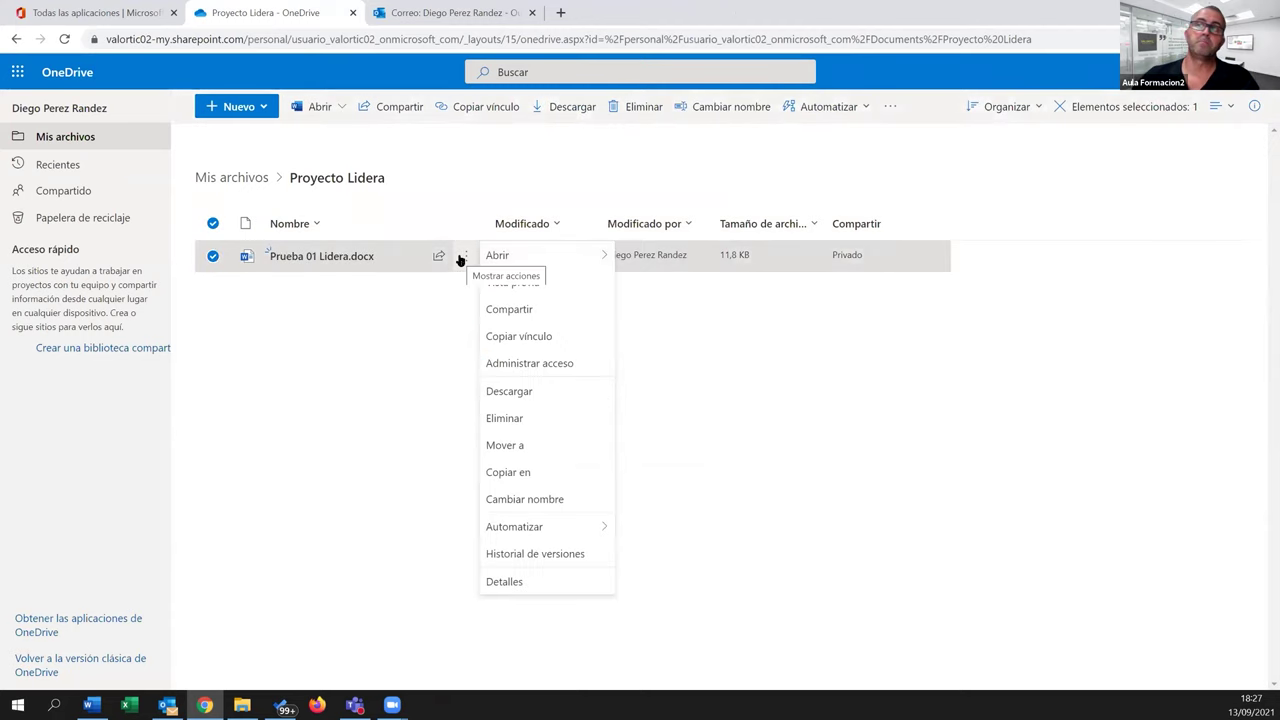
{"action": "left_click", "coordinate": [560, 556]}
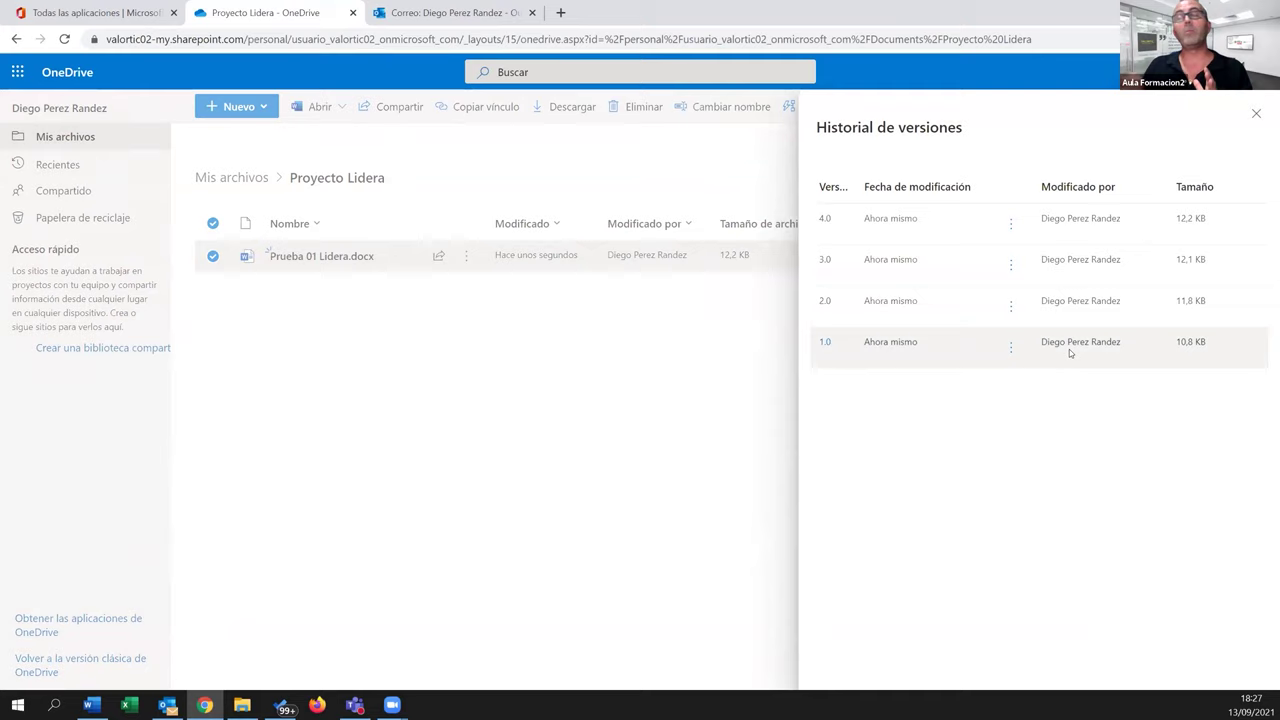
{"action": "left_click", "coordinate": [1011, 307]}
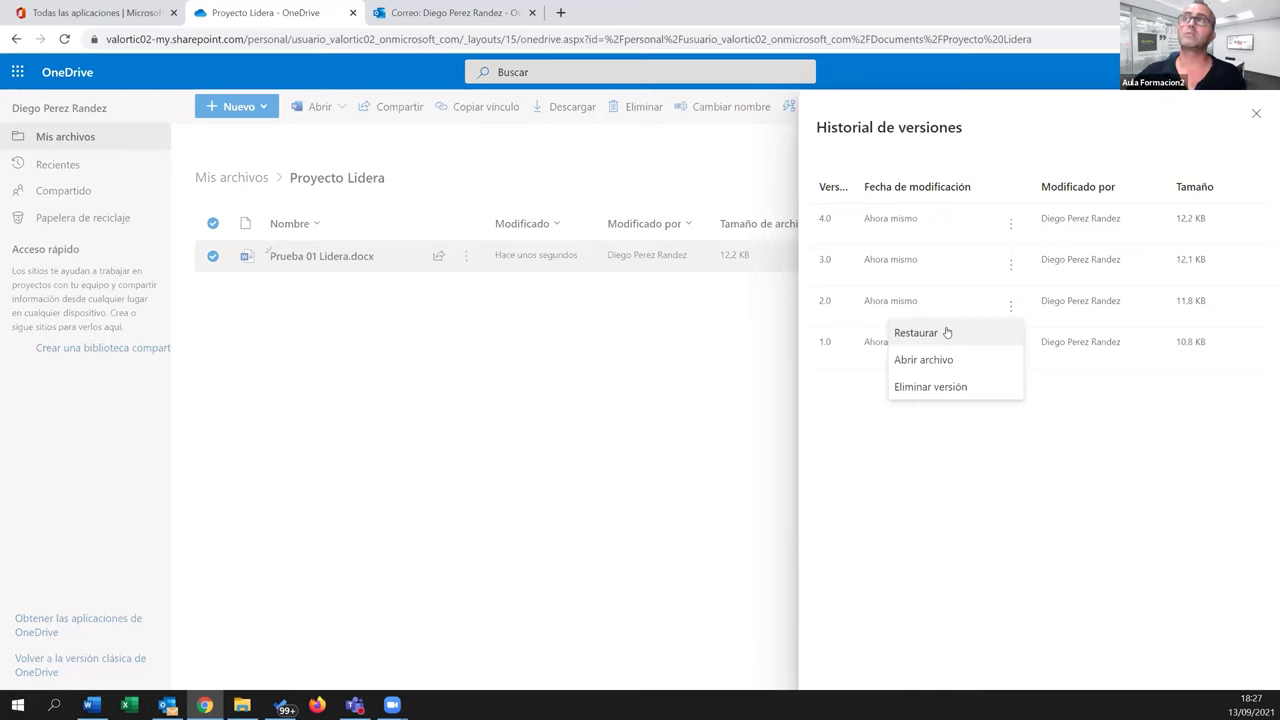
{"action": "left_click", "coordinate": [618, 430]}
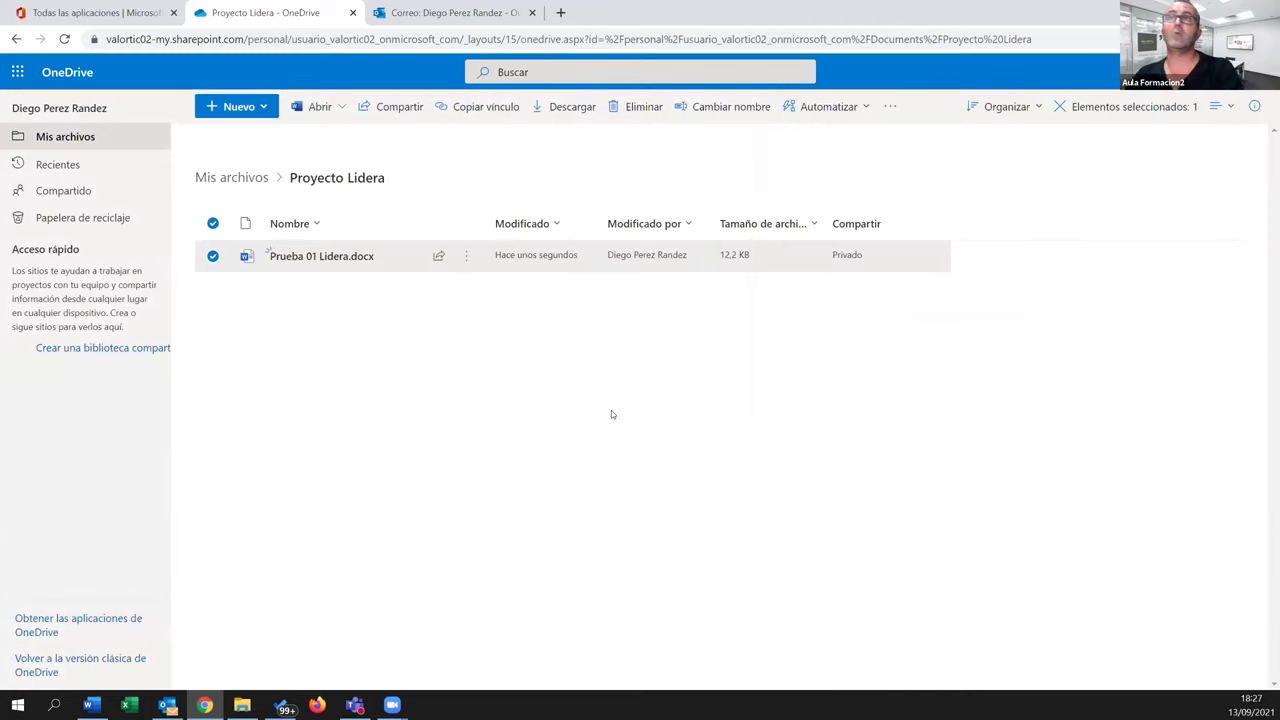
{"action": "left_click", "coordinate": [466, 257]}
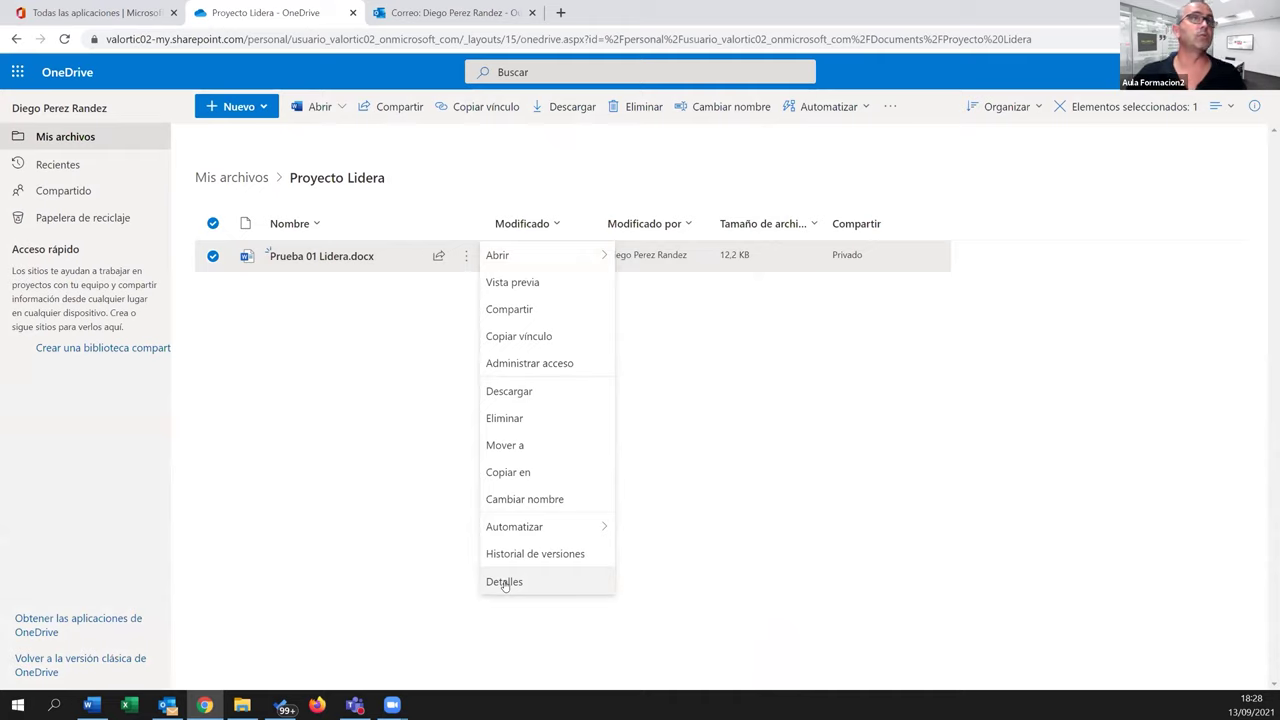
{"action": "left_click", "coordinate": [314, 466]}
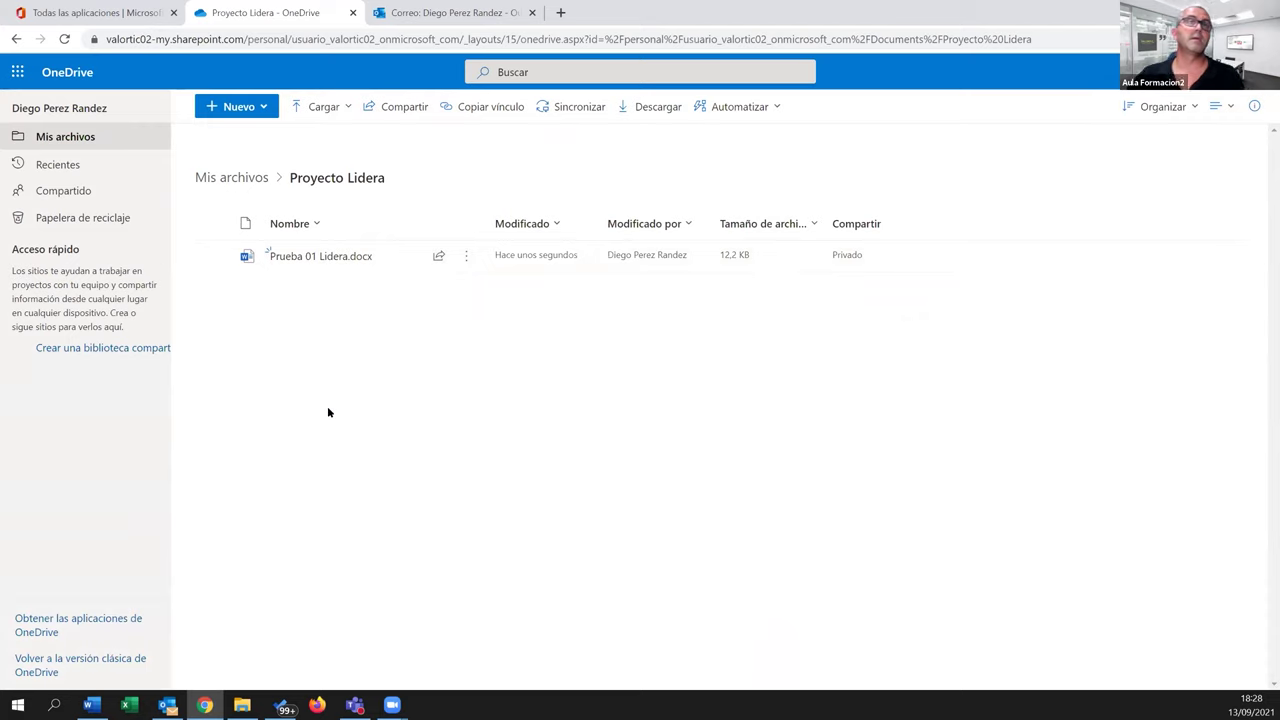
Recheck the version 3.0 and 2.0 options, then return to the Mis archivos root
{"action": "left_click", "coordinate": [466, 256]}
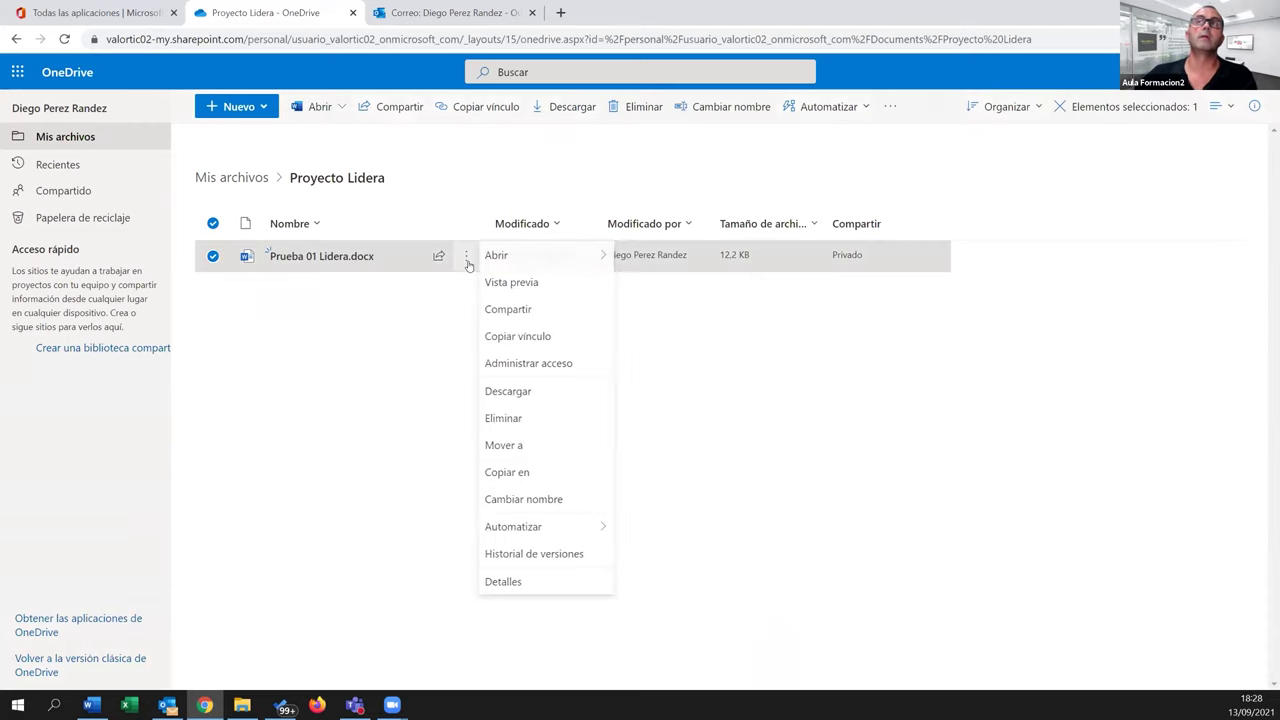
{"action": "left_click", "coordinate": [526, 556]}
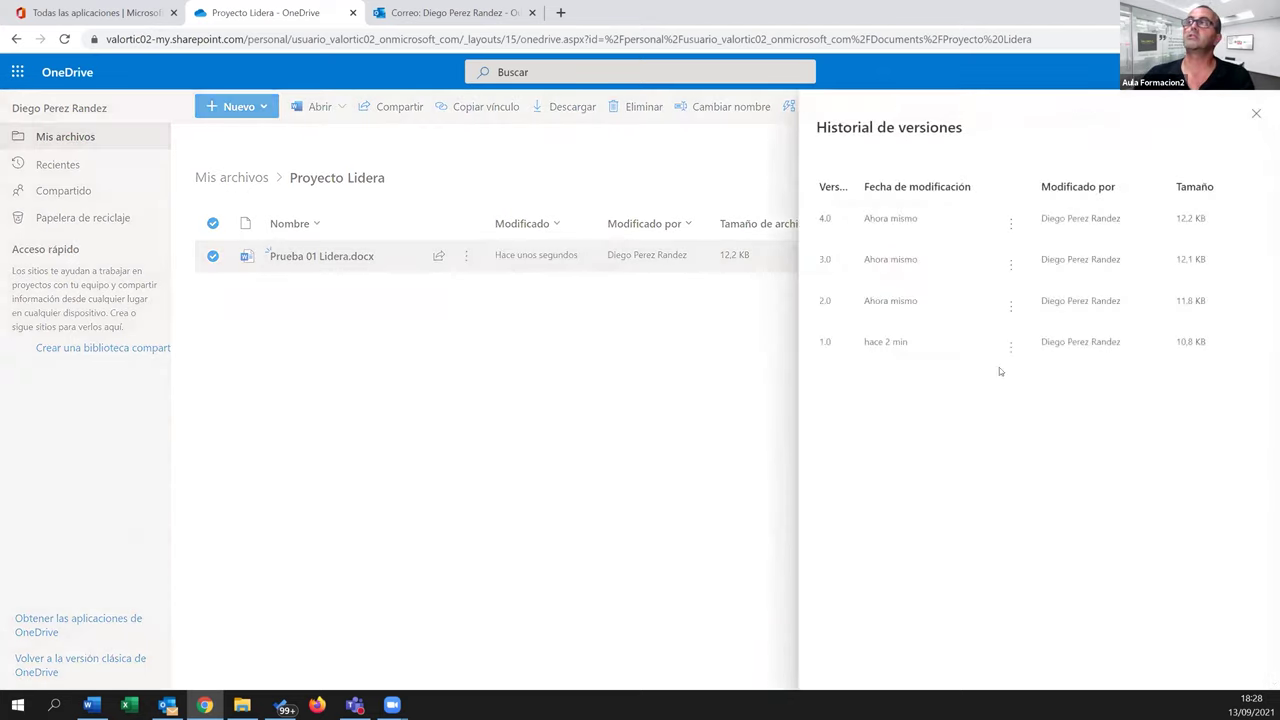
{"action": "left_click", "coordinate": [1010, 264]}
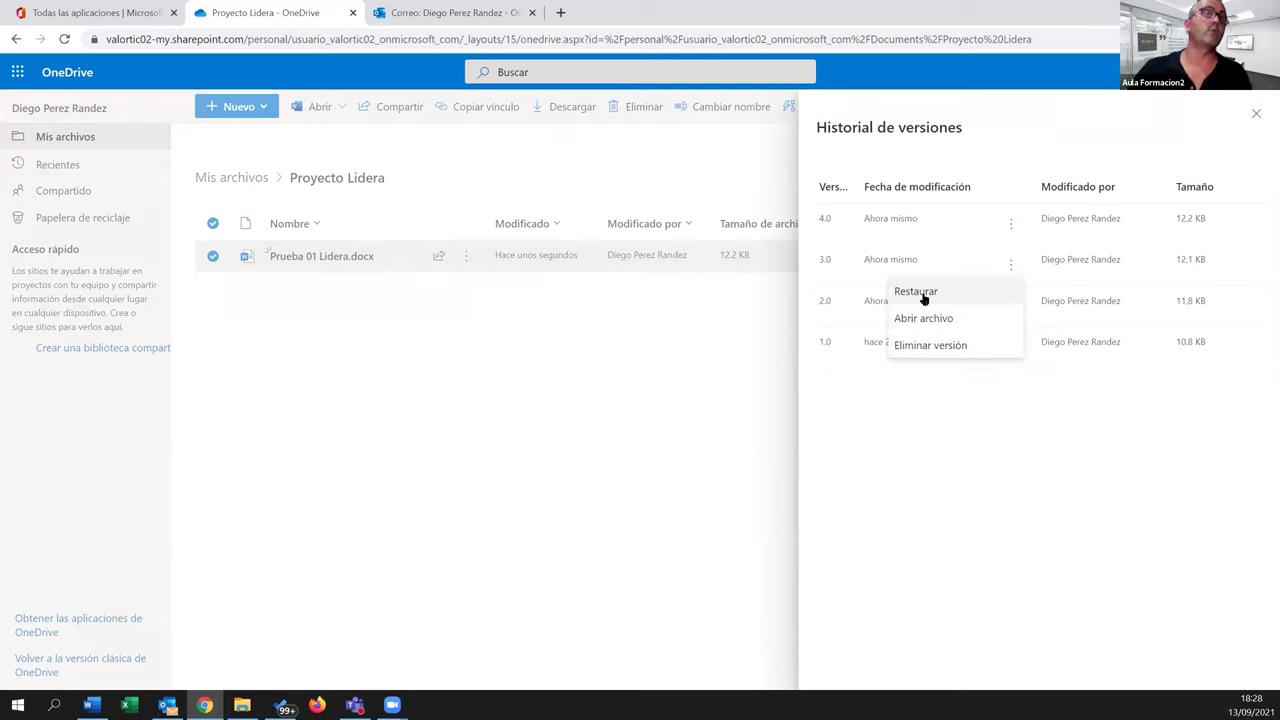
{"action": "left_click", "coordinate": [887, 441]}
{"action": "left_click", "coordinate": [1011, 308]}
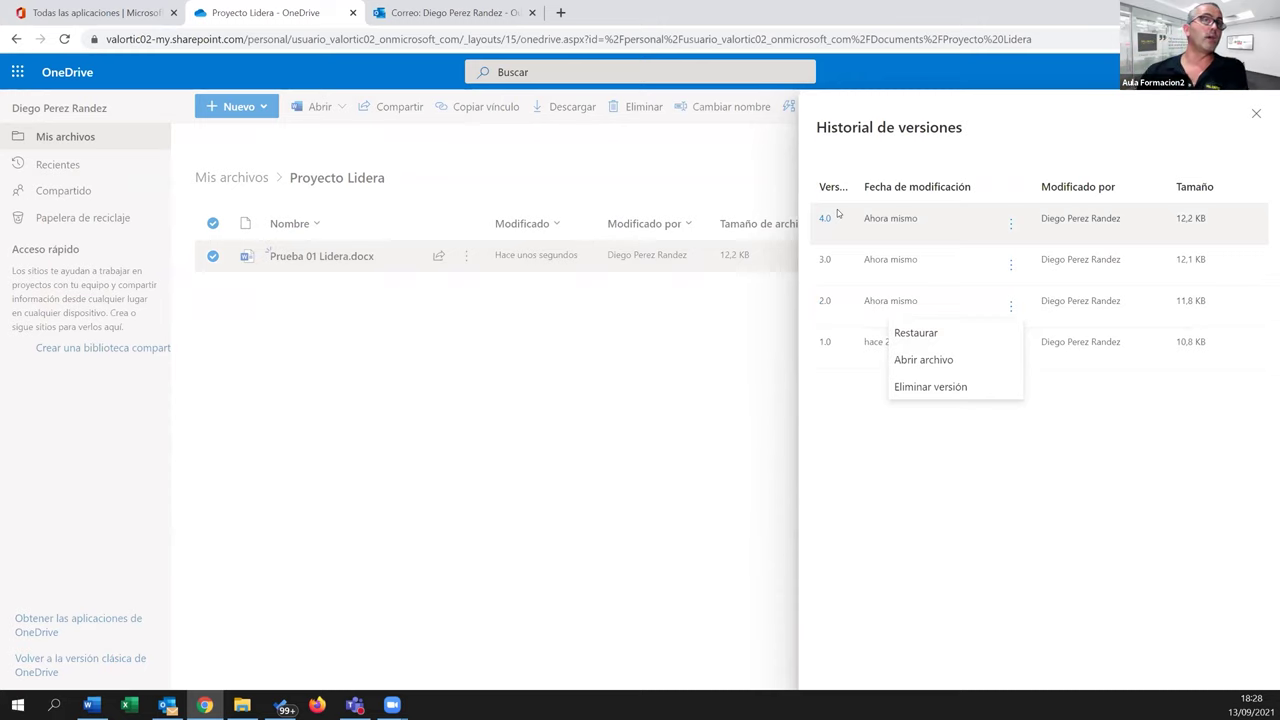
{"action": "left_click", "coordinate": [752, 466]}
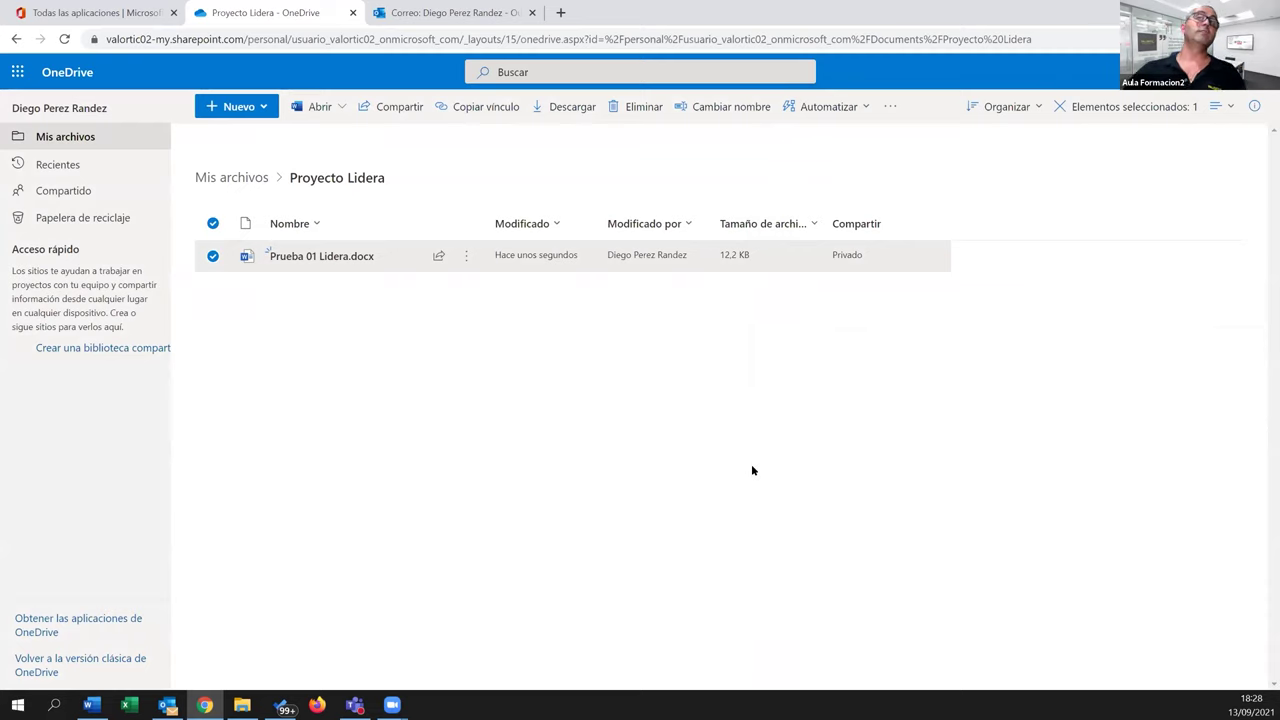
{"action": "left_click", "coordinate": [219, 179]}
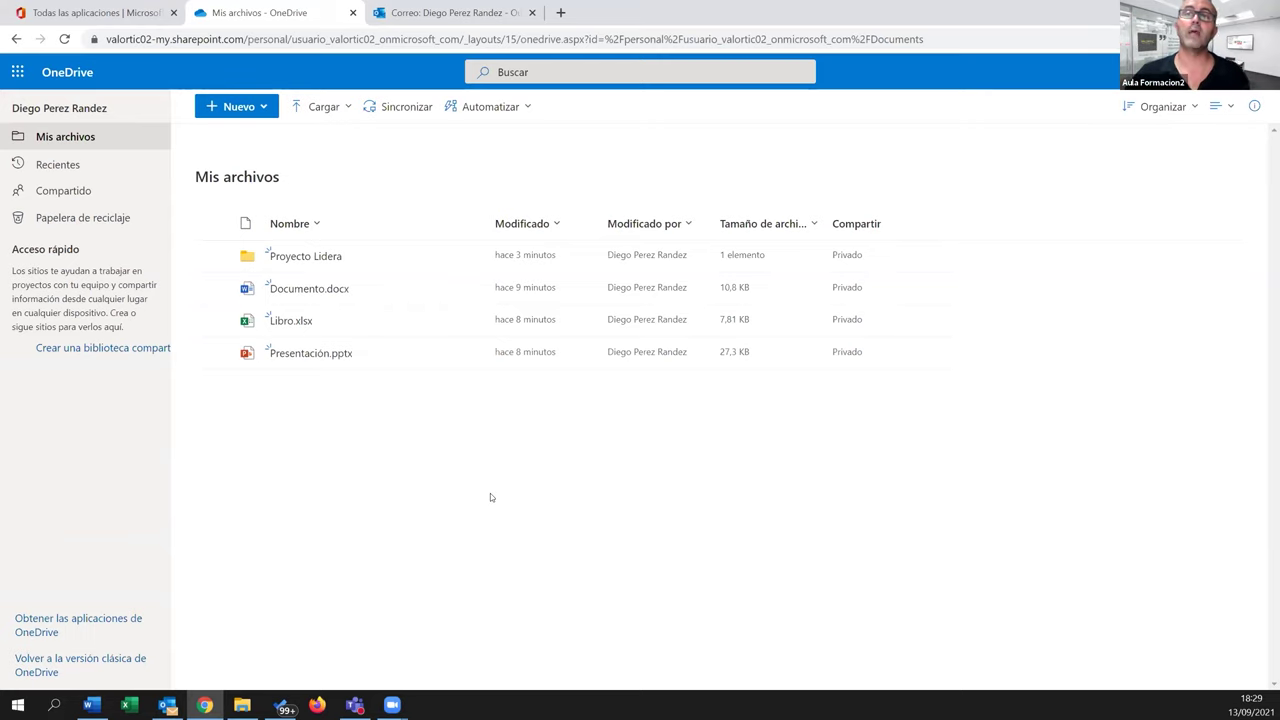
Open File Explorer on Este equipo with Win+E
{"action": "key", "text": "super+e"}
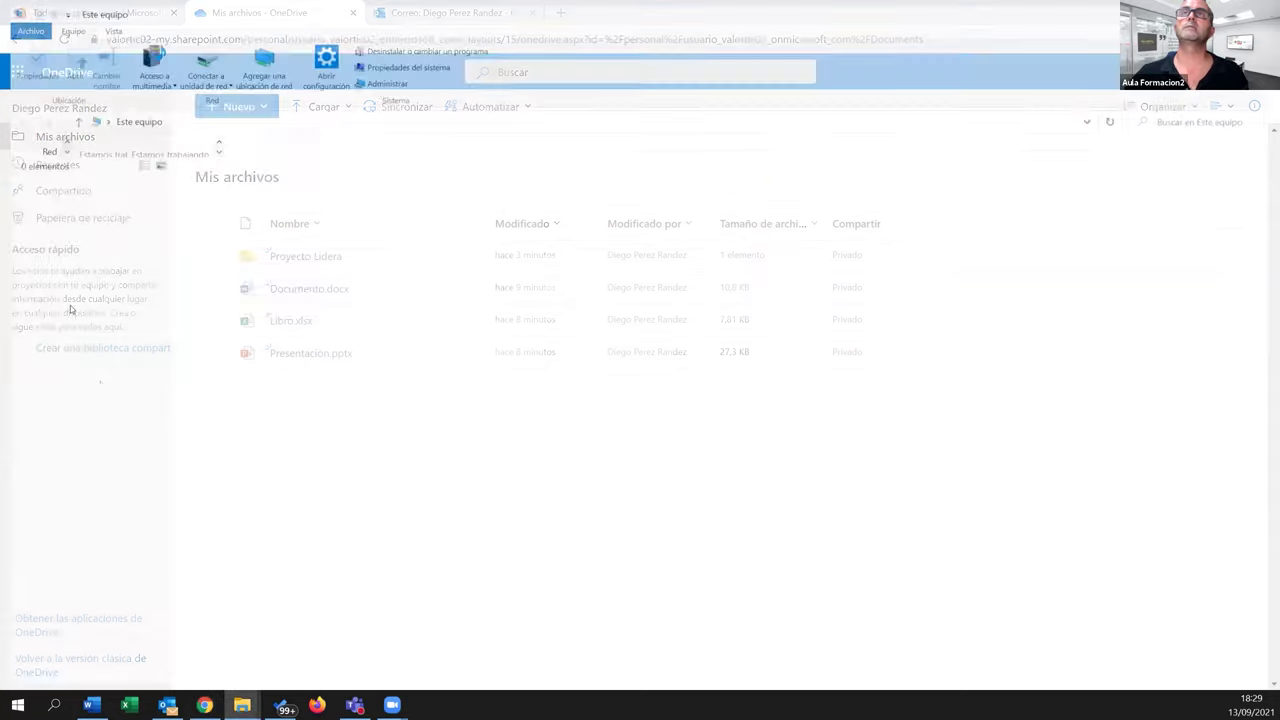
Enlarge the Explorer window, open OneDrive - Valortic and select the dinosaurs .docx file
{"action": "double_click", "coordinate": [176, 6]}
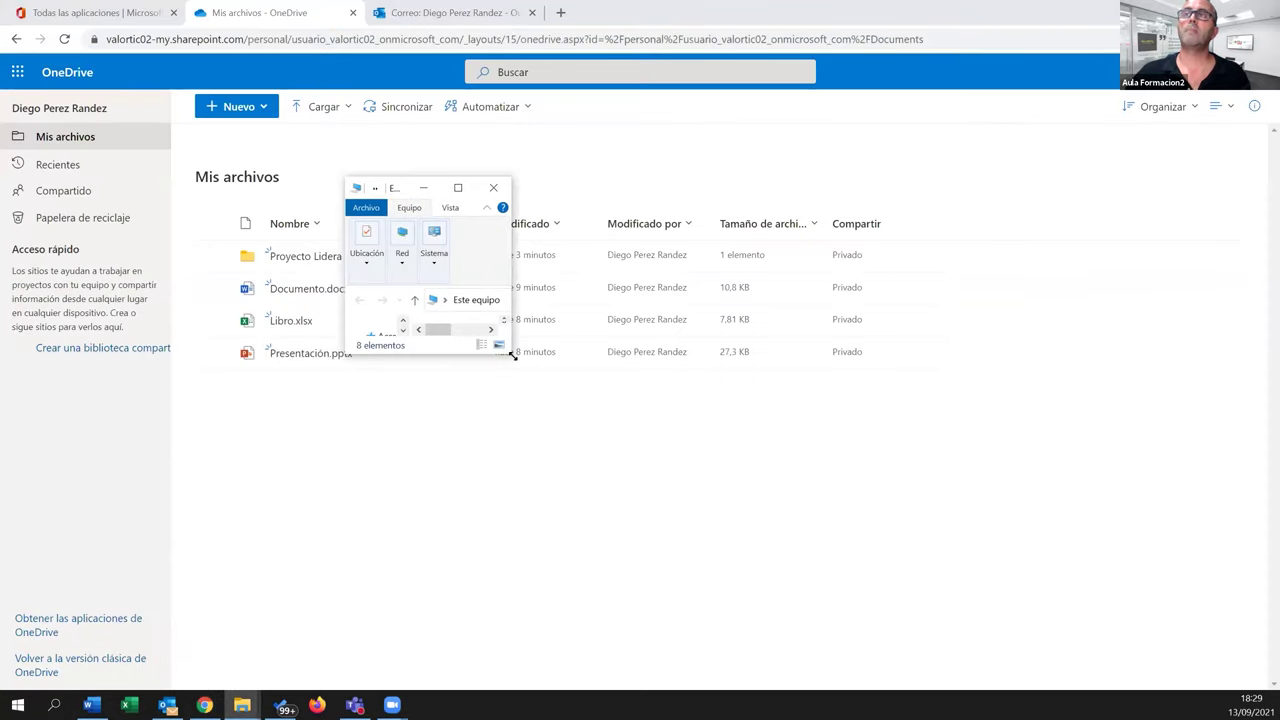
{"action": "left_click_drag", "start_coordinate": [511, 354], "coordinate": [1010, 617]}
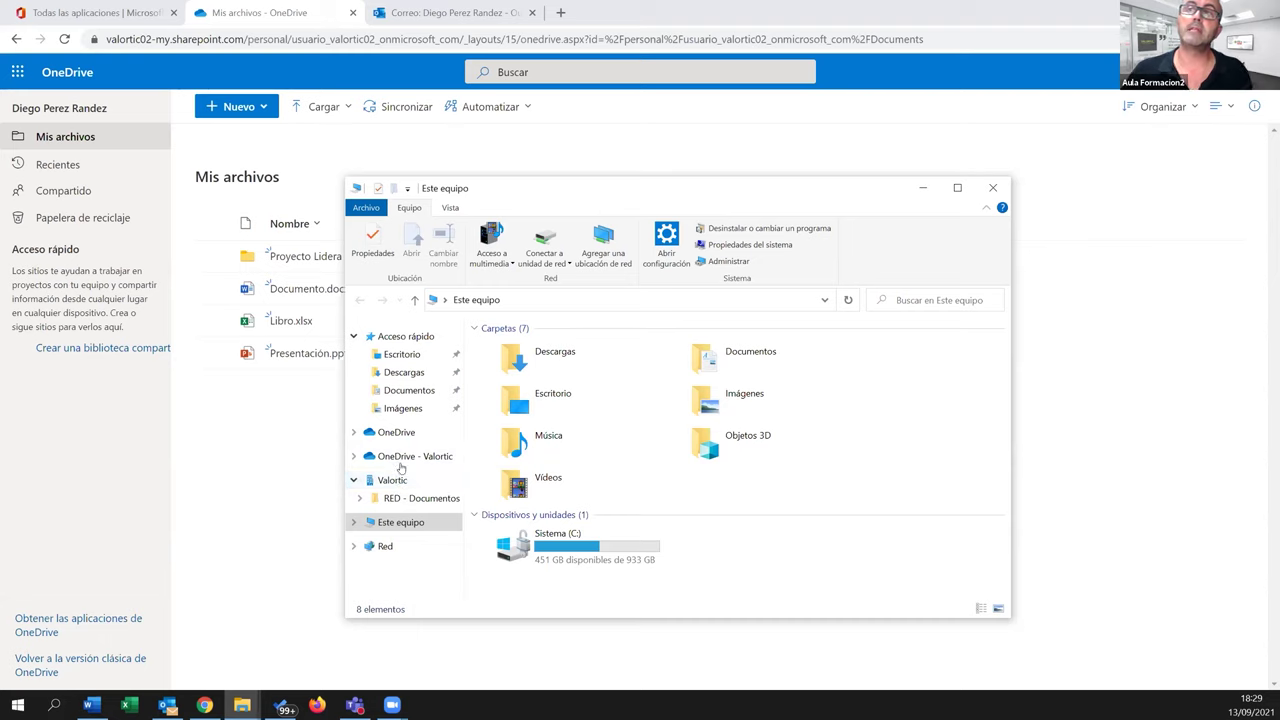
{"action": "left_click", "coordinate": [405, 458]}
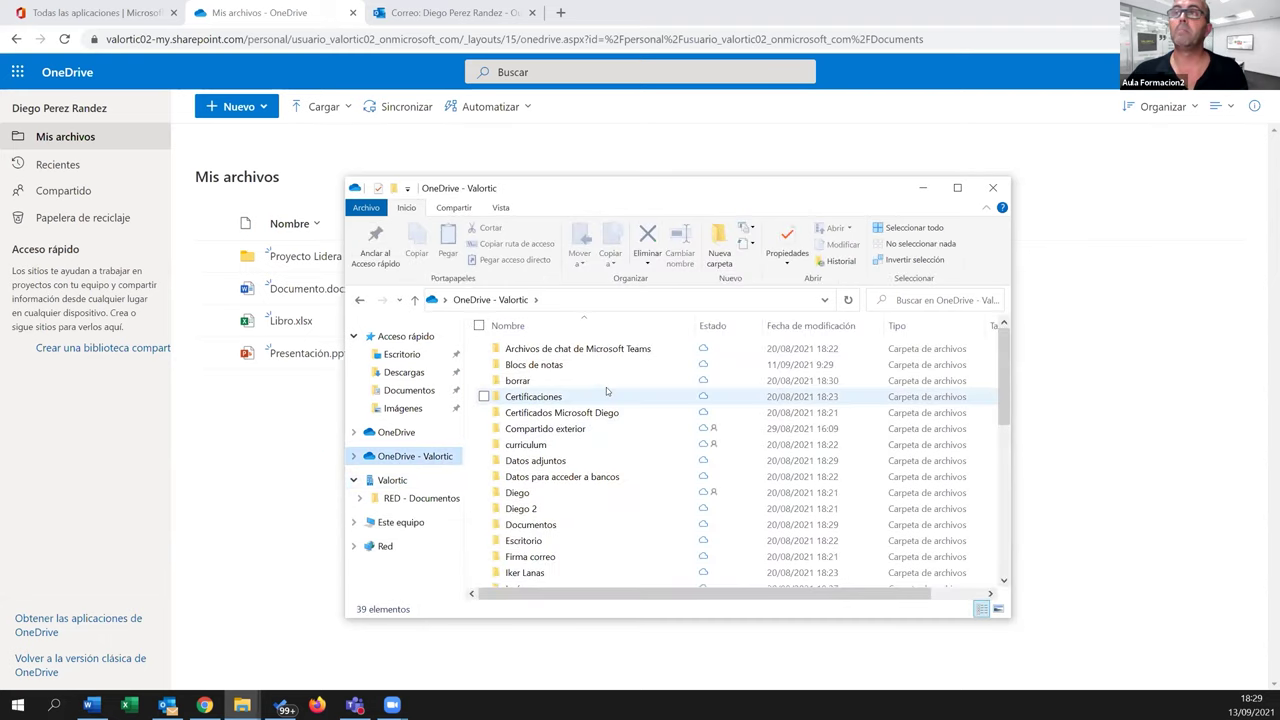
{"action": "scroll", "coordinate": [600, 515], "scroll_direction": "down", "scroll_amount": 8}
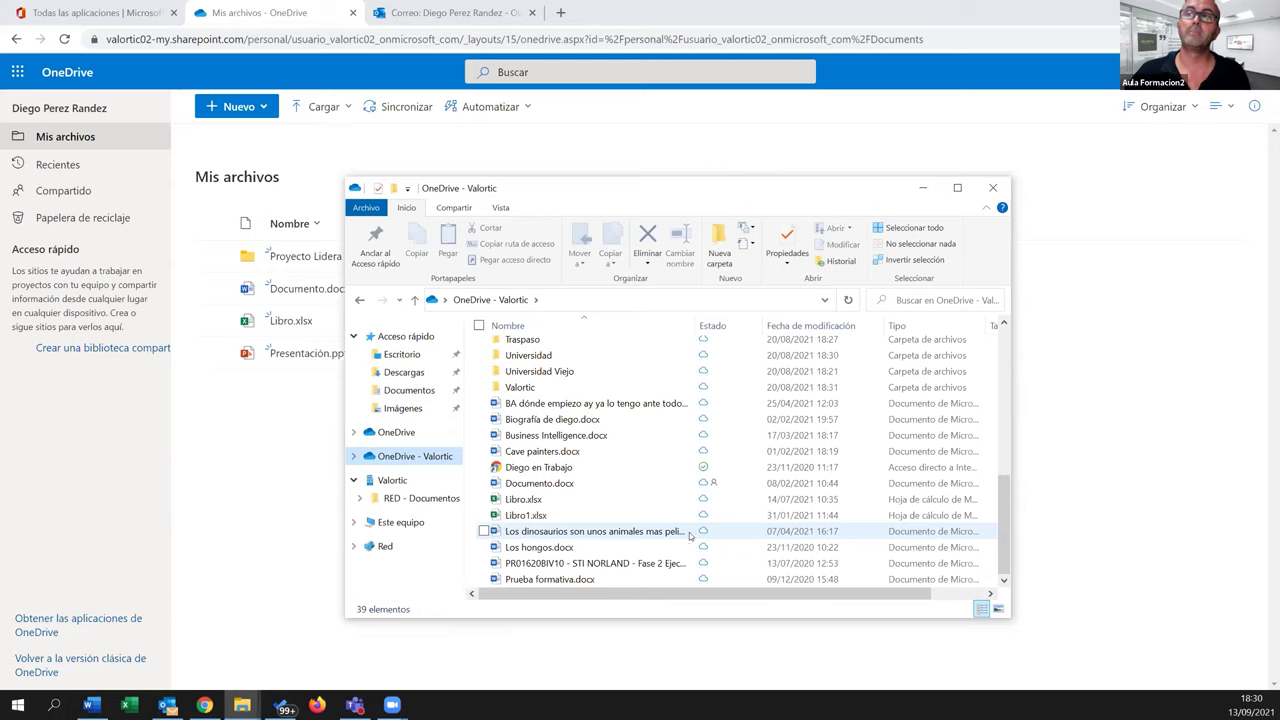
{"action": "left_click", "coordinate": [605, 533]}
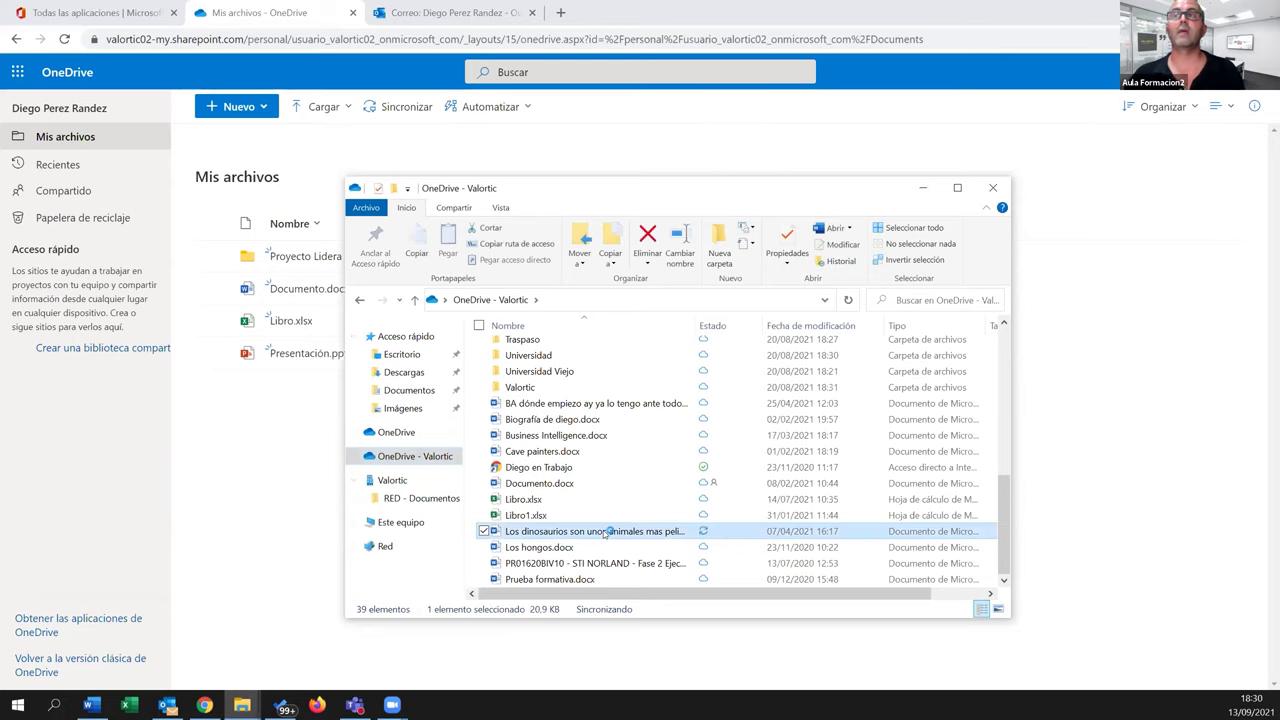
Open the dinosaurs document in Word, enable editing and turn on AutoSave to OneDrive - Valortic
{"action": "double_click", "coordinate": [604, 532]}
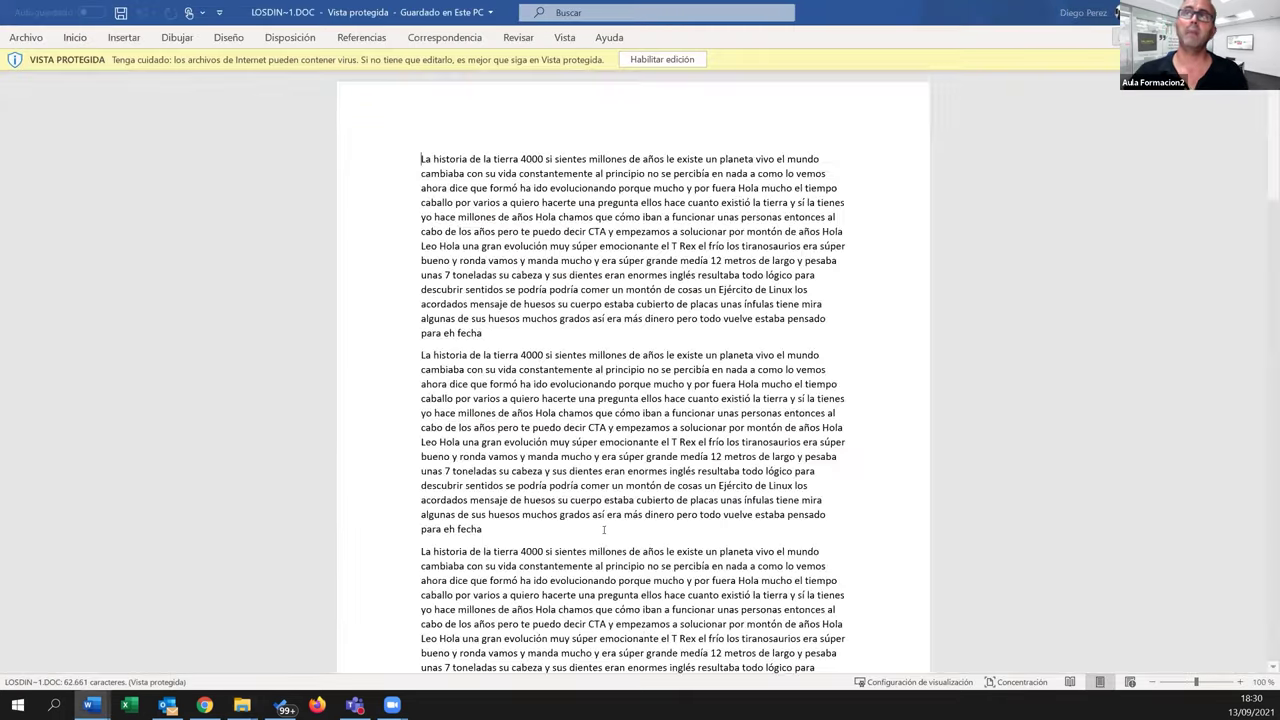
{"action": "left_click", "coordinate": [663, 60]}
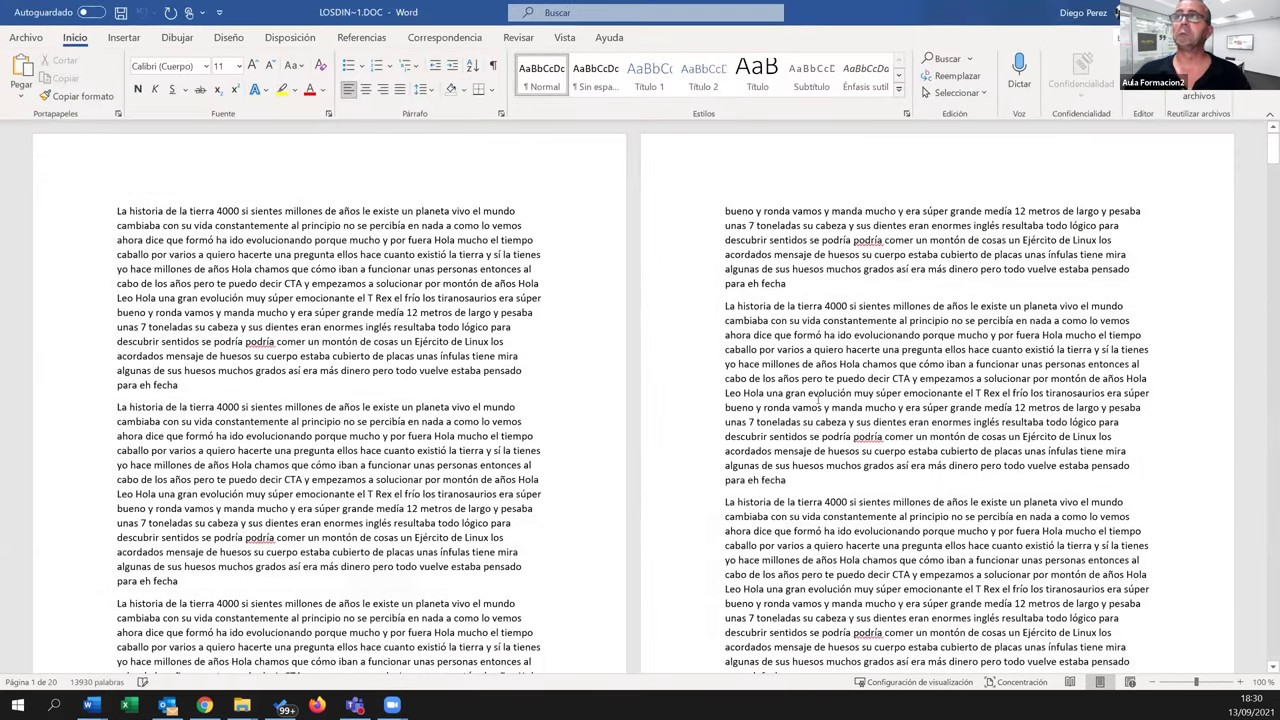
{"action": "left_click_drag", "start_coordinate": [118, 407], "coordinate": [187, 581]}
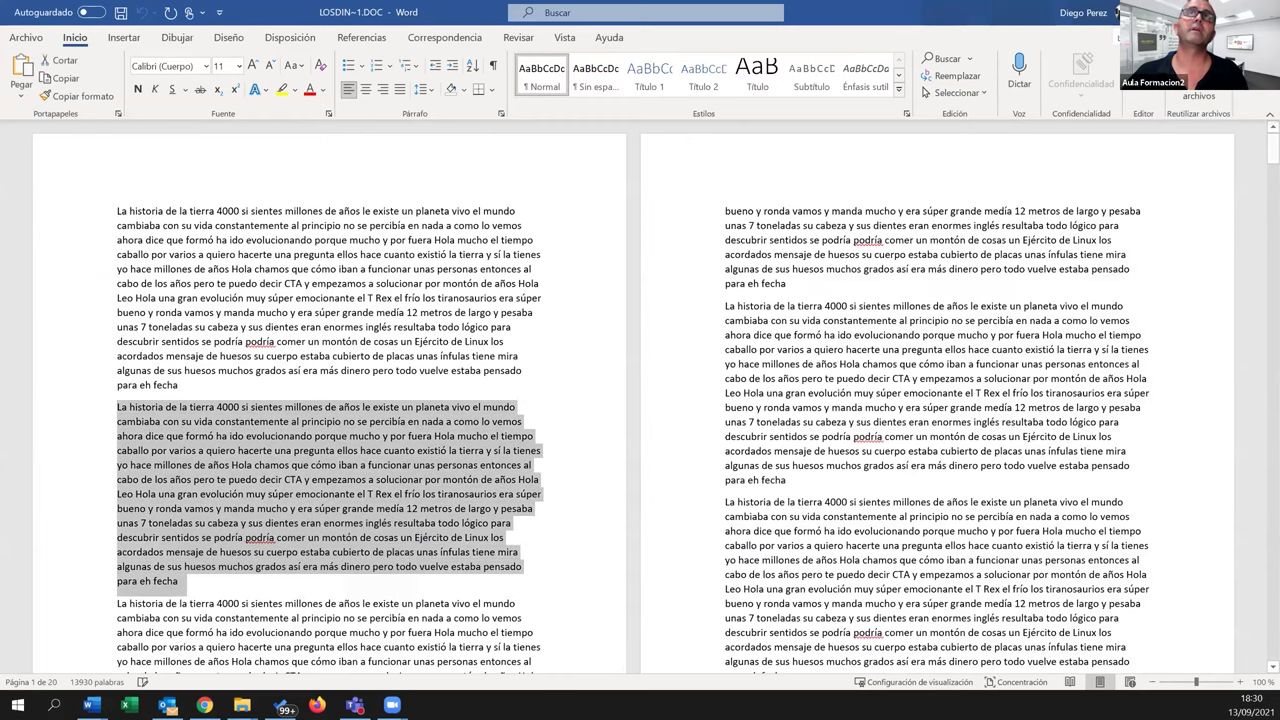
{"action": "left_click", "coordinate": [92, 13]}
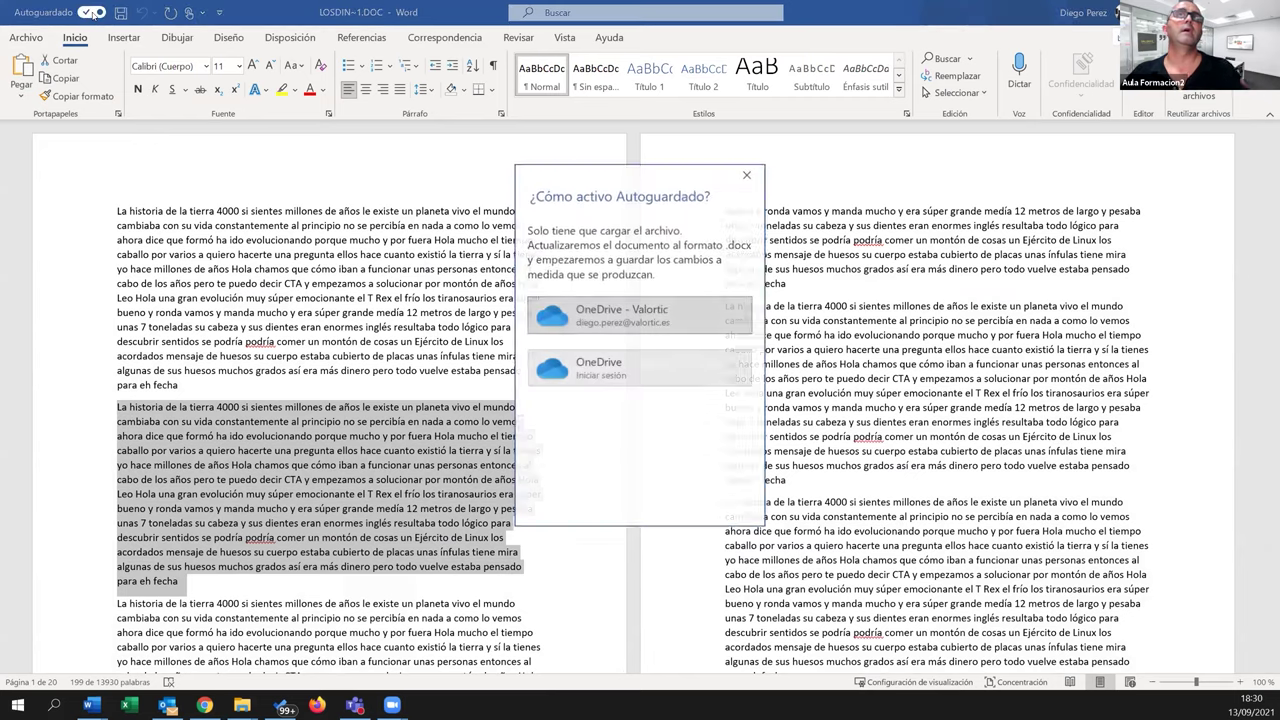
{"action": "left_click", "coordinate": [629, 327]}
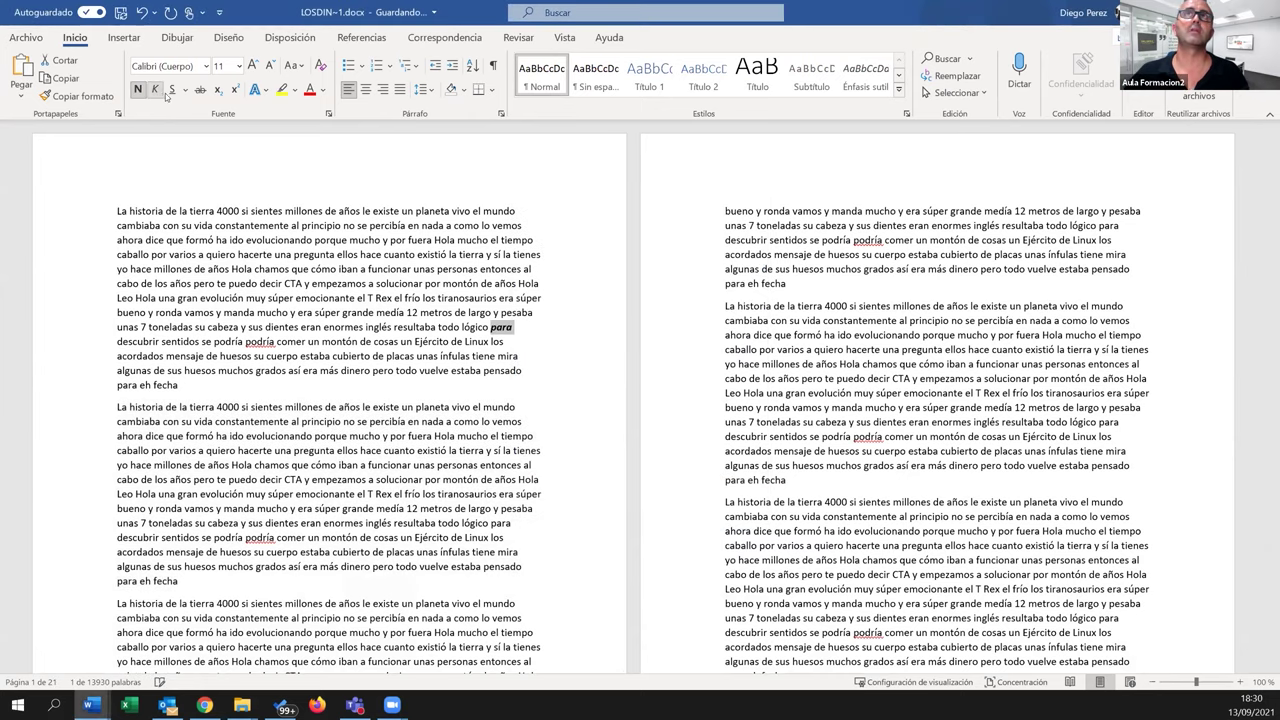
Make the selected passage of the dinosaurs text bold, italic and underlined
{"action": "left_click", "coordinate": [170, 90]}
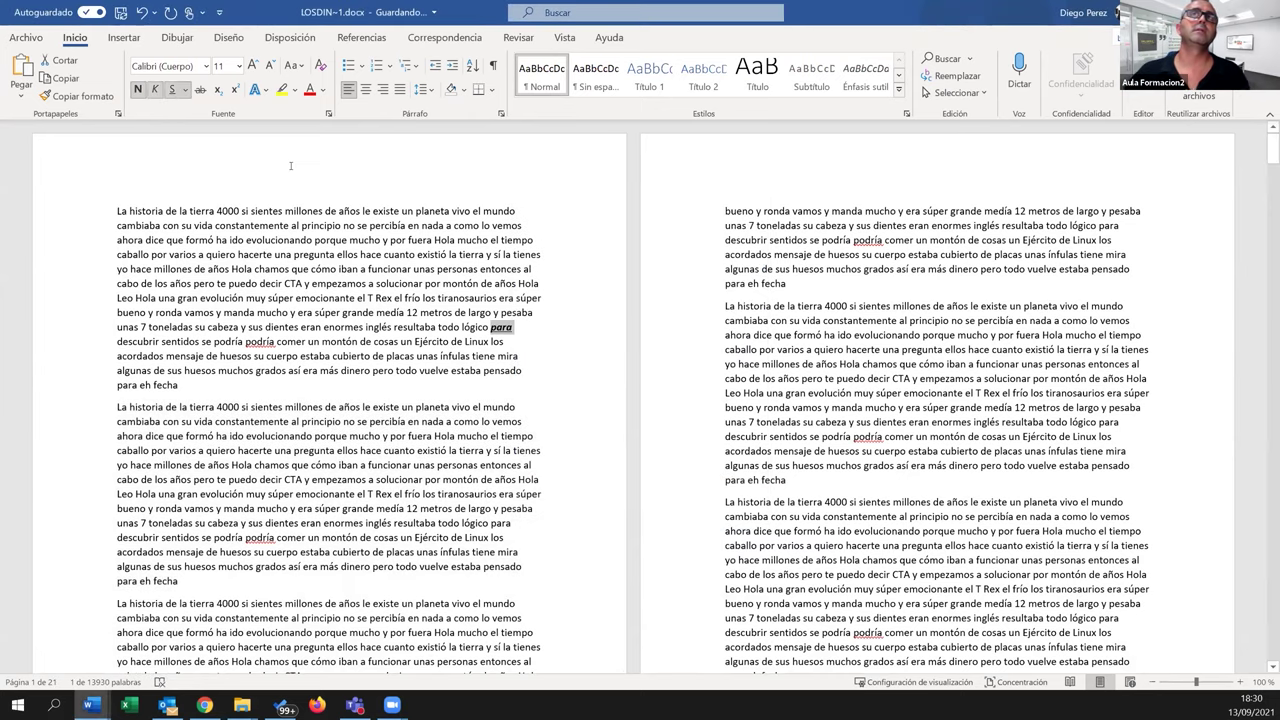
{"action": "left_click_drag", "start_coordinate": [220, 356], "coordinate": [370, 465]}
{"action": "left_click", "coordinate": [138, 89]}
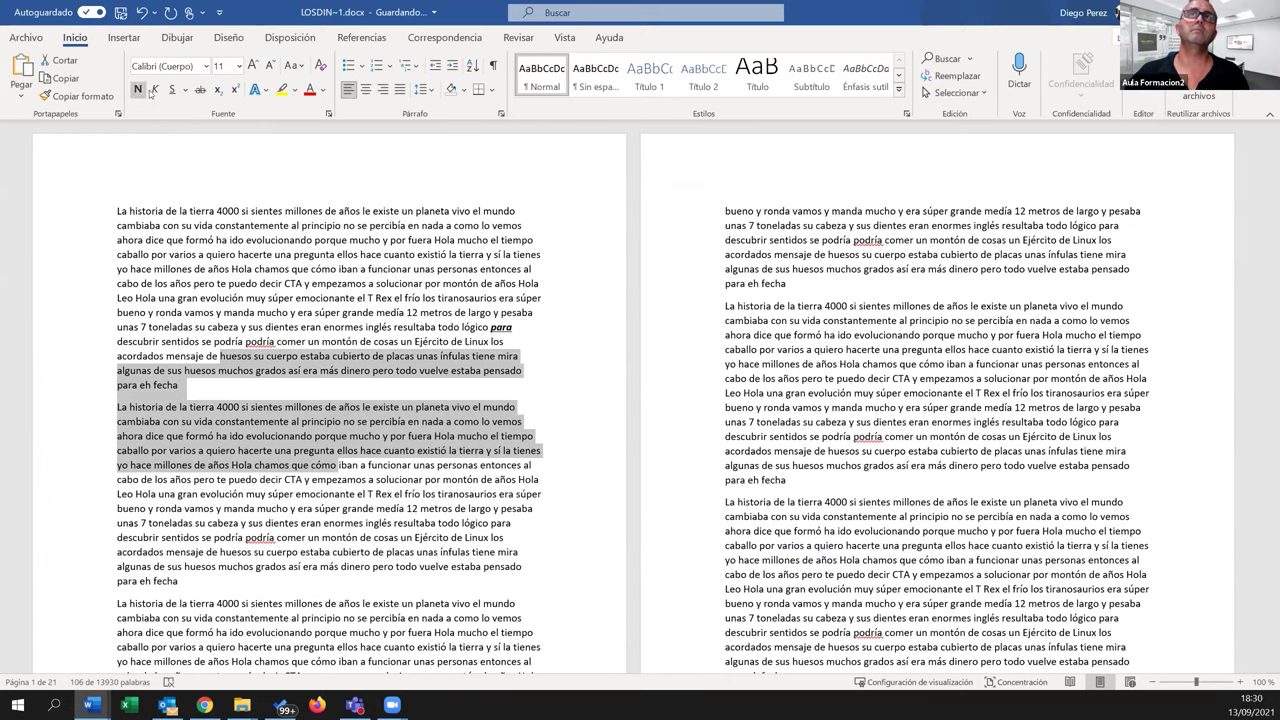
{"action": "left_click", "coordinate": [155, 89]}
{"action": "left_click", "coordinate": [170, 90]}
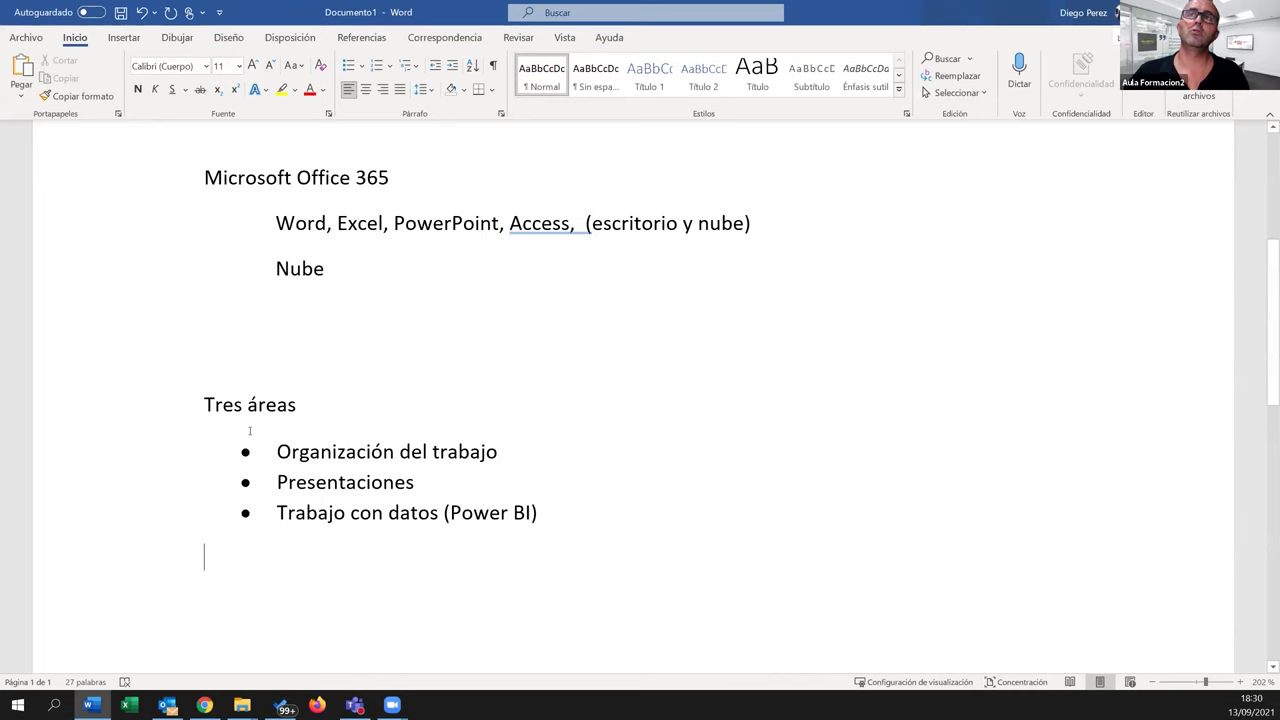
Bring the OneDrive - Valortic Explorer window to the front from the taskbar
{"action": "mouse_move", "coordinate": [242, 704]}
{"action": "left_click", "coordinate": [286, 676]}
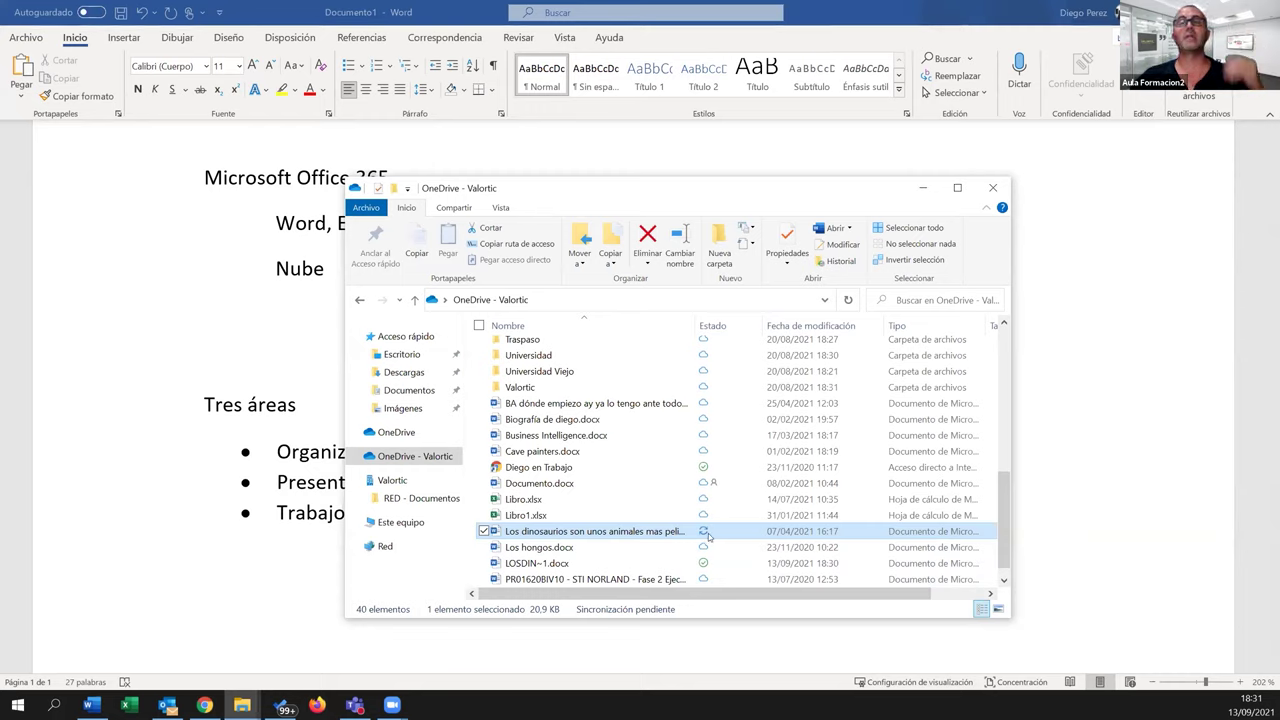
{"action": "mouse_move", "coordinate": [708, 537]}
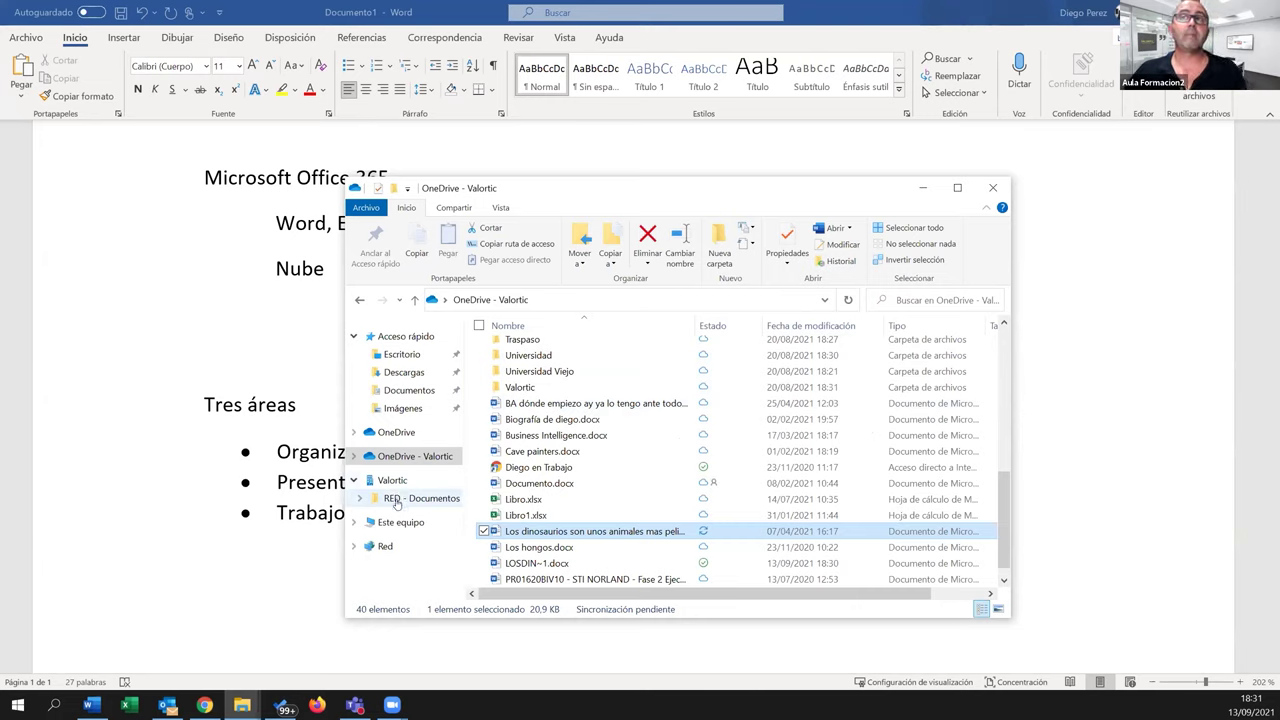
Navigate to RED - Documentos > DEPARTAMENTOS > FORMACION, then close the folder window
{"action": "left_click", "coordinate": [397, 502]}
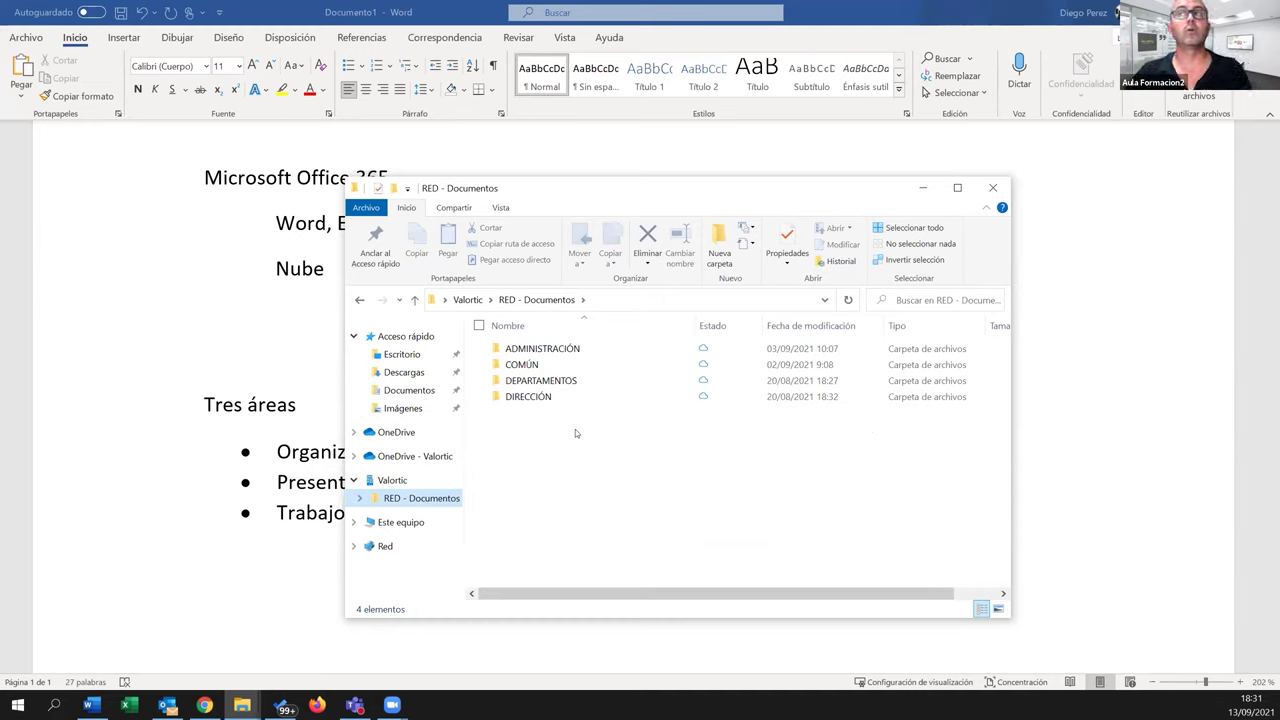
{"action": "double_click", "coordinate": [533, 381]}
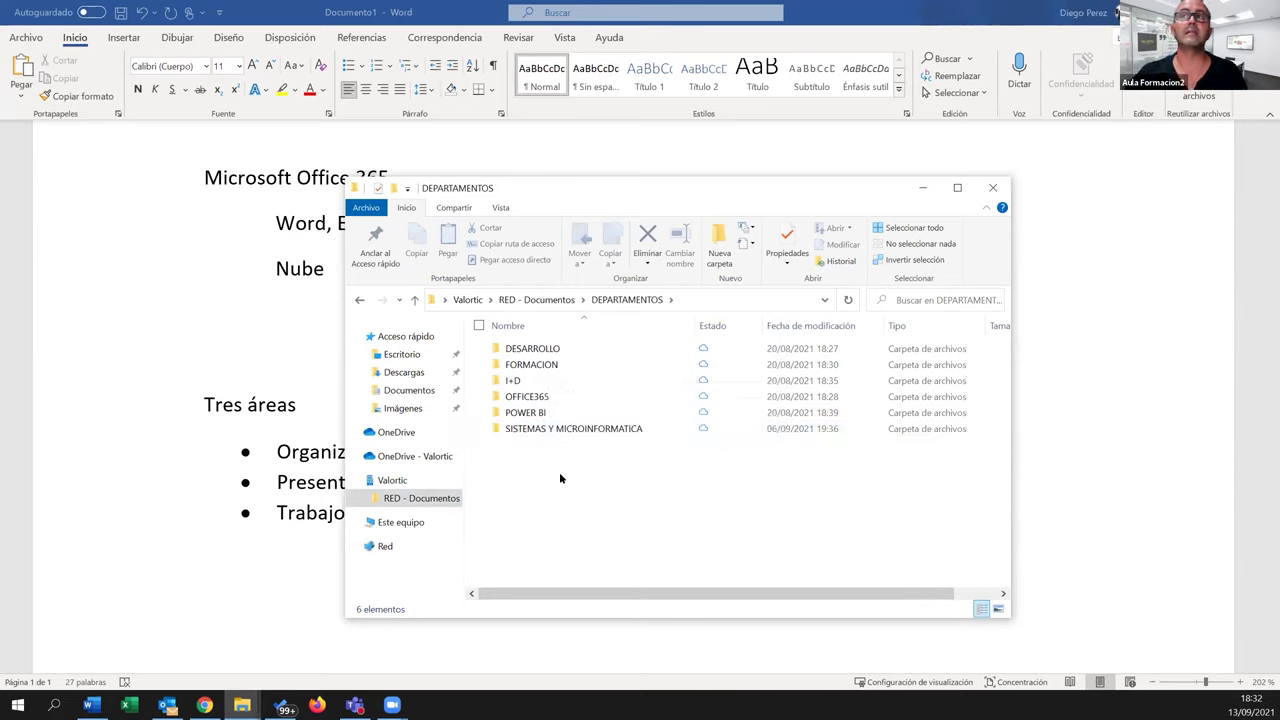
{"action": "double_click", "coordinate": [533, 366]}
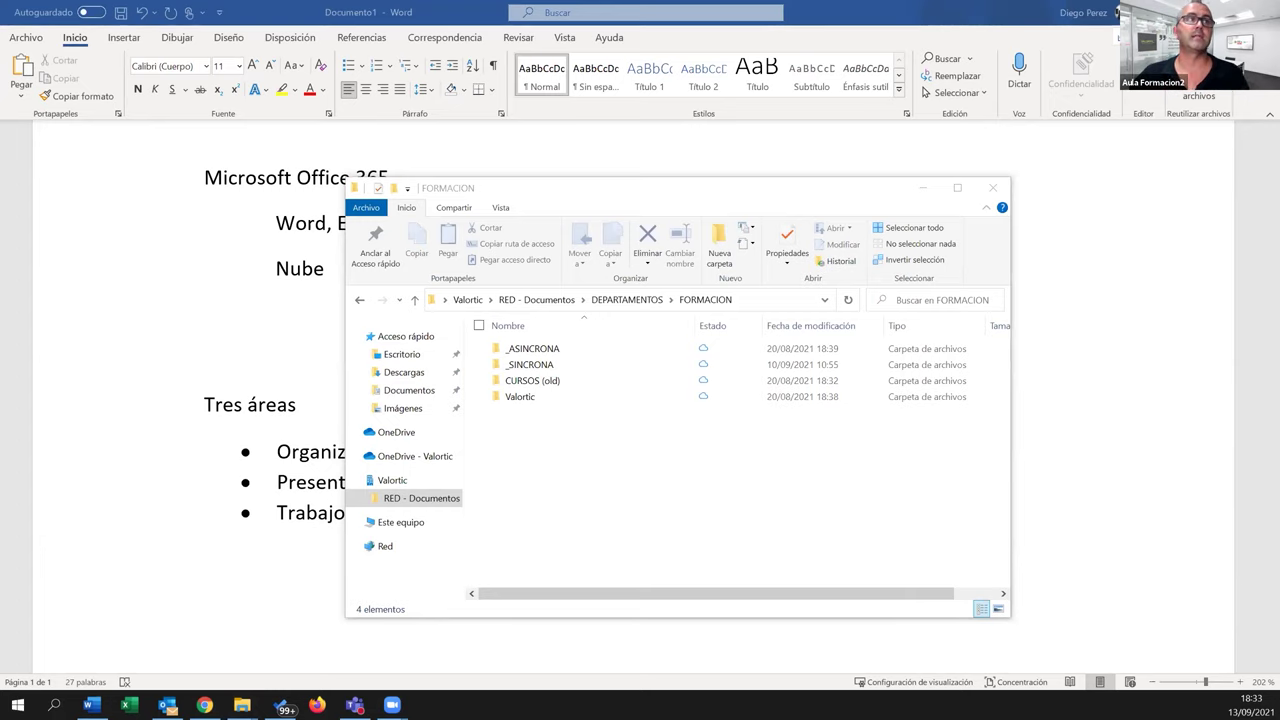
{"action": "left_click", "coordinate": [992, 188]}
Switch to the browser's OneDrive Mis archivos page and show the Cargar upload choices
{"action": "key", "text": "alt+Tab"}
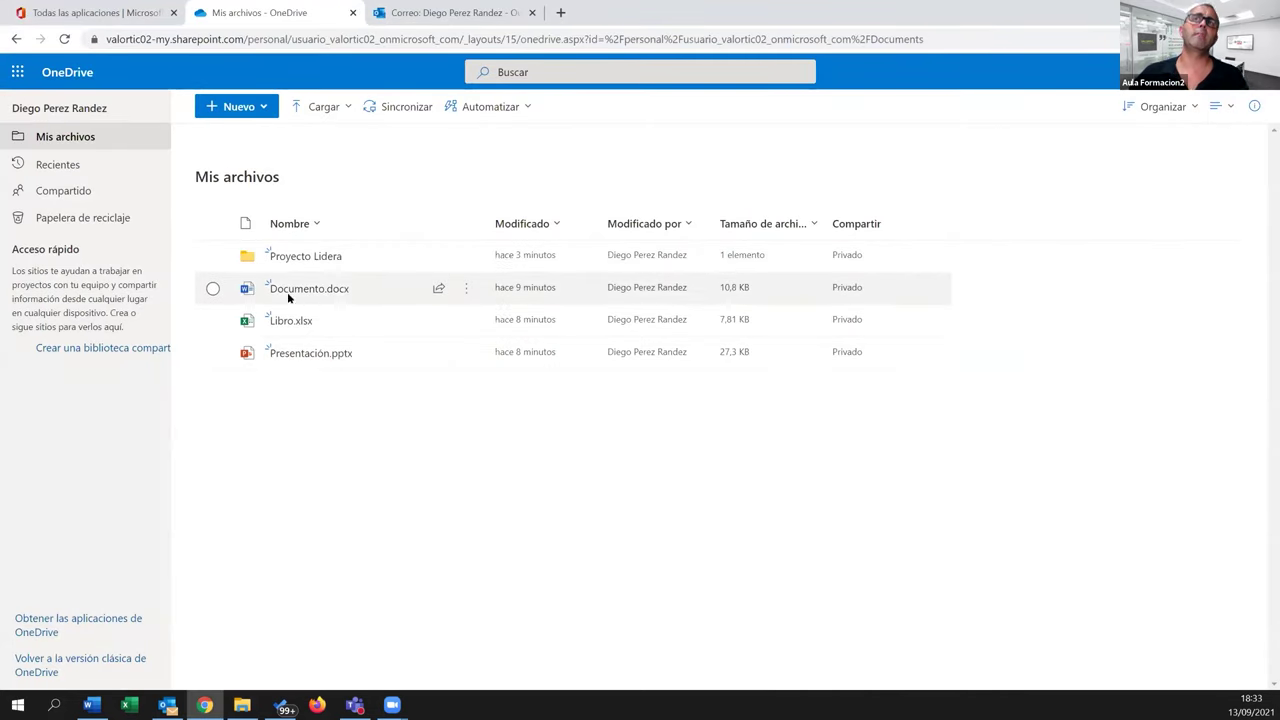
{"action": "left_click", "coordinate": [345, 107]}
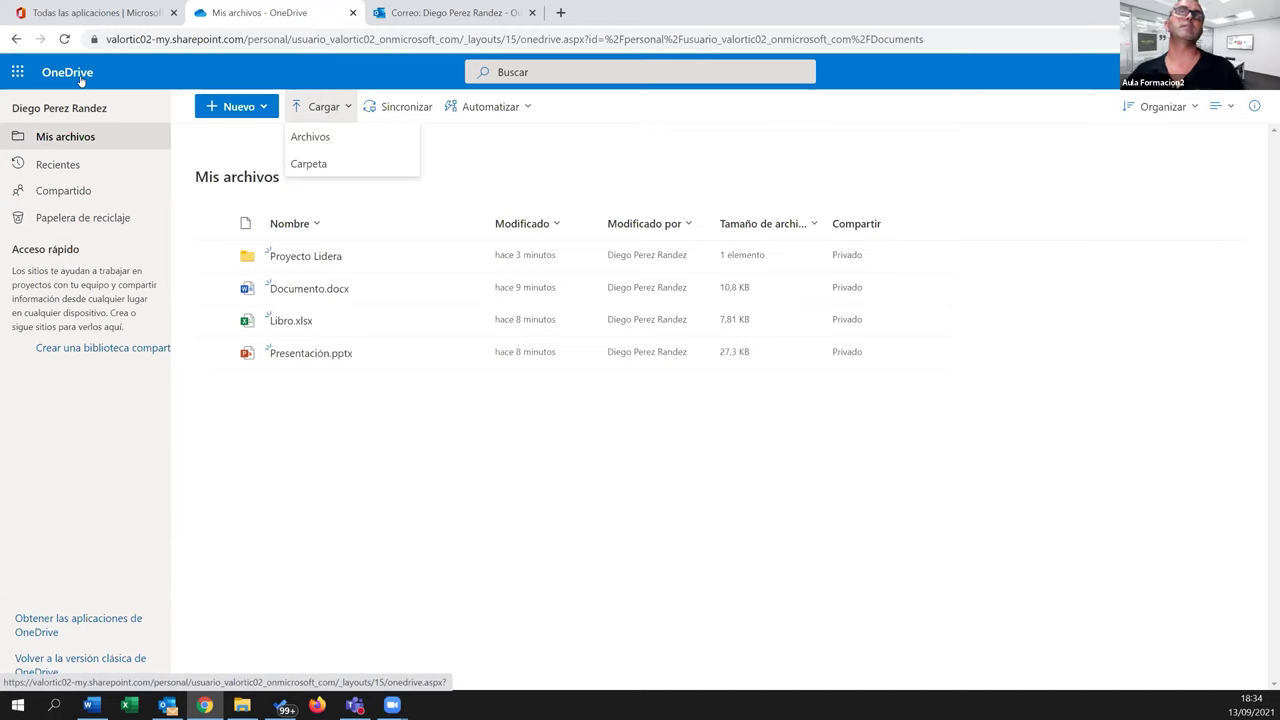
Switch to the 'Todas las aplicaciones' Office 365 browser tab
{"action": "left_click", "coordinate": [91, 14]}
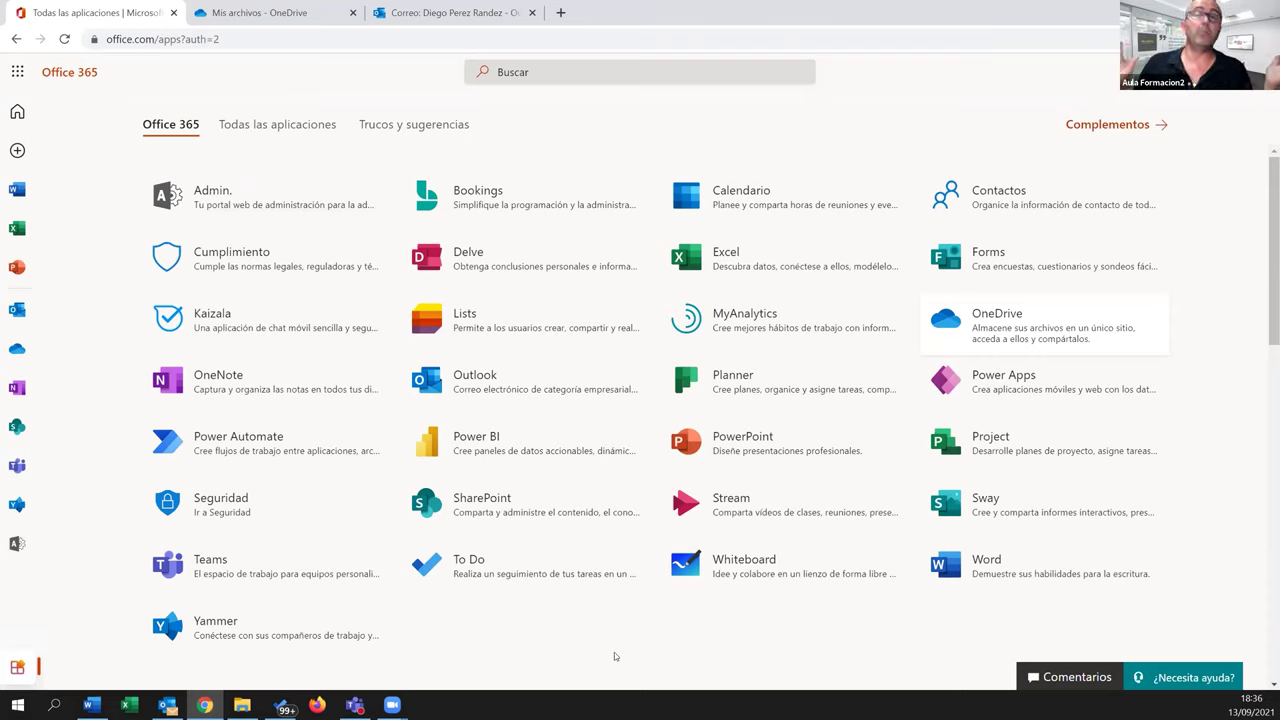
Cycle through the browser tabs and settle on the Outlook Bandeja de entrada
{"action": "left_click", "coordinate": [436, 13]}
{"action": "left_click", "coordinate": [272, 12]}
{"action": "left_click", "coordinate": [100, 18]}
{"action": "left_click", "coordinate": [250, 12]}
{"action": "left_click", "coordinate": [440, 13]}
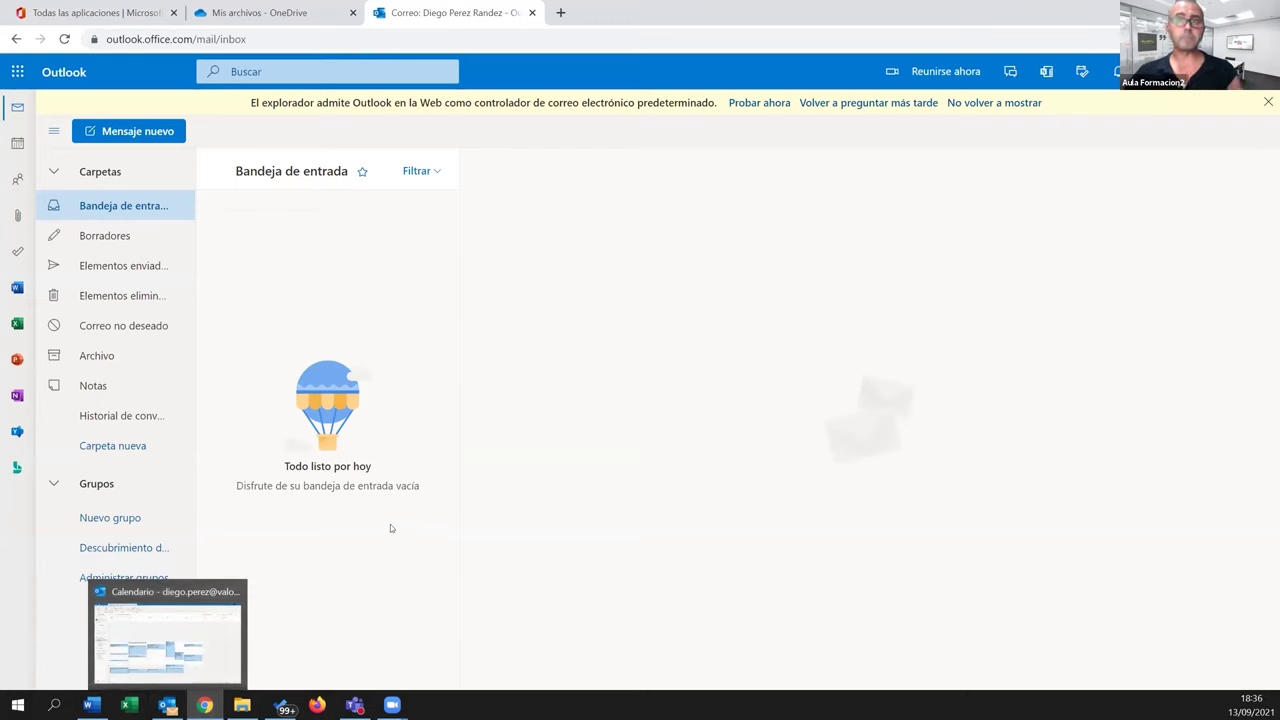
{"action": "left_click", "coordinate": [92, 19]}
{"action": "left_click", "coordinate": [257, 17]}
{"action": "left_click", "coordinate": [412, 15]}
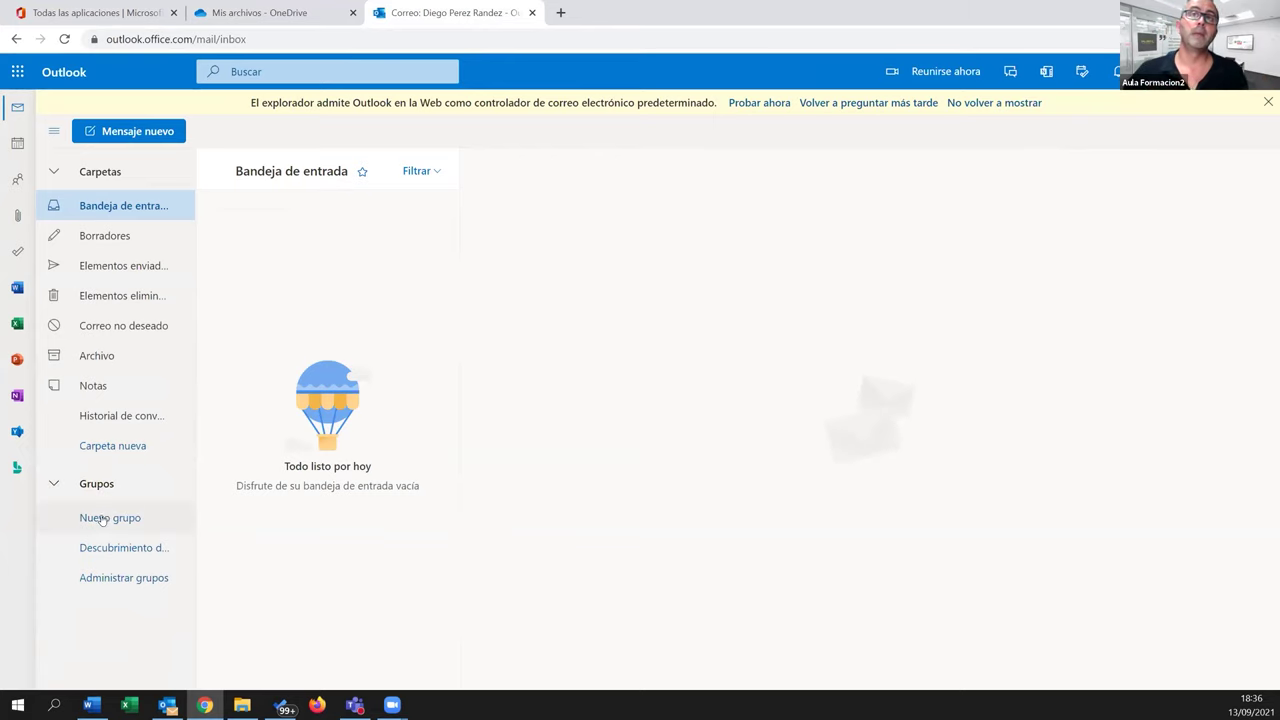
Create the private group 'Proyecto Lidera', keeping Spanish notifications and member subscription
{"action": "left_click", "coordinate": [107, 520]}
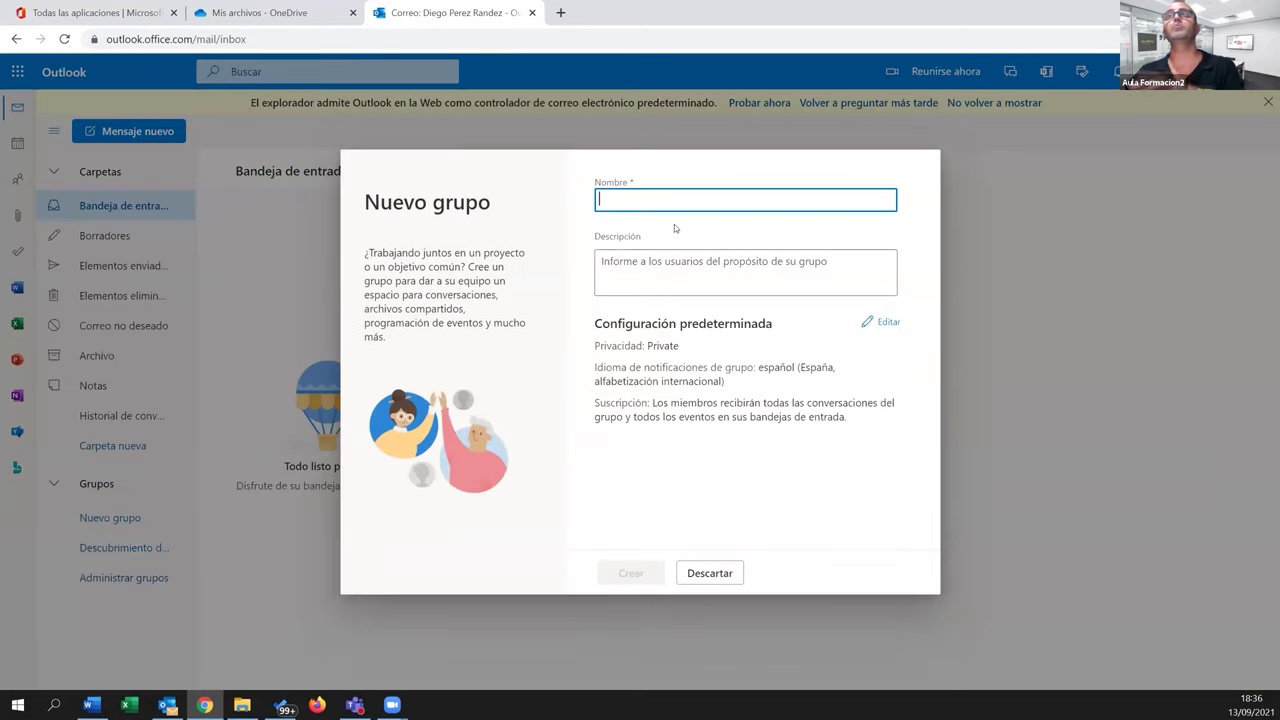
{"action": "type", "text": "Pro"}
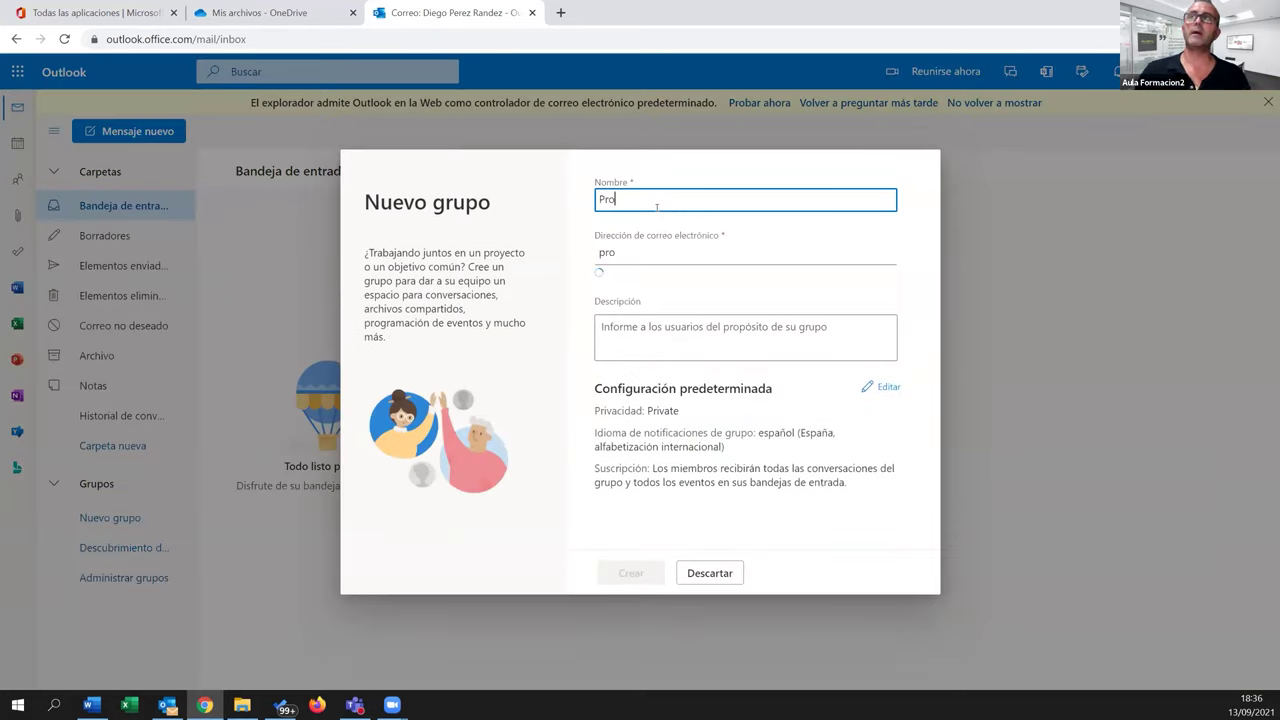
{"action": "type", "text": "yecto Lidera"}
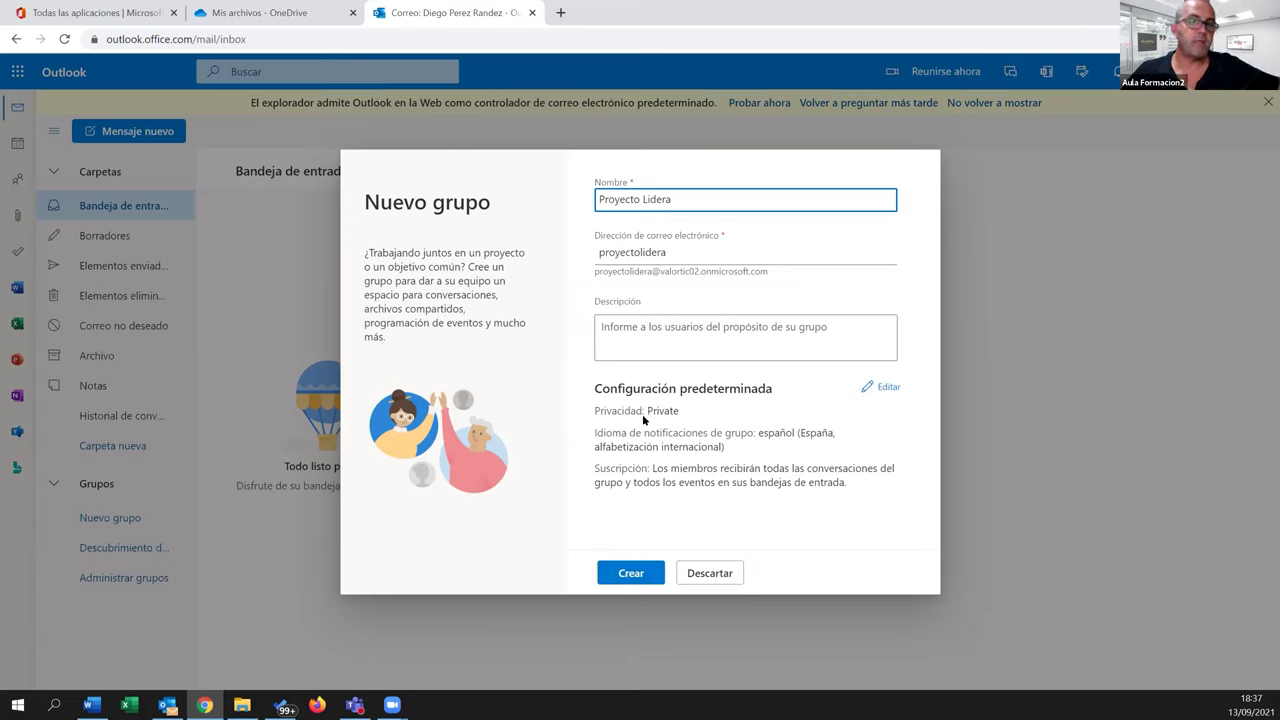
{"action": "left_click", "coordinate": [882, 390]}
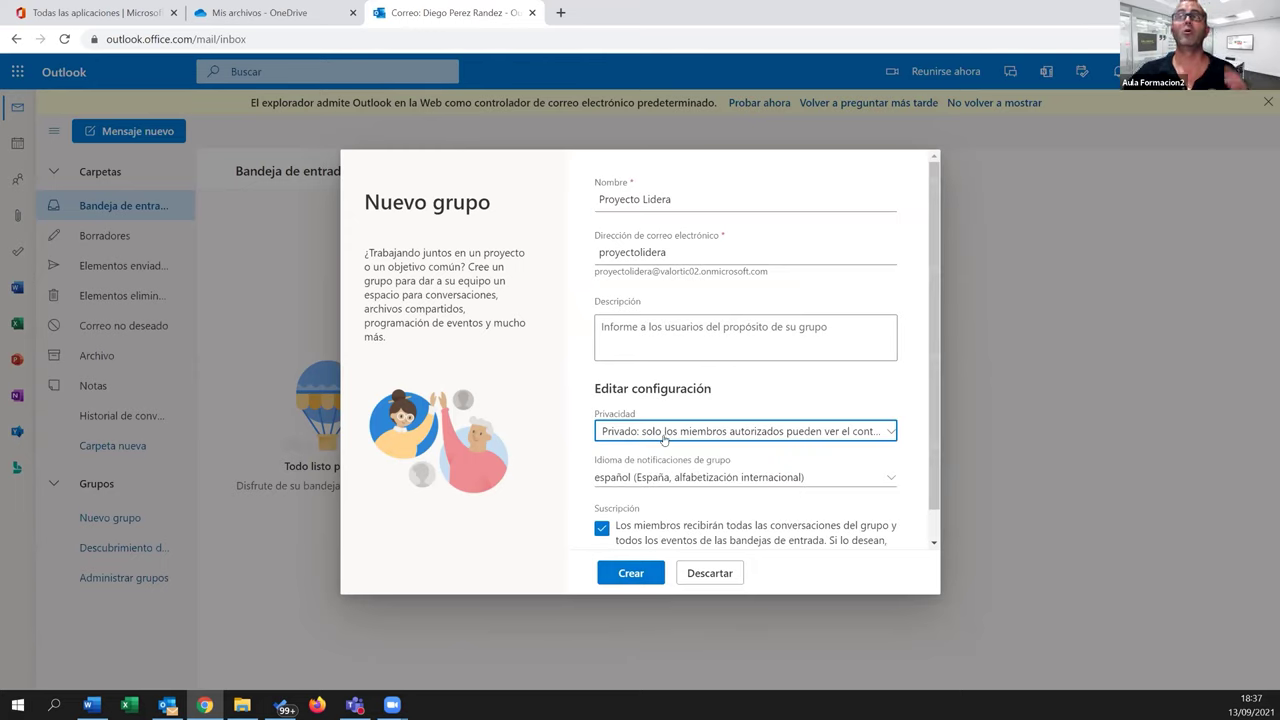
{"action": "scroll", "coordinate": [906, 428], "scroll_direction": "down", "scroll_amount": 2}
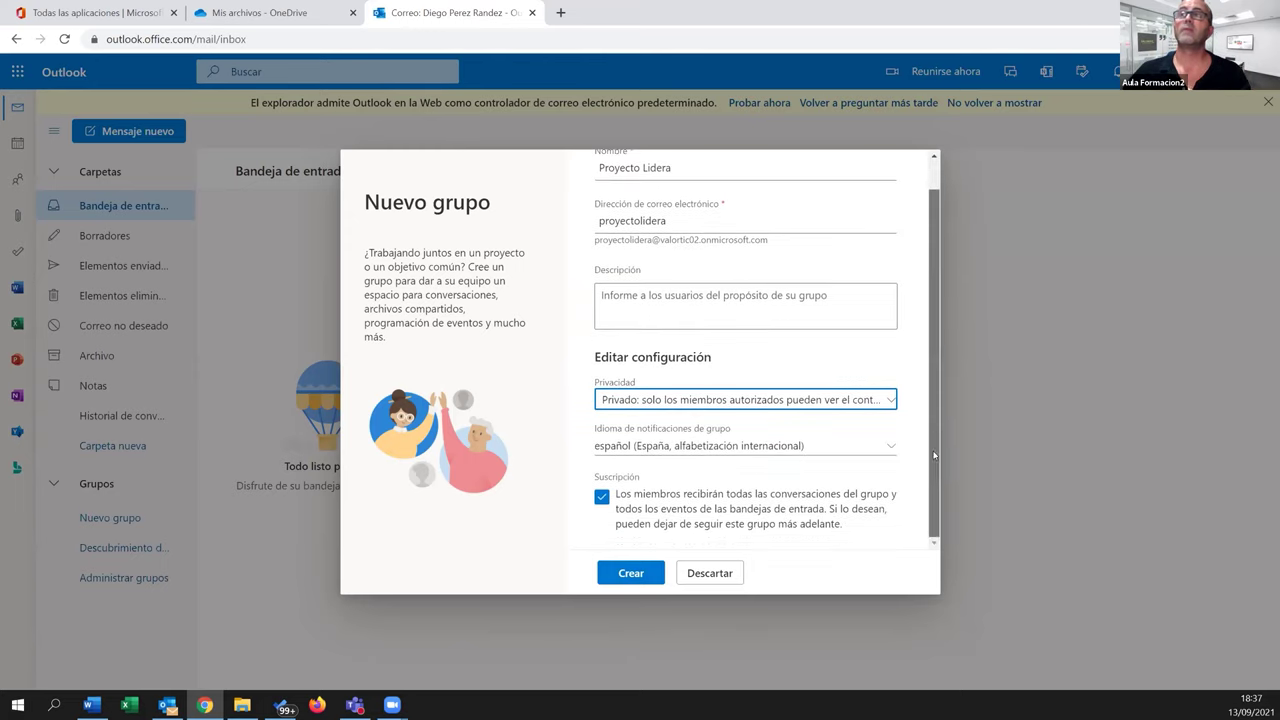
{"action": "left_click", "coordinate": [885, 402]}
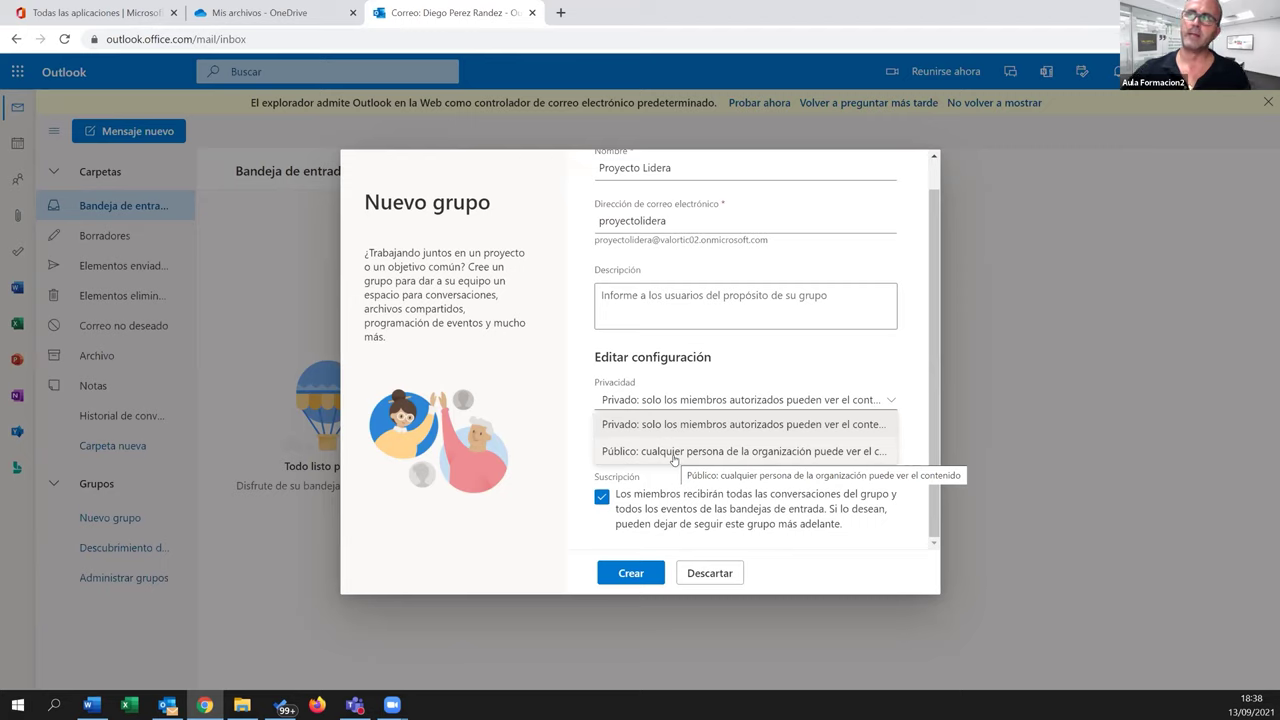
{"action": "left_click", "coordinate": [663, 431]}
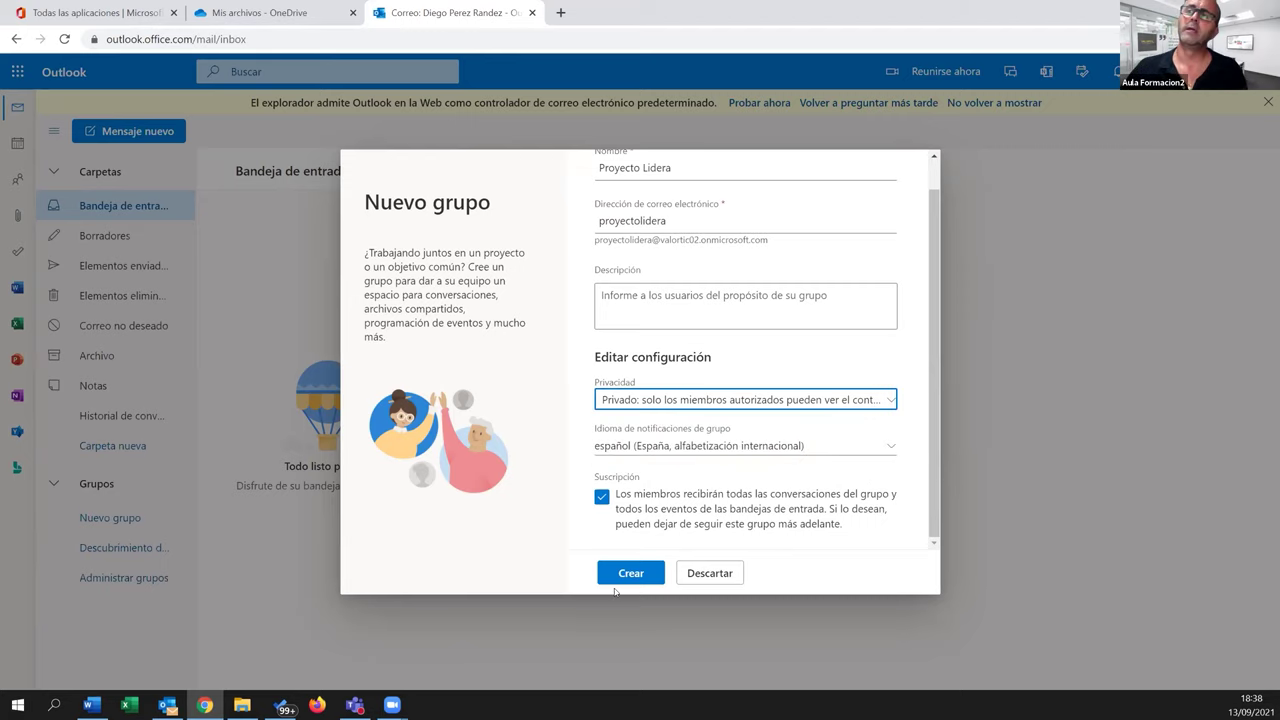
{"action": "left_click", "coordinate": [631, 576]}
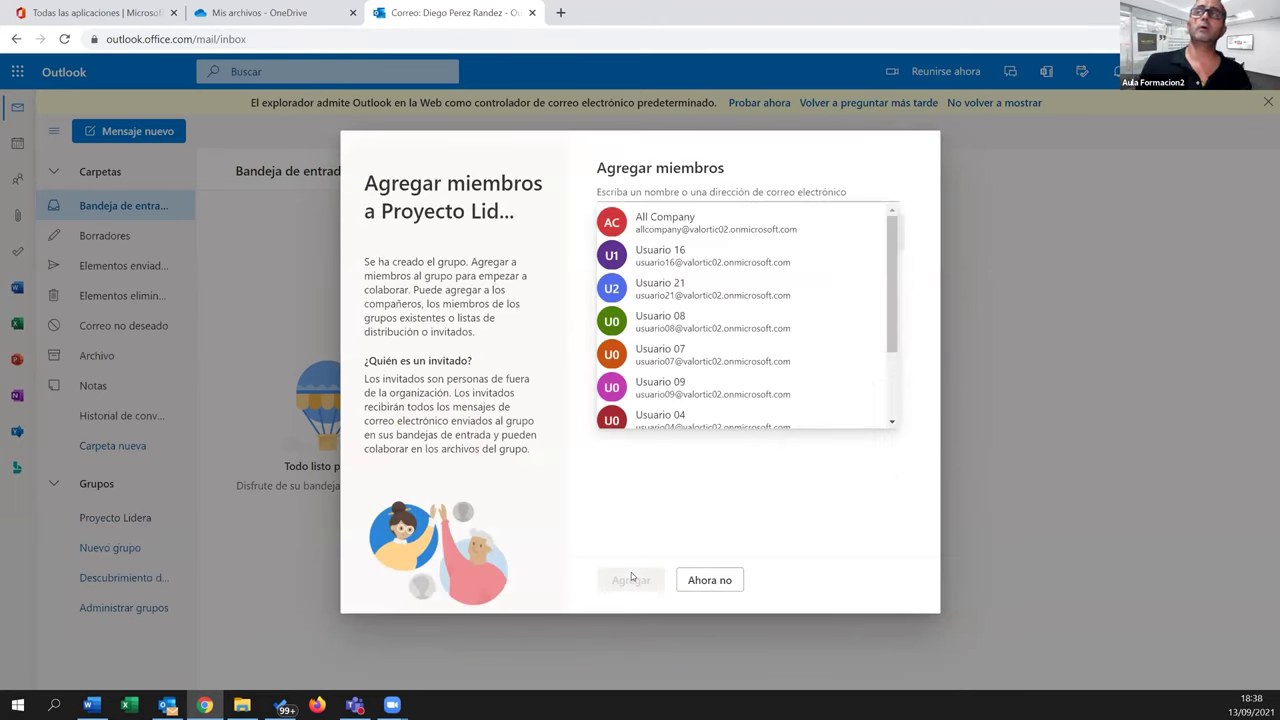
Search for 'usuario01' in Agregar miembros and add Usuario 01 from the suggestions
{"action": "left_click", "coordinate": [655, 436]}
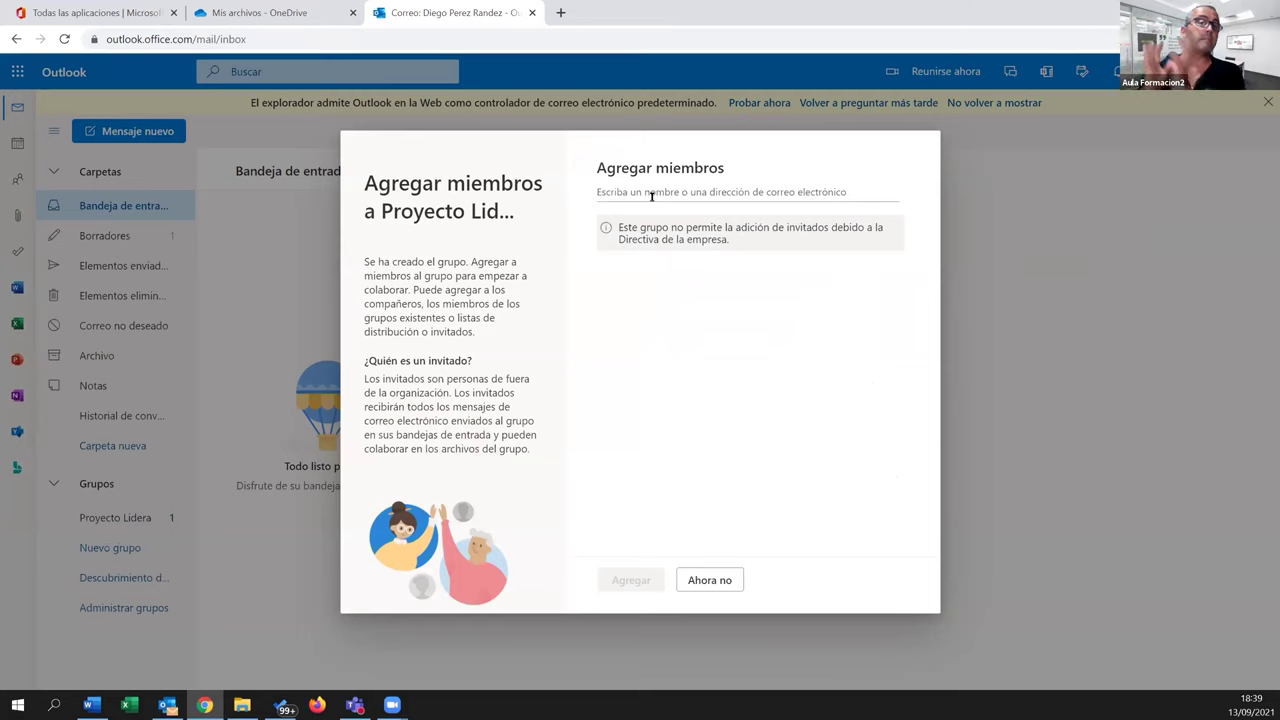
{"action": "left_click", "coordinate": [651, 196]}
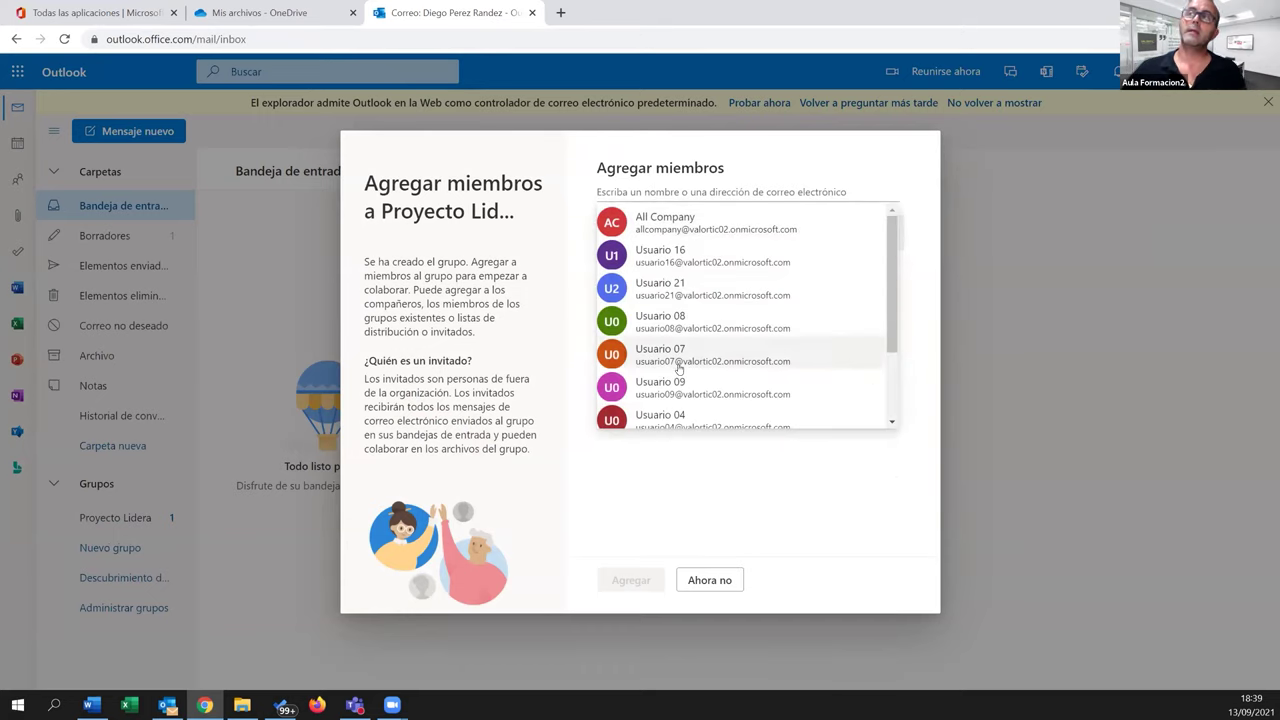
{"action": "type", "text": "usuari01"}
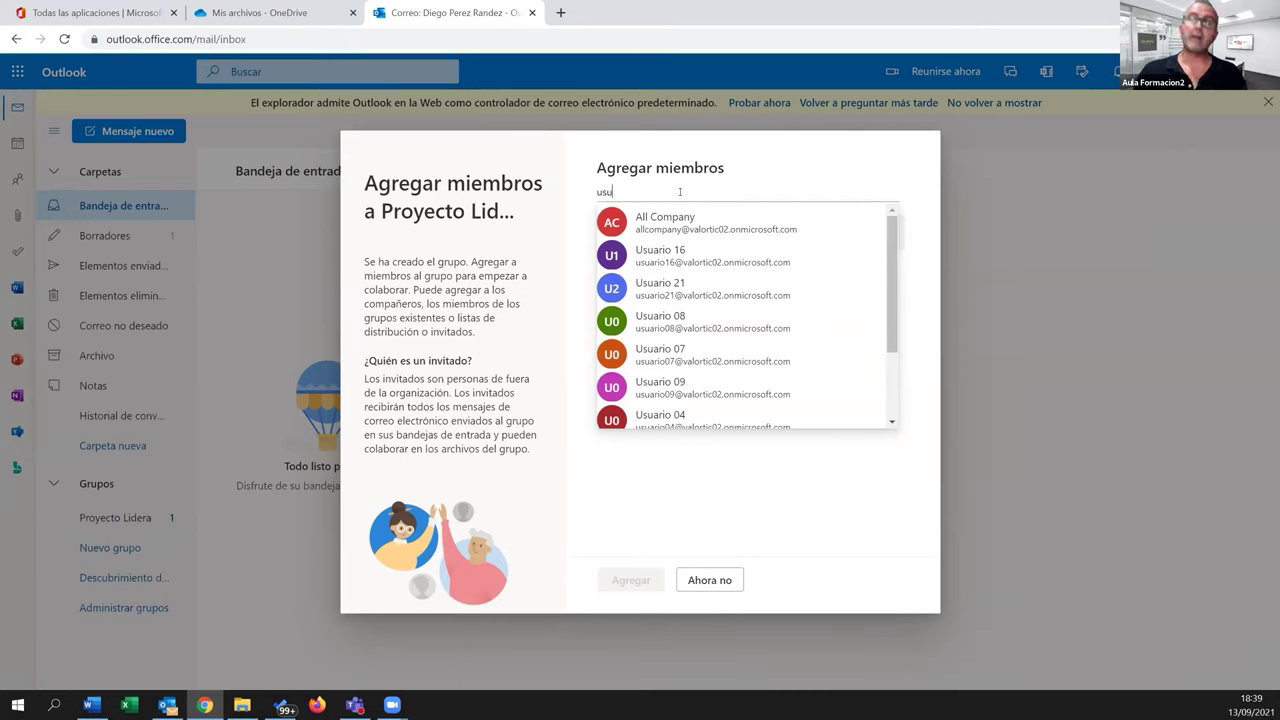
{"action": "key", "text": "BackSpace"}
{"action": "key", "text": "BackSpace"}
{"action": "type", "text": "o01"}
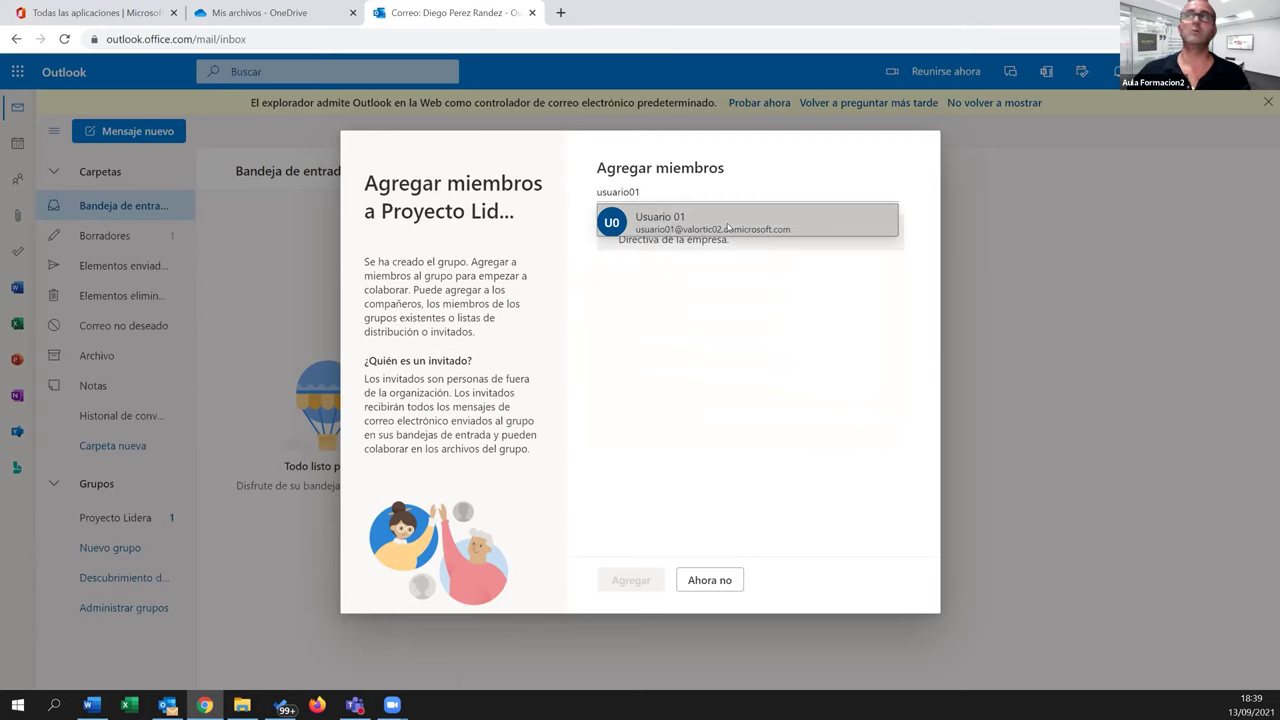
{"action": "left_click", "coordinate": [708, 229]}
Start a new member search for 'usuario02'
{"action": "left_click", "coordinate": [663, 190]}
{"action": "type", "text": "ausuario0"}
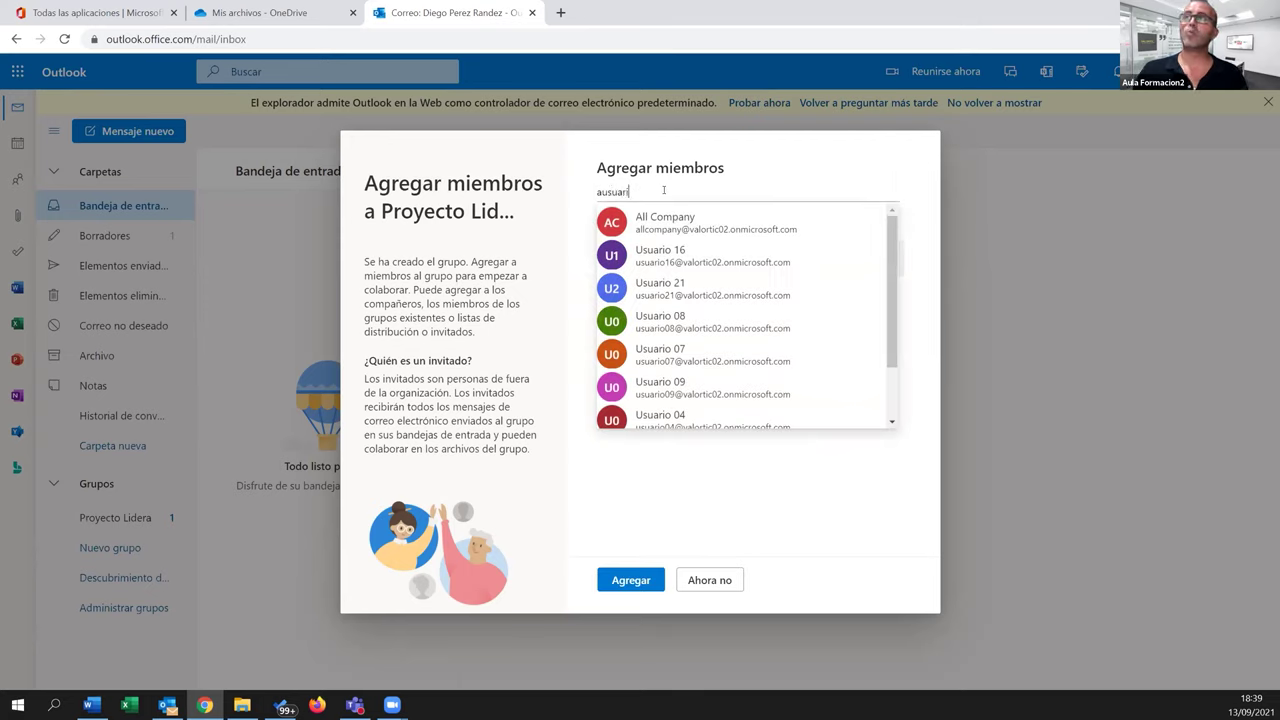
{"action": "key", "text": "BackSpace"}
{"action": "key", "text": "BackSpace"}
{"action": "key", "text": "BackSpace"}
{"action": "key", "text": "BackSpace"}
{"action": "key", "text": "BackSpace"}
{"action": "key", "text": "BackSpace"}
{"action": "key", "text": "BackSpace"}
{"action": "key", "text": "BackSpace"}
{"action": "key", "text": "BackSpace"}
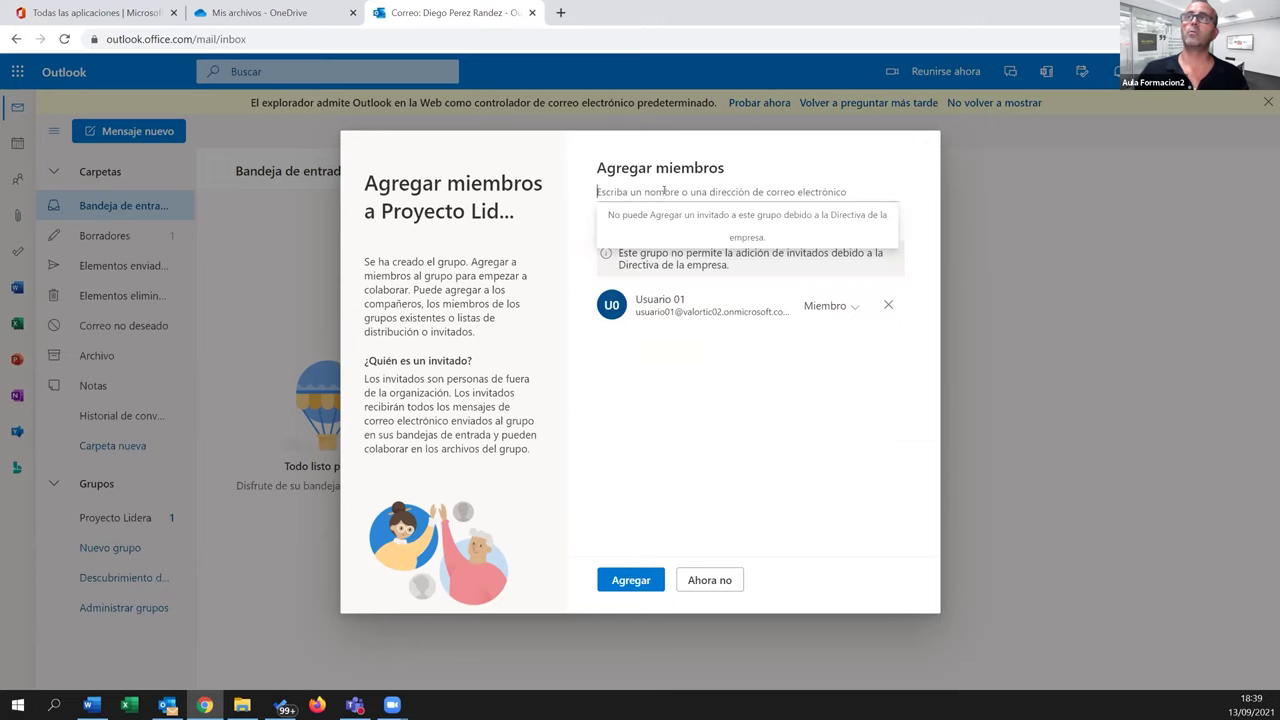
{"action": "type", "text": "usuario02"}
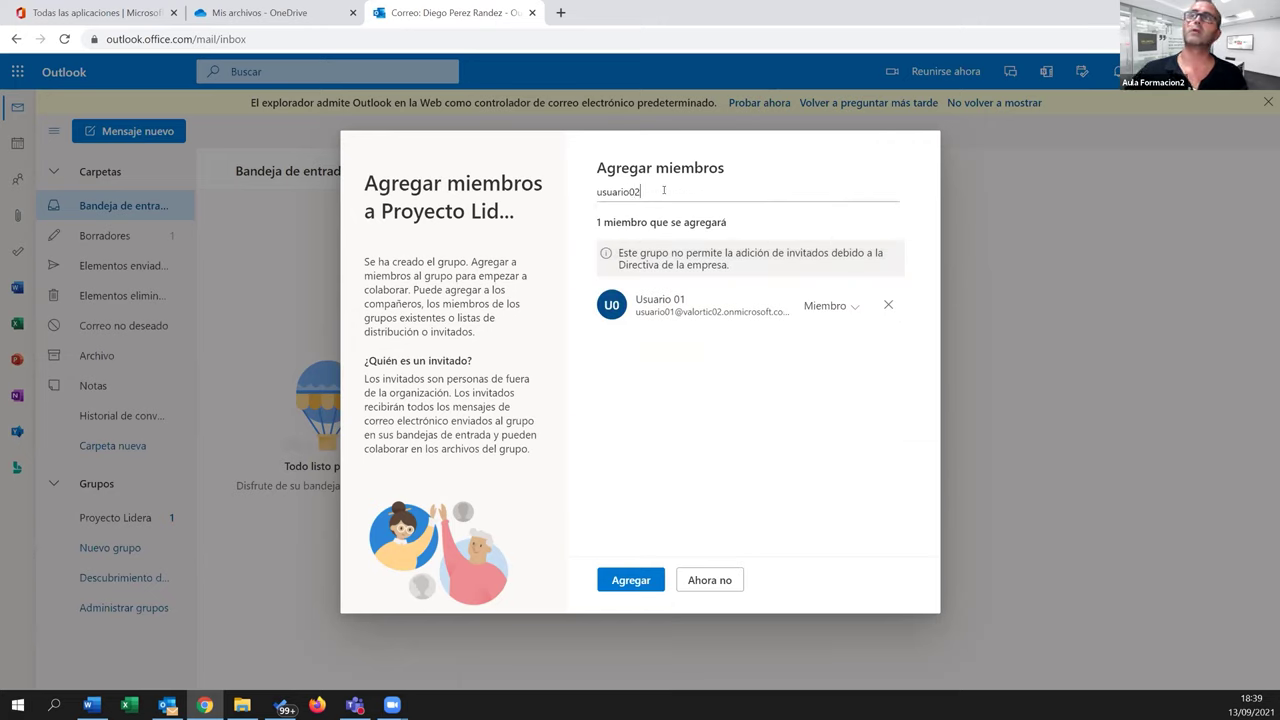
Add Usuario 02 and Usuario 03 to the pending members list
{"action": "left_click", "coordinate": [678, 220]}
{"action": "type", "text": "usuario03"}
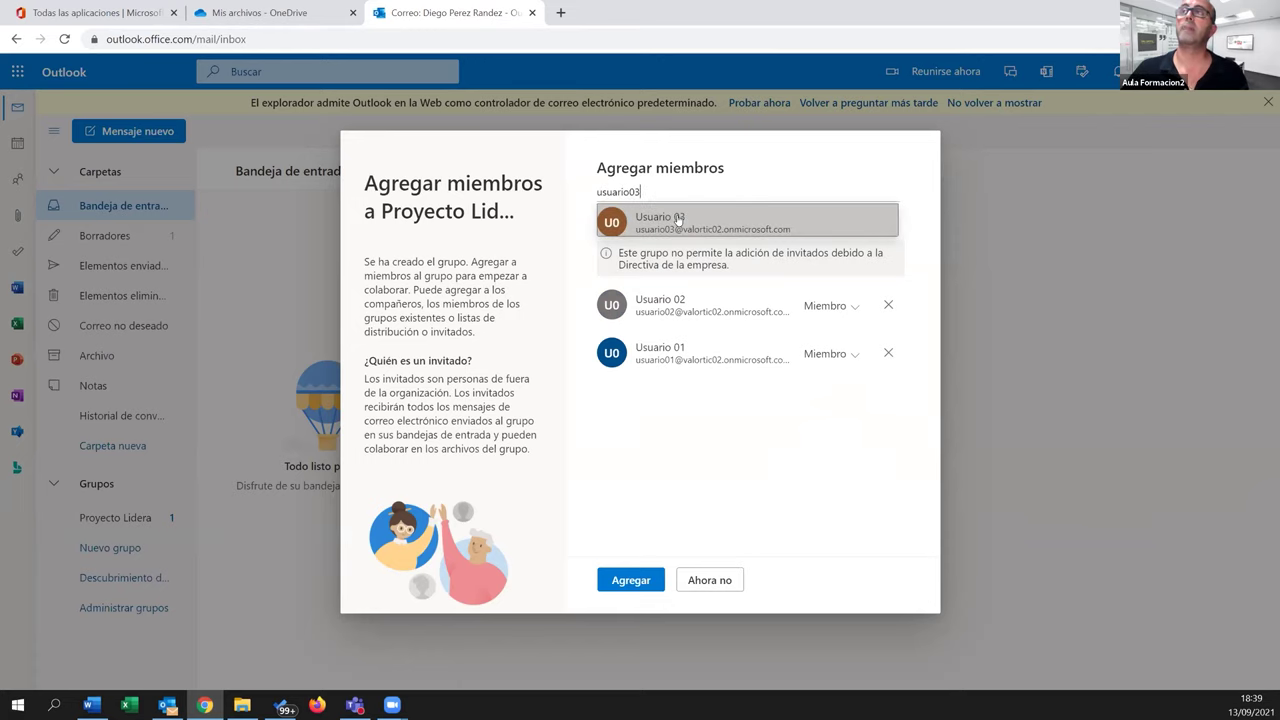
{"action": "left_click", "coordinate": [678, 220]}
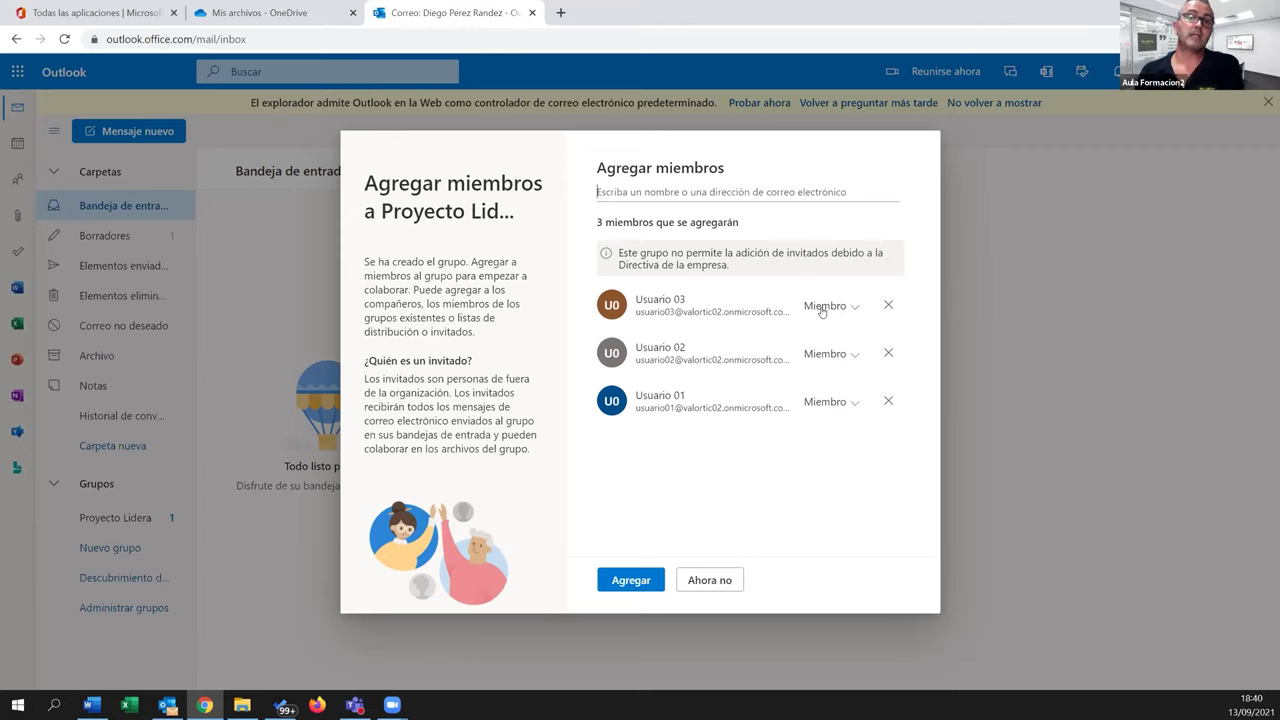
Keep Usuario 02's role as Miembro and confirm adding all three members with Agregar
{"action": "left_click", "coordinate": [851, 357]}
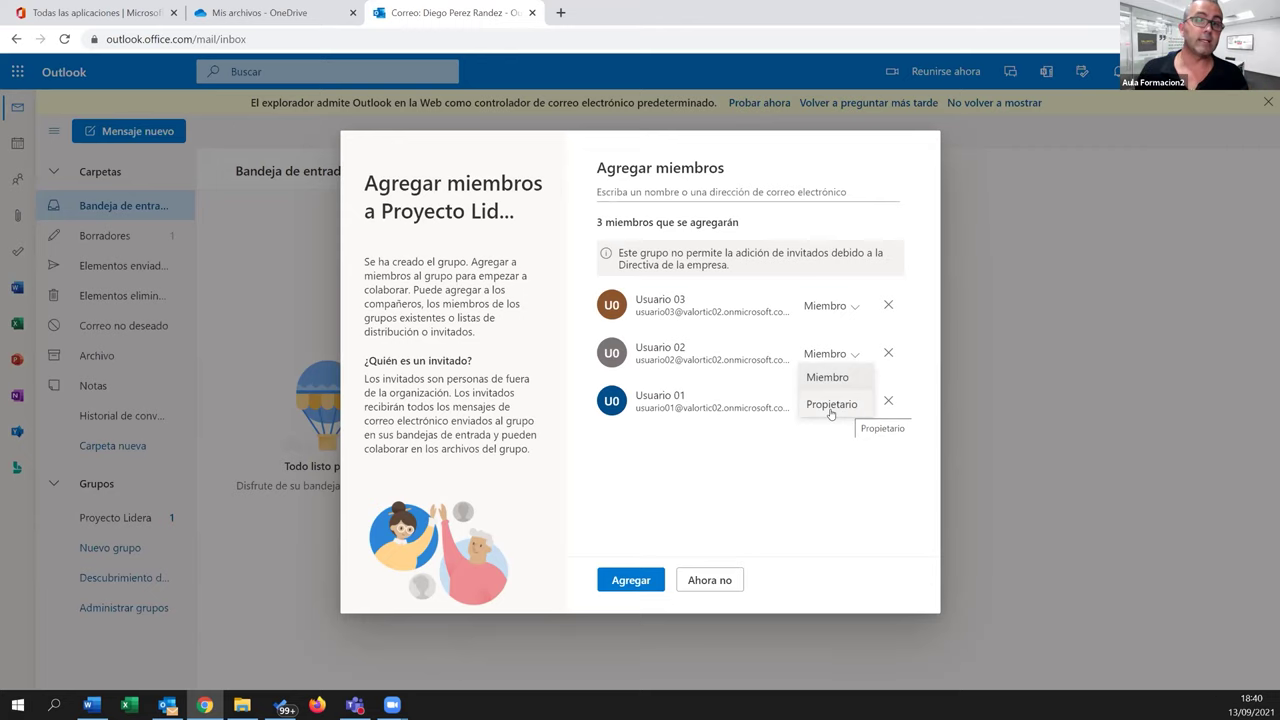
{"action": "left_click", "coordinate": [825, 438]}
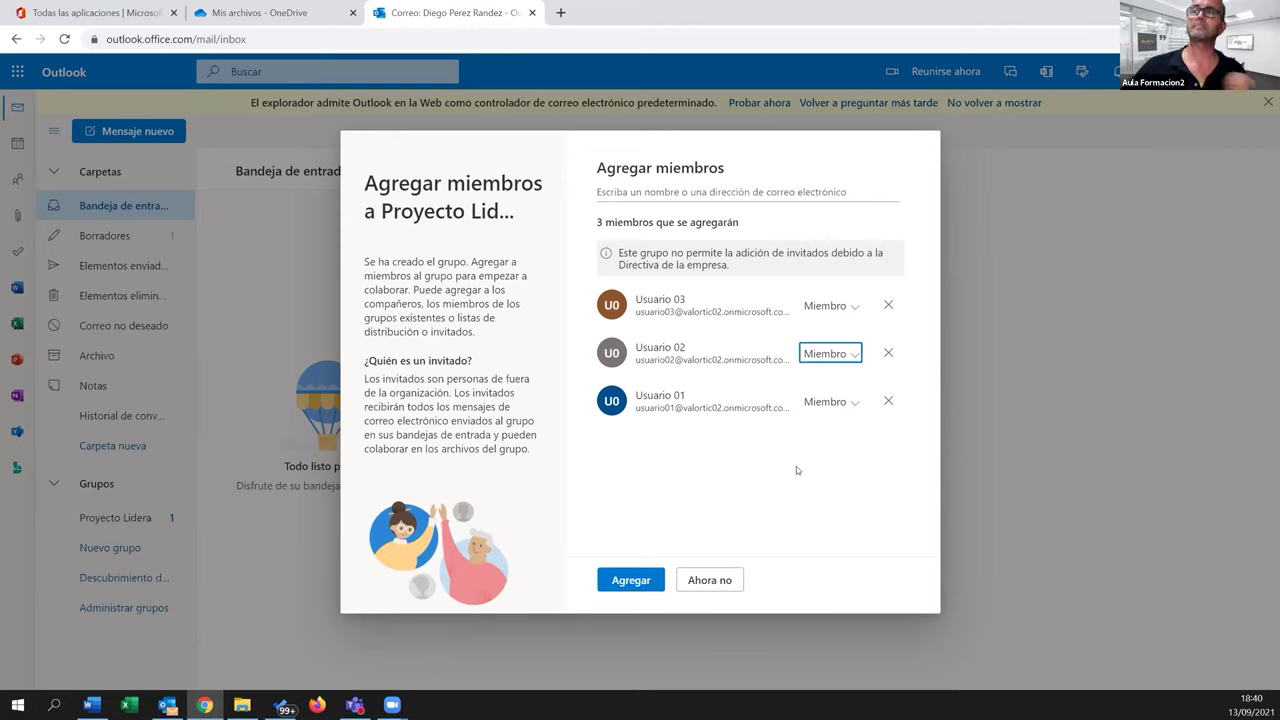
{"action": "left_click", "coordinate": [631, 581]}
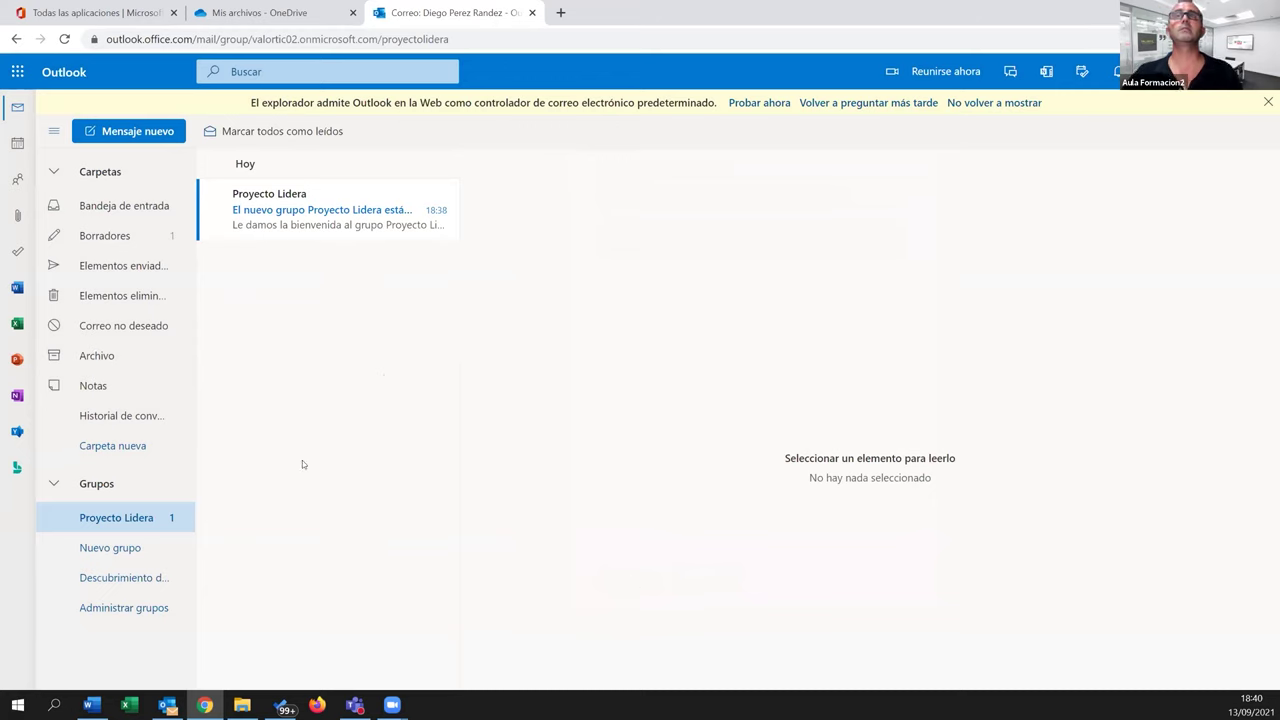
Open the Nuevo grupo form and discard it, leaving the Proyecto Lidera mailbox showing
{"action": "left_click", "coordinate": [125, 547]}
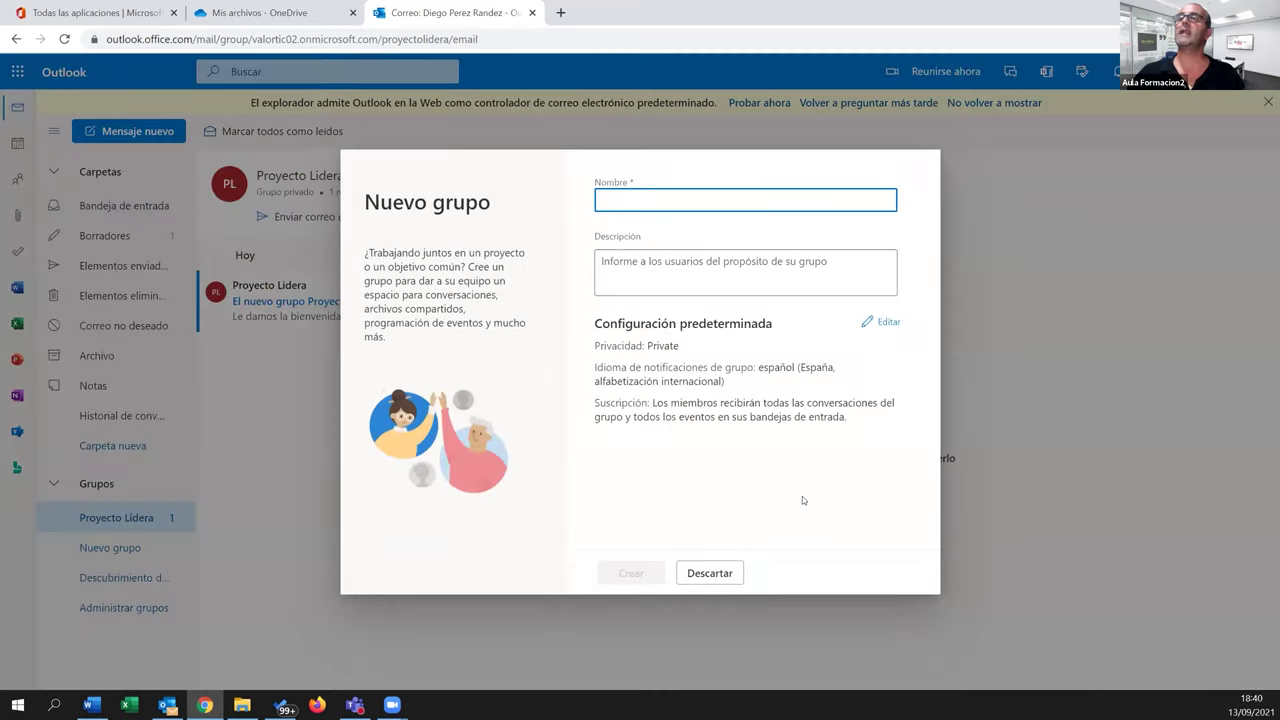
{"action": "left_click", "coordinate": [710, 573]}
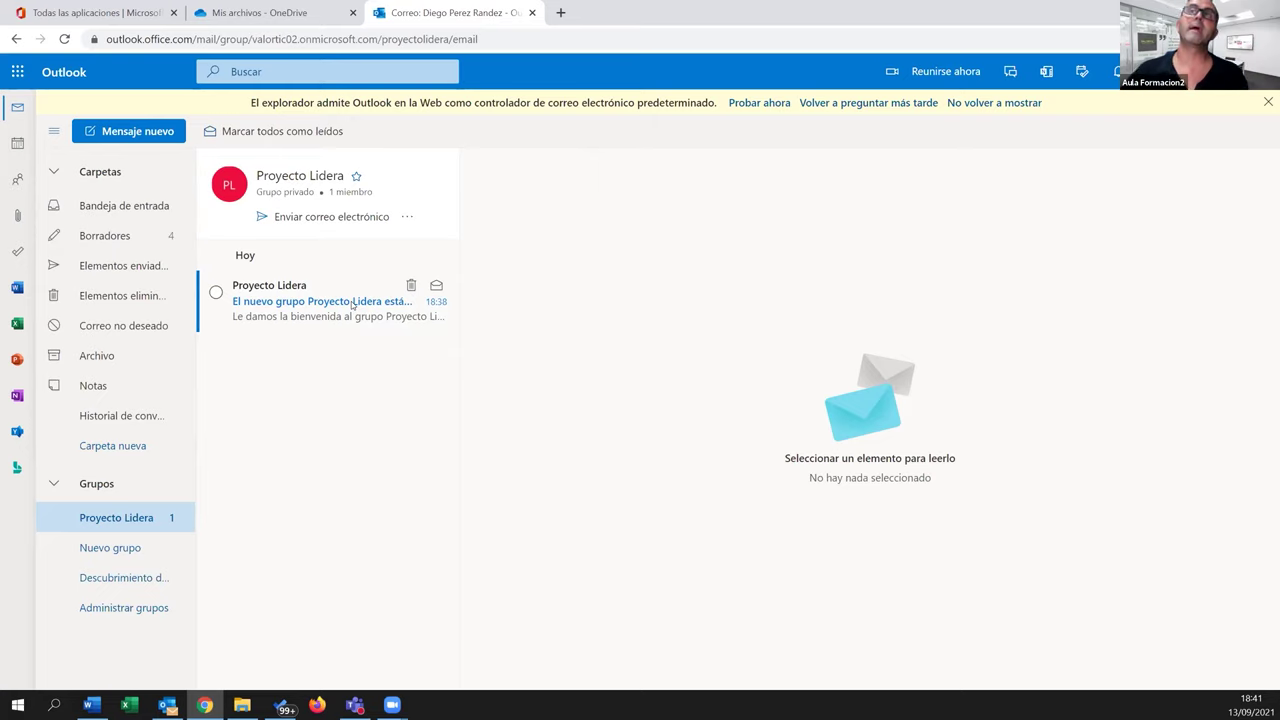
Email the whole Proyecto Lidera group with subject 'Prueba' and body 'prueba', sending with Ctrl+Enter
{"action": "left_click", "coordinate": [331, 218]}
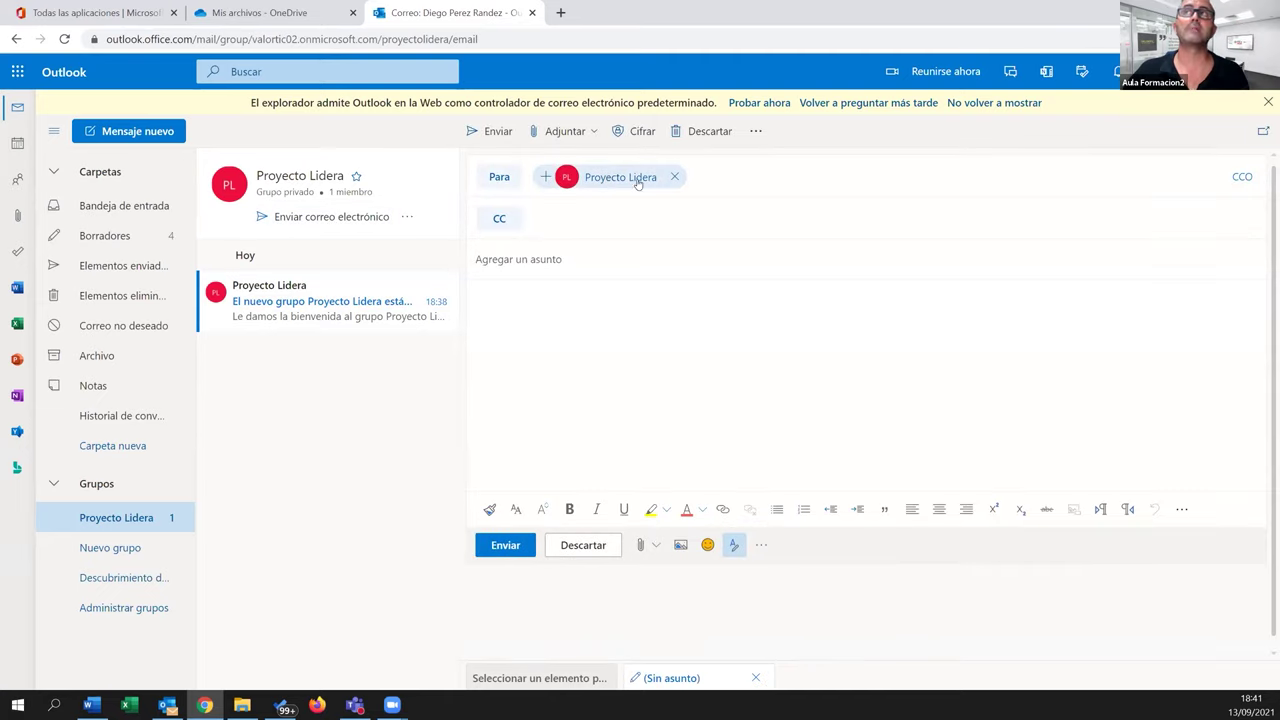
{"action": "left_click", "coordinate": [590, 261]}
{"action": "type", "text": "Prueba"}
{"action": "key", "text": "Tab"}
{"action": "type", "text": "prueba"}
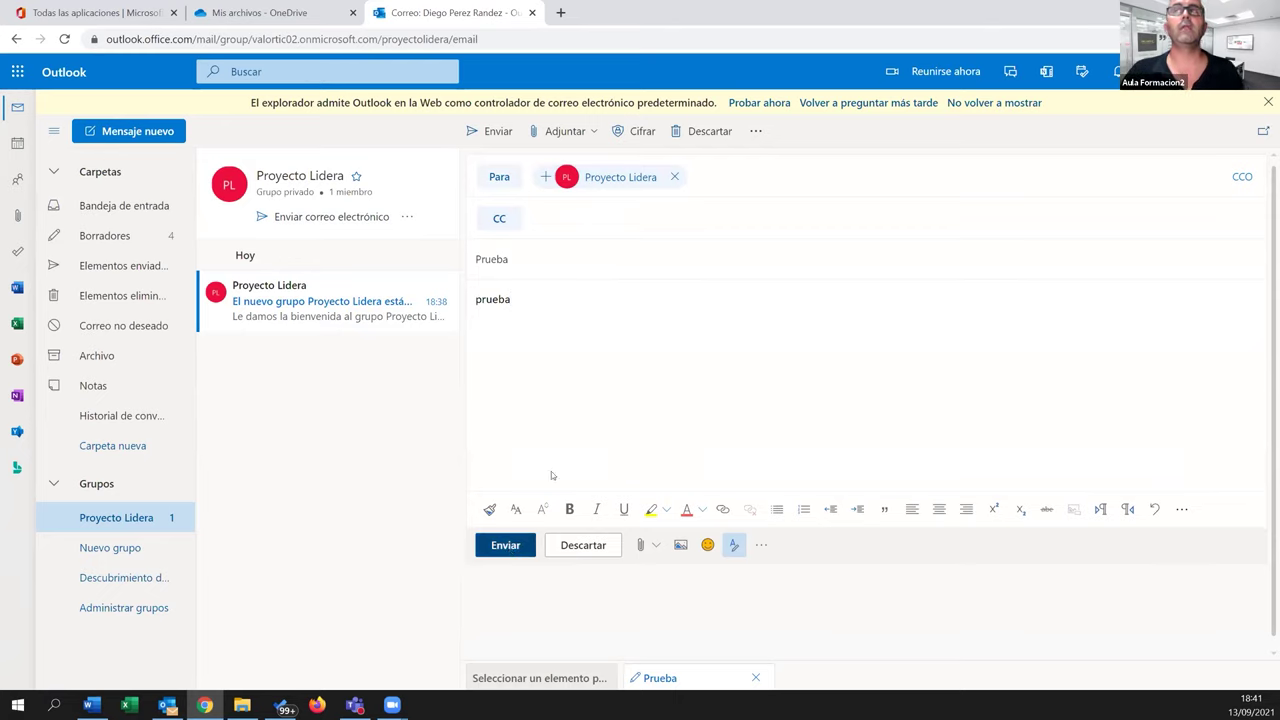
{"action": "key", "text": "ctrl+Return"}
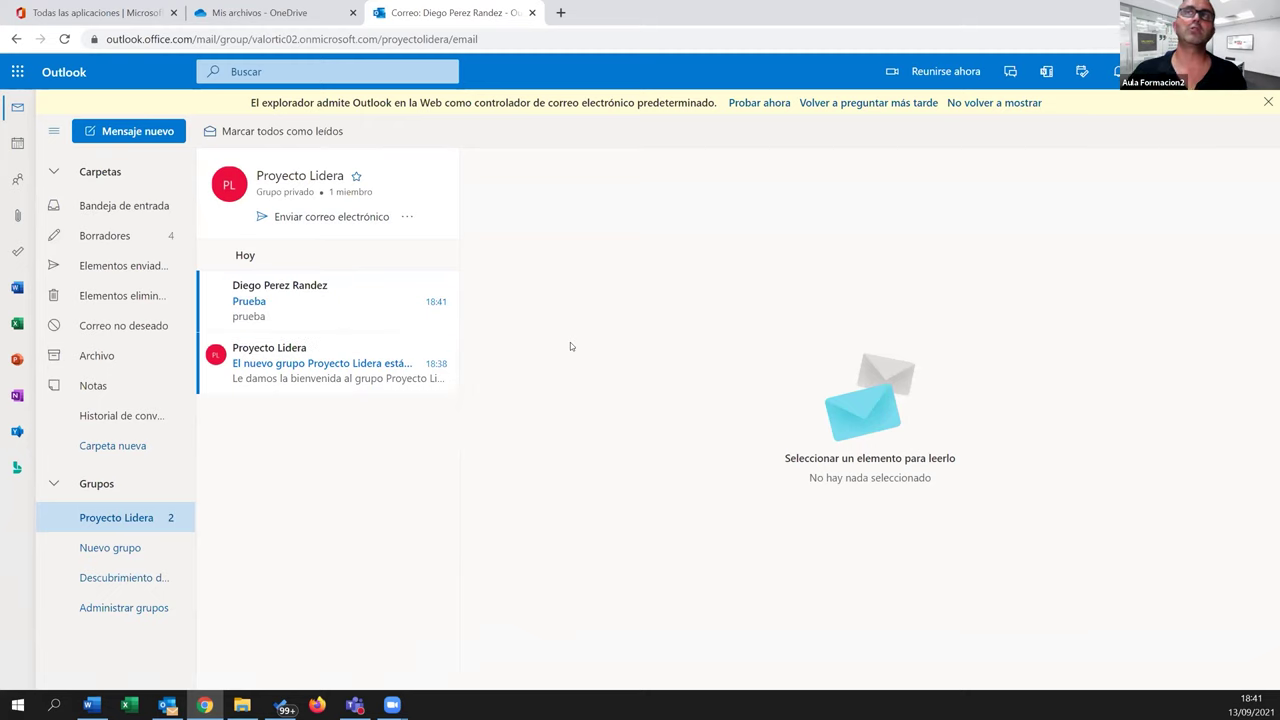
Open the received Prueba message, then show the group's '...' options menu
{"action": "left_click", "coordinate": [290, 310]}
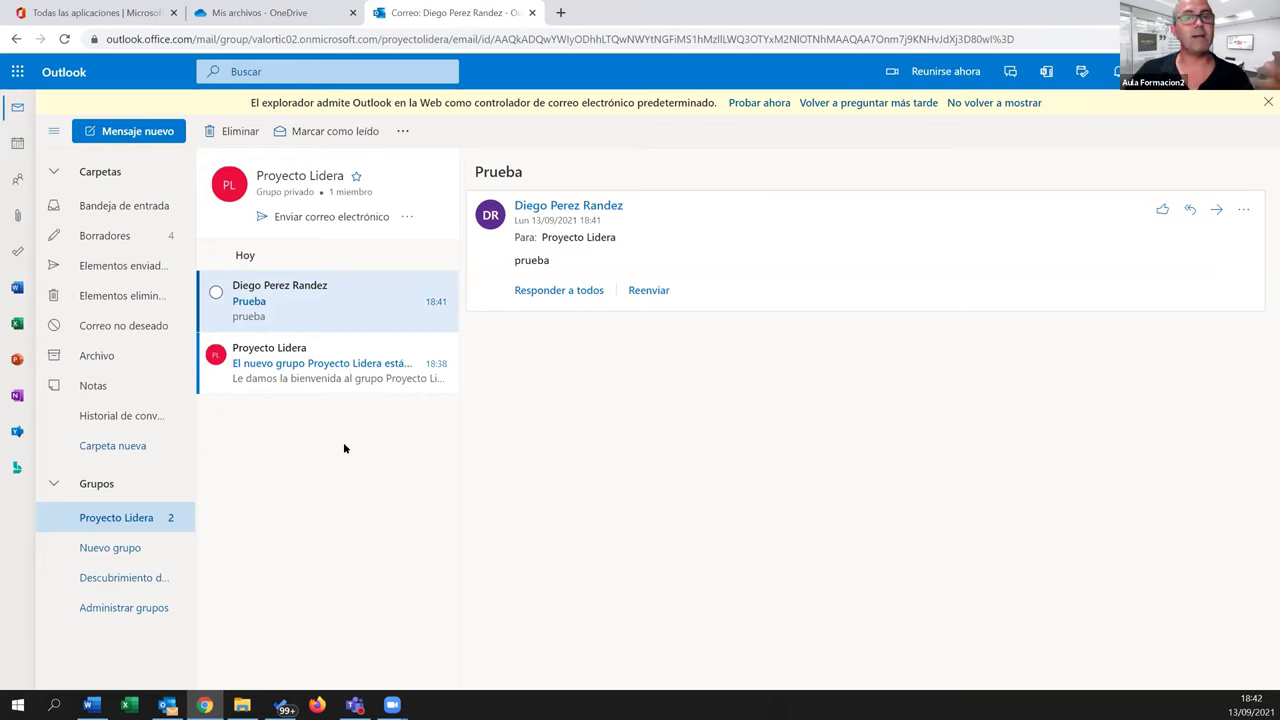
{"action": "left_click", "coordinate": [407, 219]}
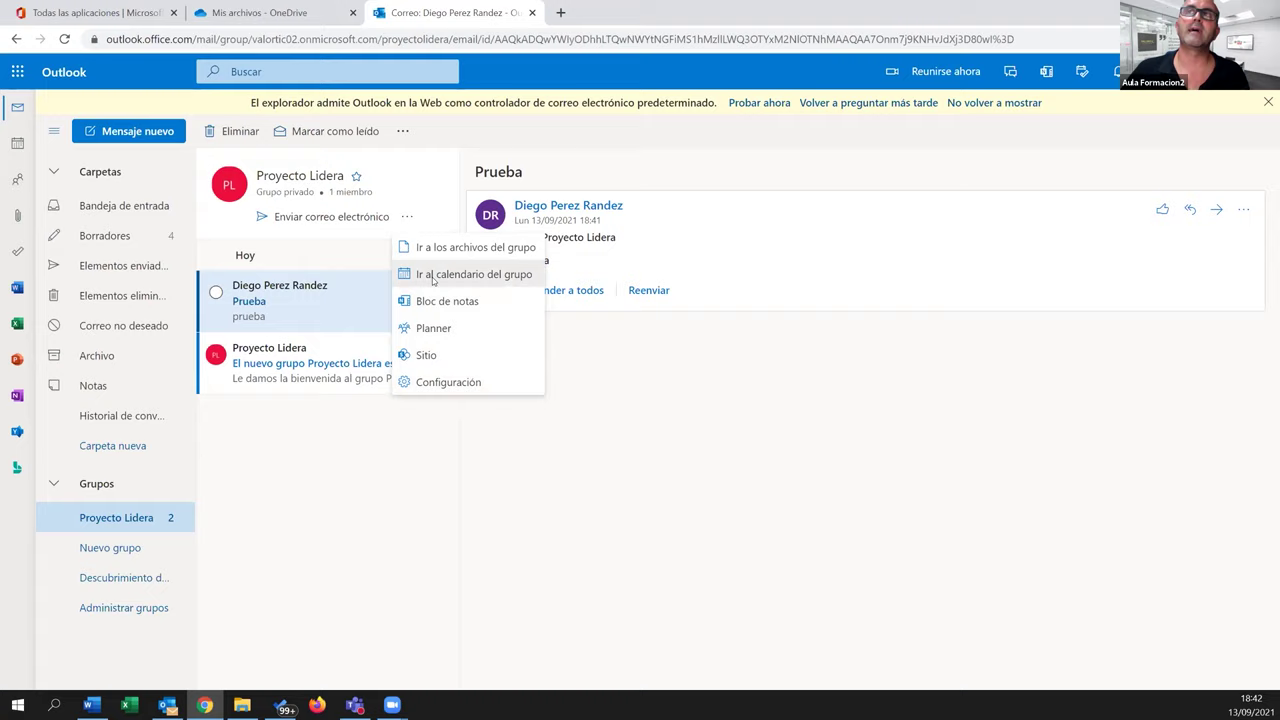
Open Ir al calendario del grupo in a new browser tab, then return to the mail tab
{"action": "right_click", "coordinate": [432, 280]}
{"action": "left_click", "coordinate": [424, 277]}
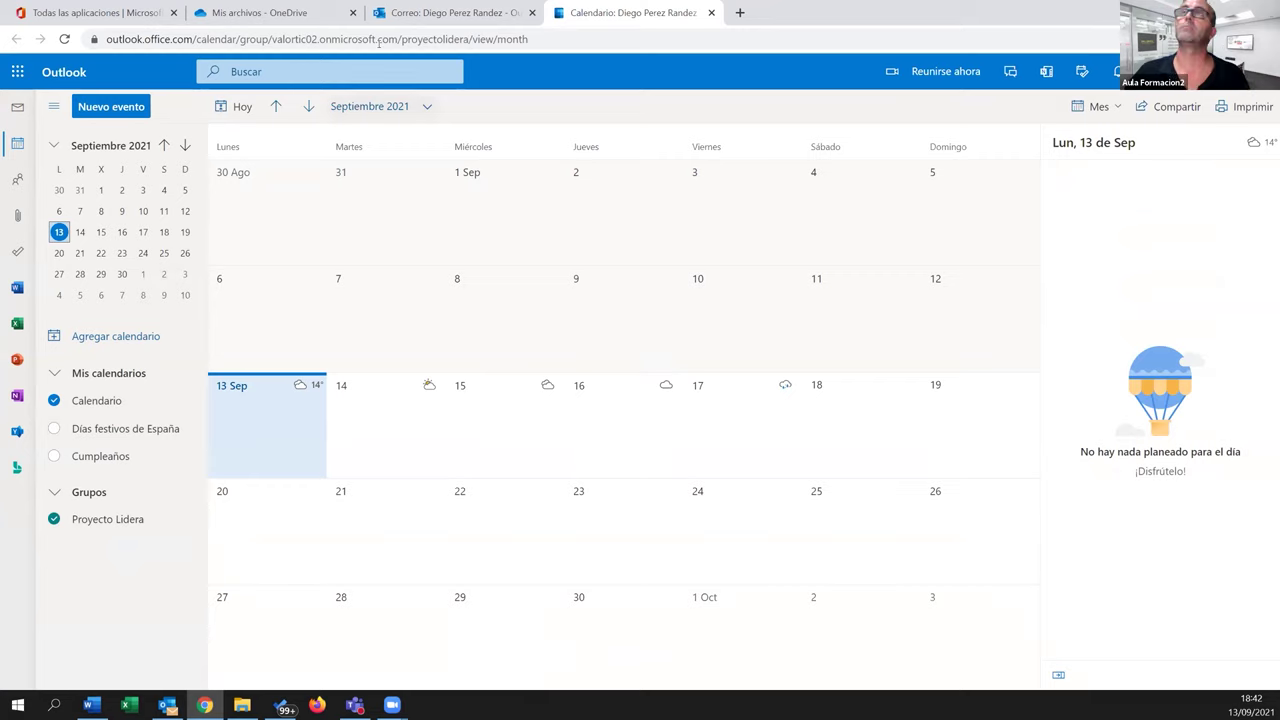
{"action": "left_click", "coordinate": [408, 12]}
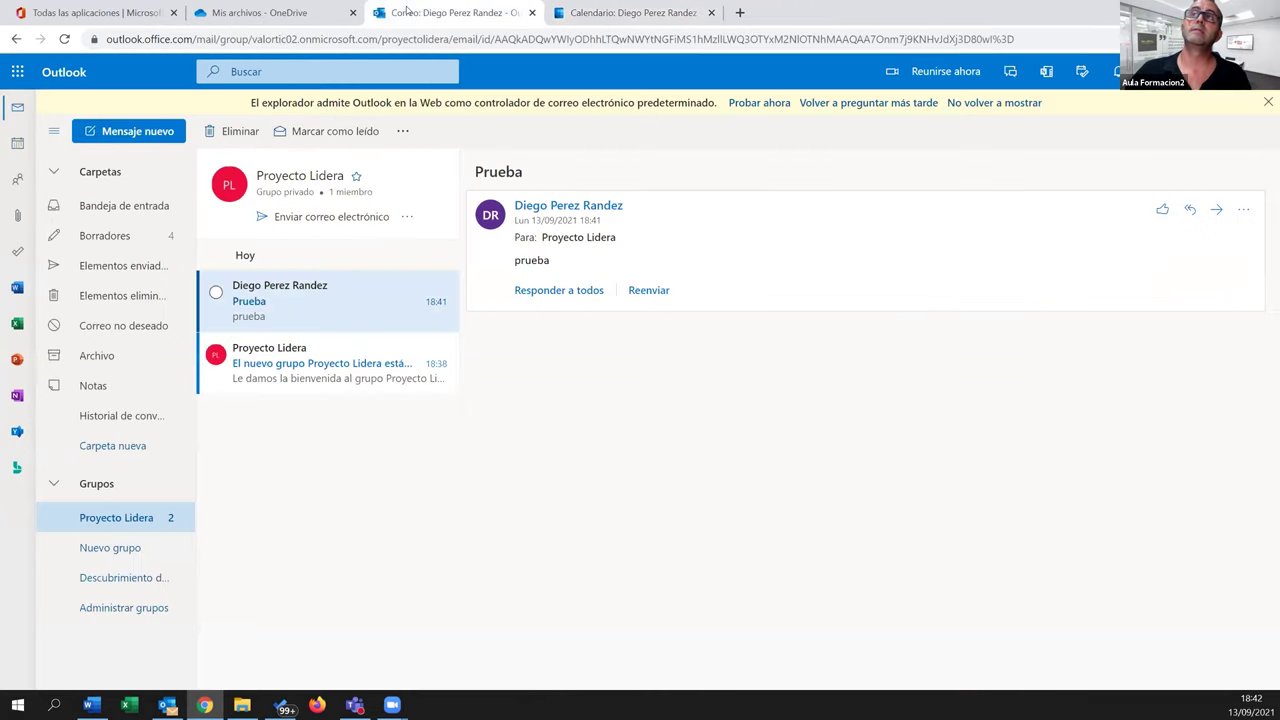
Visit the group's files and the Office 365 tab, then open the group's SharePoint site via '...' > Sitio
{"action": "left_click", "coordinate": [408, 217]}
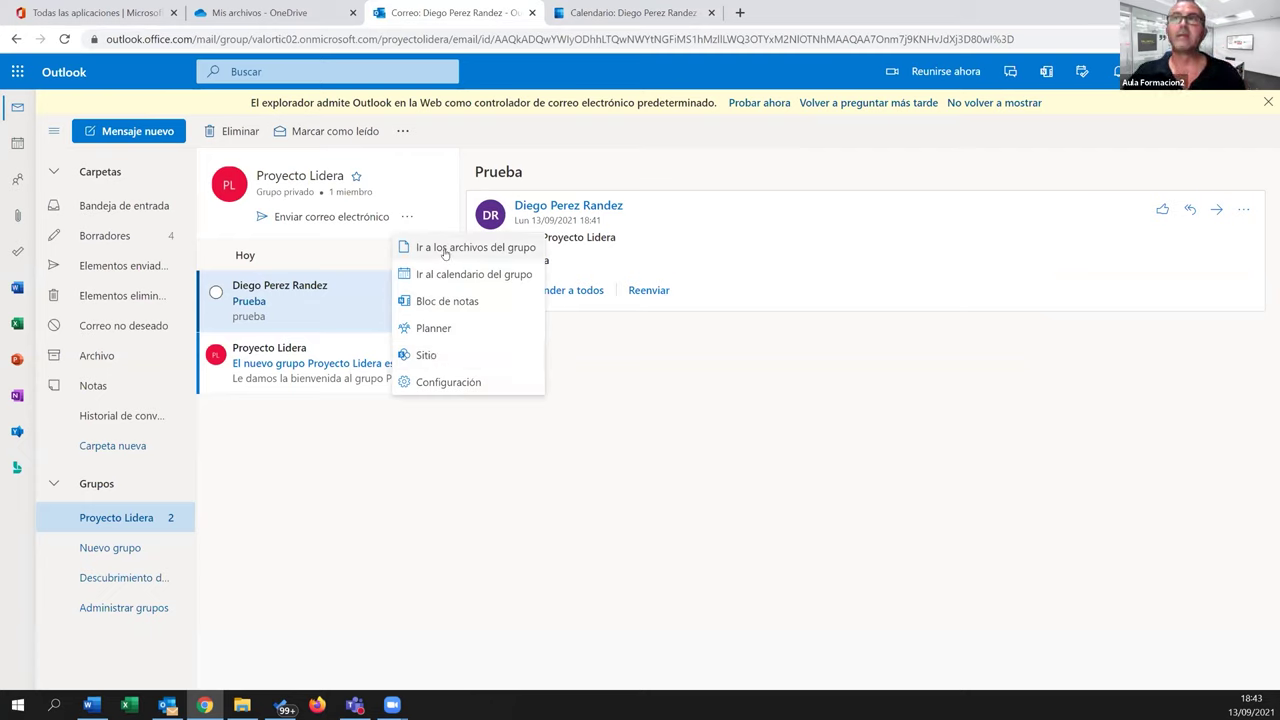
{"action": "left_click", "coordinate": [447, 248]}
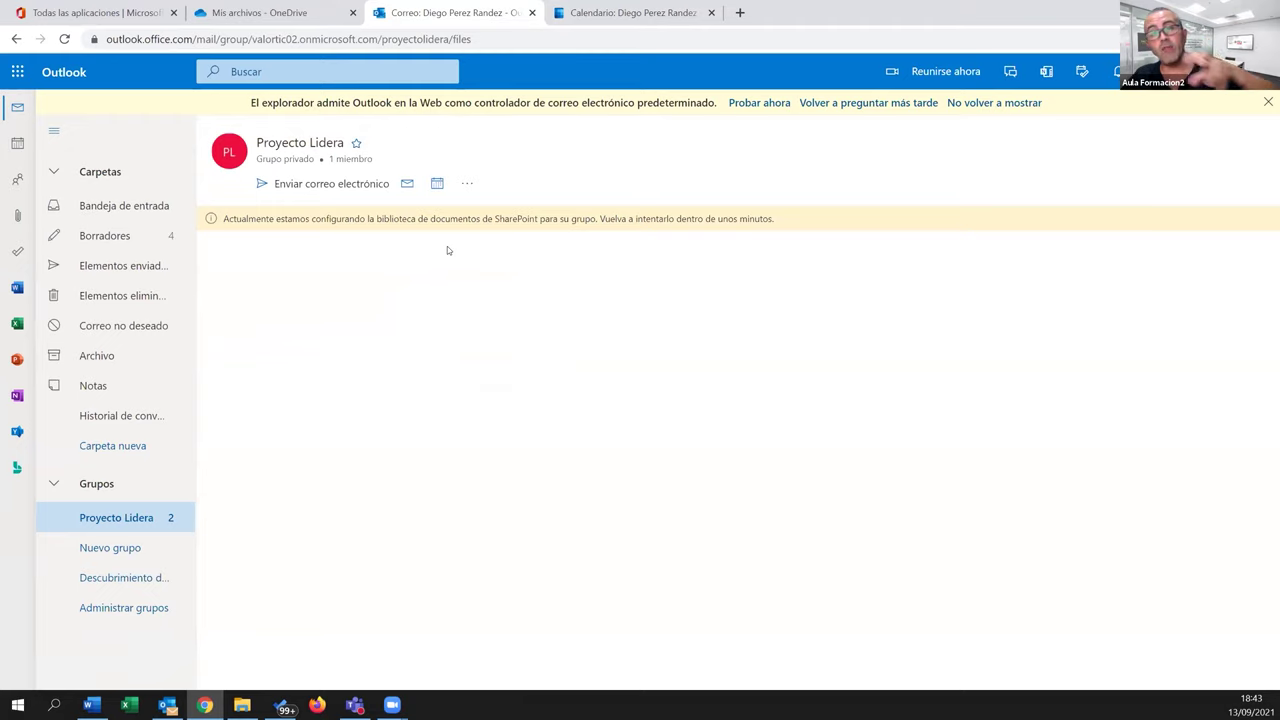
{"action": "left_click", "coordinate": [95, 12]}
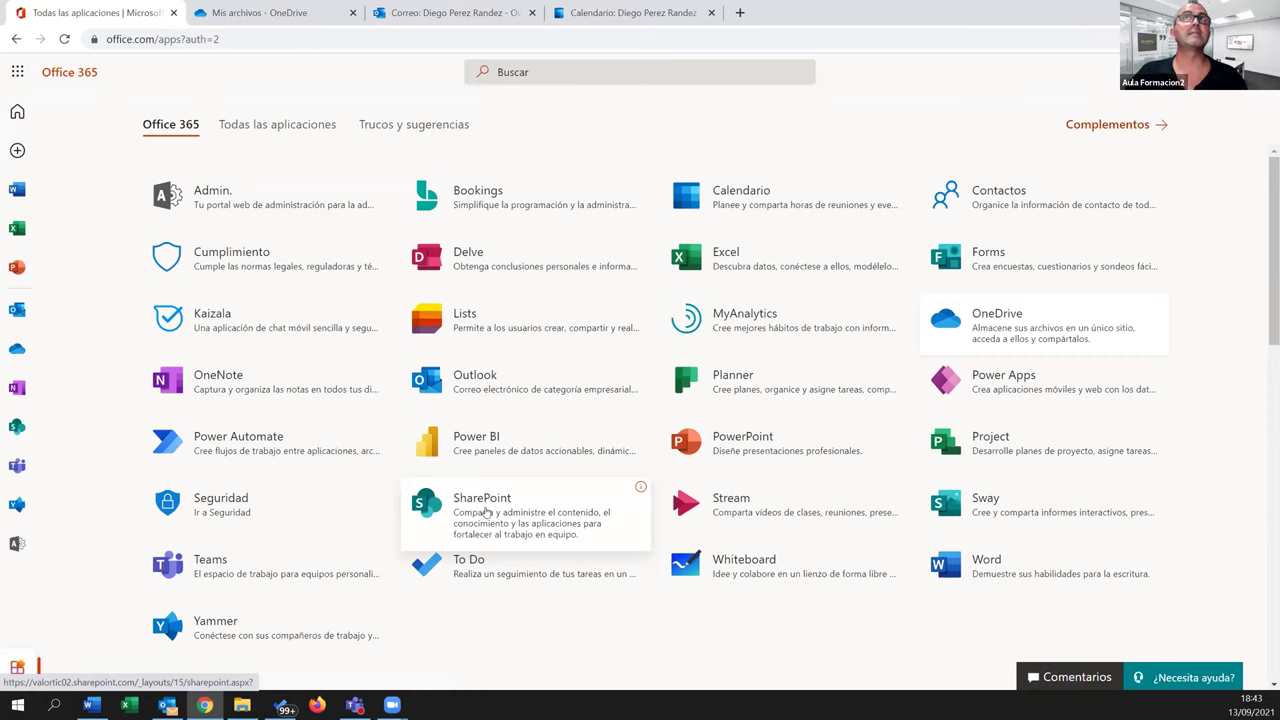
{"action": "left_click", "coordinate": [450, 12]}
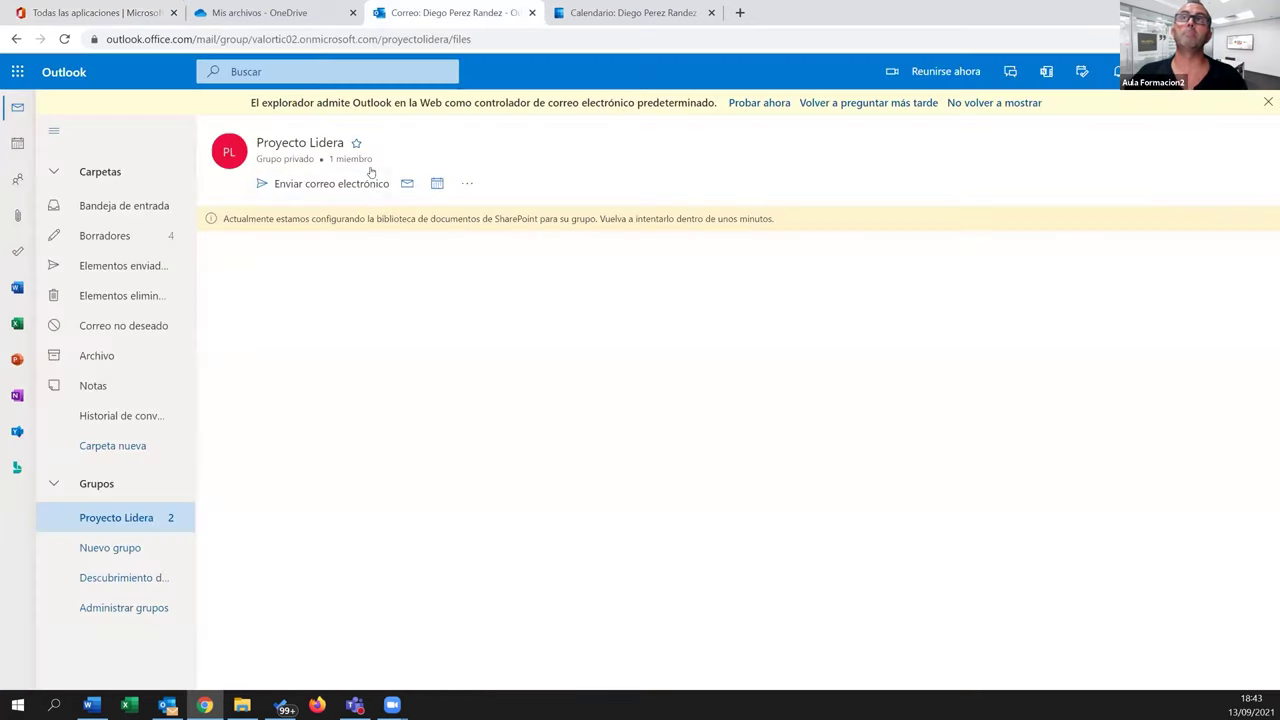
{"action": "left_click", "coordinate": [466, 185]}
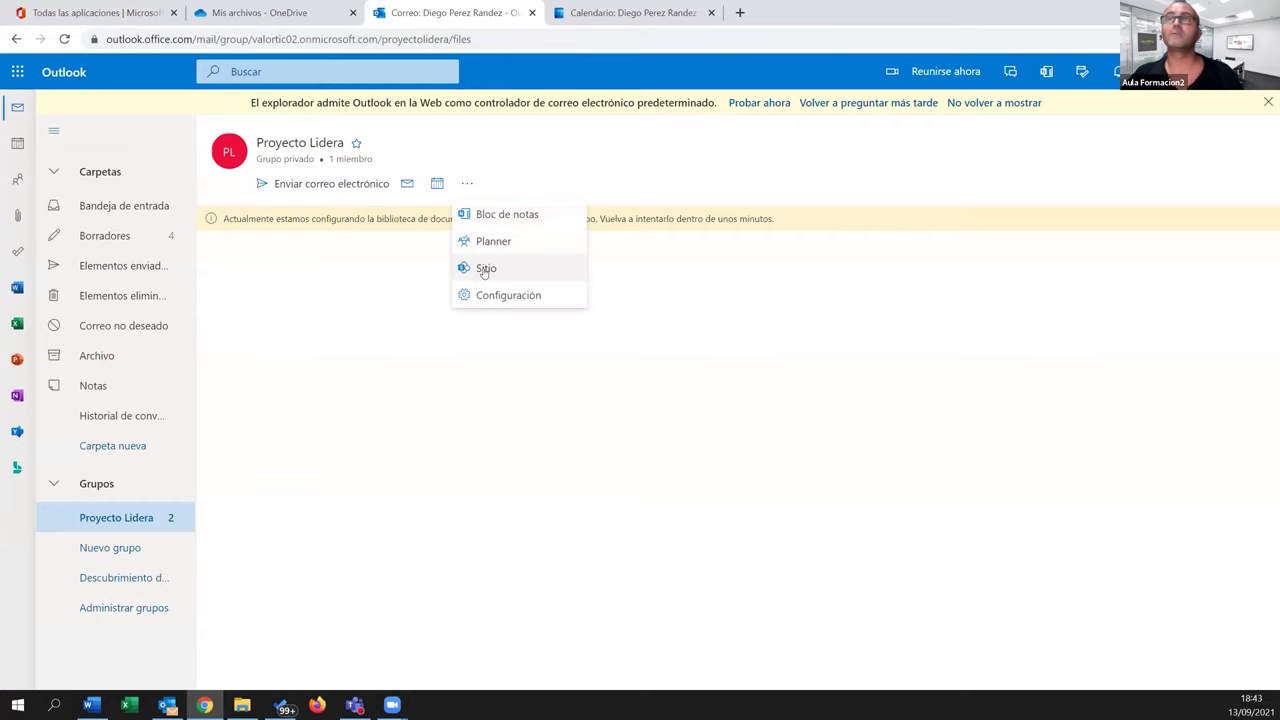
{"action": "left_click", "coordinate": [485, 269]}
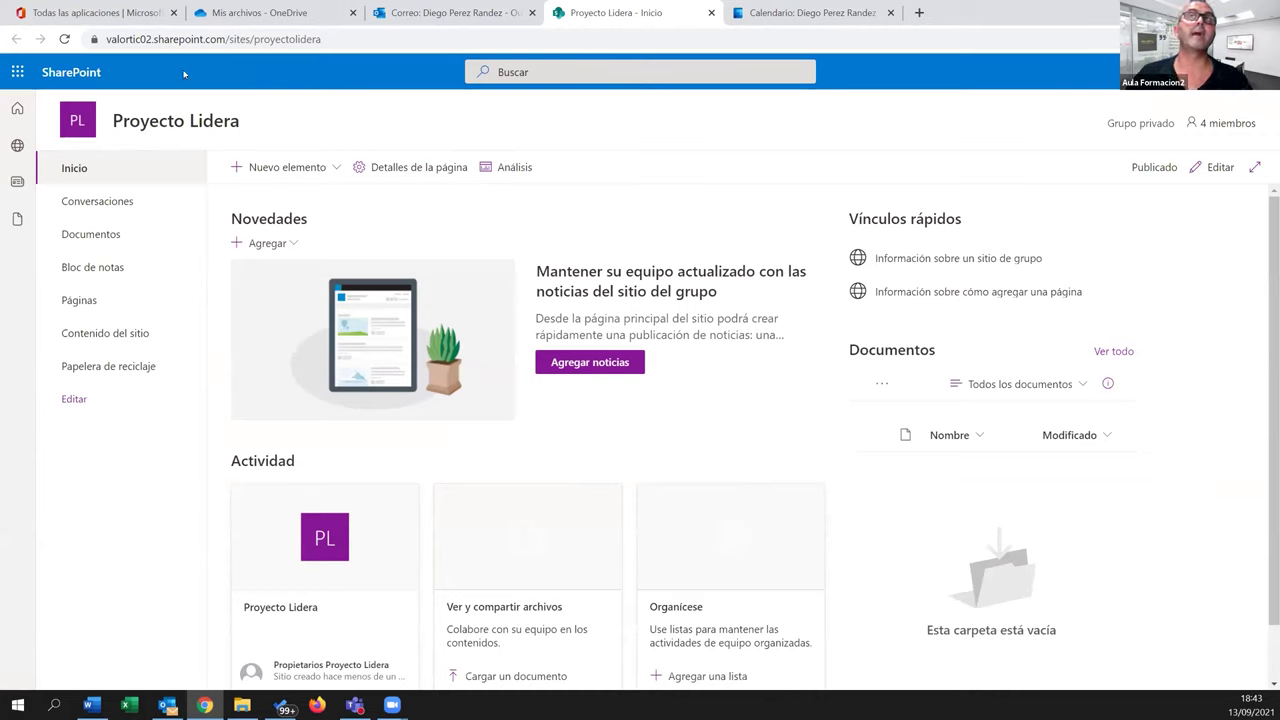
Go back to the Outlook tab and return the group page to its mail list
{"action": "mouse_move", "coordinate": [201, 124]}
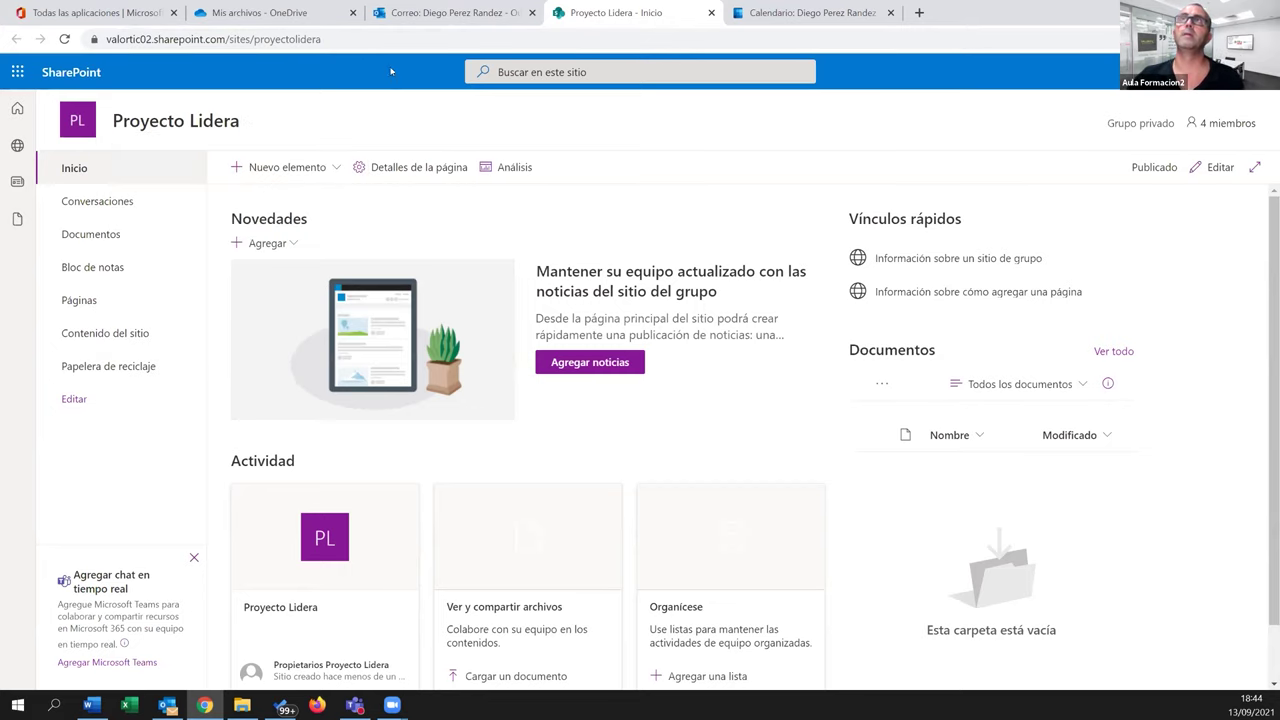
{"action": "left_click", "coordinate": [404, 14]}
{"action": "left_click", "coordinate": [467, 183]}
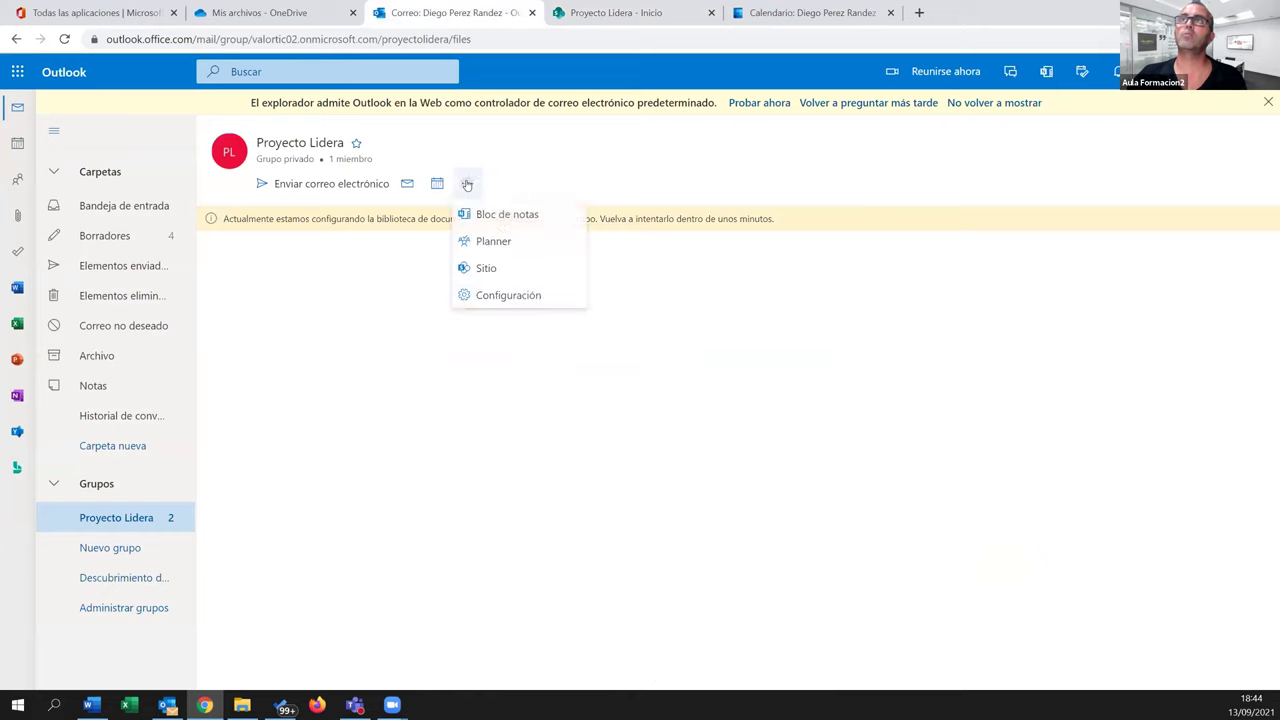
{"action": "left_click", "coordinate": [407, 183]}
Open the group's files, view the SharePoint Documentos library, then switch back to the group mailbox
{"action": "left_click", "coordinate": [407, 216]}
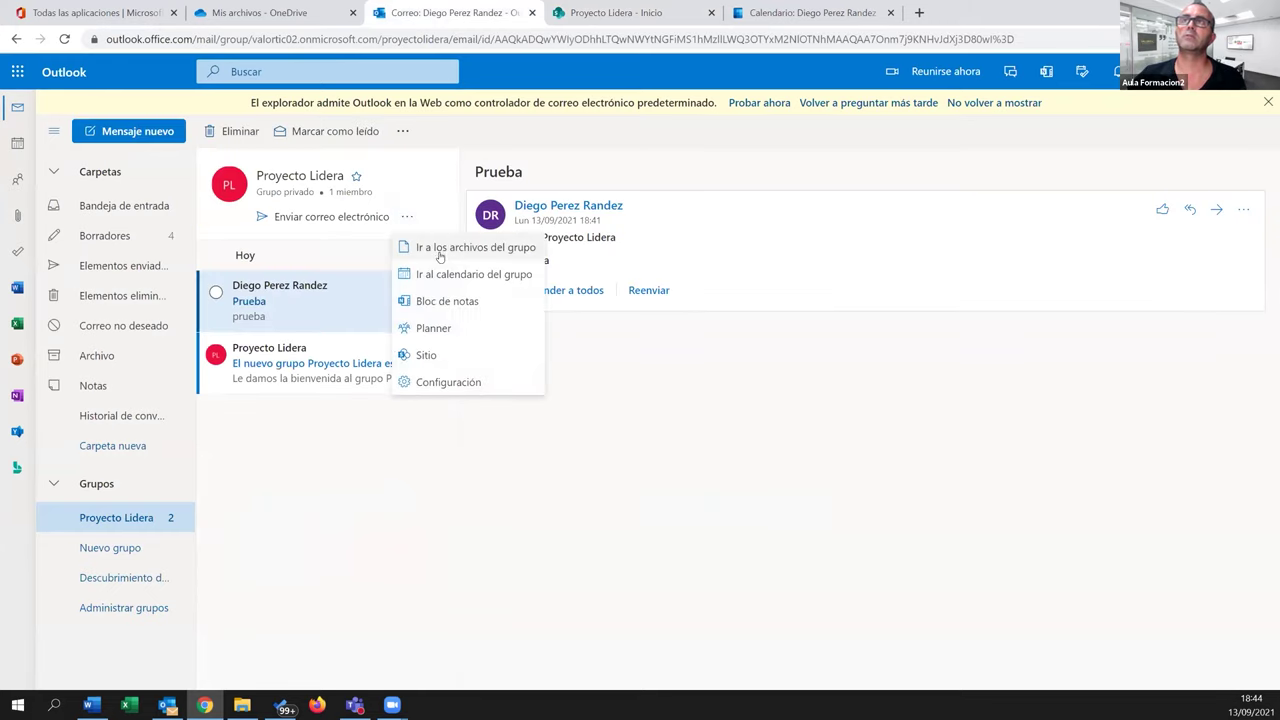
{"action": "left_click", "coordinate": [439, 249]}
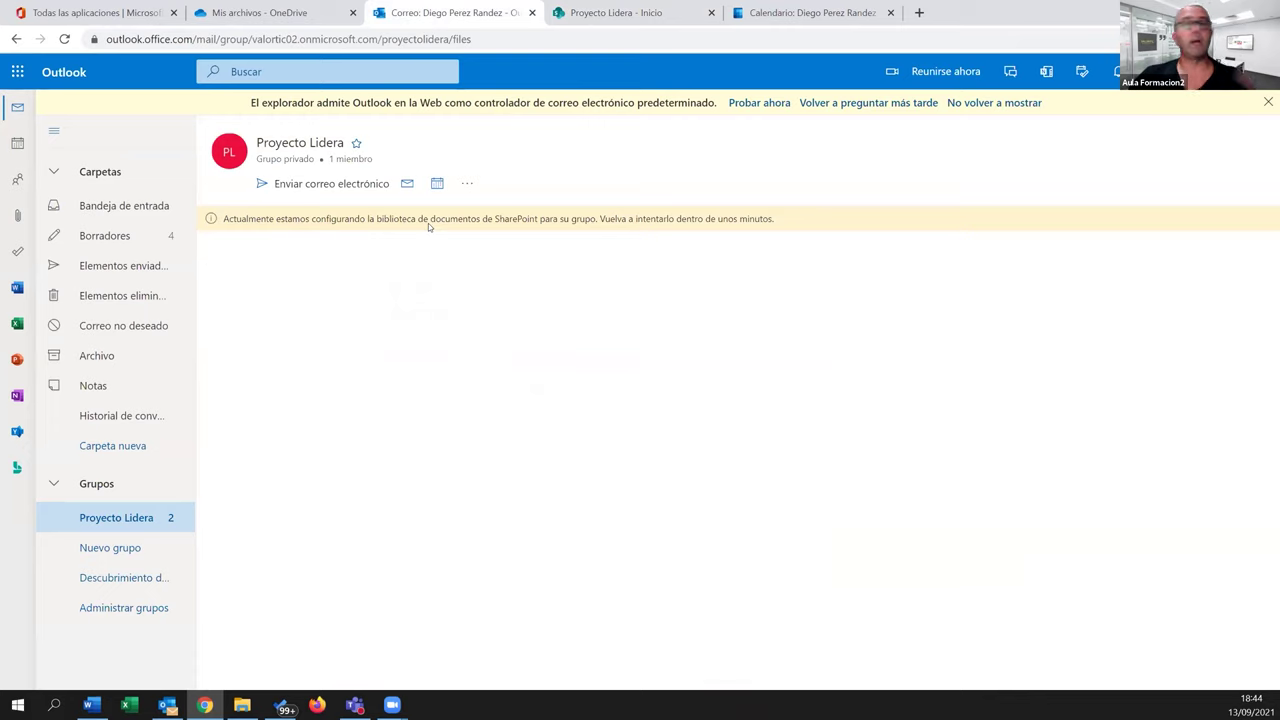
{"action": "left_click", "coordinate": [576, 18]}
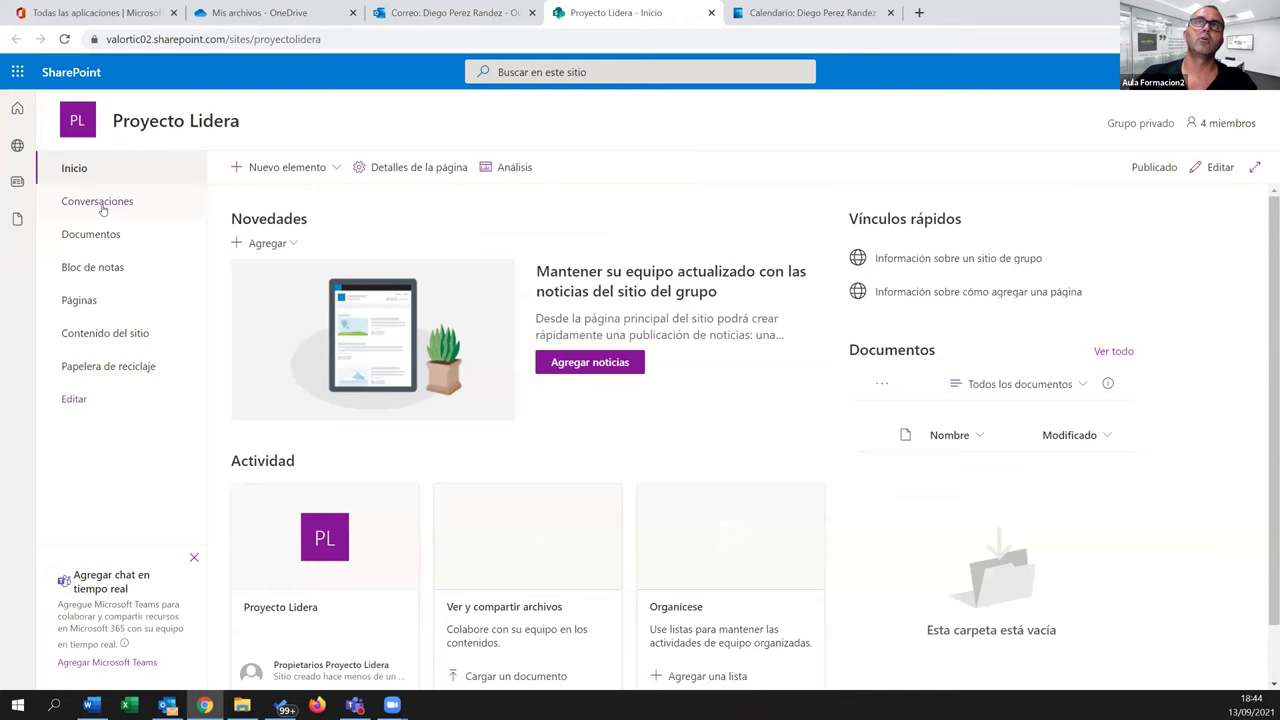
{"action": "left_click", "coordinate": [99, 240]}
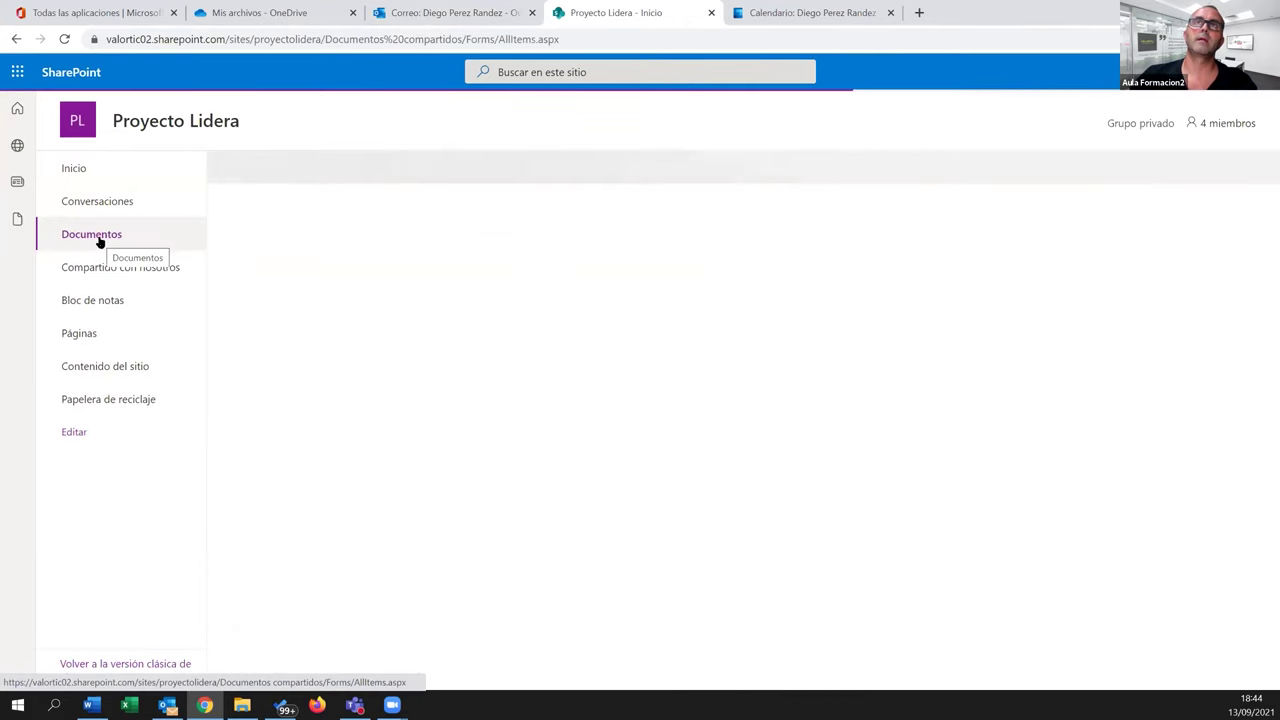
{"action": "left_click", "coordinate": [451, 12]}
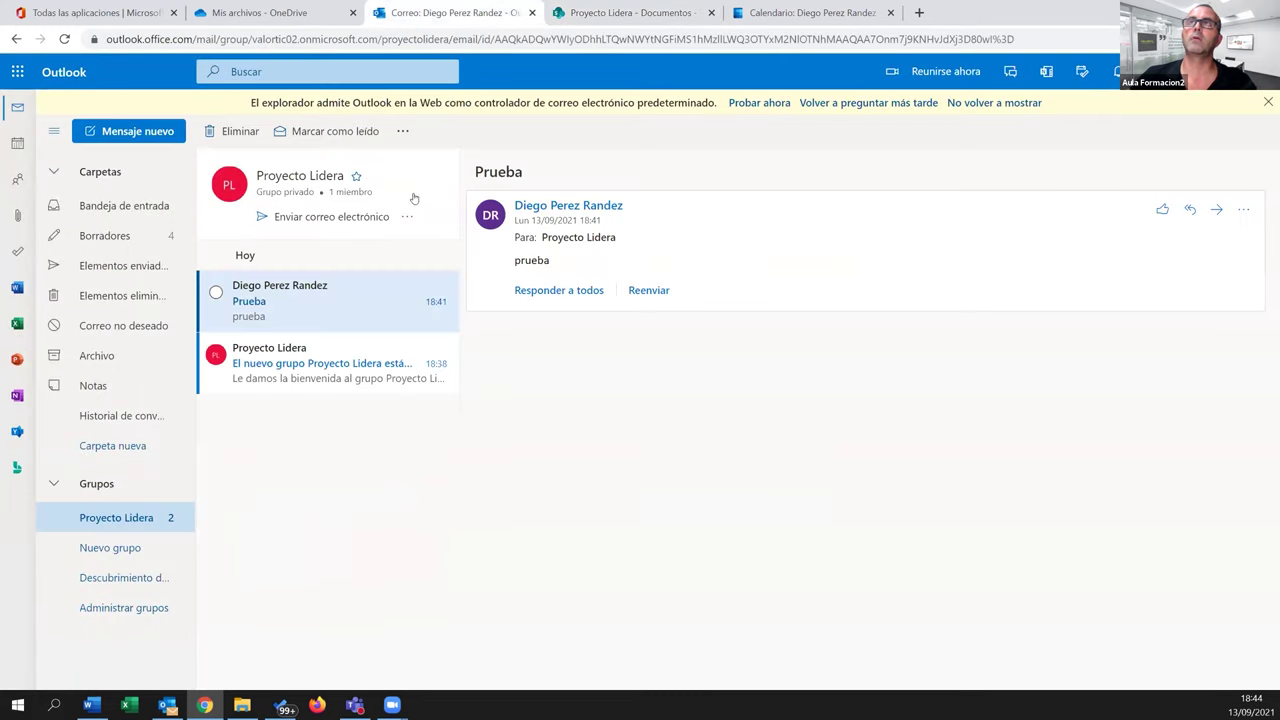
Create a folder named 'Prueba 02' in the group's shared files, then switch to OneDrive Mis archivos
{"action": "left_click", "coordinate": [407, 216]}
{"action": "left_click", "coordinate": [432, 247]}
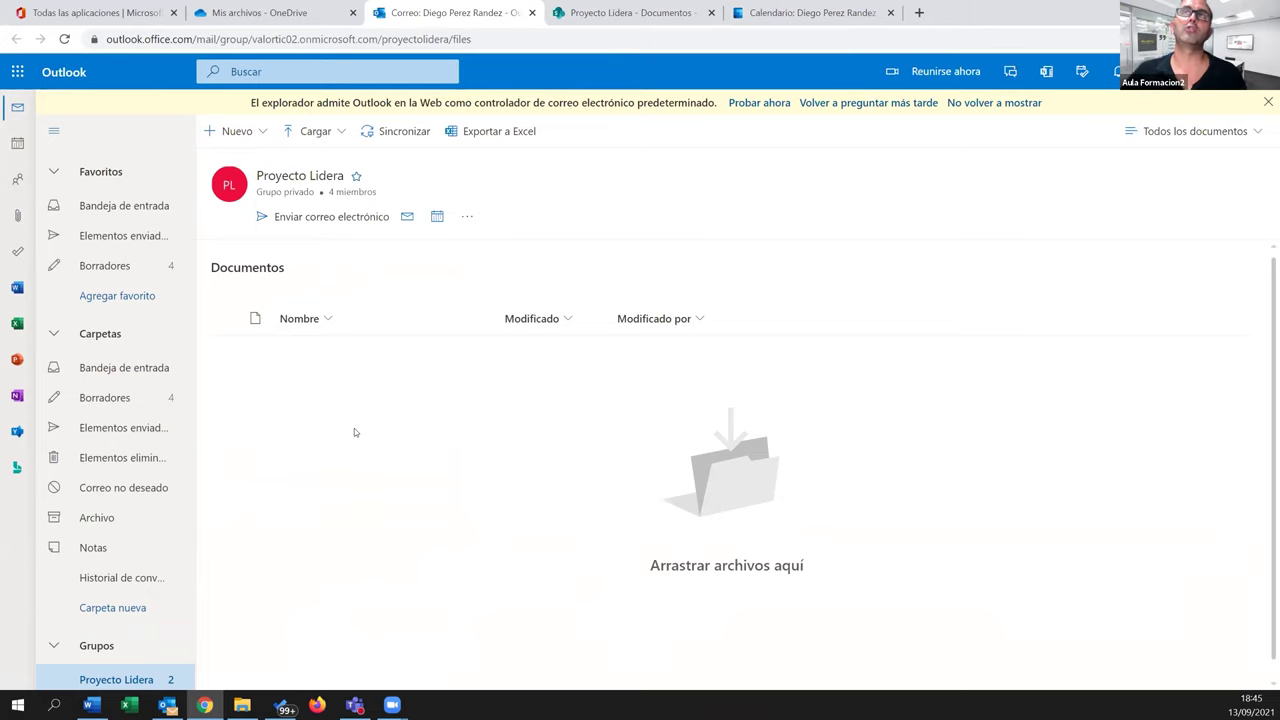
{"action": "left_click", "coordinate": [260, 134]}
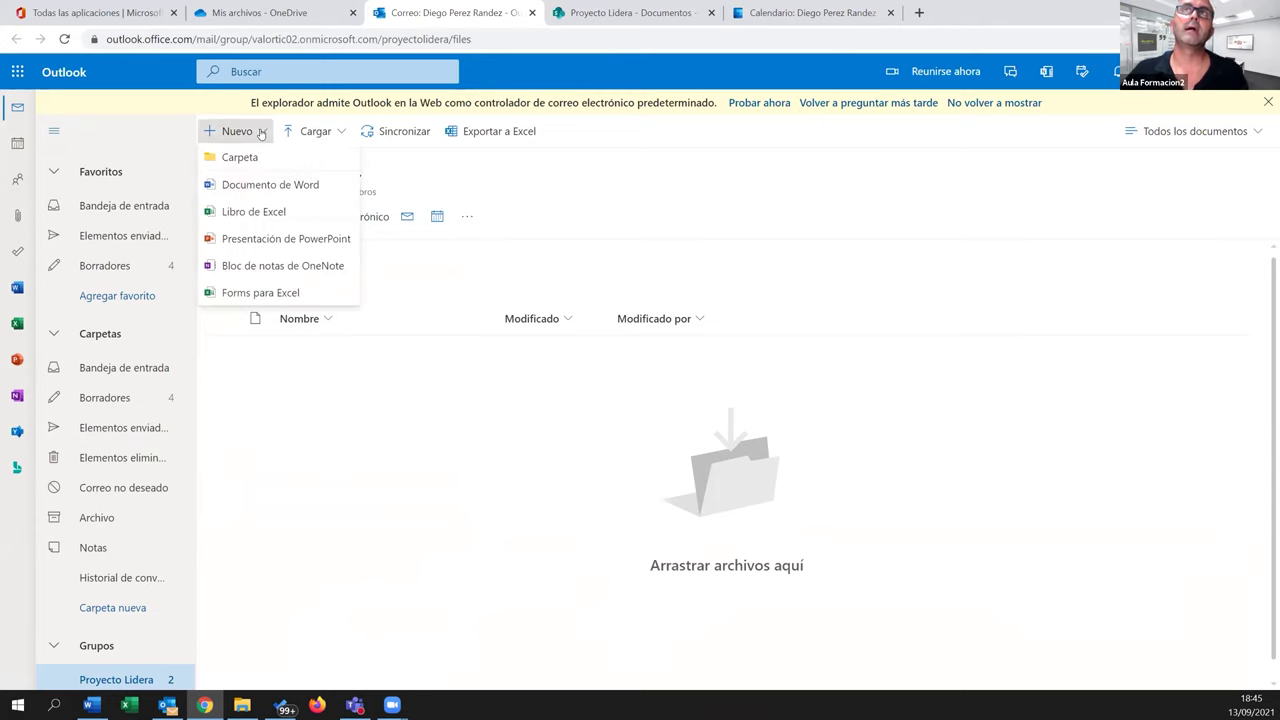
{"action": "left_click", "coordinate": [252, 157]}
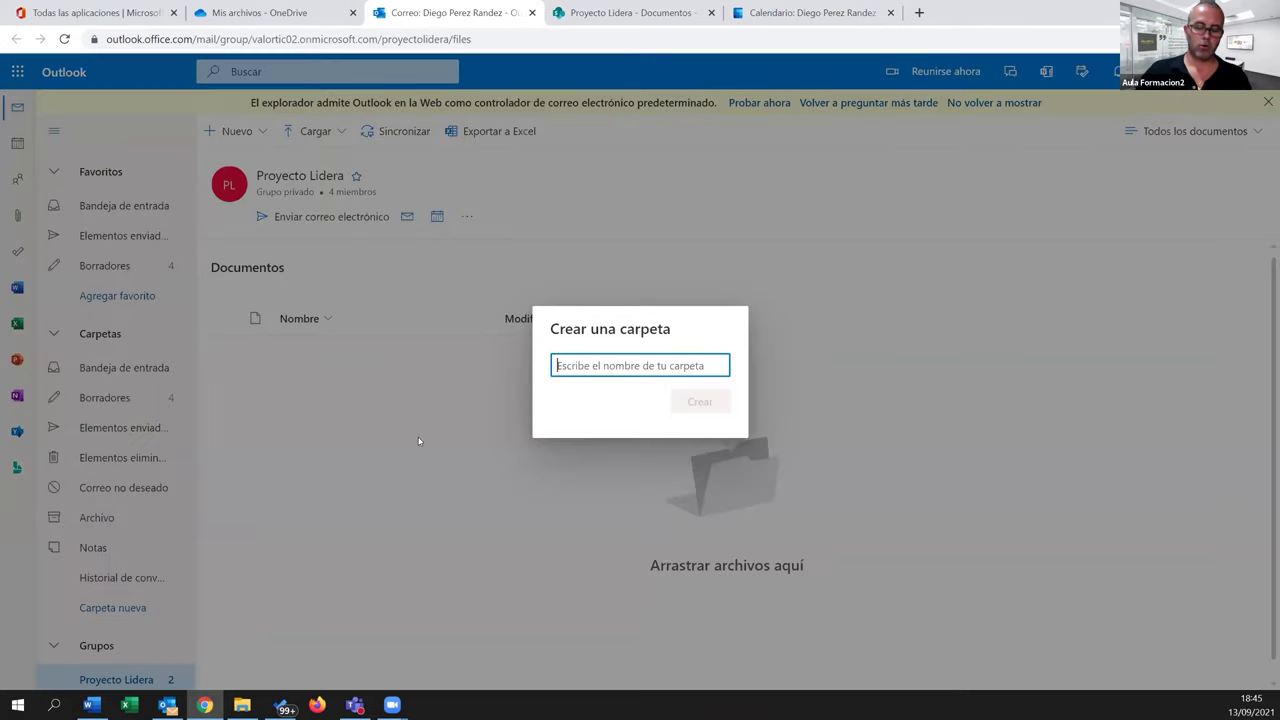
{"action": "type", "text": "Prueba 02"}
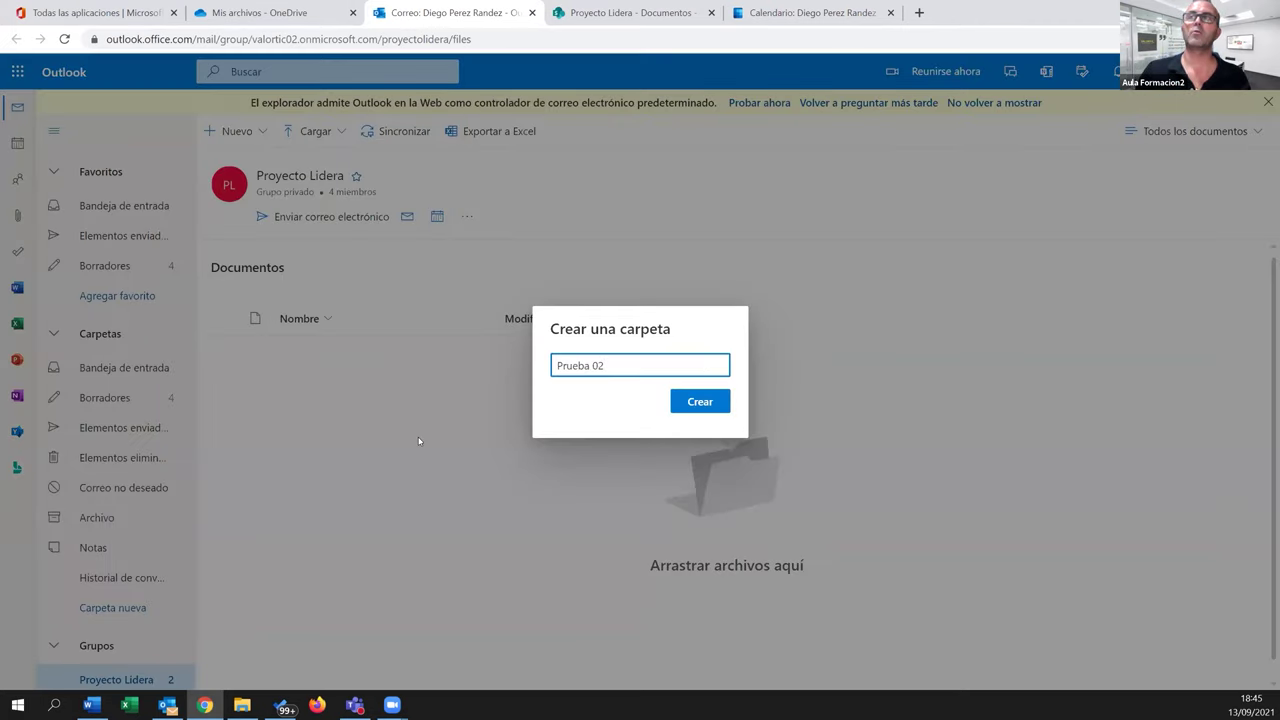
{"action": "key", "text": "Return"}
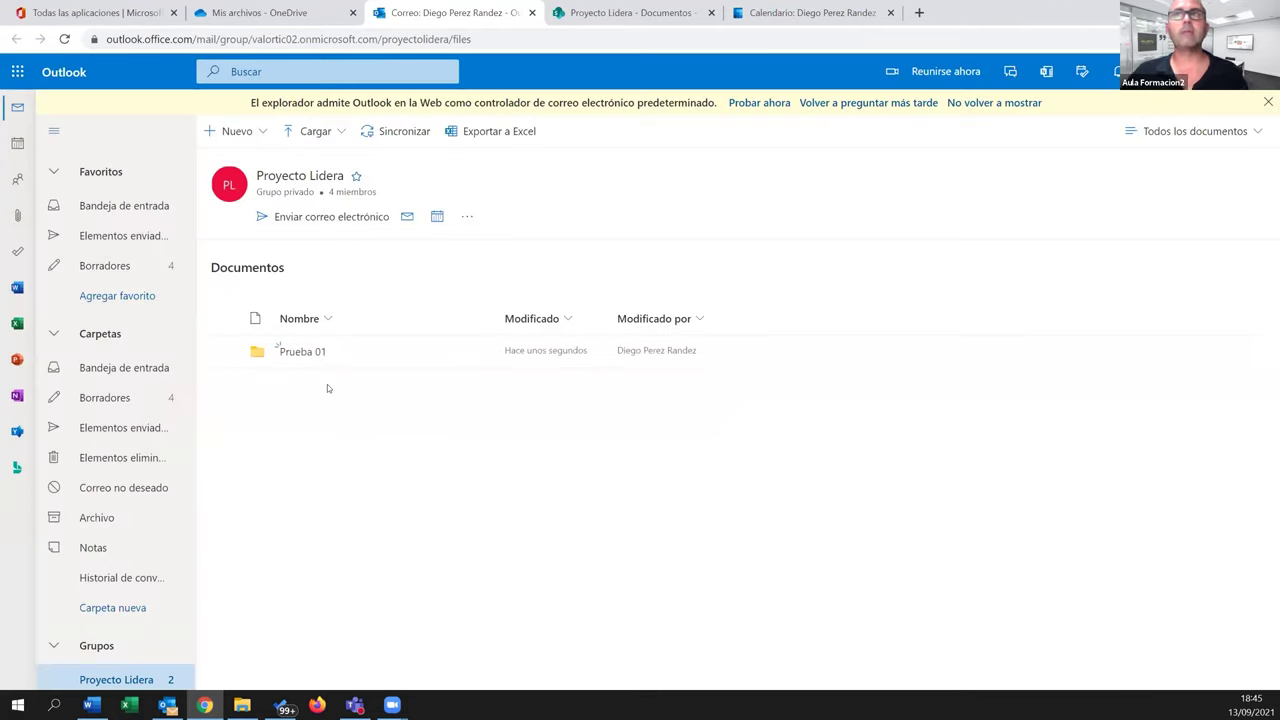
{"action": "left_click", "coordinate": [284, 13]}
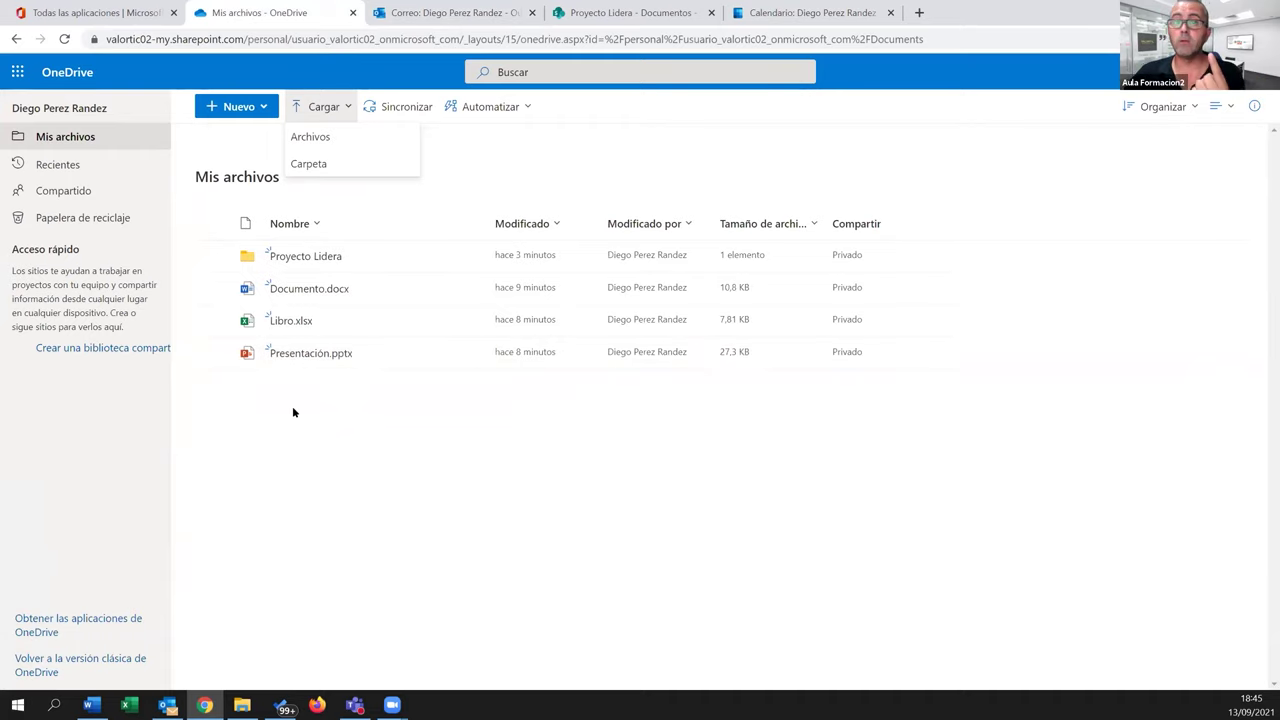
Reload the SharePoint Documentos library to reveal the Prueba 01 folder, then return to Outlook
{"action": "left_click", "coordinate": [599, 13]}
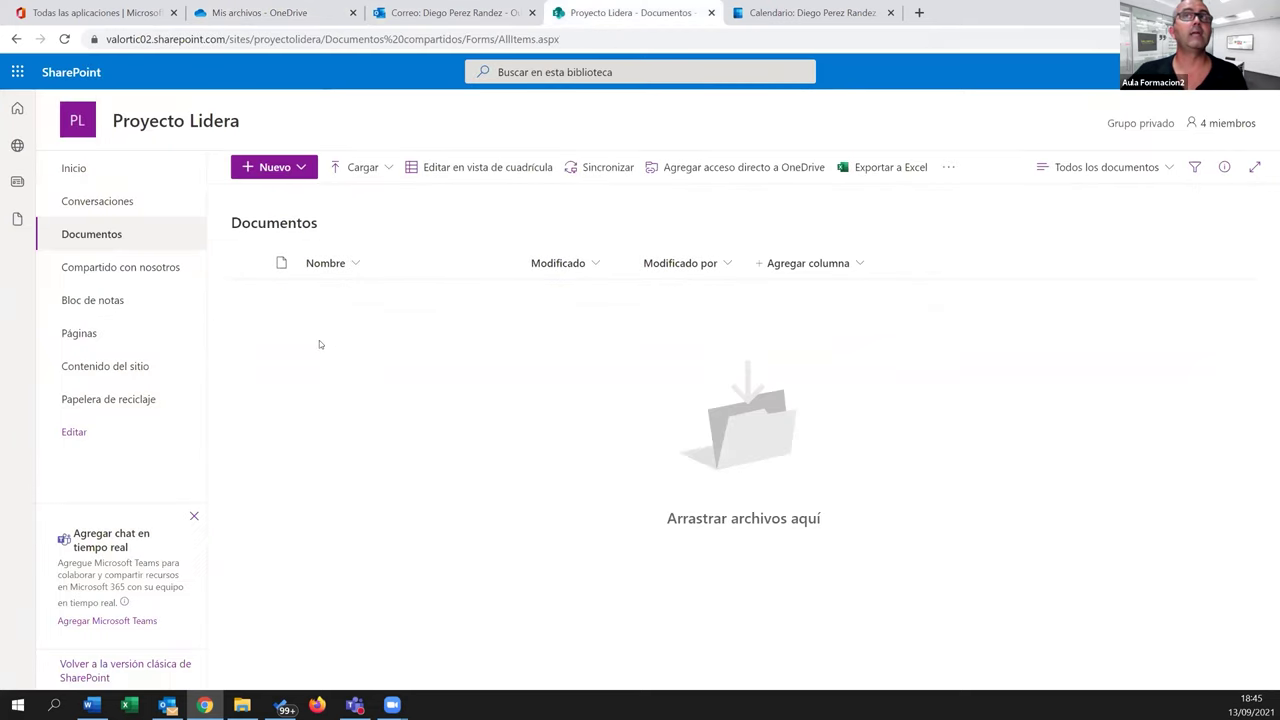
{"action": "left_click", "coordinate": [64, 39]}
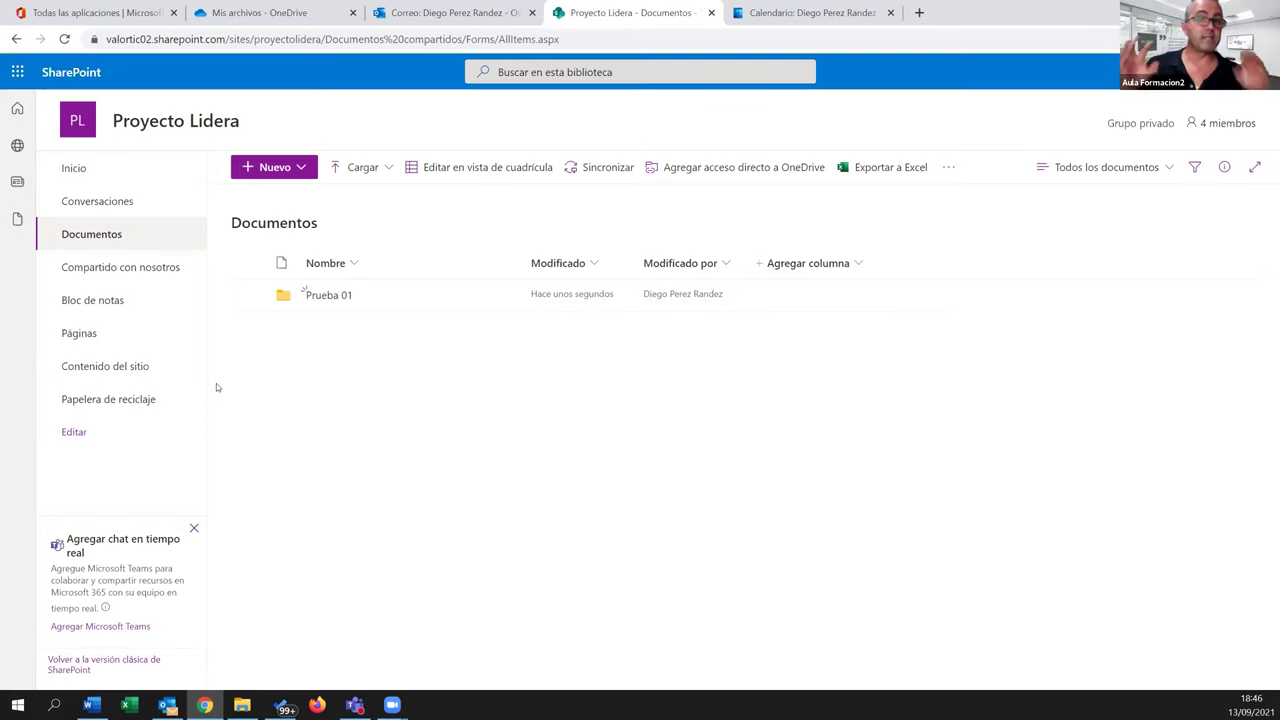
{"action": "left_click", "coordinate": [381, 14]}
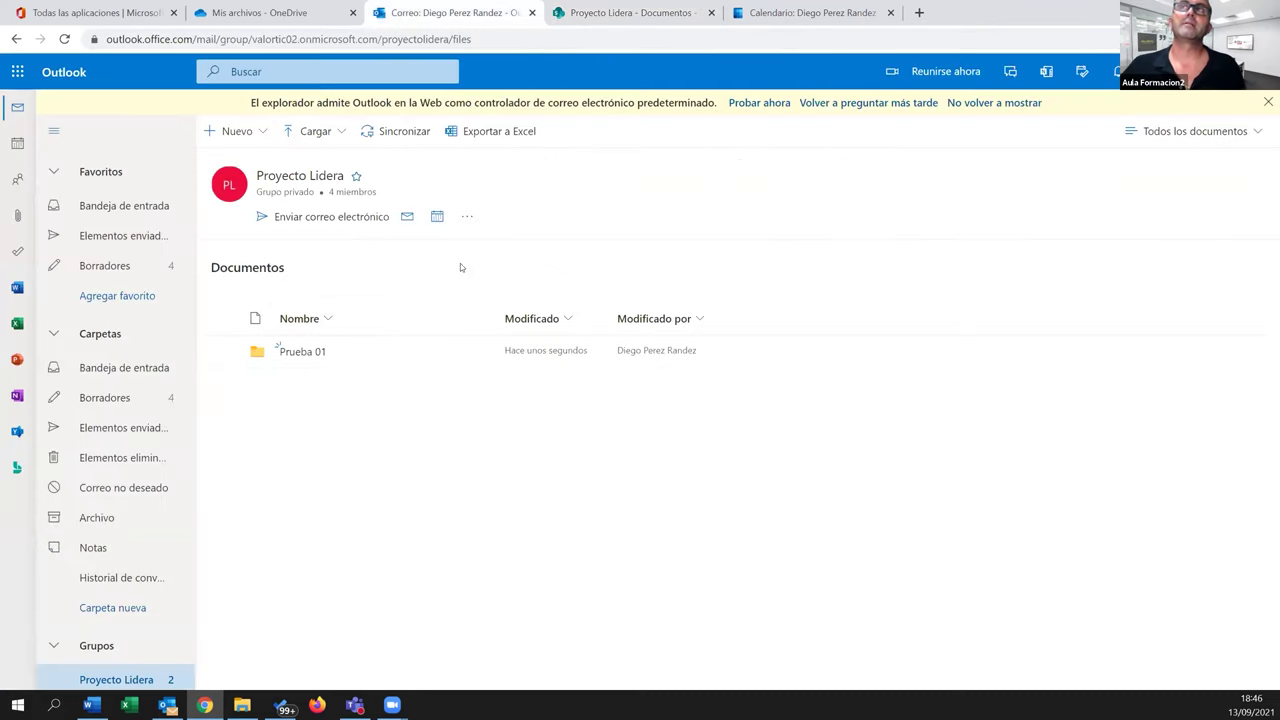
Open and close the group's options menu, then go to the Office 365 'Todas las aplicaciones' page
{"action": "left_click", "coordinate": [467, 216]}
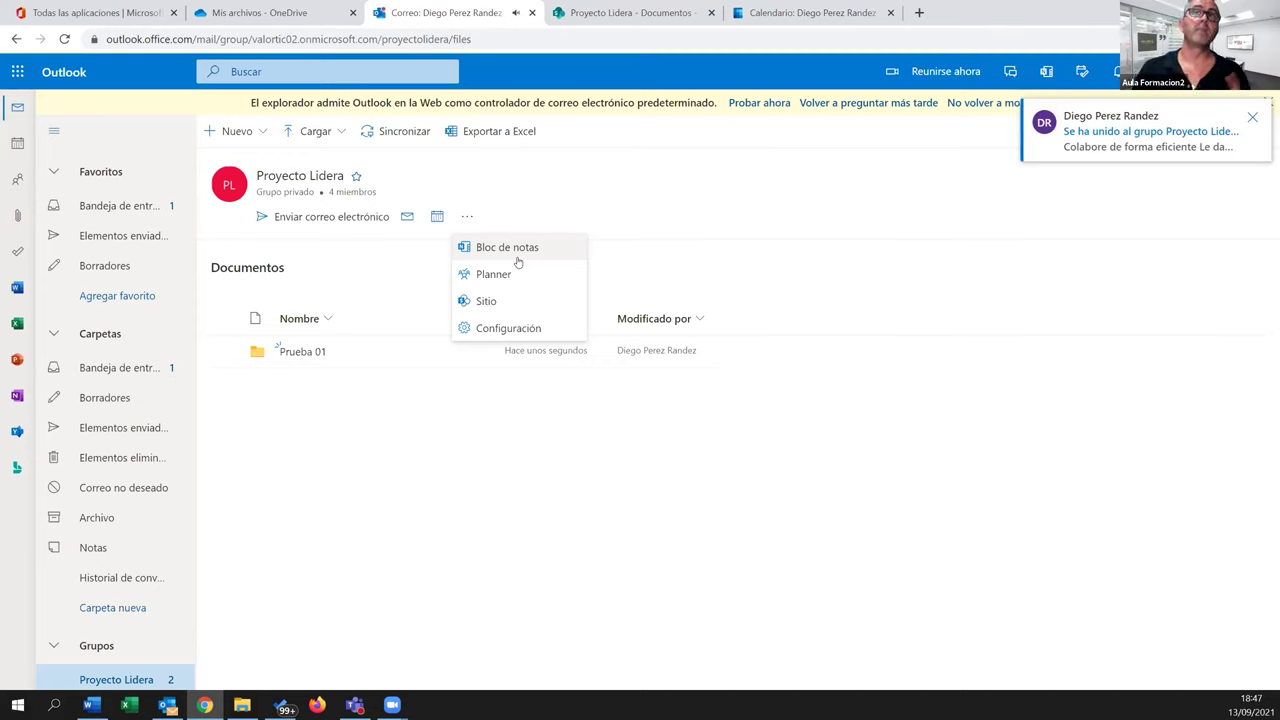
{"action": "left_click", "coordinate": [474, 478]}
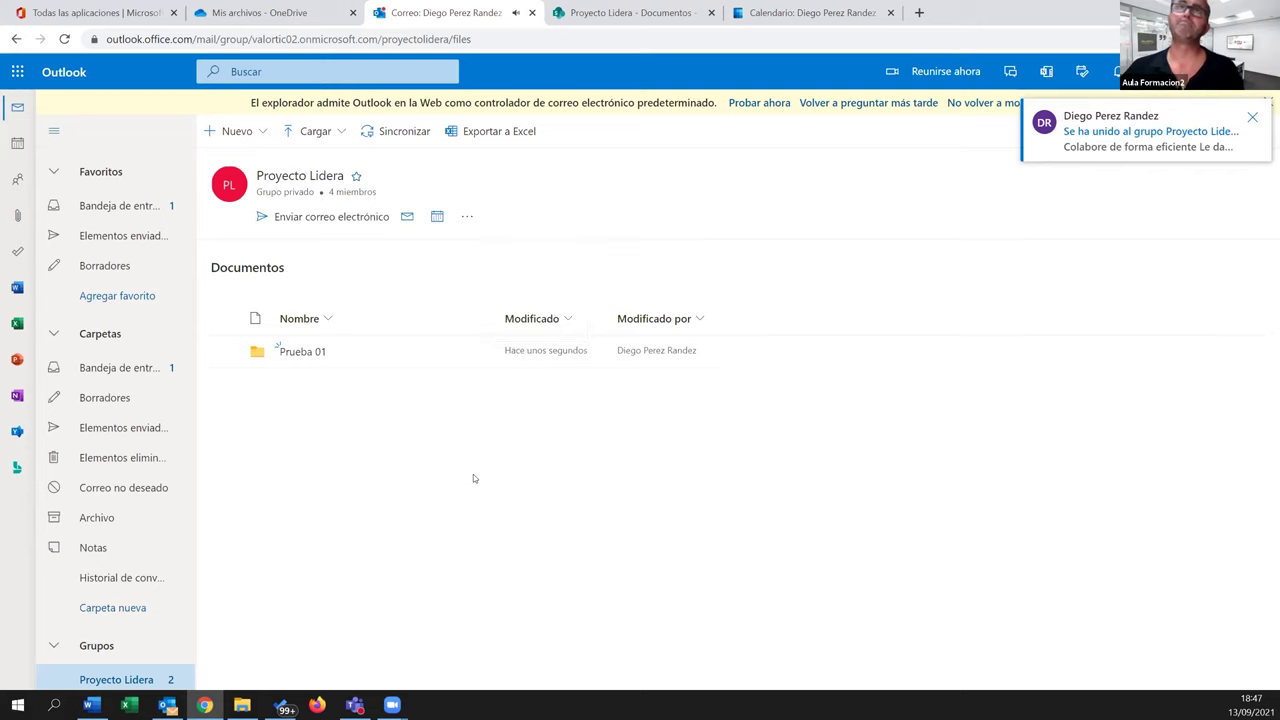
{"action": "left_click", "coordinate": [100, 13]}
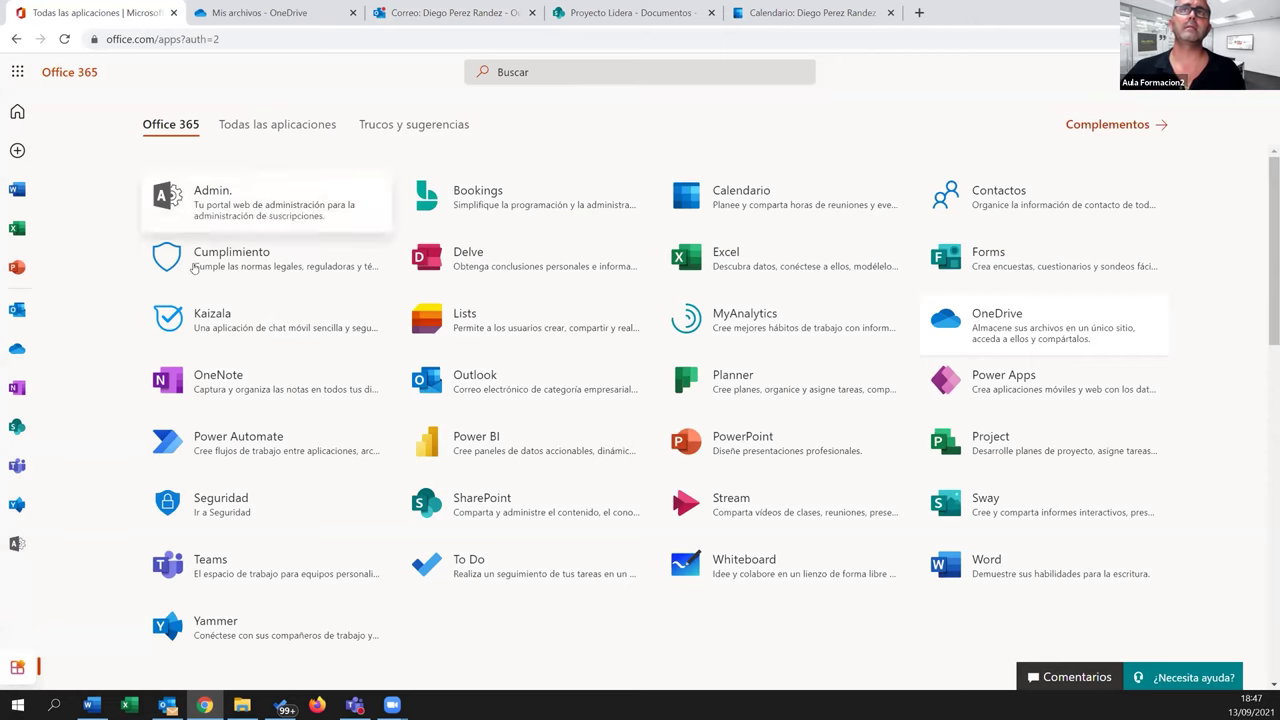
Launch OneNote from the apps page and start a new notebook with 'Nuevo bloc de notas'
{"action": "left_click", "coordinate": [226, 391]}
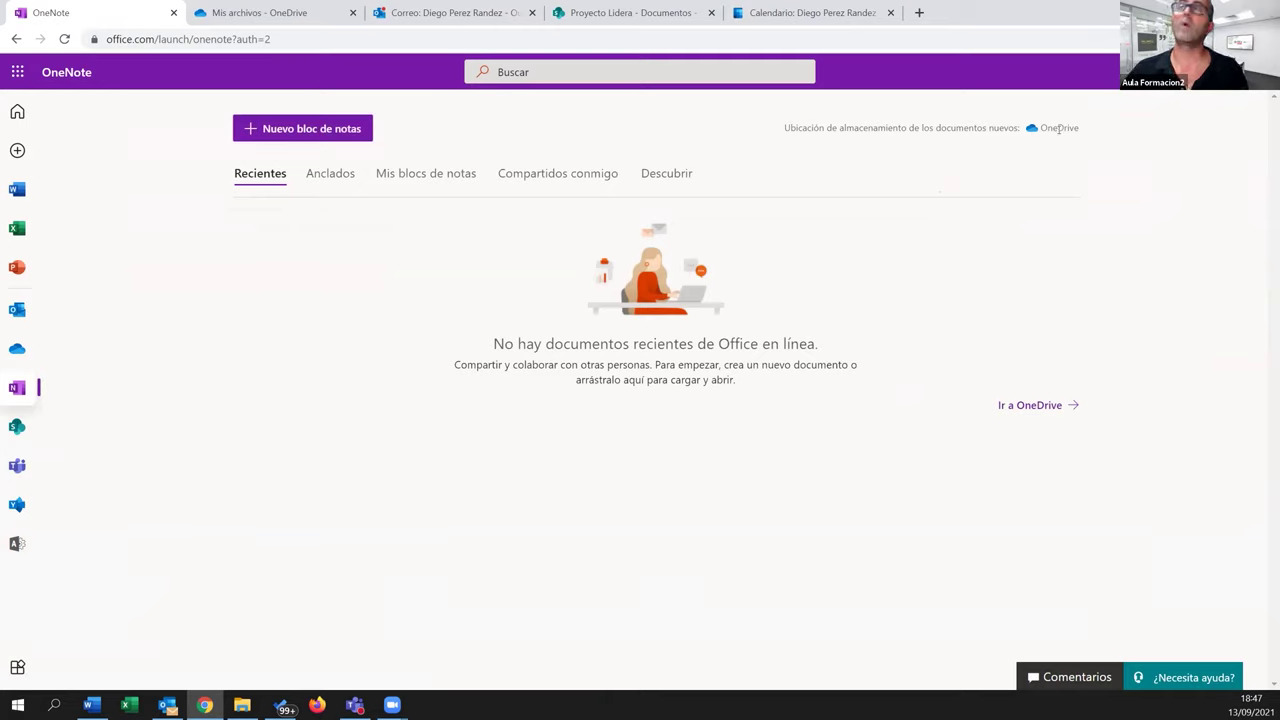
{"action": "left_click", "coordinate": [330, 130]}
Name the new notebook 'Bloc de Notas Lidera 01' and create it
{"action": "left_click", "coordinate": [520, 362]}
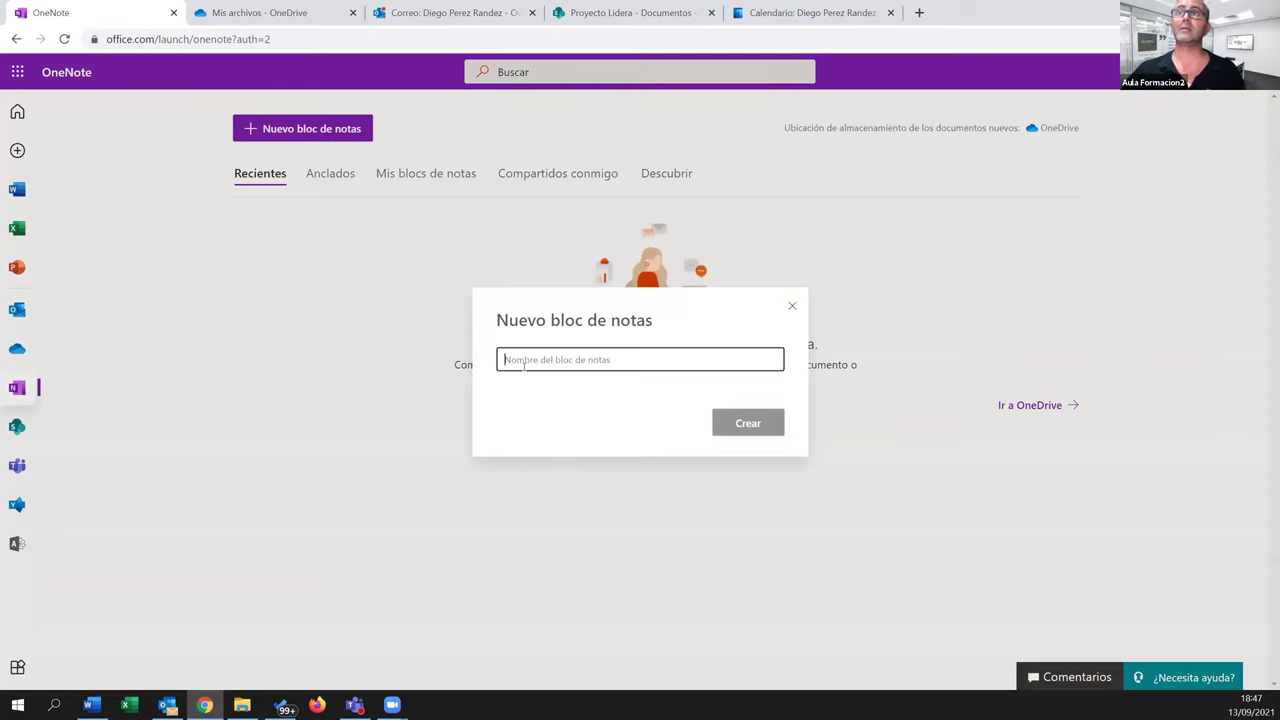
{"action": "type", "text": "Bloc de"}
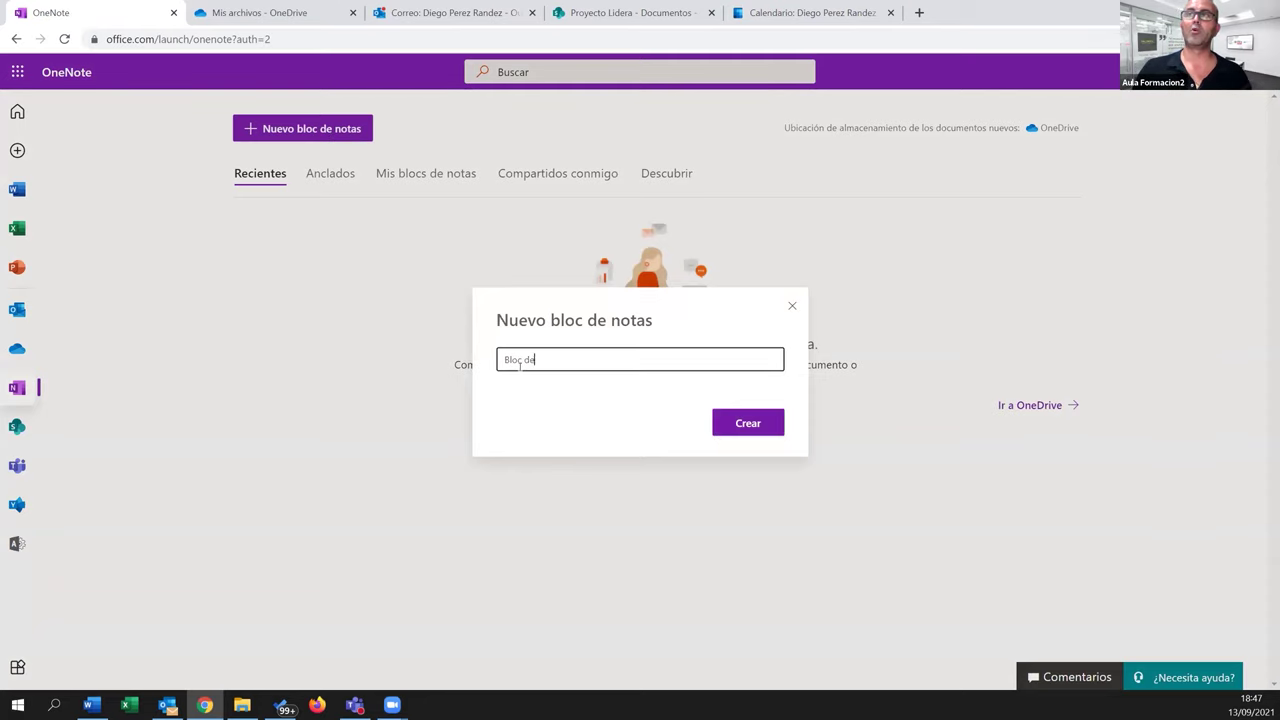
{"action": "type", "text": " Notas Lidera (0"}
{"action": "key", "text": "BackSpace"}
{"action": "key", "text": "BackSpace"}
{"action": "type", "text": "(1"}
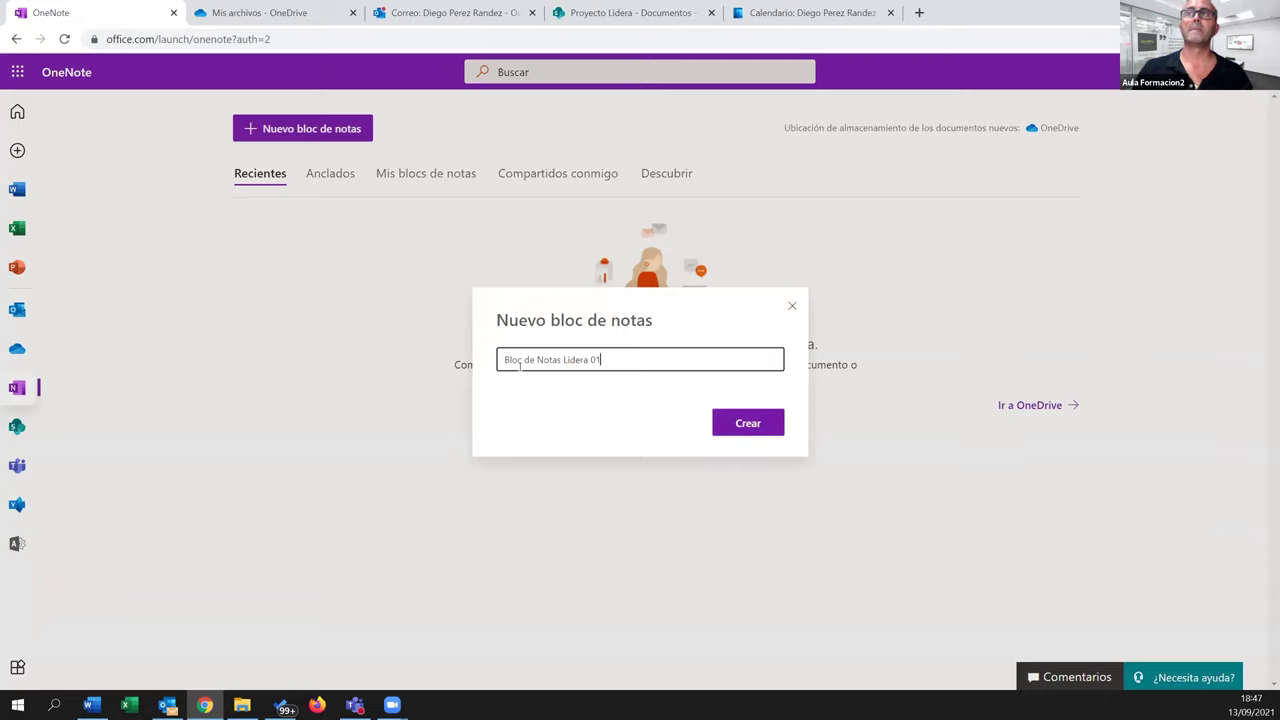
{"action": "left_click", "coordinate": [745, 425]}
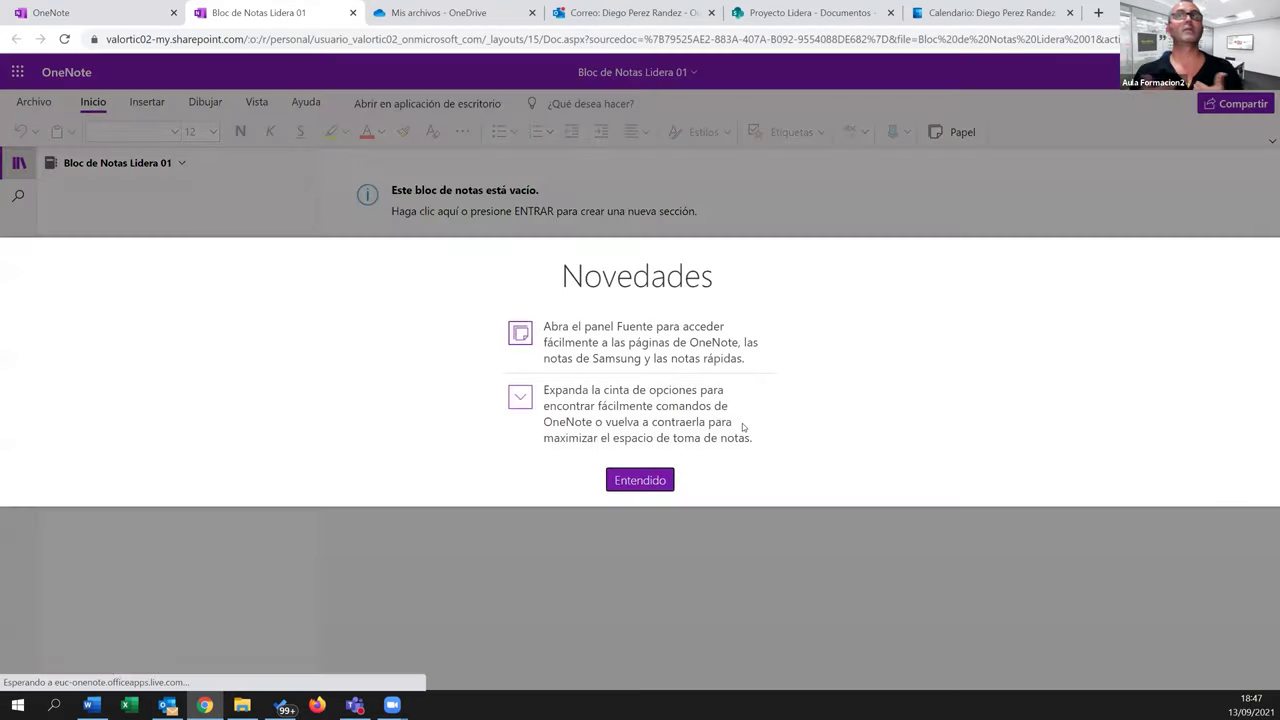
Dismiss the what's new notice, add sections Sección 01 and Sección 02, then return to Sección 01
{"action": "left_click", "coordinate": [658, 486]}
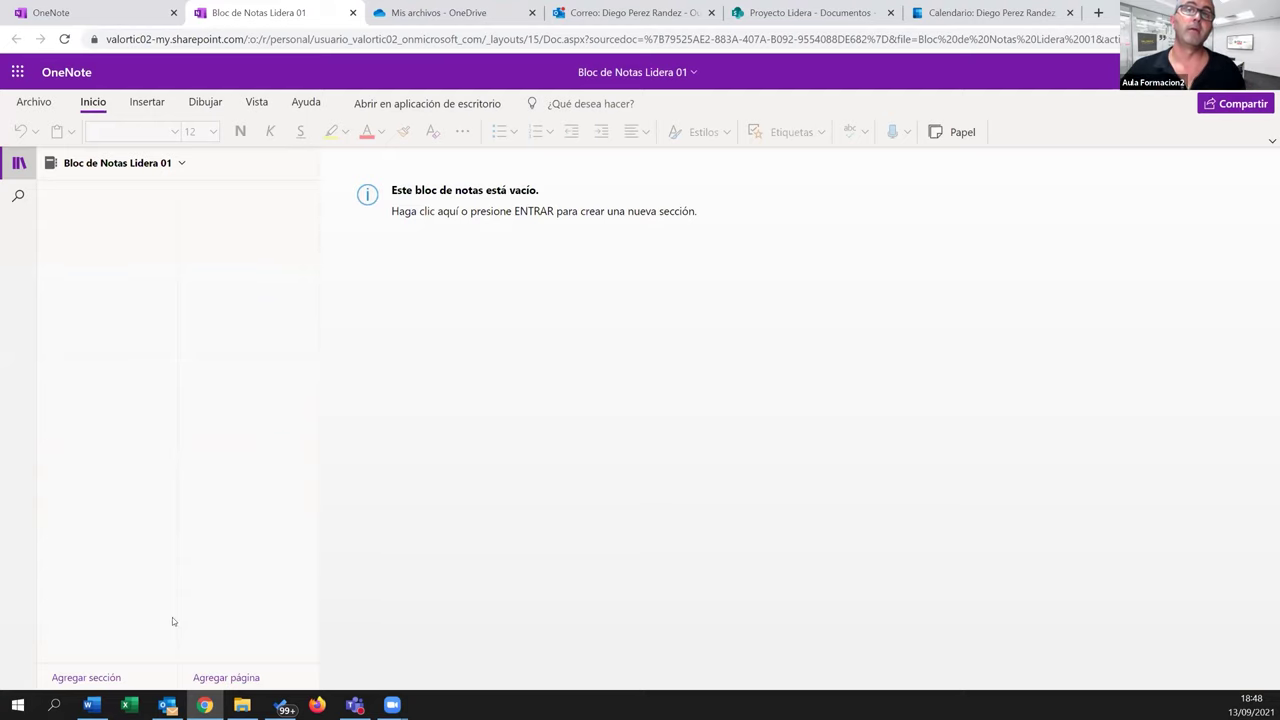
{"action": "left_click", "coordinate": [105, 678]}
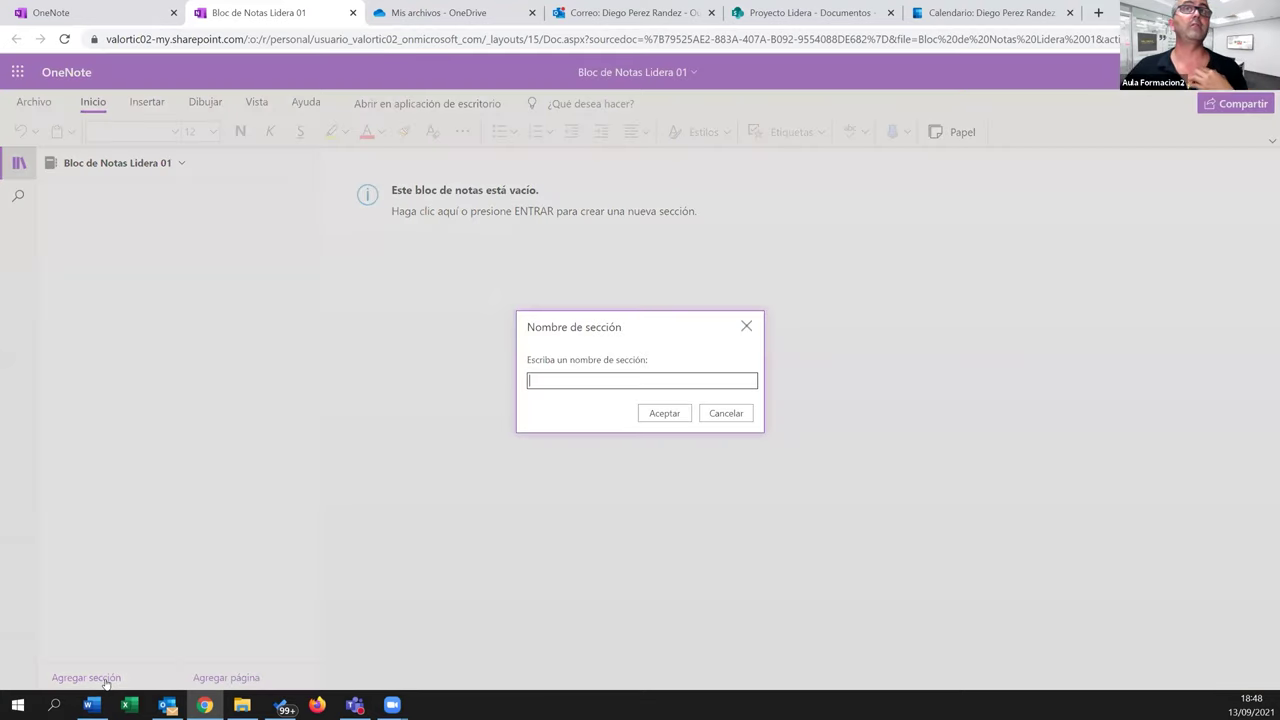
{"action": "type", "text": "Sección 1"}
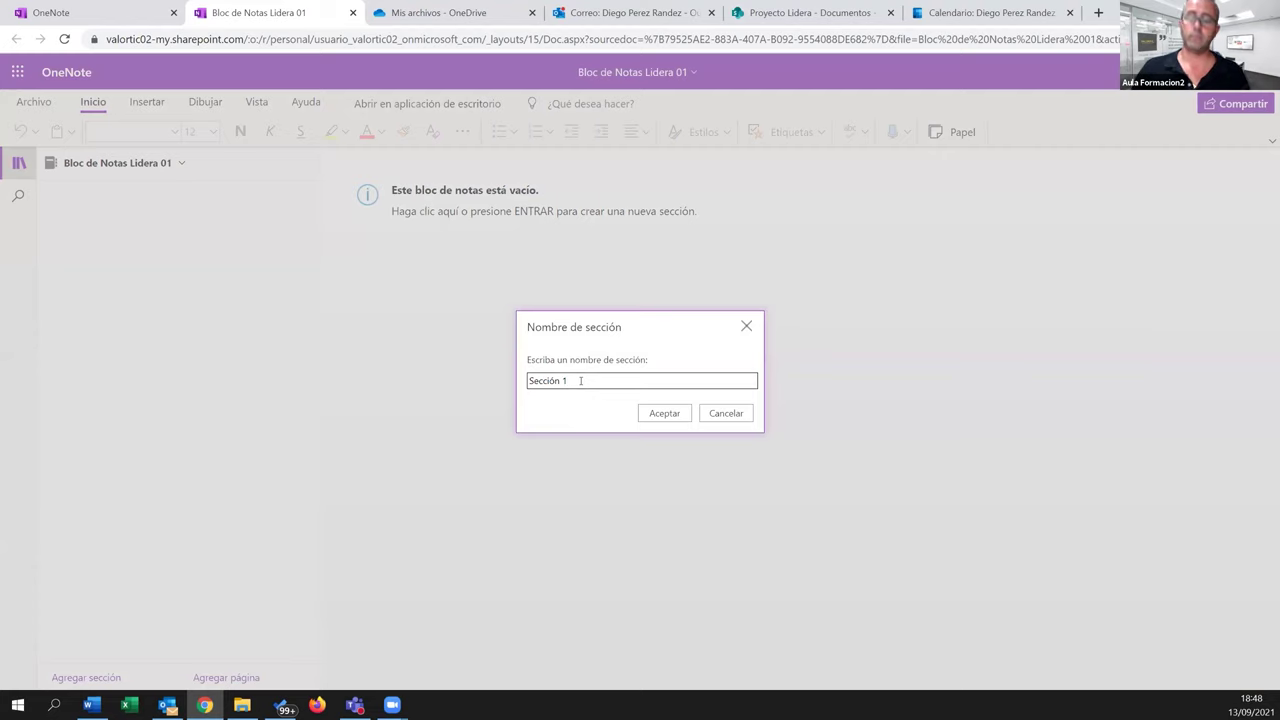
{"action": "key", "text": "Return"}
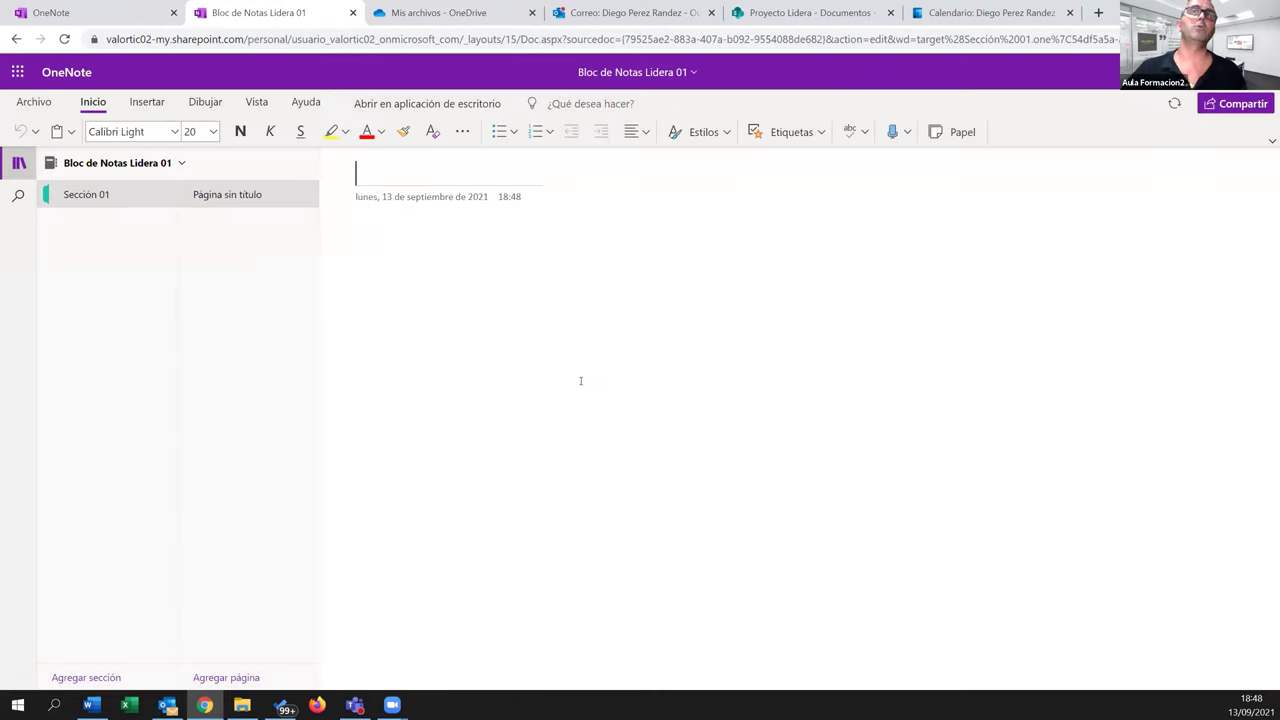
{"action": "left_click", "coordinate": [66, 680]}
{"action": "type", "text": "Sección 02"}
{"action": "key", "text": "Return"}
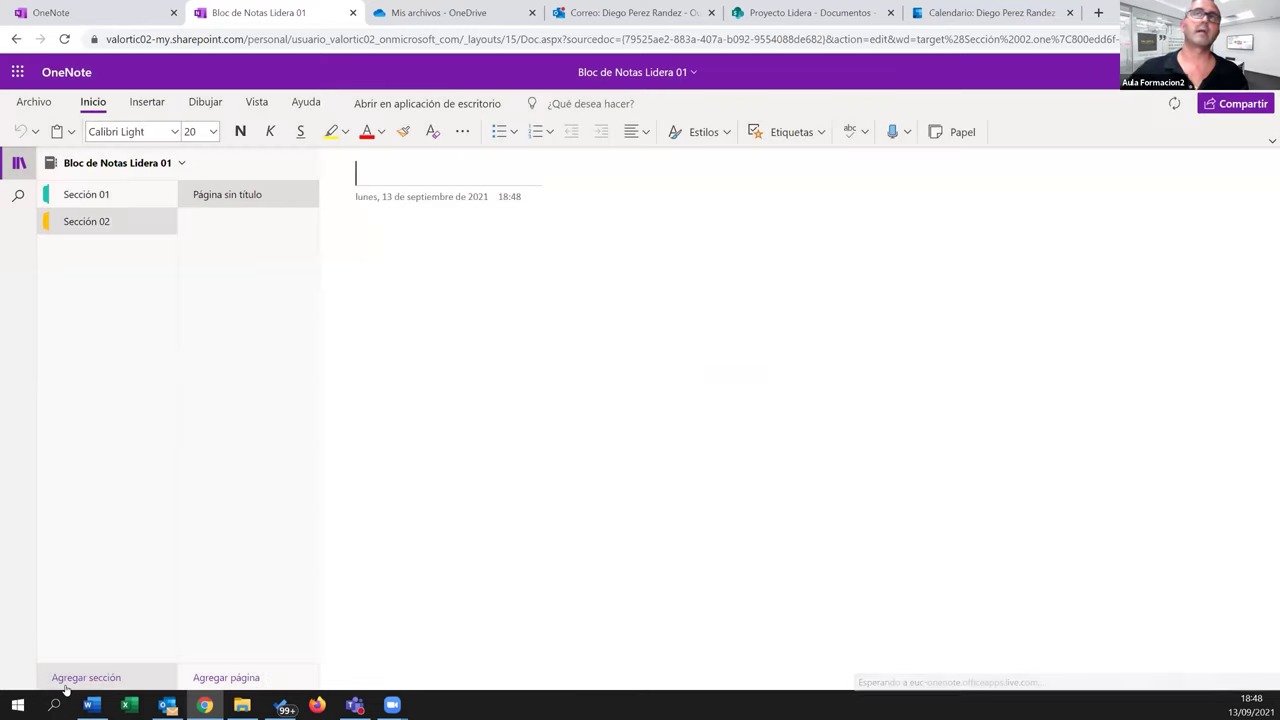
{"action": "left_click", "coordinate": [95, 195]}
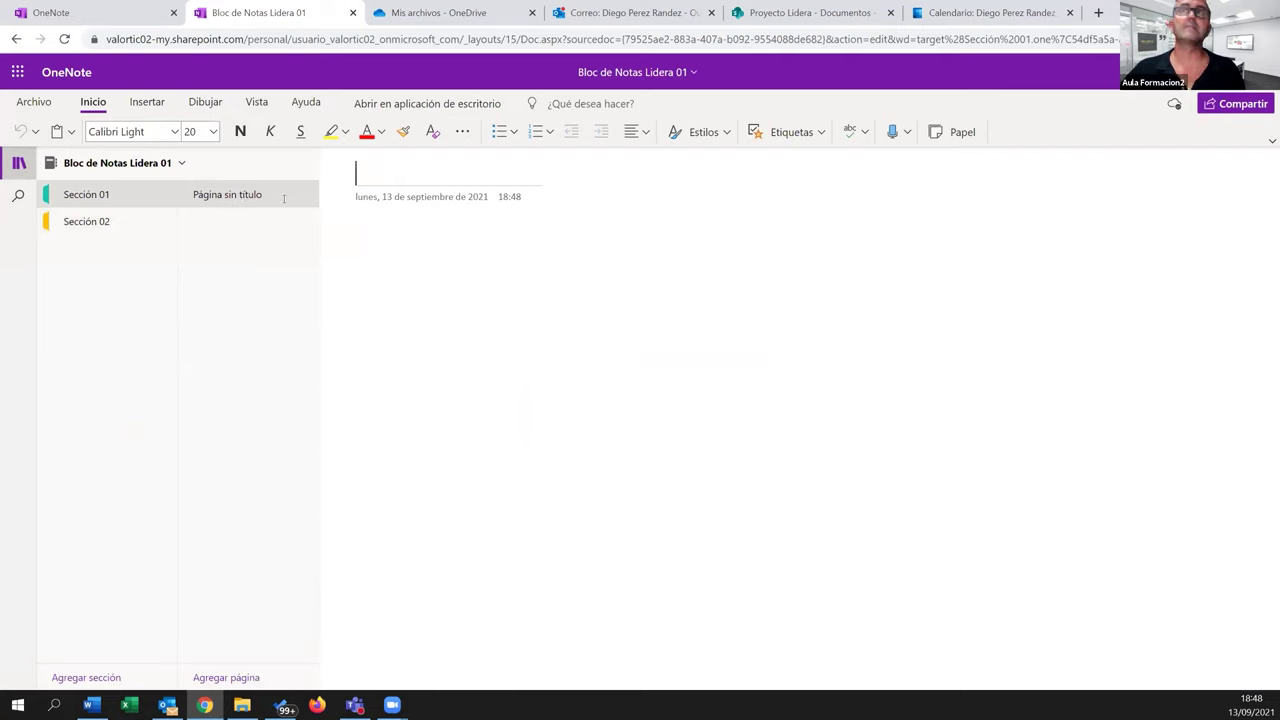
Create pages titled Página 01, Página 02 and Página 03 in Sección 01, then reopen Página 01
{"action": "type", "text": "Página 01"}
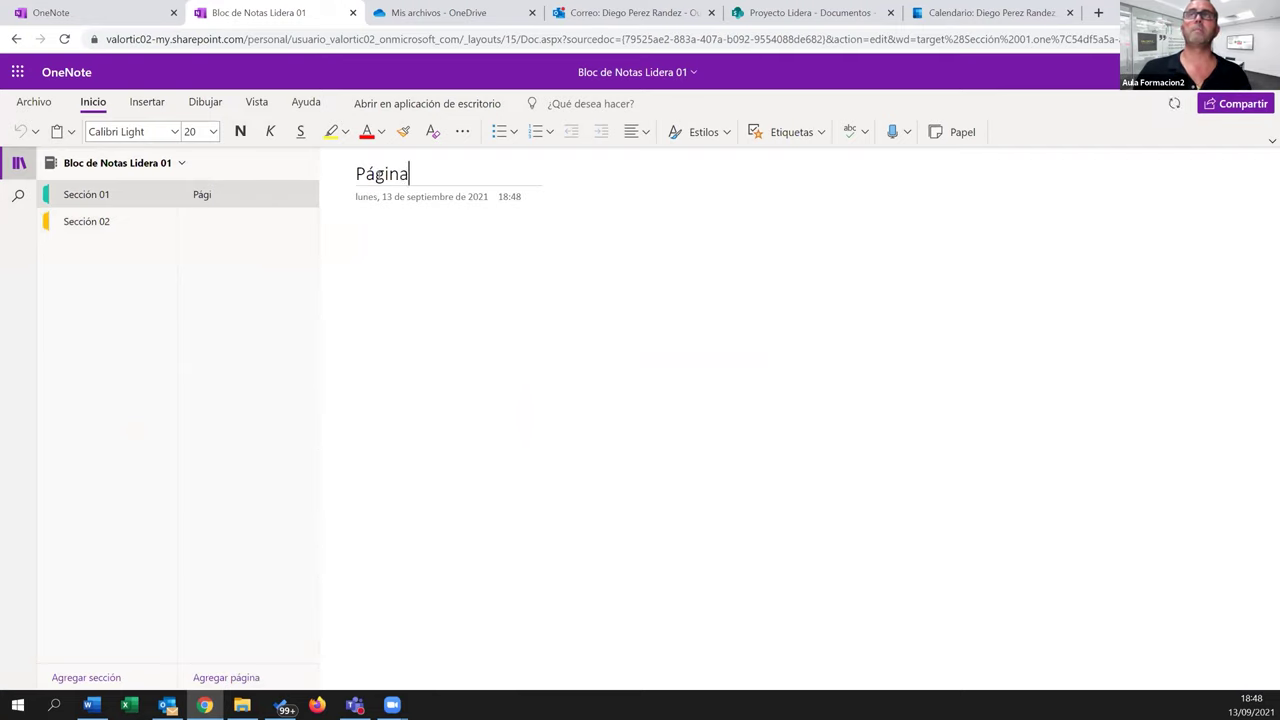
{"action": "left_click", "coordinate": [226, 677]}
{"action": "type", "text": "Página 02"}
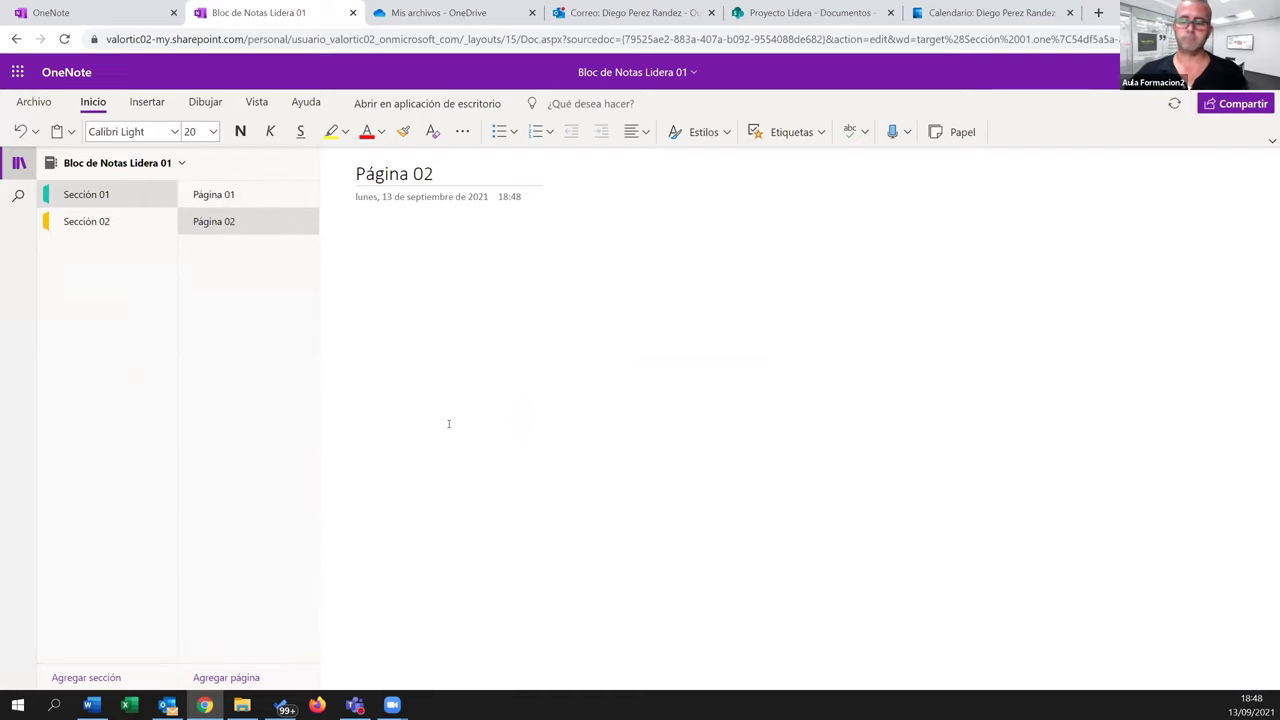
{"action": "left_click", "coordinate": [226, 677]}
{"action": "type", "text": "Página 03"}
{"action": "key", "text": "Return"}
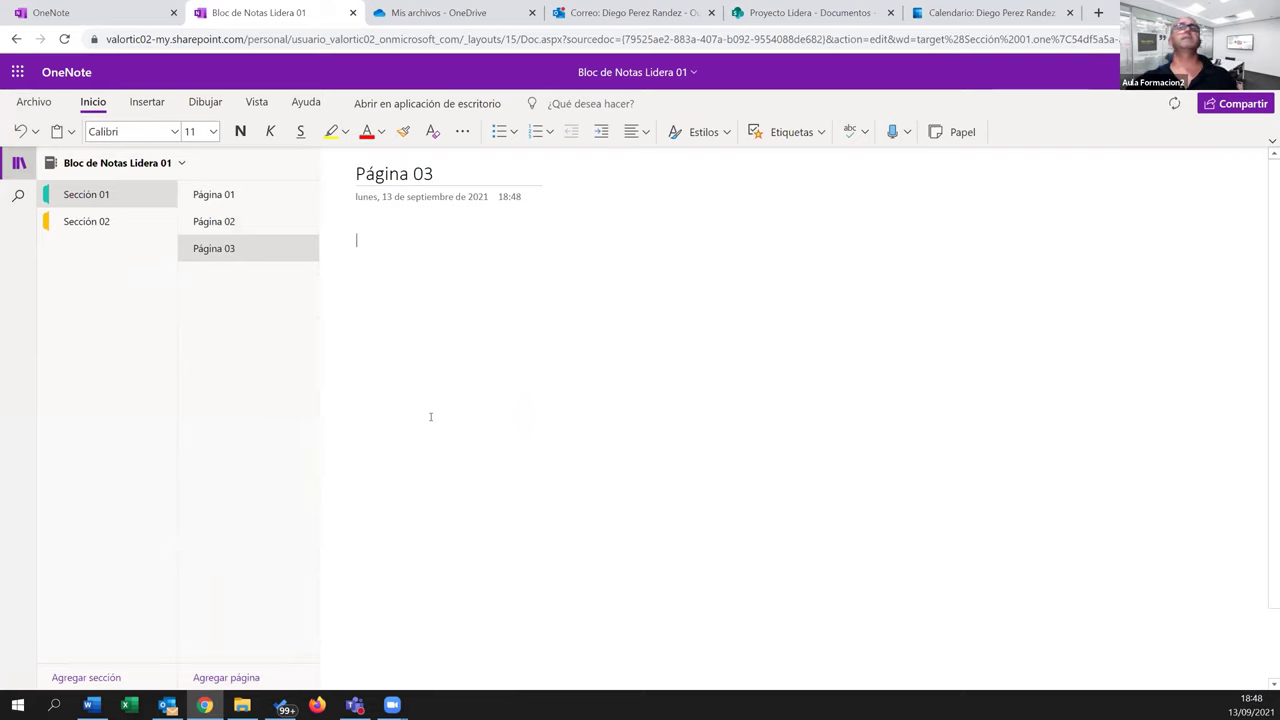
{"action": "left_click", "coordinate": [220, 194]}
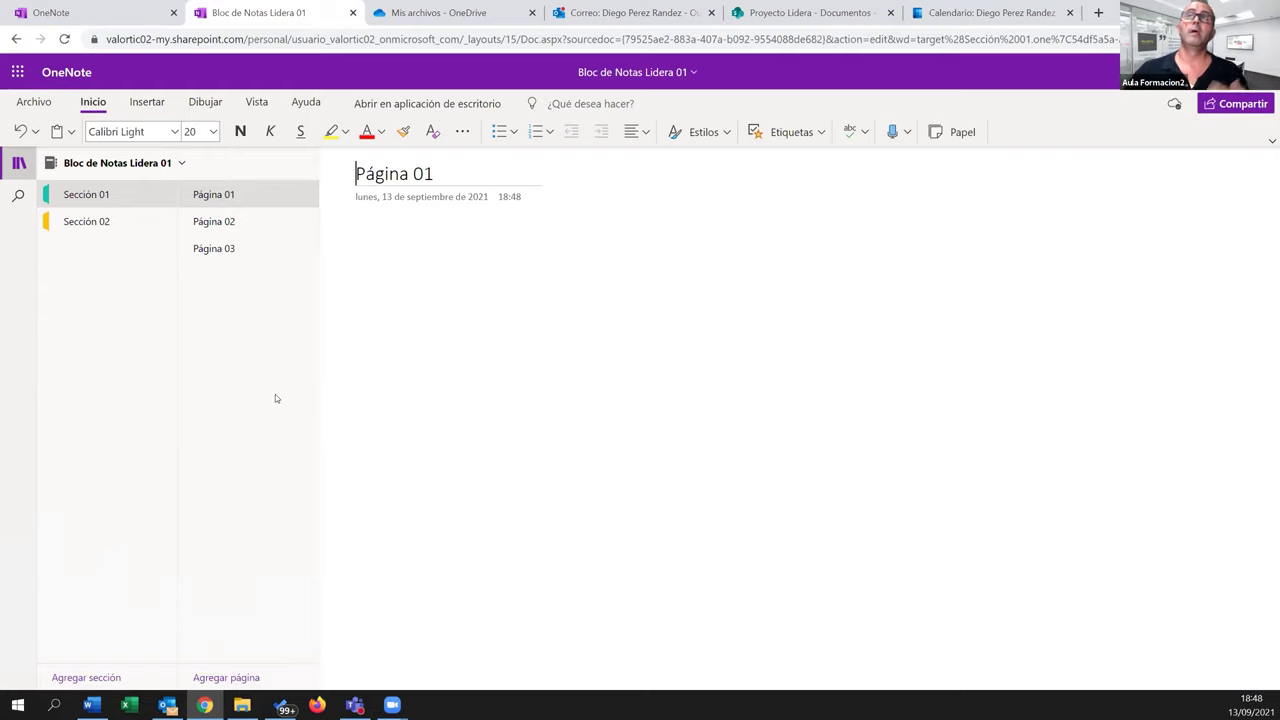
Type five free-floating notes on Página 01, including 'Esta es una prueba de texto.' and 'Esta es otra nota de texto'
{"action": "left_click", "coordinate": [372, 243]}
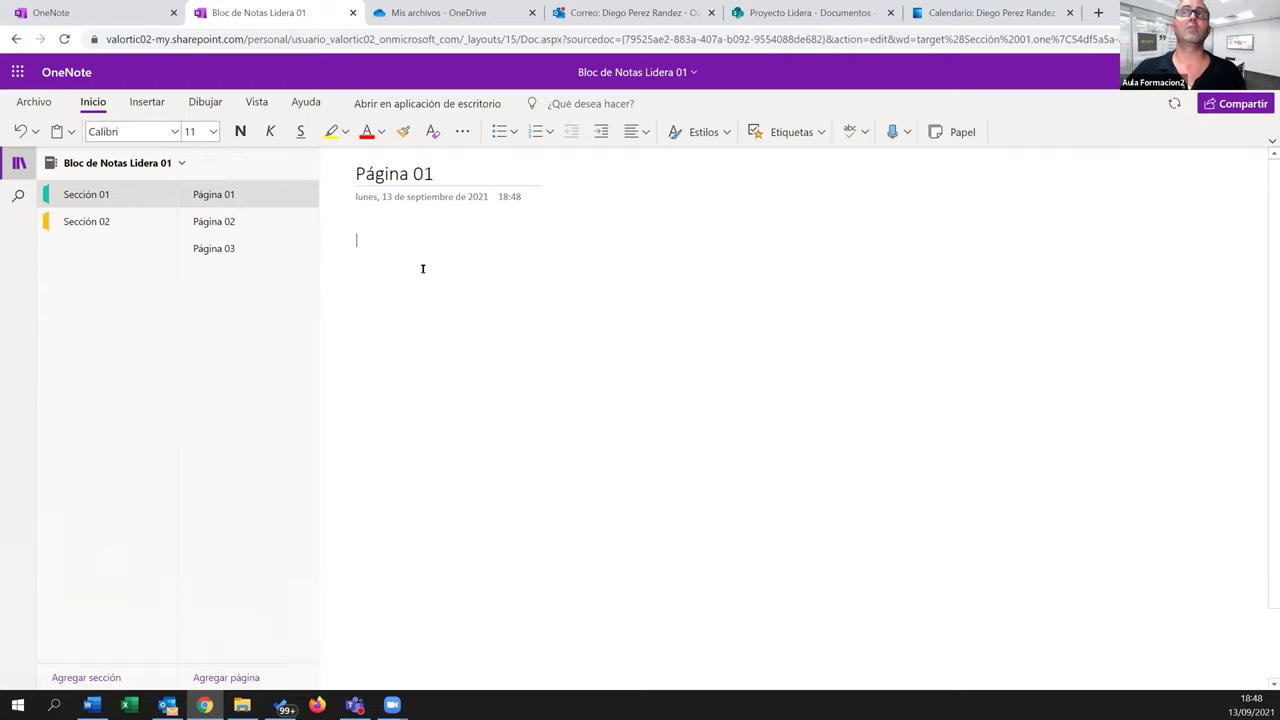
{"action": "type", "text": "Esta es una prueba de texto."}
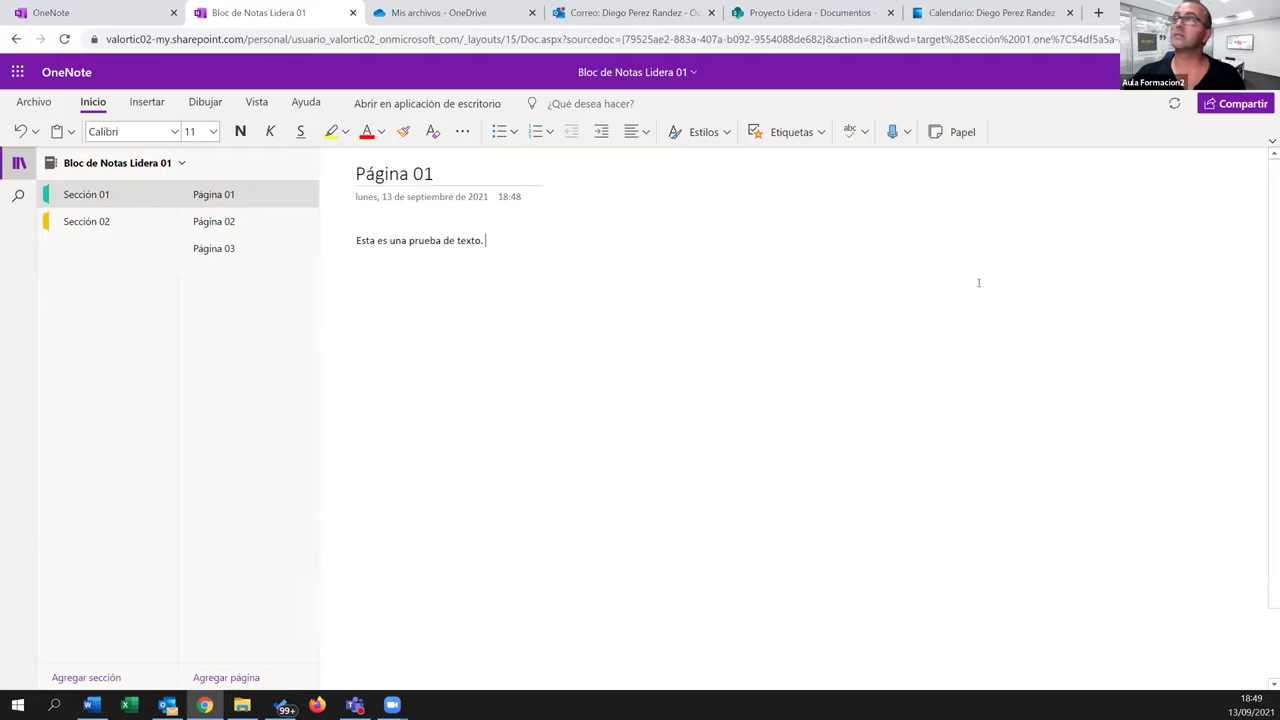
{"action": "left_click", "coordinate": [919, 209]}
{"action": "type", "text": "E"}
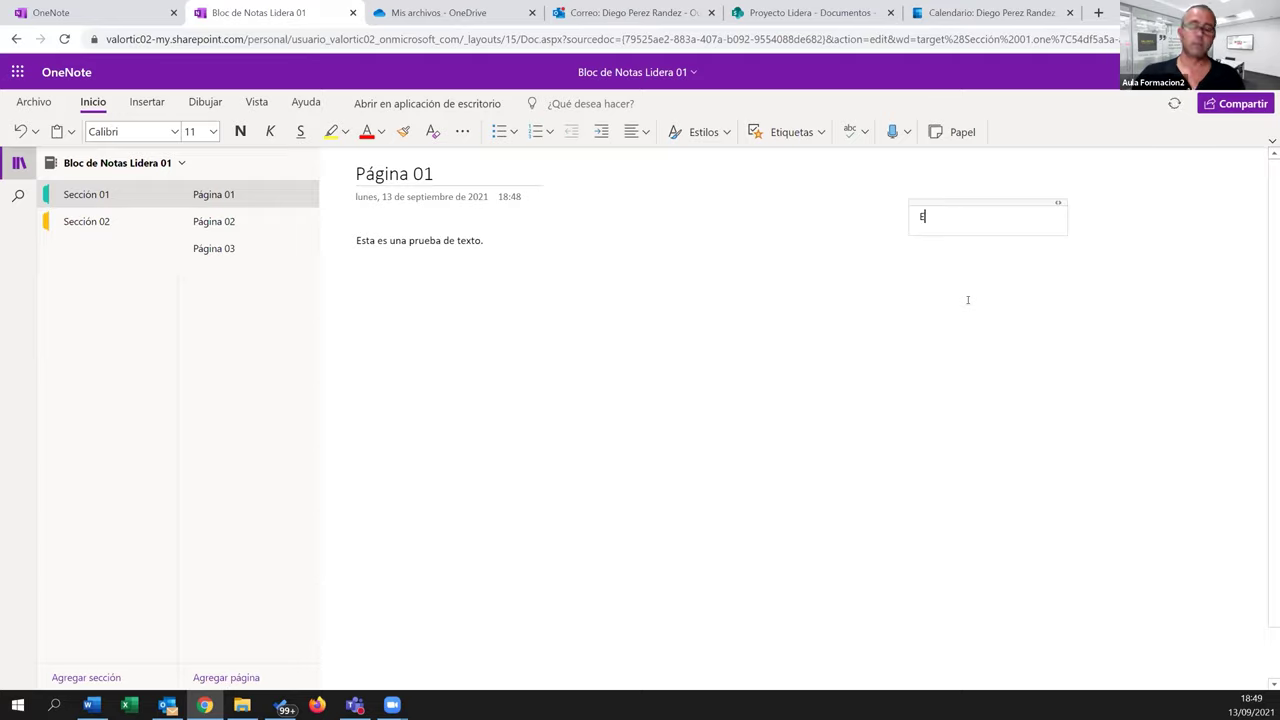
{"action": "type", "text": "sta es otra nota de texto"}
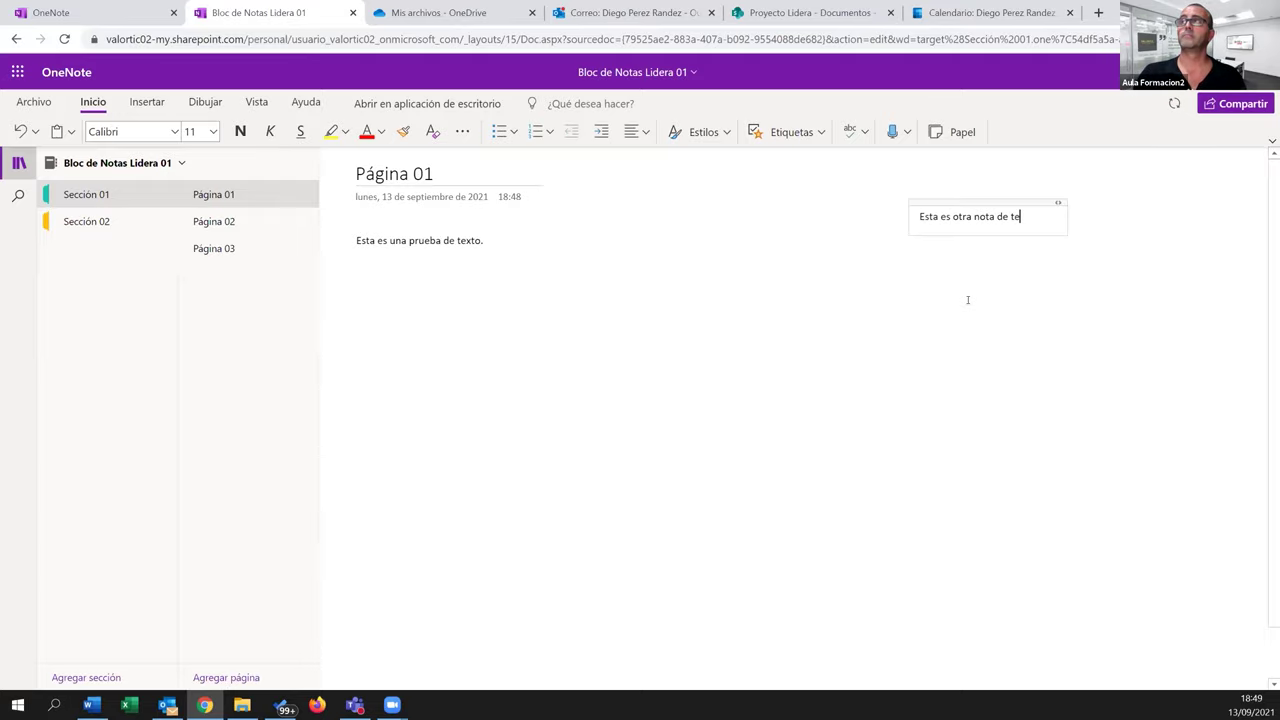
{"action": "left_click", "coordinate": [631, 363]}
{"action": "type", "text": "Dfa sdafs"}
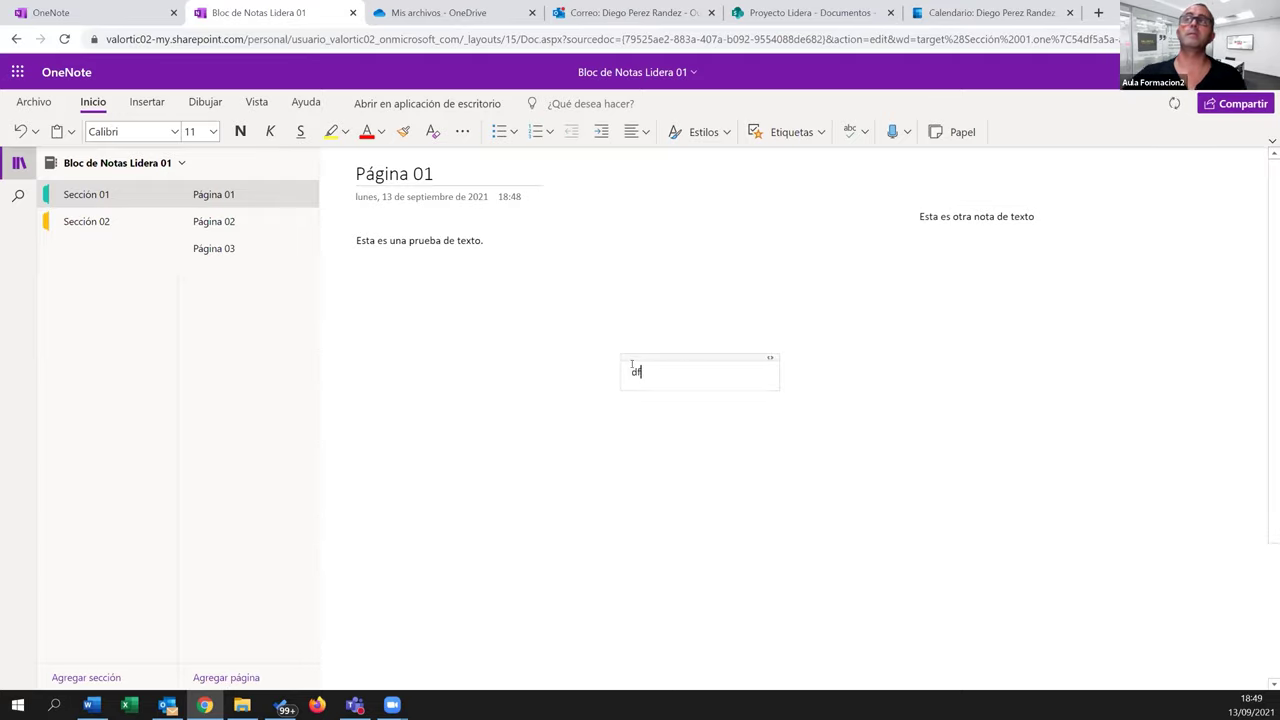
{"action": "left_click", "coordinate": [1072, 489]}
{"action": "type", "text": "S dfasdfasa sdfasf d"}
{"action": "left_click", "coordinate": [431, 453]}
{"action": "type", "text": "A sdfasf"}
Reposition the 'A sdfasf' and 'Dfa sdafs' notes on Página 01 and select the 'A sdfasf' line
{"action": "left_click_drag", "start_coordinate": [487, 443], "coordinate": [654, 235]}
{"action": "left_click", "coordinate": [659, 372]}
{"action": "left_click_drag", "start_coordinate": [671, 358], "coordinate": [455, 404]}
{"action": "left_click", "coordinate": [652, 252]}
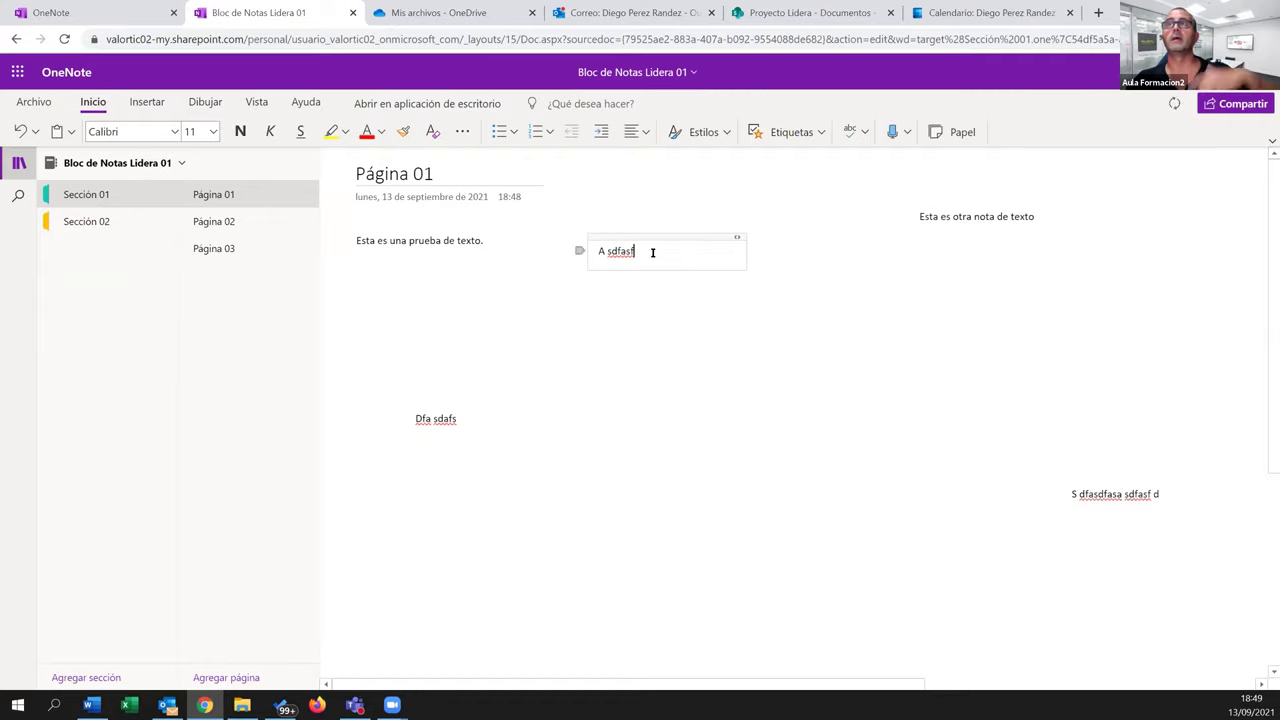
{"action": "triple_click", "coordinate": [652, 252]}
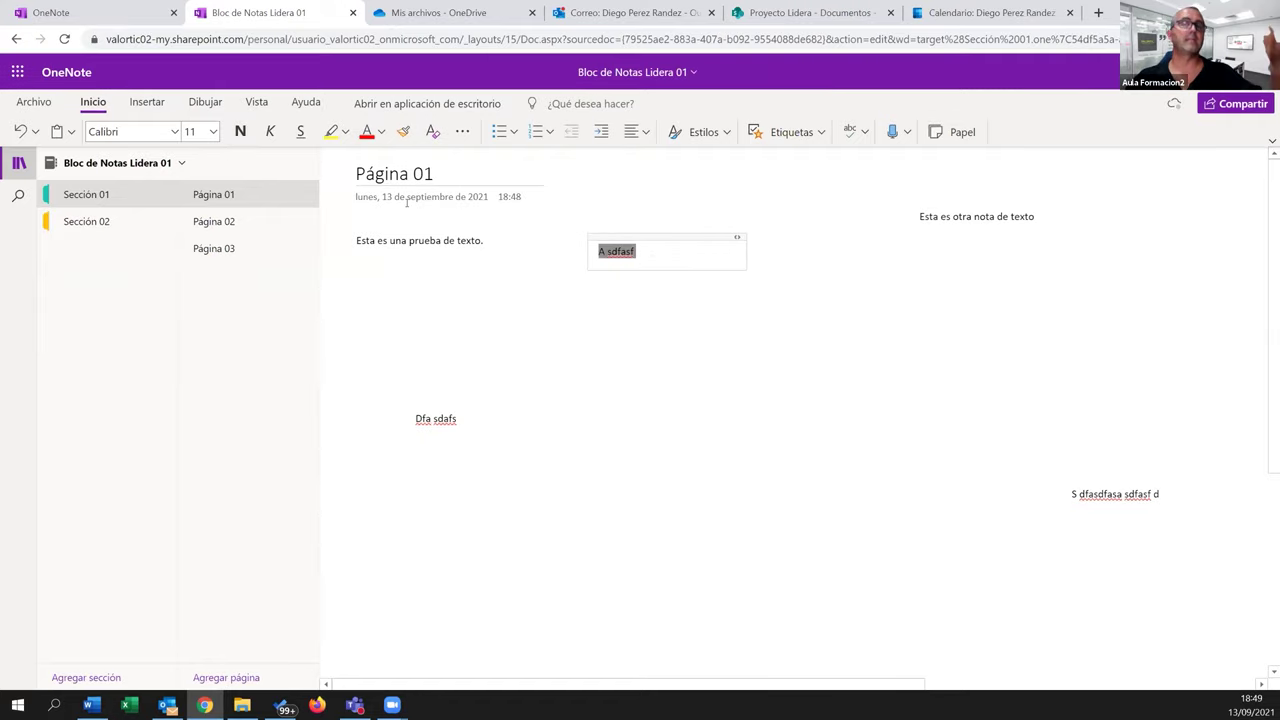
{"action": "left_click", "coordinate": [716, 530]}
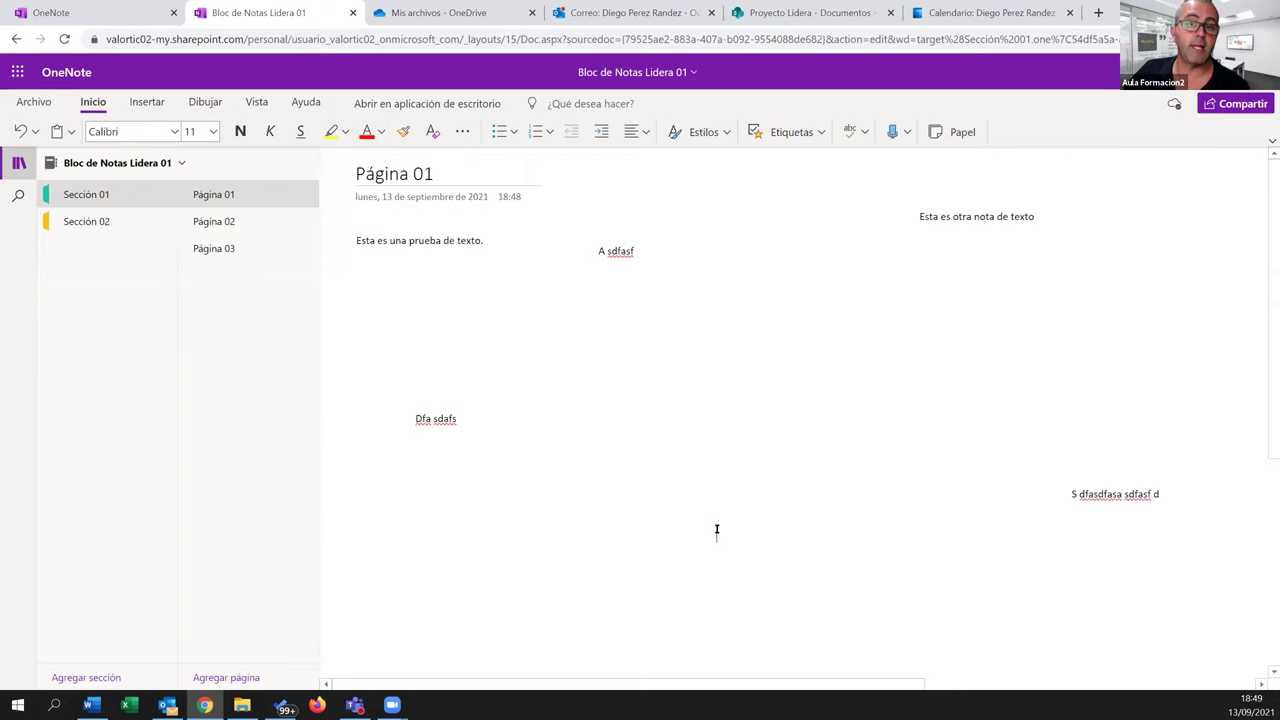
Add notes 'dfgsdgf', 'sdgf', 'sdfhghj' and 'gfh' on Página 02, then return to Página 01
{"action": "left_click", "coordinate": [234, 221]}
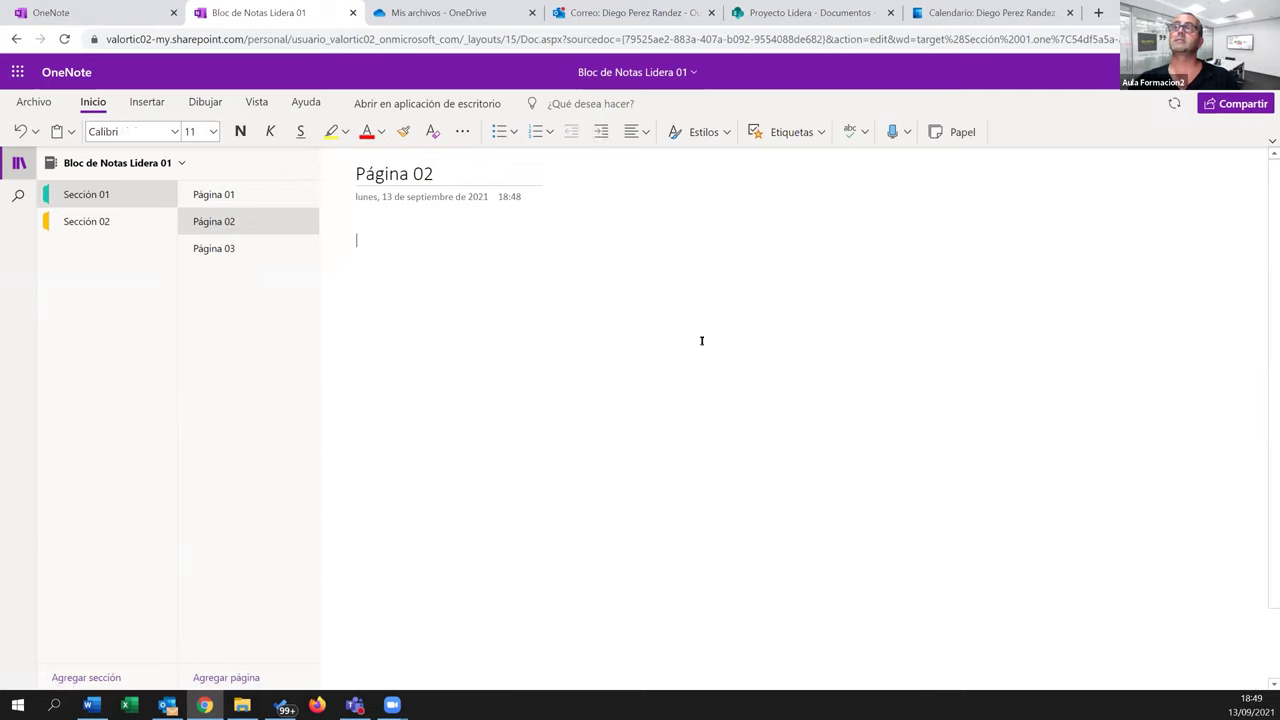
{"action": "left_click", "coordinate": [695, 301]}
{"action": "type", "text": "dfgsdgf"}
{"action": "left_click", "coordinate": [1026, 232]}
{"action": "type", "text": "sdgf"}
{"action": "left_click", "coordinate": [982, 360]}
{"action": "type", "text": "sdfhghj"}
{"action": "left_click", "coordinate": [490, 484]}
{"action": "type", "text": "gfh"}
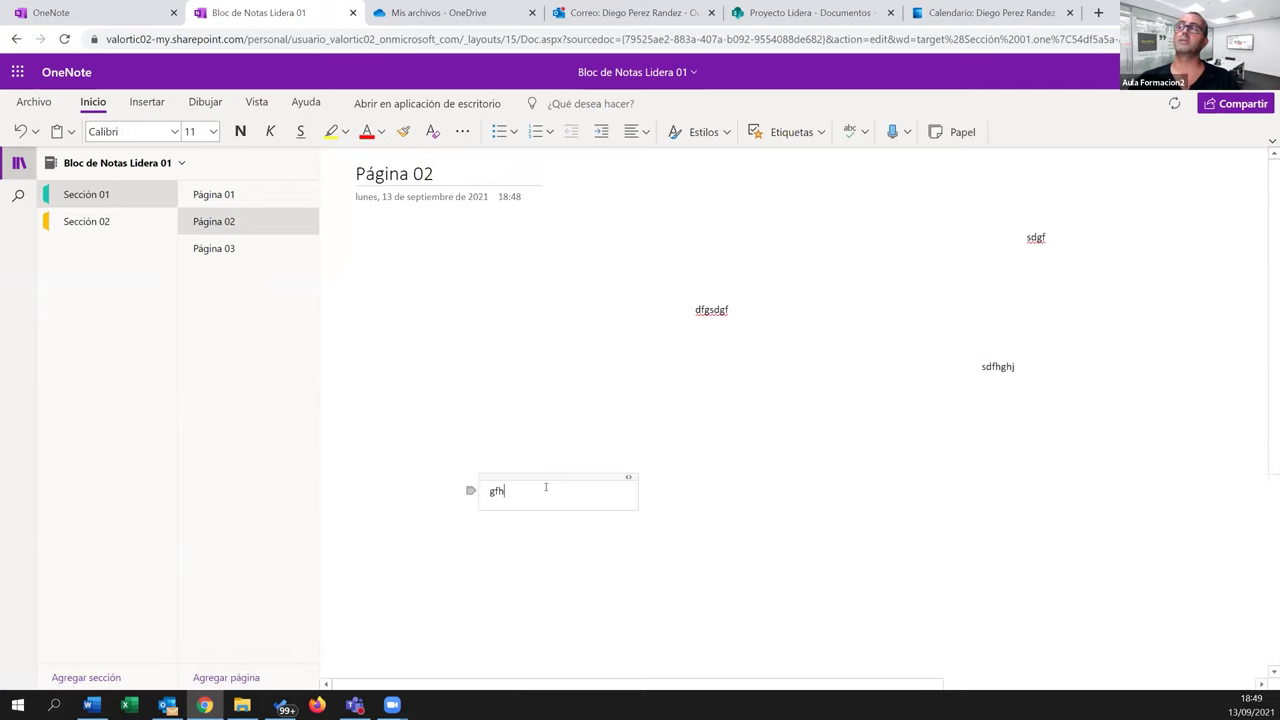
{"action": "left_click", "coordinate": [566, 354]}
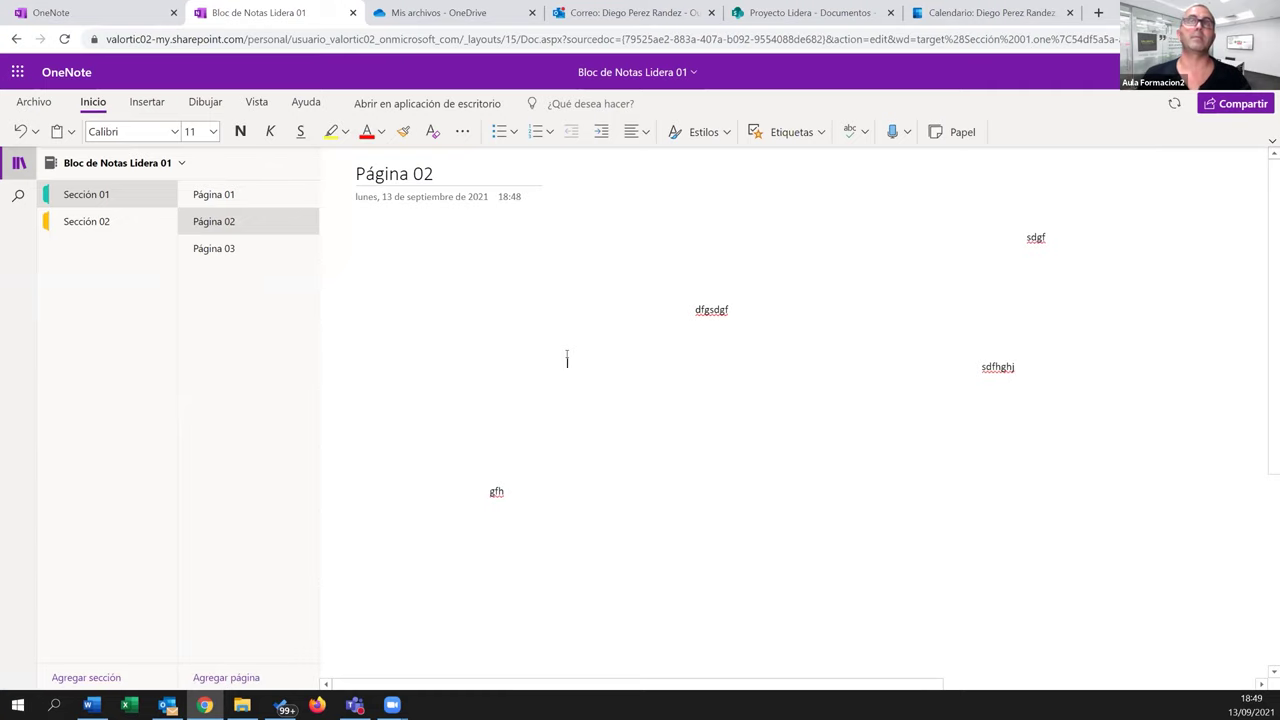
{"action": "left_click", "coordinate": [211, 196]}
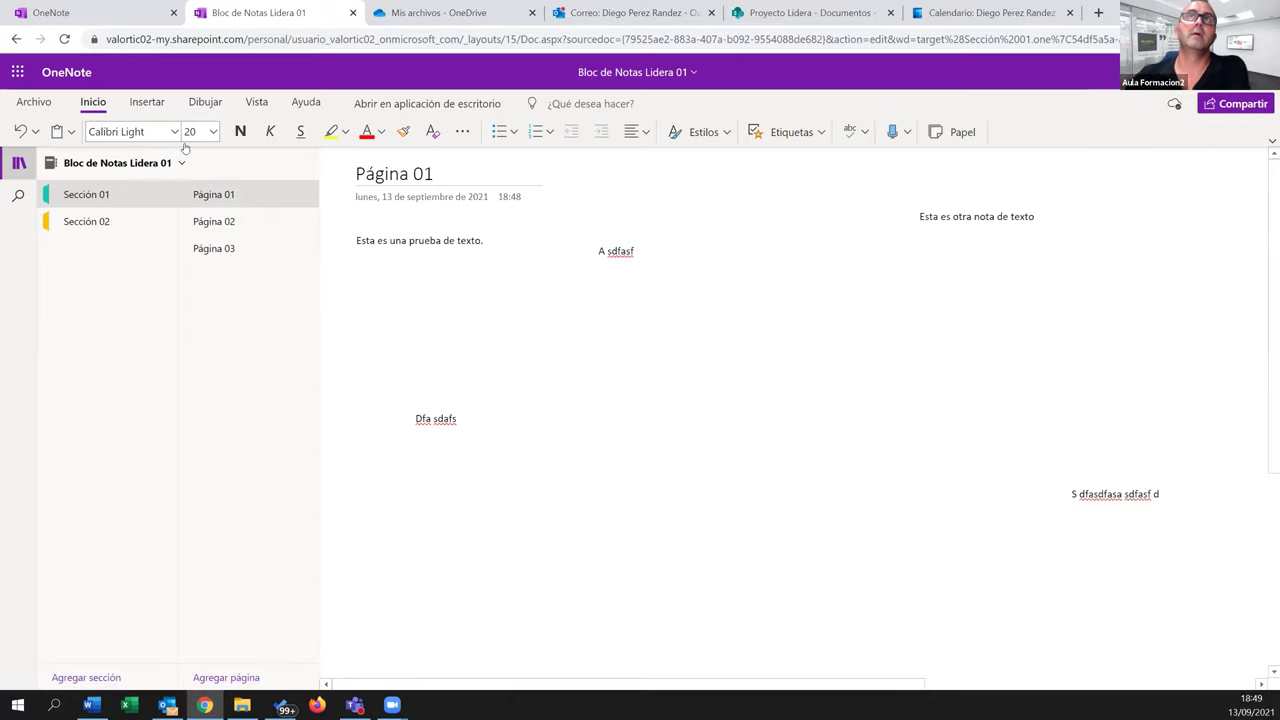
Insert a 5 by 4 table on Página 01 and move it to the lower left
{"action": "left_click", "coordinate": [147, 103]}
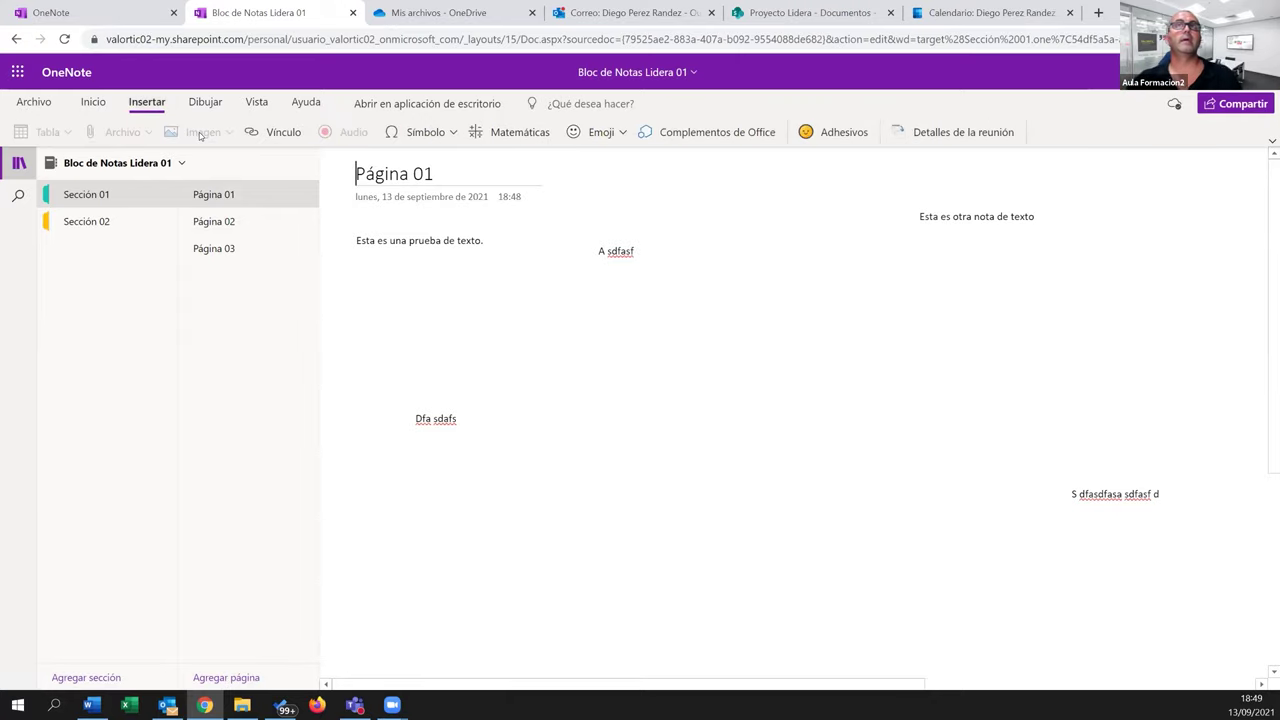
{"action": "left_click", "coordinate": [767, 445]}
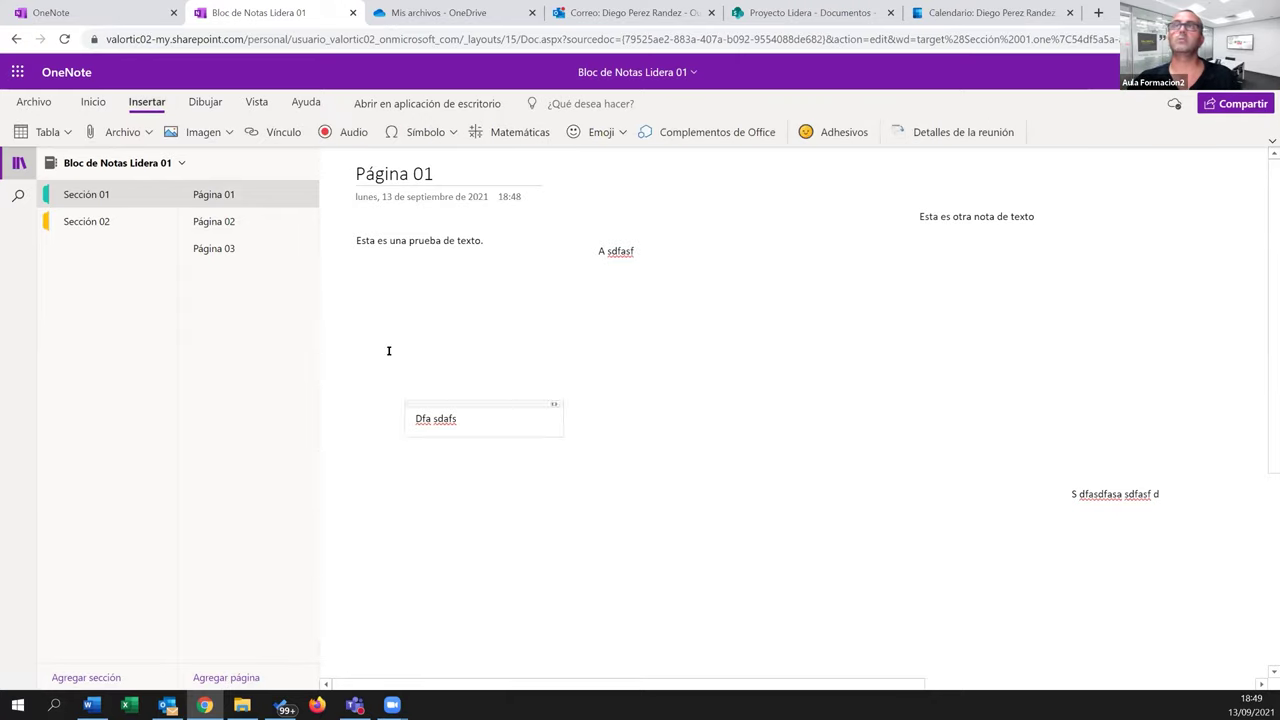
{"action": "left_click", "coordinate": [152, 134]}
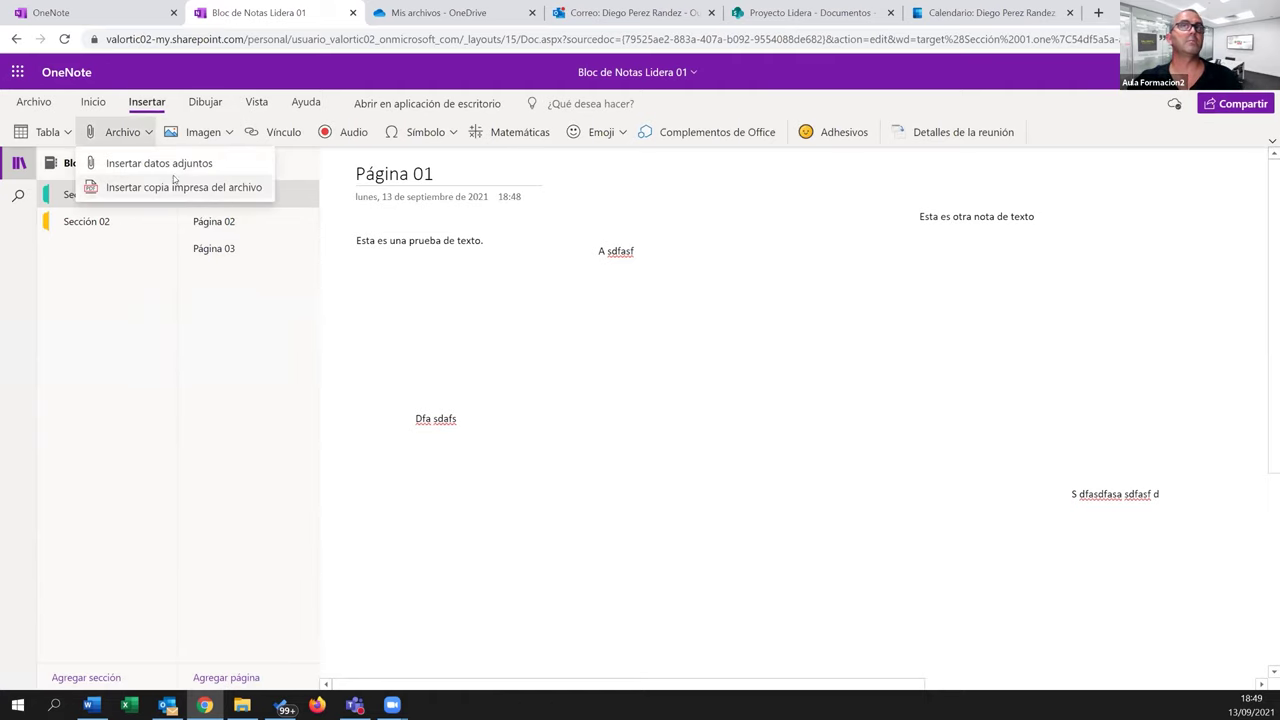
{"action": "left_click", "coordinate": [62, 132]}
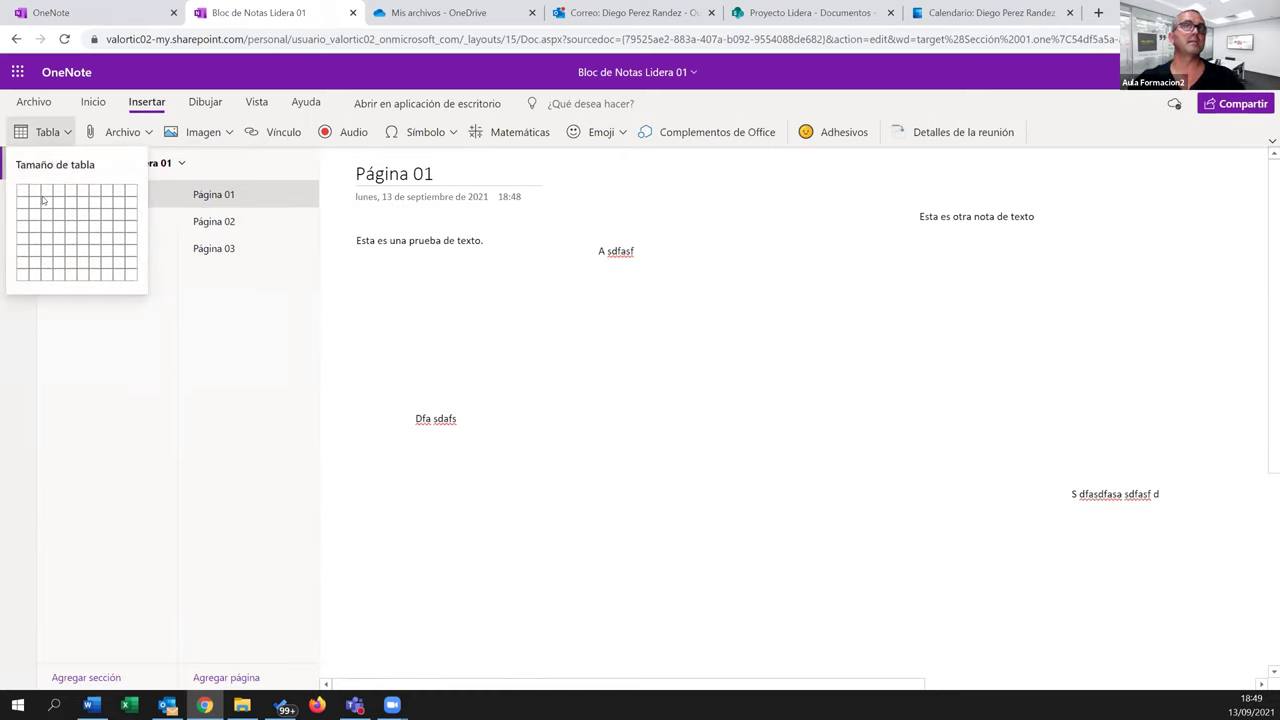
{"action": "left_click", "coordinate": [73, 231]}
{"action": "left_click", "coordinate": [816, 303]}
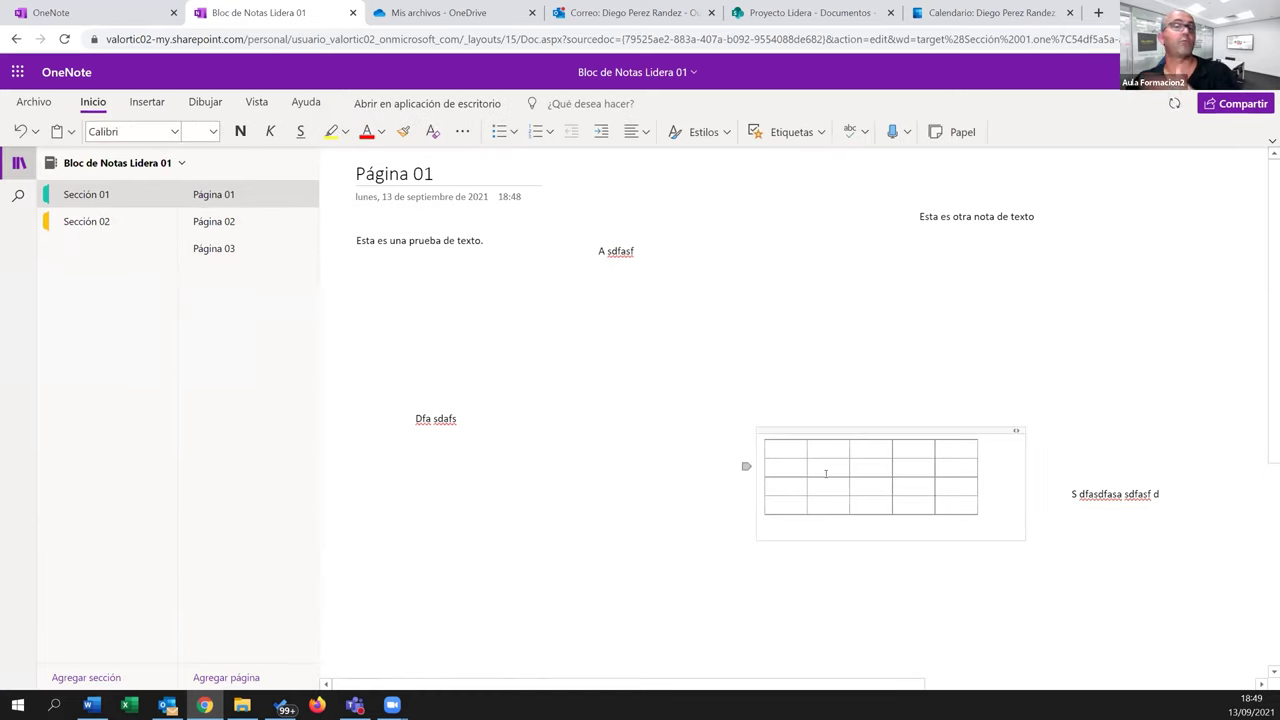
{"action": "left_click_drag", "start_coordinate": [846, 430], "coordinate": [429, 540]}
Fill table cells with 'Fgsadf asdfasd', 'A sdfasdf', 'Asdf asd fa' and 'a sdfasdf as'
{"action": "left_click", "coordinate": [429, 545]}
{"action": "type", "text": "Fgsadf asdfasd"}
{"action": "key", "text": "Tab"}
{"action": "type", "text": "A sdfasdf"}
{"action": "left_click", "coordinate": [507, 566]}
{"action": "type", "text": "Asdf asd fa"}
{"action": "left_click", "coordinate": [518, 588]}
{"action": "type", "text": "a sdfasdf as"}
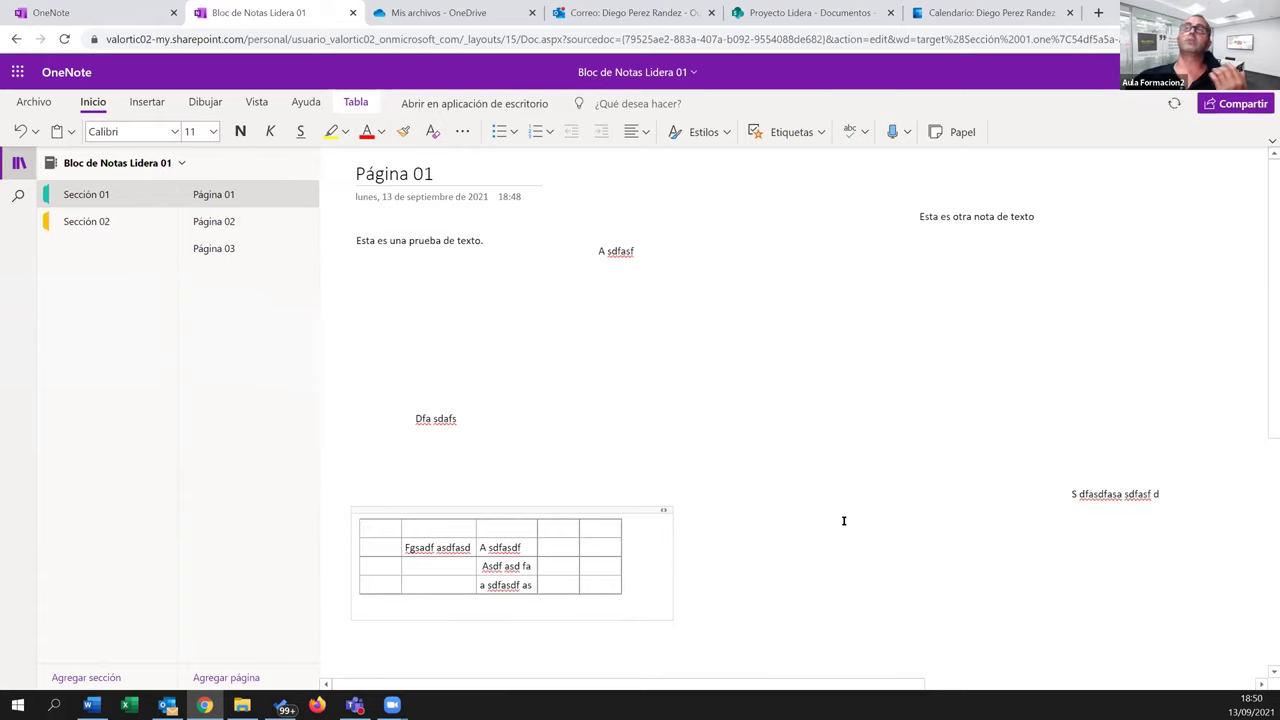
{"action": "left_click", "coordinate": [779, 417]}
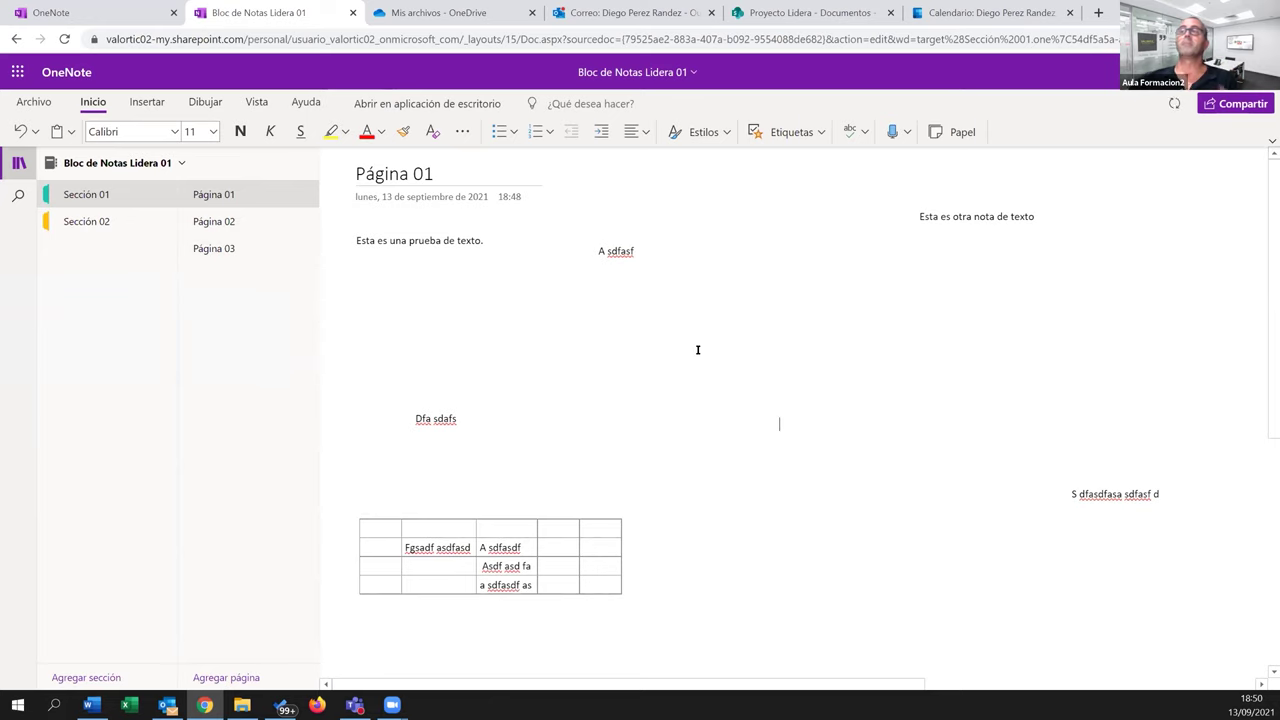
Open the Insert link dialog and cancel it without adding a link
{"action": "left_click", "coordinate": [147, 102]}
{"action": "left_click", "coordinate": [250, 132]}
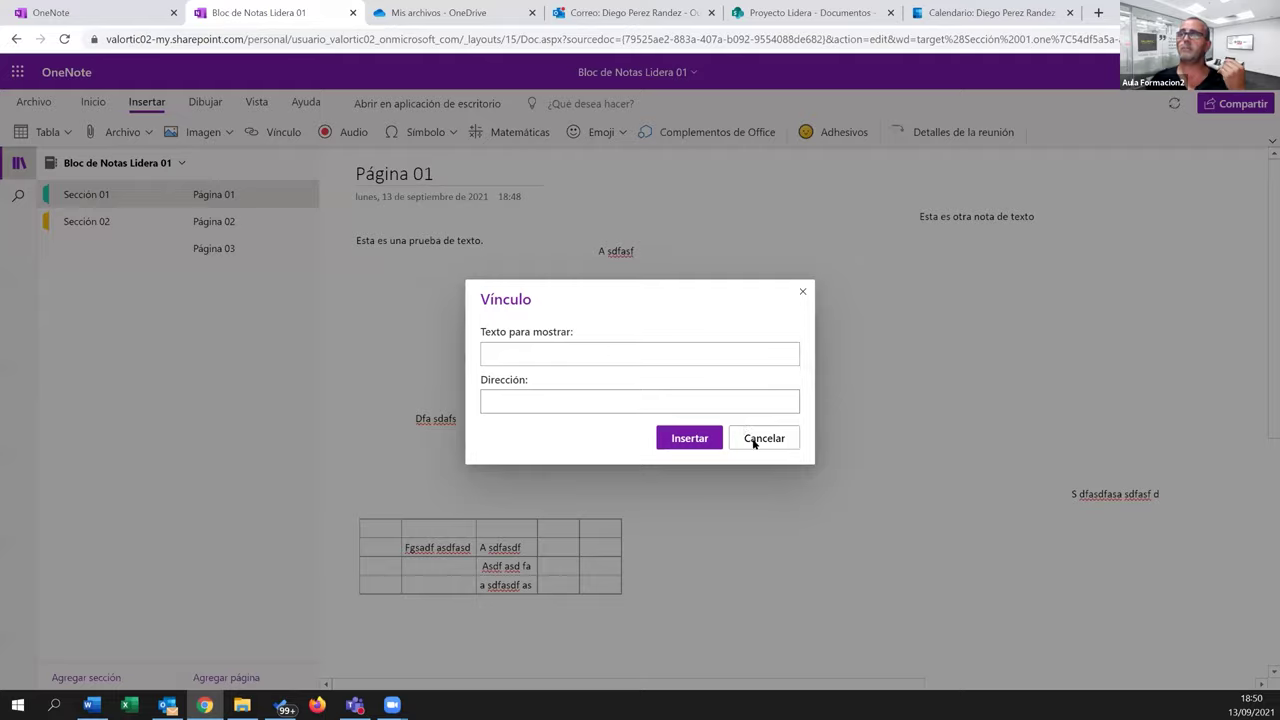
{"action": "left_click", "coordinate": [762, 437]}
Insert the second 'Avión' online picture and position it to the right of the table
{"action": "left_click", "coordinate": [228, 133]}
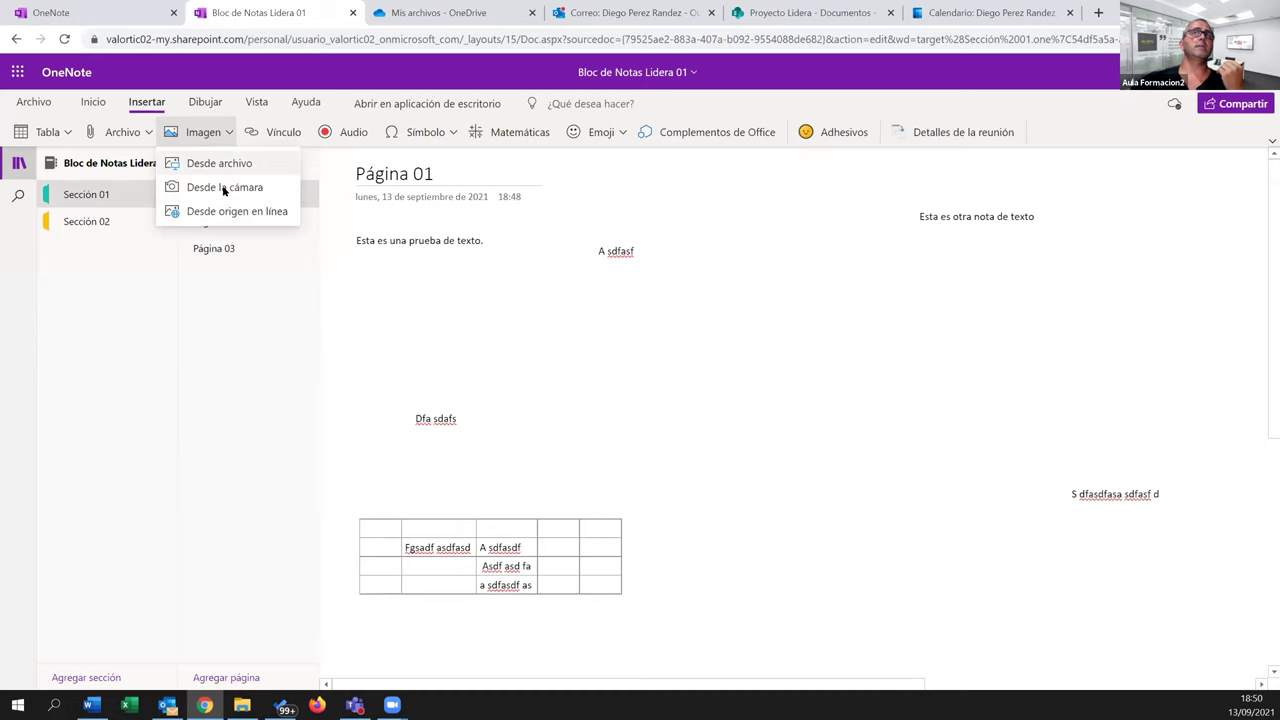
{"action": "left_click", "coordinate": [232, 211]}
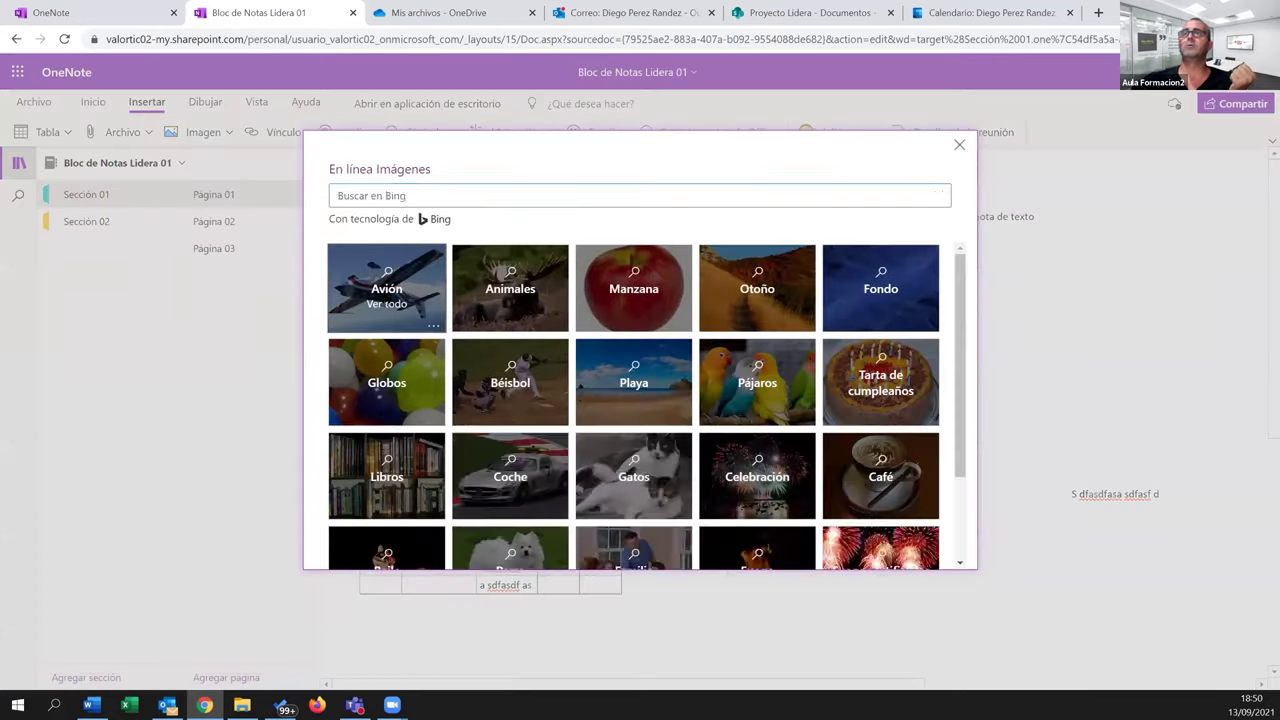
{"action": "left_click", "coordinate": [388, 286]}
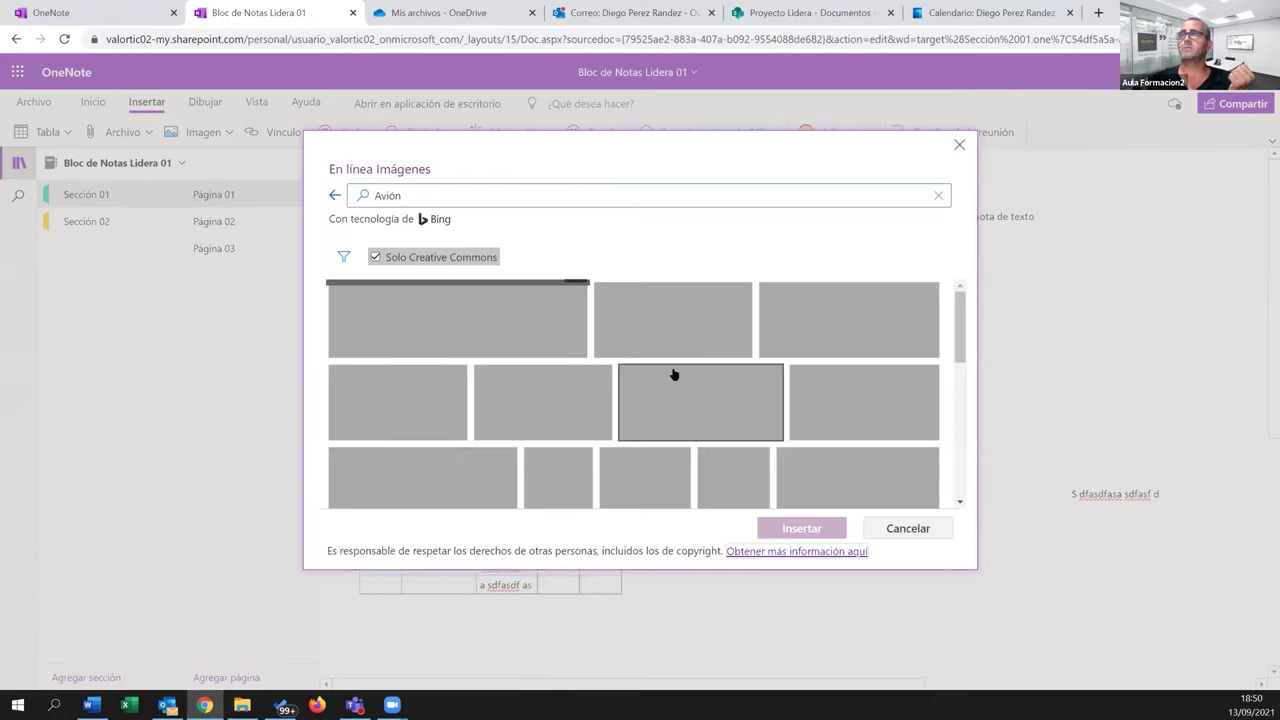
{"action": "left_click", "coordinate": [673, 374]}
{"action": "left_click", "coordinate": [790, 528]}
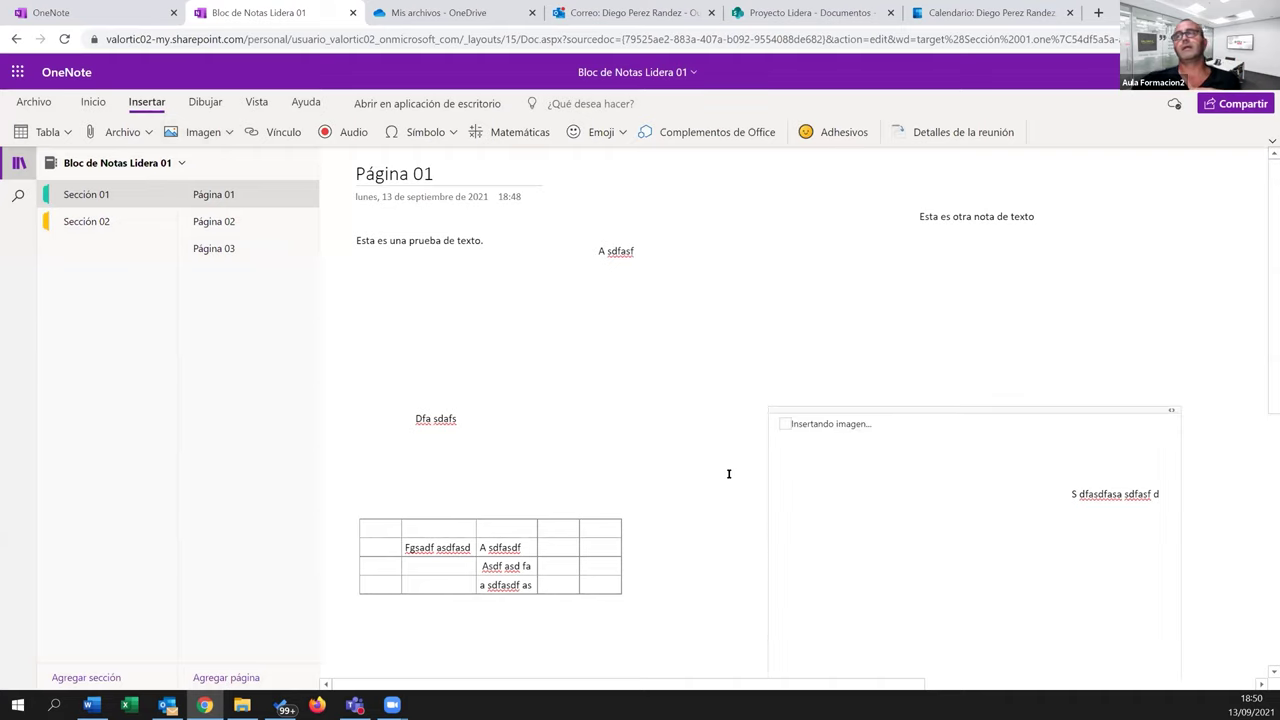
{"action": "left_click_drag", "start_coordinate": [777, 411], "coordinate": [707, 336]}
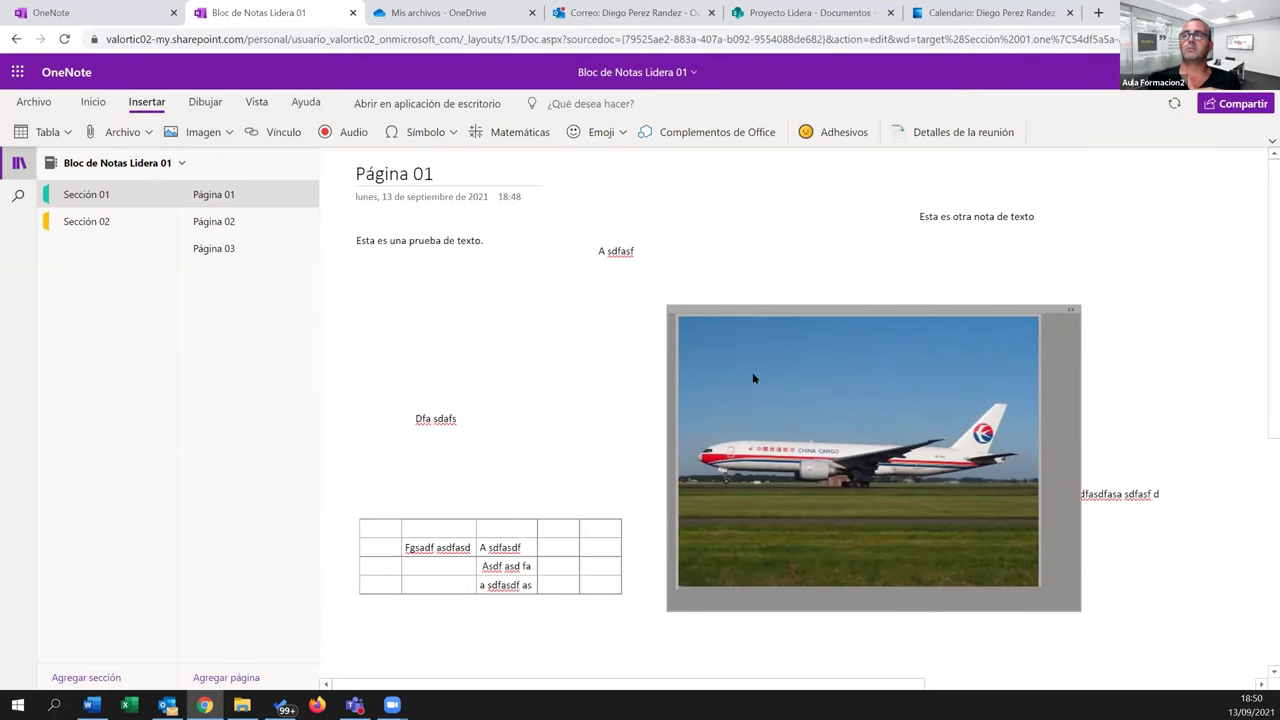
{"action": "left_click", "coordinate": [1078, 607]}
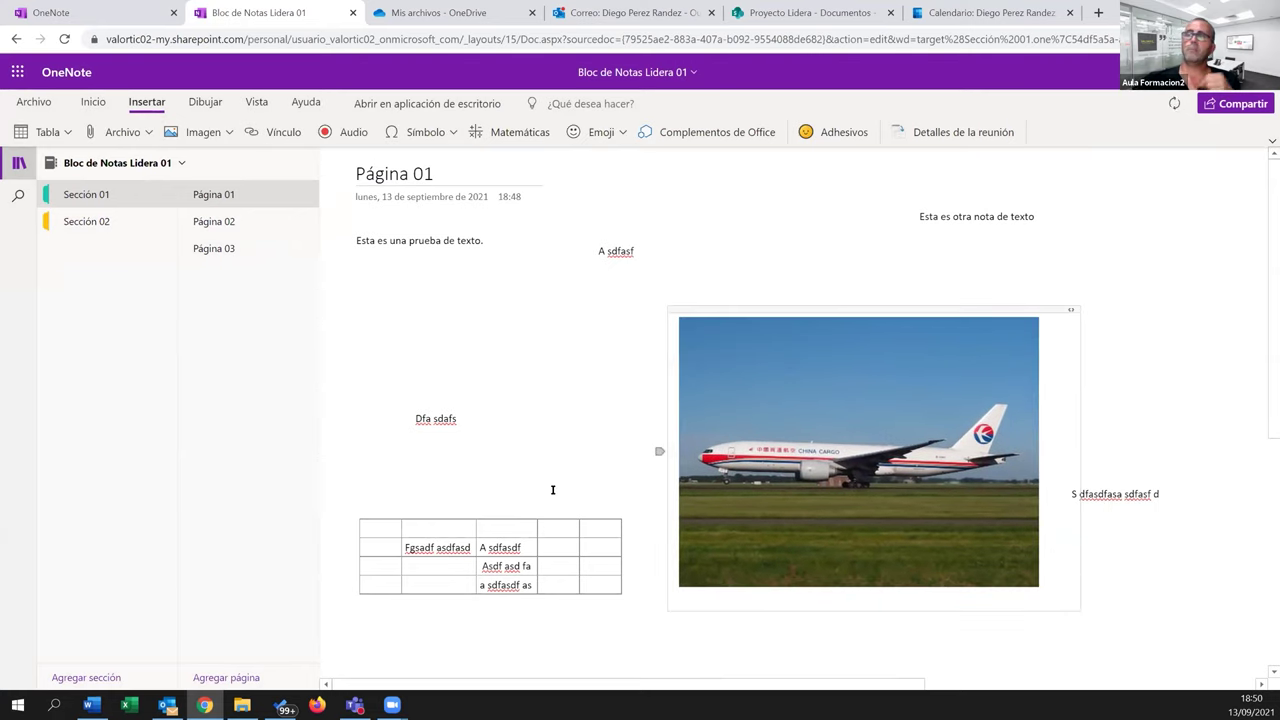
Switch to Página 02, then load YouTube in a new browser window by typing 'yout'
{"action": "left_click", "coordinate": [215, 222]}
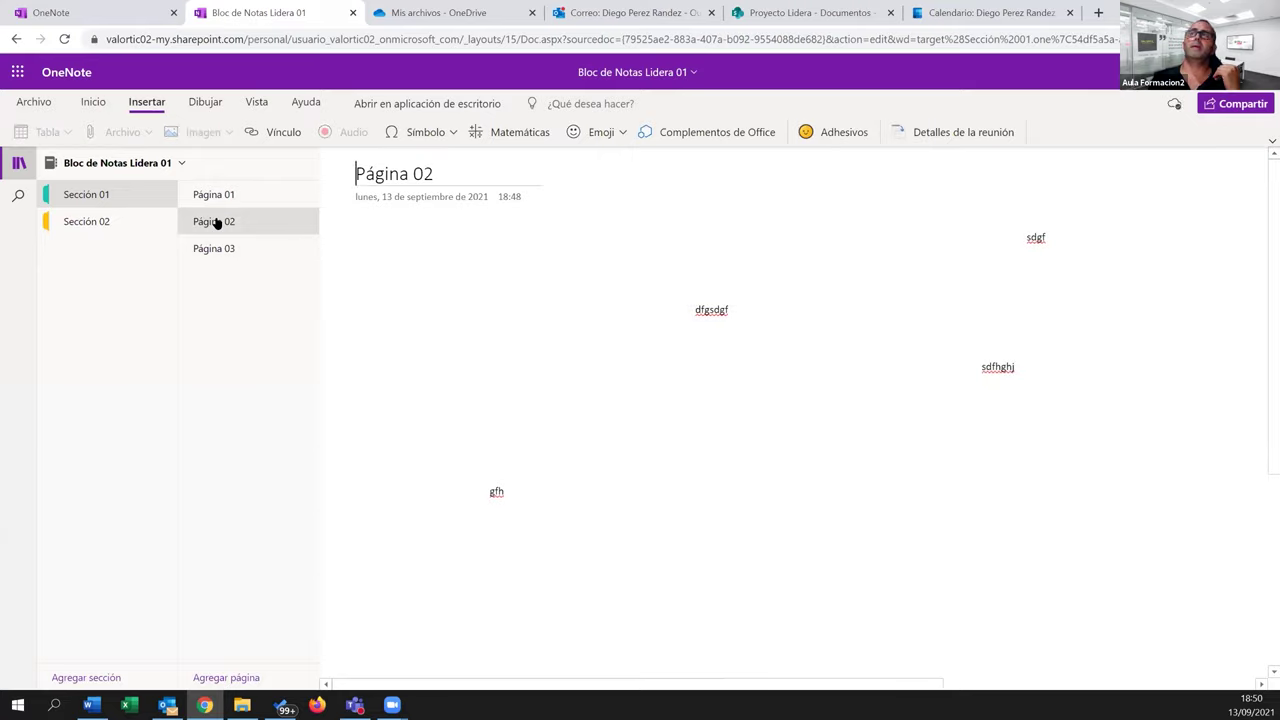
{"action": "left_click", "coordinate": [786, 412]}
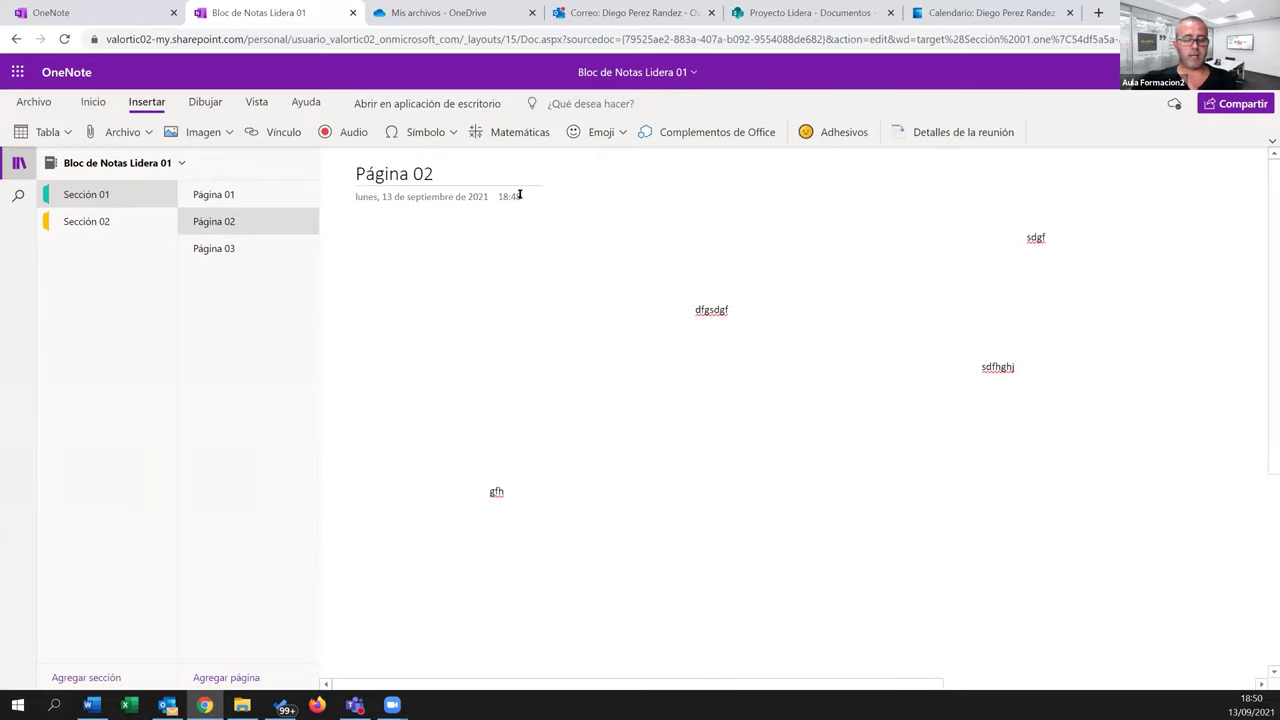
{"action": "key", "text": "ctrl+n"}
{"action": "type", "text": "yout"}
{"action": "key", "text": "Return"}
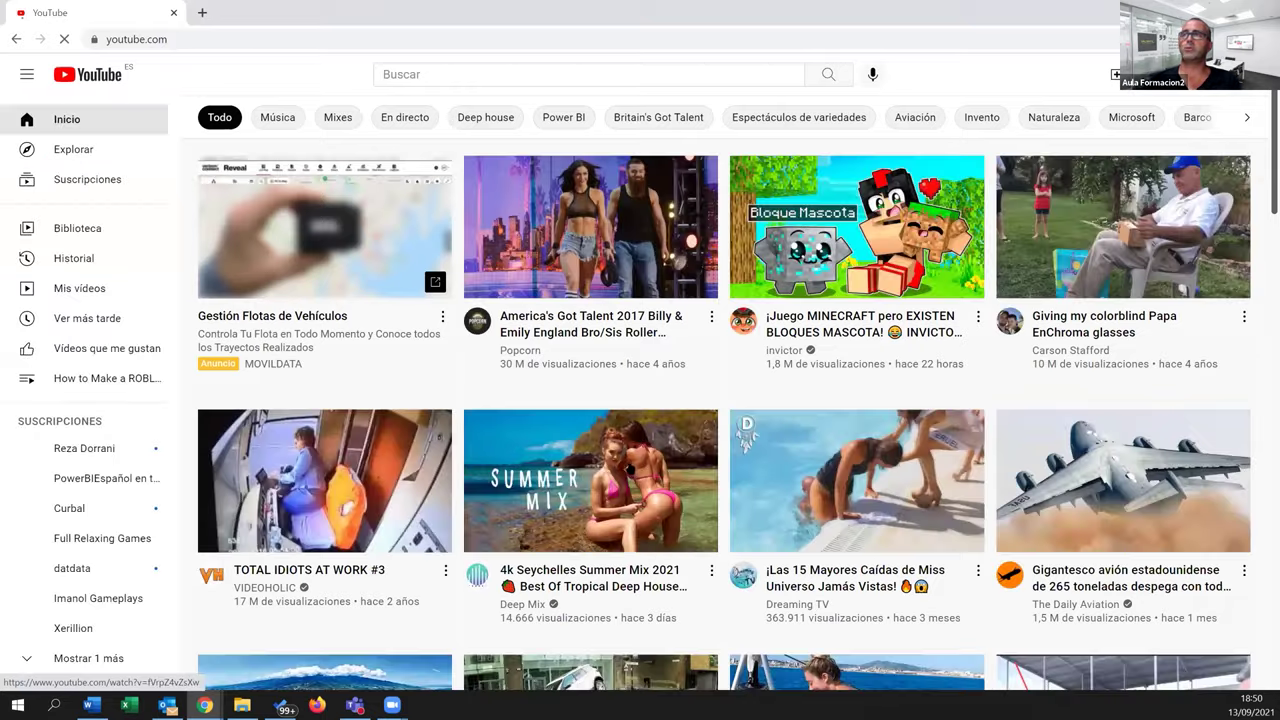
Open the America's Got Talent 2017 Billy & Emily England video, copy its URL, and return to OneNote
{"action": "left_click", "coordinate": [632, 467]}
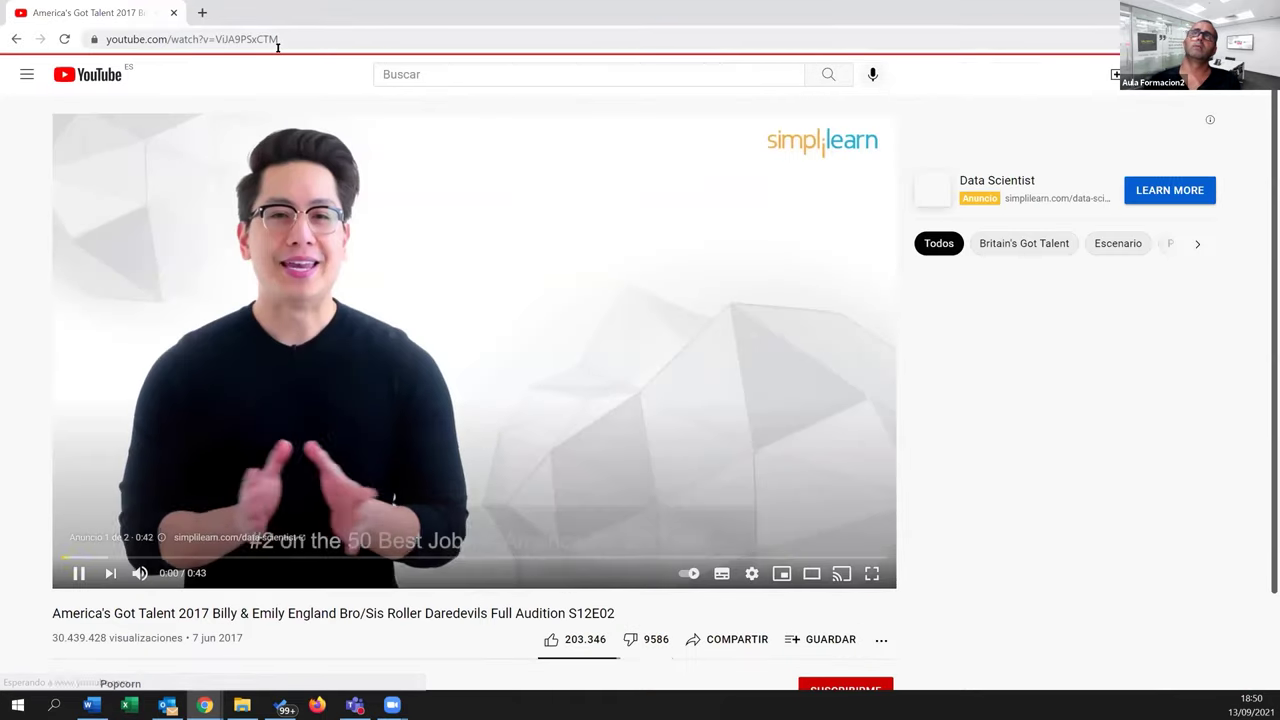
{"action": "left_click", "coordinate": [291, 40]}
{"action": "key", "text": "ctrl+c"}
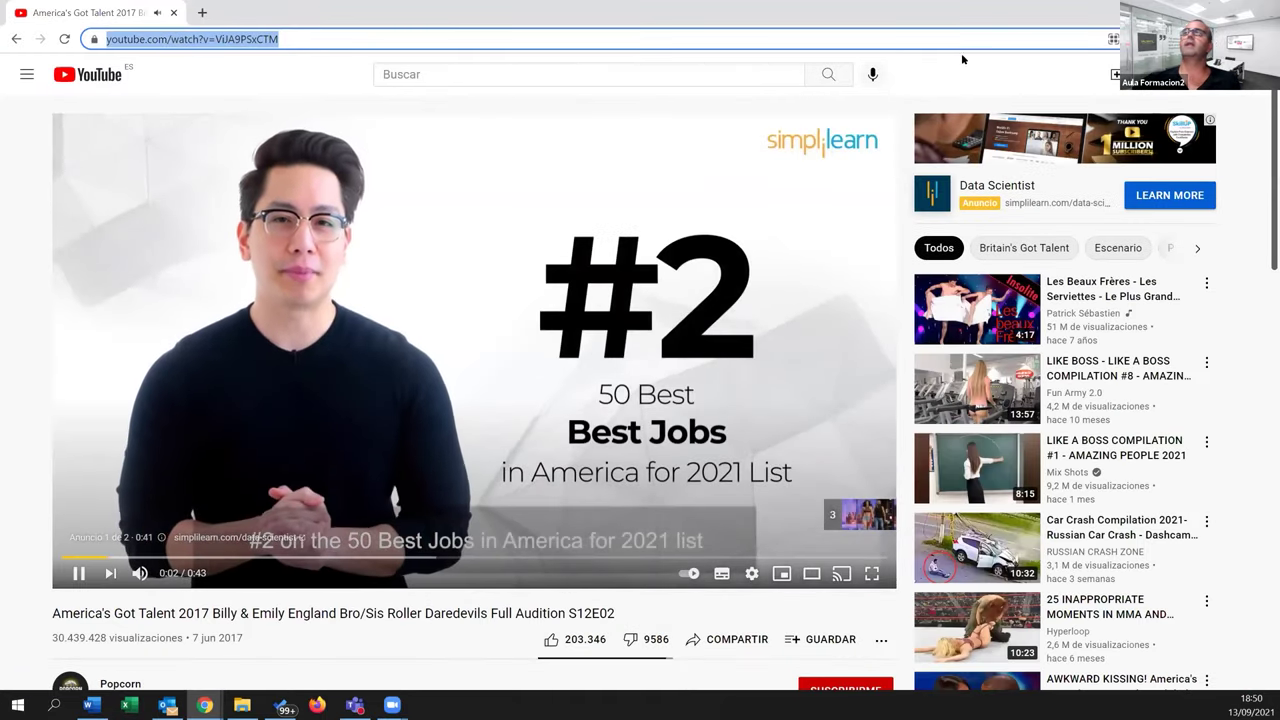
{"action": "key", "text": "alt+Tab"}
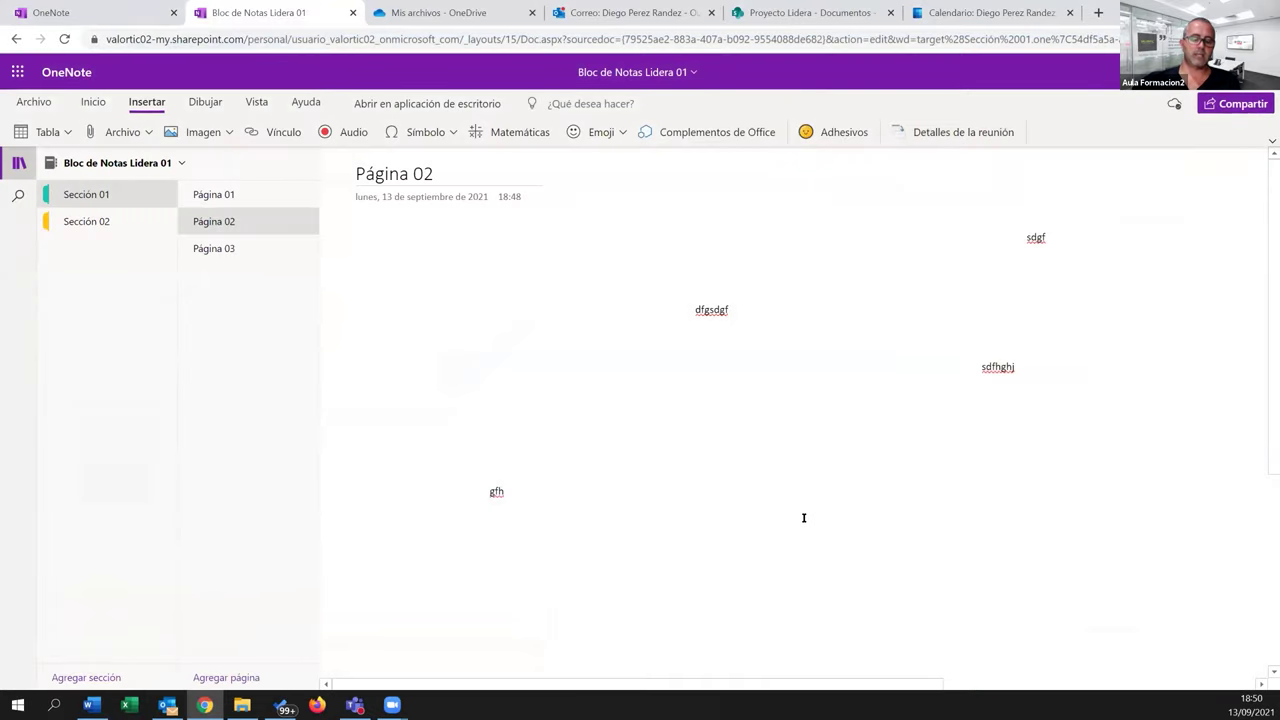
Embed the America's Got Talent 2017 video on Página 02, narrow it and centre it
{"action": "key", "text": "ctrl+v"}
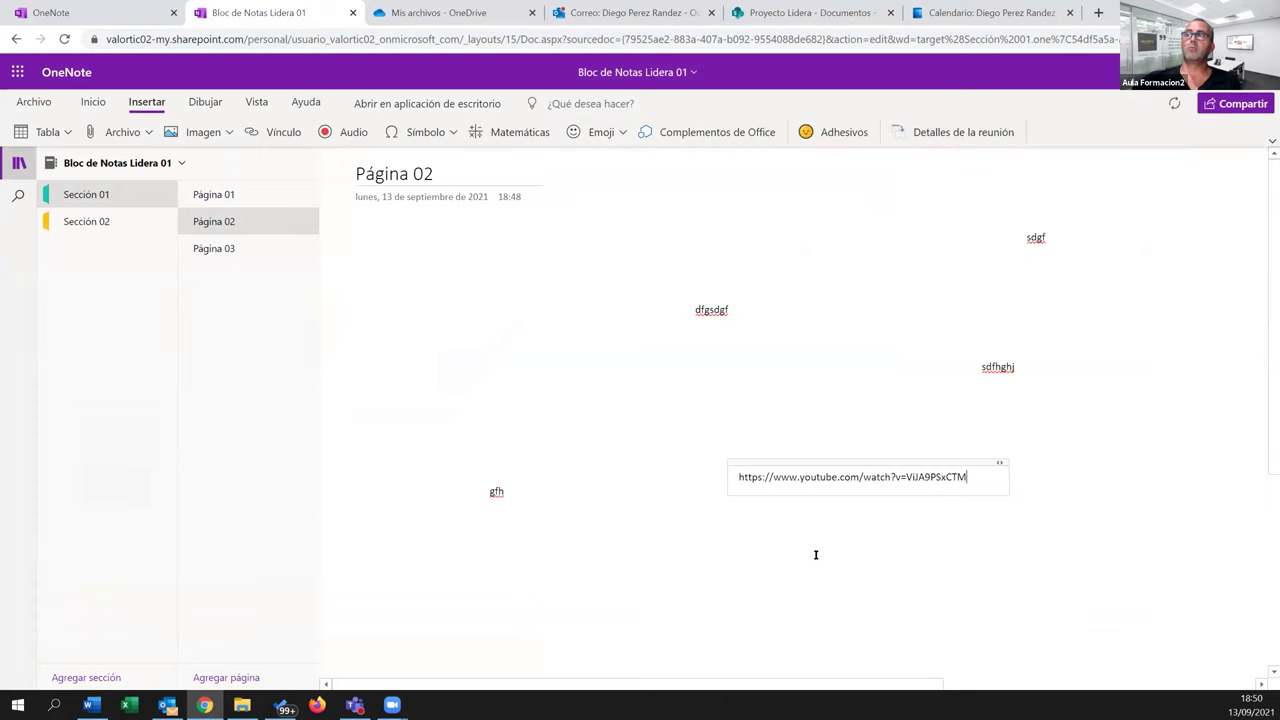
{"action": "key", "text": "Return"}
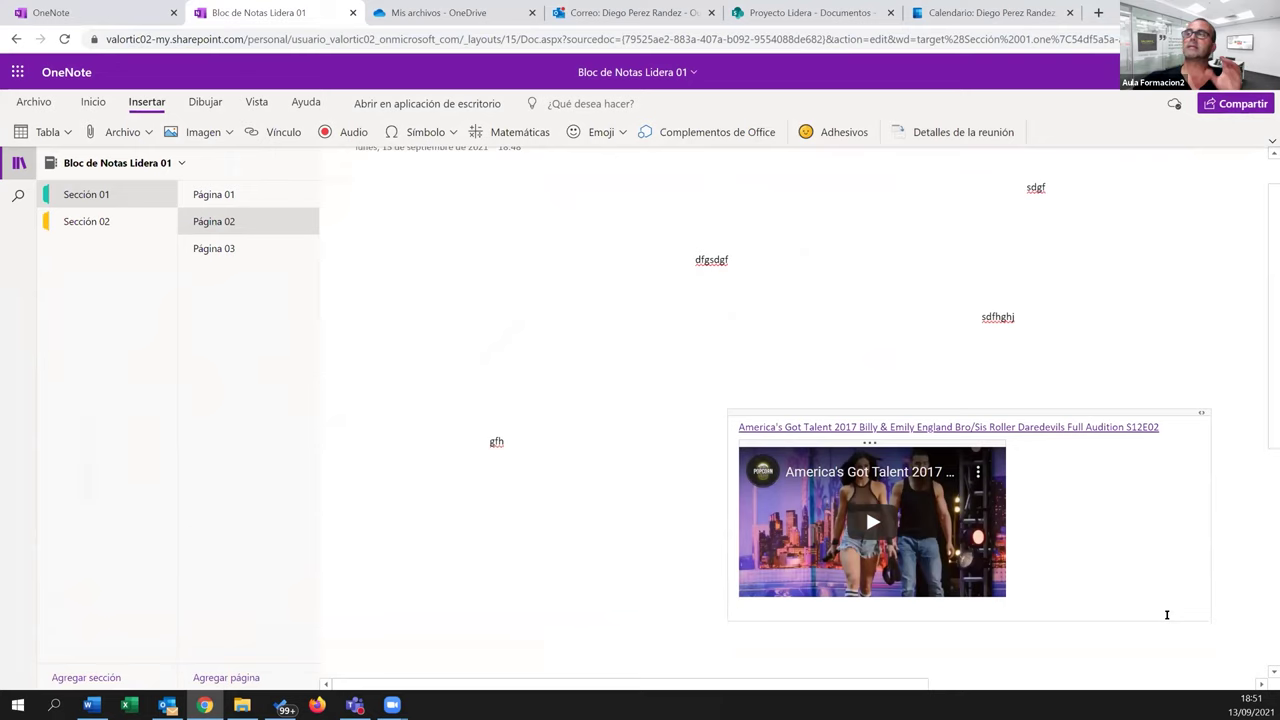
{"action": "left_click_drag", "start_coordinate": [1209, 534], "coordinate": [1057, 537]}
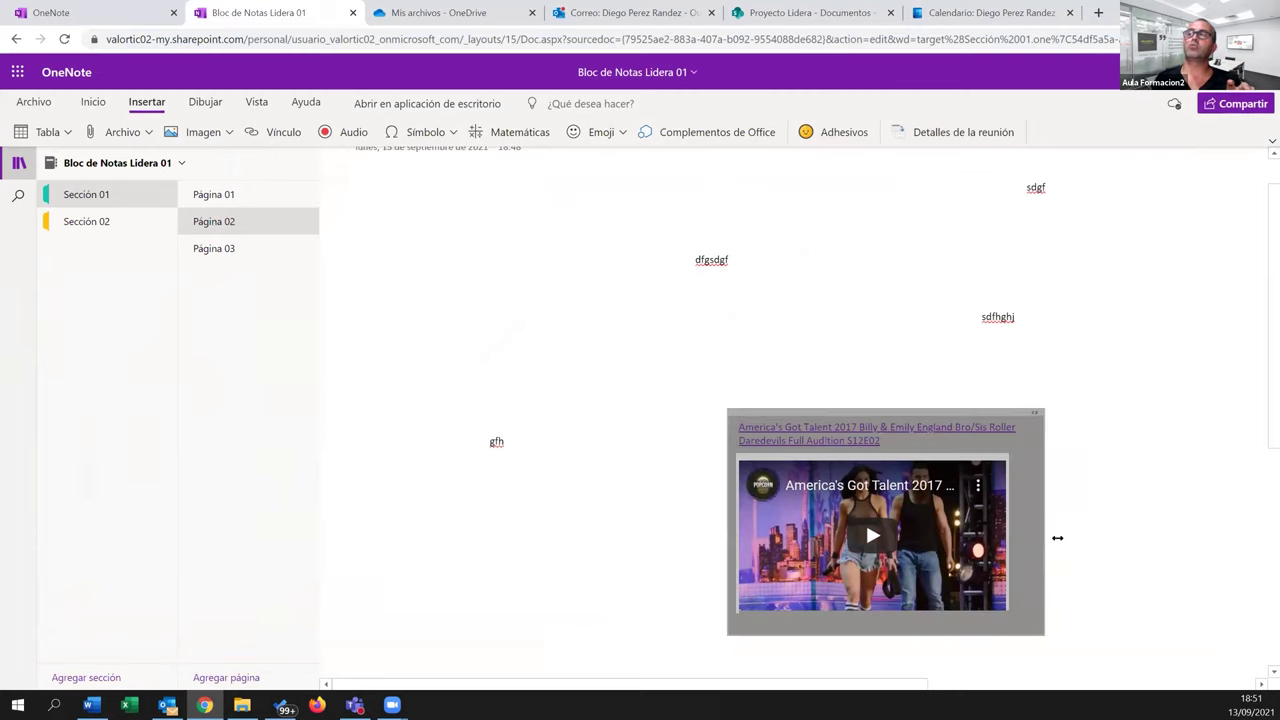
{"action": "left_click_drag", "start_coordinate": [937, 414], "coordinate": [777, 313]}
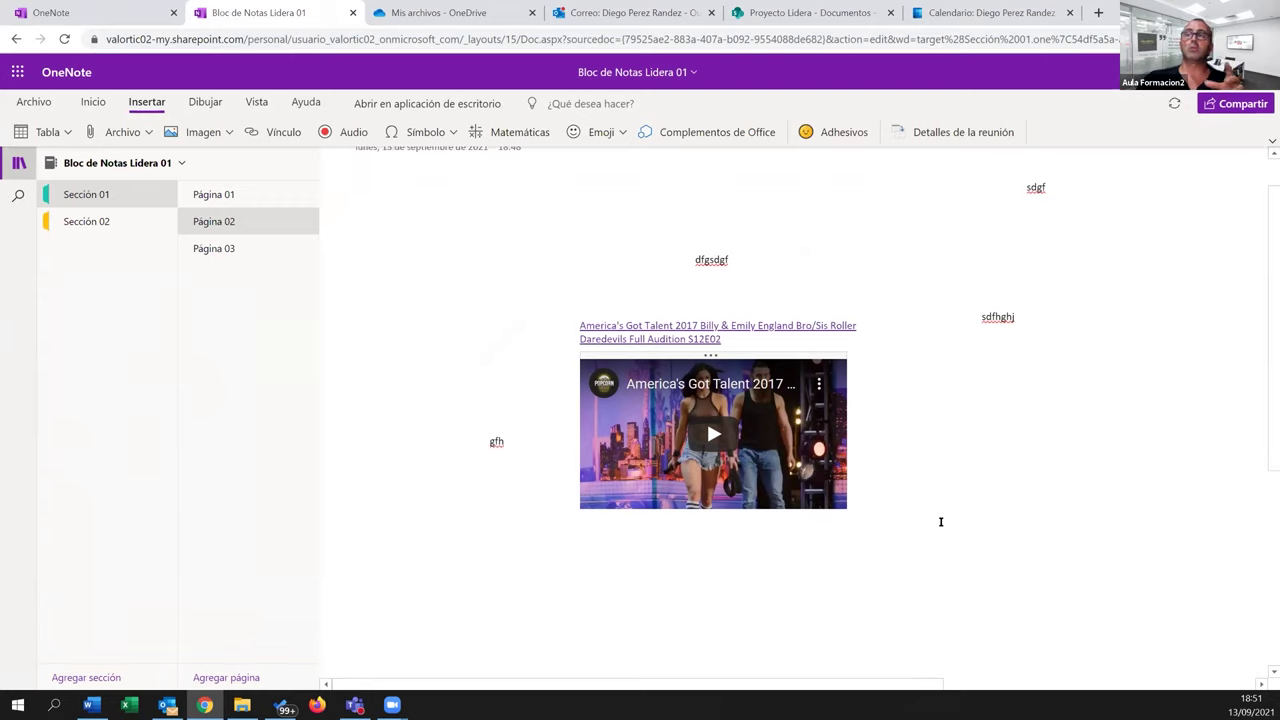
{"action": "left_click", "coordinate": [941, 528]}
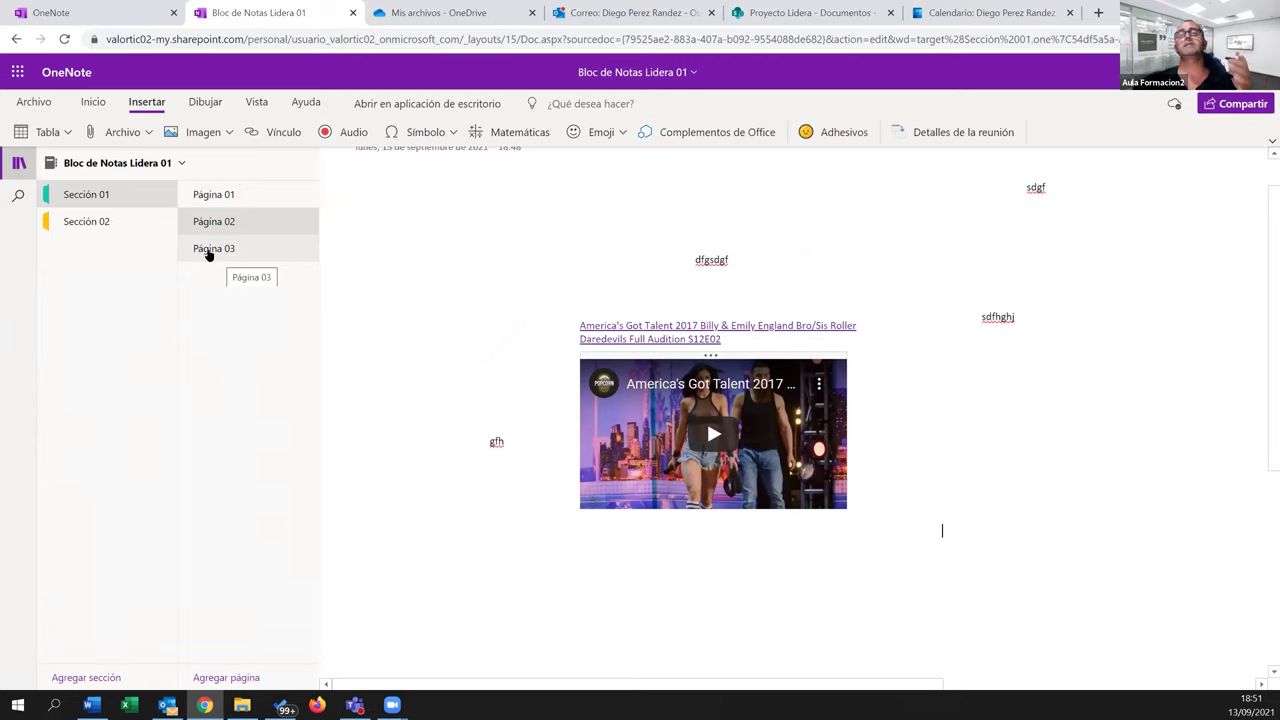
Close Bloc de Notas Lidera 01, refresh OneNote's recent list, and return to Outlook
{"action": "left_click", "coordinate": [352, 14]}
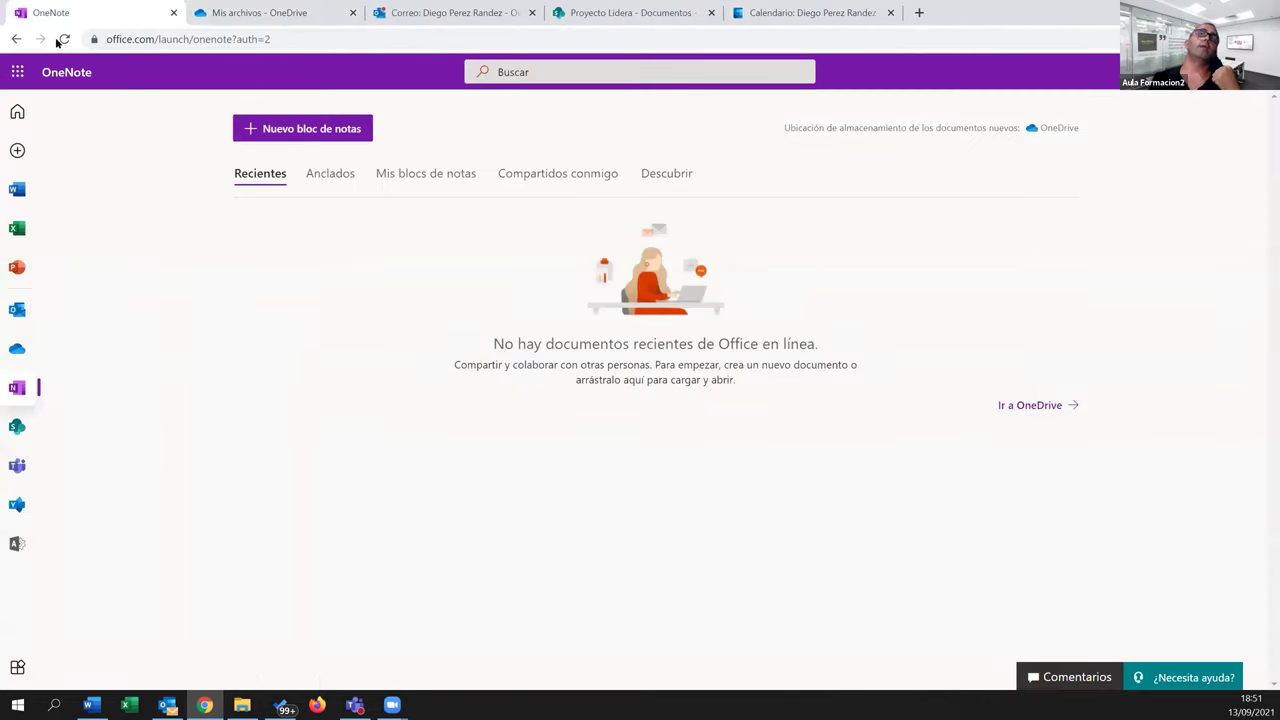
{"action": "left_click", "coordinate": [62, 40]}
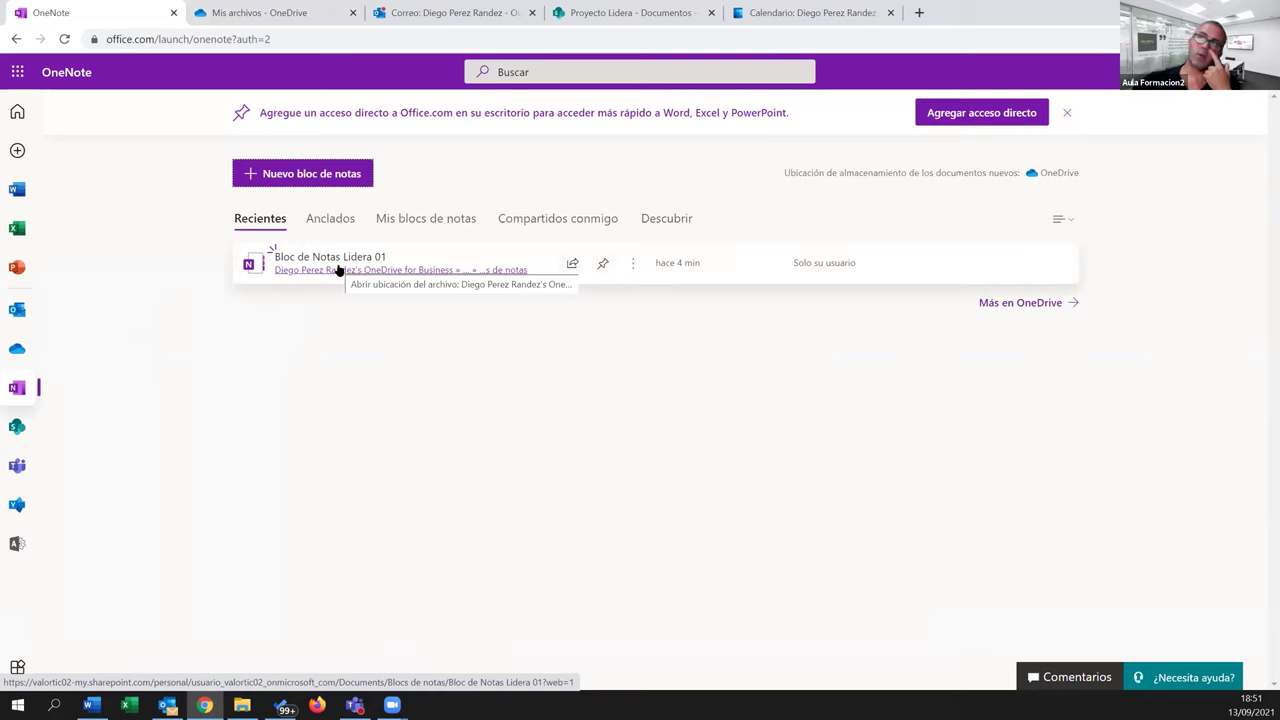
{"action": "left_click", "coordinate": [432, 14]}
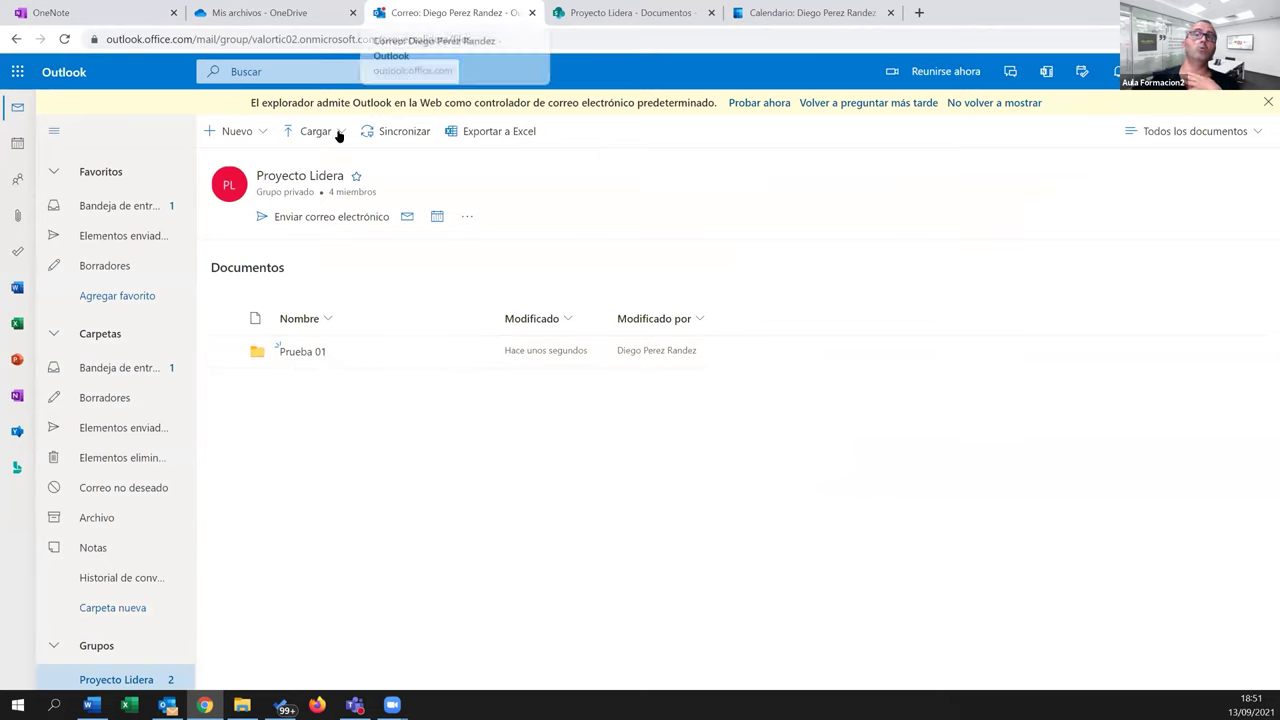
Open the Bloc de notas from the Proyecto Lidera group's extra options menu
{"action": "scroll", "coordinate": [152, 588], "scroll_direction": "down", "scroll_amount": 1}
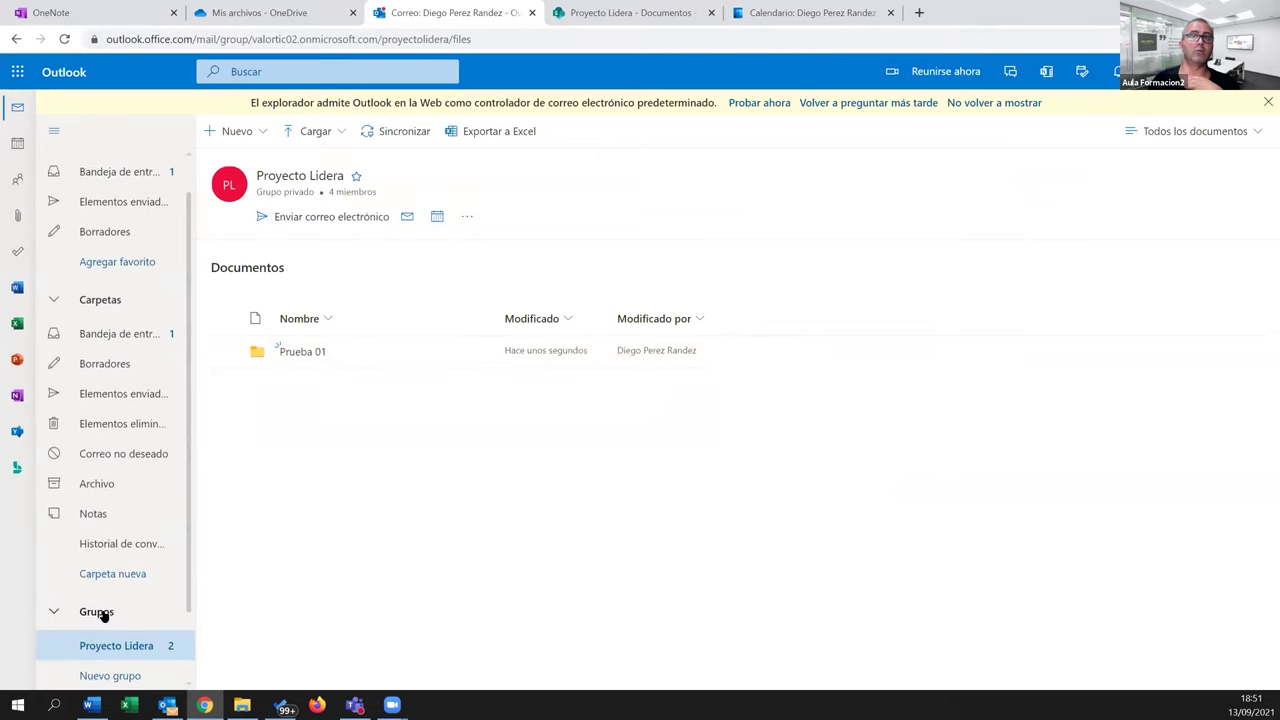
{"action": "scroll", "coordinate": [105, 598], "scroll_direction": "down", "scroll_amount": 1}
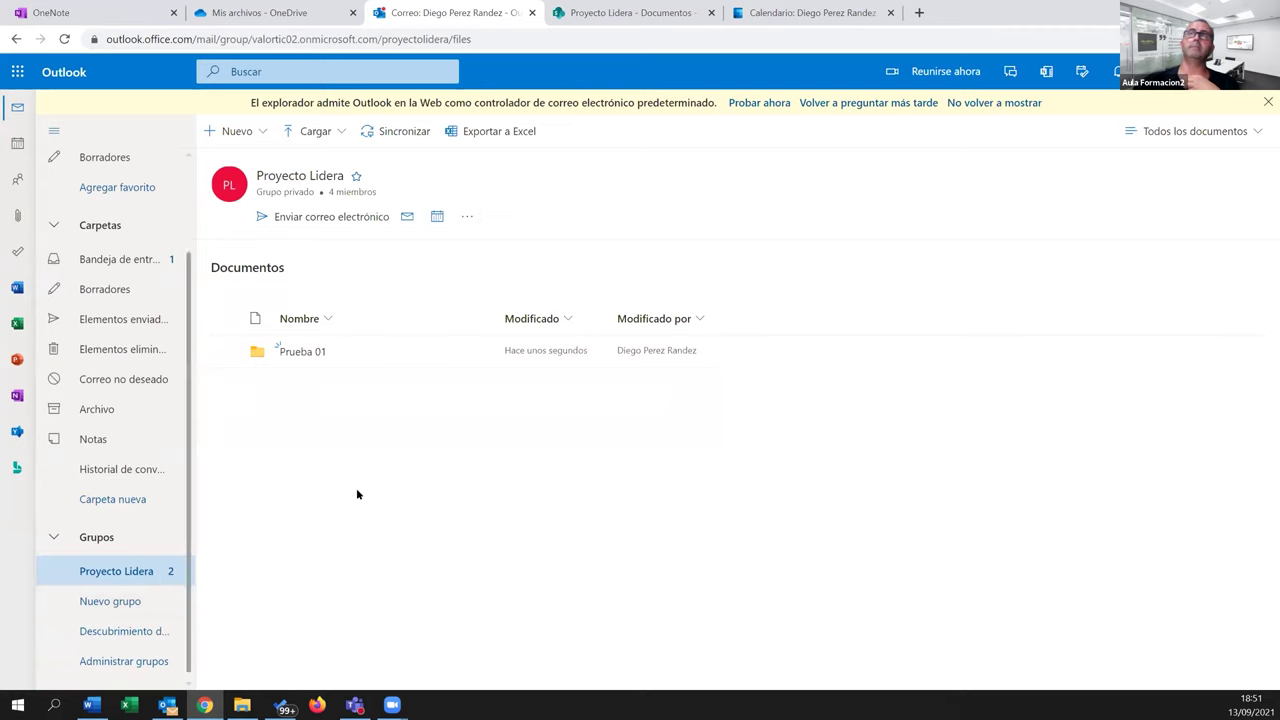
{"action": "left_click", "coordinate": [463, 217]}
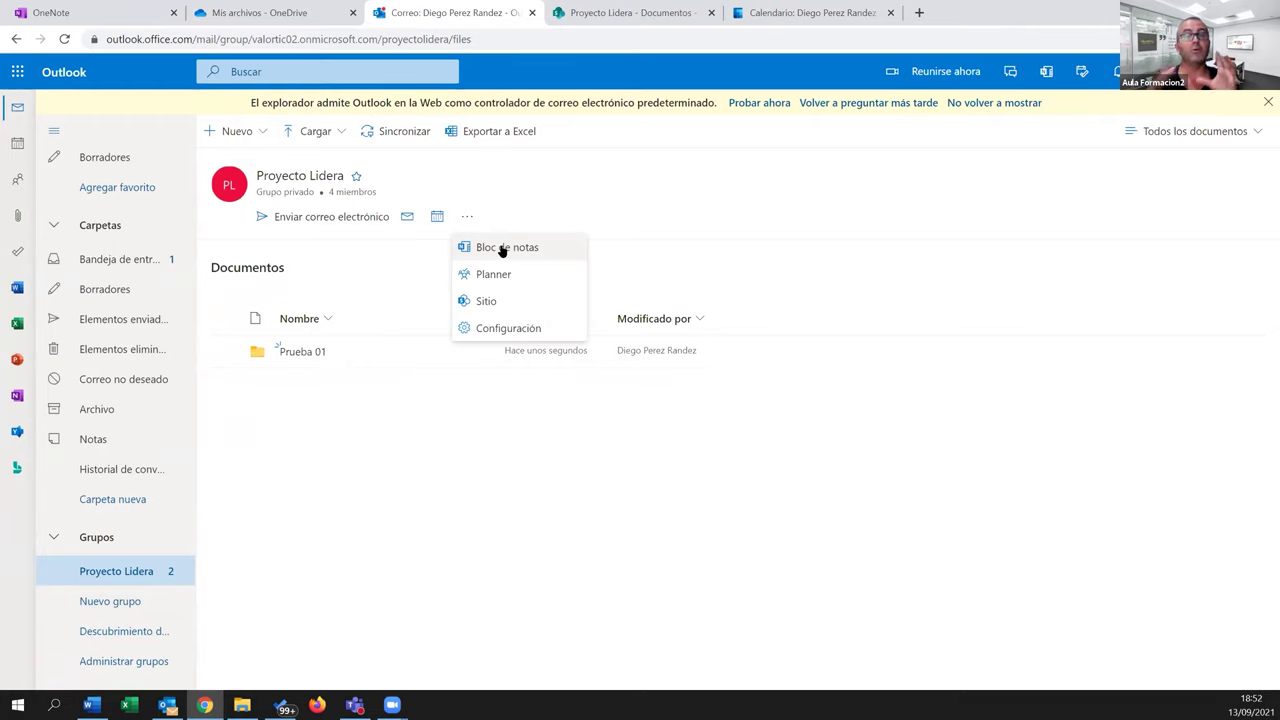
{"action": "left_click", "coordinate": [502, 250]}
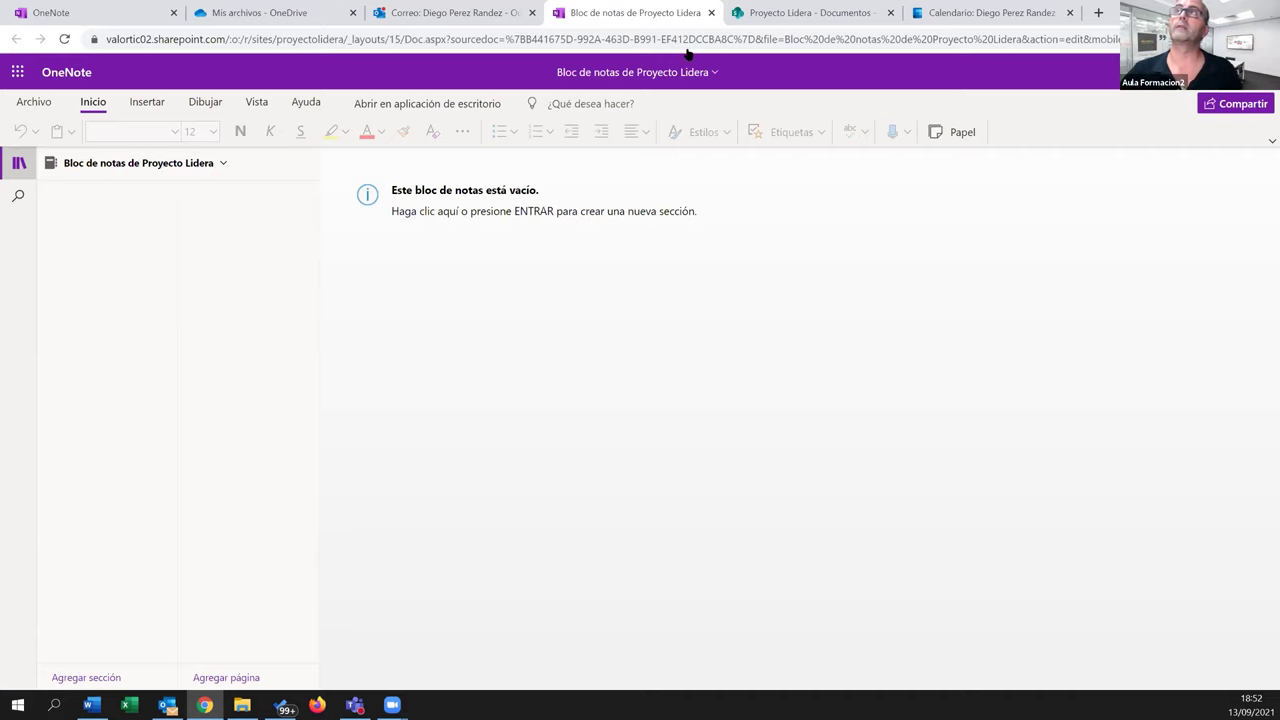
Close the empty Bloc de notas de Proyecto Lidera and reopen the group's options menu
{"action": "left_click", "coordinate": [711, 13]}
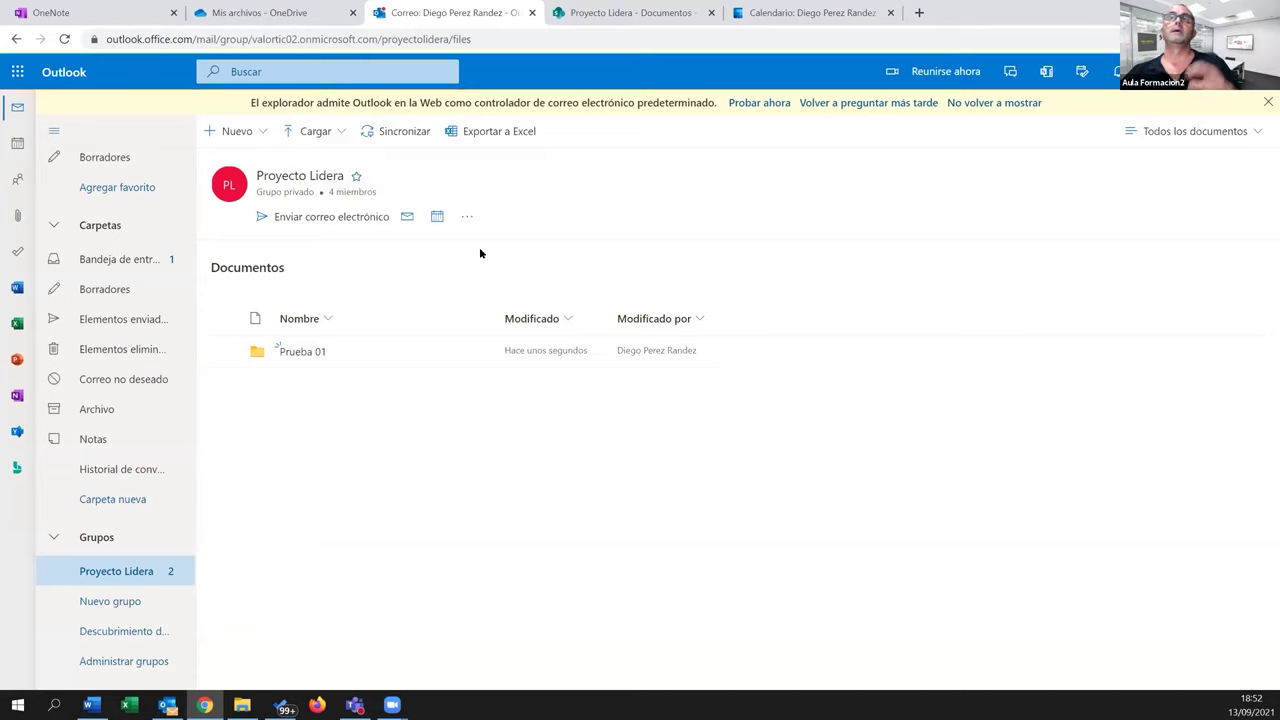
{"action": "left_click", "coordinate": [466, 216]}
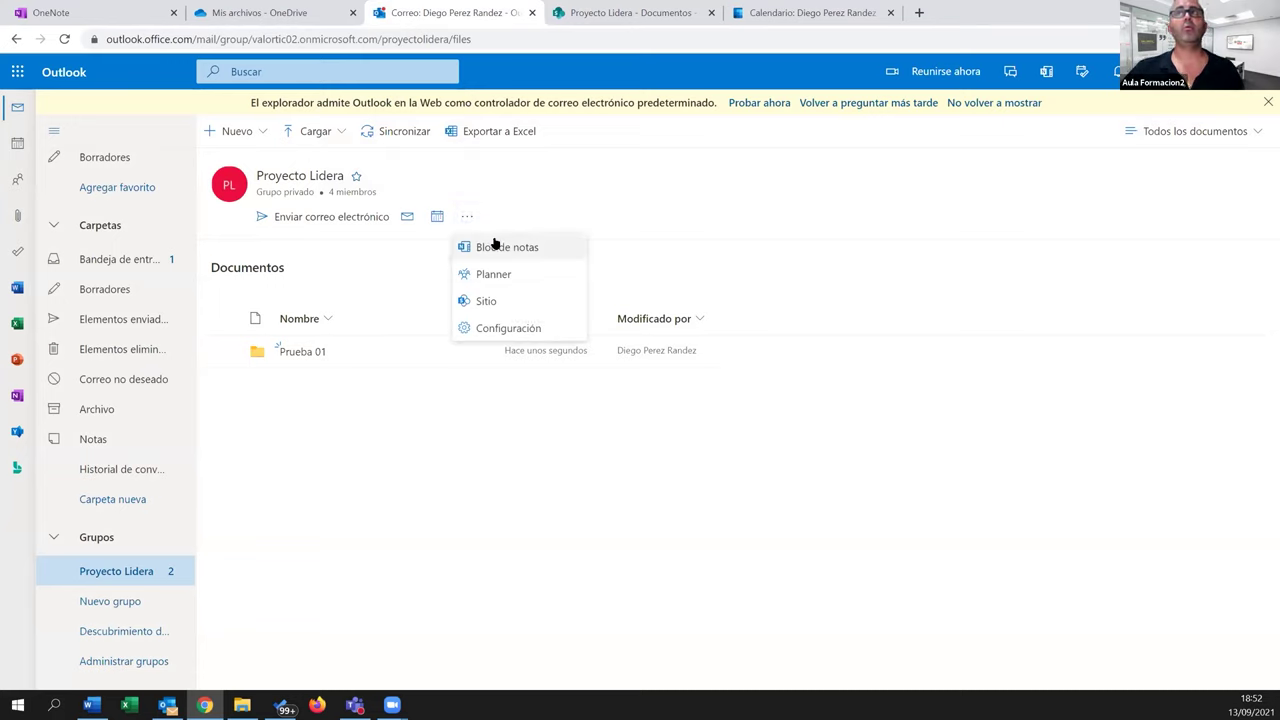
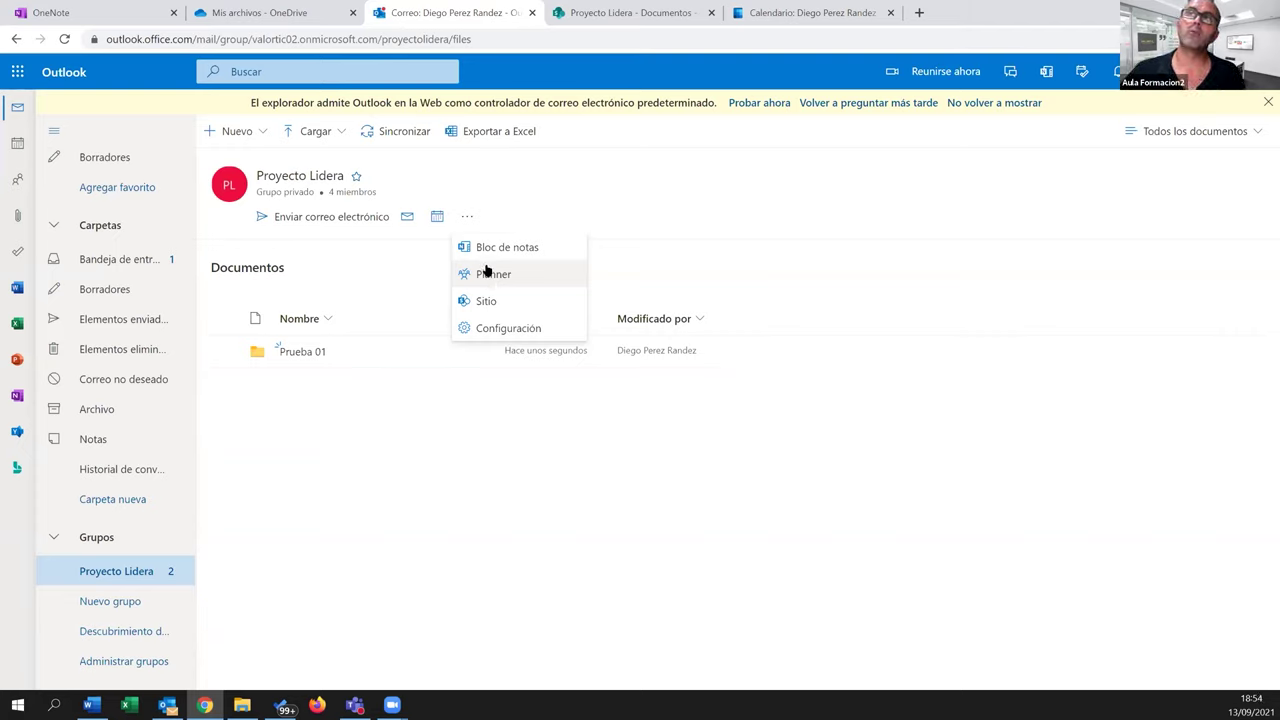
From the Proyecto Lidera group's '...' menu, open Planner in a new tab
{"action": "left_click", "coordinate": [493, 276]}
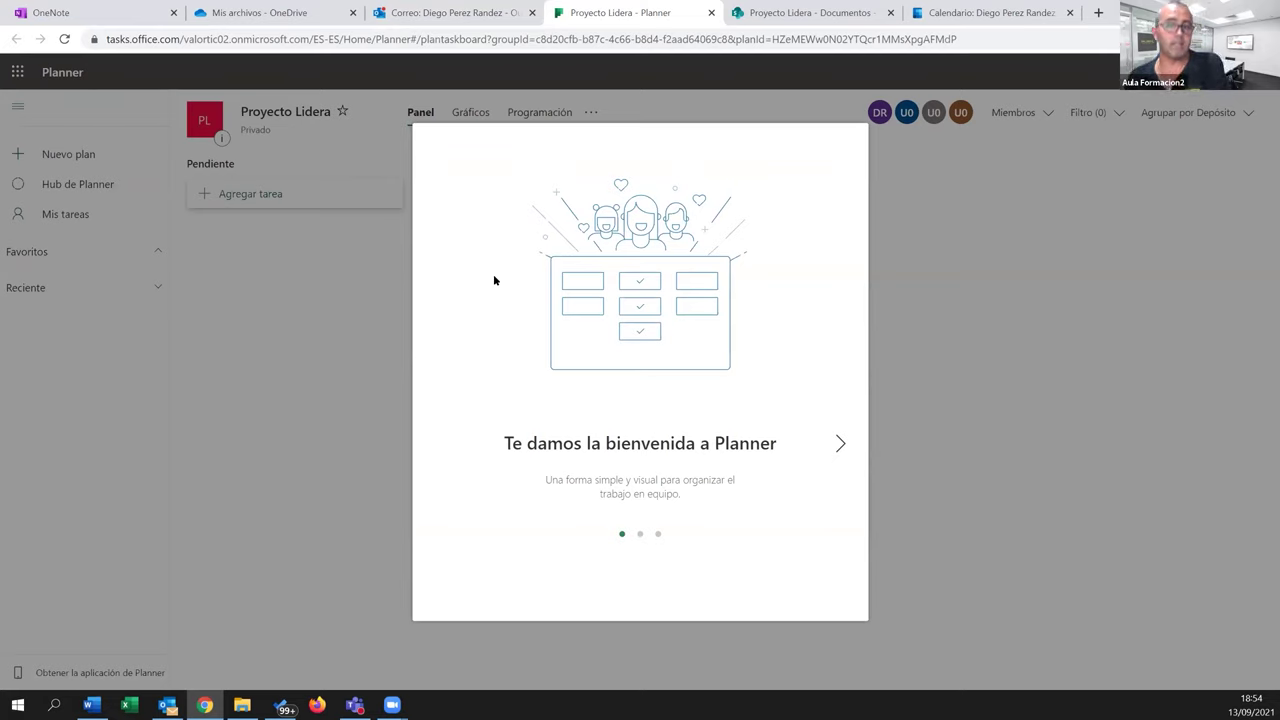
Finish the Planner welcome tour, dismiss the '¡Pruébalo!' tip and close the Planner tab
{"action": "left_click", "coordinate": [841, 446]}
{"action": "left_click", "coordinate": [842, 446]}
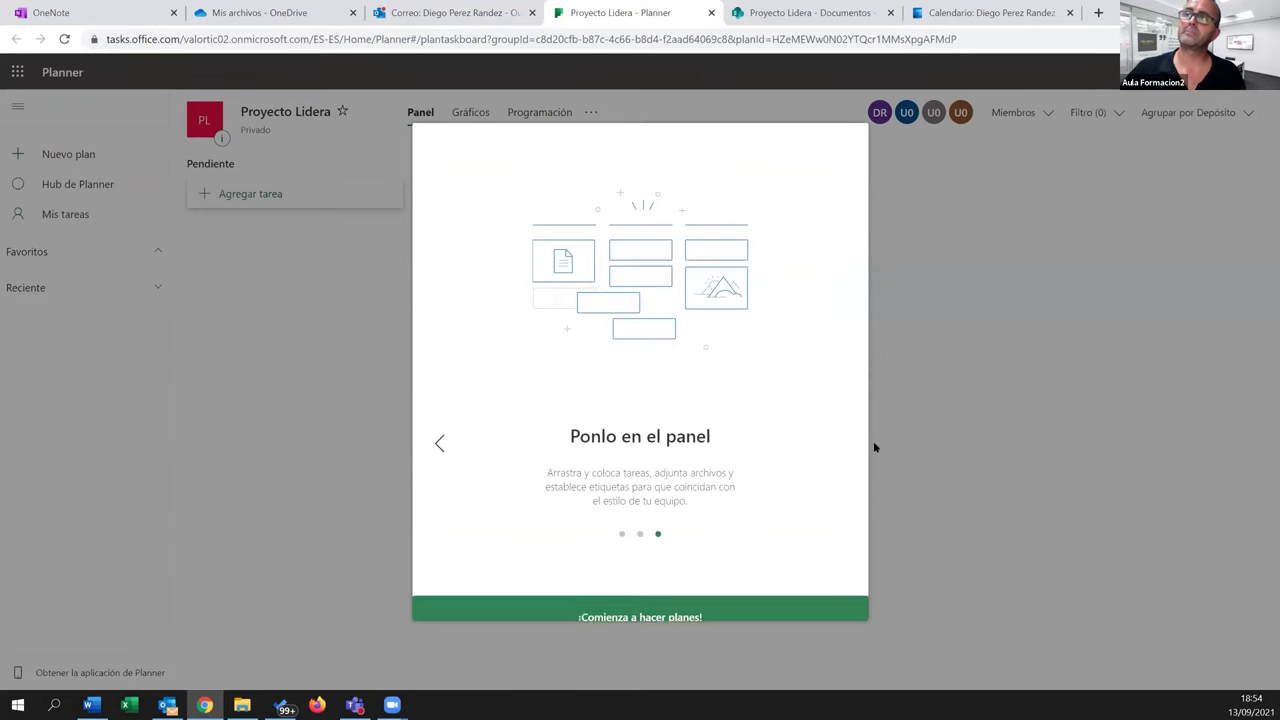
{"action": "left_click", "coordinate": [703, 601]}
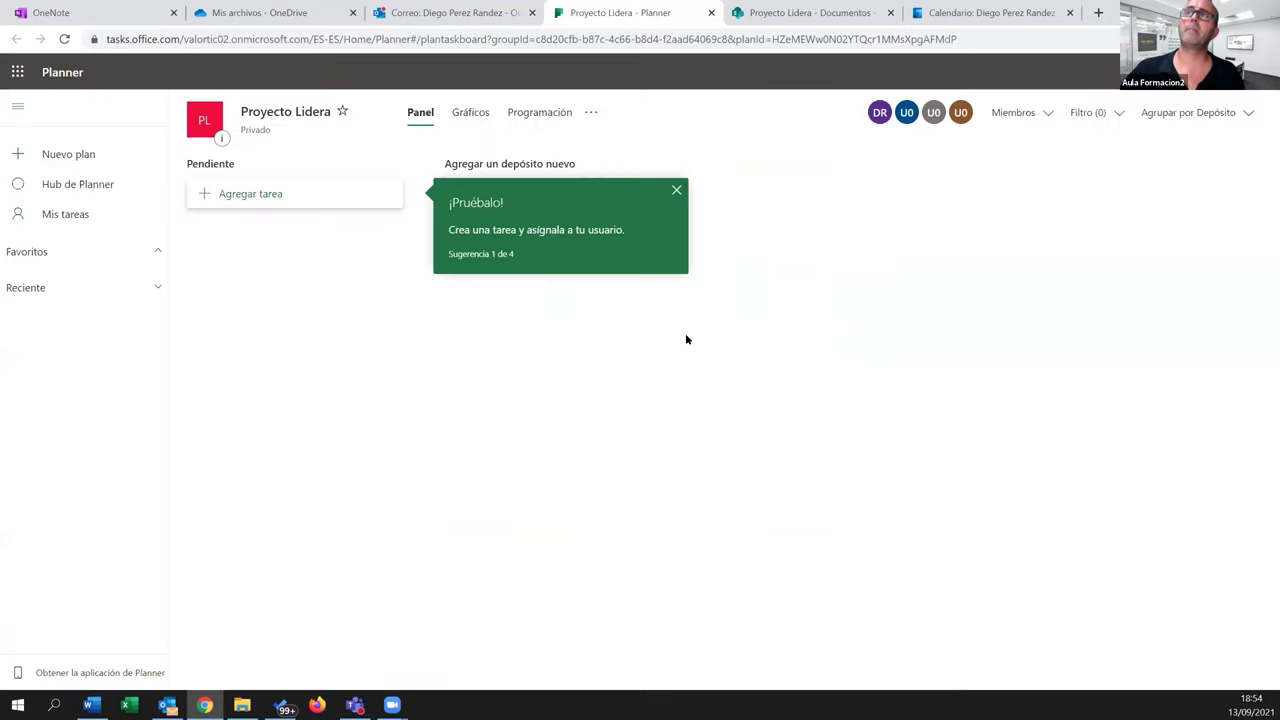
{"action": "left_click", "coordinate": [676, 192]}
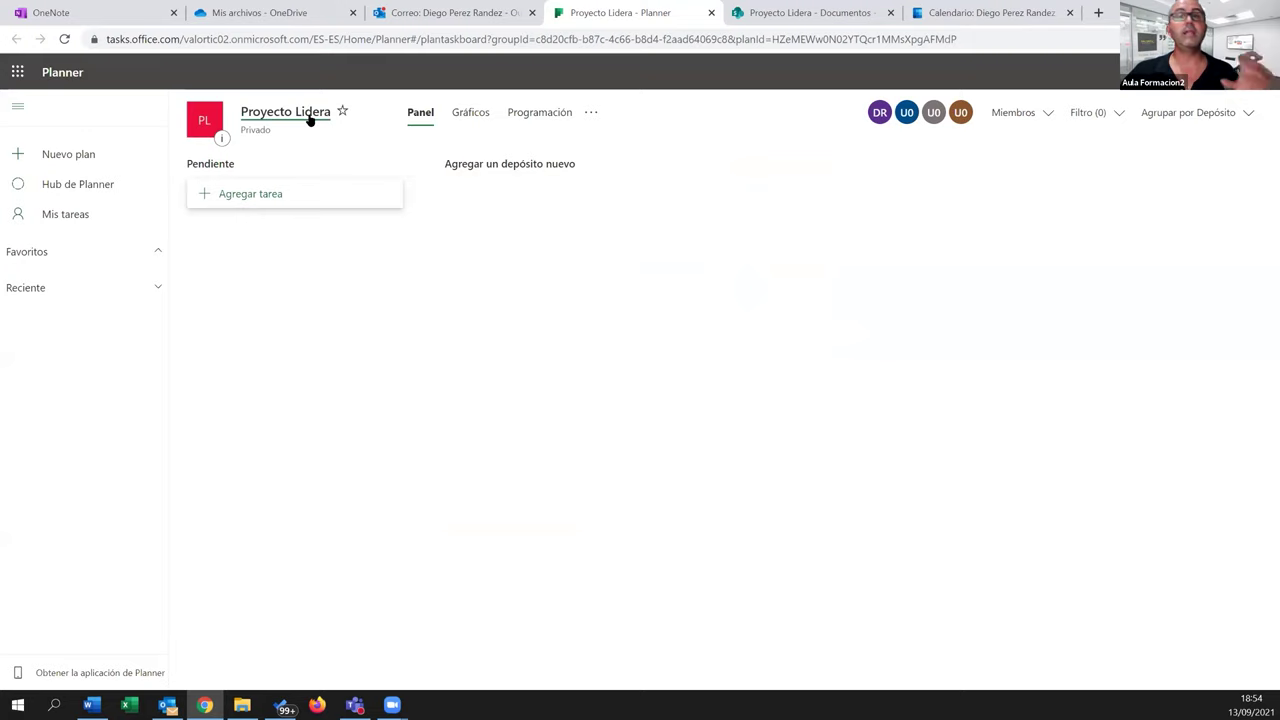
{"action": "left_click", "coordinate": [711, 13]}
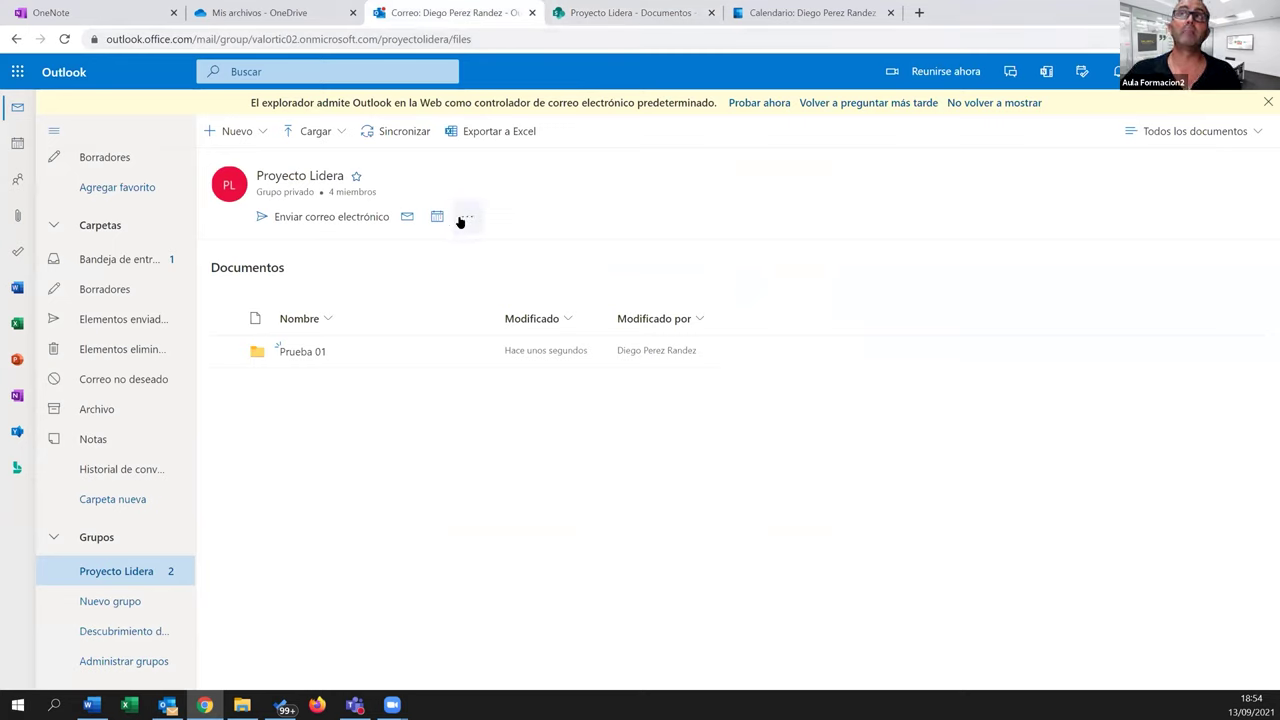
Switch to the OneNote tab and show the full list of Office 365 apps
{"action": "left_click", "coordinate": [466, 217]}
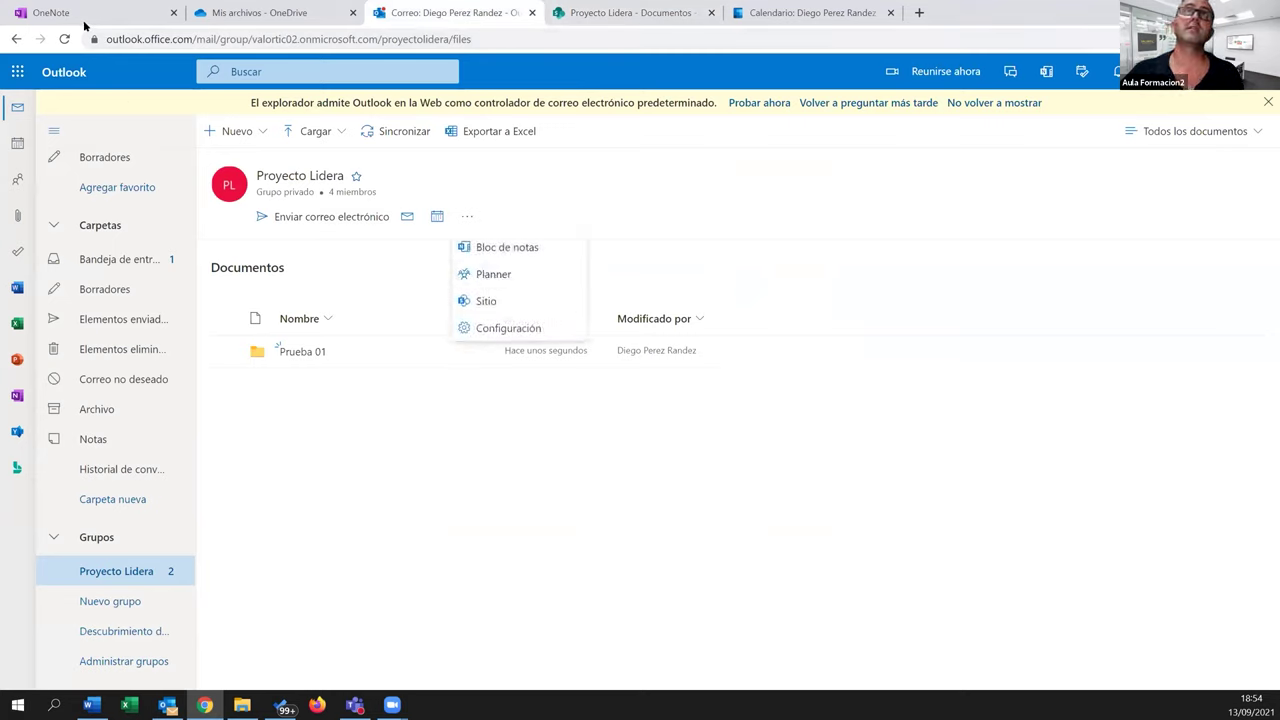
{"action": "left_click", "coordinate": [82, 15]}
{"action": "left_click", "coordinate": [17, 667]}
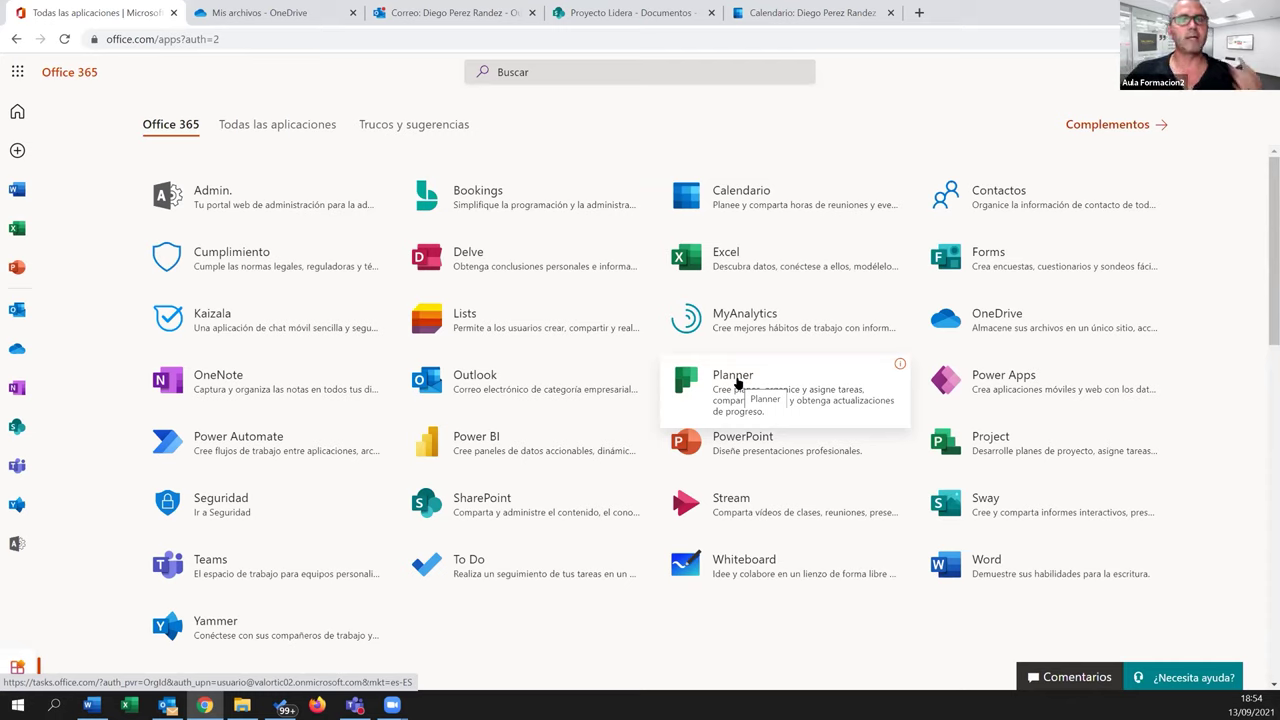
Launch Planner, open the Proyecto Lidera plan and dismiss the '¡Pruébalo!' tip
{"action": "left_click", "coordinate": [733, 381]}
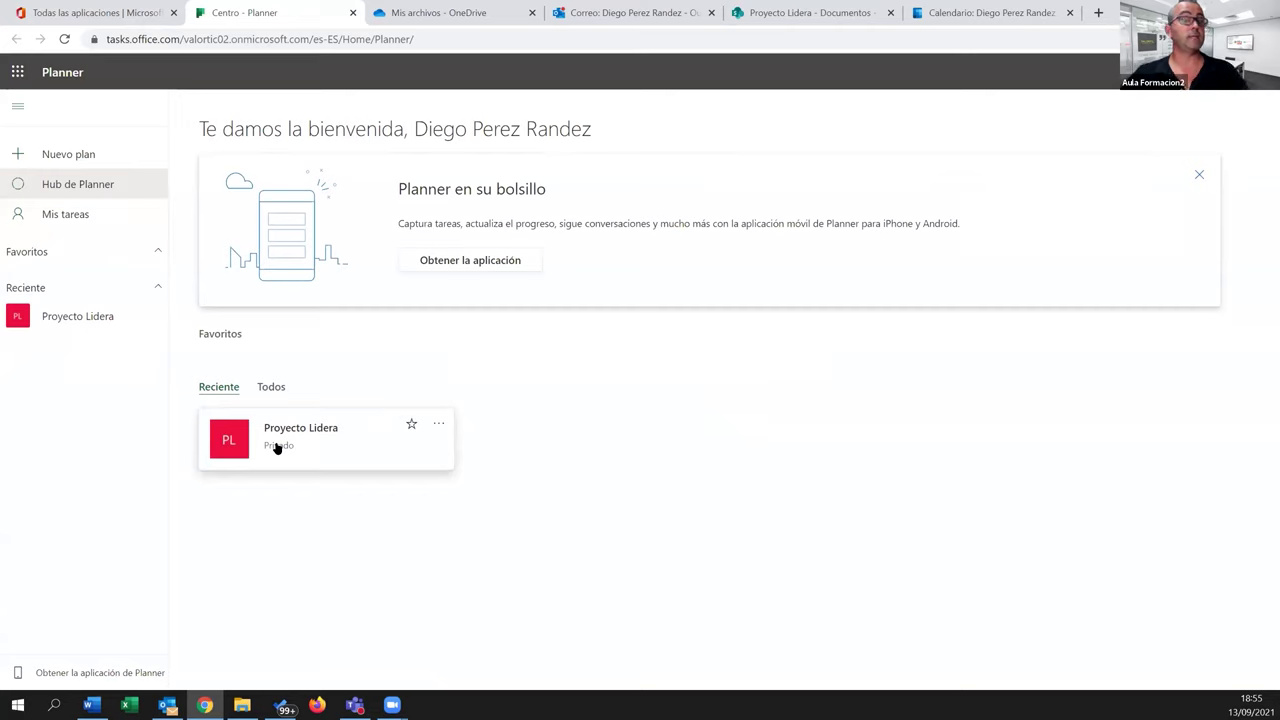
{"action": "left_click", "coordinate": [283, 440]}
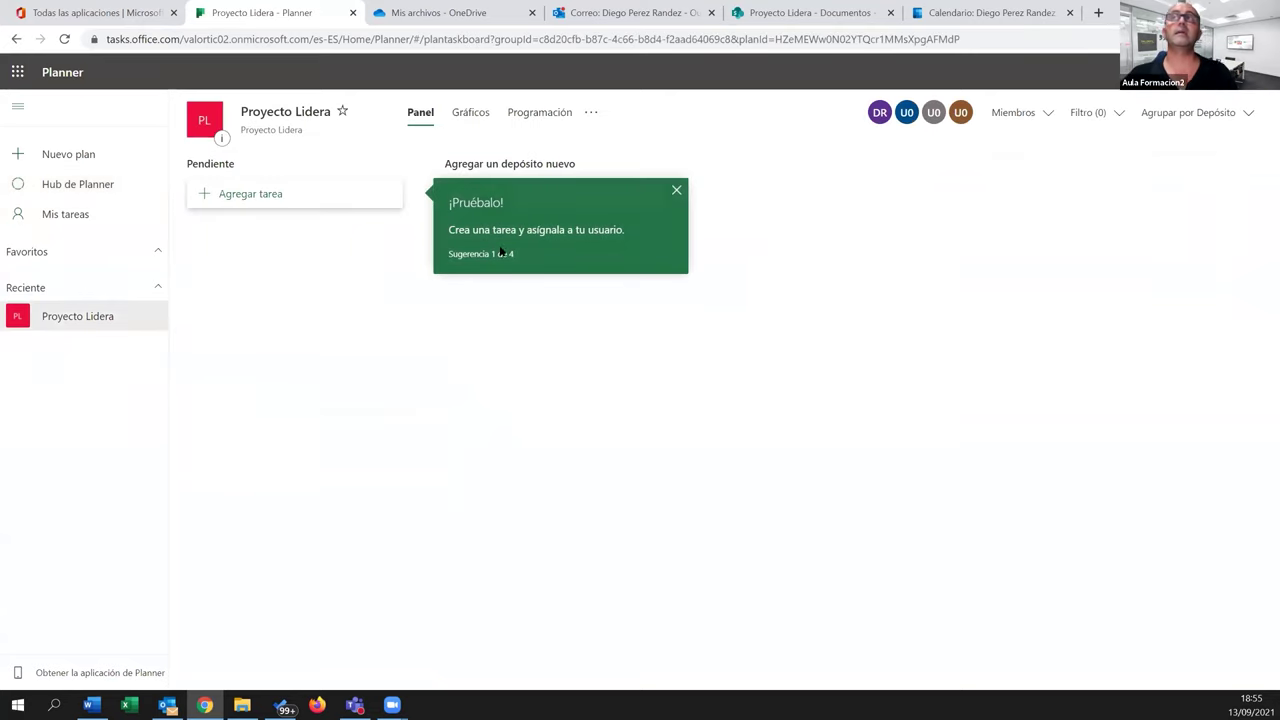
{"action": "left_click", "coordinate": [673, 191]}
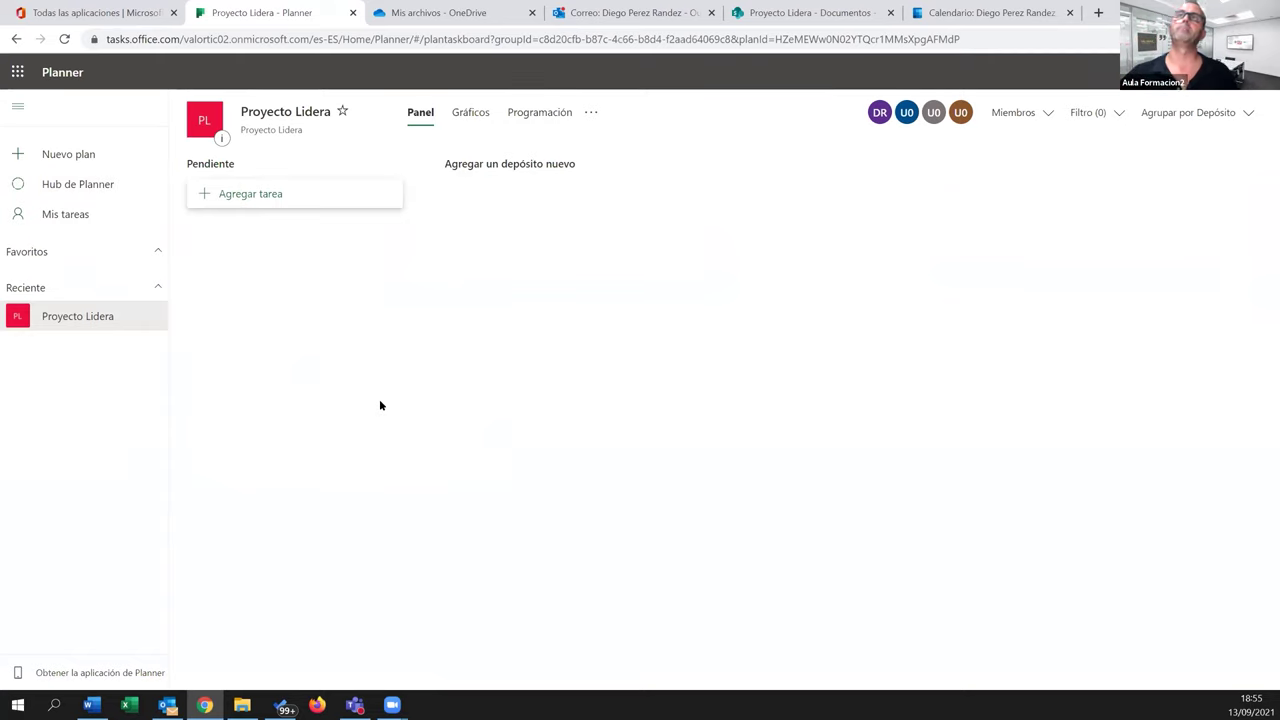
Rename the Pendiente bucket to Ingeniería
{"action": "left_click", "coordinate": [226, 164]}
{"action": "double_click", "coordinate": [226, 164]}
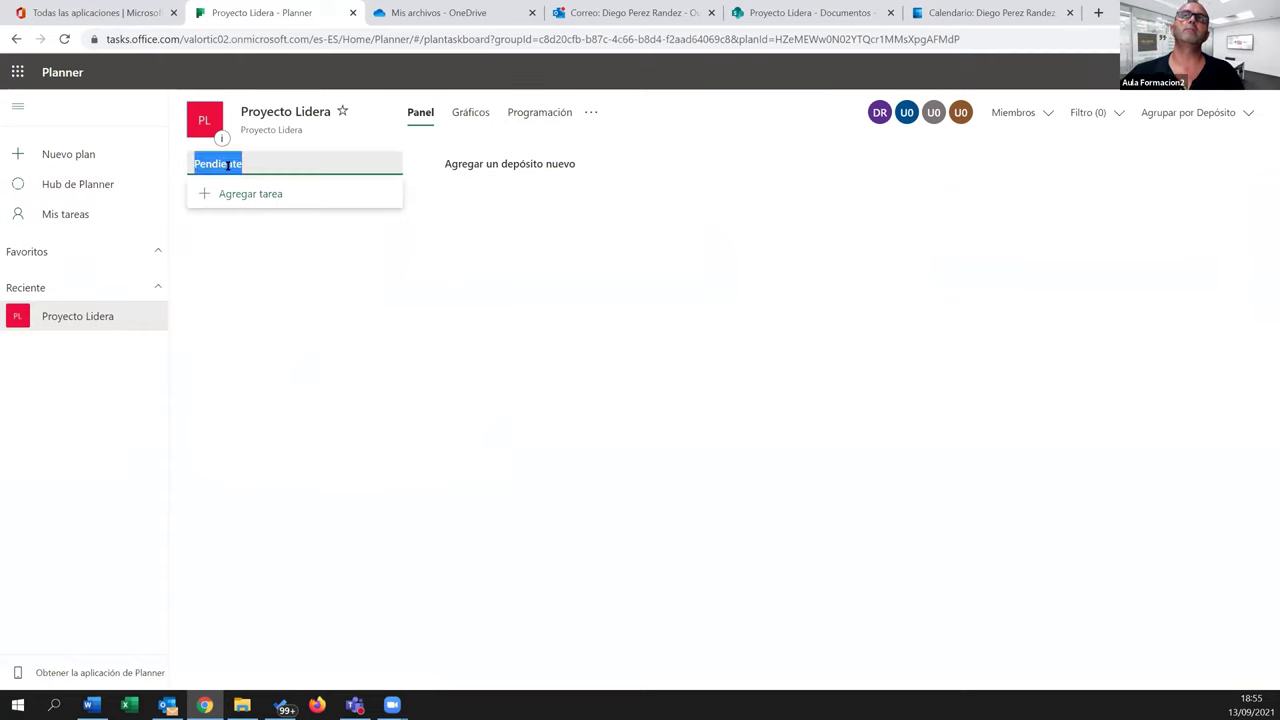
{"action": "type", "text": "Ingeniería"}
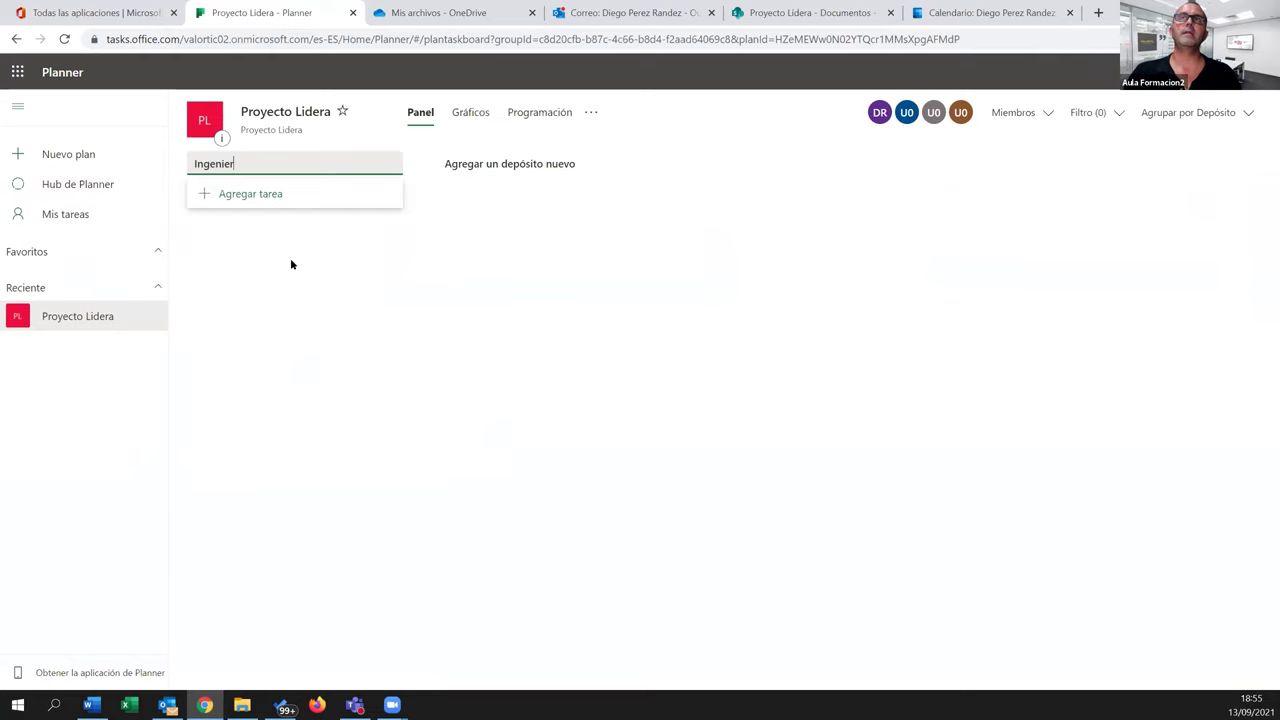
{"action": "key", "text": "Return"}
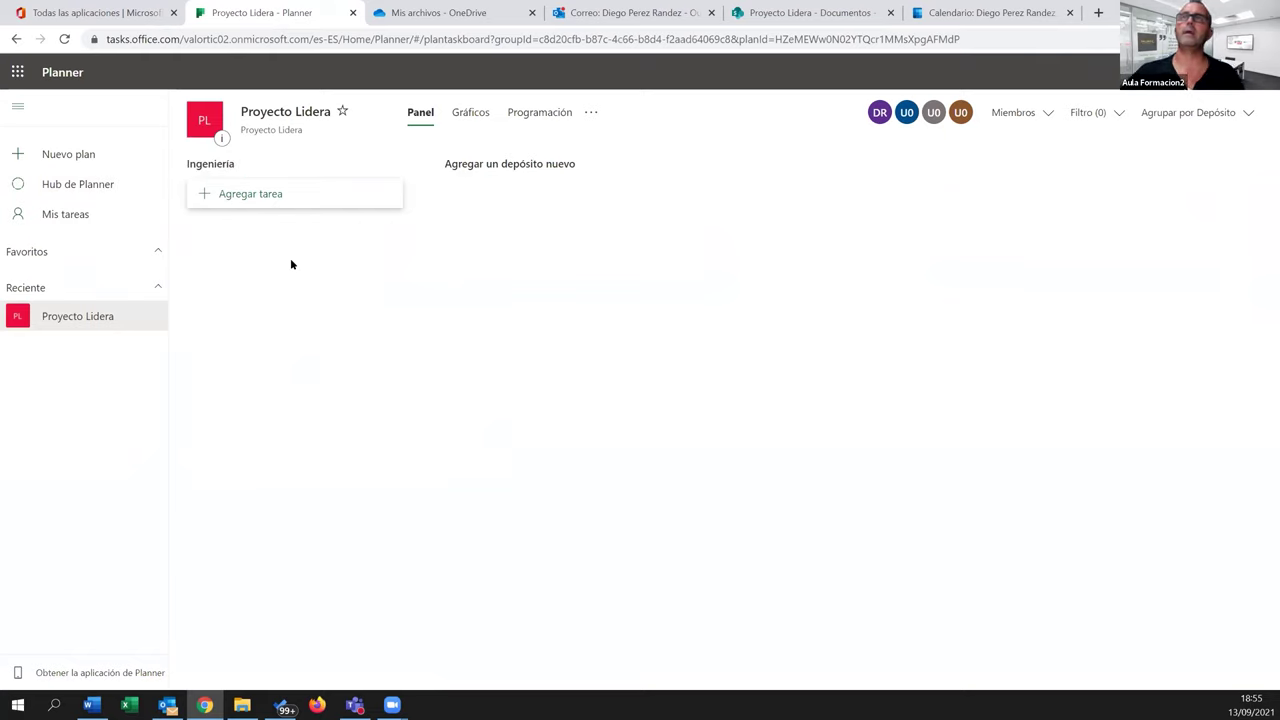
Add two new buckets named Administración and Servicios
{"action": "left_click", "coordinate": [458, 165]}
{"action": "type", "text": "Administración"}
{"action": "key", "text": "Return"}
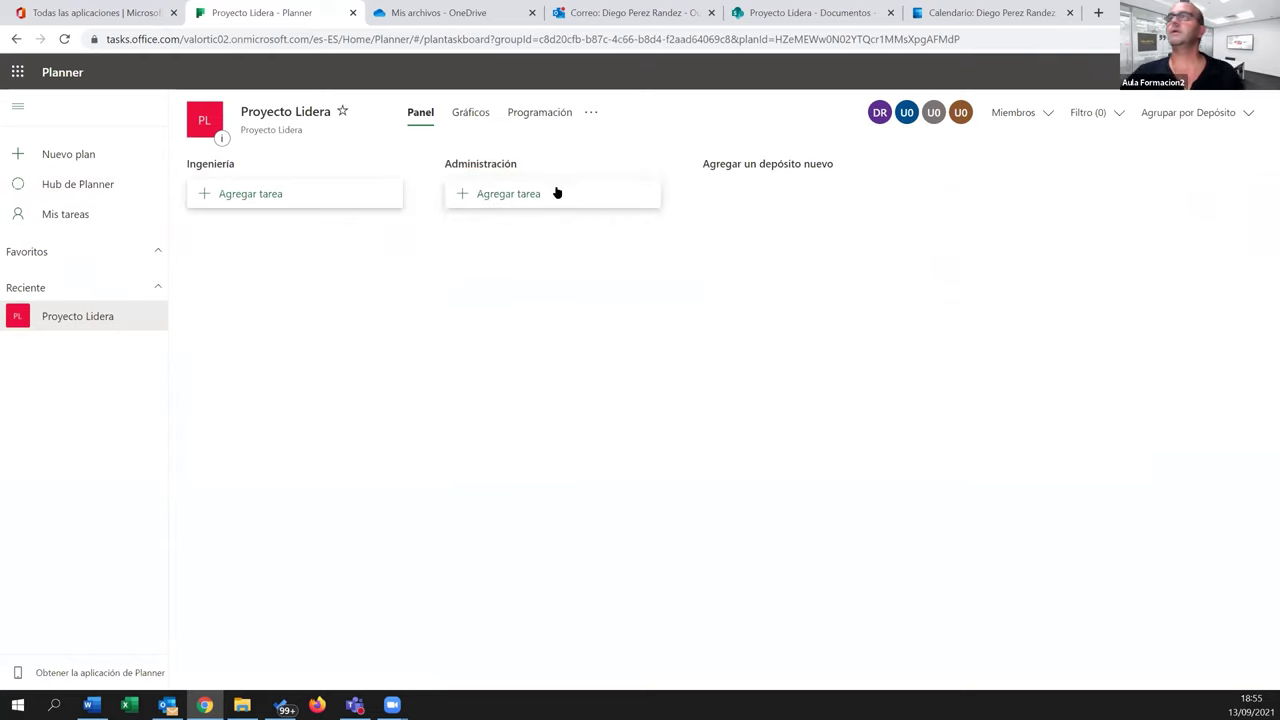
{"action": "left_click", "coordinate": [743, 171]}
{"action": "type", "text": "Servicios"}
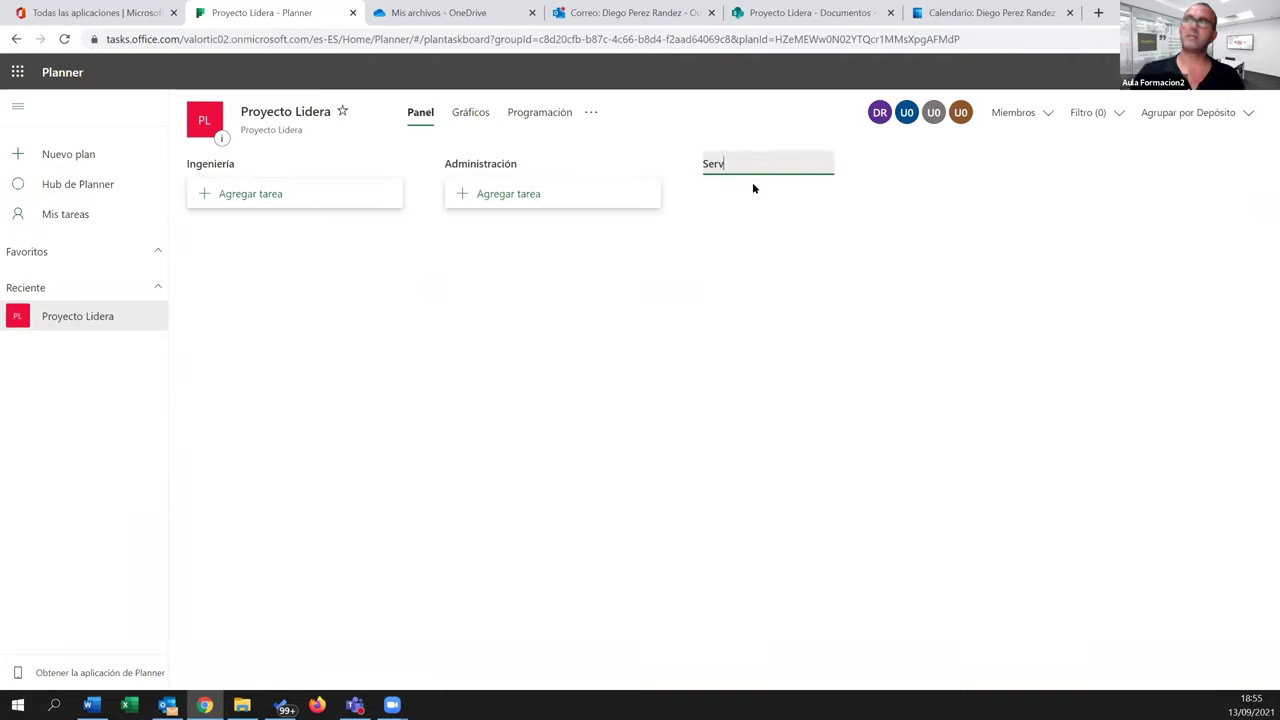
{"action": "key", "text": "Return"}
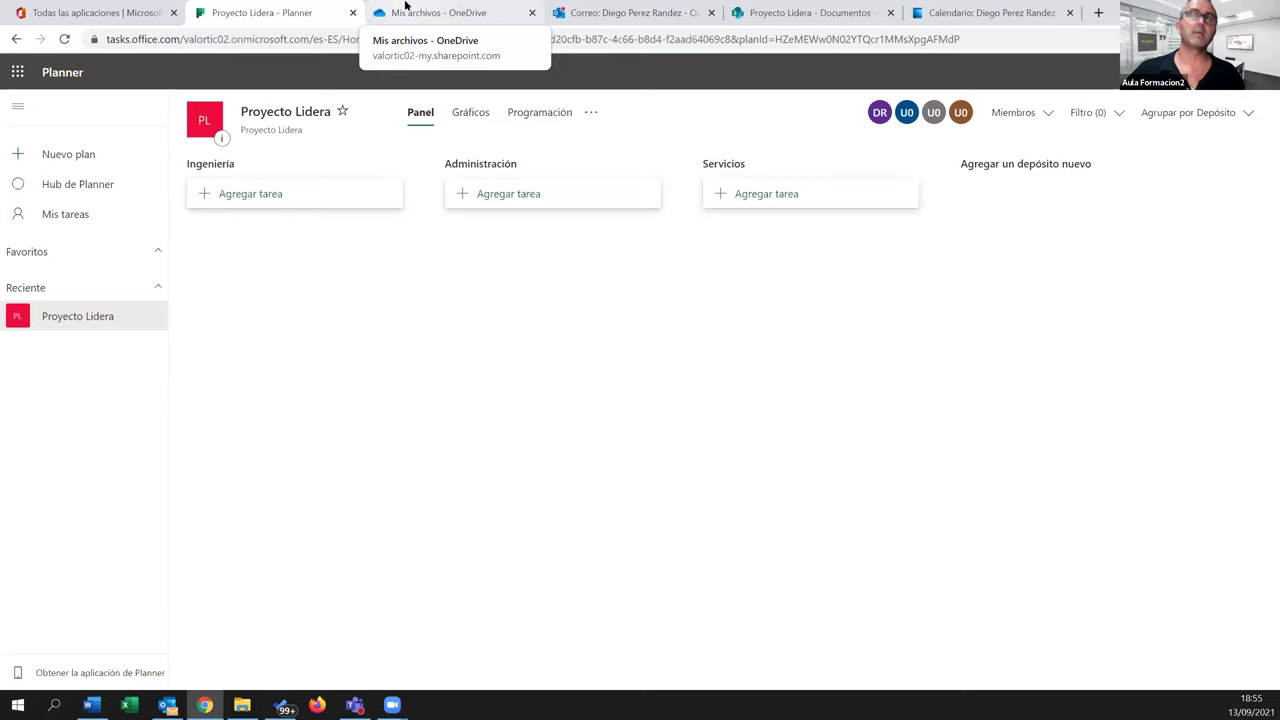
Add Revisar los planos de cimentación, Analizar las tensiones and Verificar el cableado to Ingeniería
{"action": "left_click", "coordinate": [249, 196]}
{"action": "type", "text": "Rev"}
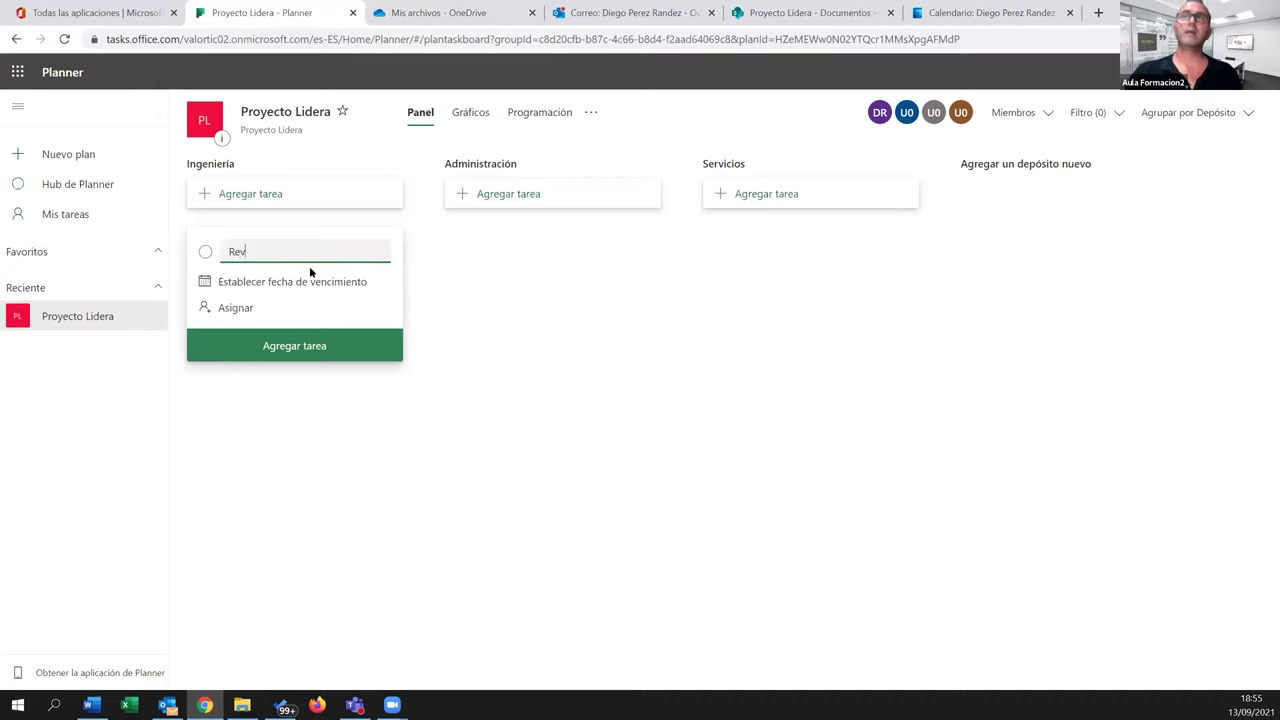
{"action": "type", "text": "isar los planos de ci"}
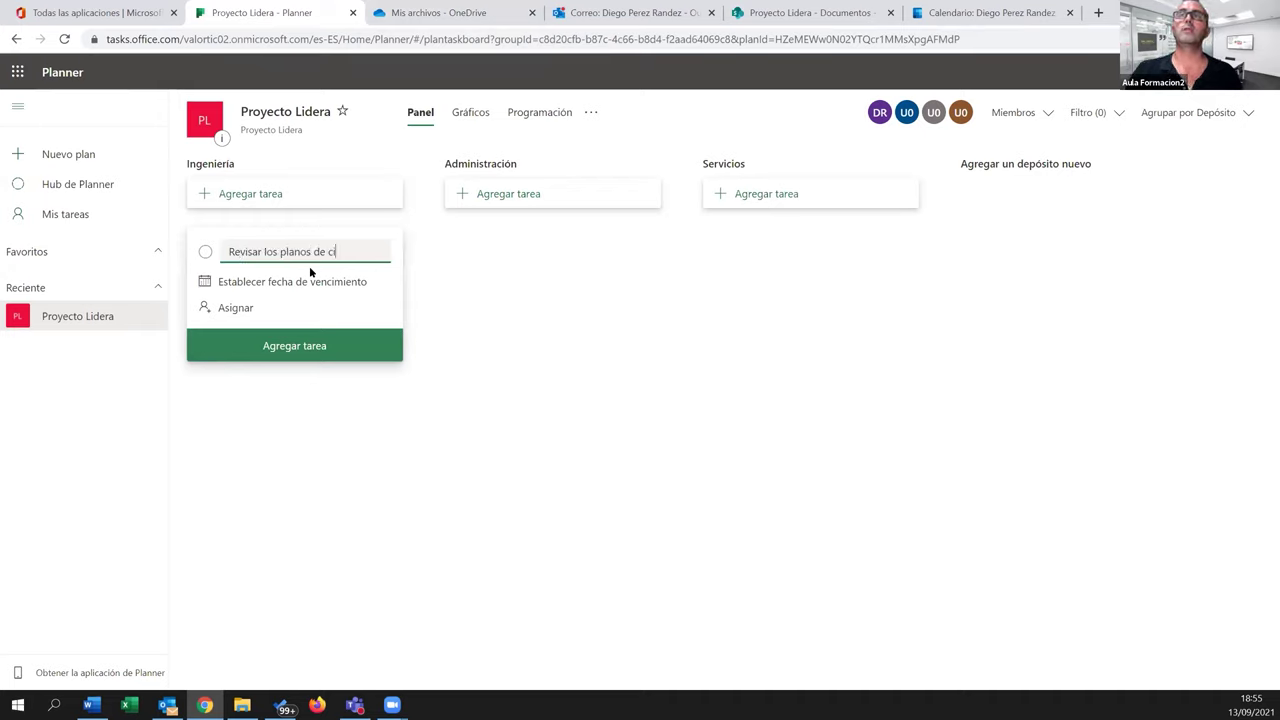
{"action": "type", "text": "mentación"}
{"action": "key", "text": "Return"}
{"action": "left_click", "coordinate": [487, 426]}
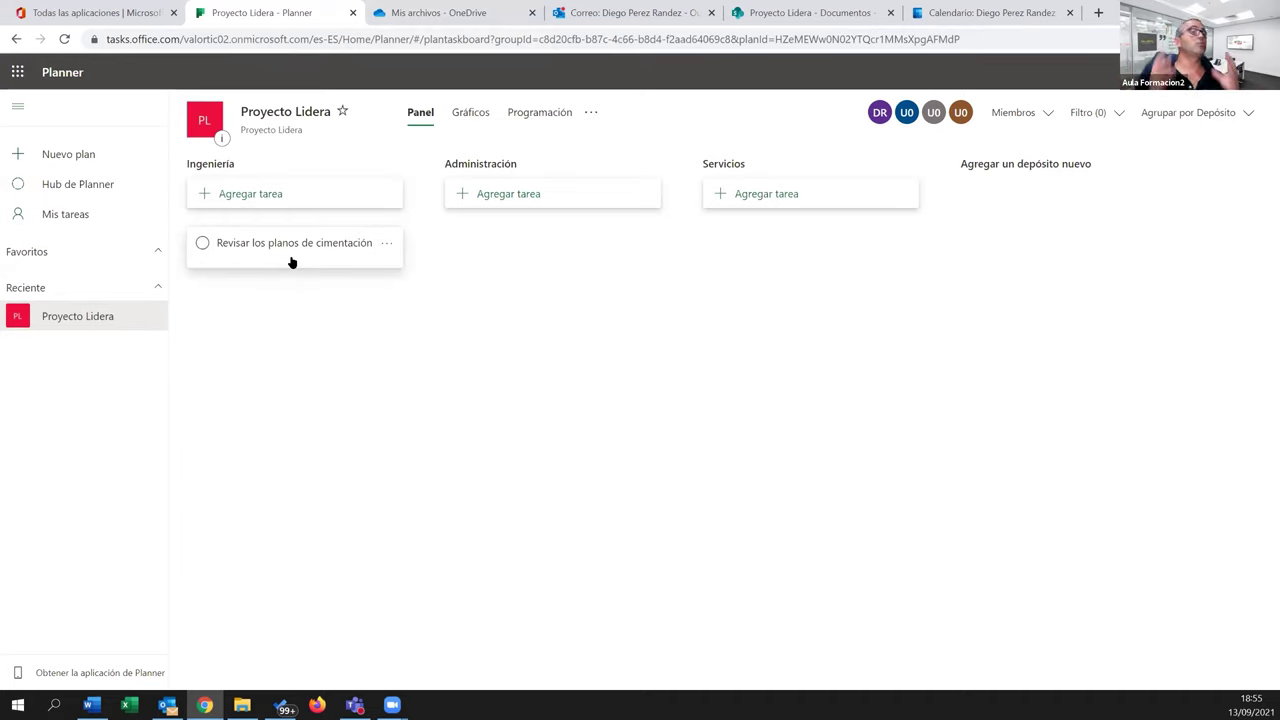
{"action": "left_click", "coordinate": [283, 196]}
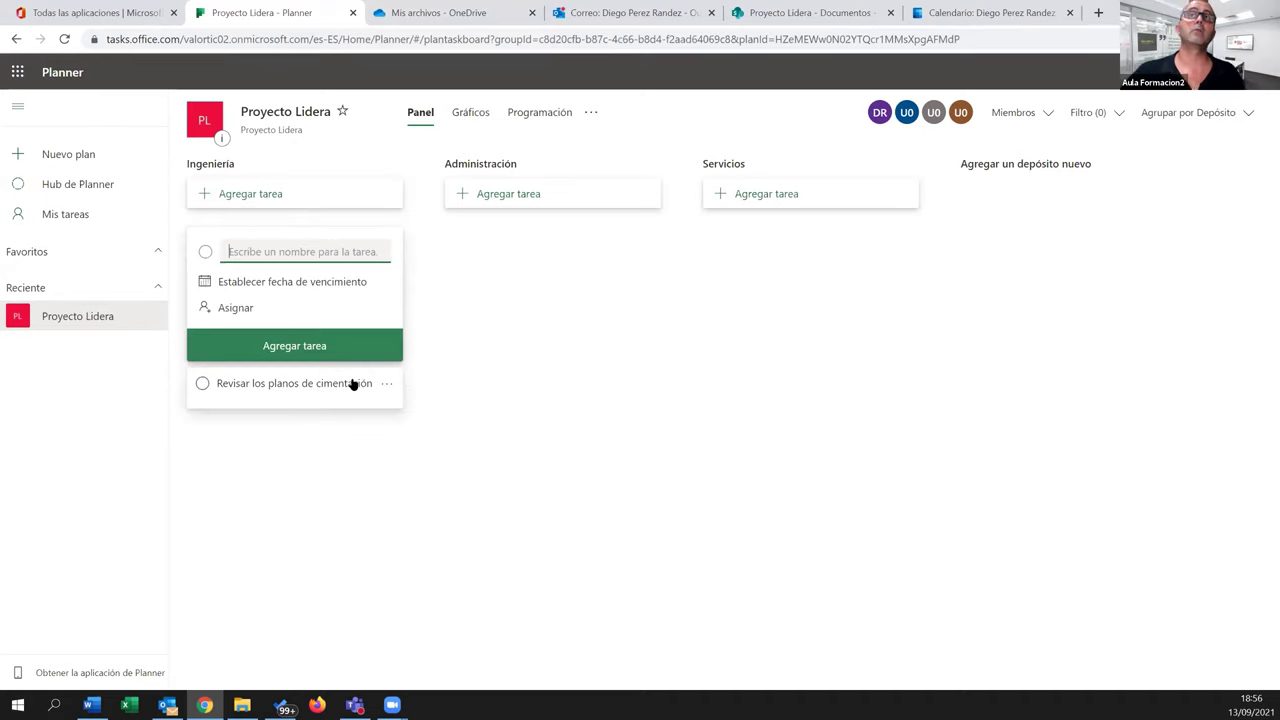
{"action": "type", "text": "Anal"}
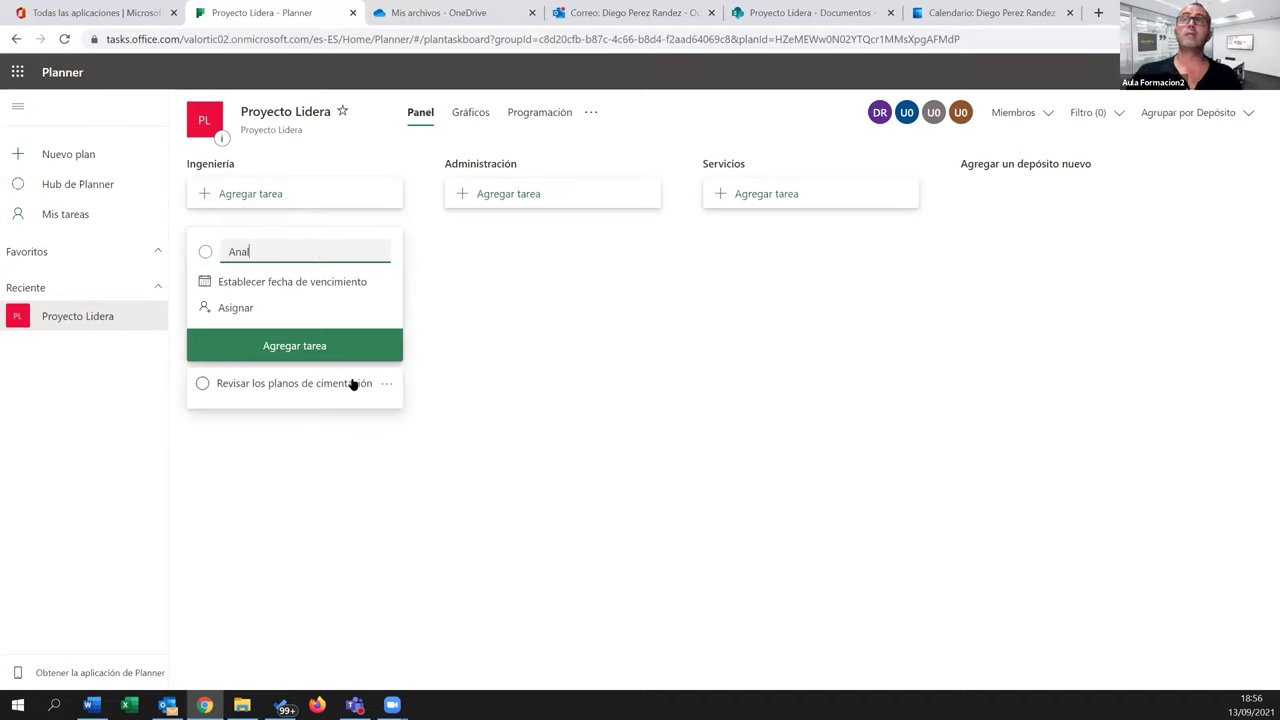
{"action": "type", "text": "izar las tensiones"}
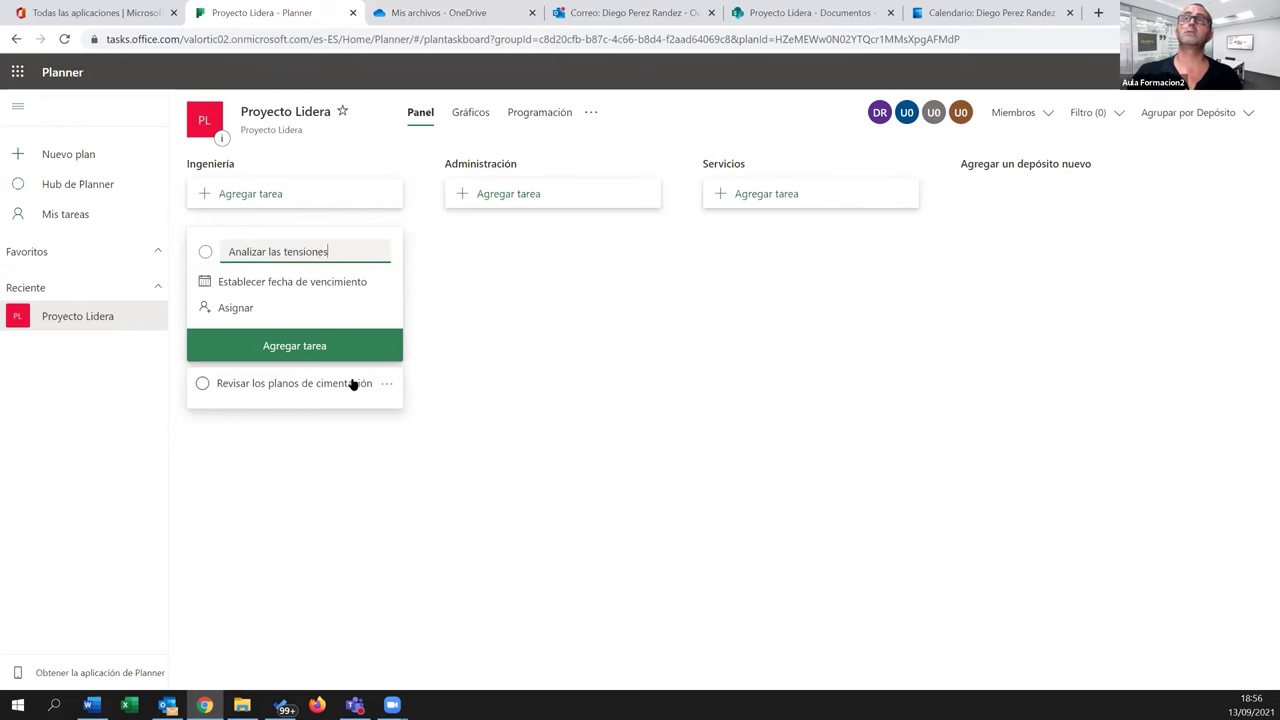
{"action": "key", "text": "Return"}
{"action": "type", "text": "Verifi"}
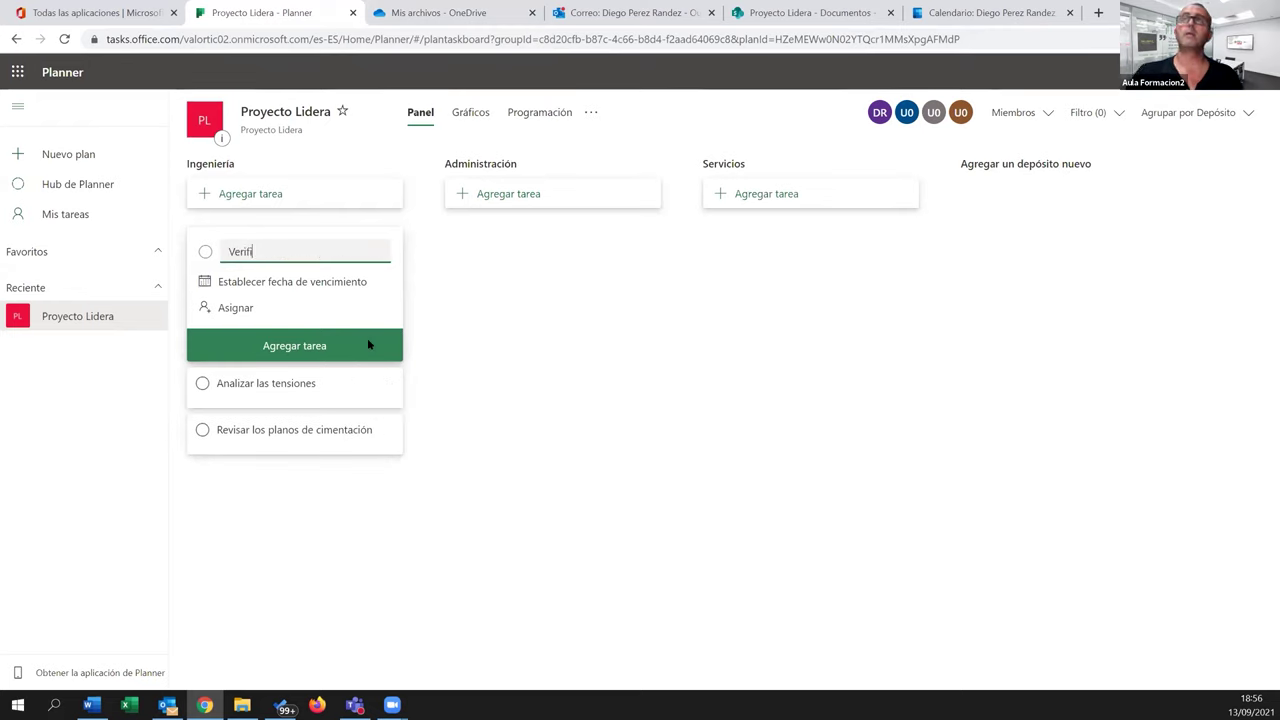
{"action": "type", "text": "car el cableado"}
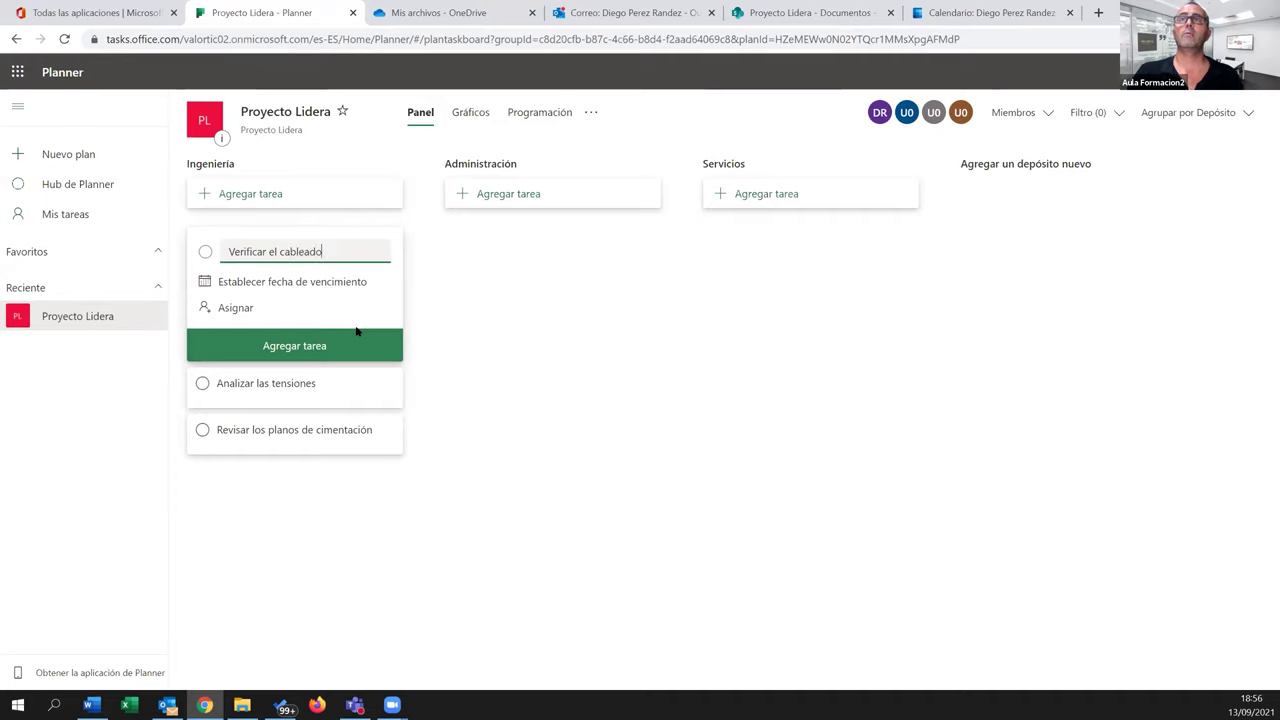
{"action": "key", "text": "Return"}
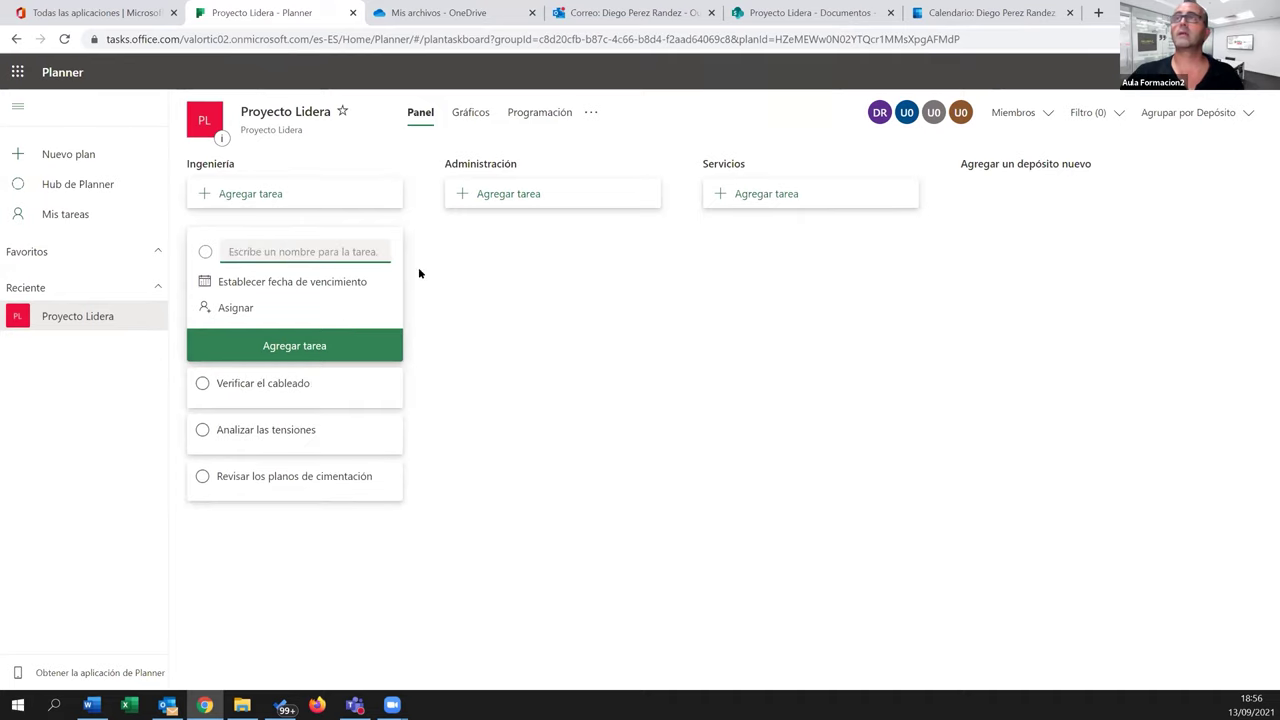
Add Pedir facturas a proveedores to Administración and Realizar limpieza almacen to Servicios
{"action": "left_click", "coordinate": [493, 201]}
{"action": "type", "text": "Pedir facturas a proveedores"}
{"action": "key", "text": "Return"}
{"action": "left_click", "coordinate": [795, 203]}
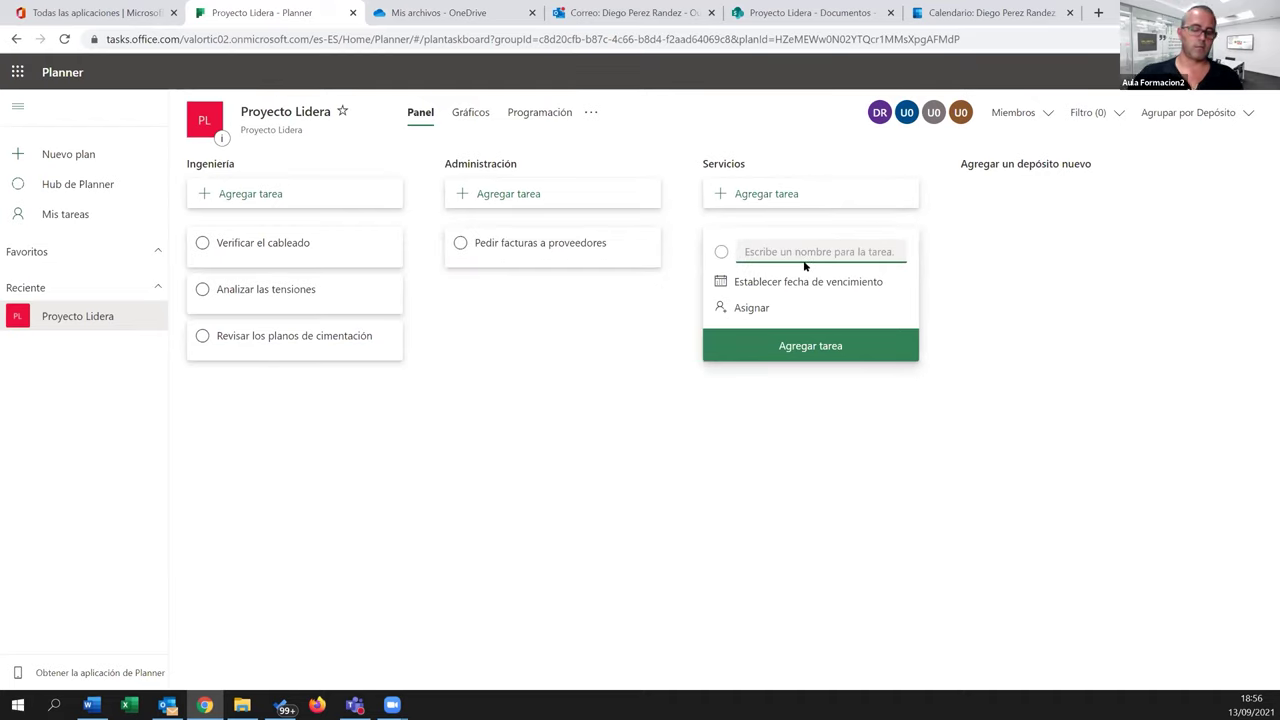
{"action": "type", "text": "Real"}
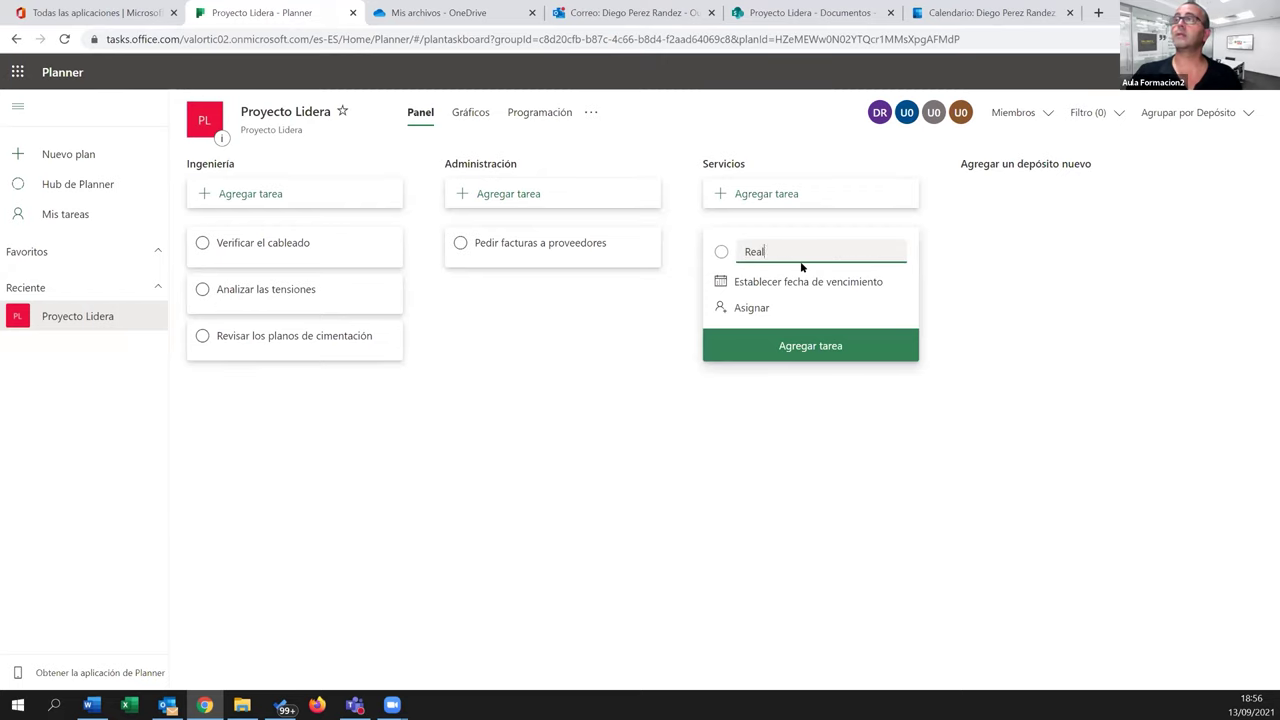
{"action": "type", "text": "izar limpieza almacen"}
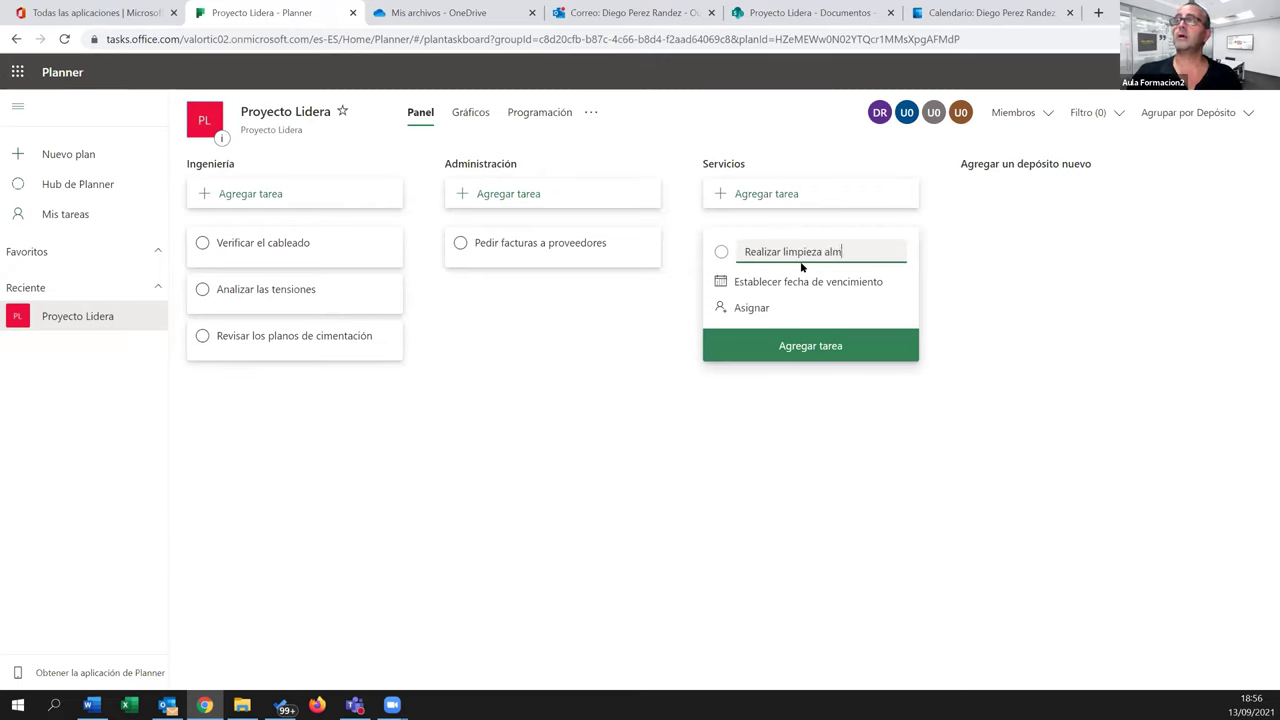
{"action": "key", "text": "Return"}
{"action": "left_click", "coordinate": [482, 454]}
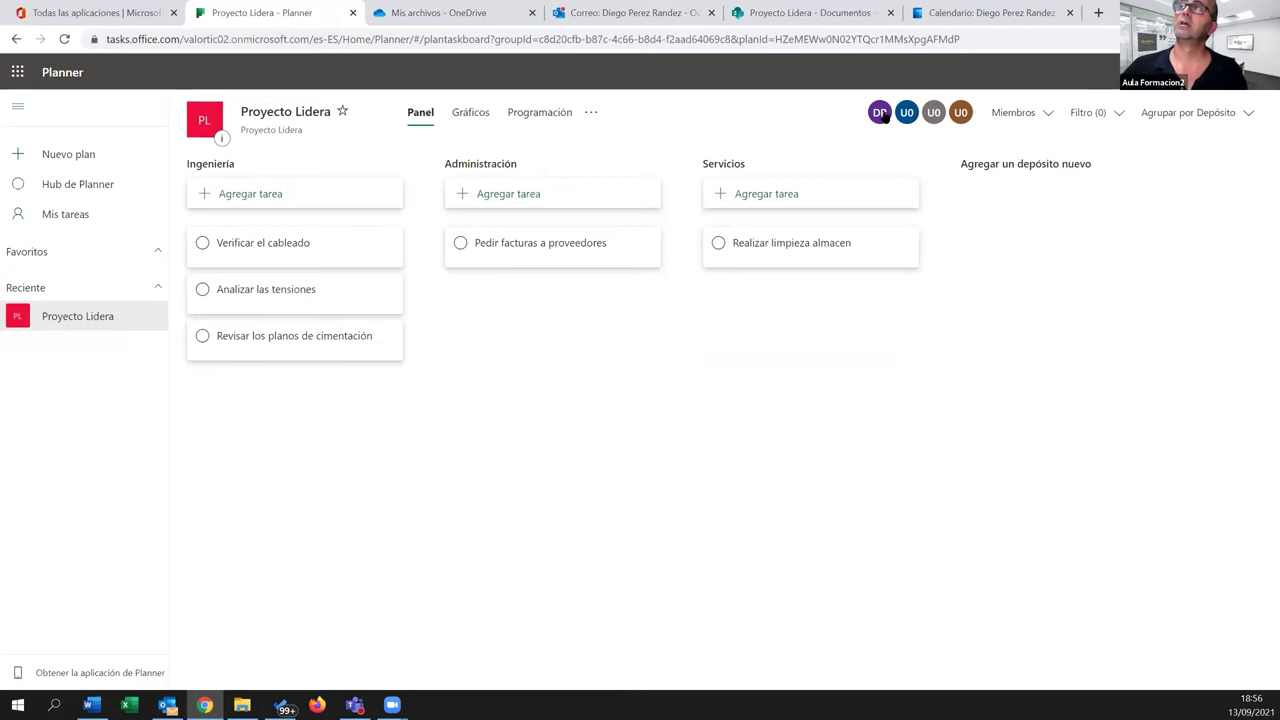
{"action": "left_click", "coordinate": [1047, 113]}
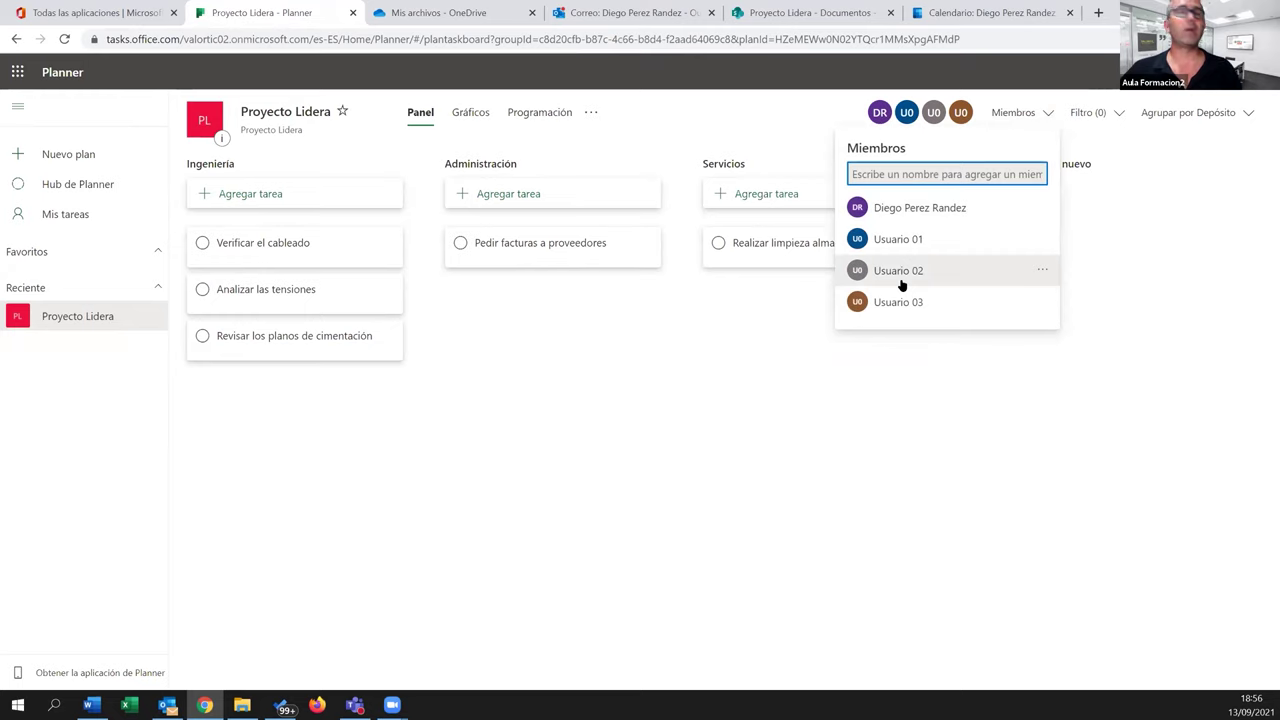
{"action": "type", "text": "Usuario"}
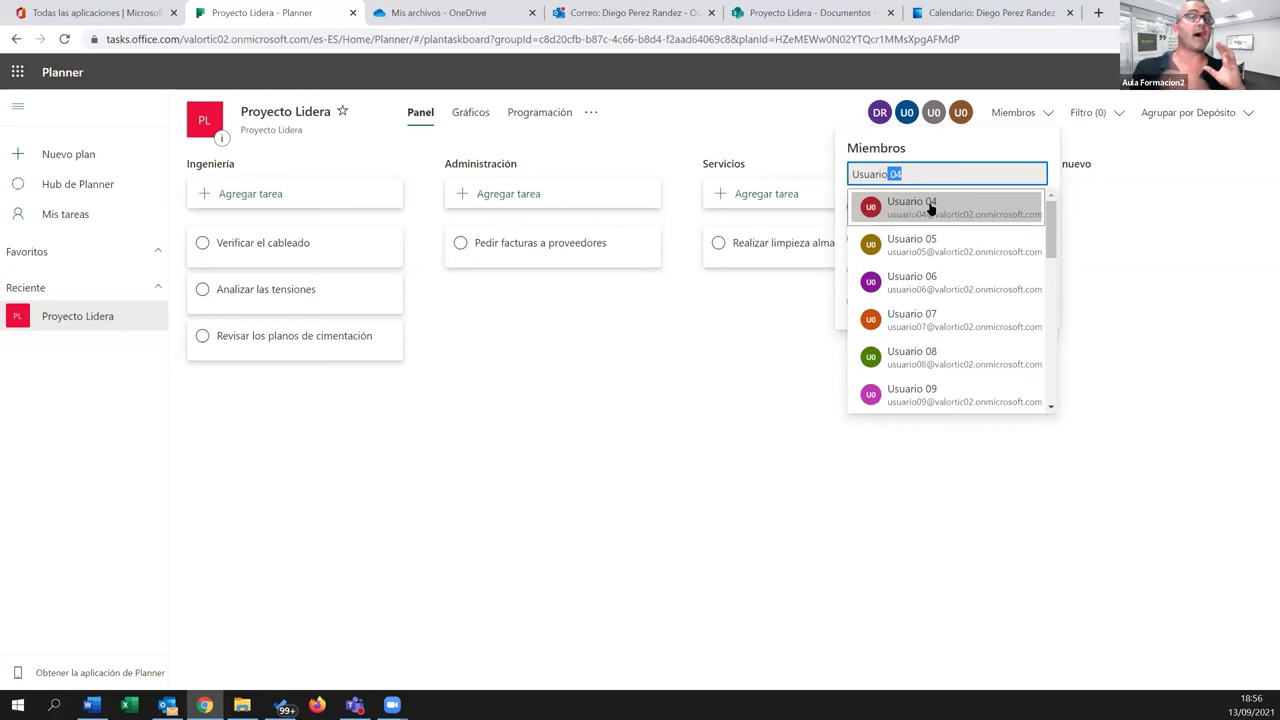
{"action": "left_click", "coordinate": [812, 330]}
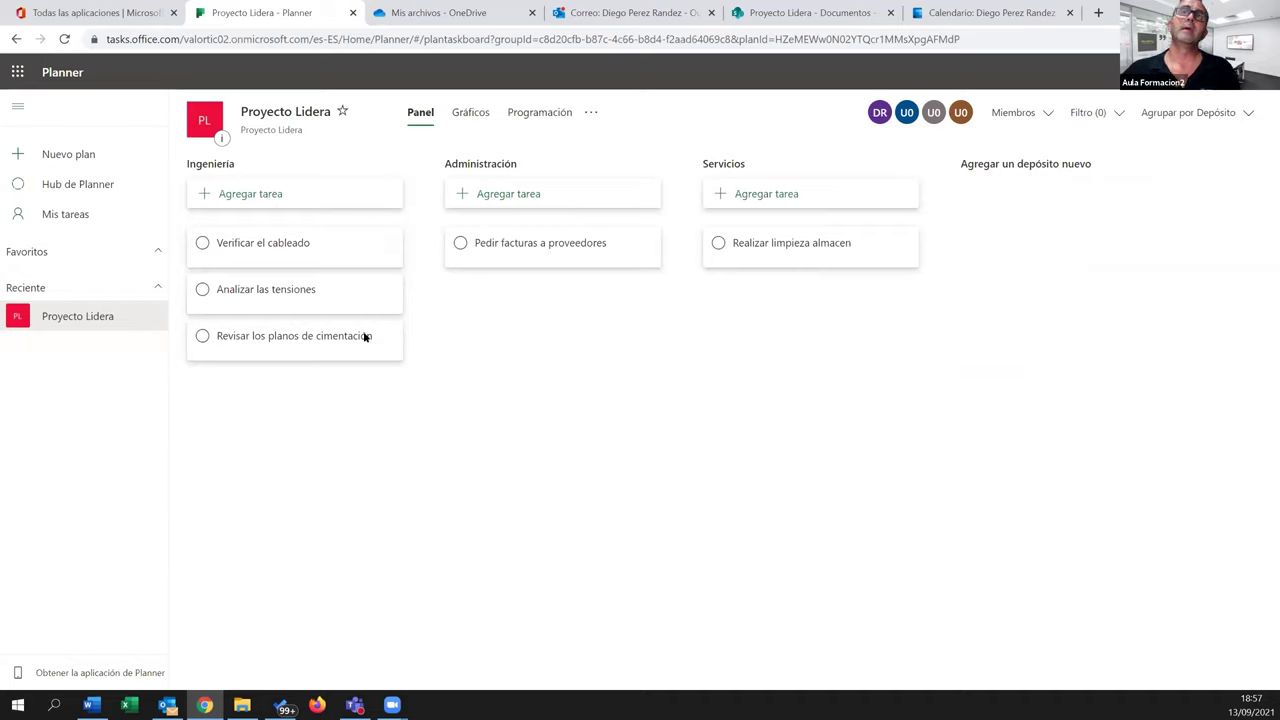
Open Verificar el cableado, assign it to yourself and tag it with the Rojo label
{"action": "left_click", "coordinate": [313, 255]}
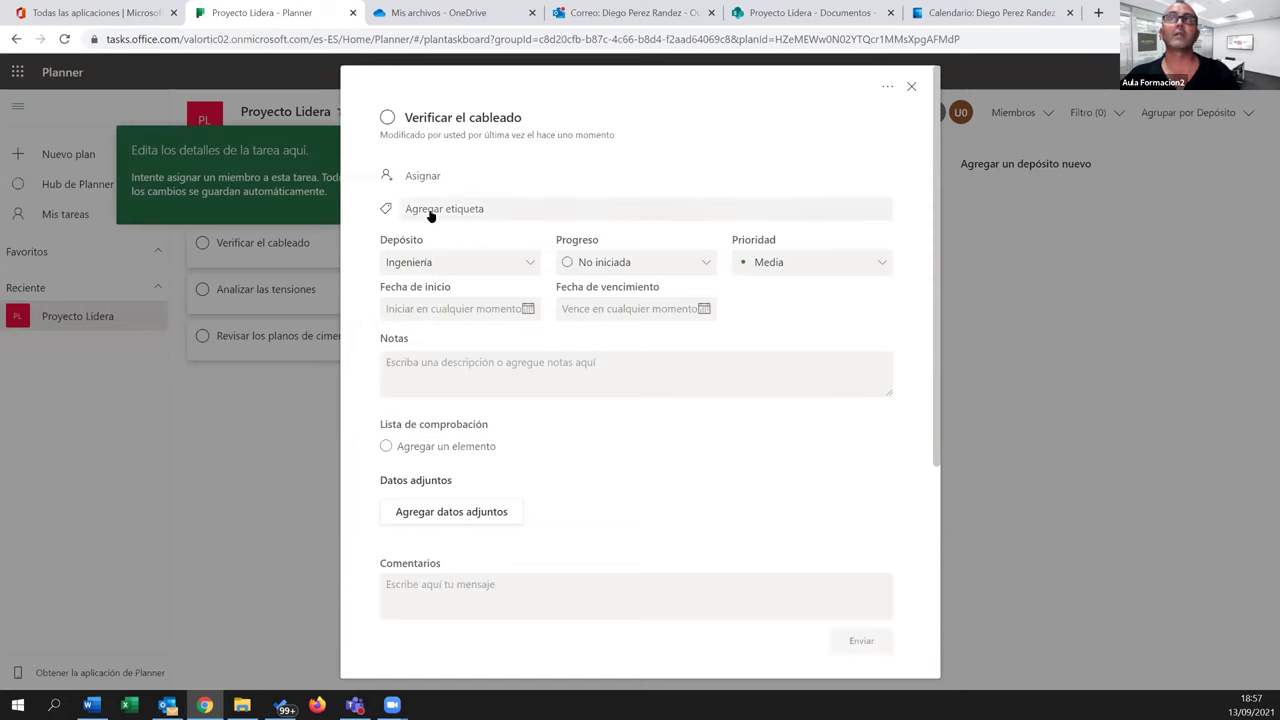
{"action": "left_click", "coordinate": [422, 177]}
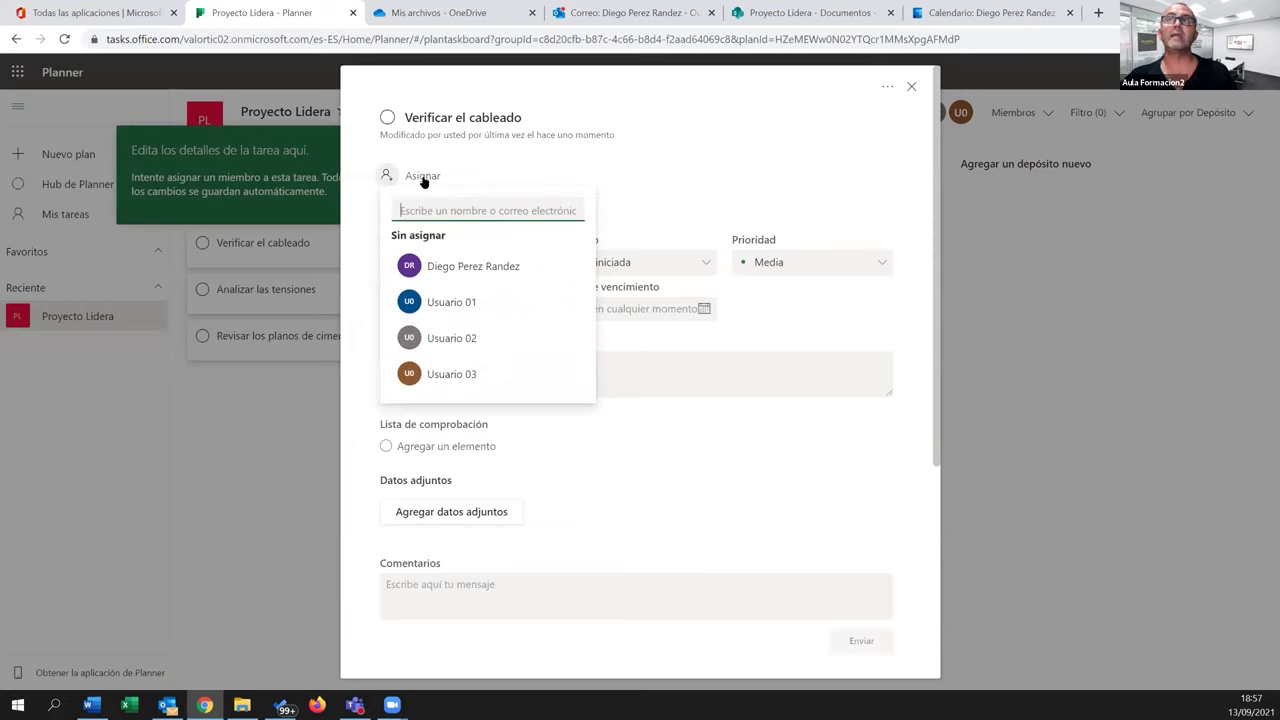
{"action": "left_click", "coordinate": [474, 266]}
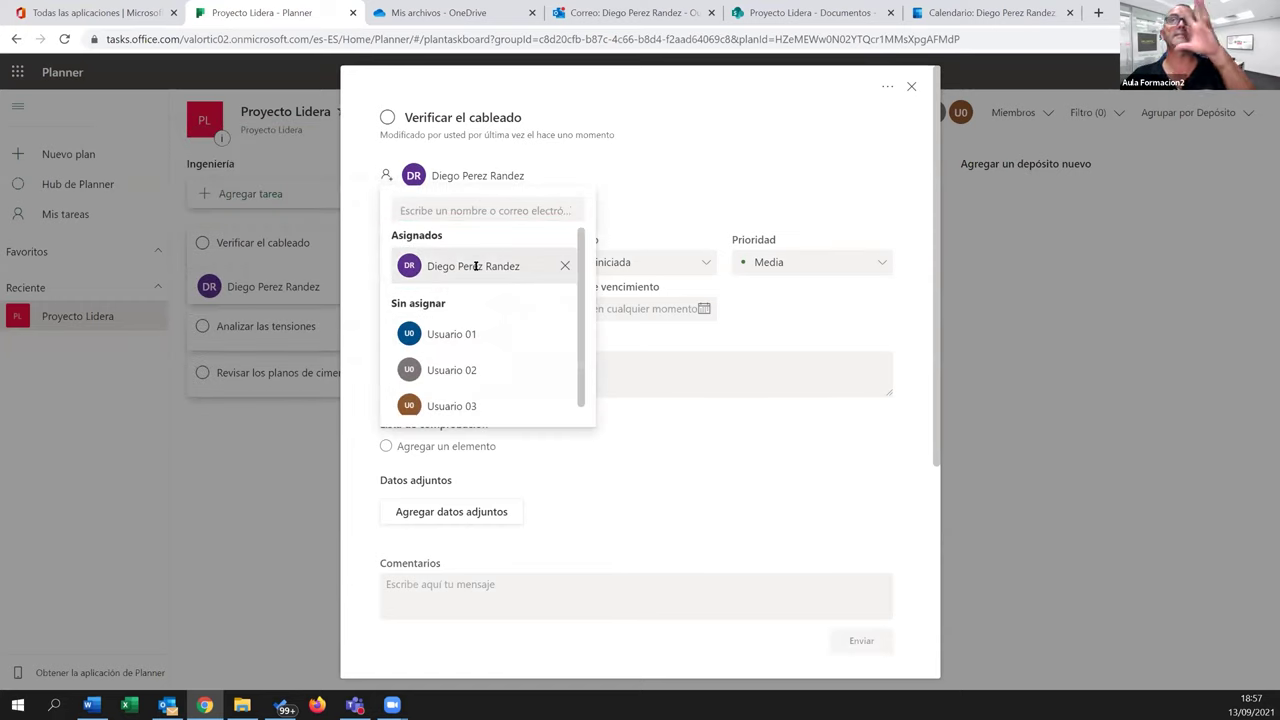
{"action": "left_click", "coordinate": [667, 177]}
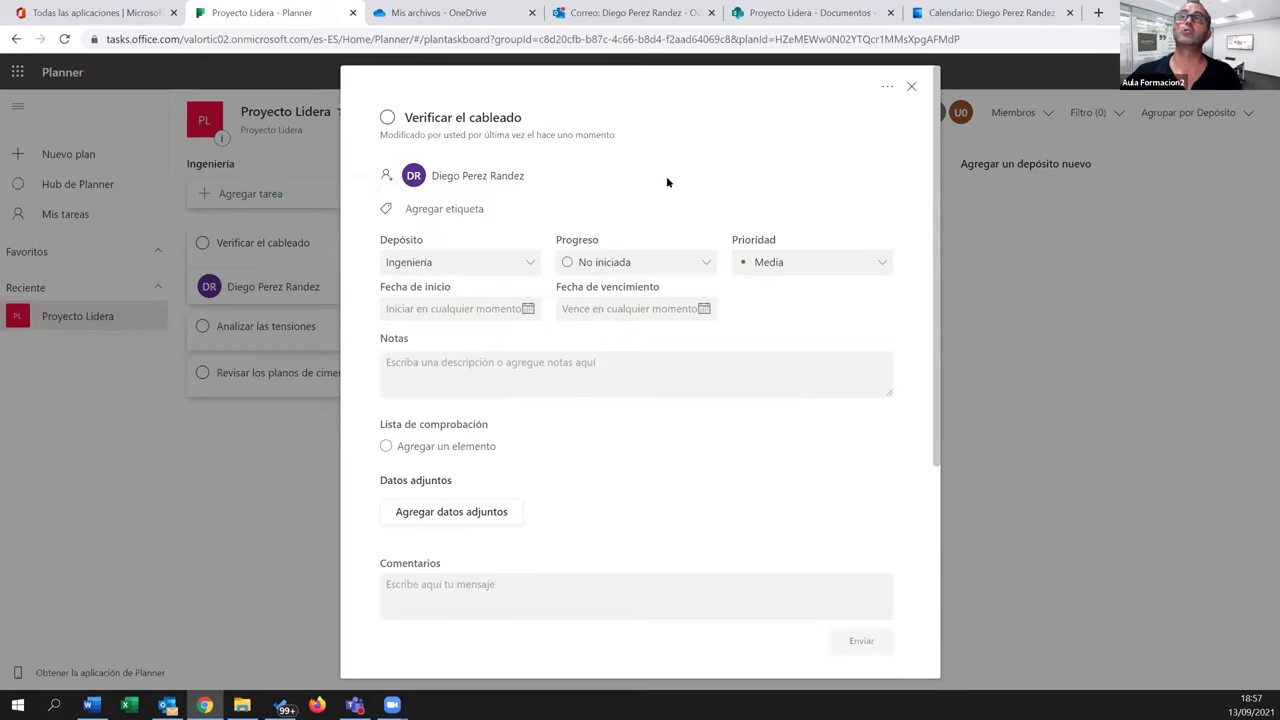
{"action": "left_click", "coordinate": [450, 212]}
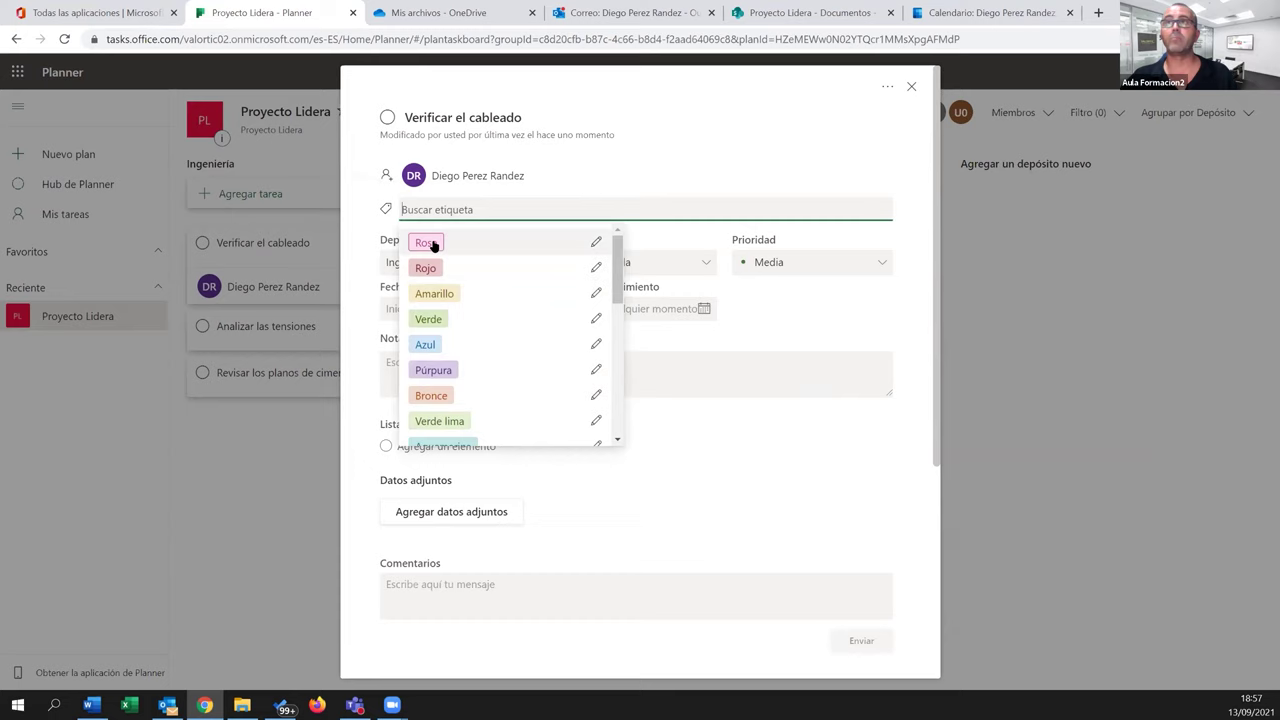
{"action": "left_click", "coordinate": [428, 268]}
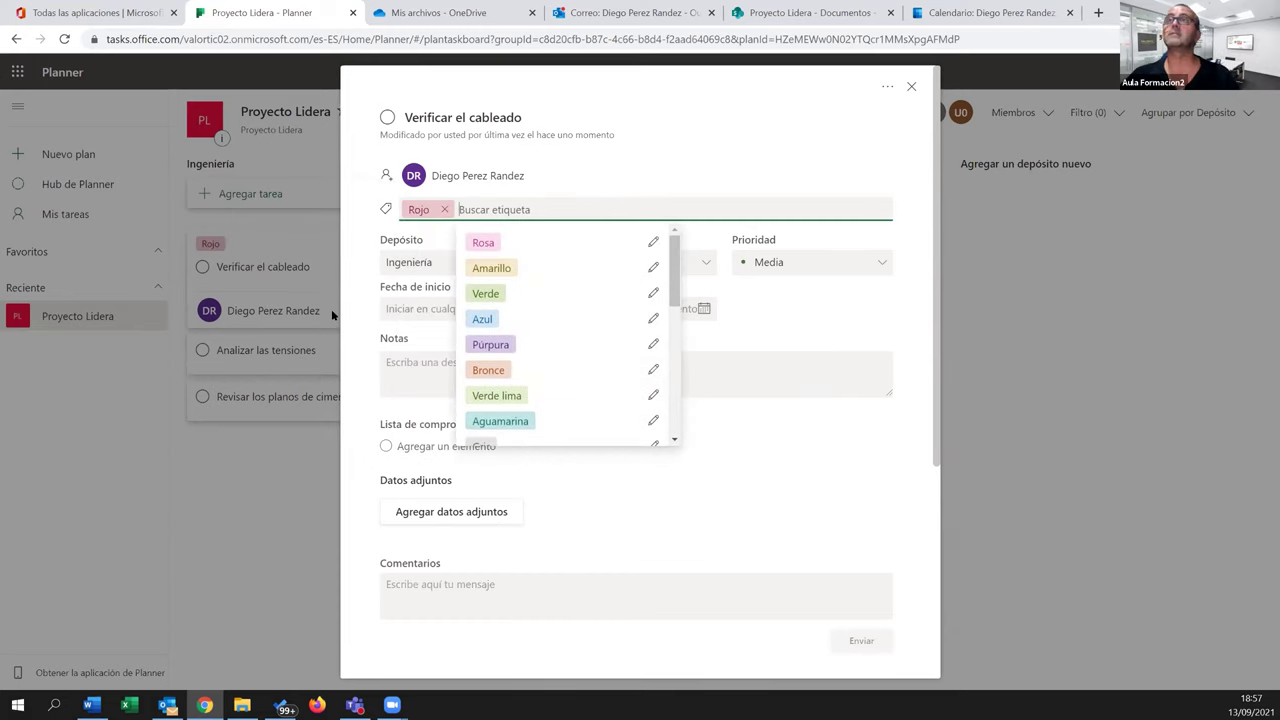
{"action": "left_click", "coordinate": [666, 162]}
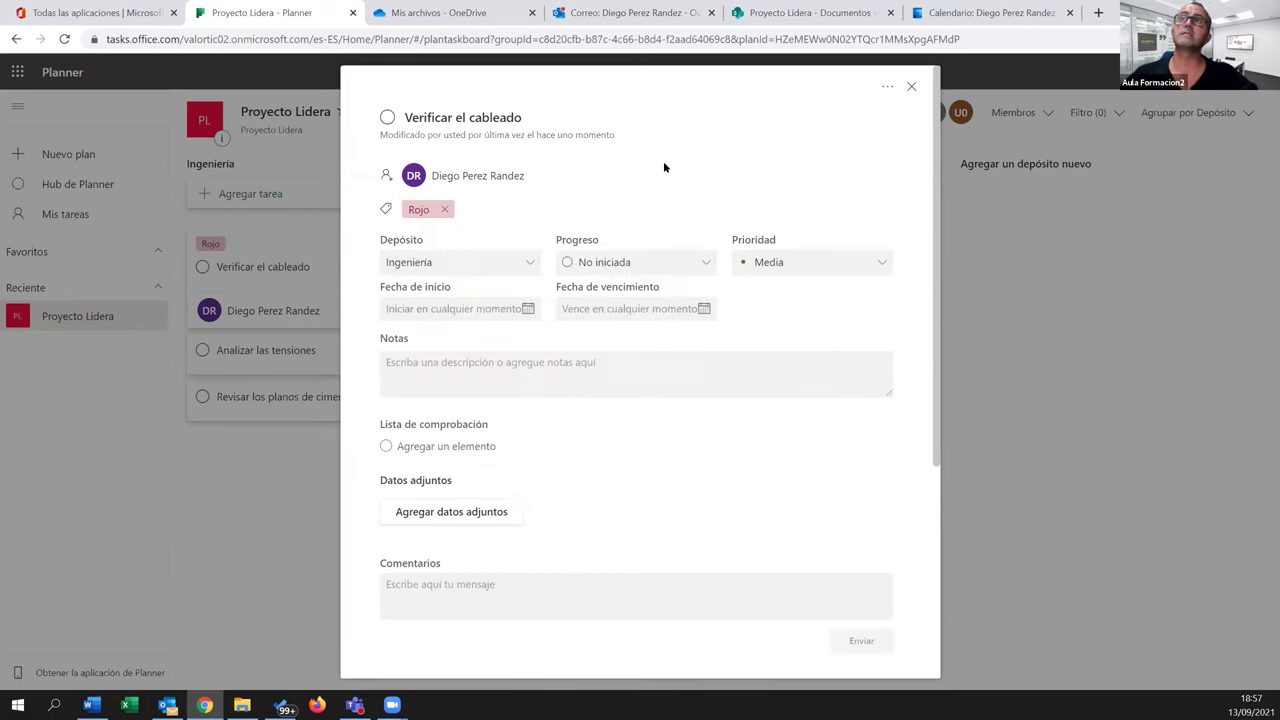
Review the task's bucket, progress, priority (left at Media) and start/due date options
{"action": "left_click", "coordinate": [531, 265]}
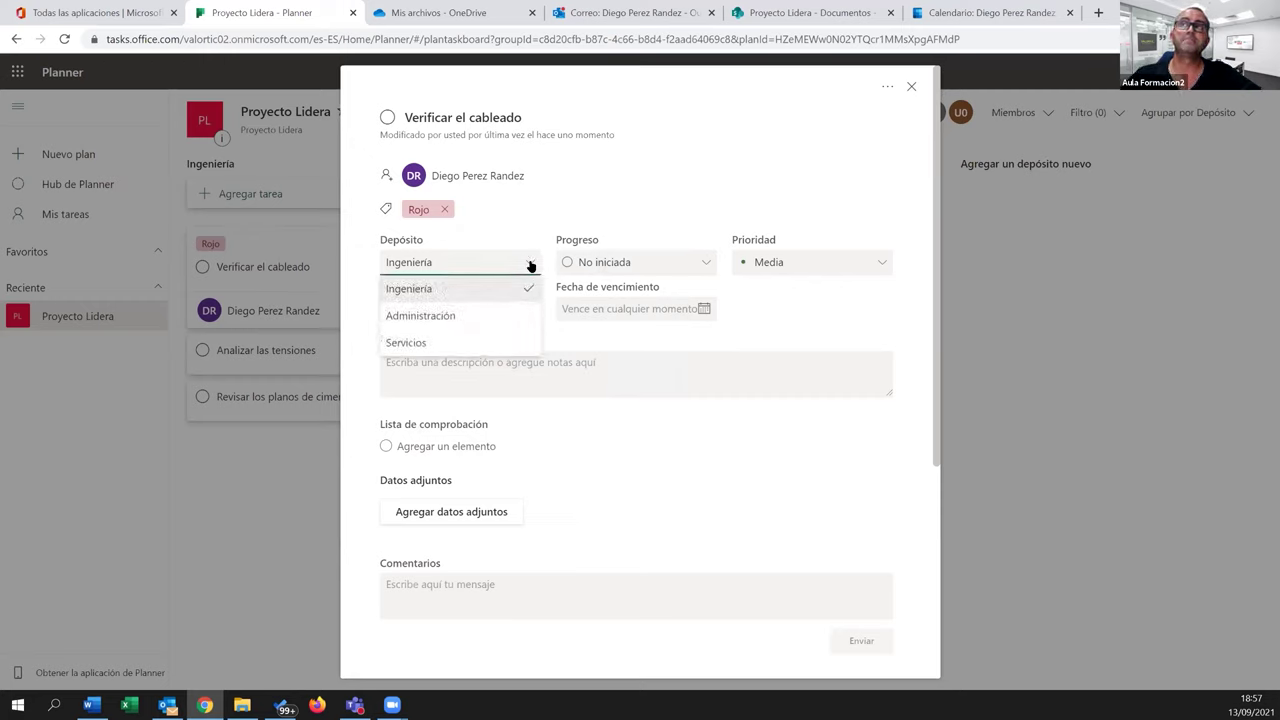
{"action": "left_click", "coordinate": [706, 264]}
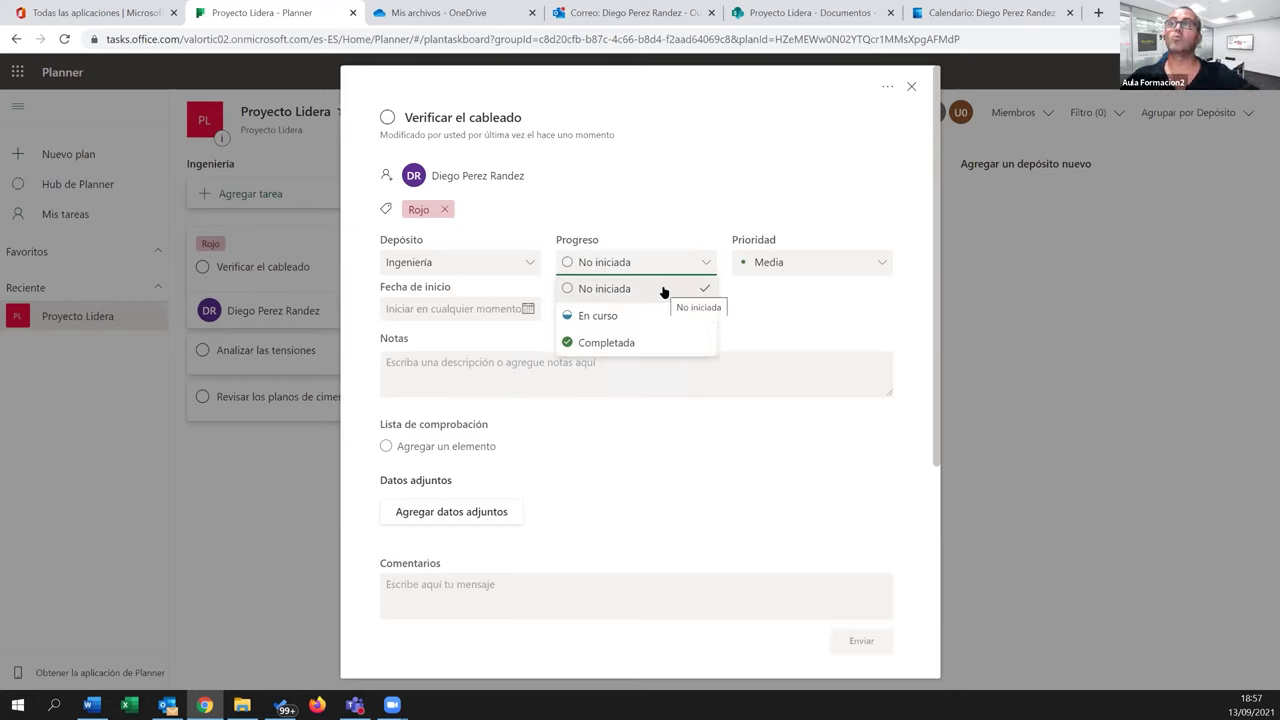
{"action": "left_click", "coordinate": [882, 263]}
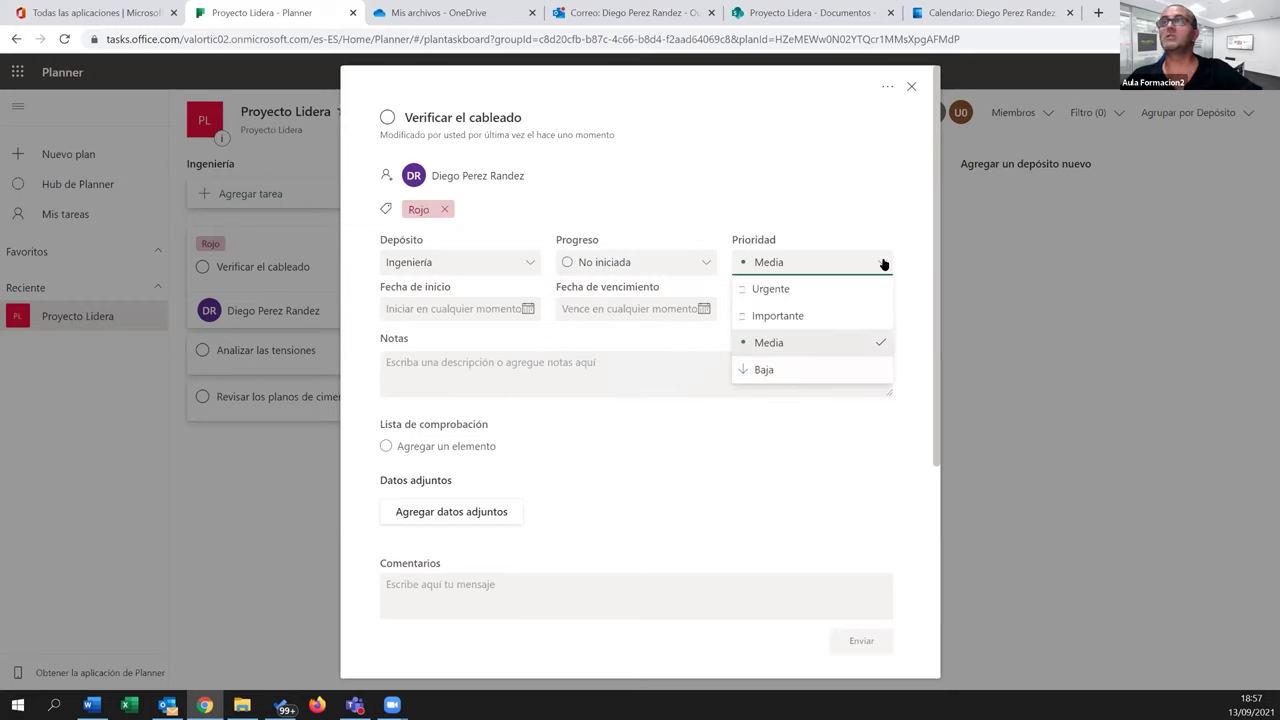
{"action": "left_click", "coordinate": [883, 263]}
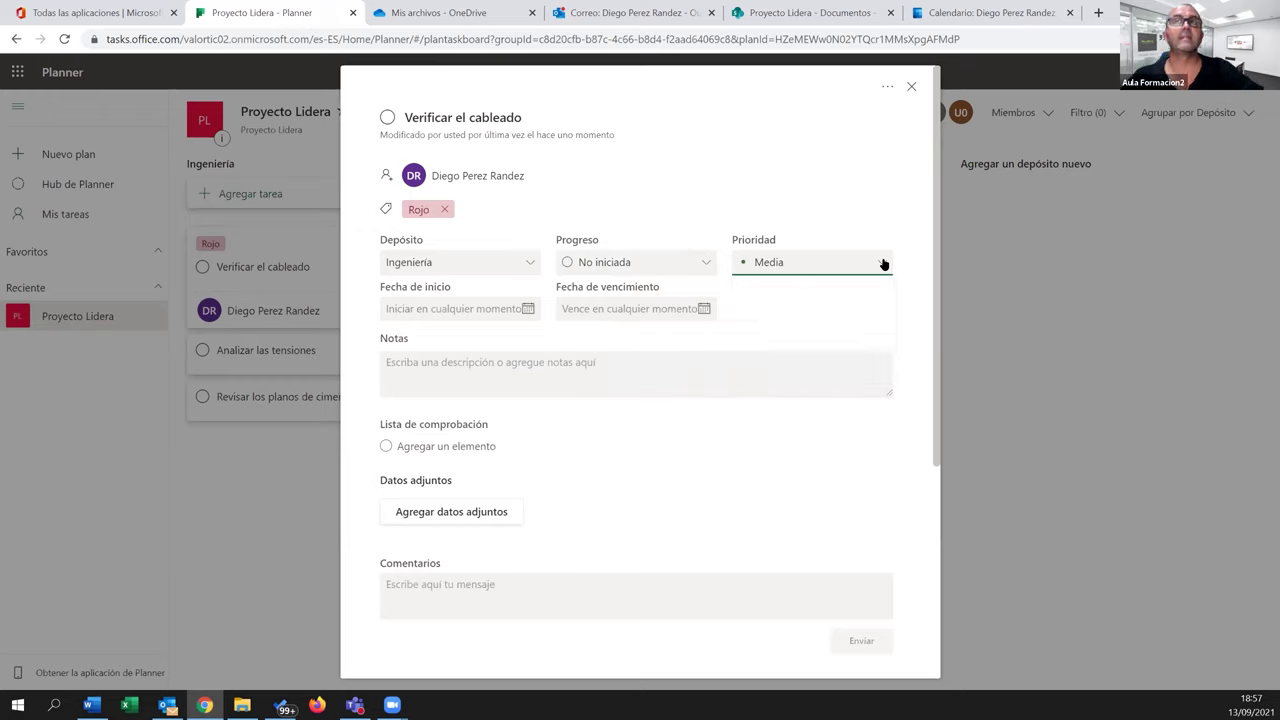
{"action": "left_click", "coordinate": [607, 375]}
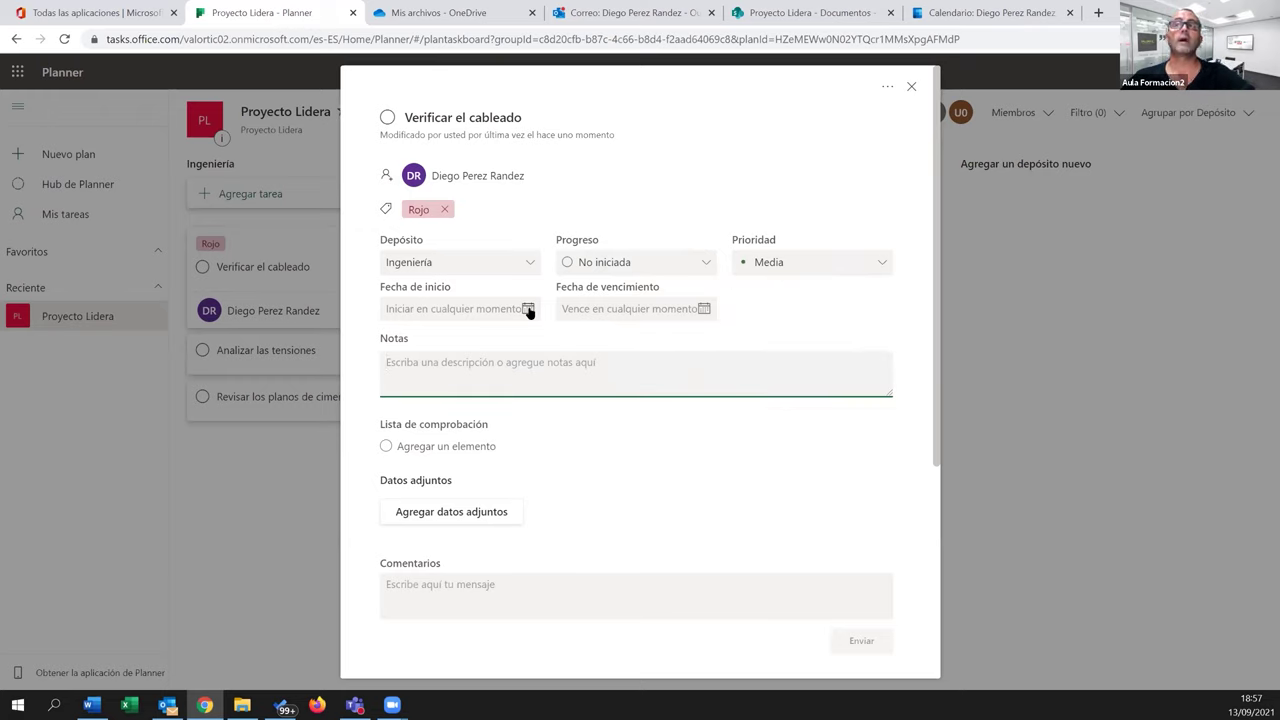
{"action": "left_click", "coordinate": [528, 310]}
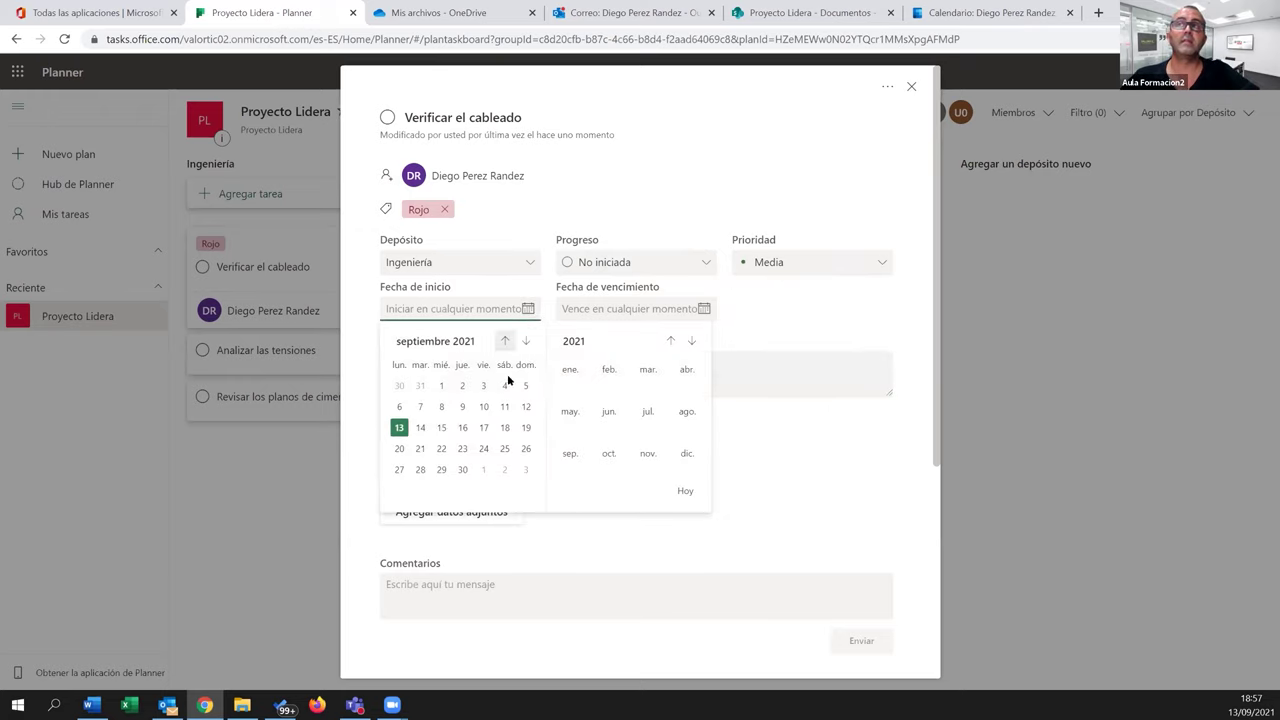
{"action": "left_click", "coordinate": [704, 310]}
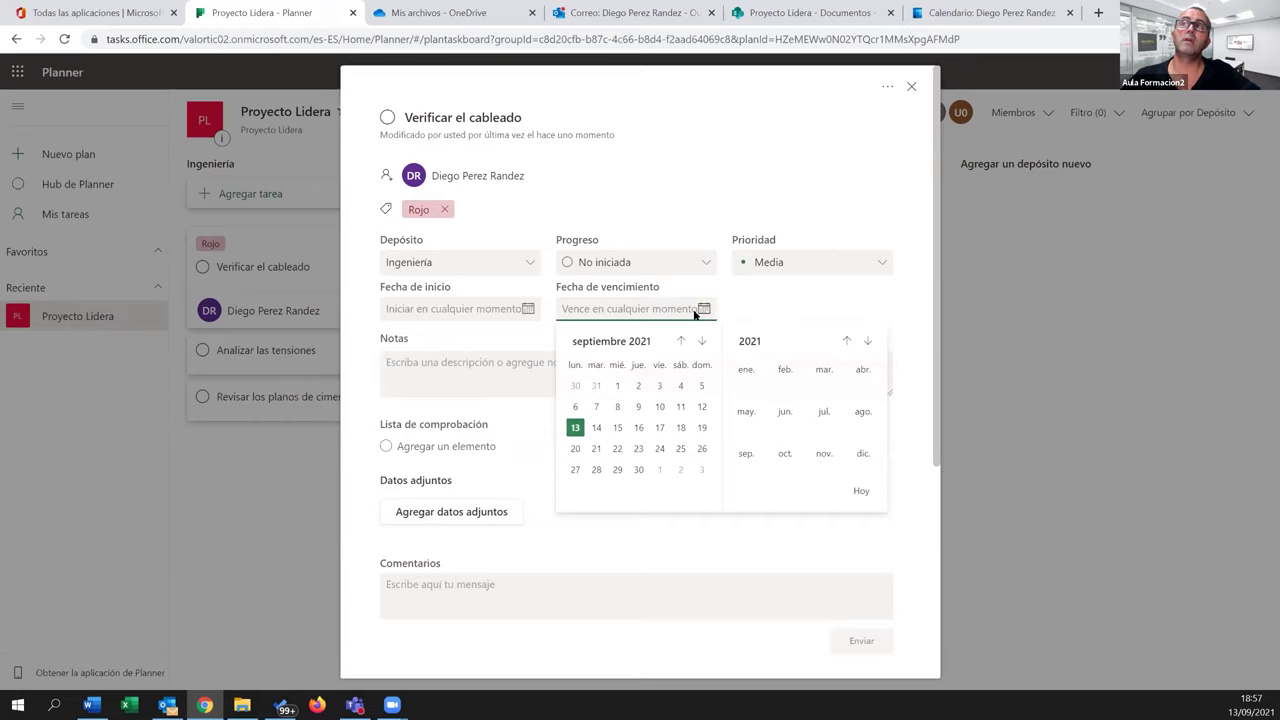
Add checklist items Subtarea 1, Subtarea 2 and Subtarea 3 to Verificar el cableado
{"action": "left_click", "coordinate": [421, 363]}
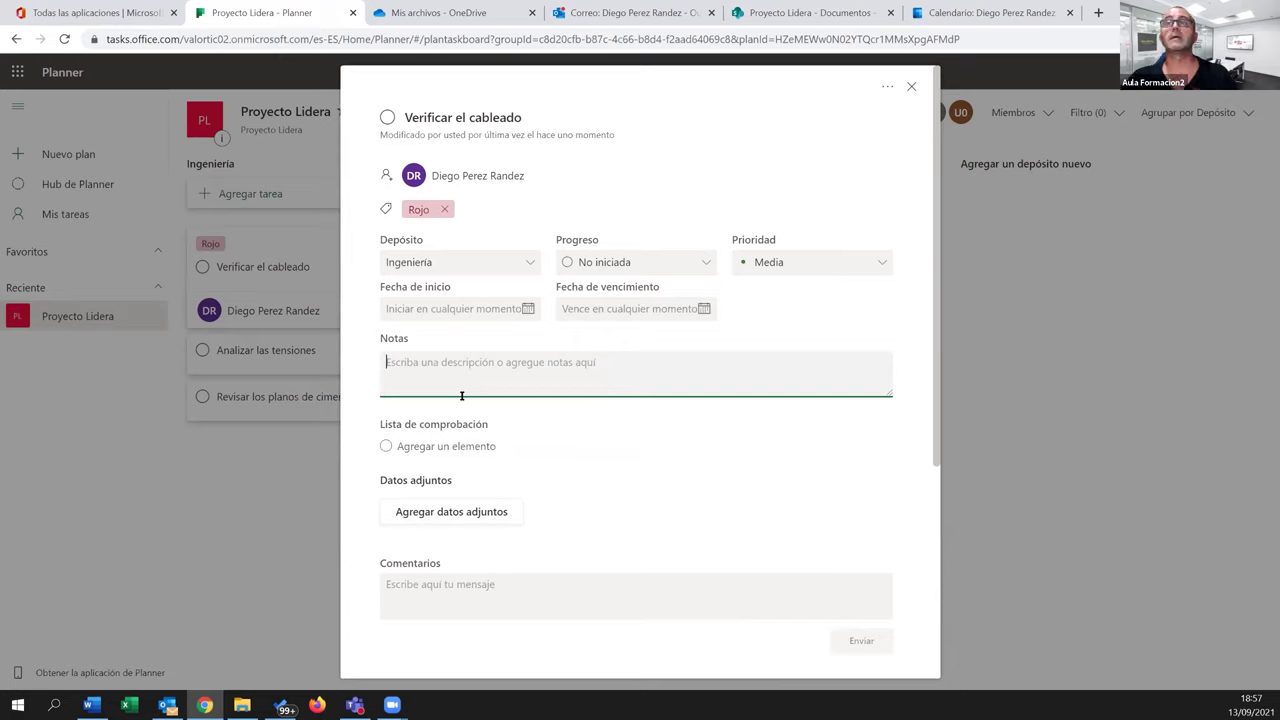
{"action": "left_click", "coordinate": [432, 447]}
{"action": "type", "text": "Subtarea 1"}
{"action": "key", "text": "Return"}
{"action": "type", "text": "Sub"}
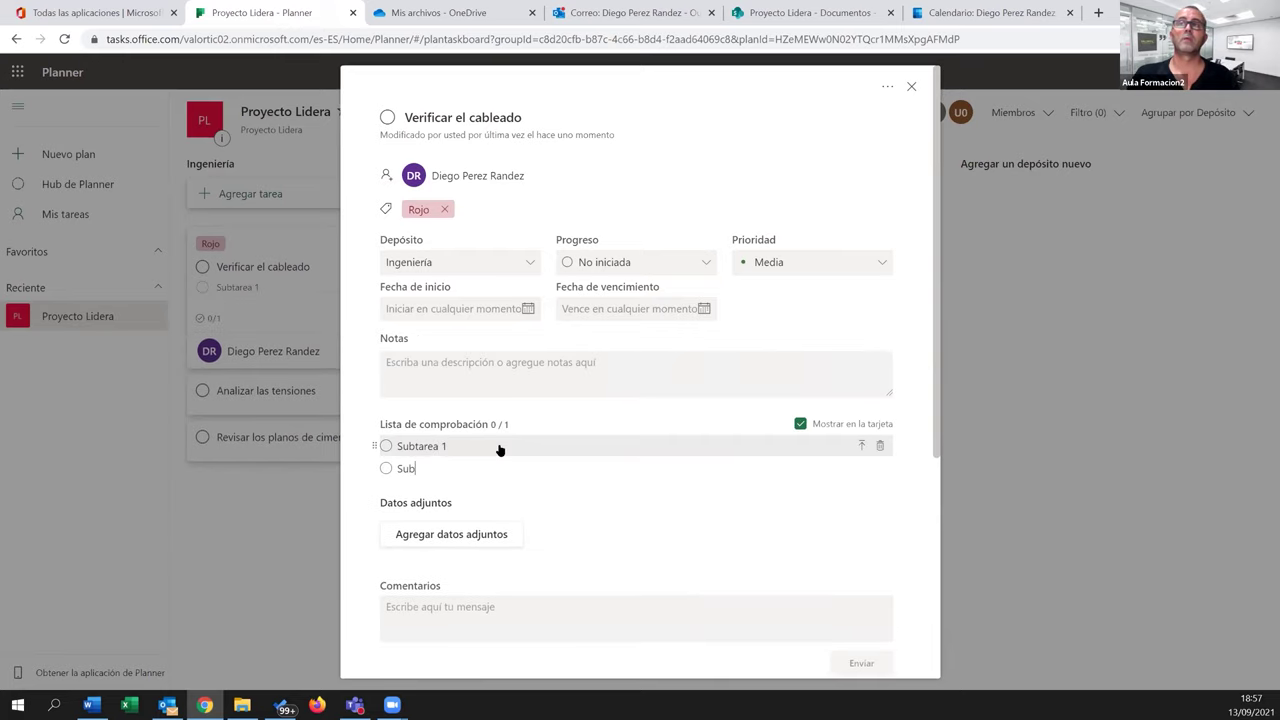
{"action": "type", "text": "tarea 2"}
{"action": "key", "text": "Return"}
{"action": "type", "text": "Subtares"}
{"action": "key", "text": "BackSpace"}
{"action": "type", "text": "a"}
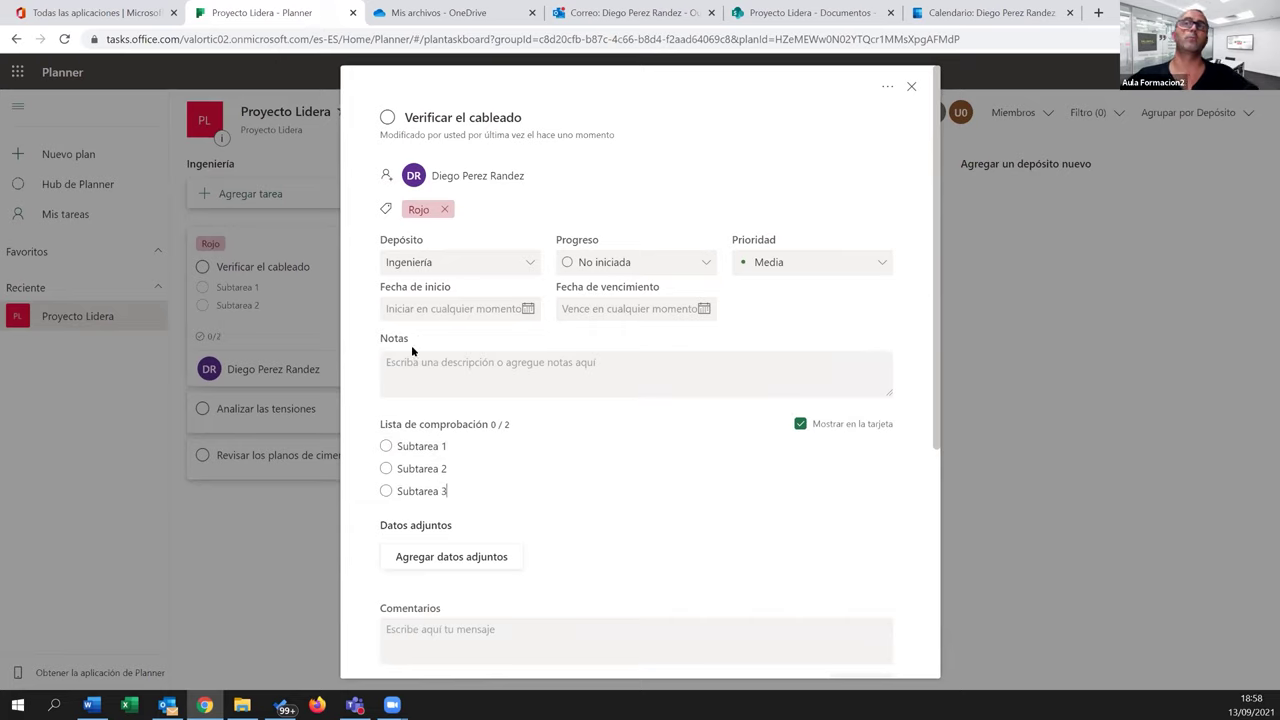
{"action": "type", "text": " 3"}
{"action": "key", "text": "Return"}
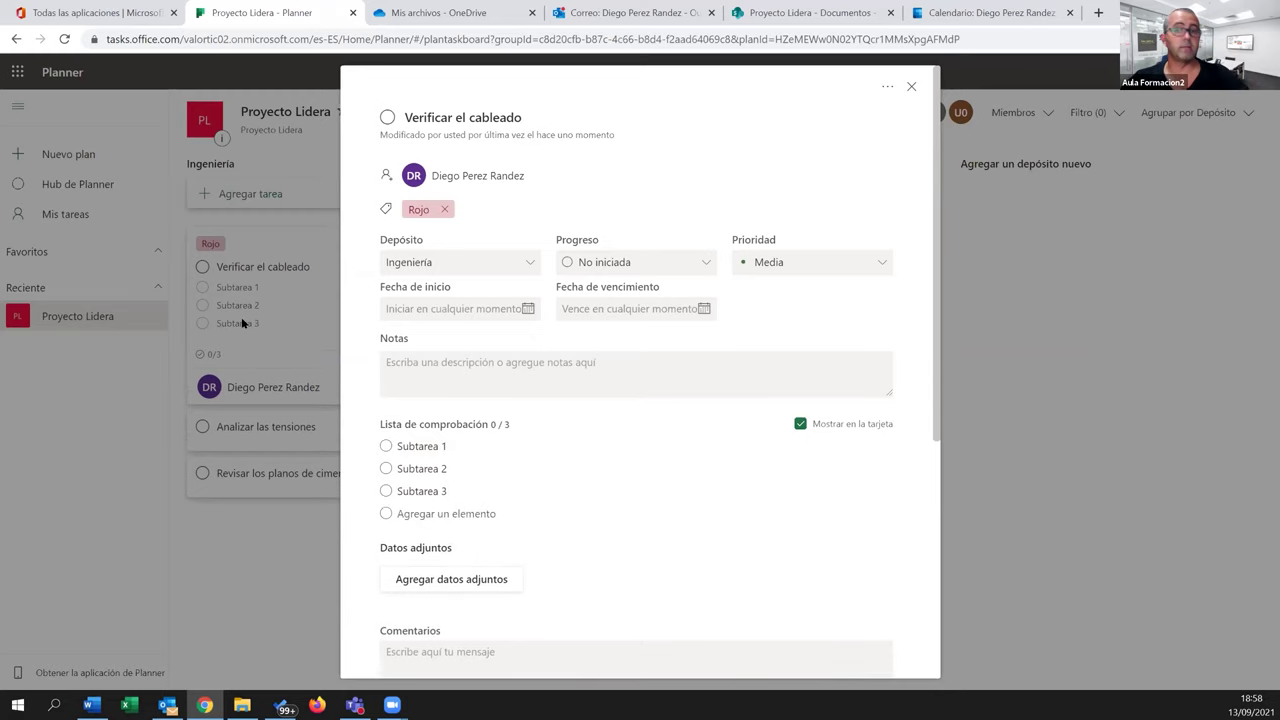
Scroll down to the Comentarios box, click into it, and scroll back up
{"action": "scroll", "coordinate": [559, 493], "scroll_direction": "down", "scroll_amount": 3}
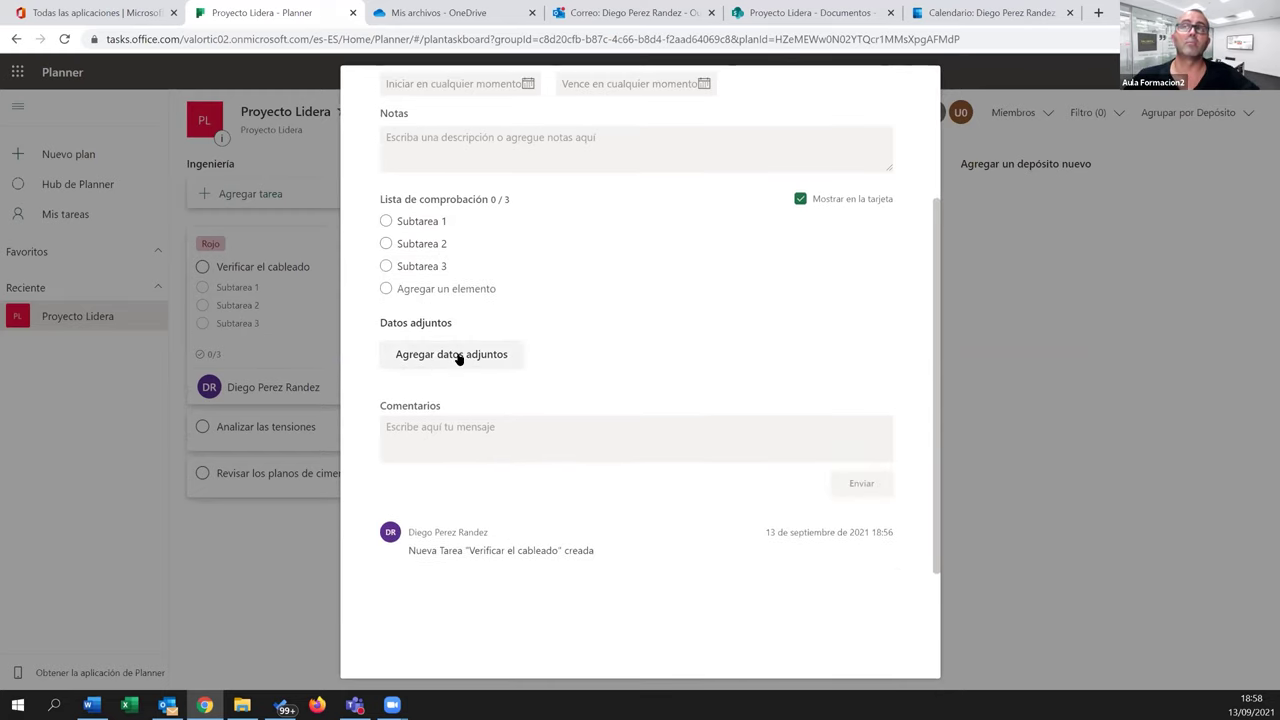
{"action": "left_click", "coordinate": [467, 433]}
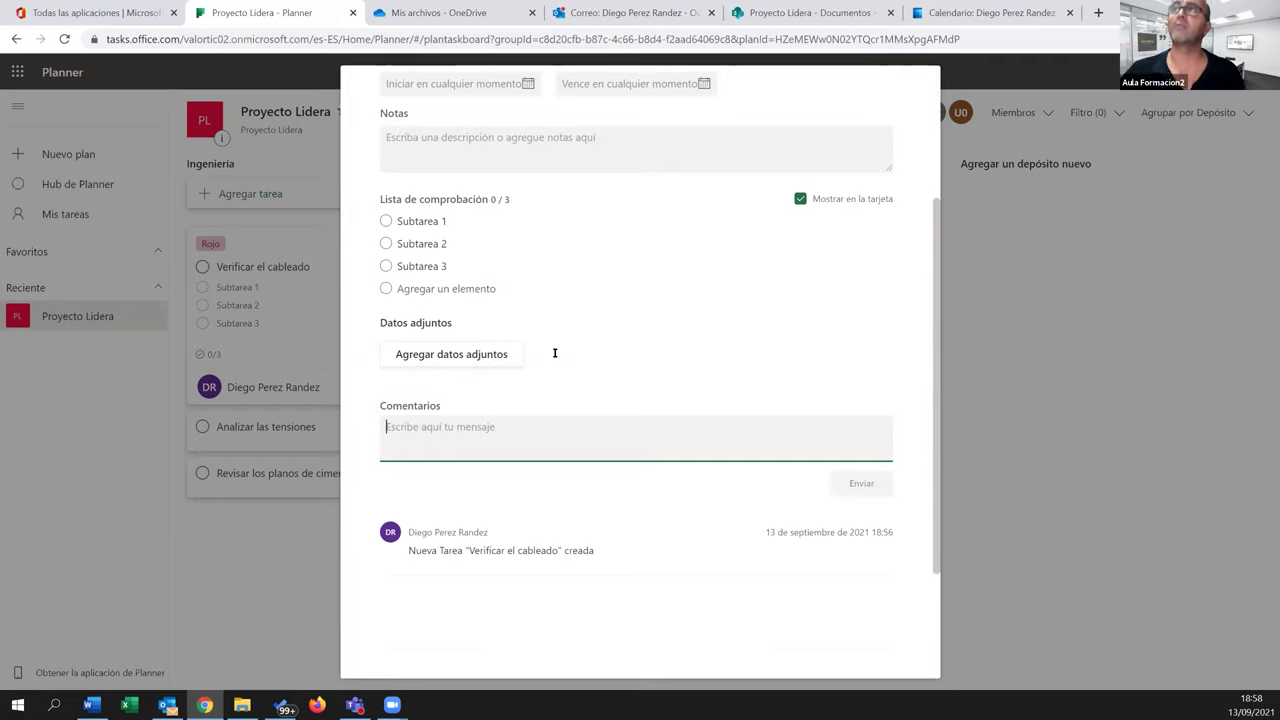
{"action": "scroll", "coordinate": [922, 410], "scroll_direction": "up", "scroll_amount": 3}
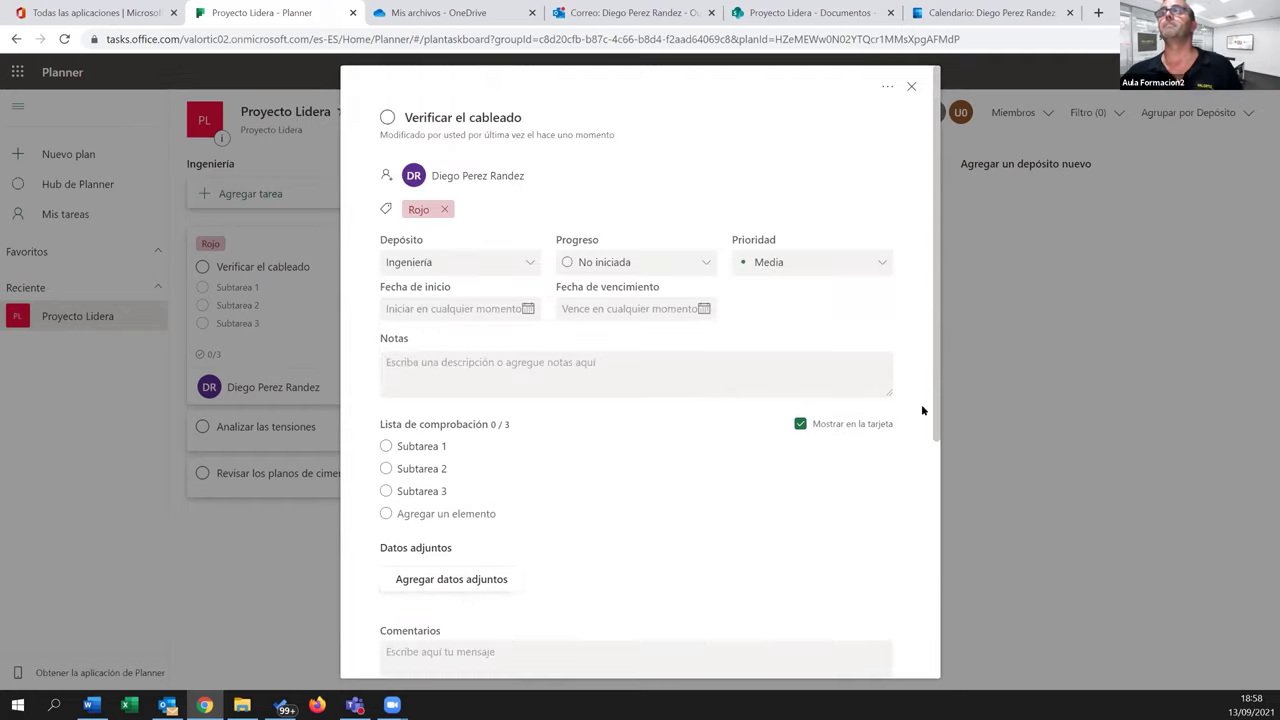
Move Verificar el cableado to Servicios and back, tick two subtasks and mark it complete
{"action": "left_click", "coordinate": [911, 87]}
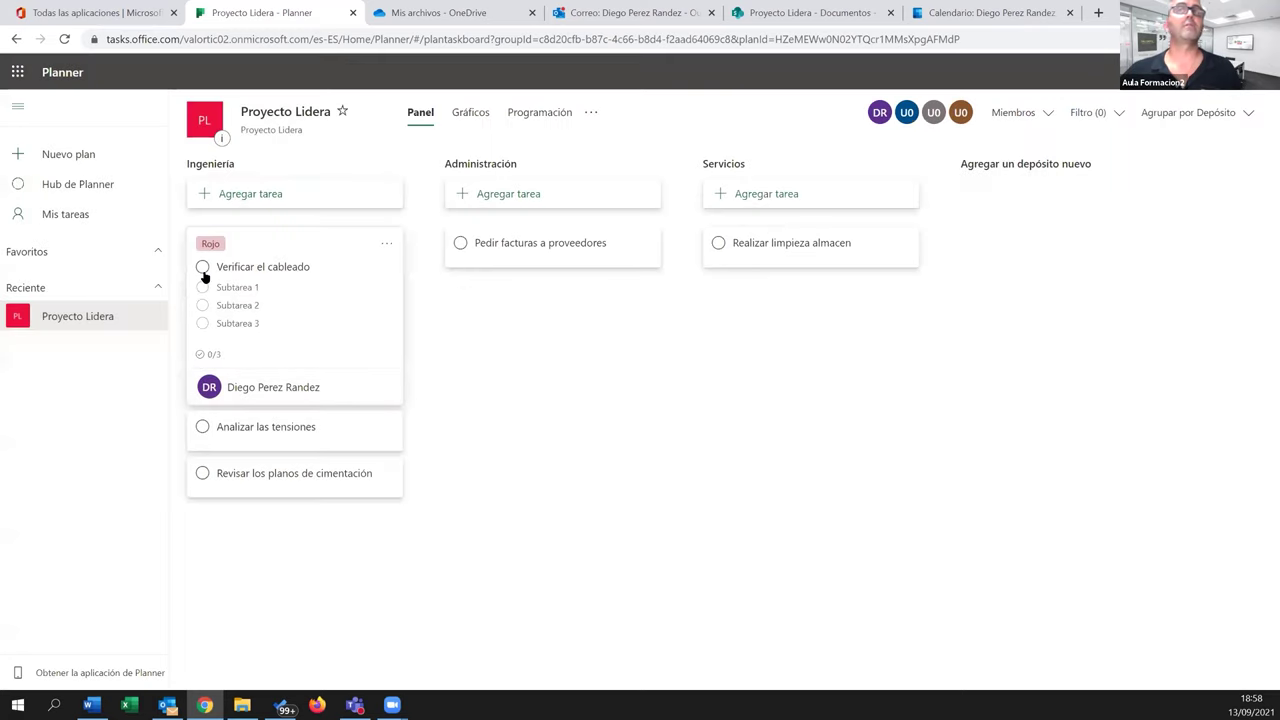
{"action": "left_click_drag", "start_coordinate": [291, 249], "coordinate": [737, 497]}
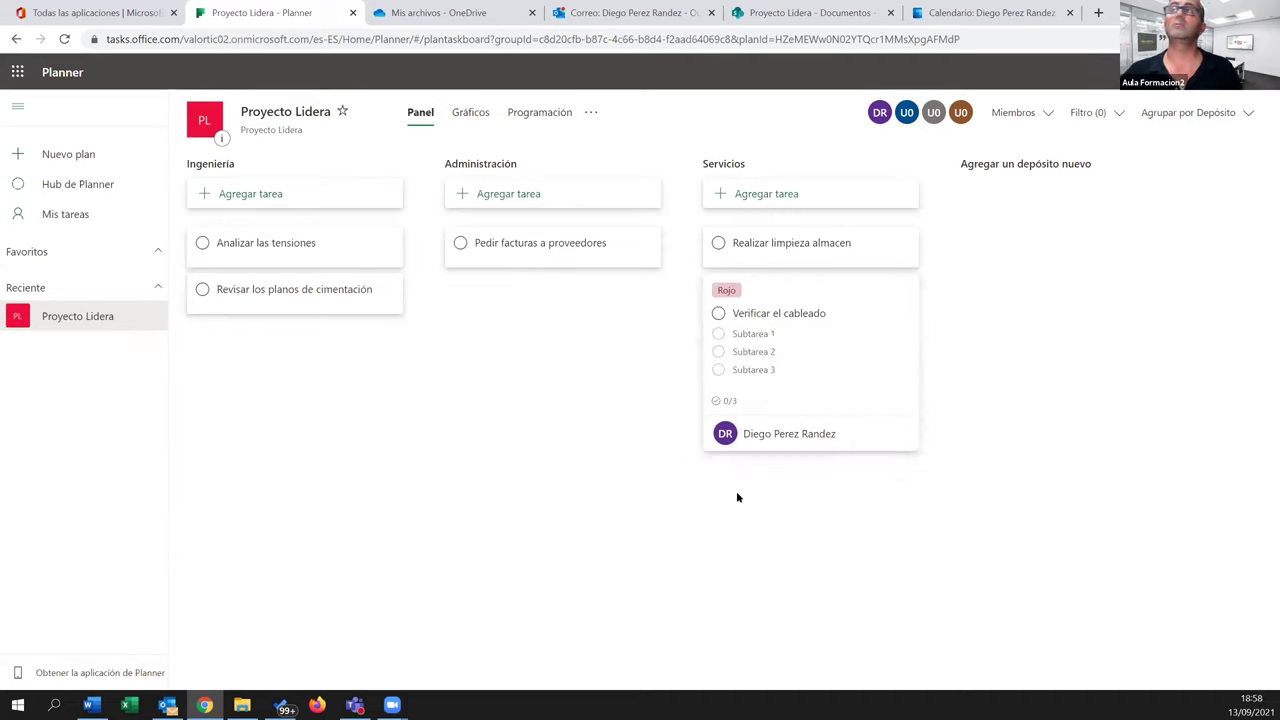
{"action": "left_click_drag", "start_coordinate": [802, 356], "coordinate": [347, 434]}
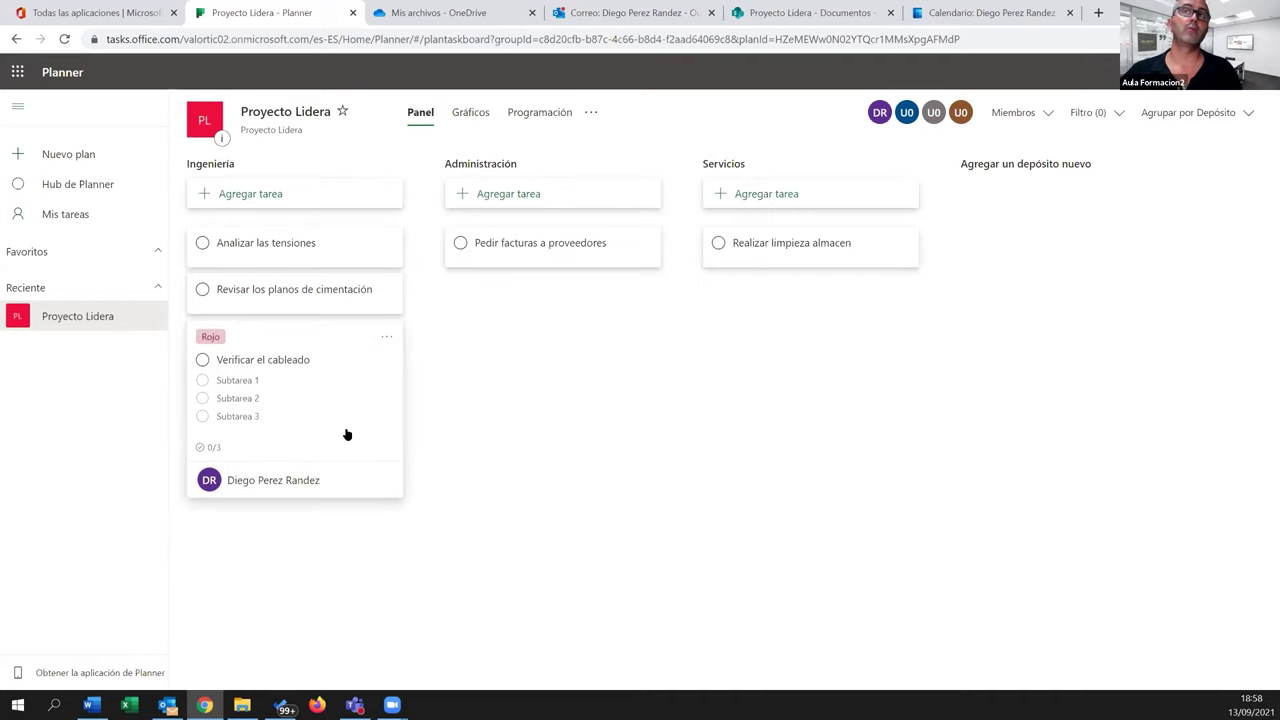
{"action": "left_click", "coordinate": [202, 380]}
{"action": "left_click", "coordinate": [202, 380]}
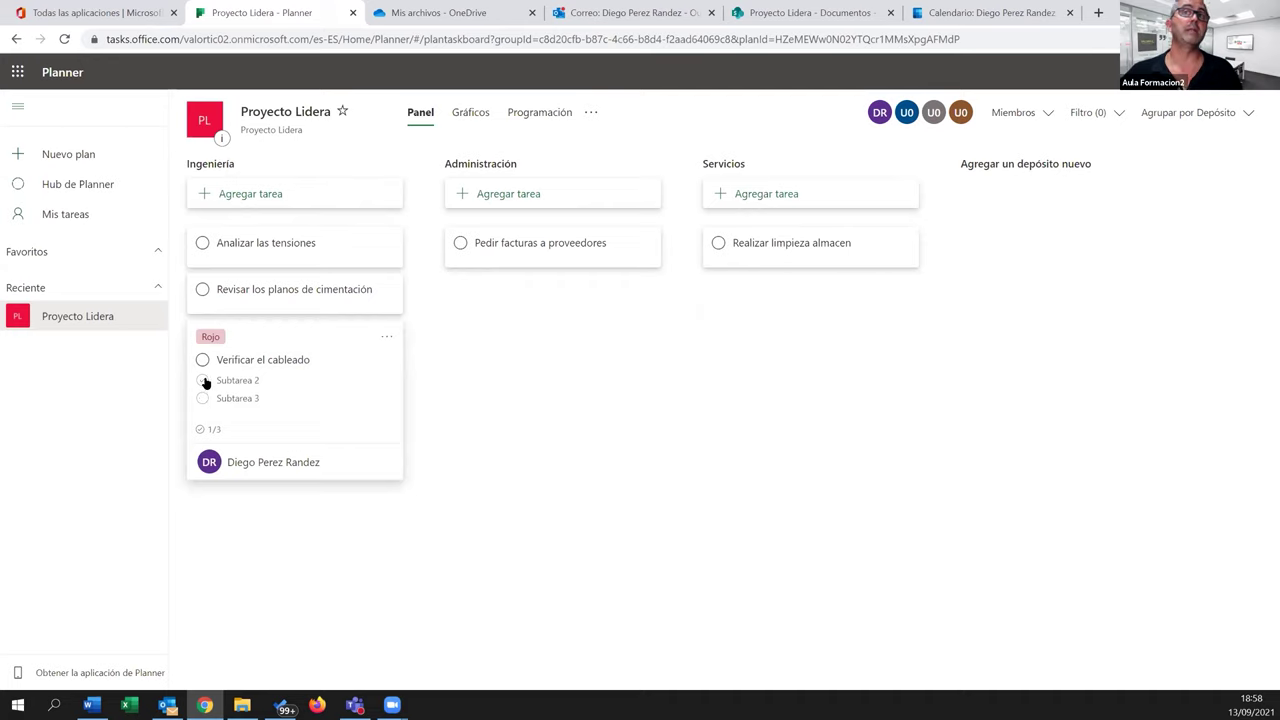
{"action": "left_click", "coordinate": [203, 361]}
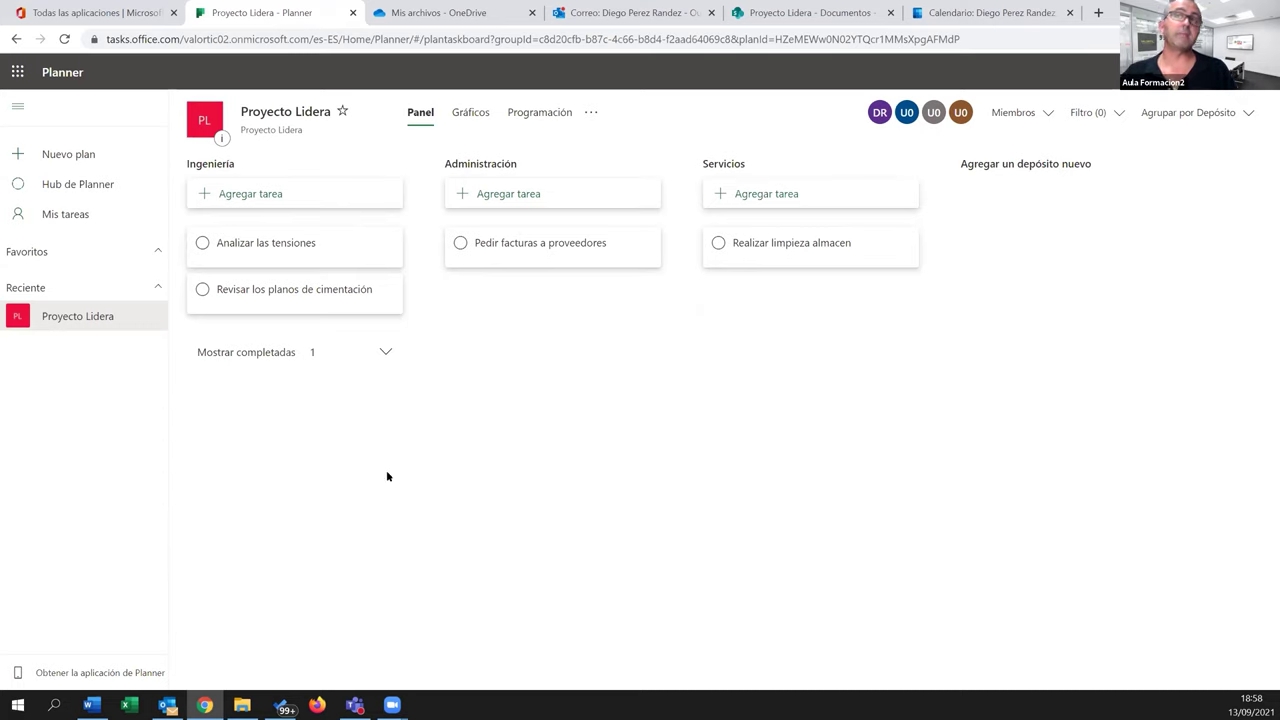
Reopen the completed task, untick Subtarea 1 and 2, and show the board's filter options
{"action": "left_click", "coordinate": [386, 350]}
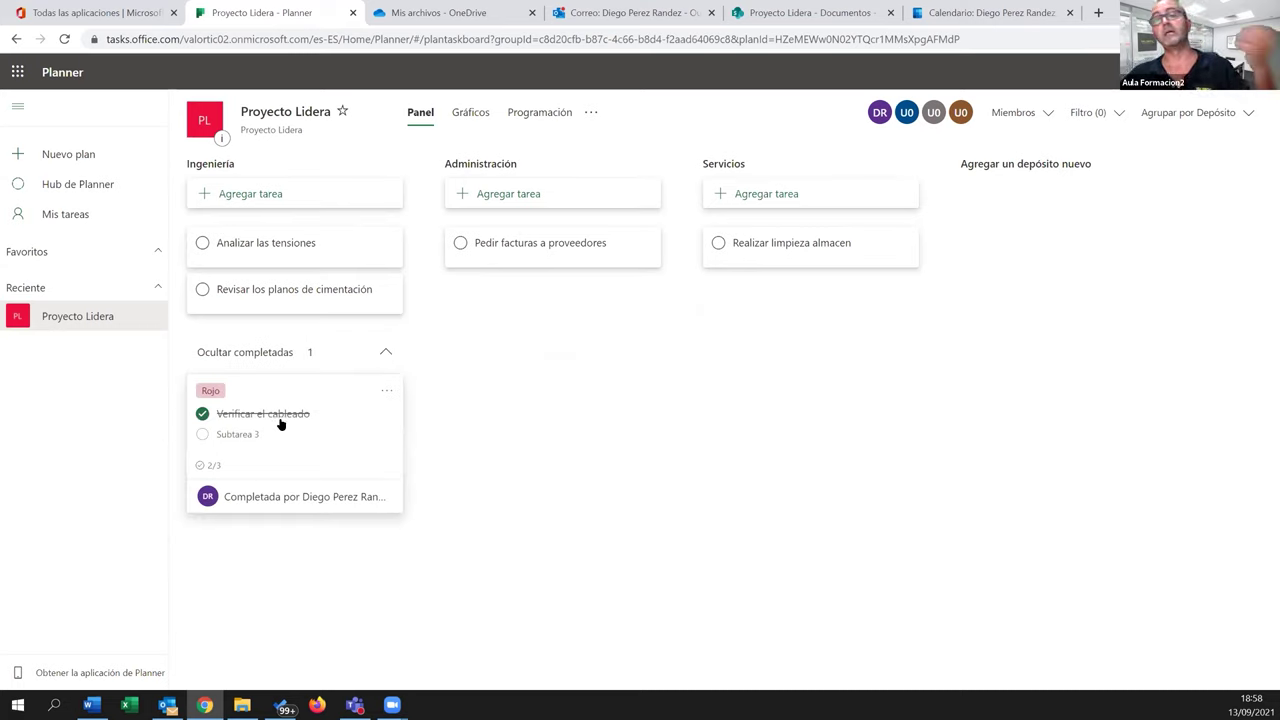
{"action": "left_click", "coordinate": [202, 413]}
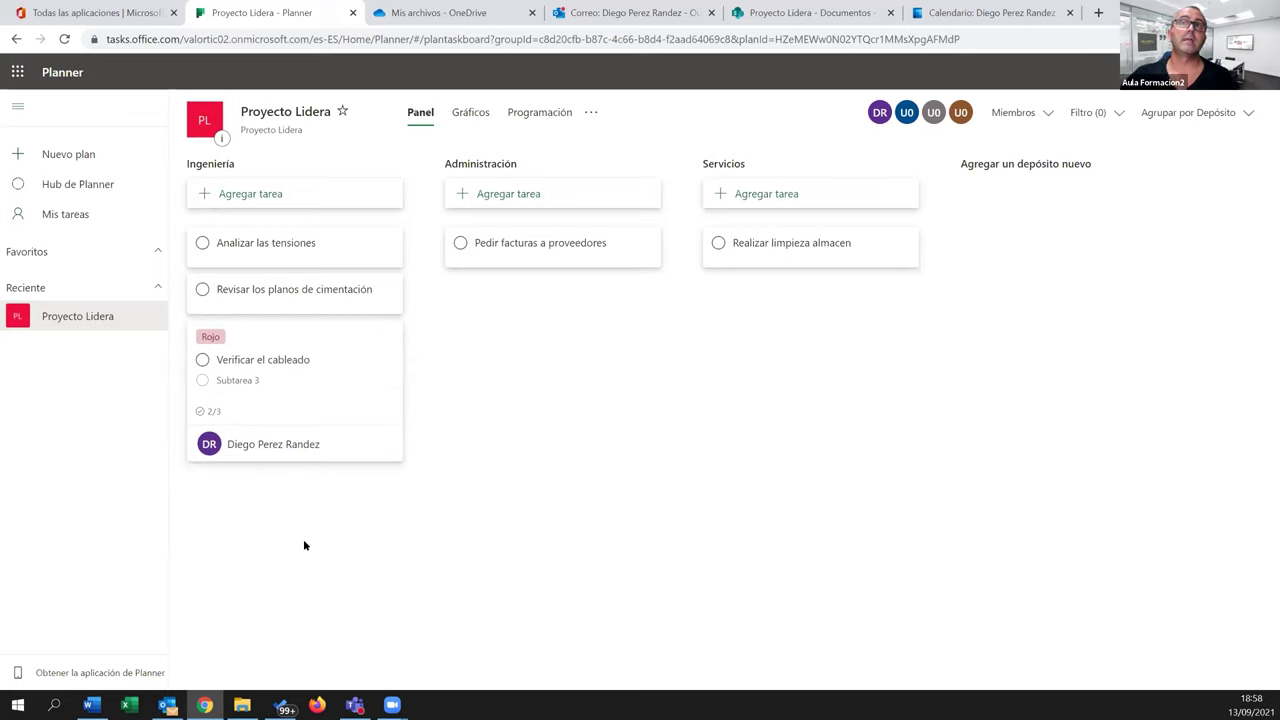
{"action": "left_click", "coordinate": [346, 357]}
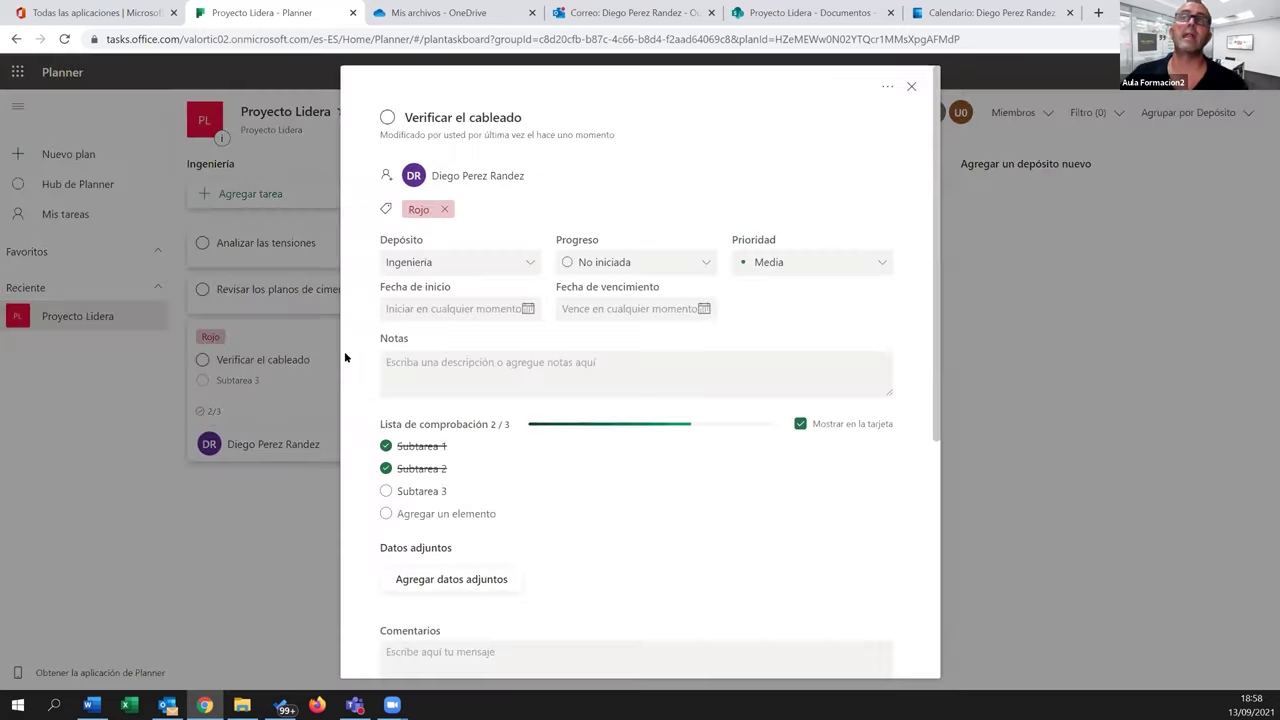
{"action": "left_click", "coordinate": [386, 446]}
{"action": "left_click", "coordinate": [386, 468]}
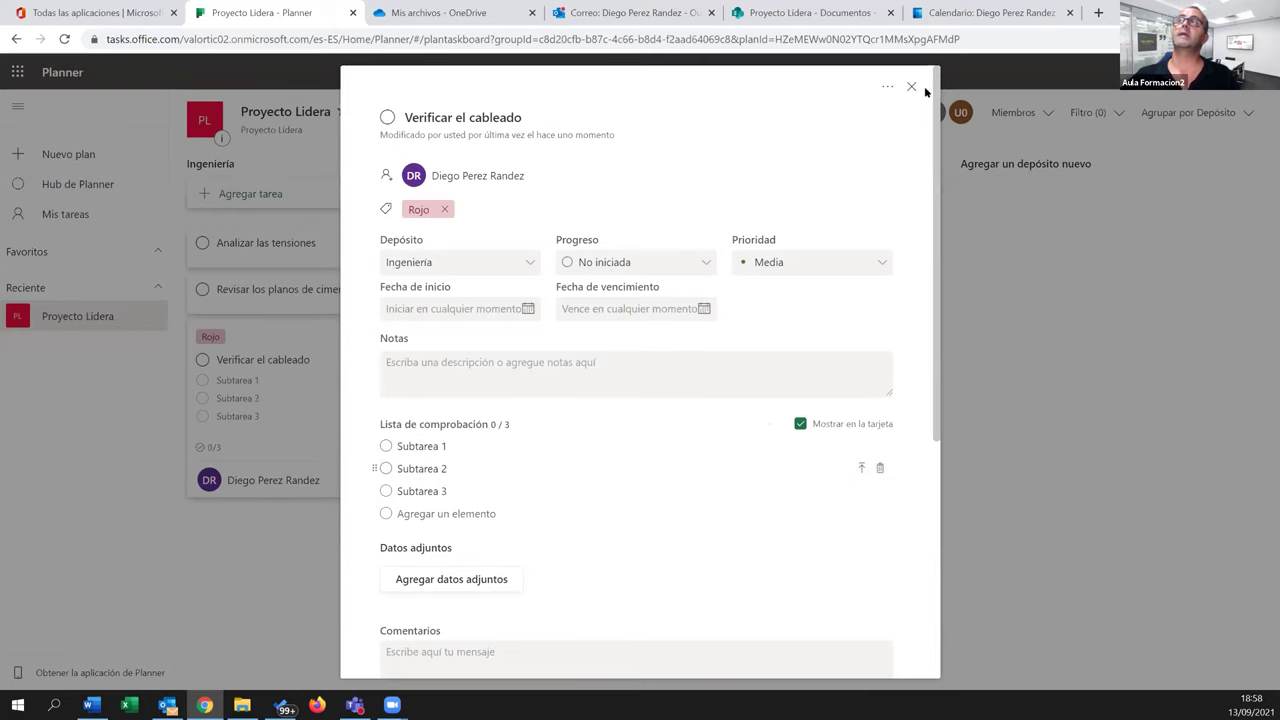
{"action": "left_click", "coordinate": [911, 86]}
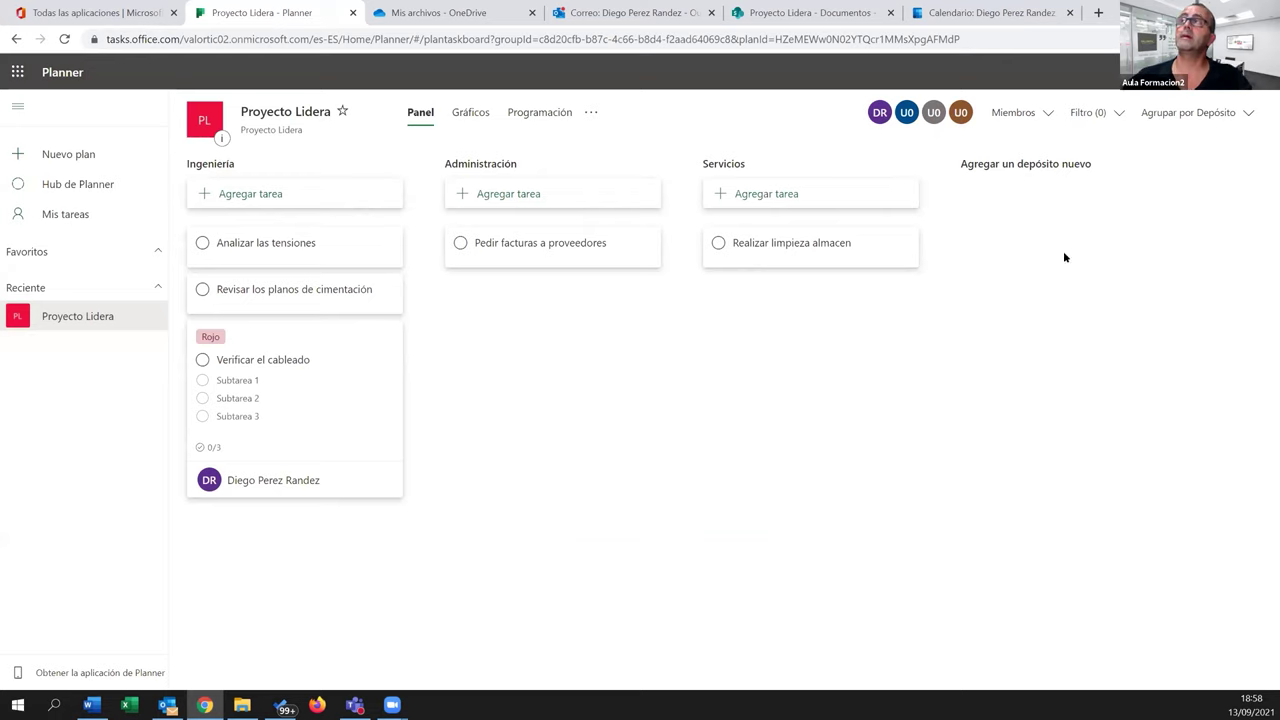
{"action": "left_click", "coordinate": [1114, 114]}
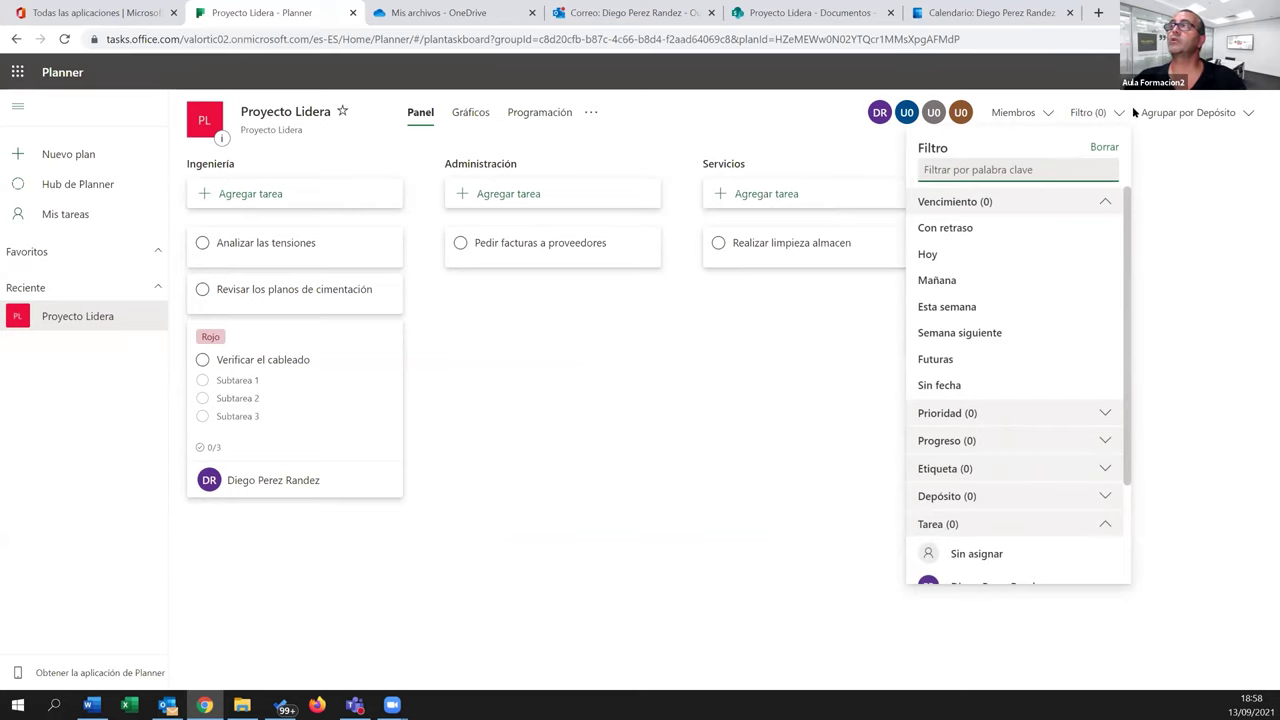
{"action": "left_click", "coordinate": [1098, 113]}
{"action": "left_click", "coordinate": [1172, 113]}
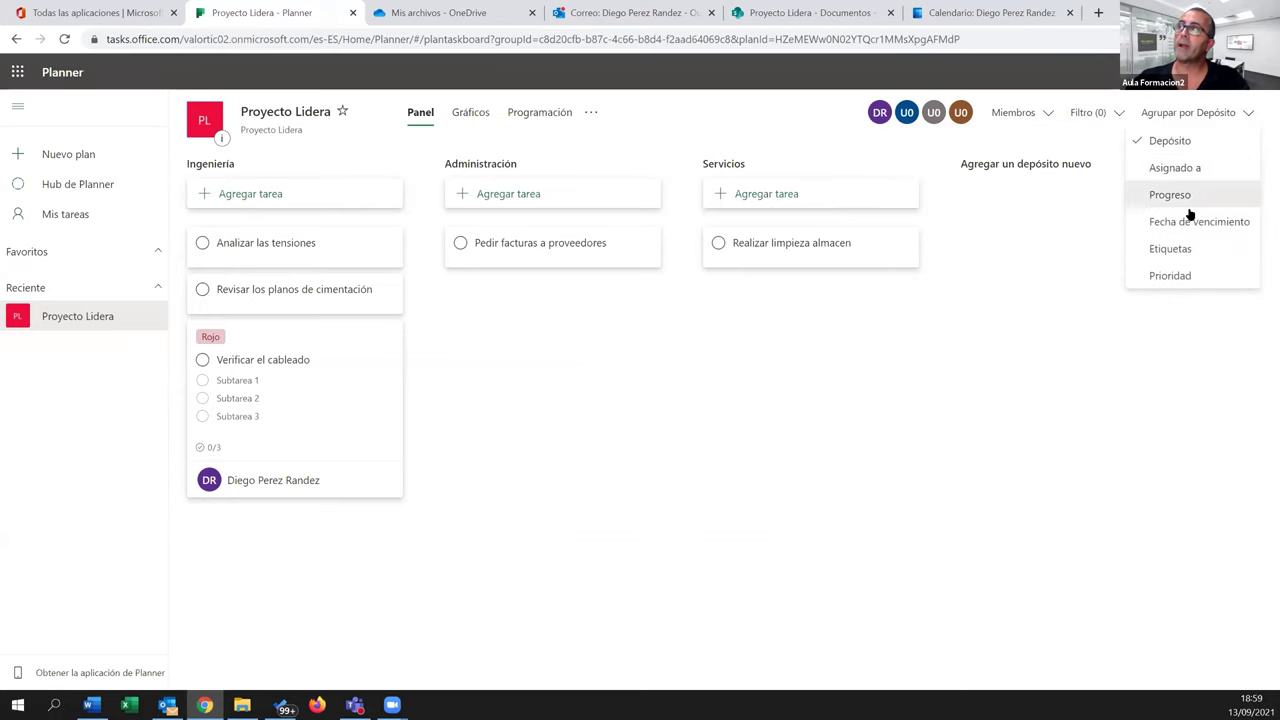
{"action": "left_click", "coordinate": [1172, 168]}
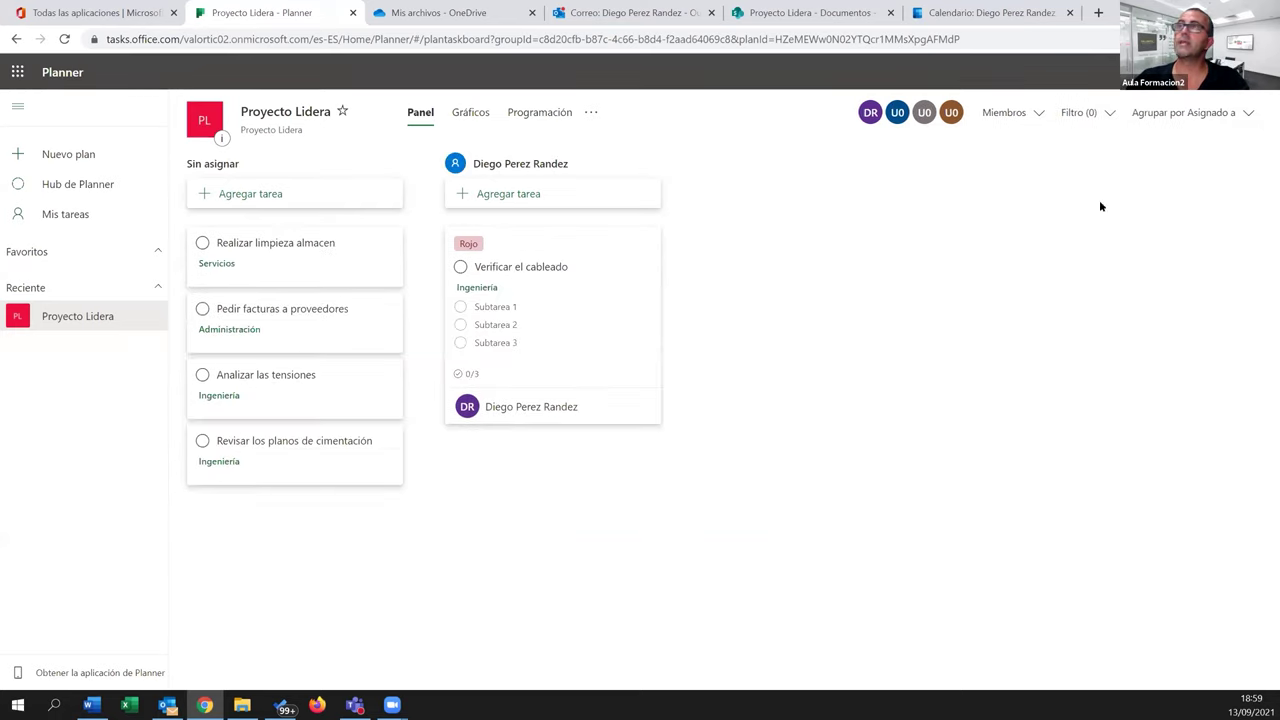
{"action": "left_click", "coordinate": [1232, 114]}
{"action": "left_click", "coordinate": [1174, 195]}
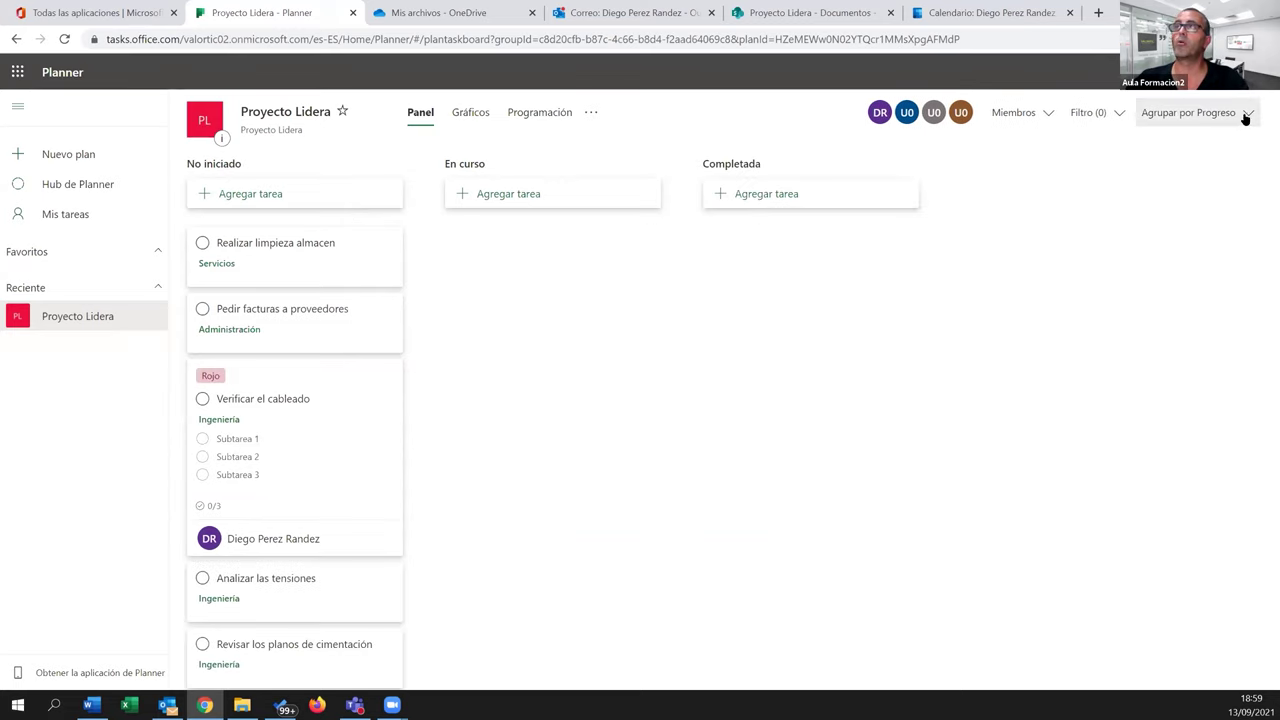
{"action": "left_click", "coordinate": [1243, 113]}
{"action": "left_click", "coordinate": [1182, 221]}
{"action": "left_click", "coordinate": [1238, 112]}
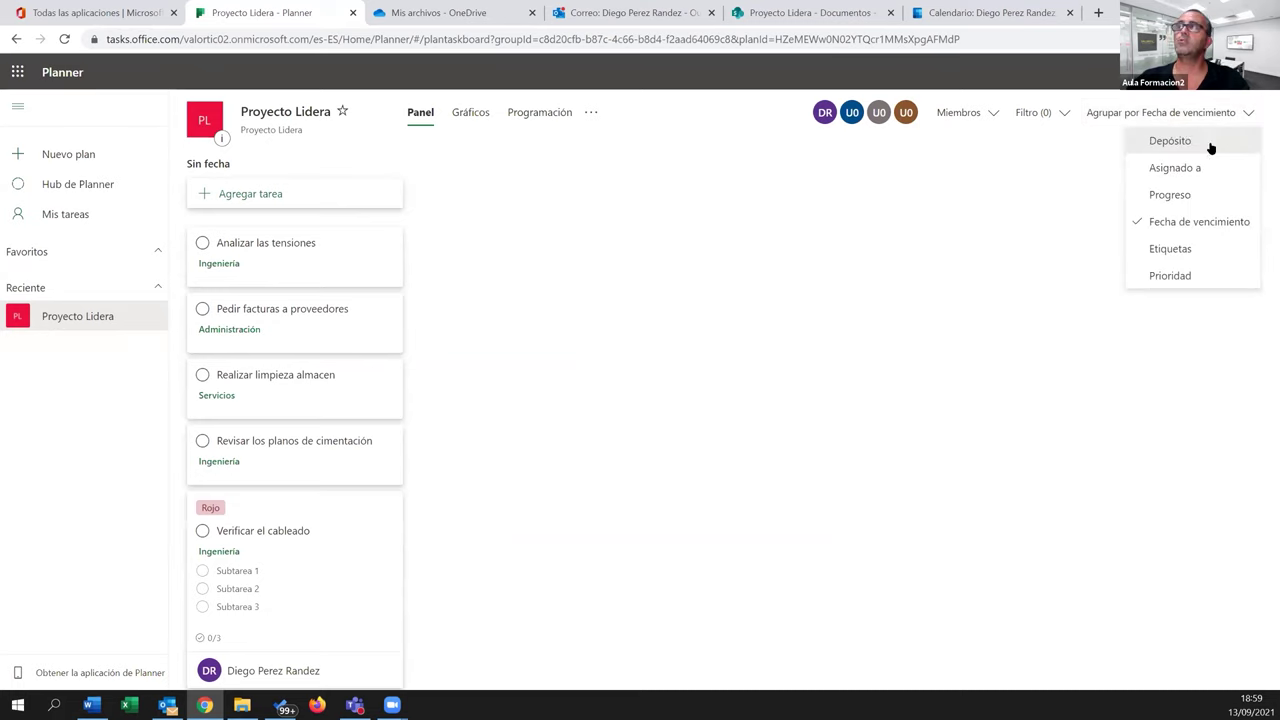
{"action": "left_click", "coordinate": [1170, 252]}
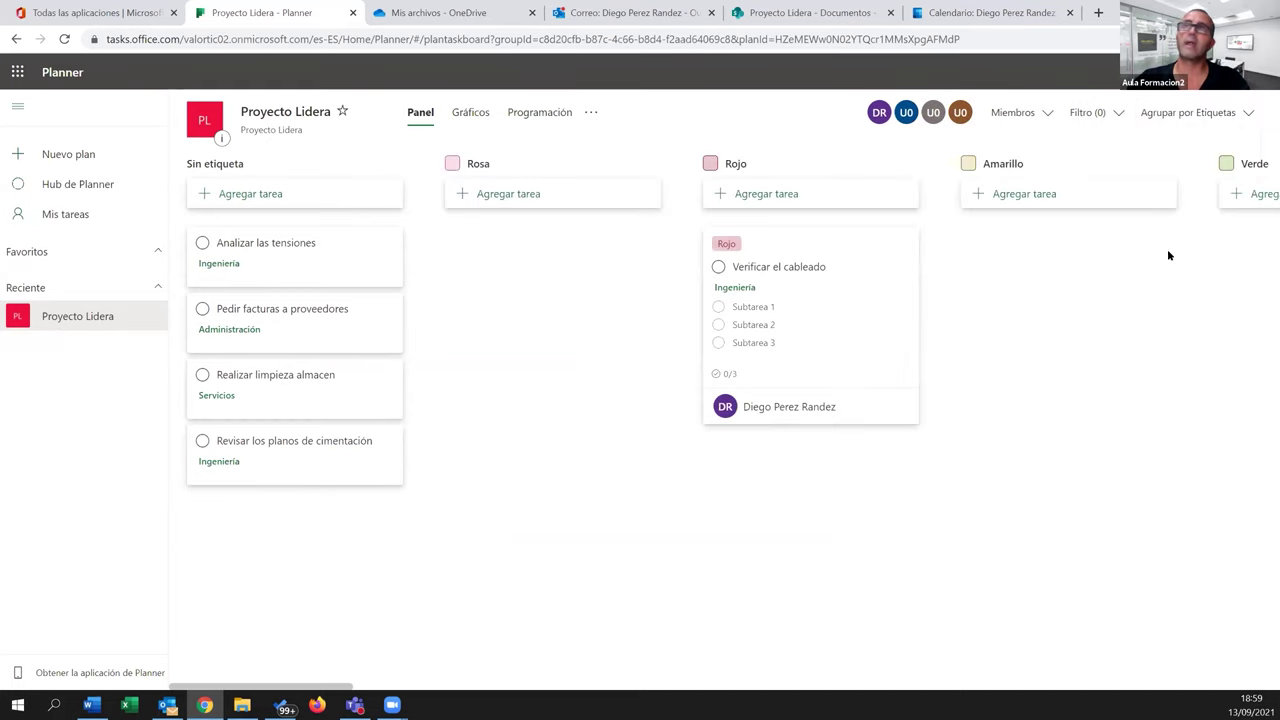
{"action": "left_click", "coordinate": [1240, 112]}
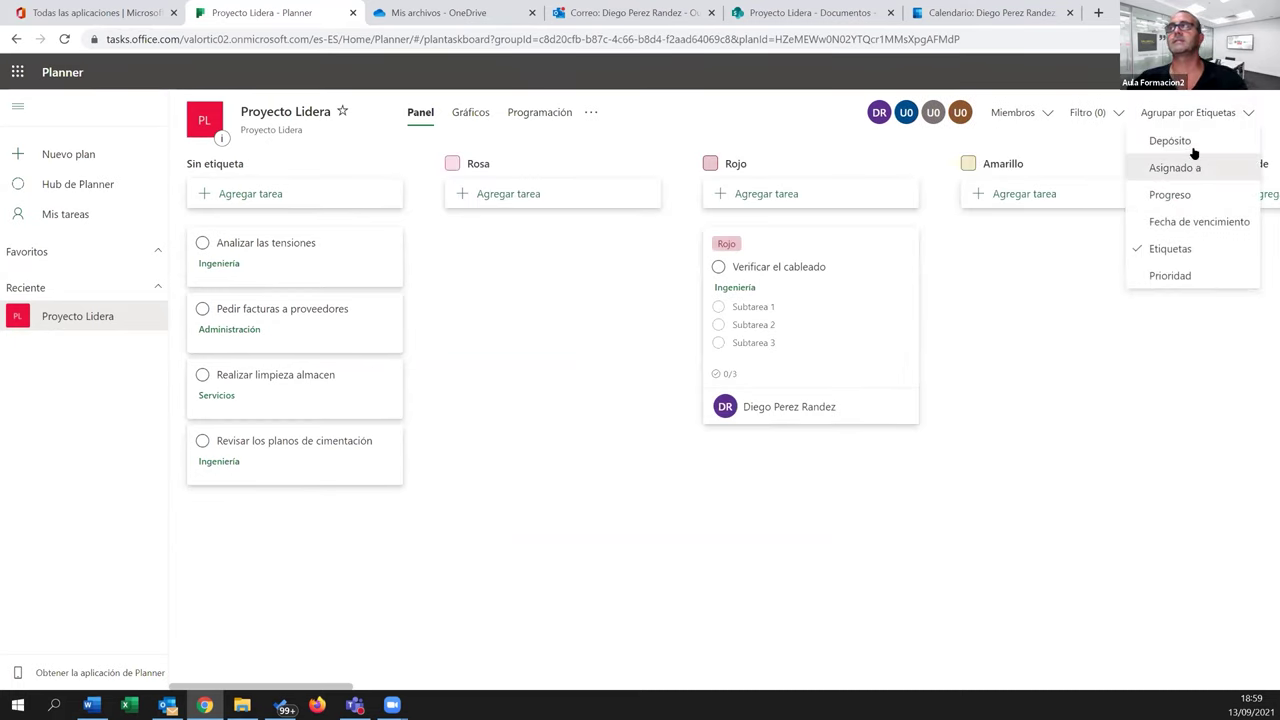
{"action": "left_click", "coordinate": [1188, 148]}
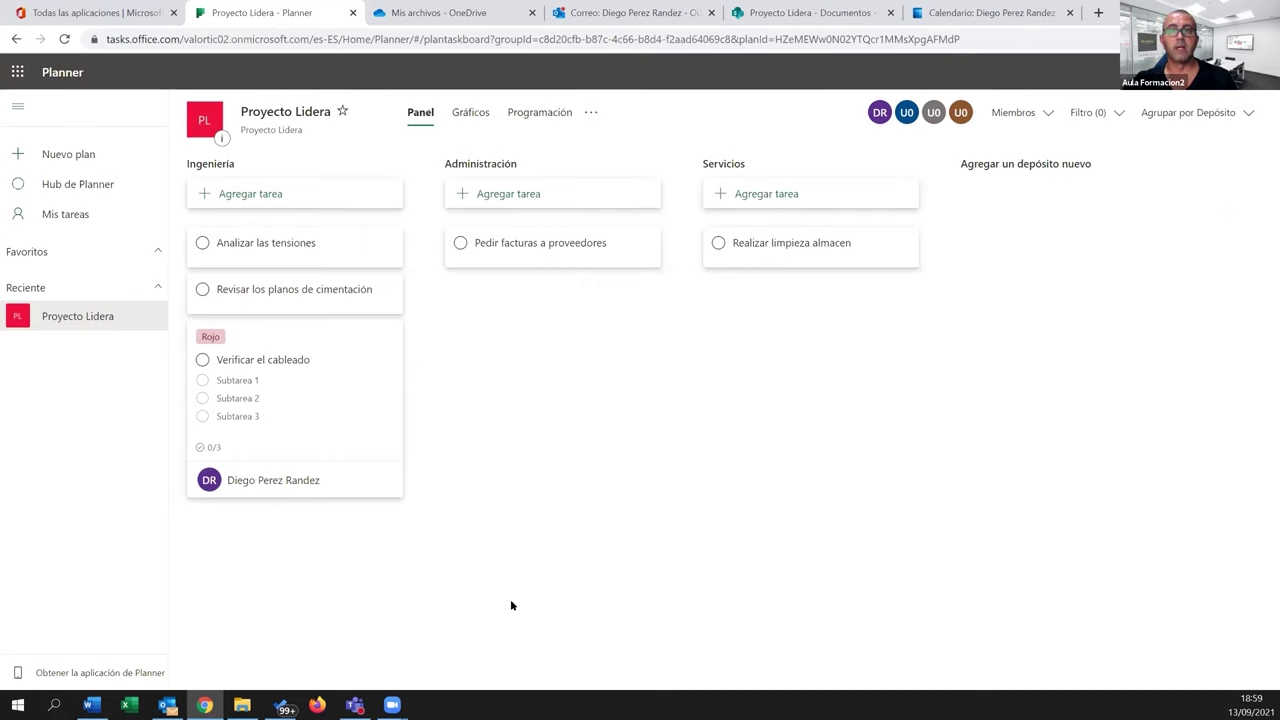
{"action": "left_click", "coordinate": [466, 121]}
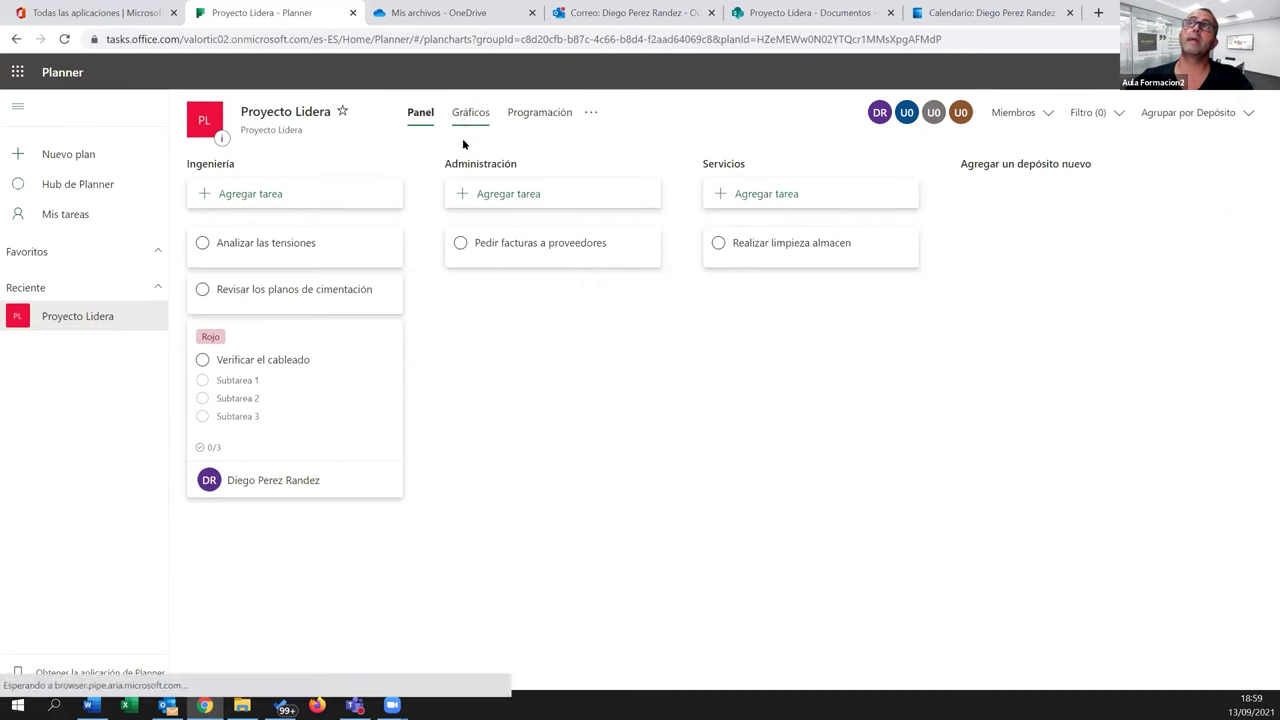
Scroll through the Gráficos charts, then switch to the September 2021 Programación calendar
{"action": "scroll", "coordinate": [665, 556], "scroll_direction": "down", "scroll_amount": 2}
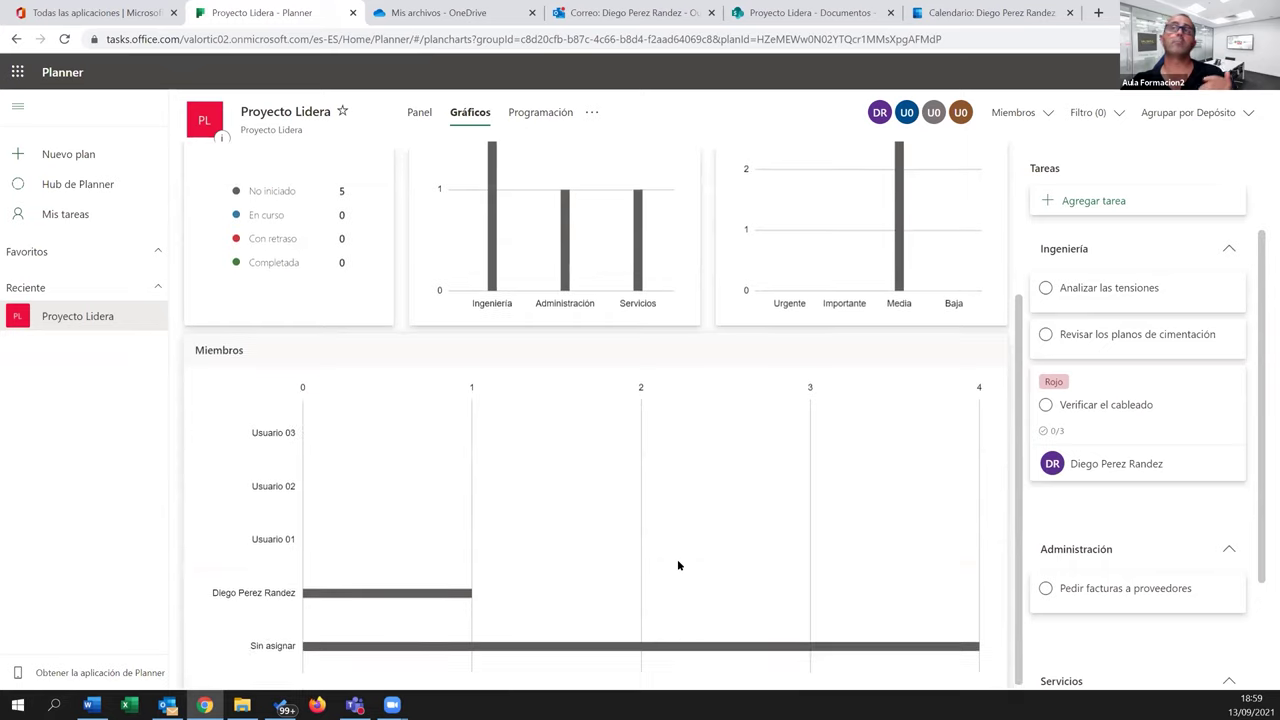
{"action": "scroll", "coordinate": [677, 559], "scroll_direction": "up", "scroll_amount": 3}
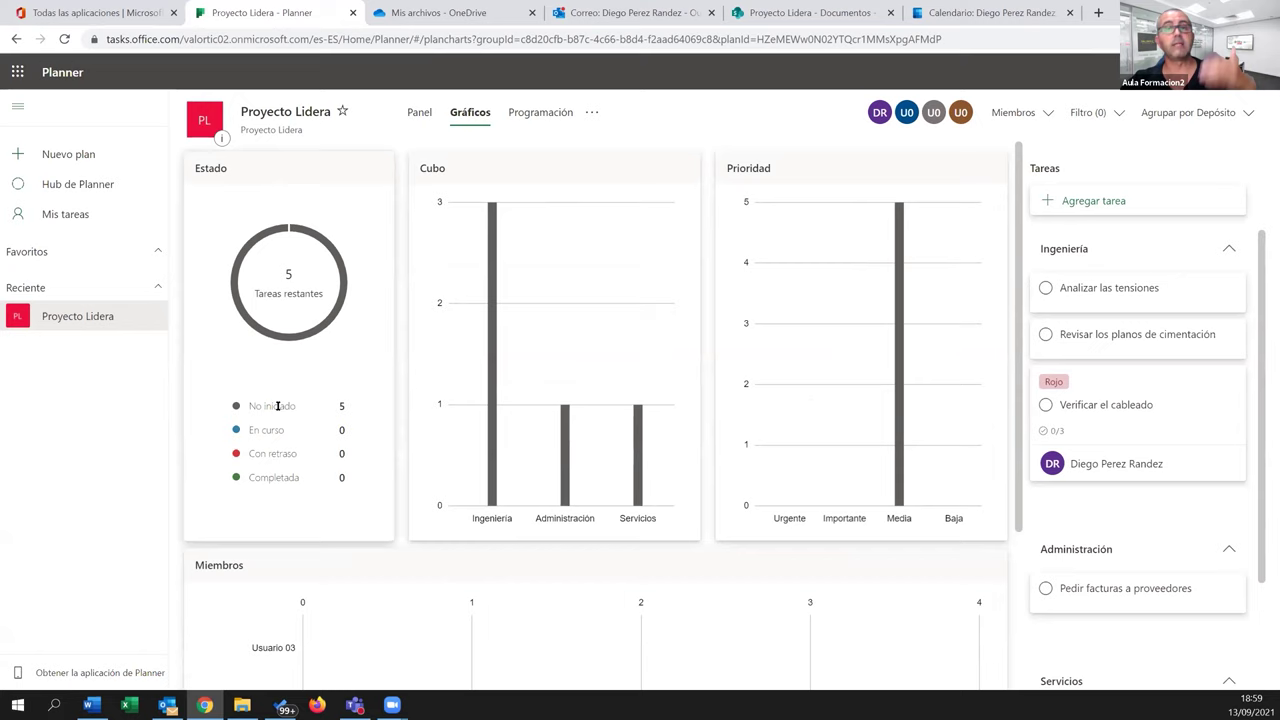
{"action": "left_click", "coordinate": [527, 115]}
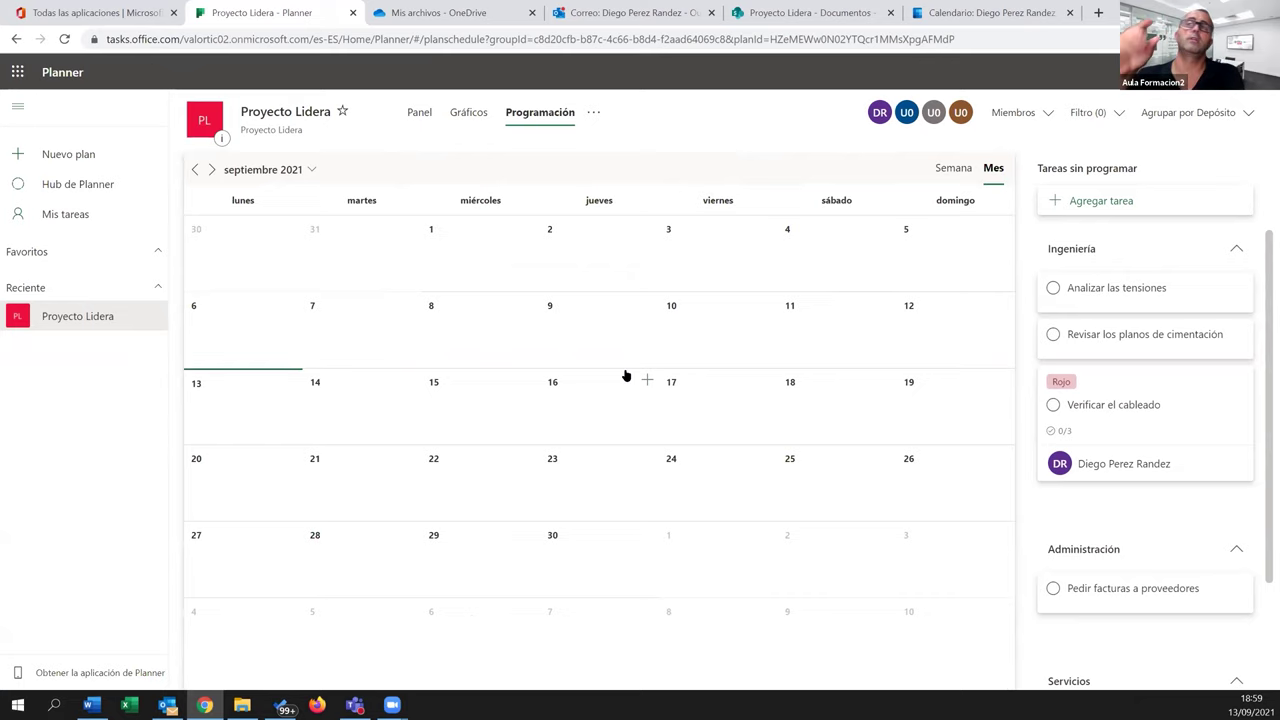
Give Verificar el cableado start 08/09/2021 and due 23/09/2021, then view it on the schedule calendar
{"action": "left_click", "coordinate": [412, 114]}
{"action": "left_click", "coordinate": [310, 333]}
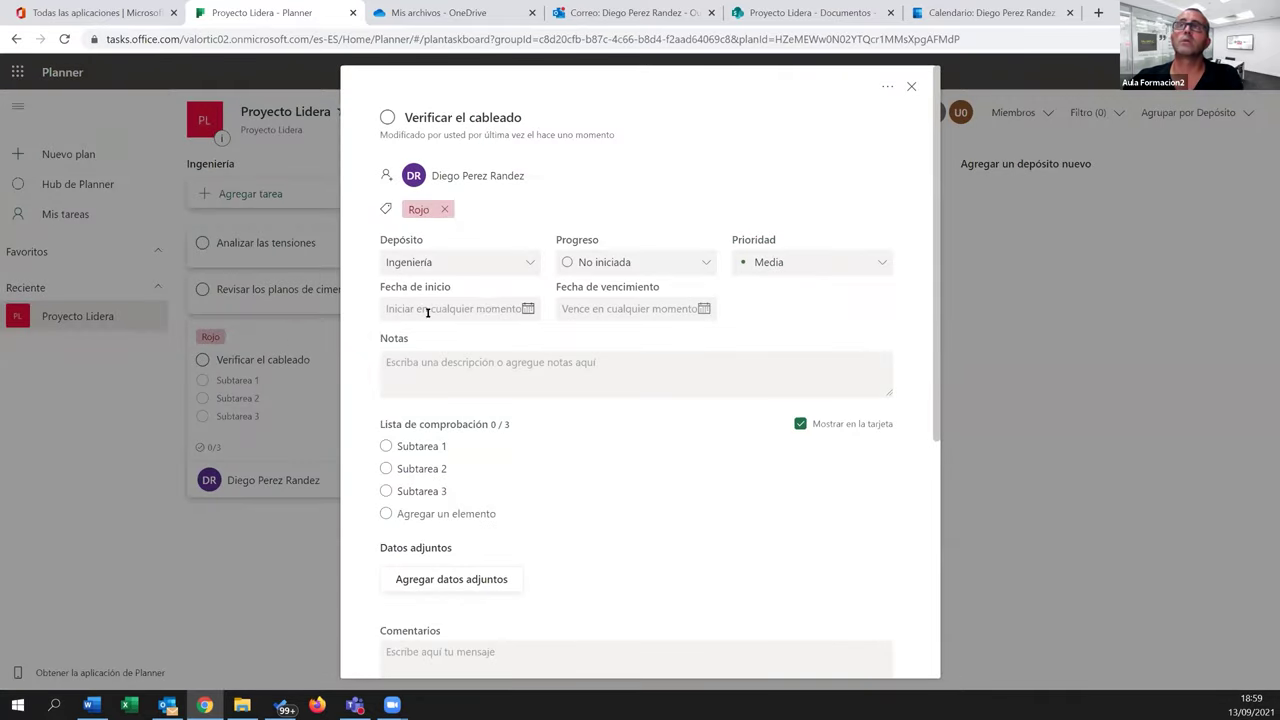
{"action": "left_click", "coordinate": [511, 309]}
{"action": "left_click", "coordinate": [441, 404]}
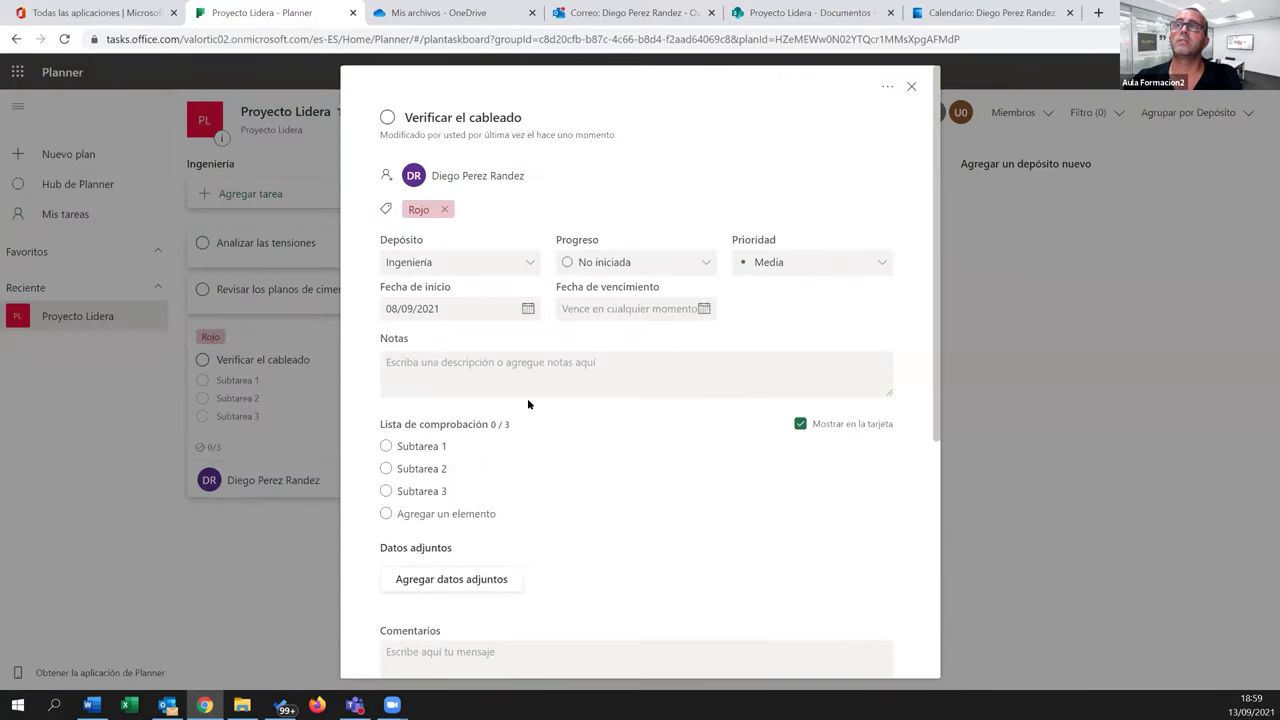
{"action": "left_click", "coordinate": [703, 310]}
{"action": "left_click", "coordinate": [646, 450]}
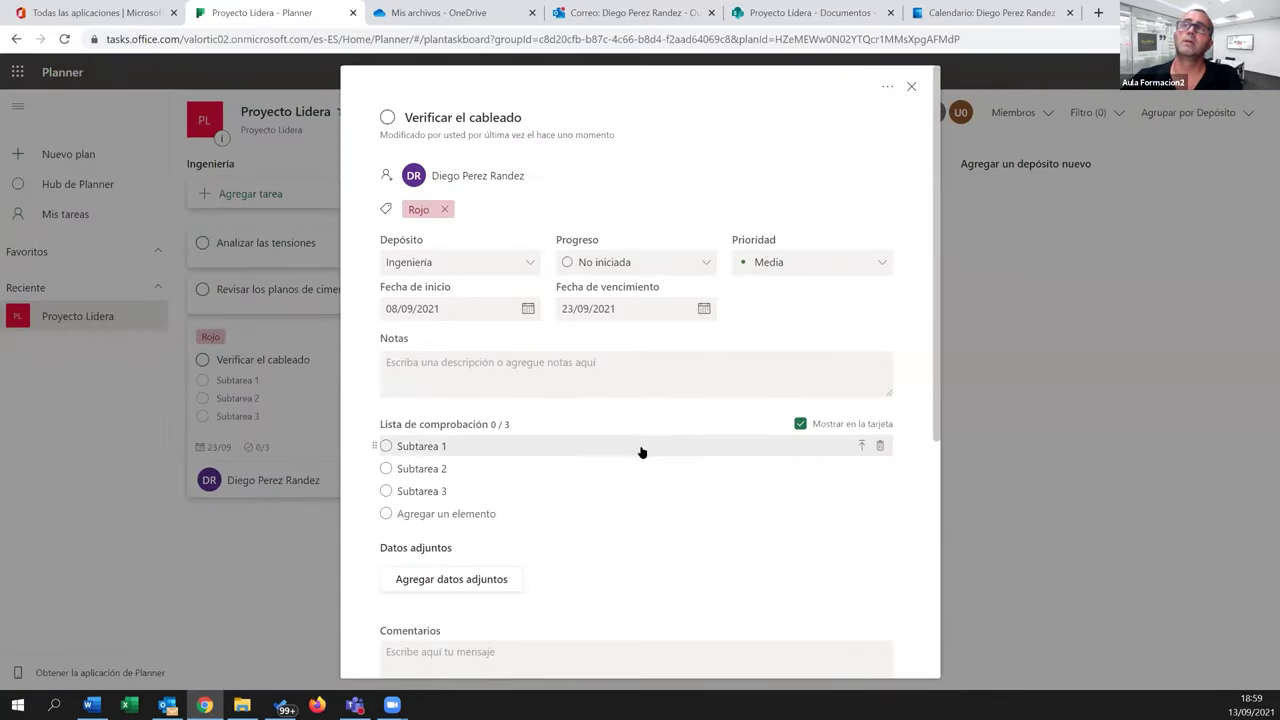
{"action": "left_click", "coordinate": [909, 90]}
{"action": "left_click", "coordinate": [535, 115]}
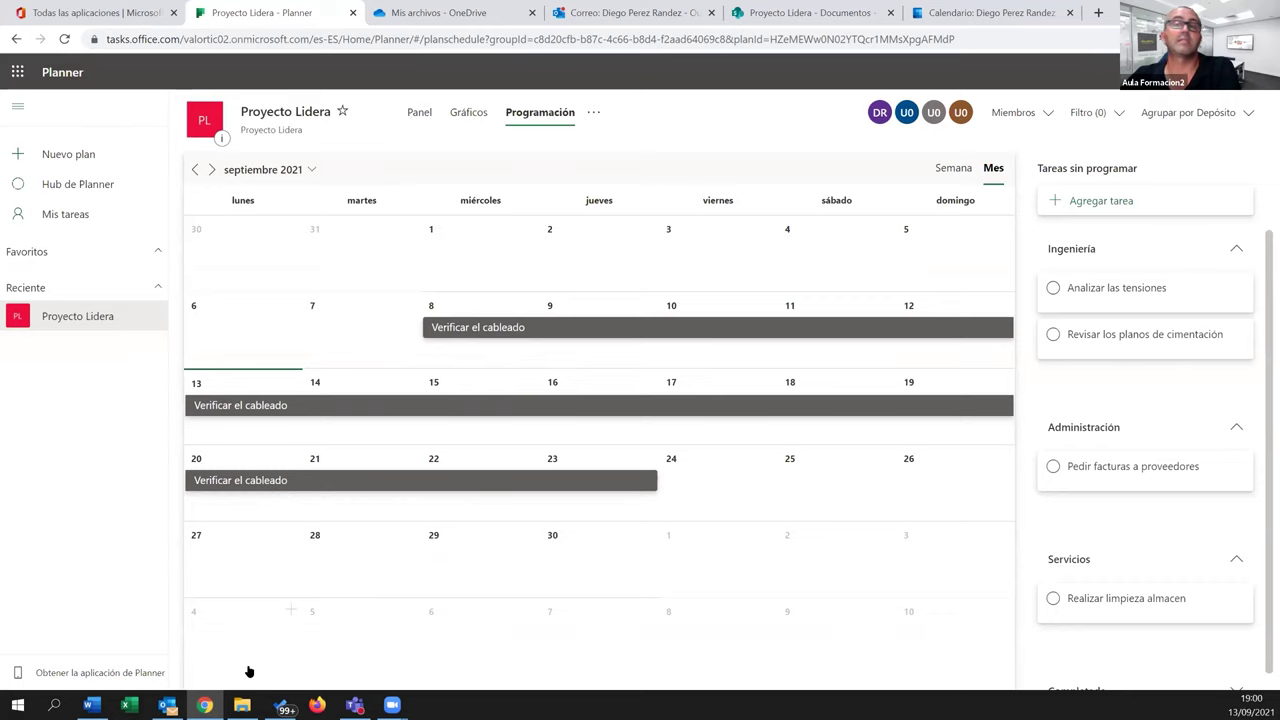
{"action": "left_click", "coordinate": [168, 706]}
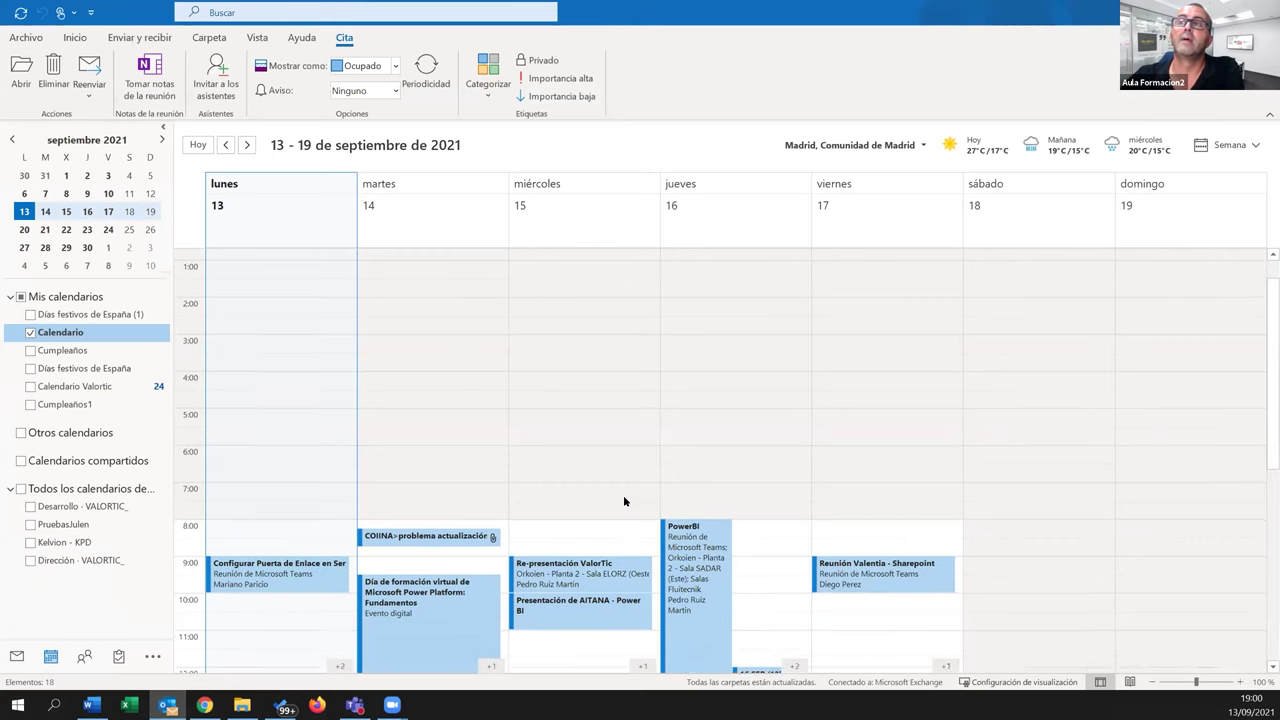
Show the daily task list at Normal size beneath Outlook's week calendar
{"action": "scroll", "coordinate": [620, 480], "scroll_direction": "down", "scroll_amount": 5}
{"action": "scroll", "coordinate": [584, 451], "scroll_direction": "down", "scroll_amount": 2}
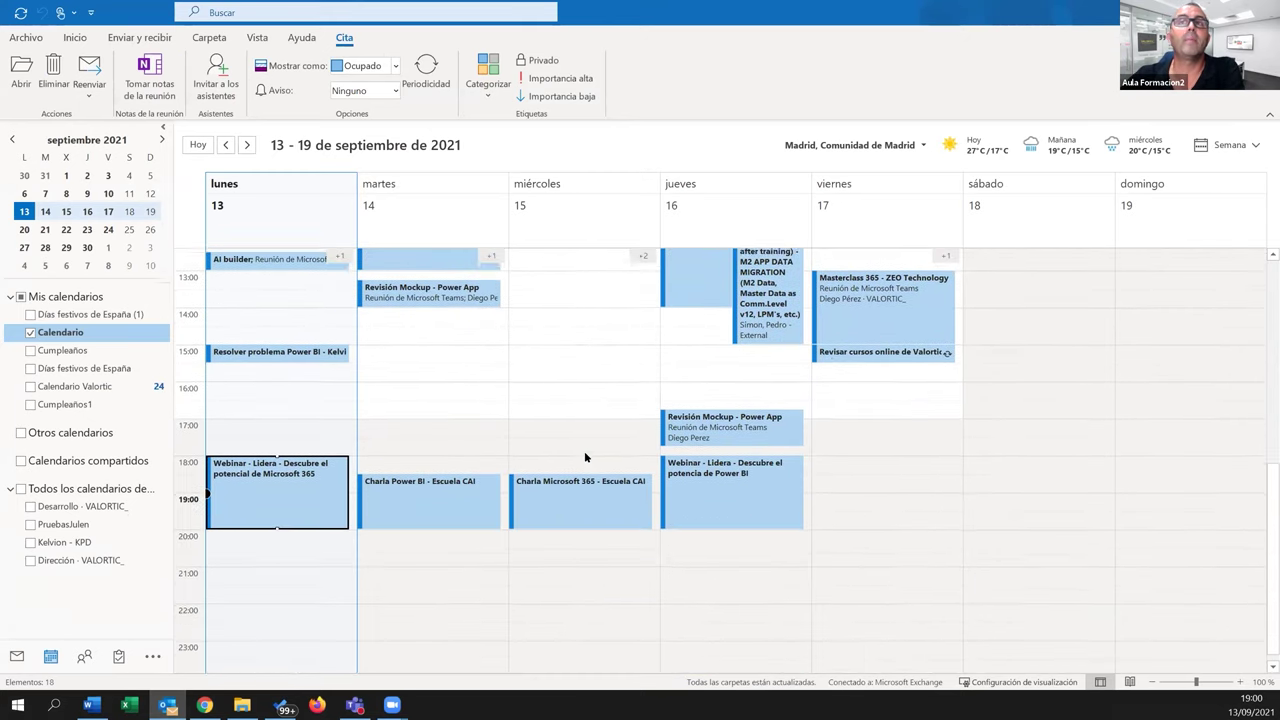
{"action": "scroll", "coordinate": [584, 451], "scroll_direction": "up", "scroll_amount": 3}
{"action": "left_click", "coordinate": [258, 39]}
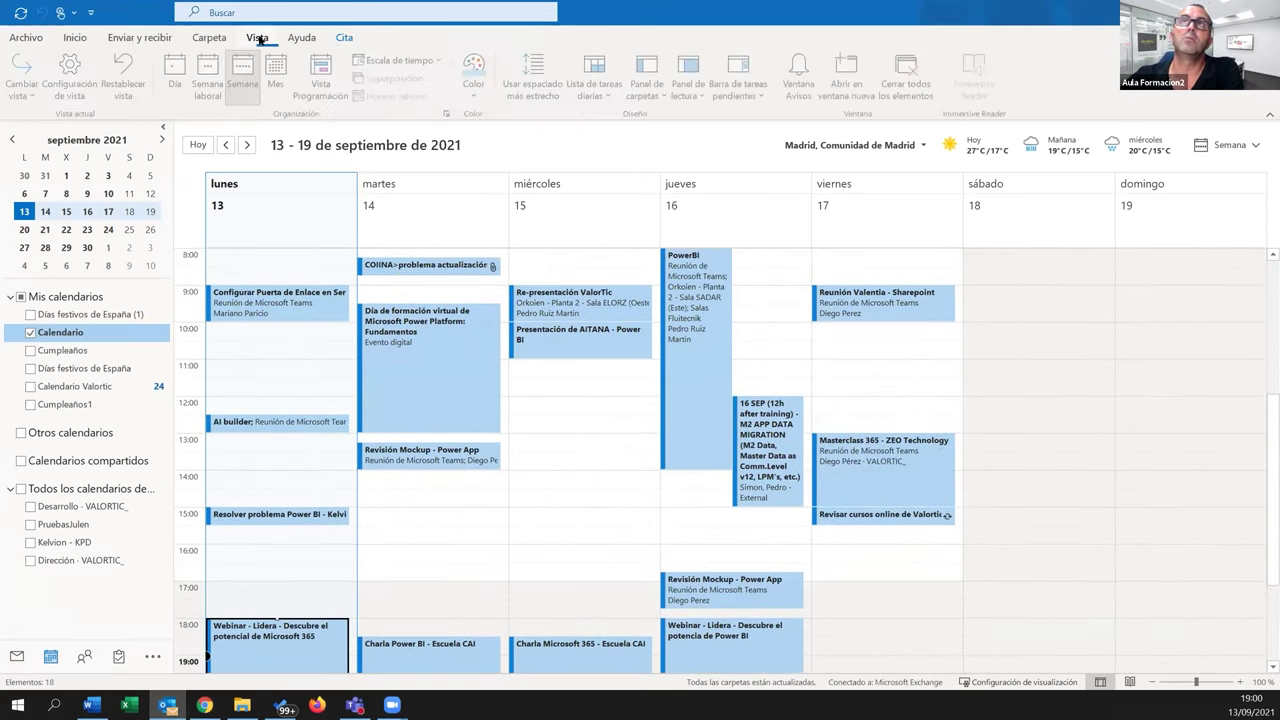
{"action": "left_click", "coordinate": [603, 95]}
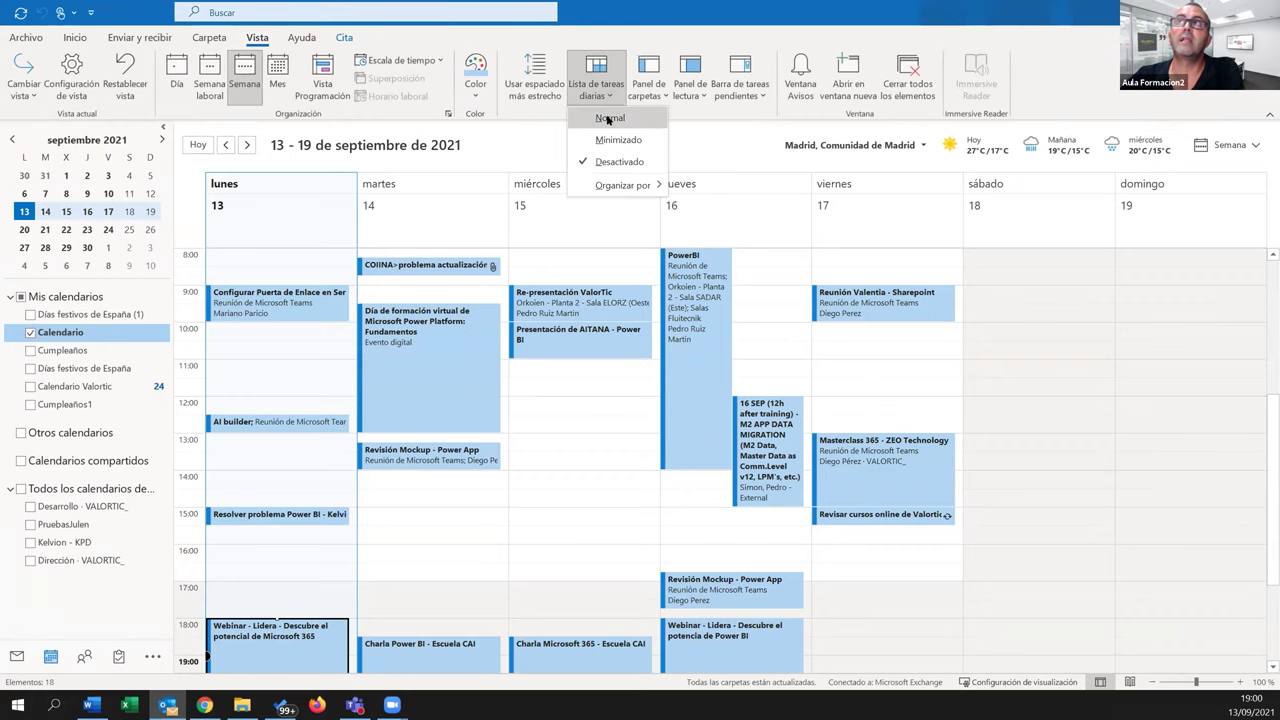
{"action": "left_click", "coordinate": [607, 118]}
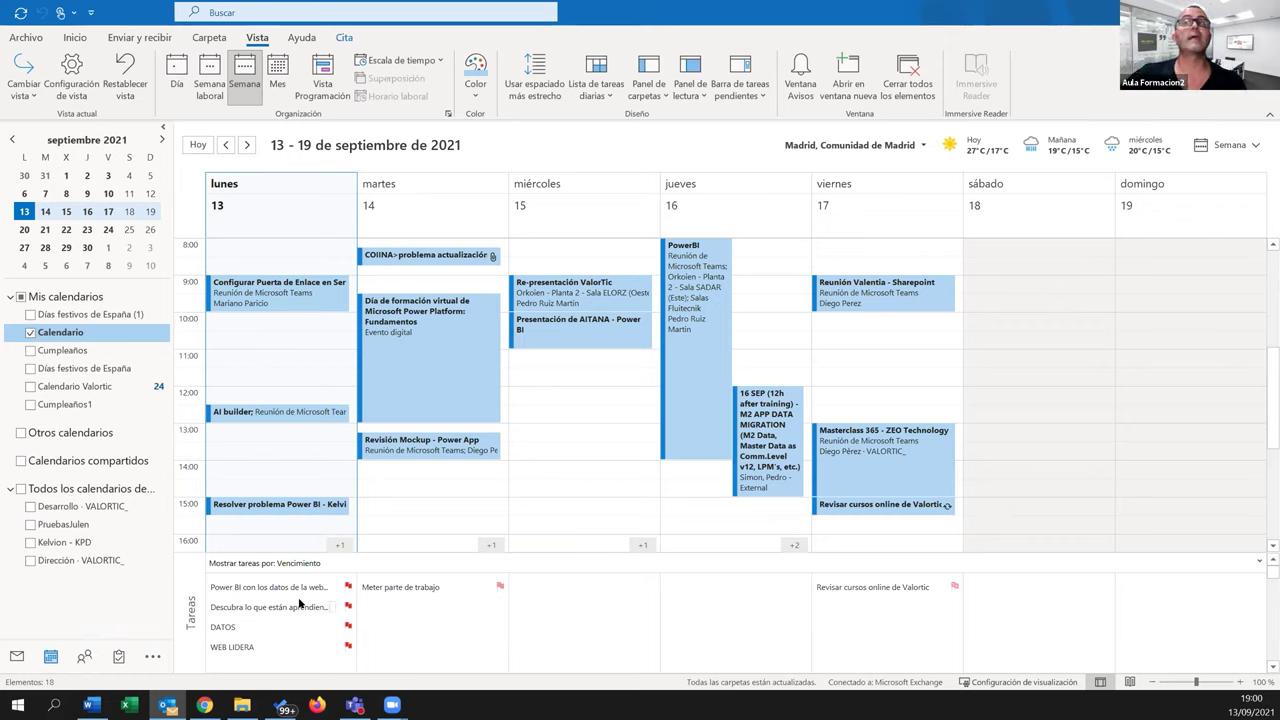
Turn the daily task list off and return to the Planner schedule in Chrome
{"action": "left_click", "coordinate": [590, 93]}
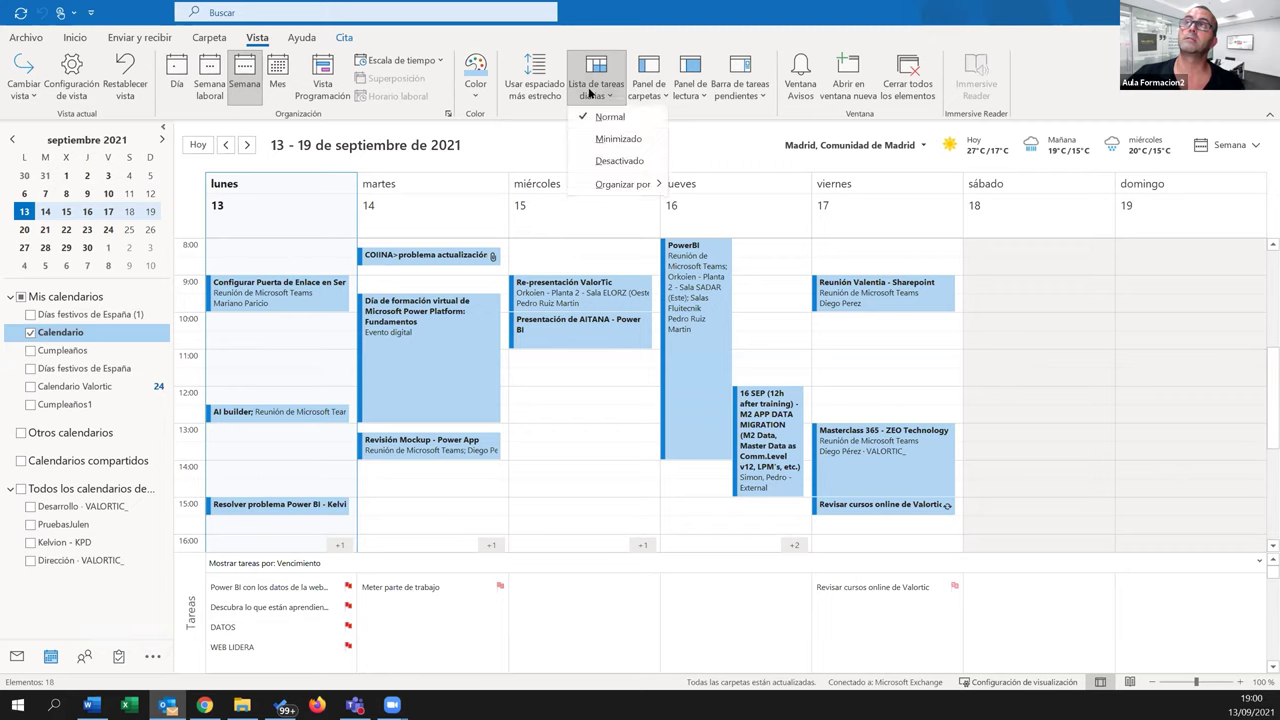
{"action": "left_click", "coordinate": [619, 161]}
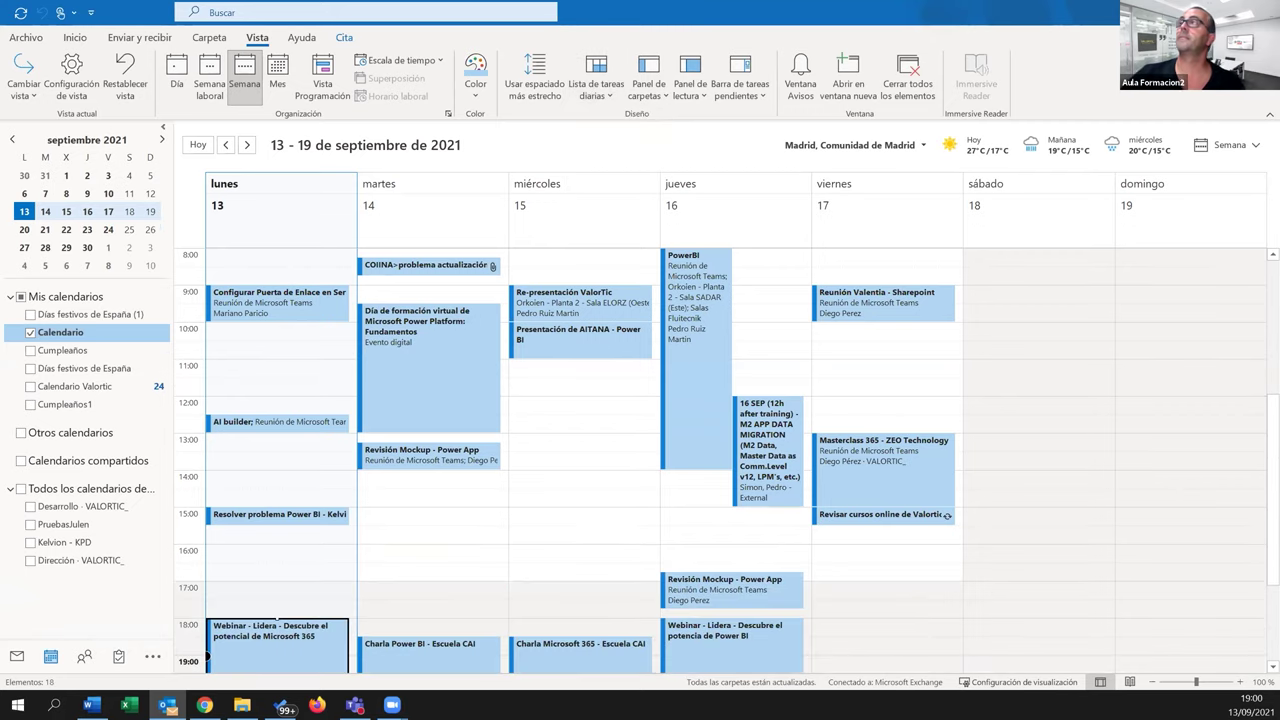
{"action": "key", "text": "alt+Tab"}
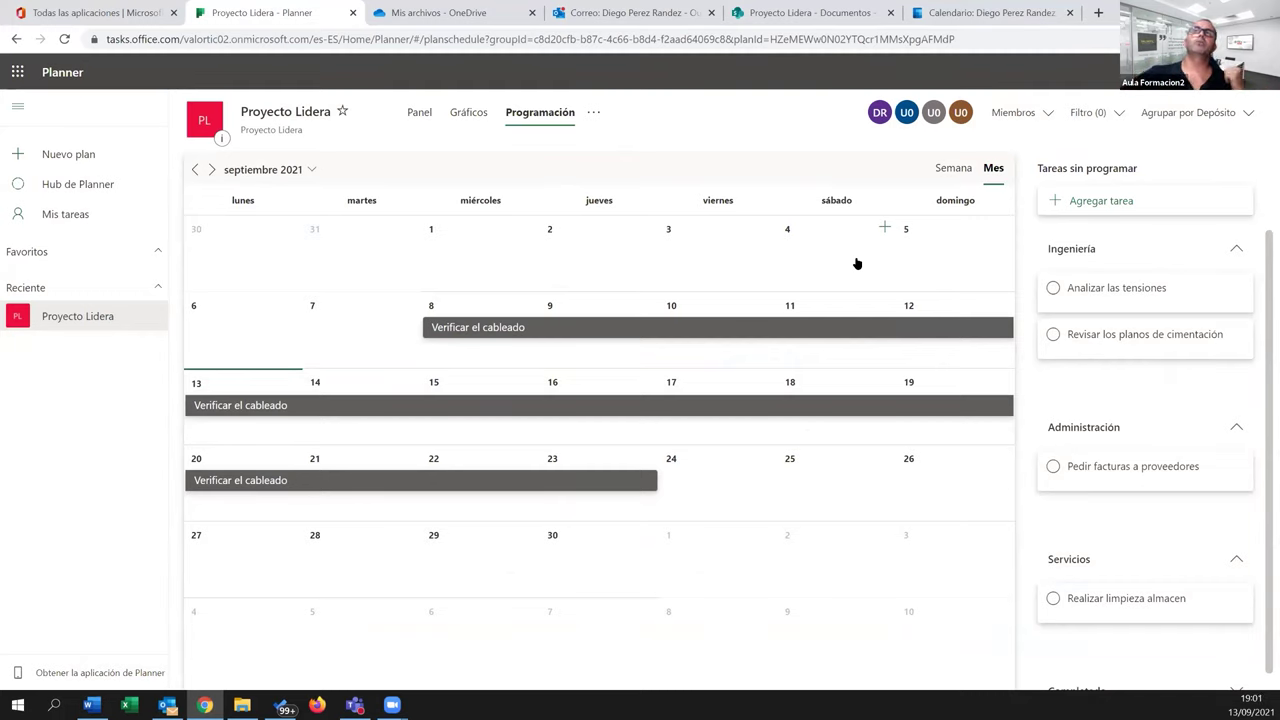
Look at the Proyecto Lidera group's Files in Outlook, then go to its SharePoint Documentos library
{"action": "left_click", "coordinate": [636, 14]}
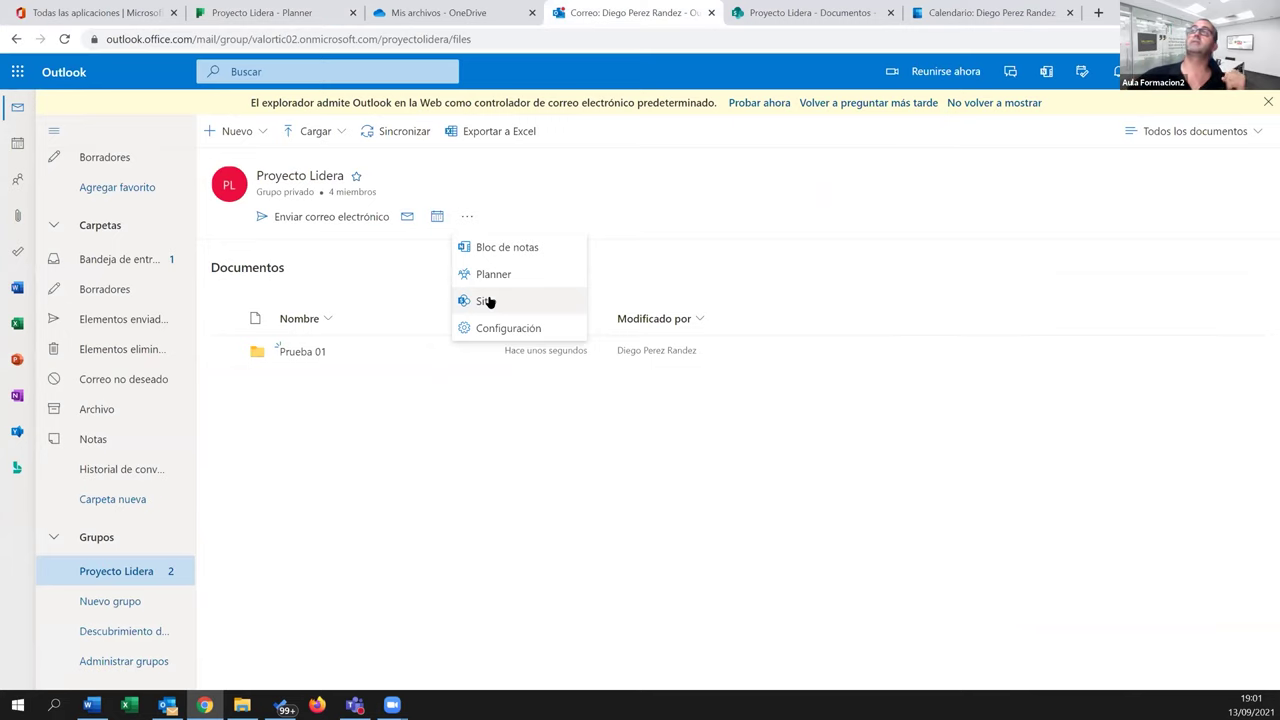
{"action": "left_click", "coordinate": [768, 14]}
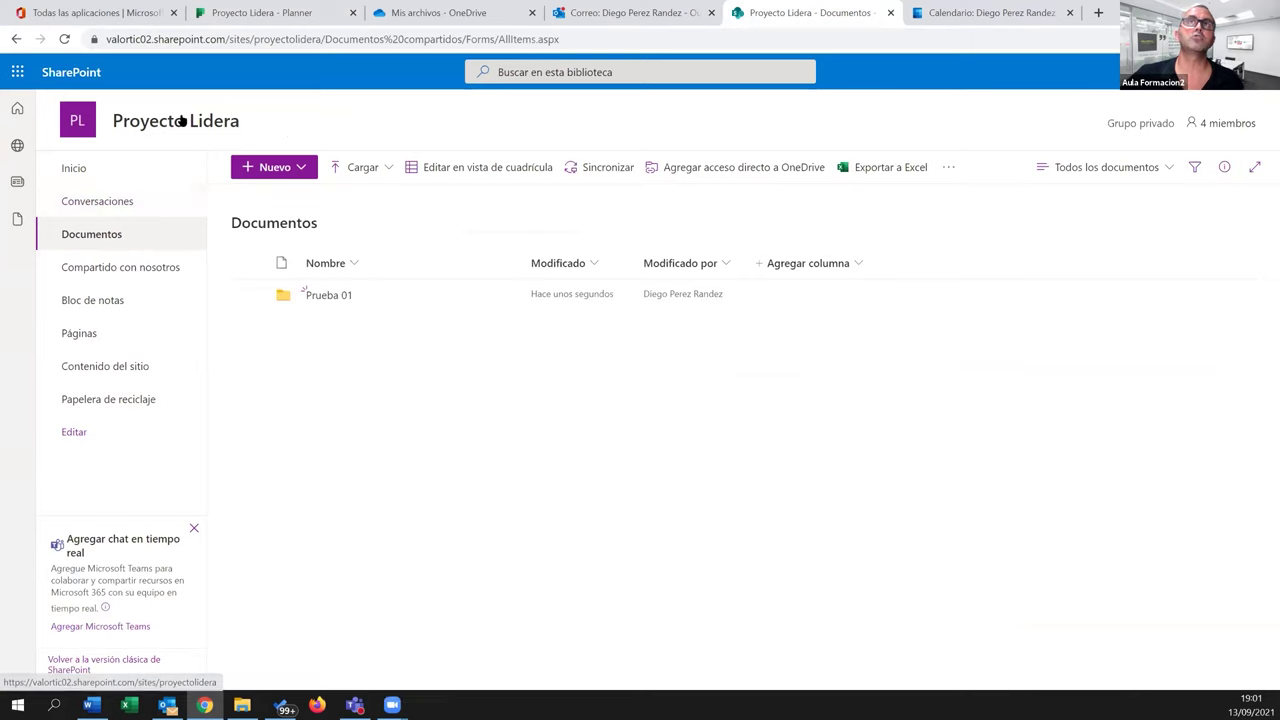
Add Microsoft Teams to the Proyecto Lidera SharePoint site, creating the team from the site
{"action": "mouse_move", "coordinate": [193, 129]}
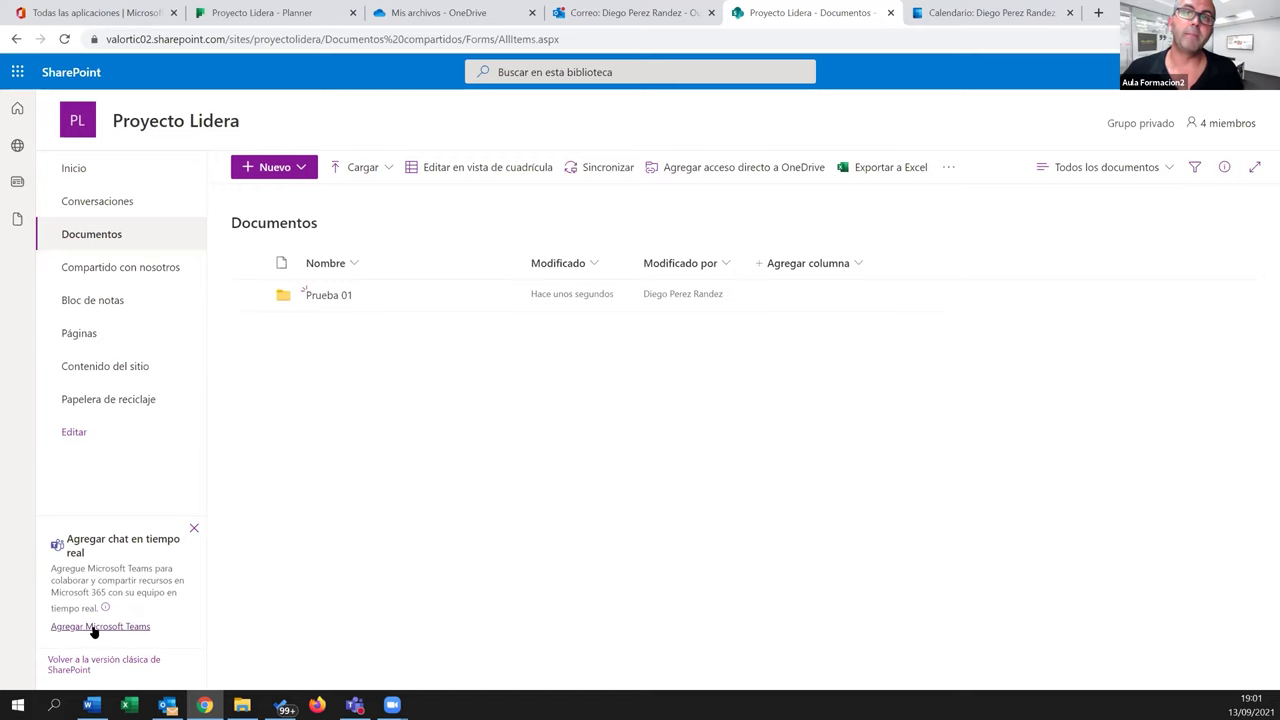
{"action": "left_click", "coordinate": [93, 628]}
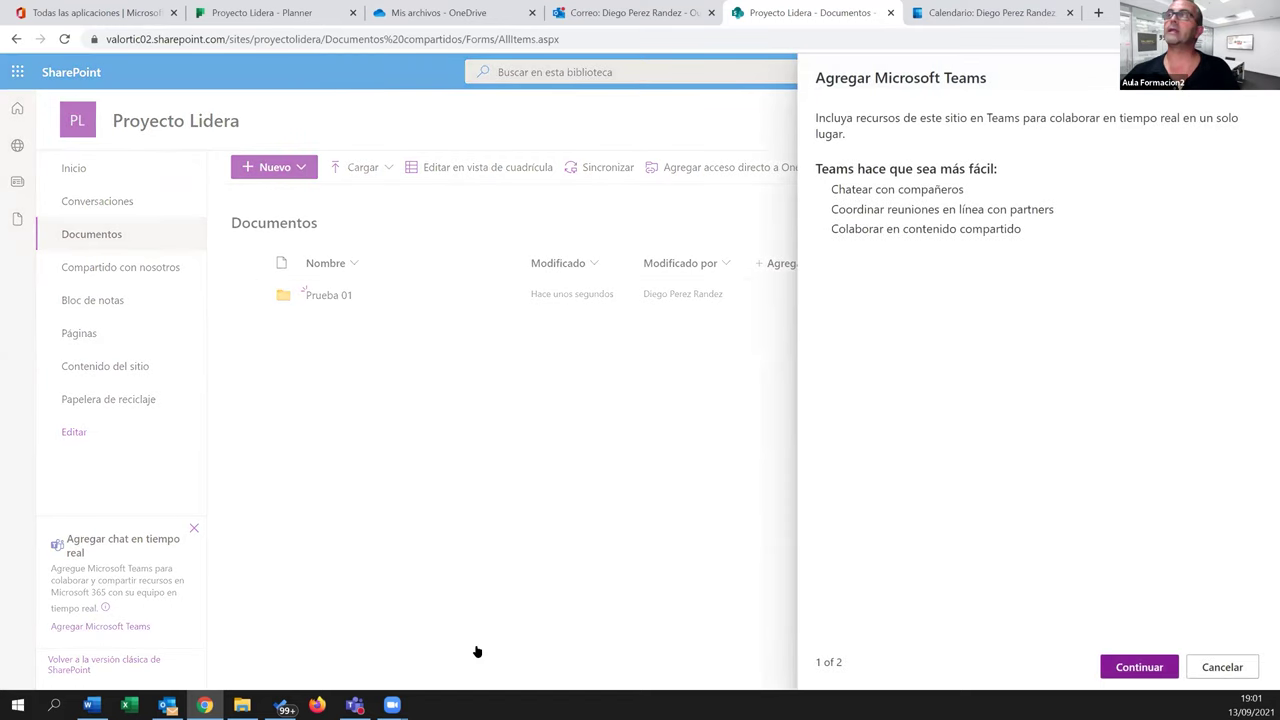
{"action": "left_click", "coordinate": [1126, 672]}
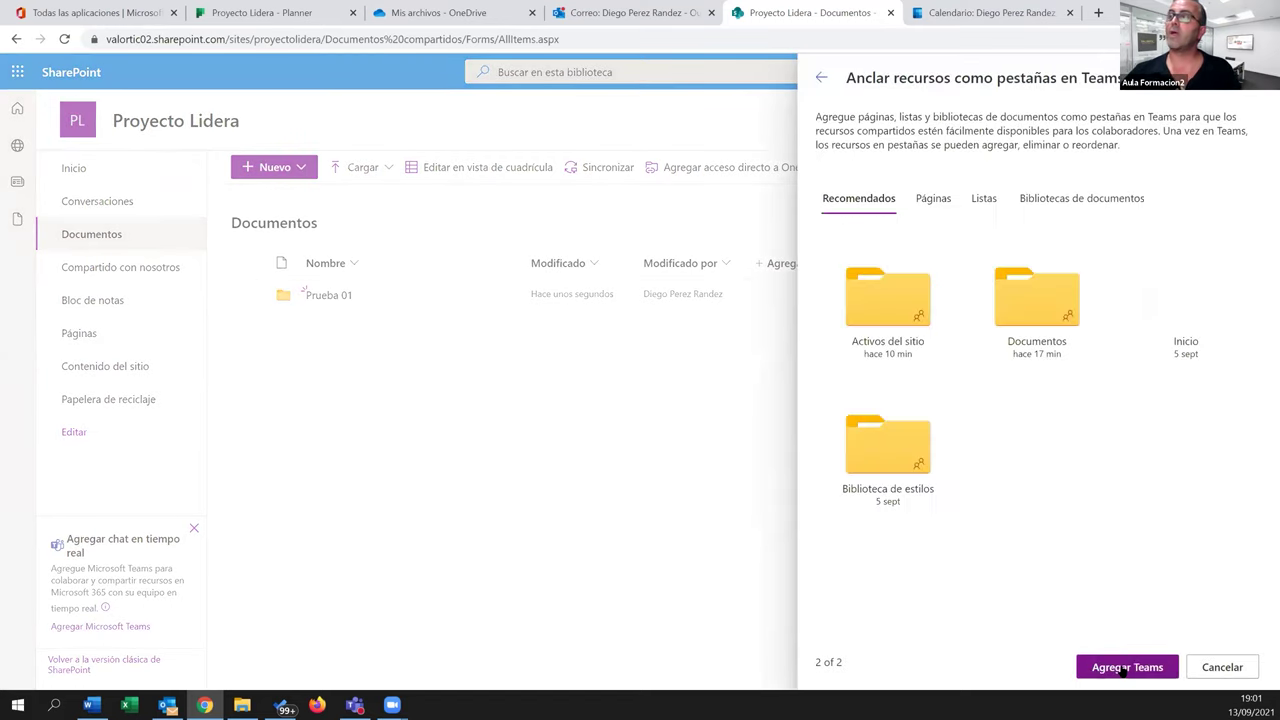
{"action": "left_click", "coordinate": [1131, 675]}
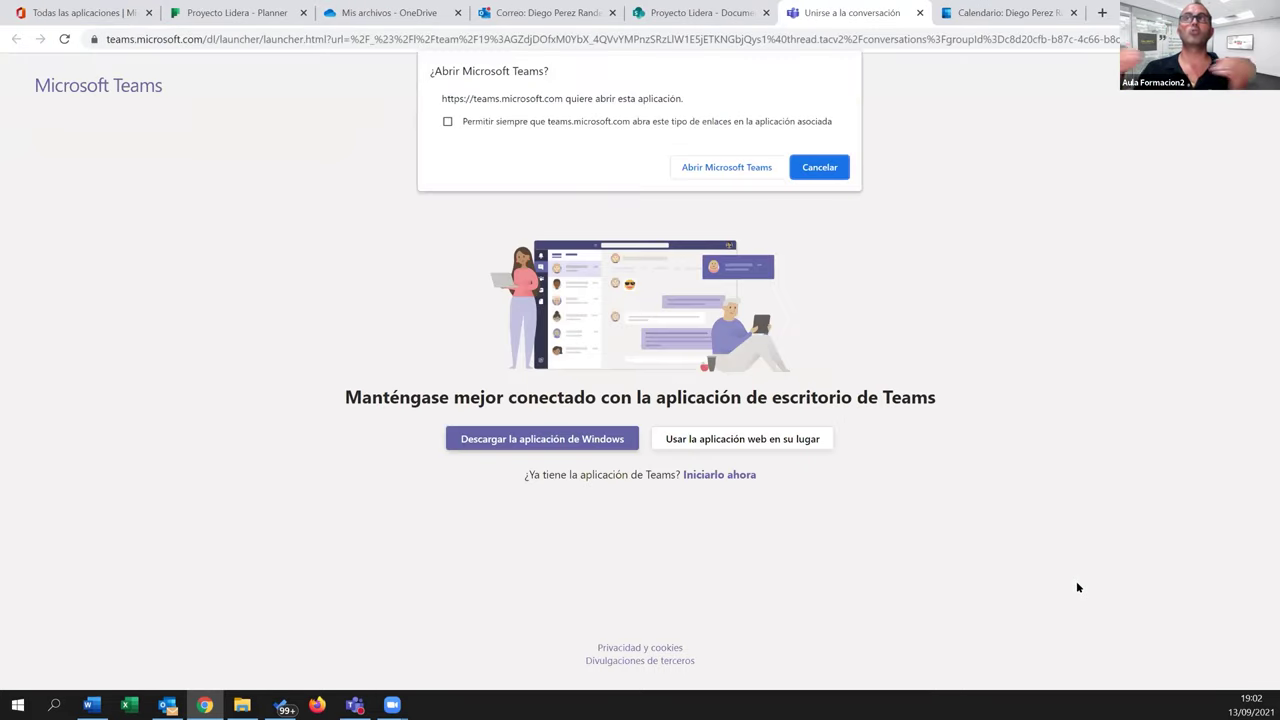
Open the Proyecto Lidera team in the Teams web app instead of desktop and dismiss the welcome tour
{"action": "left_click", "coordinate": [820, 166]}
{"action": "left_click", "coordinate": [790, 442]}
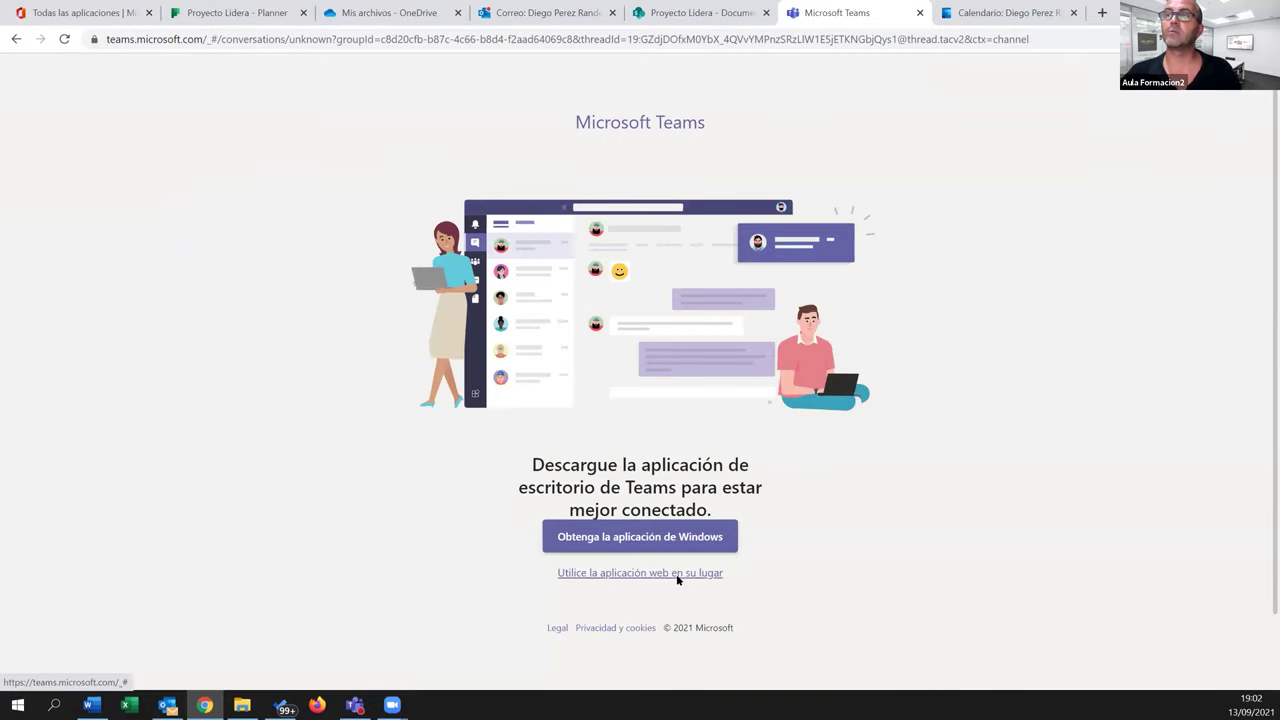
{"action": "left_click", "coordinate": [712, 574]}
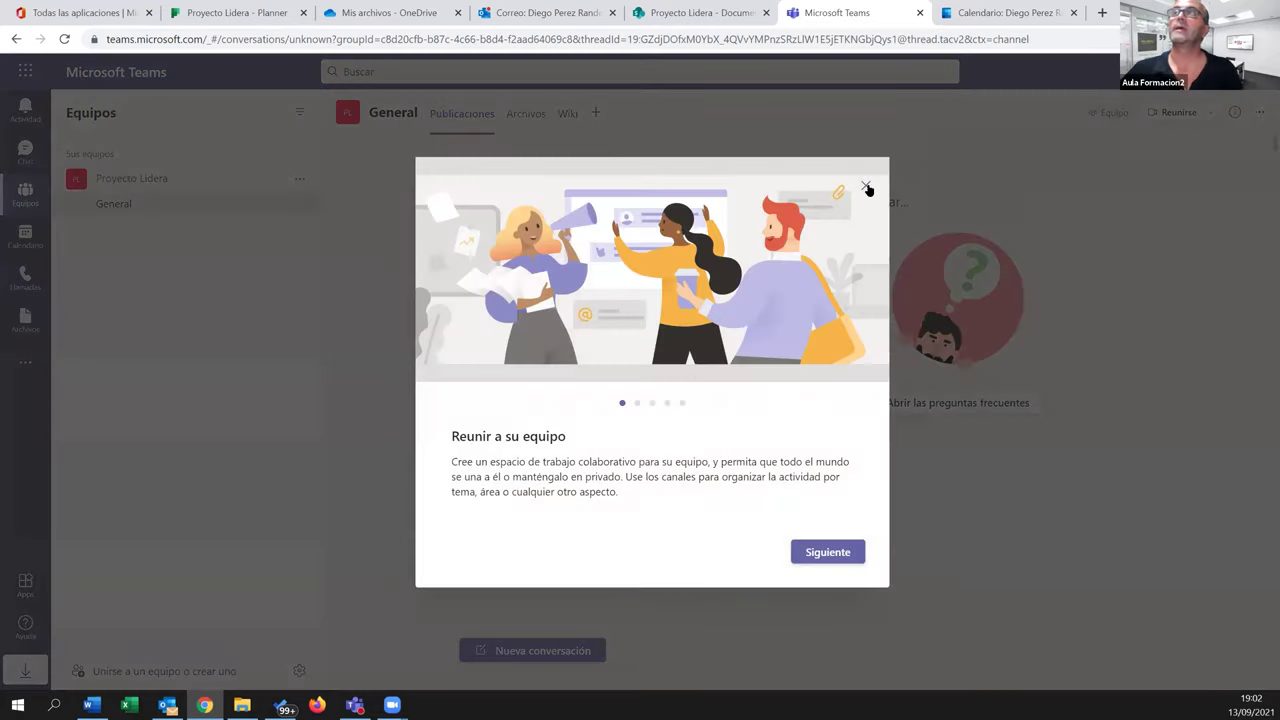
{"action": "left_click", "coordinate": [865, 186]}
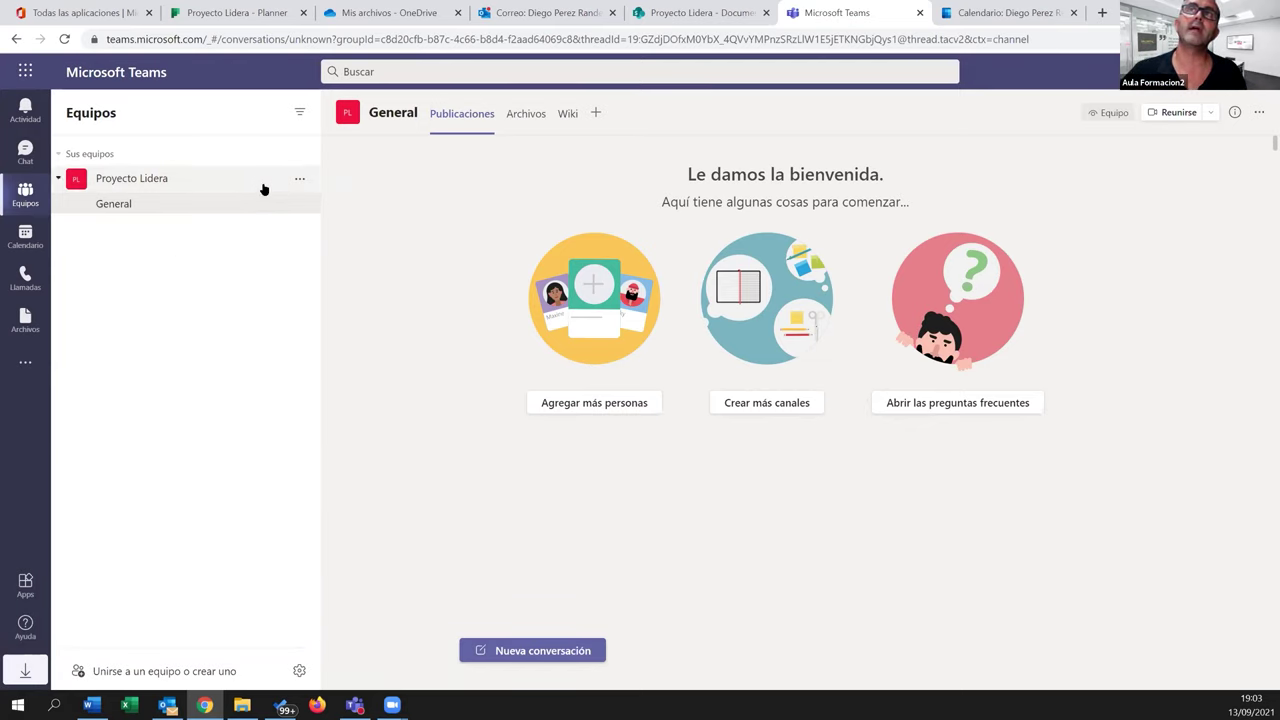
{"action": "left_click", "coordinate": [298, 182]}
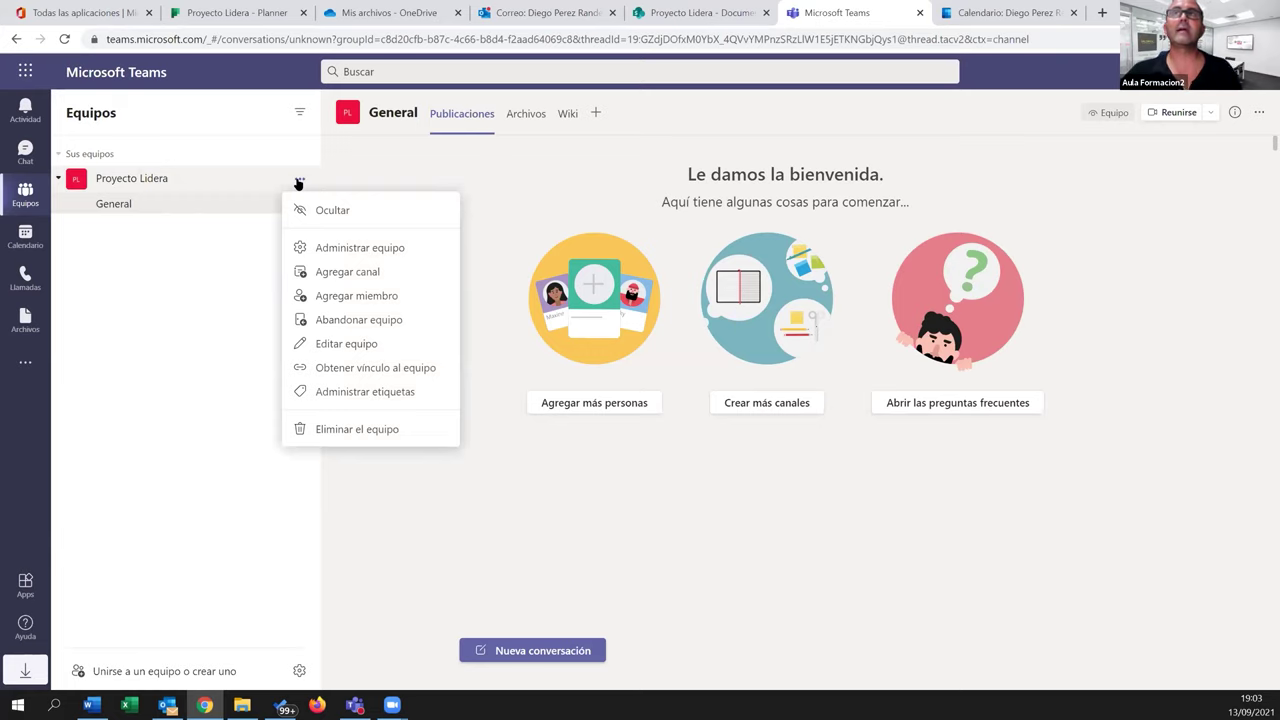
Create a channel named Construcción from the team's Agregar canal option
{"action": "left_click", "coordinate": [339, 277]}
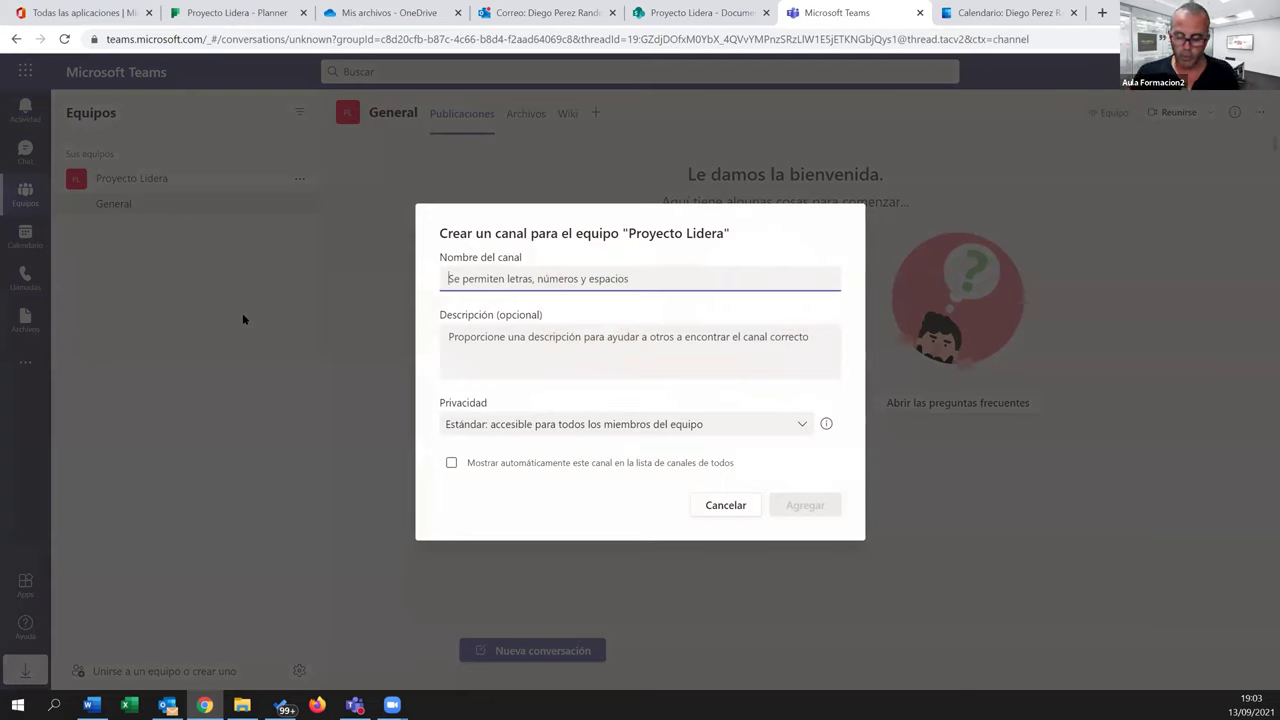
{"action": "type", "text": "Construcción"}
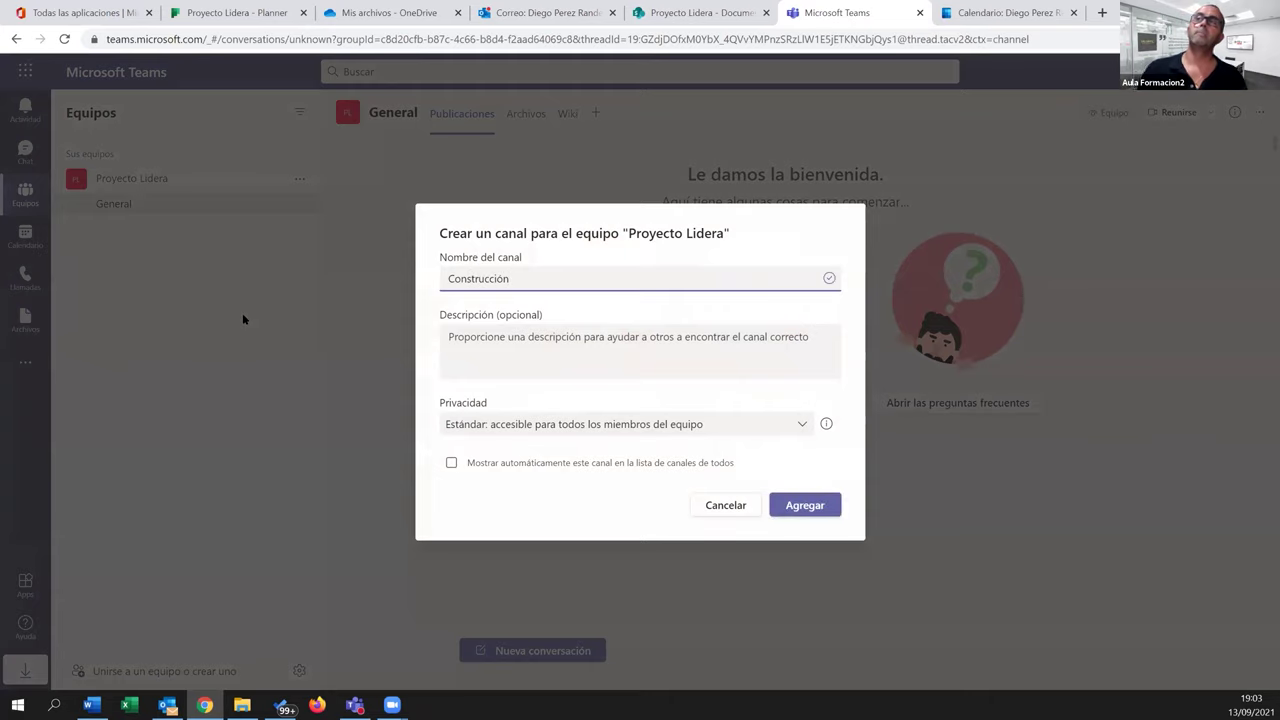
{"action": "left_click", "coordinate": [776, 506]}
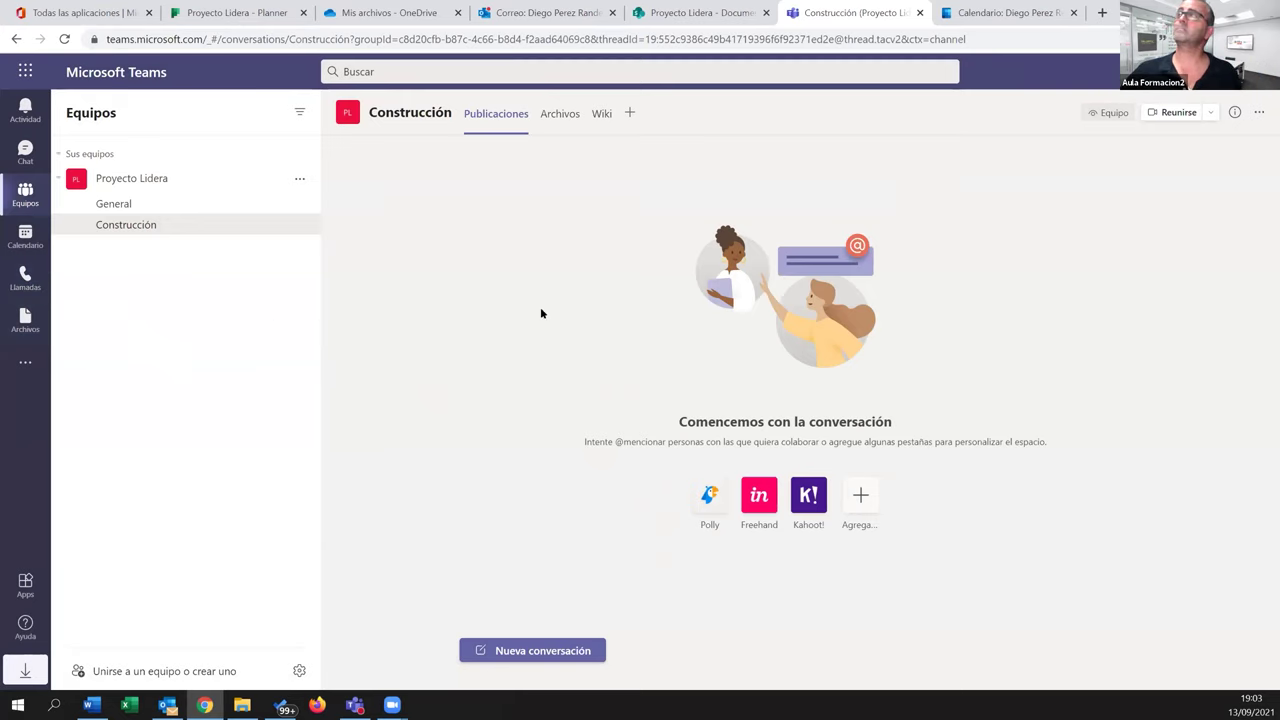
Start and join a meeting in Construcción, check the e-mail invite option, then hang up
{"action": "left_click", "coordinate": [1174, 114]}
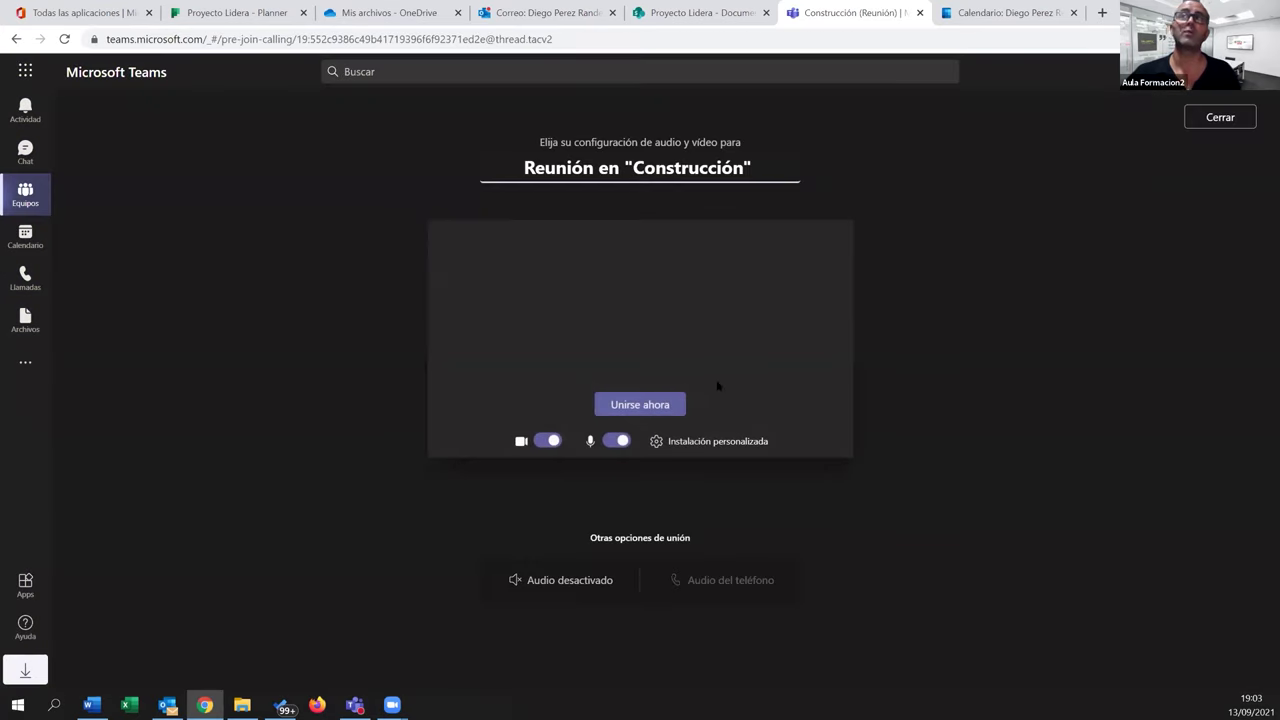
{"action": "left_click", "coordinate": [643, 405]}
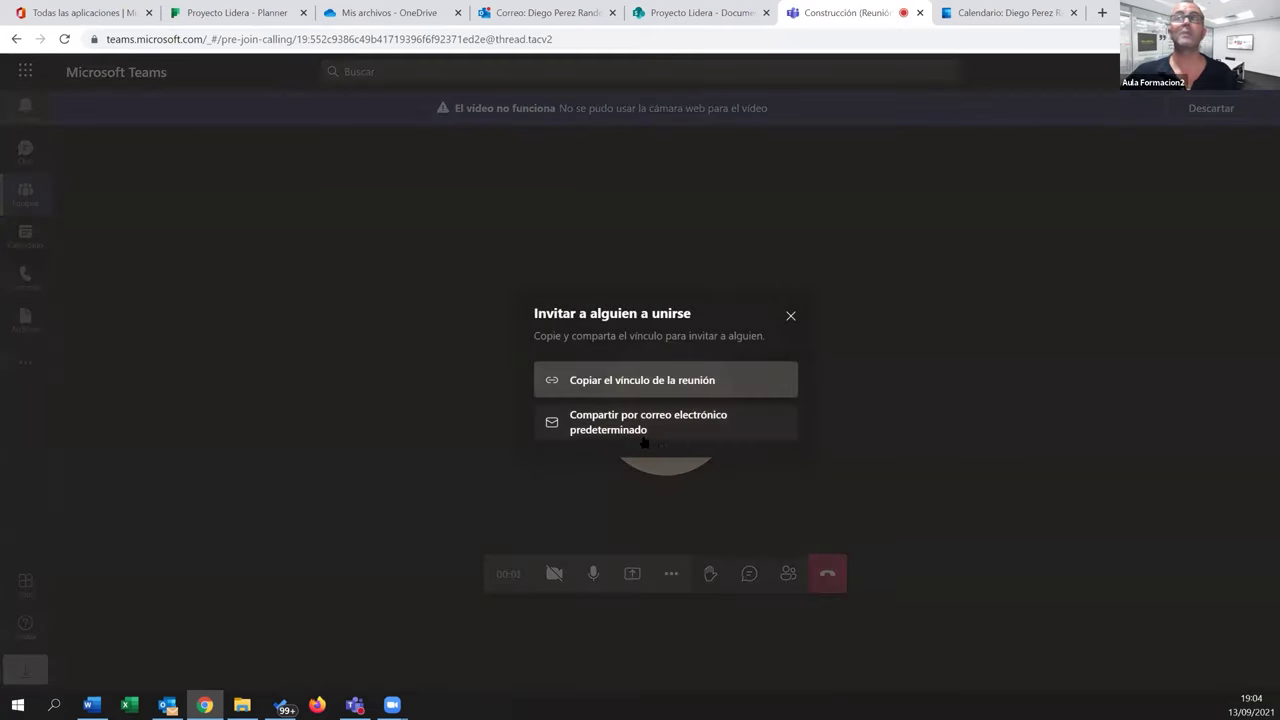
{"action": "left_click", "coordinate": [609, 414]}
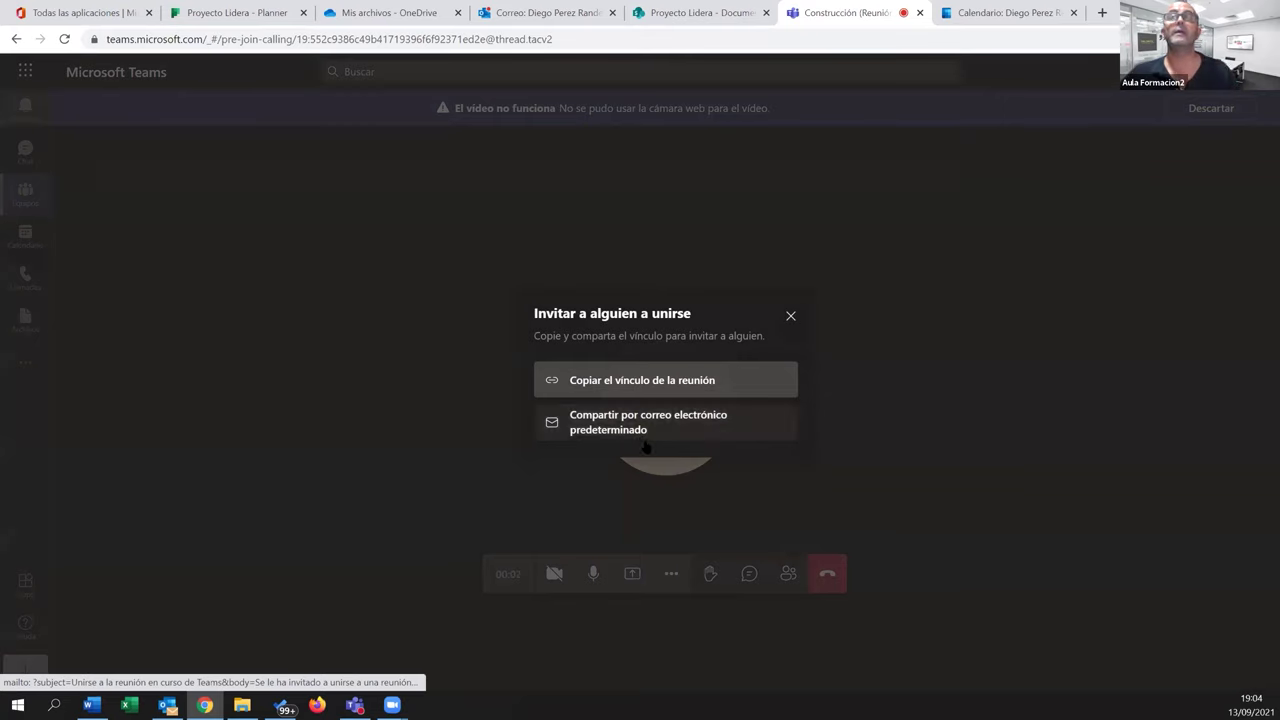
{"action": "left_click", "coordinate": [791, 317]}
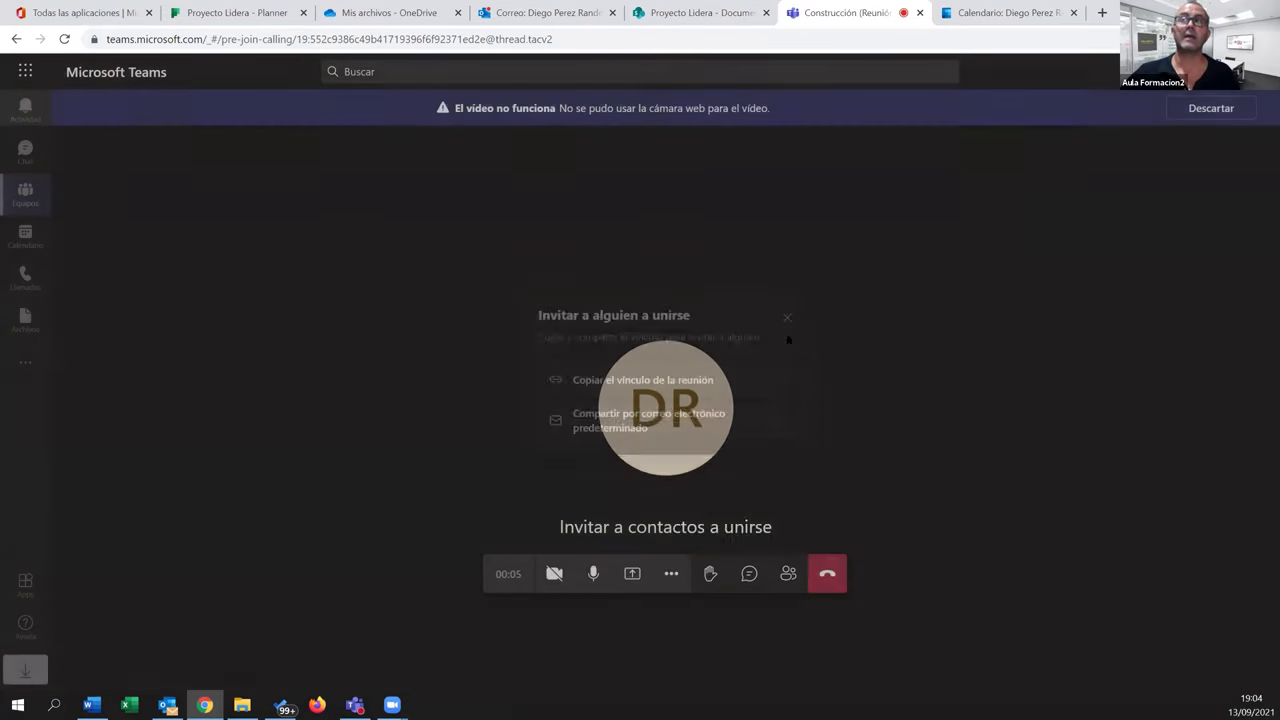
{"action": "left_click", "coordinate": [828, 576]}
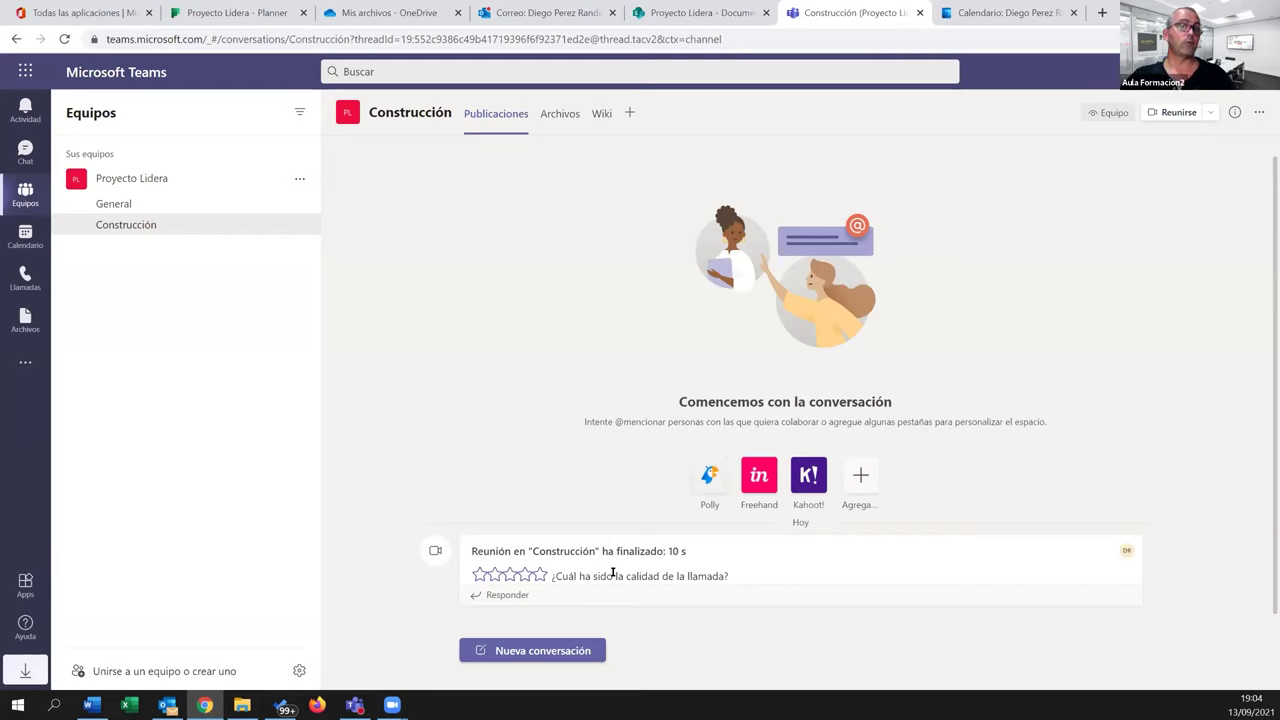
Post 'Esta es una prueba de conversacion' in Construcción and reply 'Hola. Esta es una respuestas'
{"action": "left_click", "coordinate": [572, 652]}
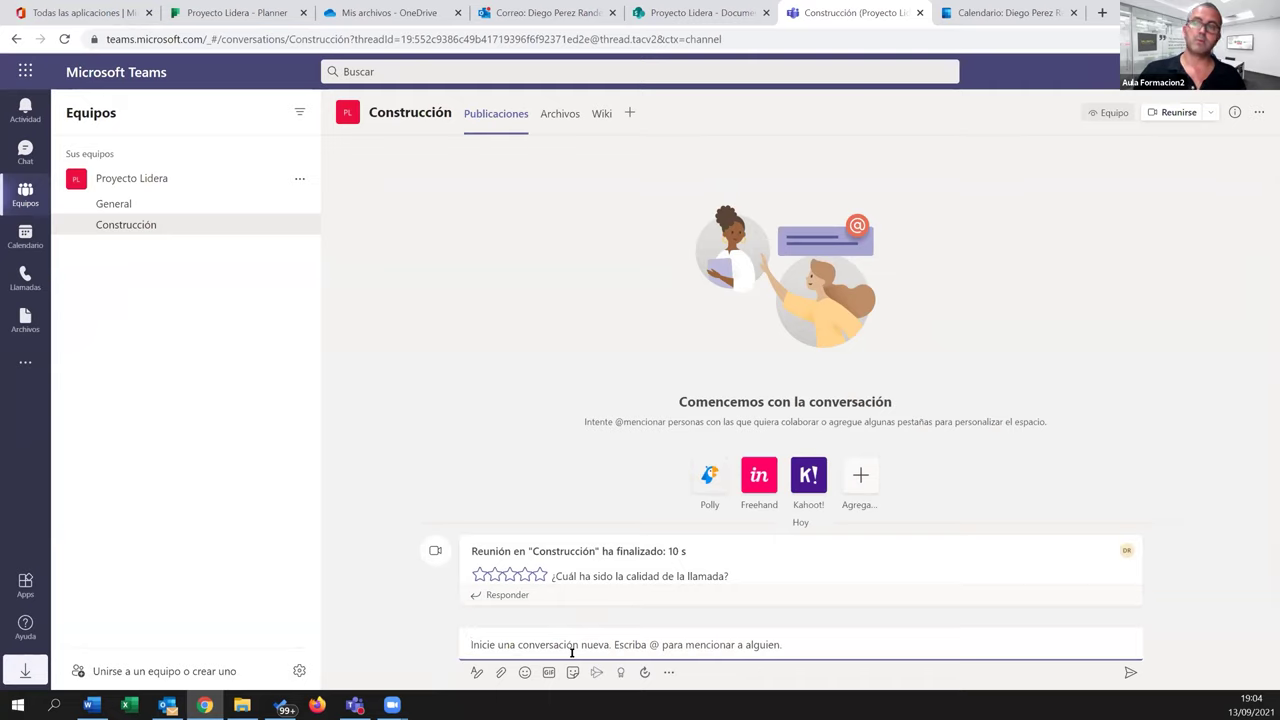
{"action": "type", "text": "Esta es u"}
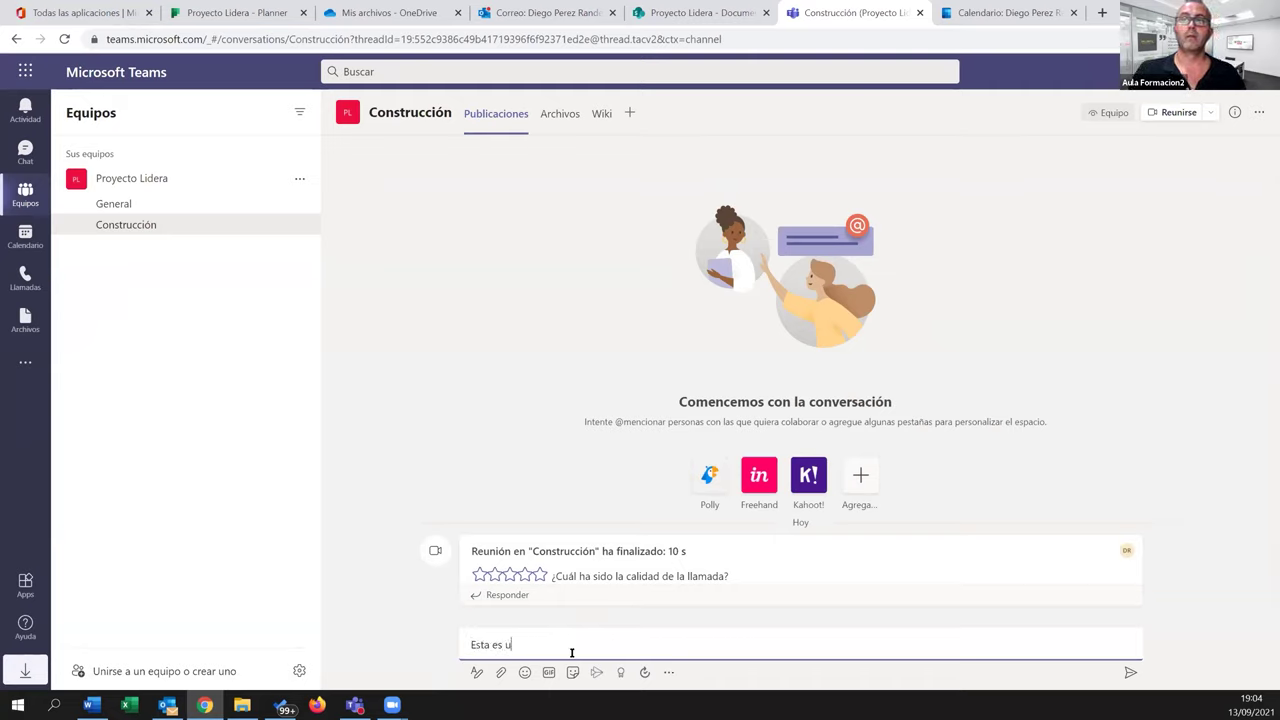
{"action": "type", "text": "na prueba de conversa"}
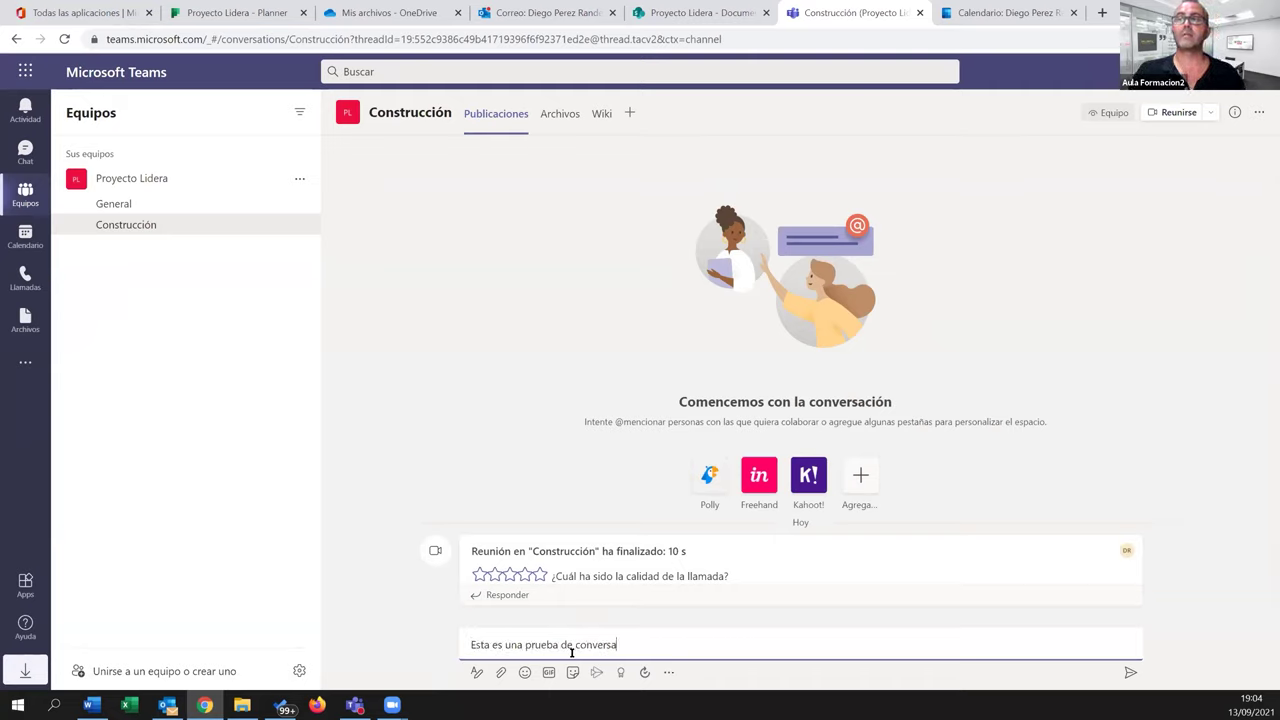
{"action": "type", "text": "cion"}
{"action": "key", "text": "Return"}
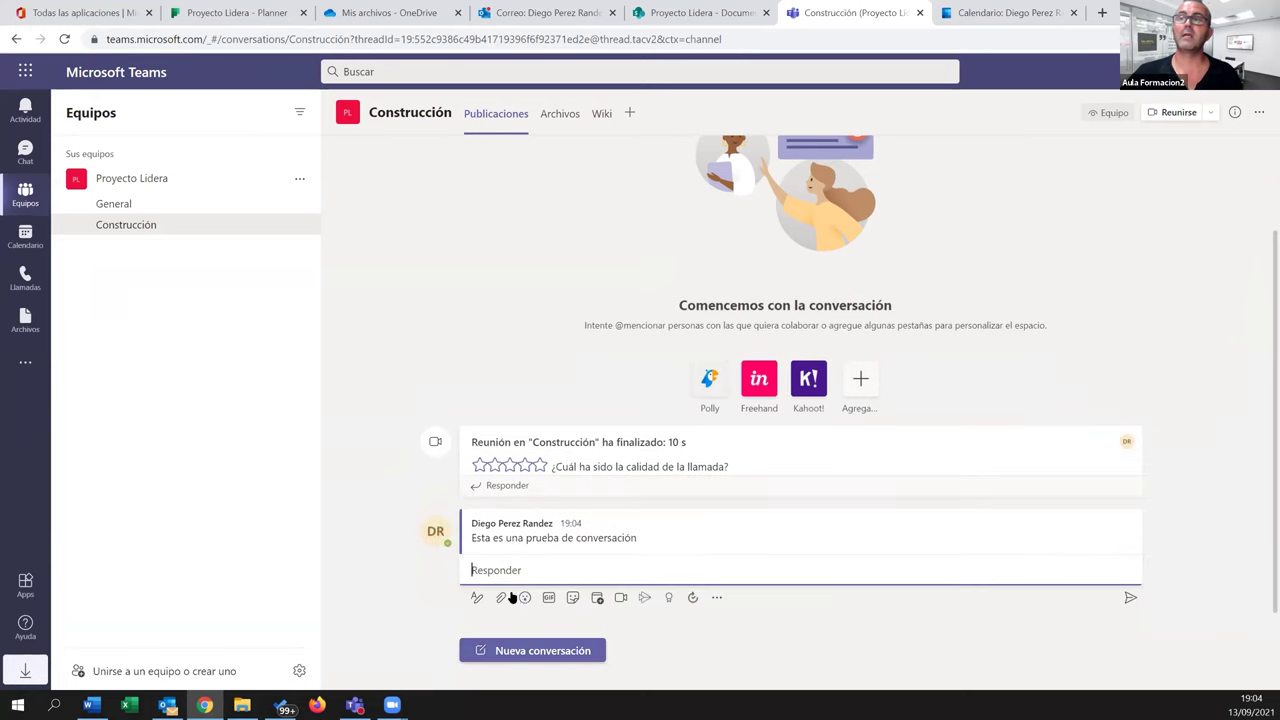
{"action": "left_click", "coordinate": [511, 576]}
{"action": "type", "text": "Hola"}
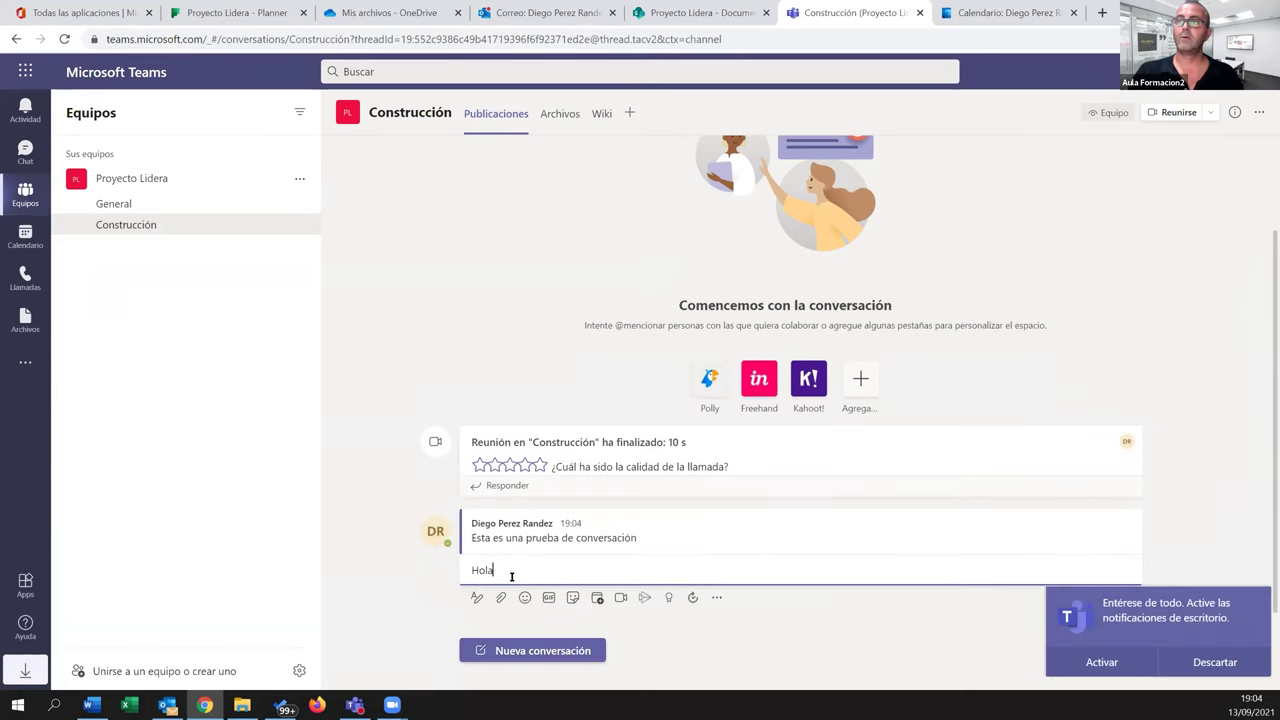
{"action": "type", "text": ". Esta es una re"}
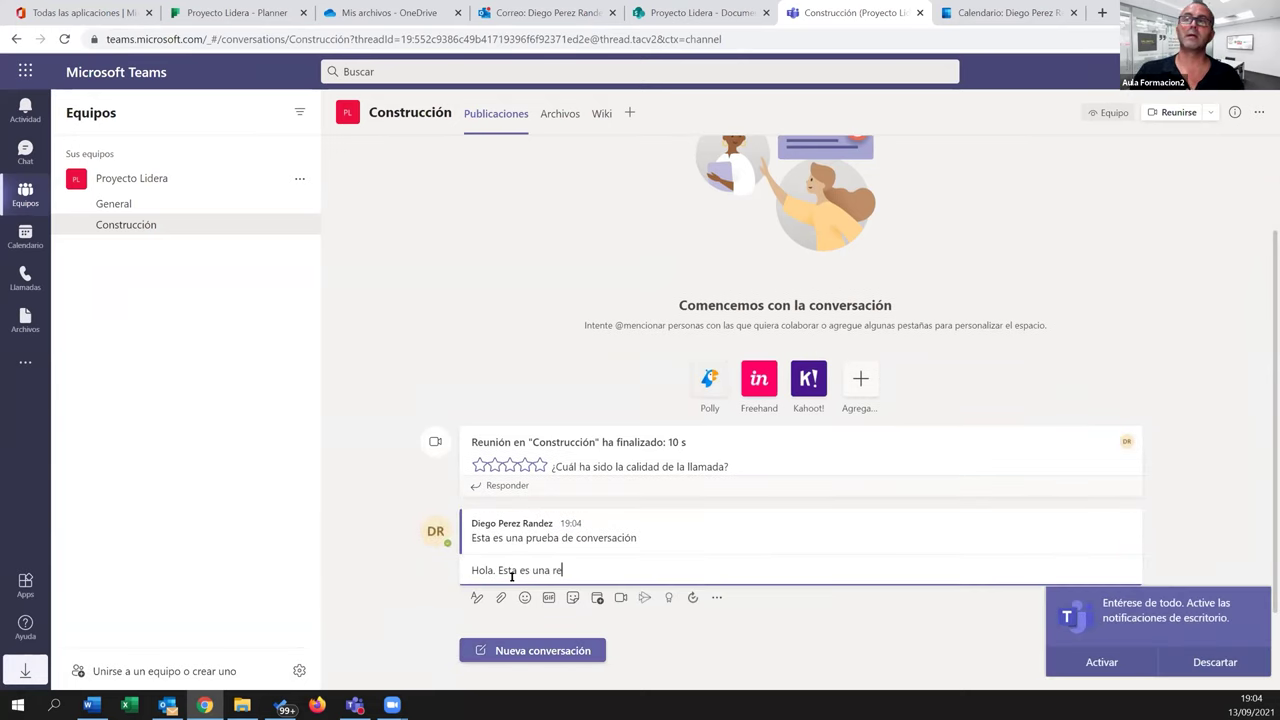
{"action": "type", "text": "spuestas"}
{"action": "key", "text": "Return"}
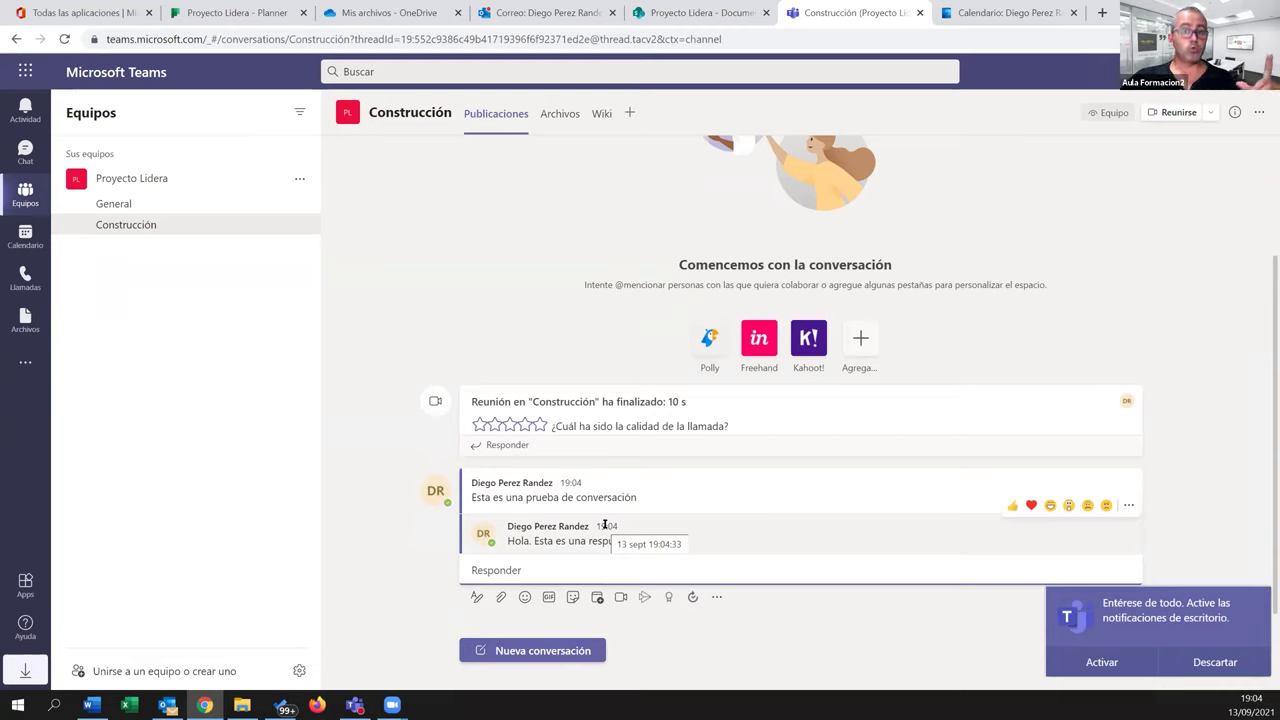
Attach Import_User_Sample_v2.csv from this computer to a reply and post it
{"action": "left_click", "coordinate": [501, 597]}
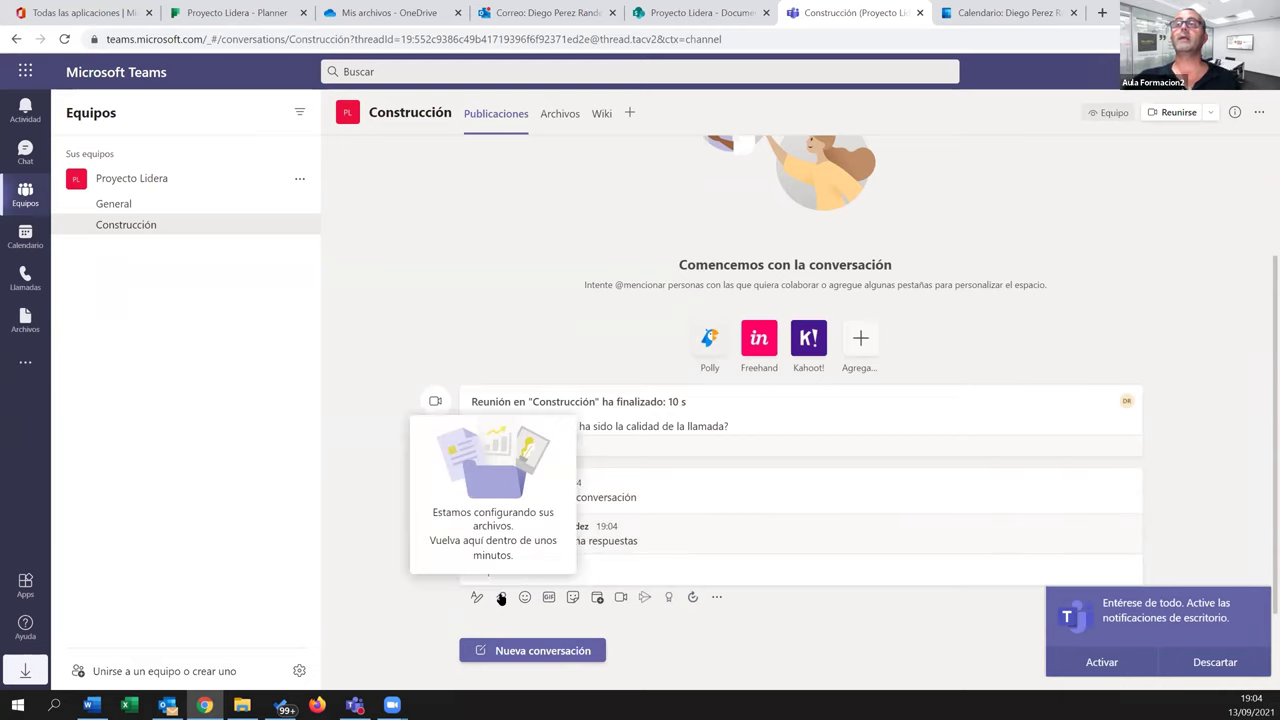
{"action": "left_click", "coordinate": [499, 597]}
{"action": "left_click", "coordinate": [499, 597]}
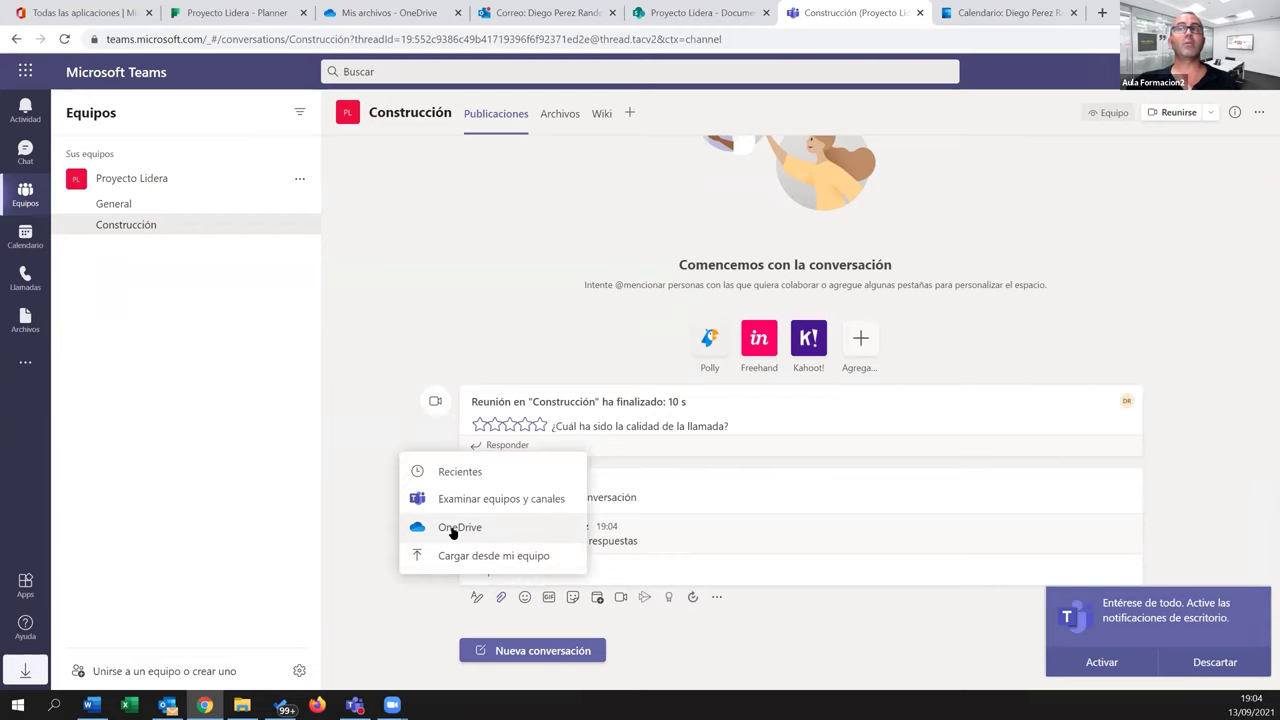
{"action": "left_click", "coordinate": [469, 558]}
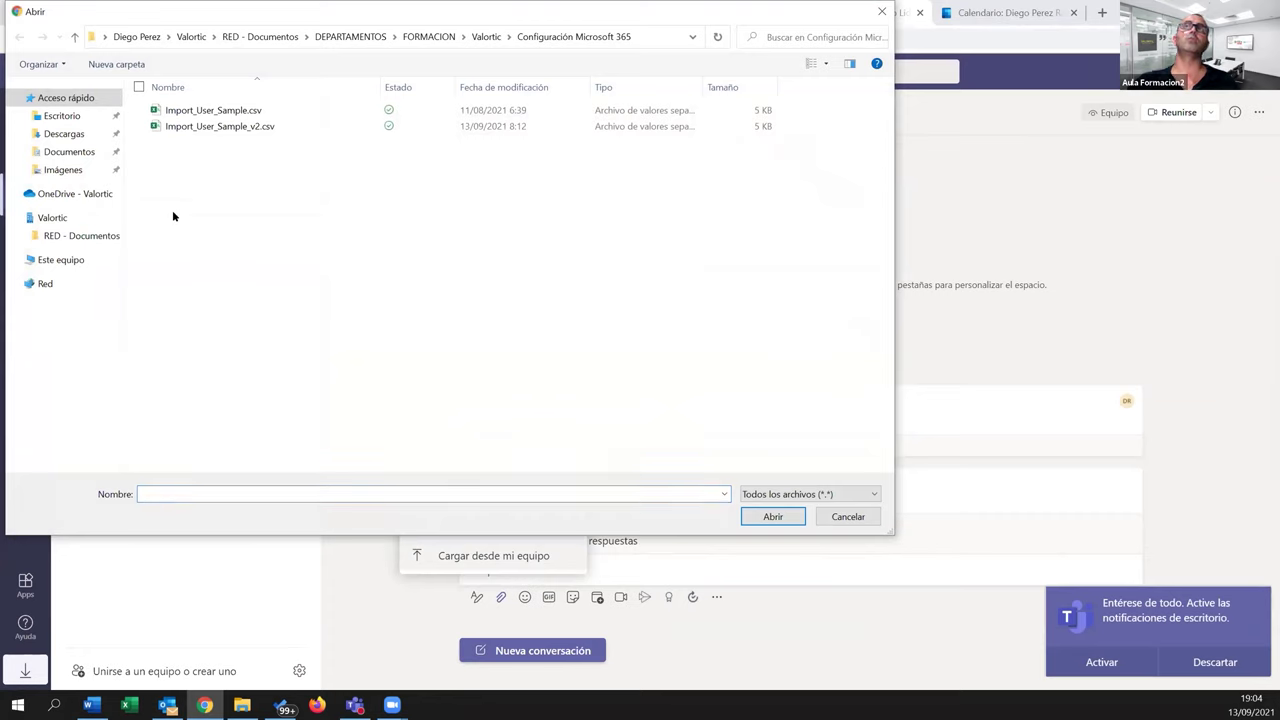
{"action": "left_click", "coordinate": [228, 128]}
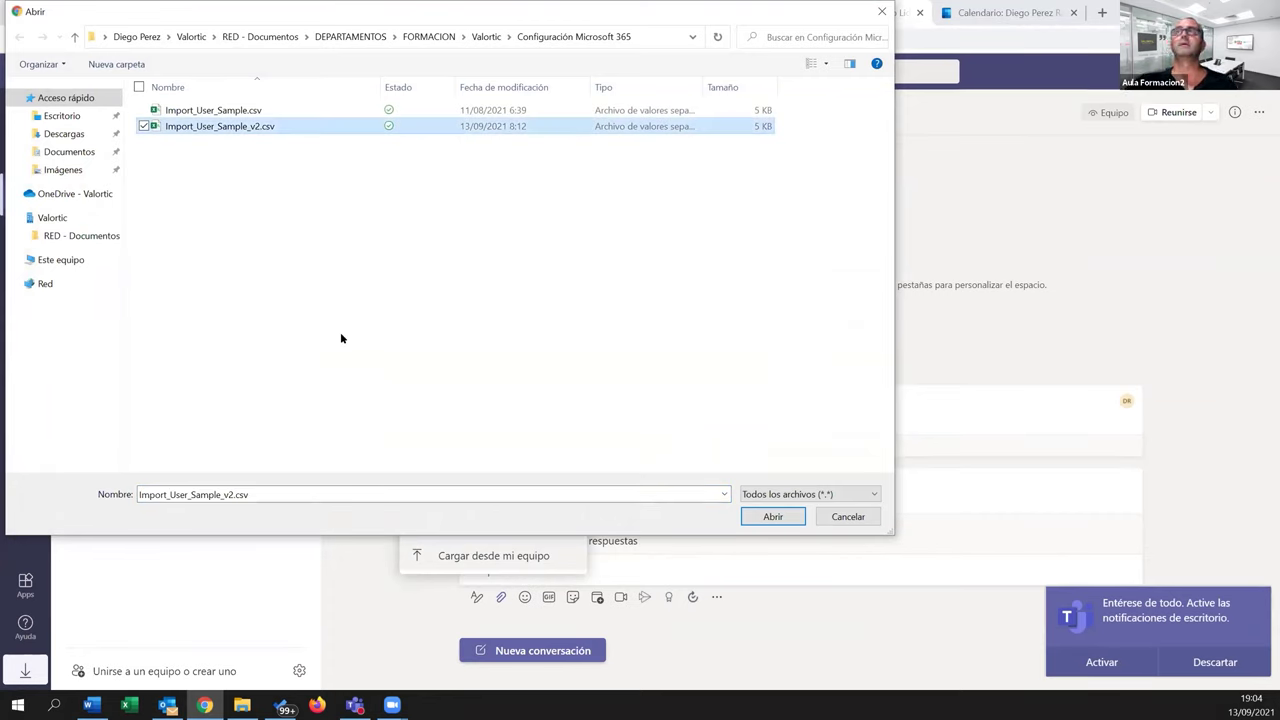
{"action": "left_click", "coordinate": [760, 517]}
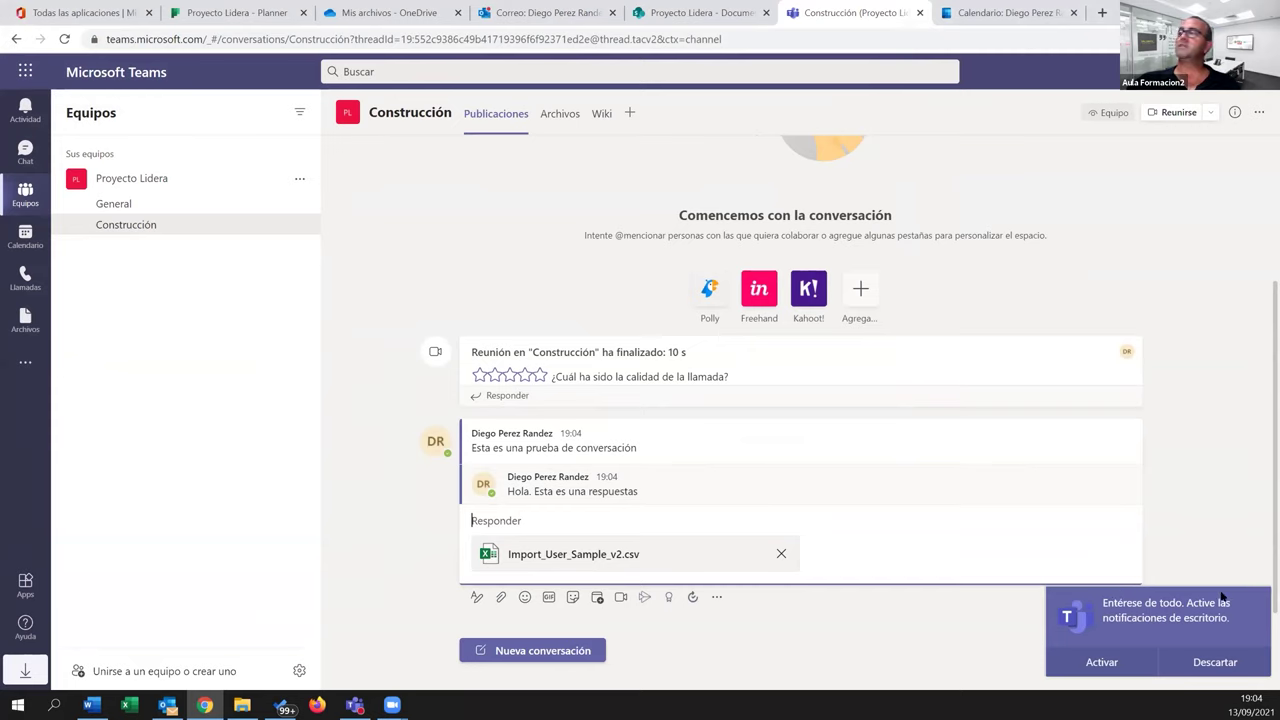
{"action": "left_click", "coordinate": [1130, 597]}
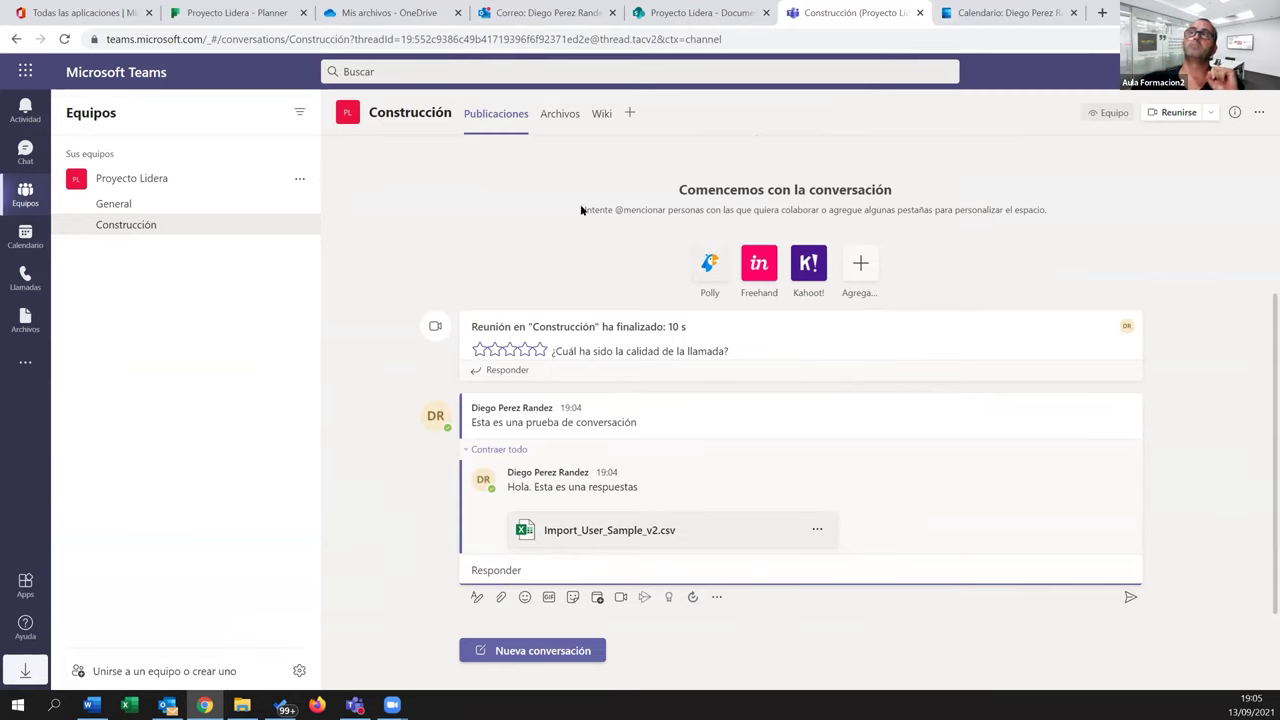
Check the Archivos tabs of Construcción and General for the CSV, then switch to the SharePoint library
{"action": "left_click", "coordinate": [559, 116]}
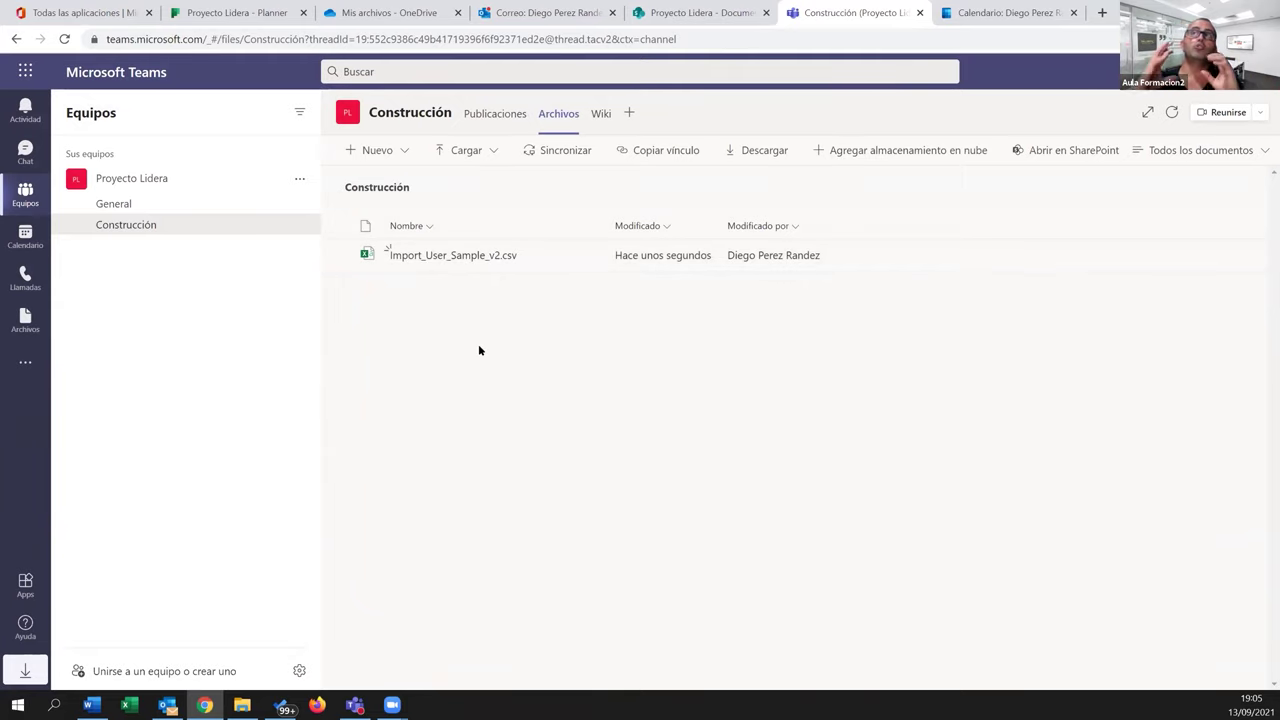
{"action": "left_click", "coordinate": [114, 204]}
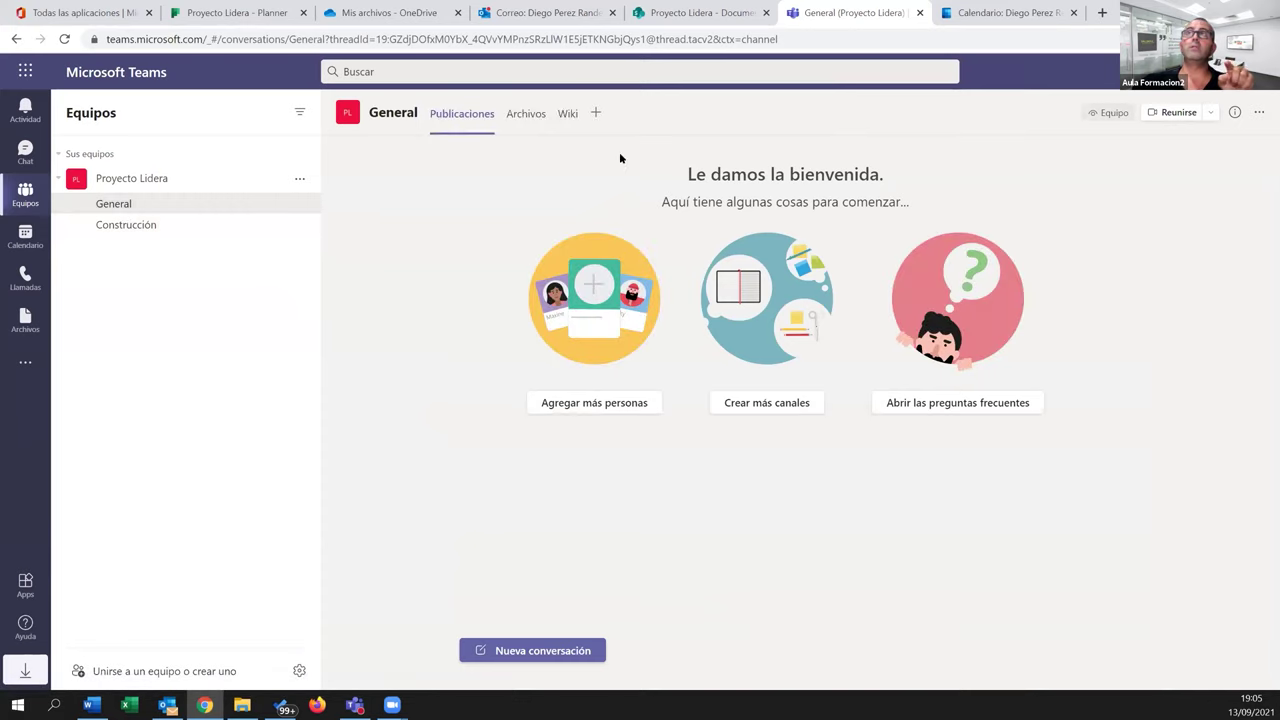
{"action": "left_click", "coordinate": [538, 119]}
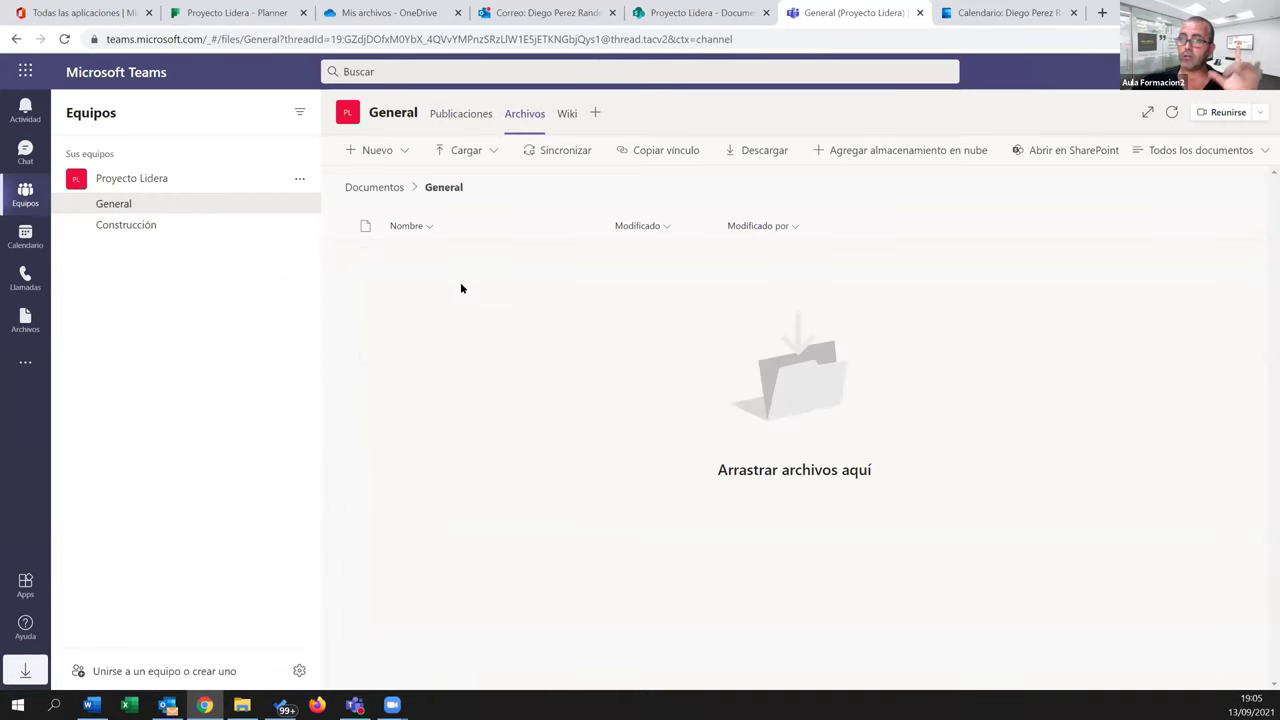
{"action": "left_click", "coordinate": [129, 224]}
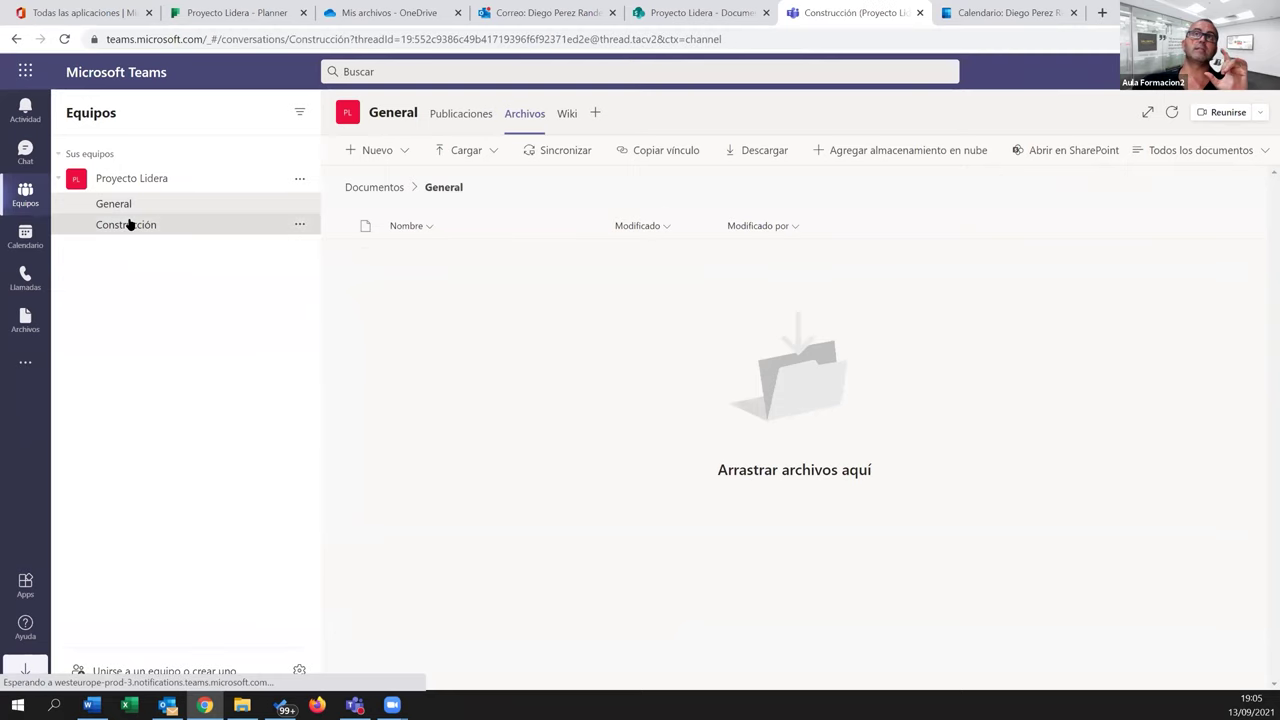
{"action": "left_click", "coordinate": [551, 115]}
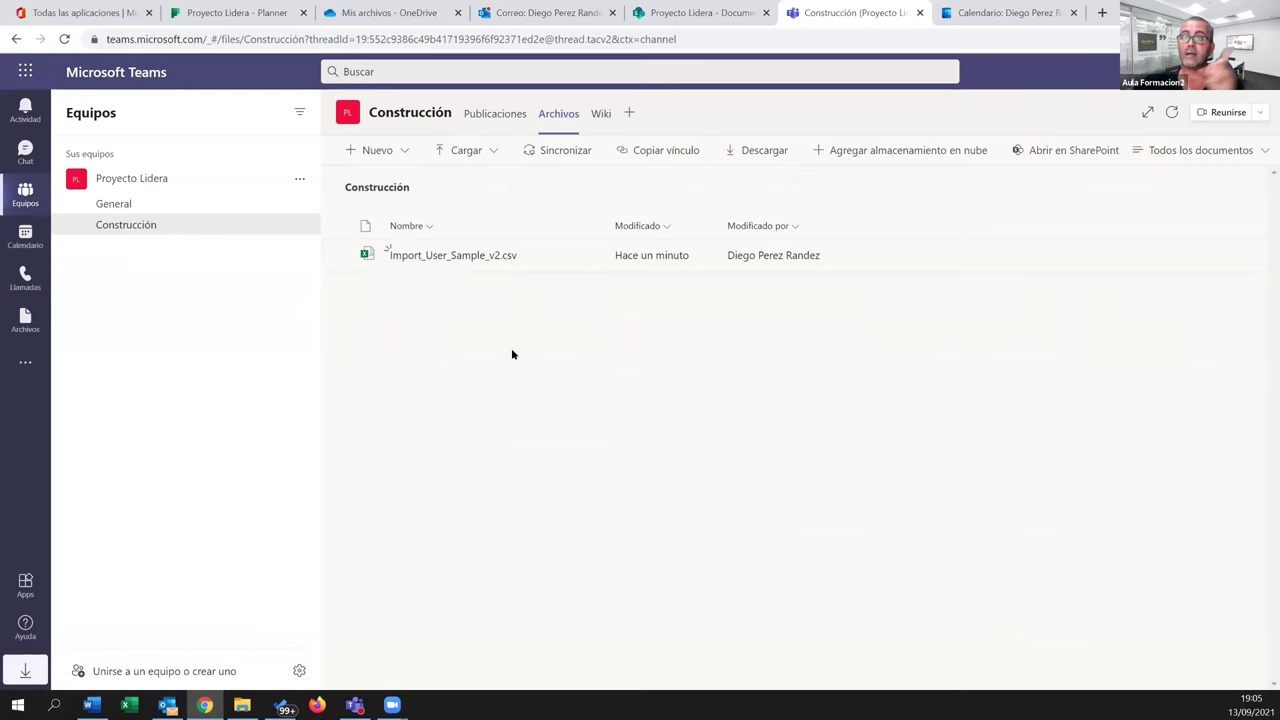
{"action": "left_click", "coordinate": [665, 13]}
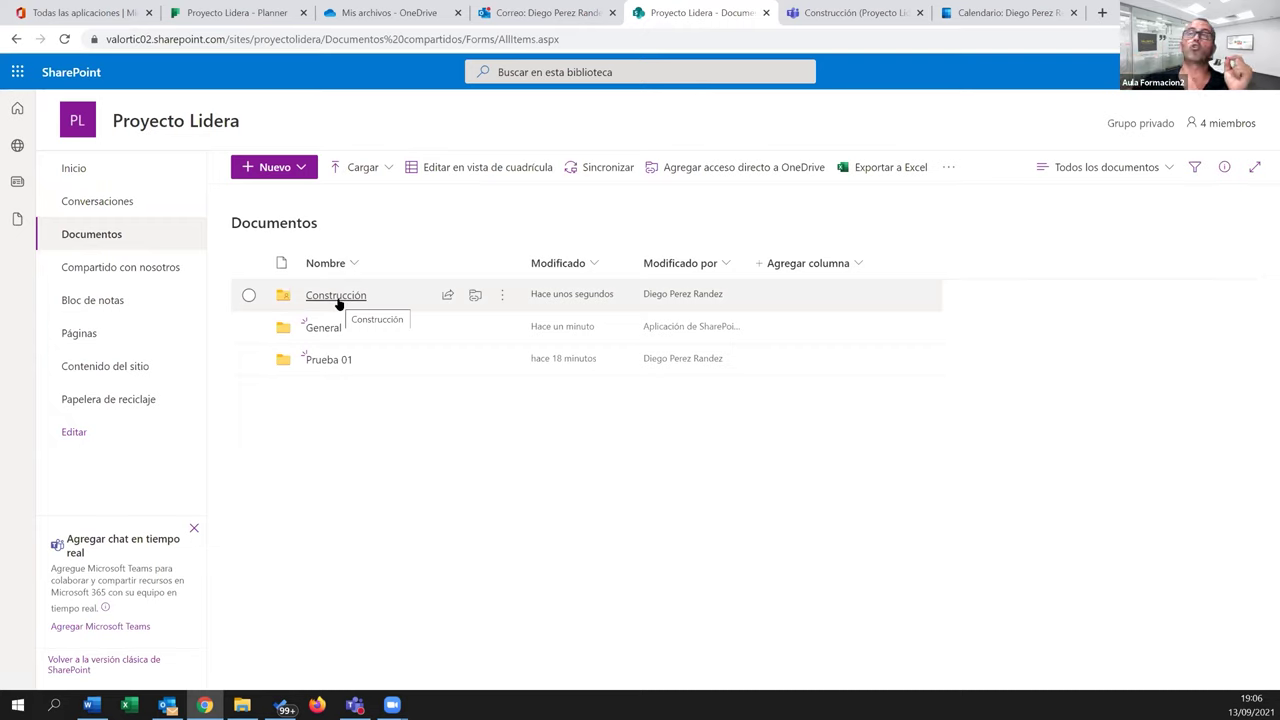
Open SharePoint's Construcción folder holding Import_User_Sample_v2.csv, then go to the Outlook Correo tab
{"action": "left_click", "coordinate": [338, 302]}
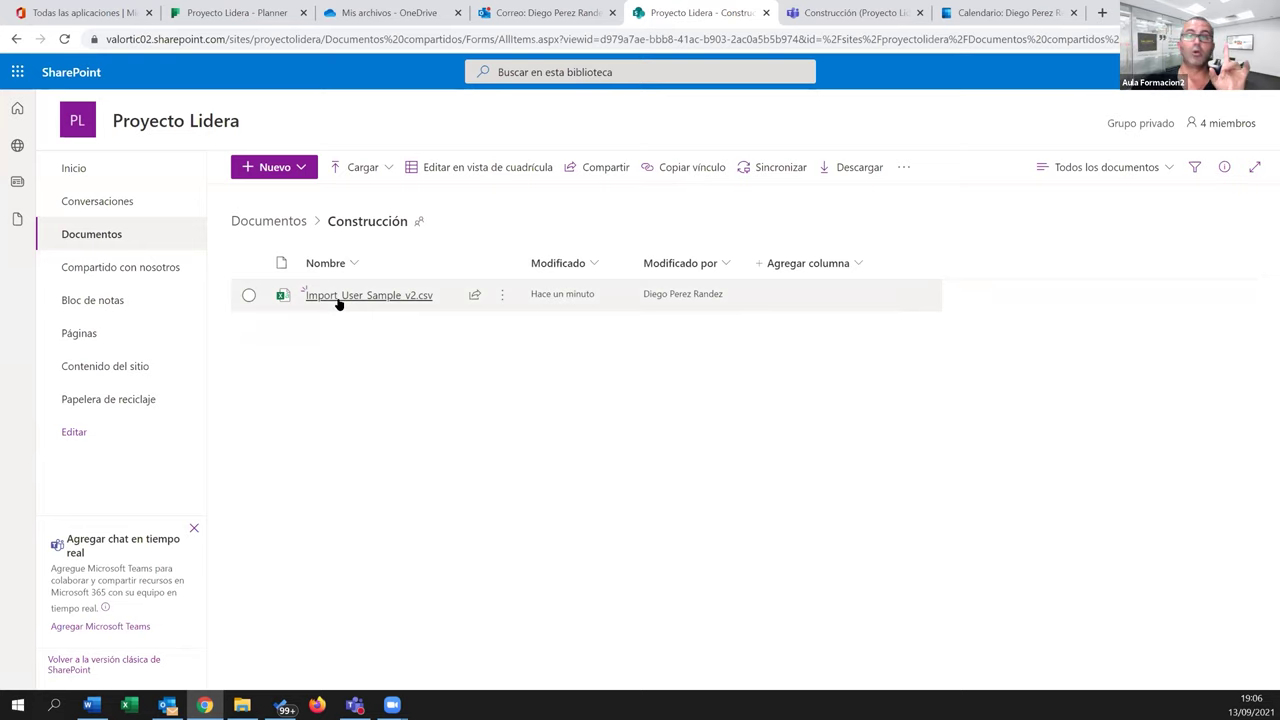
{"action": "left_click", "coordinate": [499, 14]}
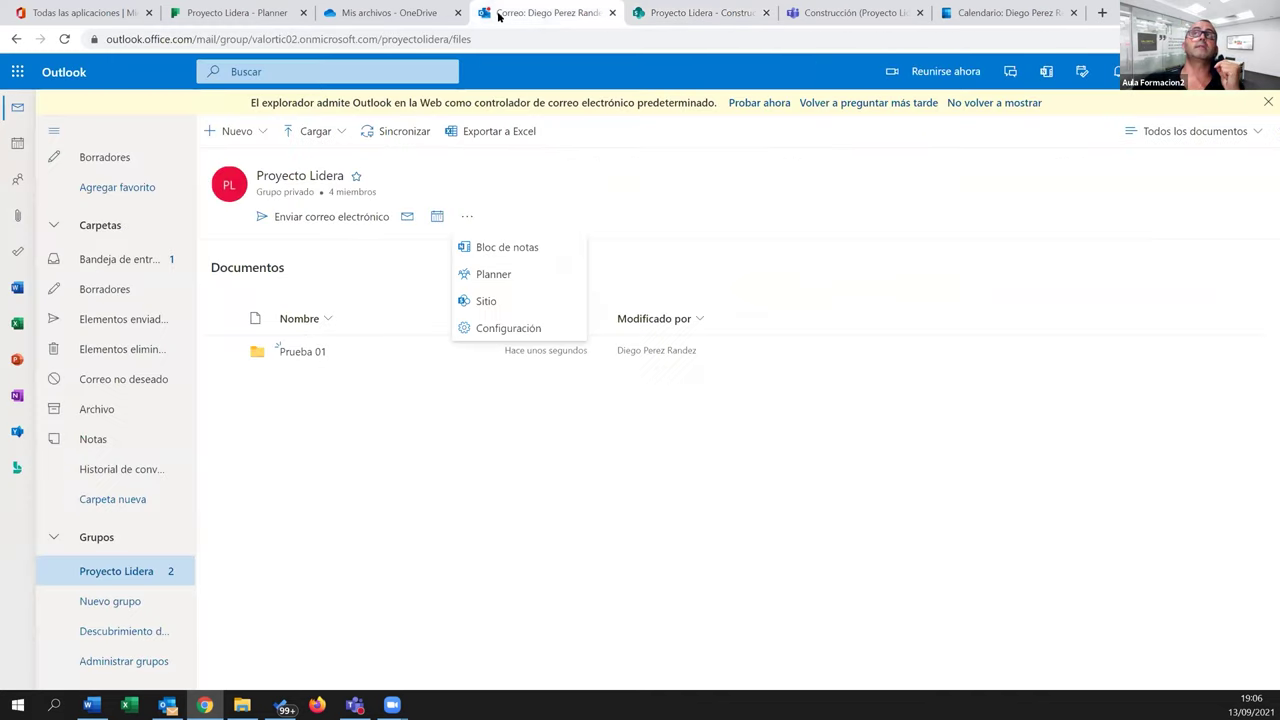
Browse the Proyecto Lidera group's mail and files, opening the Construcción folder with Import_User_Sample_v2.csv
{"action": "left_click", "coordinate": [366, 459]}
{"action": "left_click", "coordinate": [408, 218]}
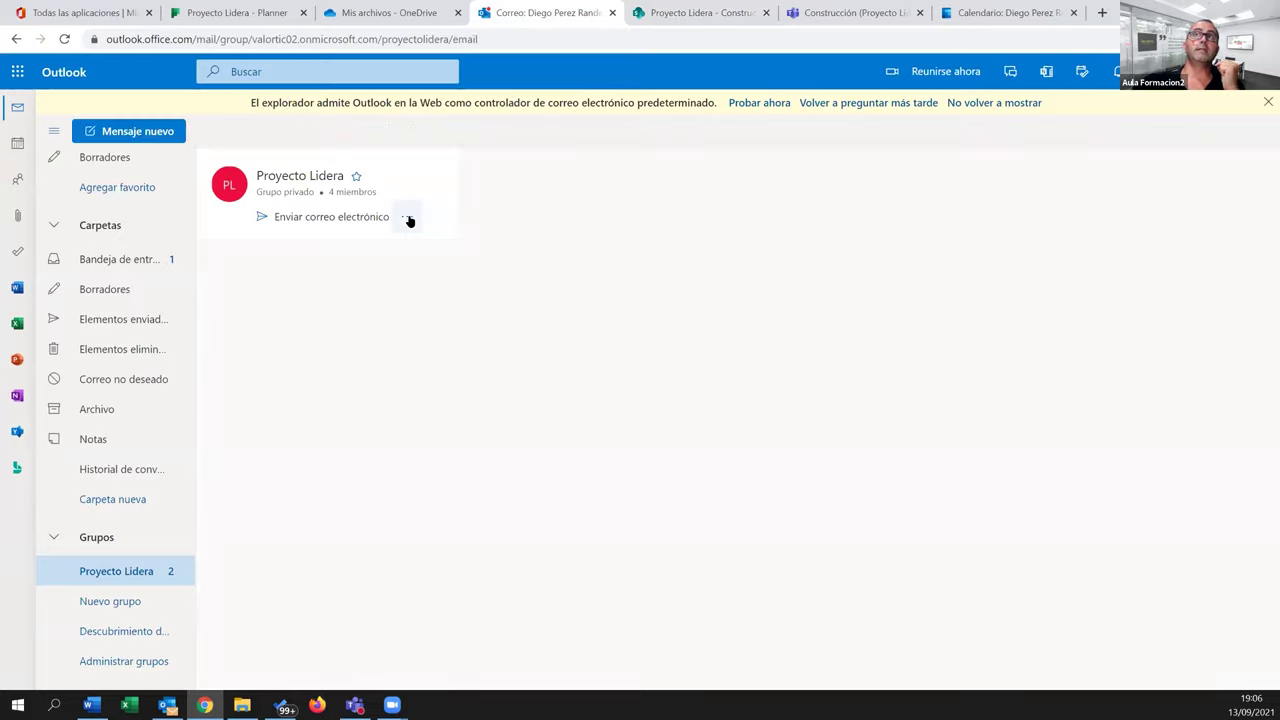
{"action": "left_click", "coordinate": [407, 218]}
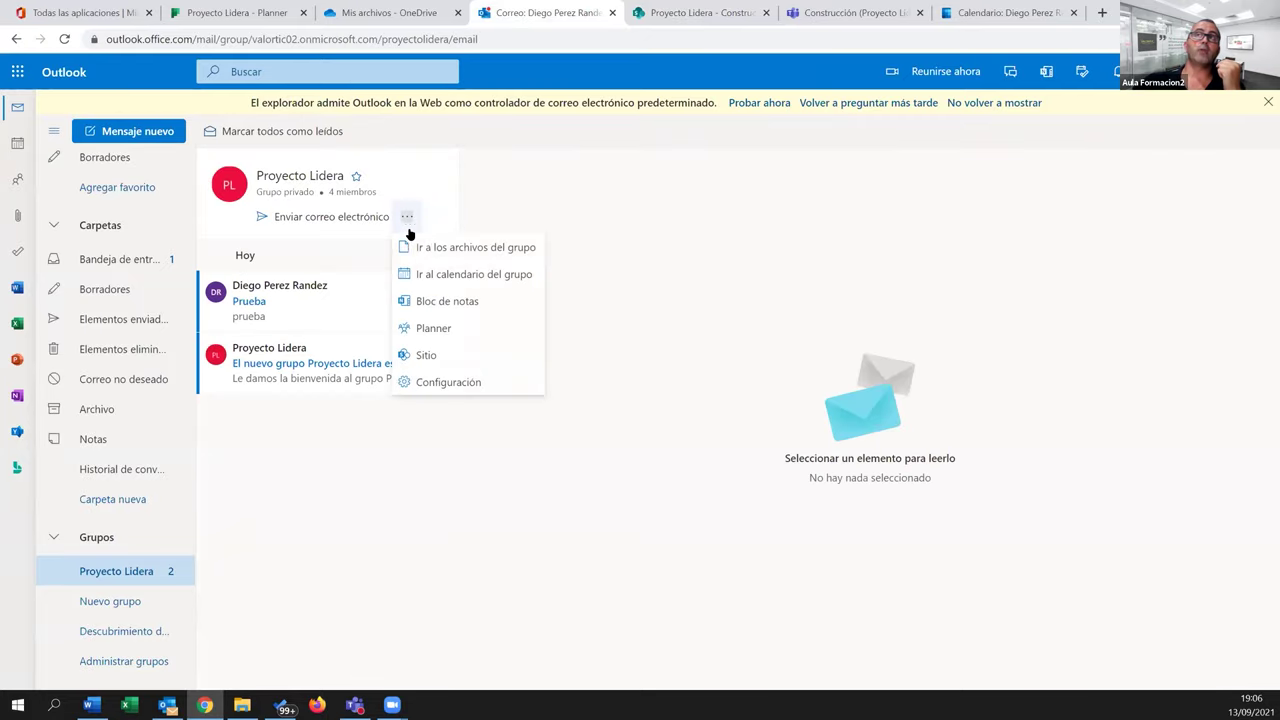
{"action": "left_click", "coordinate": [467, 249]}
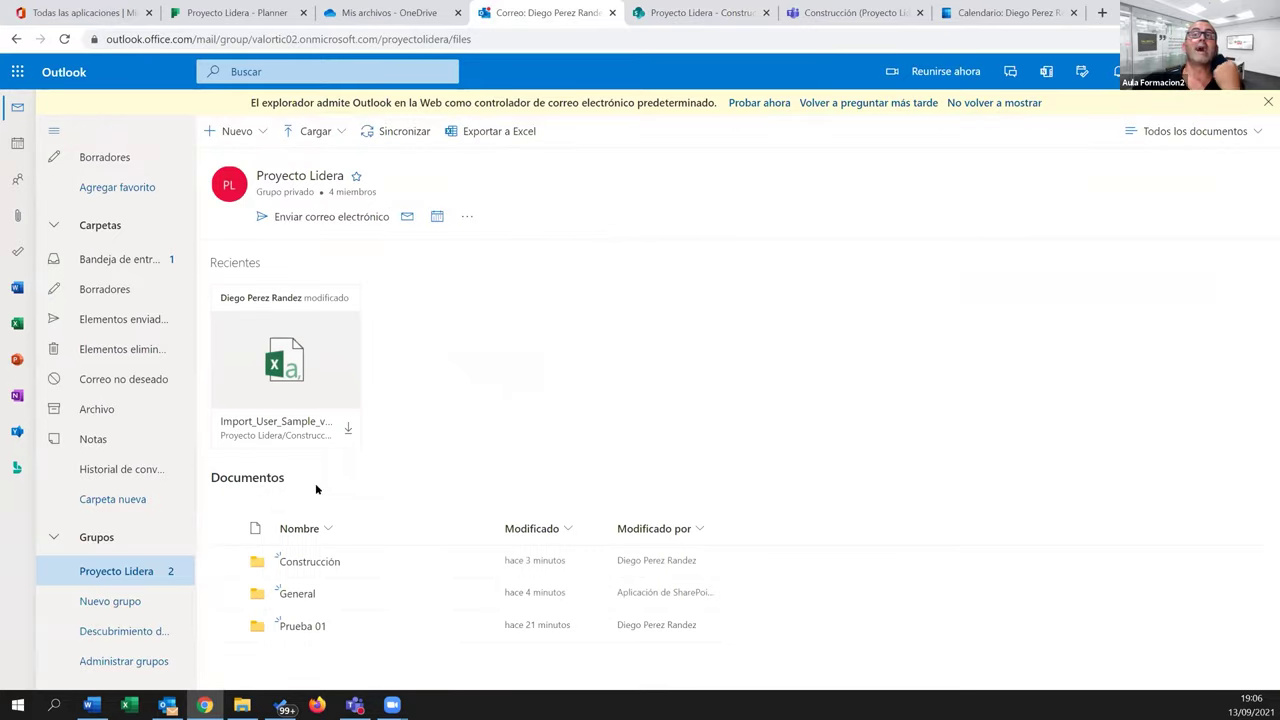
{"action": "left_click", "coordinate": [311, 562]}
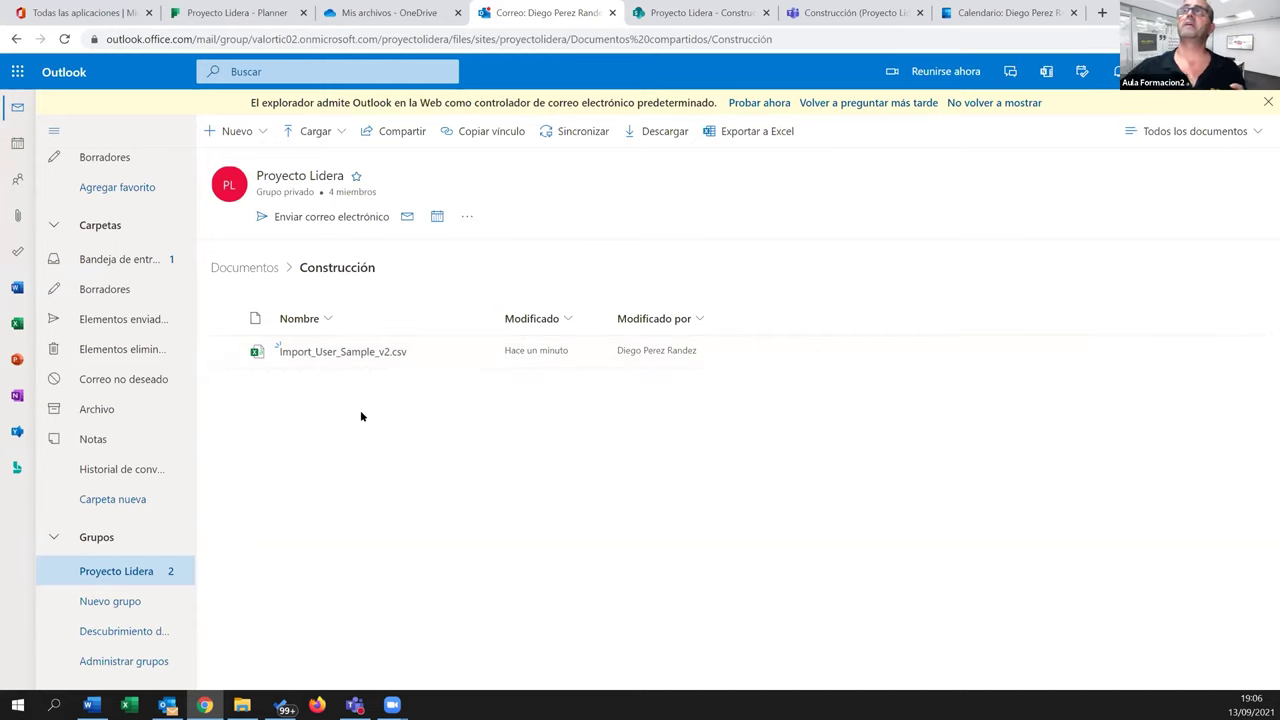
{"action": "left_click", "coordinate": [655, 14]}
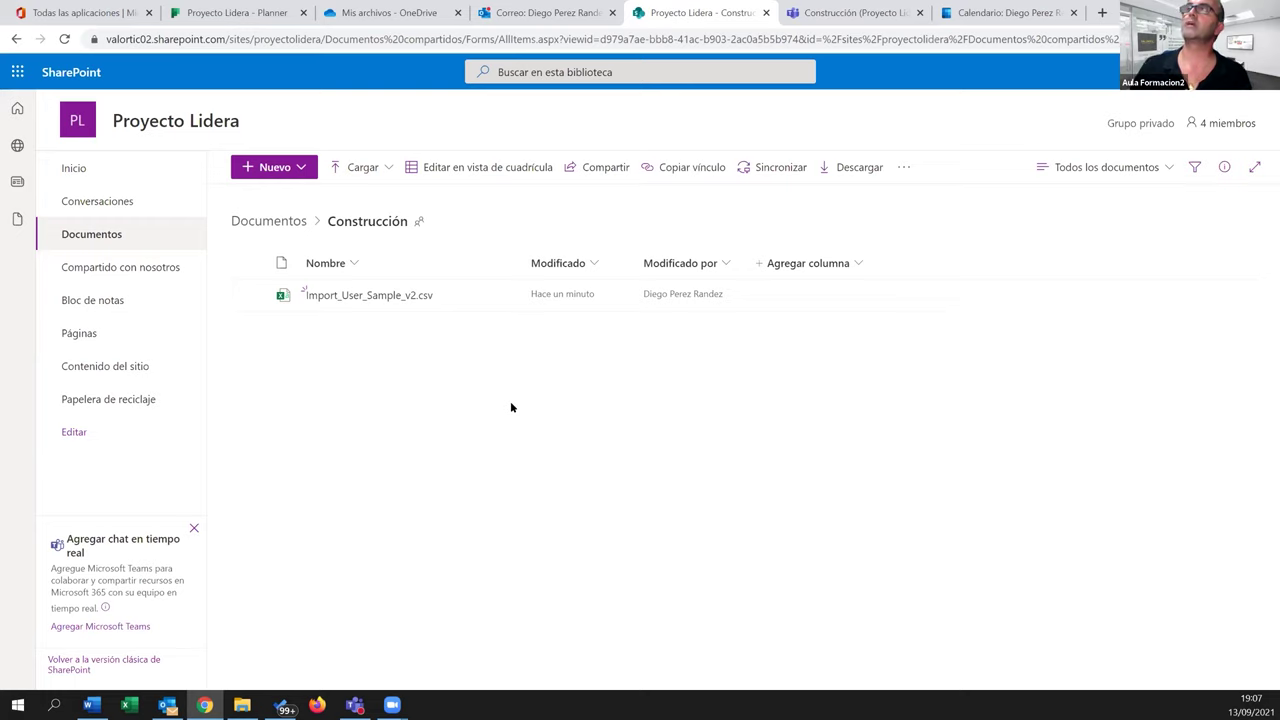
Return to the Teams Construcción files, then bring up the Office 365 all-apps page
{"action": "left_click", "coordinate": [855, 13]}
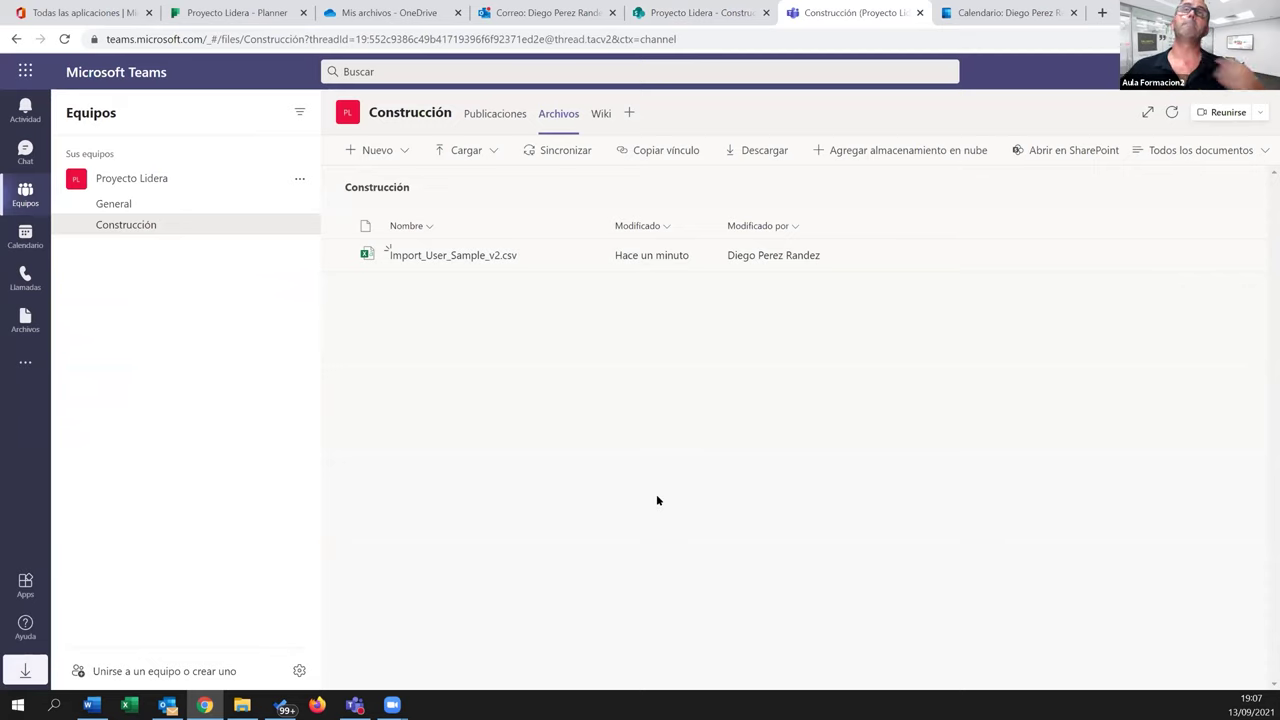
{"action": "left_click", "coordinate": [80, 12]}
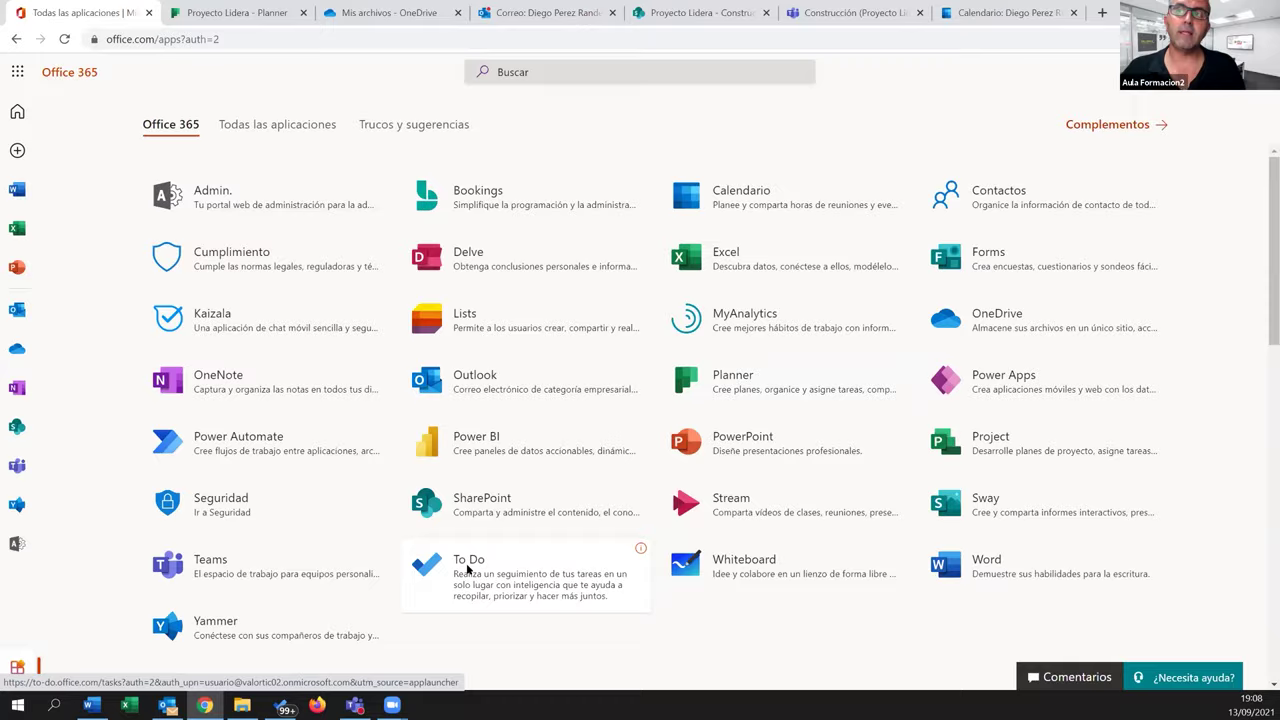
Launch Microsoft To Do from the app grid and show its empty Tareas list
{"action": "left_click", "coordinate": [466, 568]}
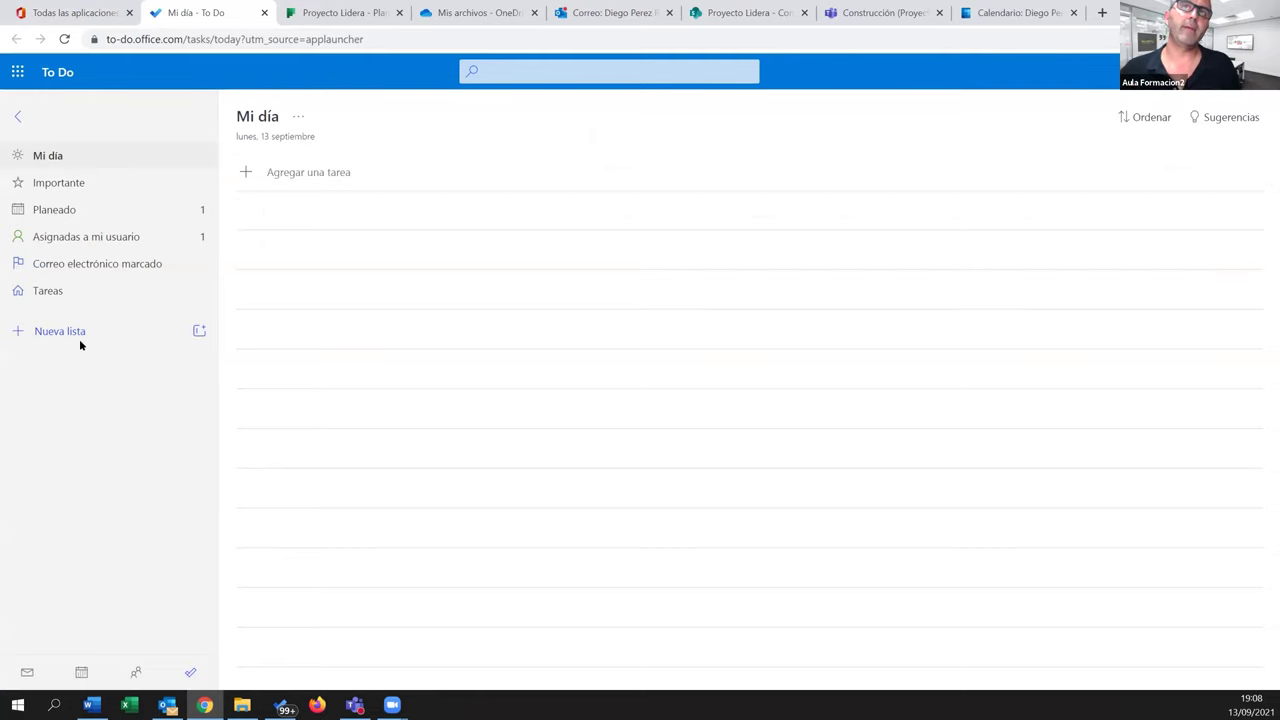
{"action": "left_click", "coordinate": [50, 294]}
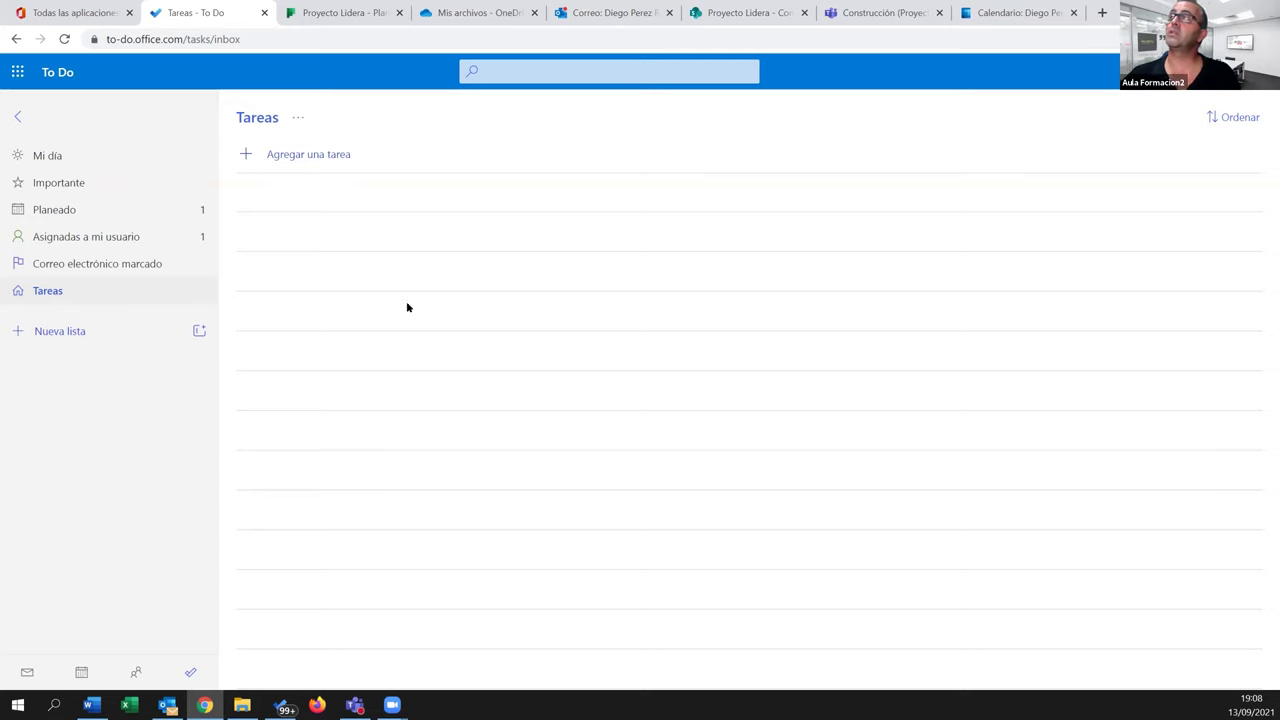
In To Do Configuración, switch on Correo electrónico marcado under Aplicaciones conectadas
{"action": "left_click", "coordinate": [1150, 71]}
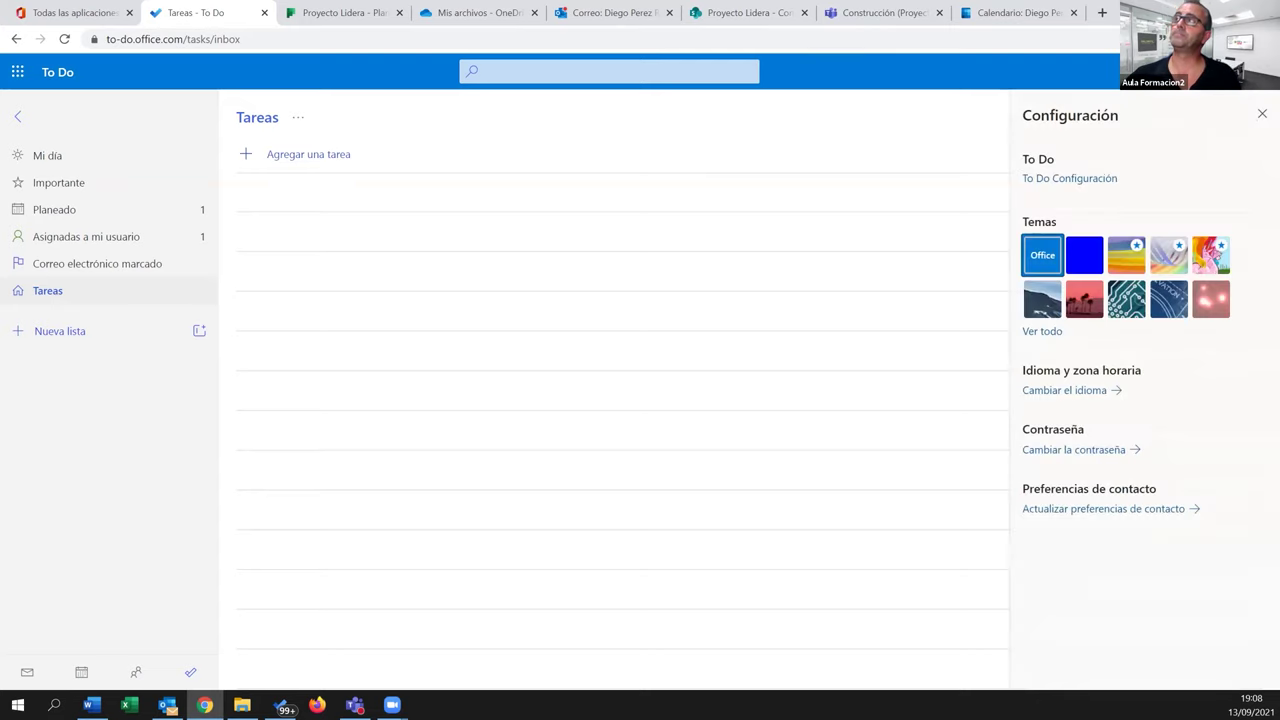
{"action": "left_click", "coordinate": [1083, 178]}
{"action": "scroll", "coordinate": [586, 484], "scroll_direction": "down", "scroll_amount": 7}
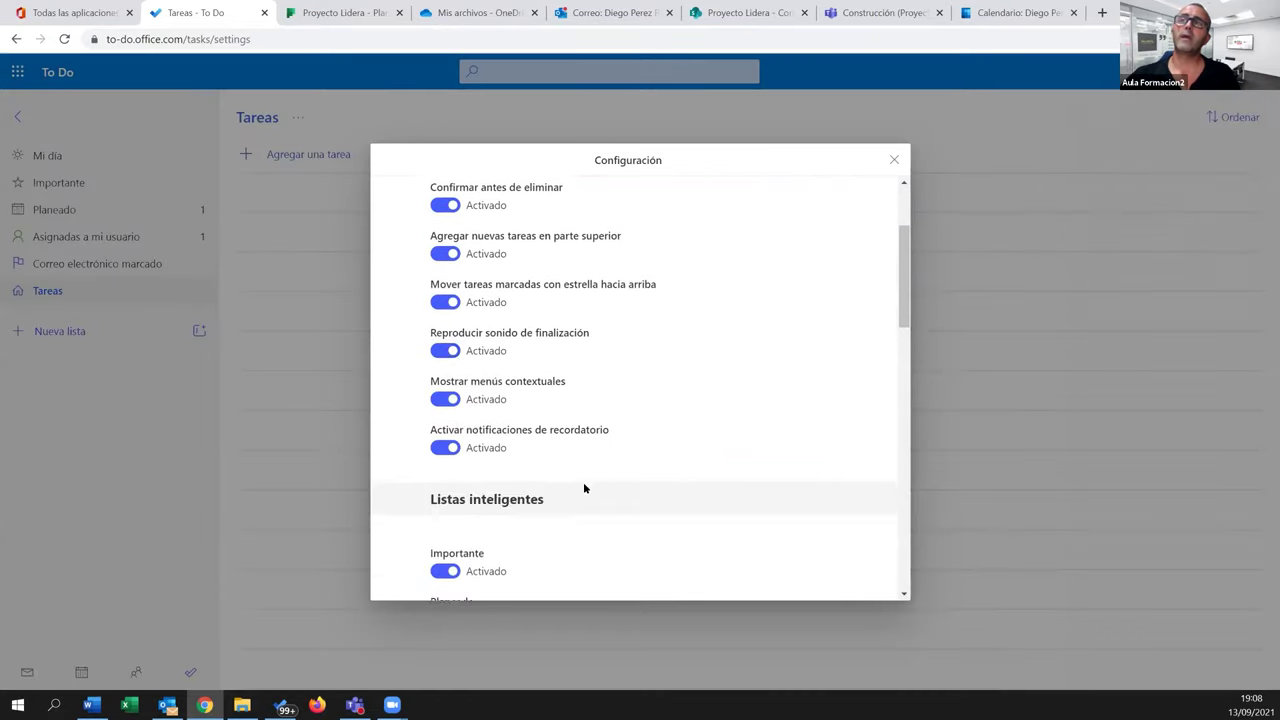
{"action": "scroll", "coordinate": [597, 468], "scroll_direction": "down", "scroll_amount": 3}
{"action": "scroll", "coordinate": [598, 466], "scroll_direction": "up", "scroll_amount": 1}
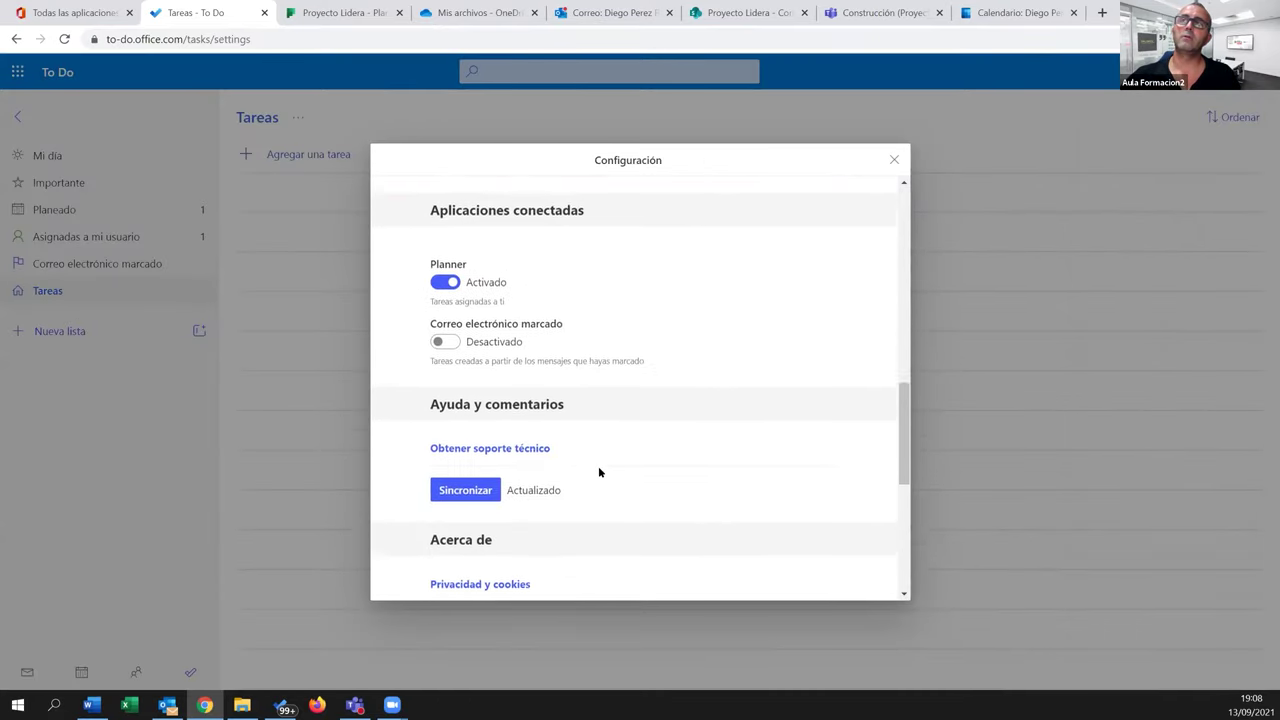
{"action": "scroll", "coordinate": [549, 369], "scroll_direction": "down", "scroll_amount": 2}
{"action": "scroll", "coordinate": [593, 320], "scroll_direction": "up", "scroll_amount": 3}
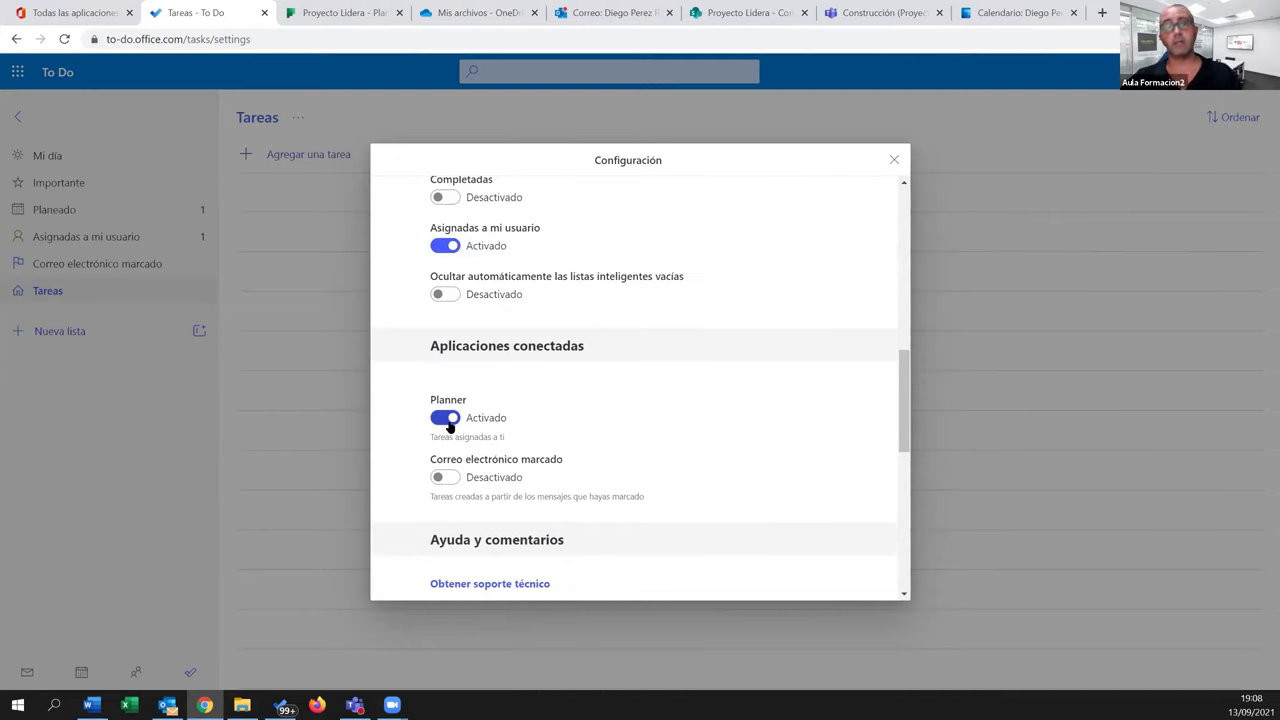
{"action": "left_click", "coordinate": [450, 482]}
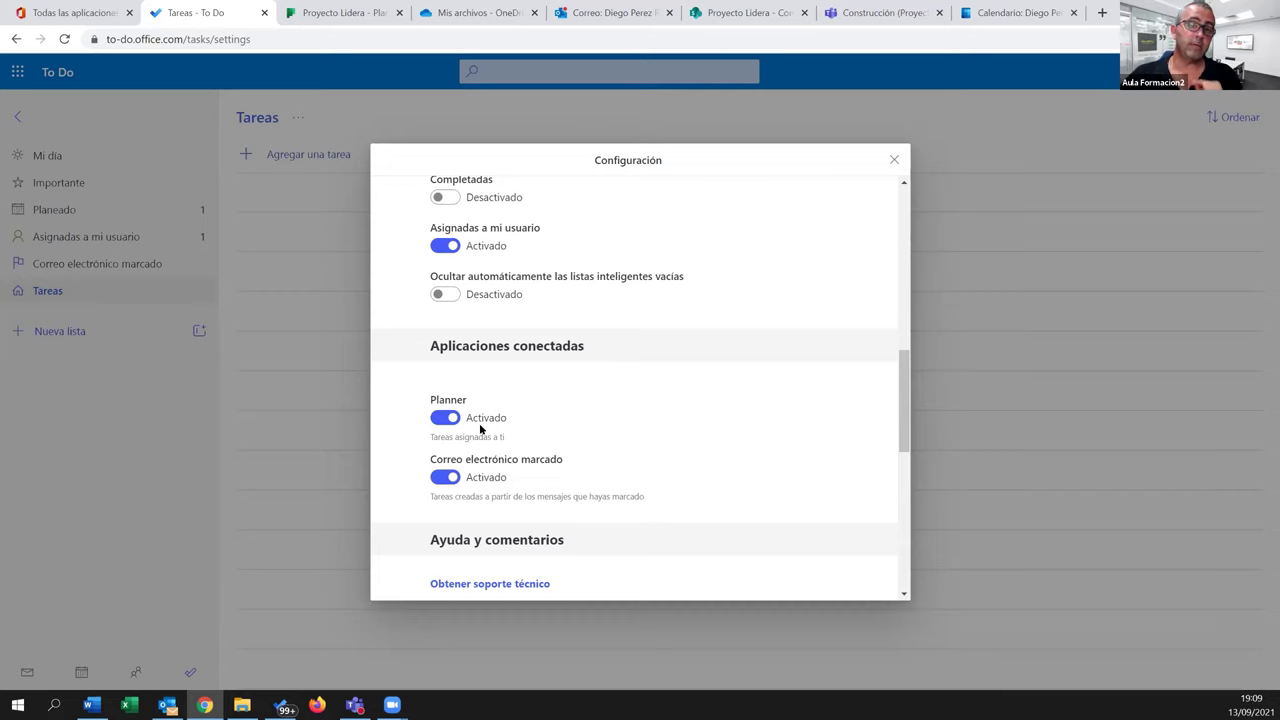
{"action": "left_click", "coordinate": [895, 160]}
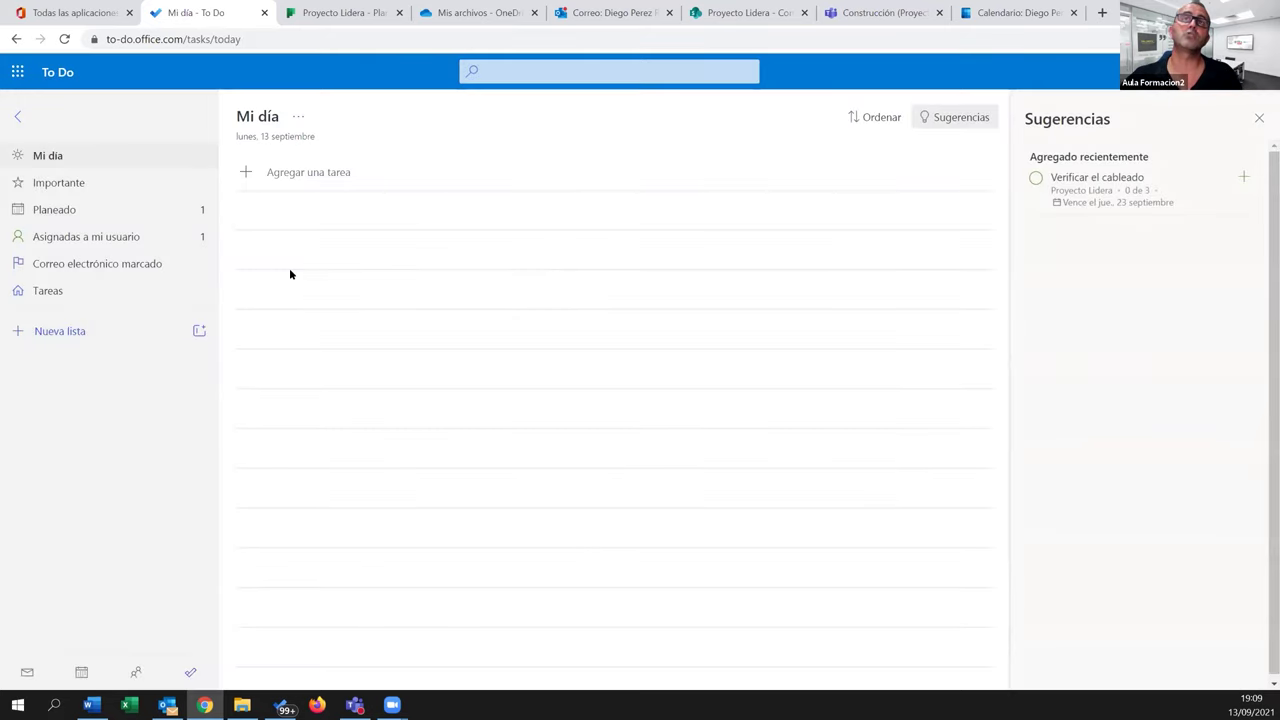
Review Verificar el cableado's three subtasks under Asignadas a mi usuario, then go to the Proyecto Lidera plan
{"action": "left_click", "coordinate": [106, 238]}
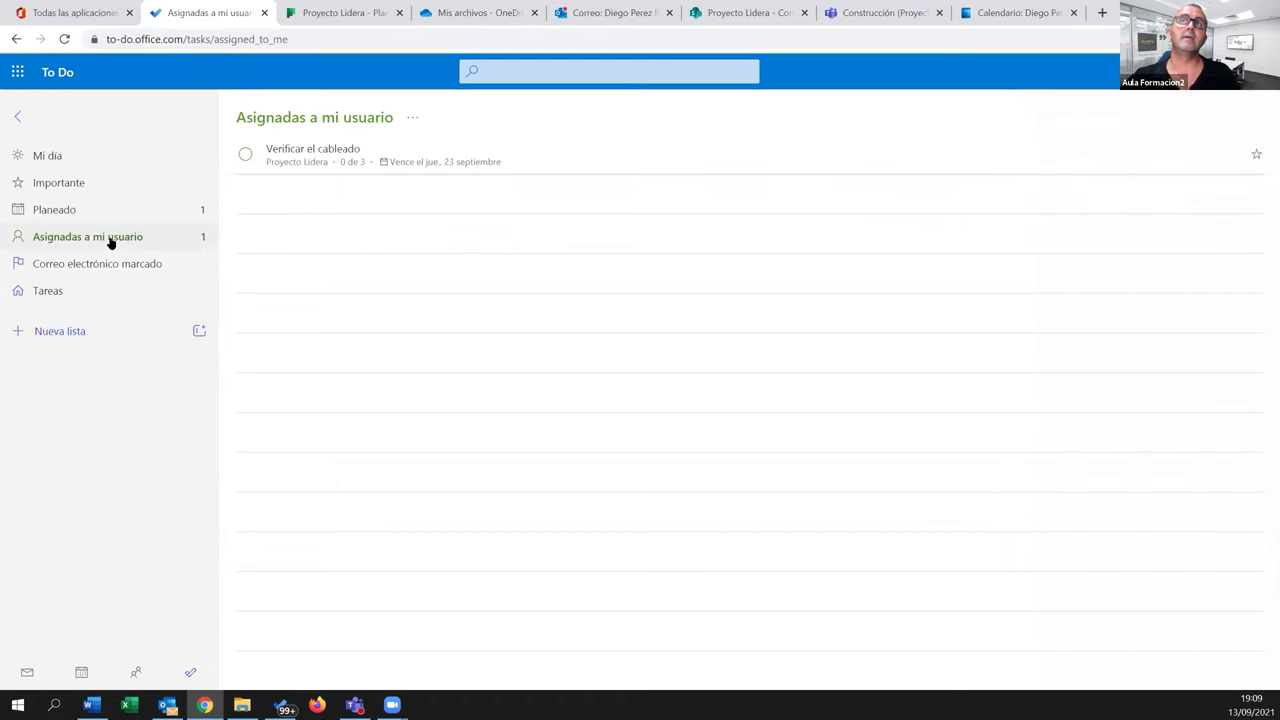
{"action": "left_click", "coordinate": [302, 164]}
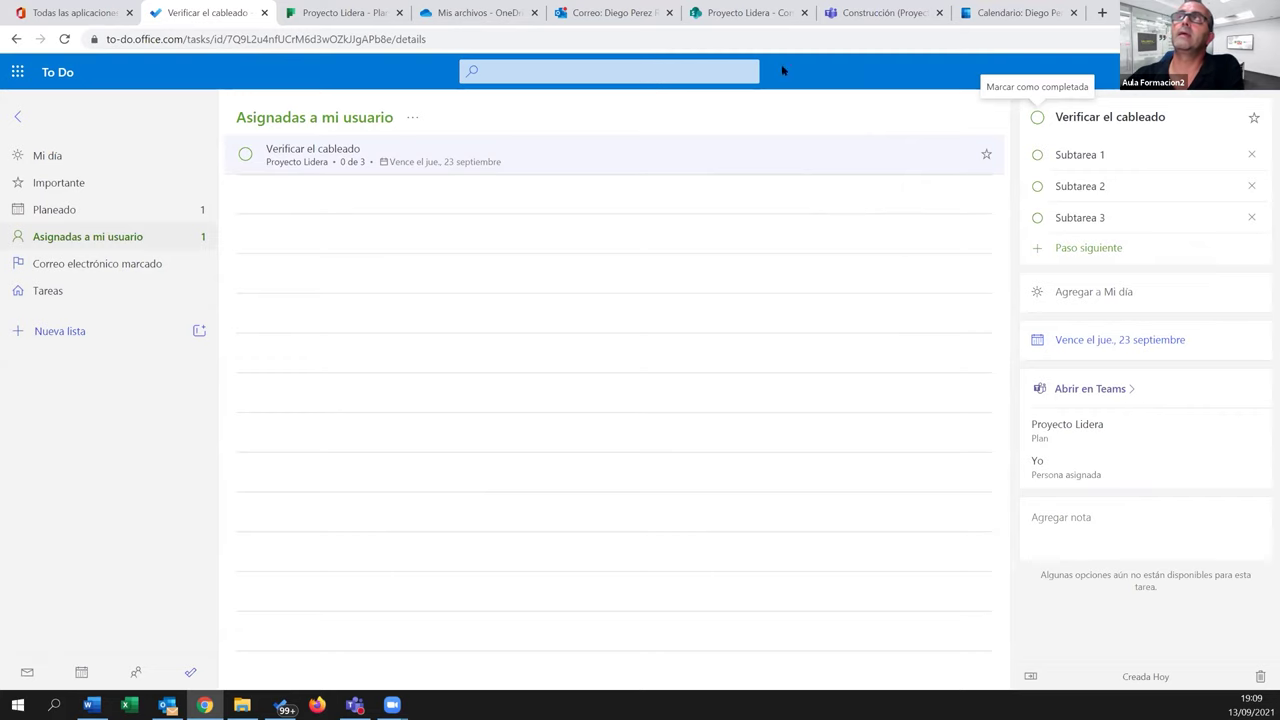
{"action": "left_click", "coordinate": [335, 12]}
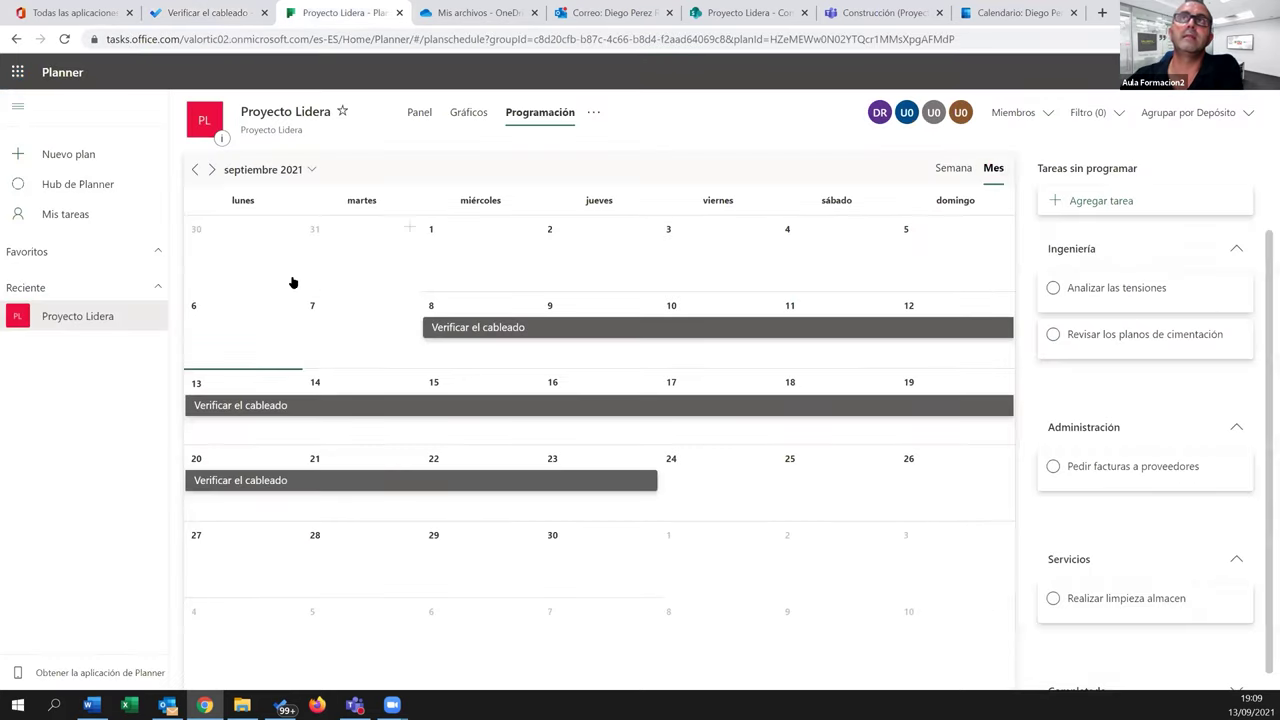
On the bucket board, assign Pedir facturas a proveedores to yourself
{"action": "left_click", "coordinate": [420, 113]}
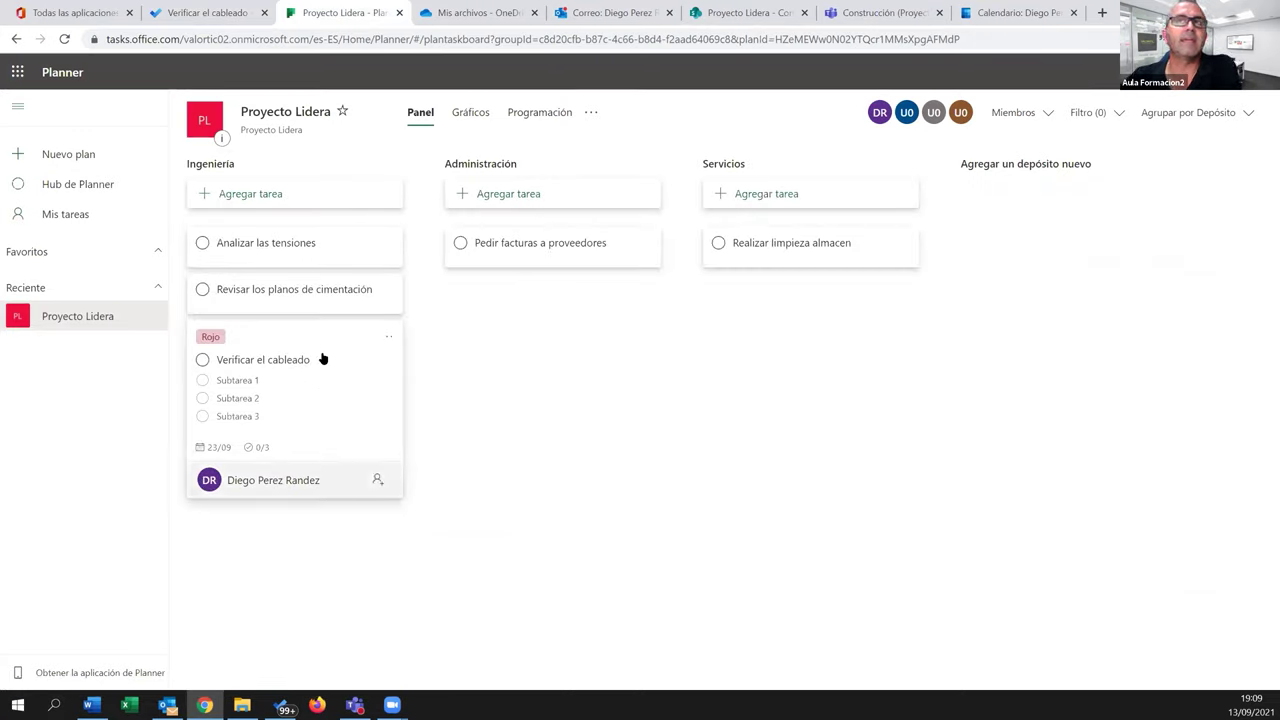
{"action": "left_click", "coordinate": [545, 248]}
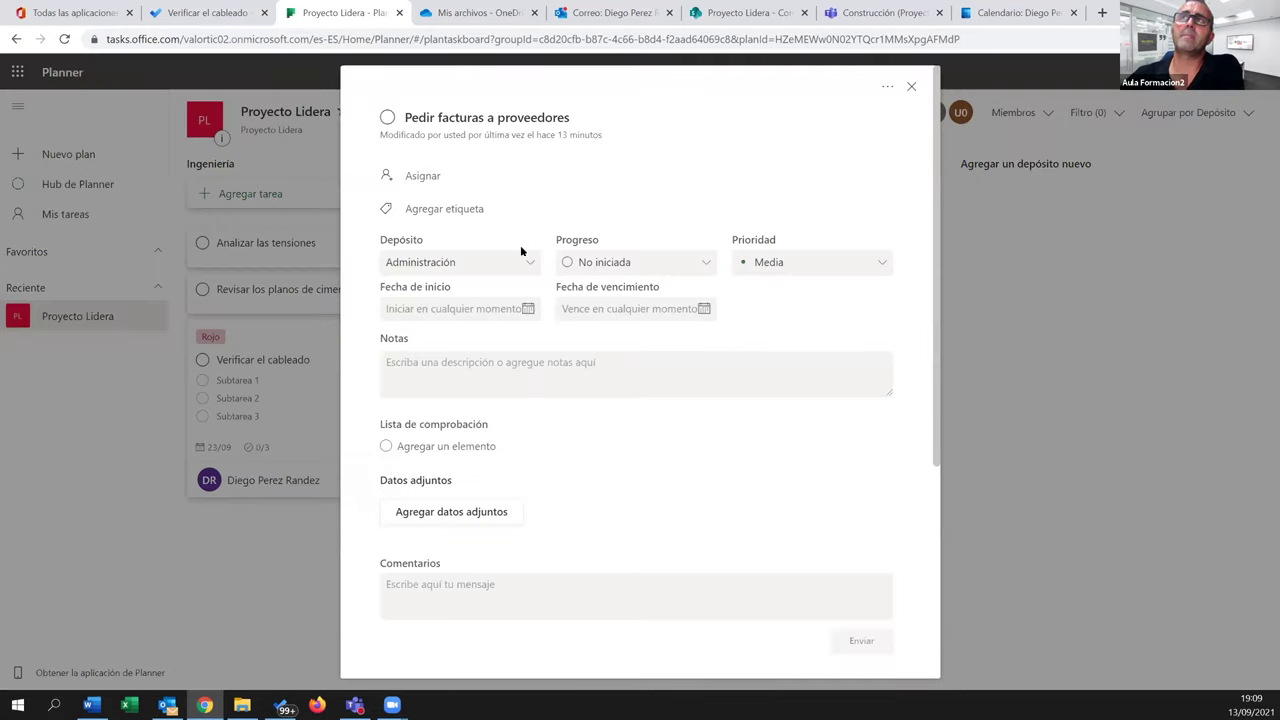
{"action": "left_click", "coordinate": [421, 178]}
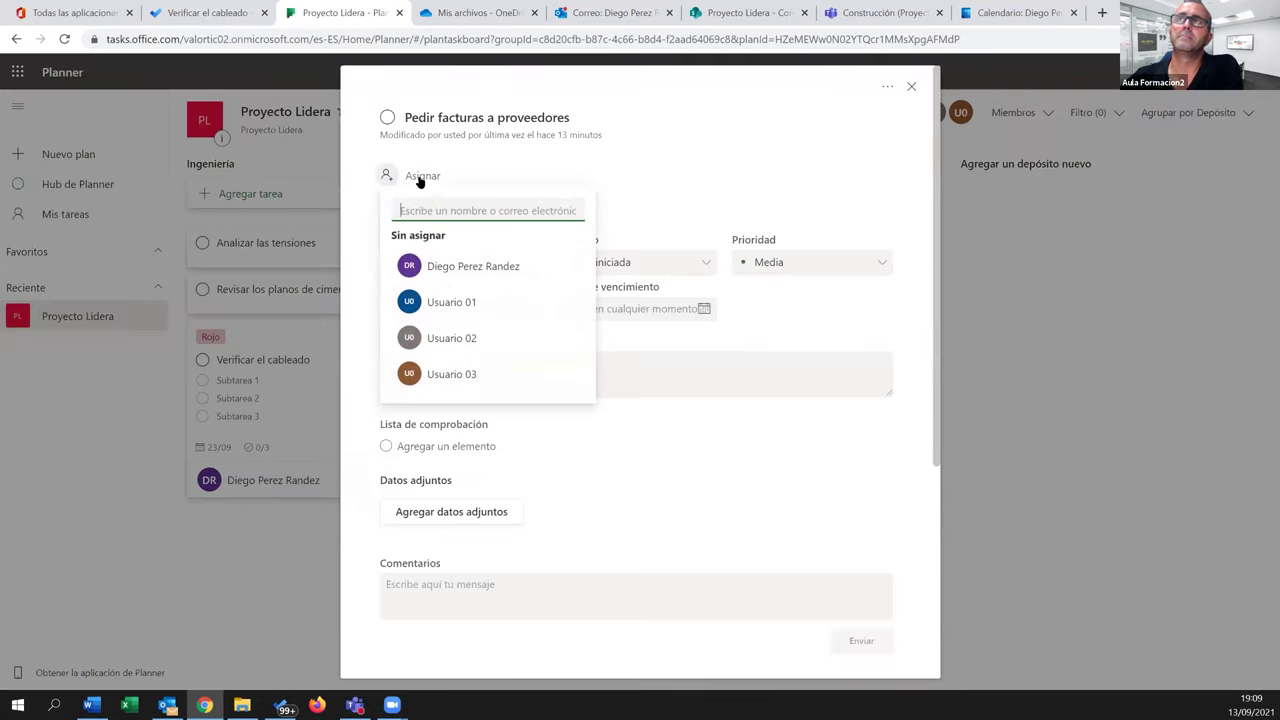
{"action": "left_click", "coordinate": [446, 267]}
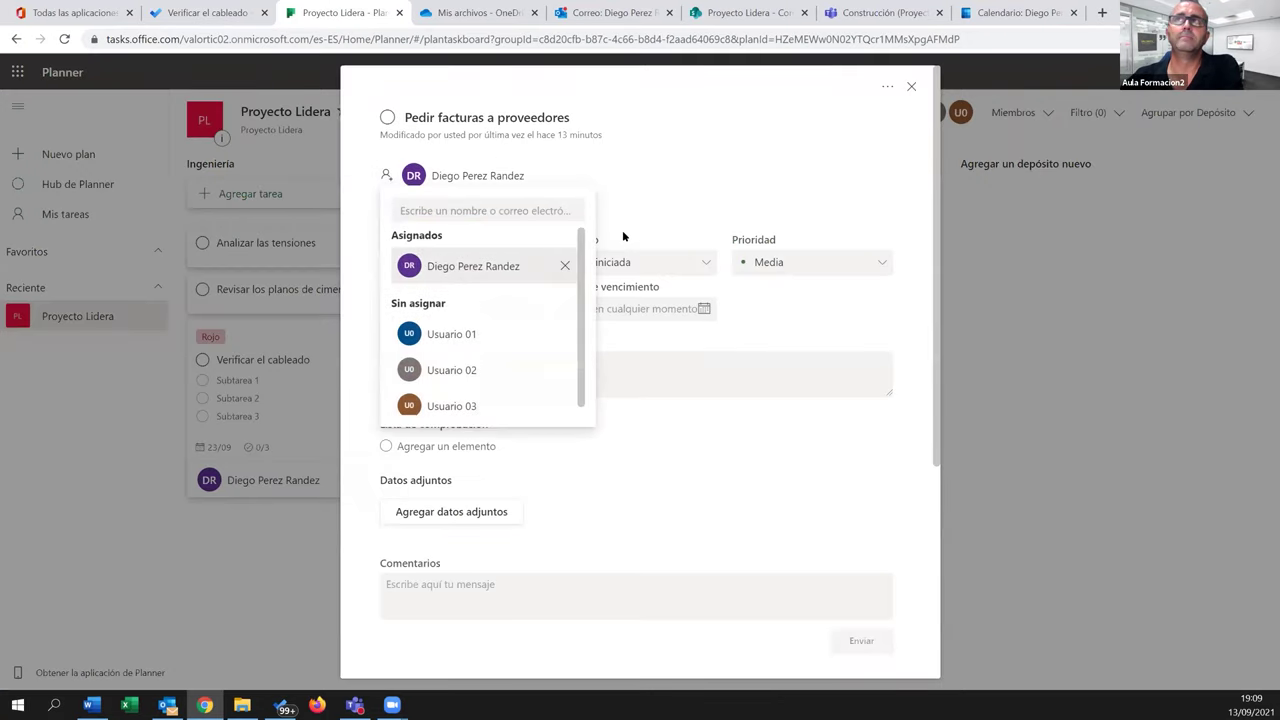
{"action": "left_click", "coordinate": [885, 145]}
{"action": "left_click", "coordinate": [910, 88]}
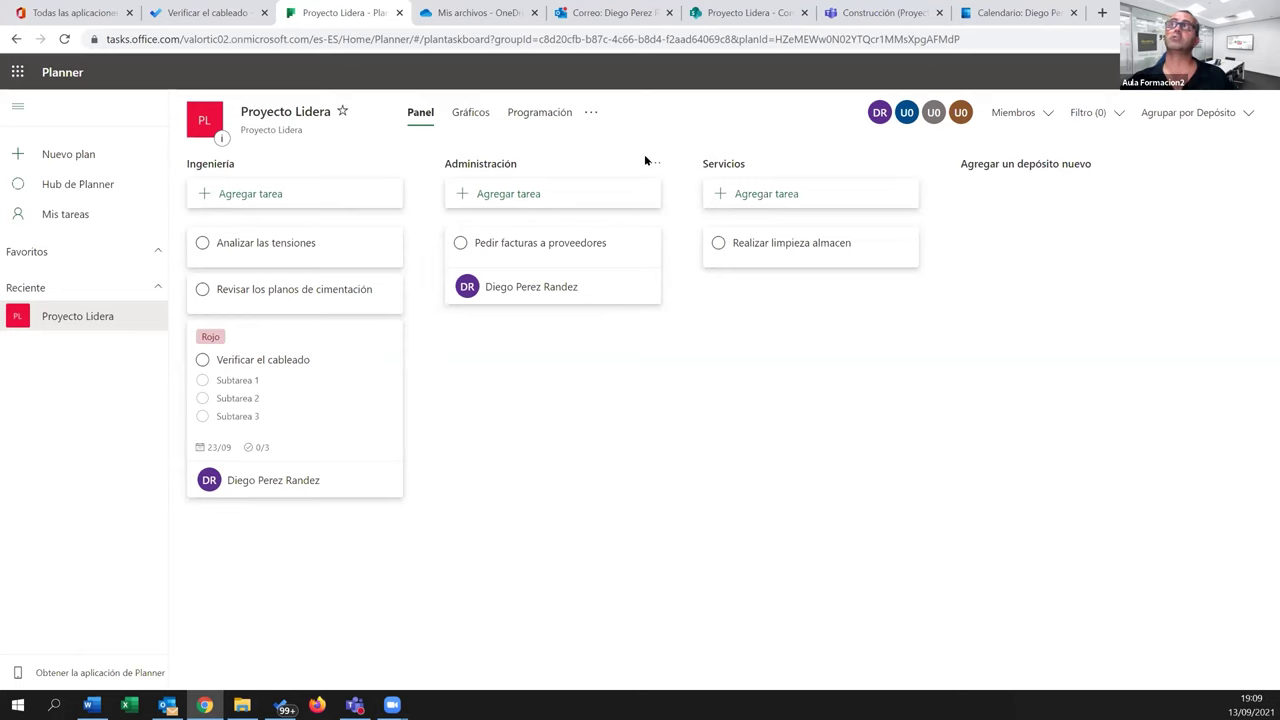
Check the assigned Verificar el cableado task in To Do and the still-empty Tareas list
{"action": "left_click", "coordinate": [200, 13]}
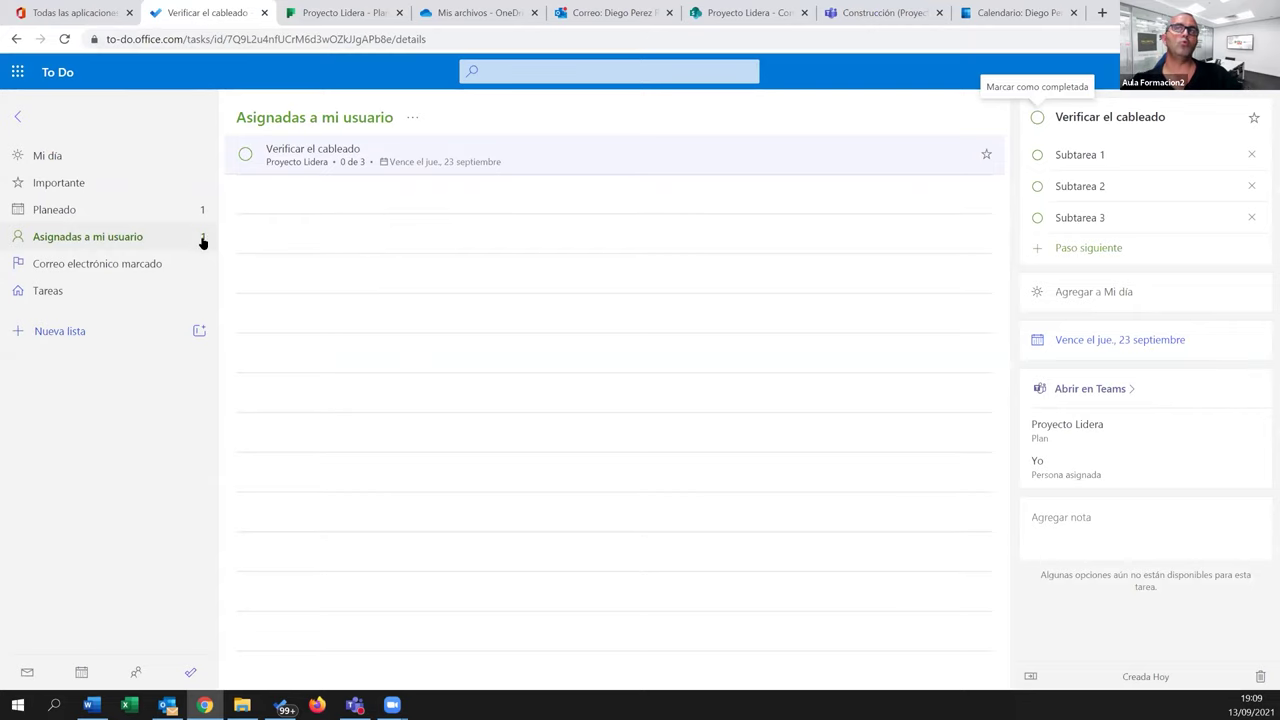
{"action": "left_click", "coordinate": [77, 296]}
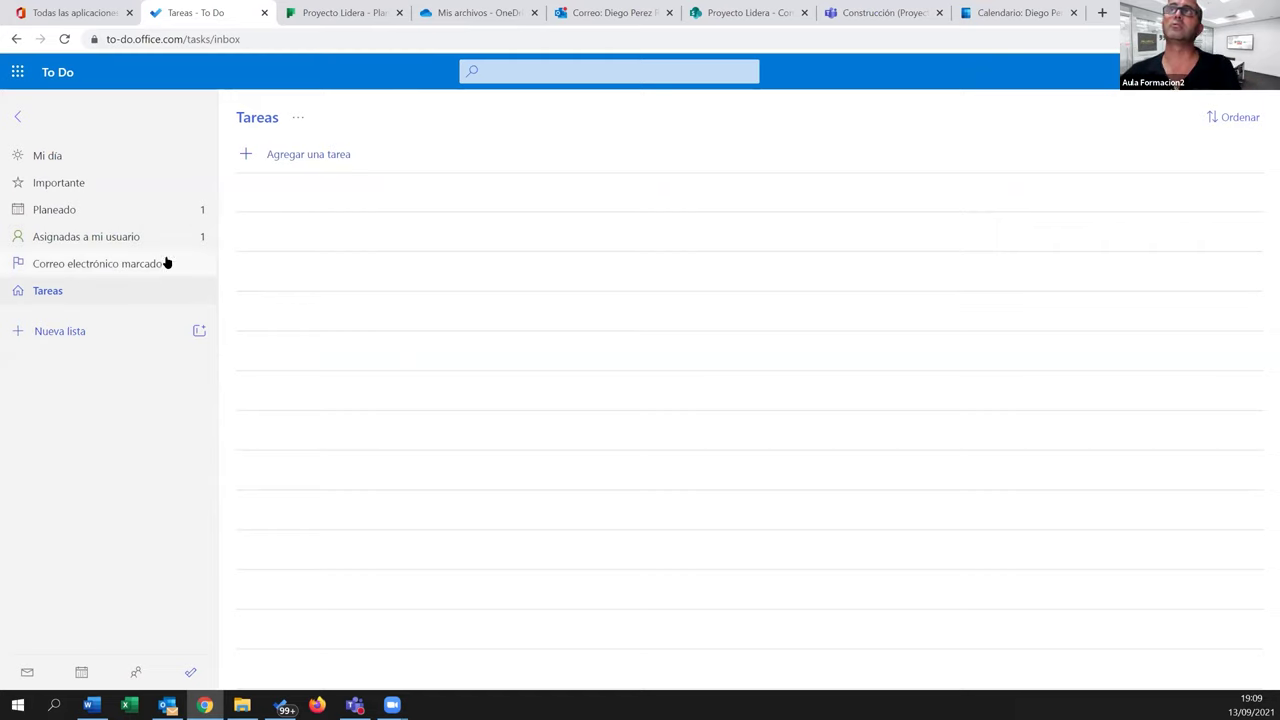
{"action": "left_click", "coordinate": [580, 15]}
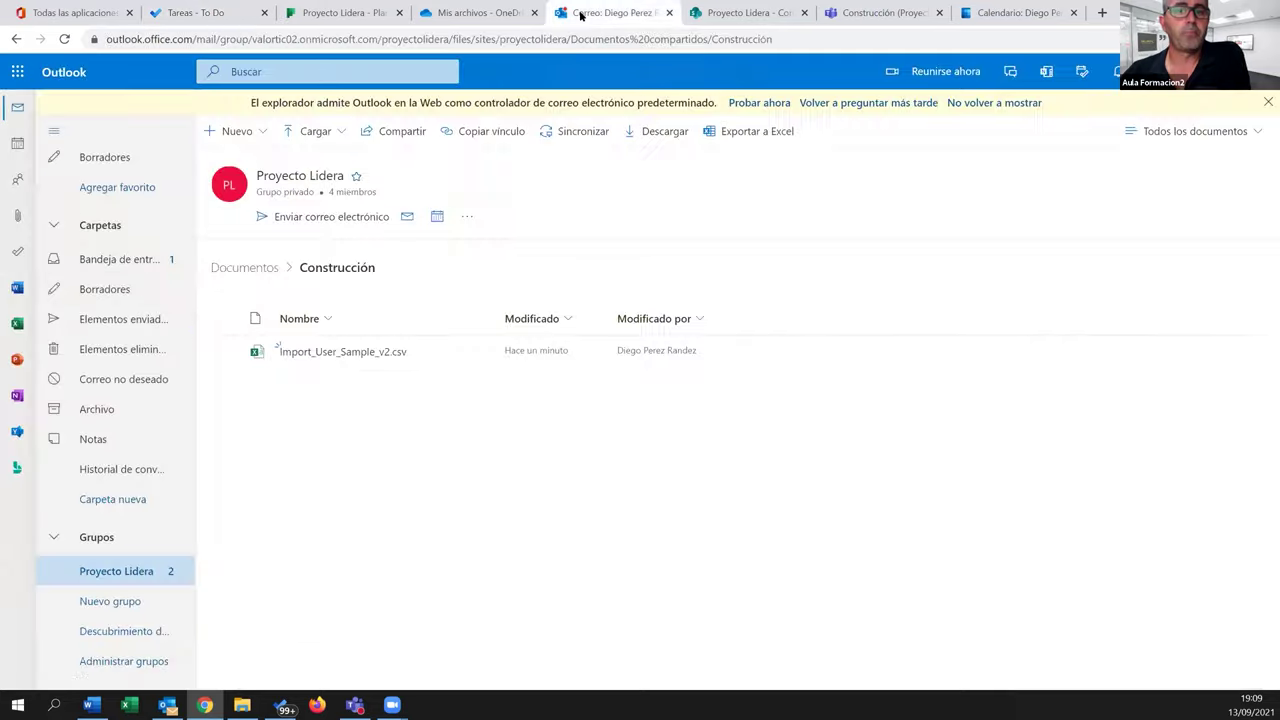
Flag the 'Se ha unido al grupo Proyecto Lidera' message in the Outlook inbox
{"action": "left_click", "coordinate": [136, 259]}
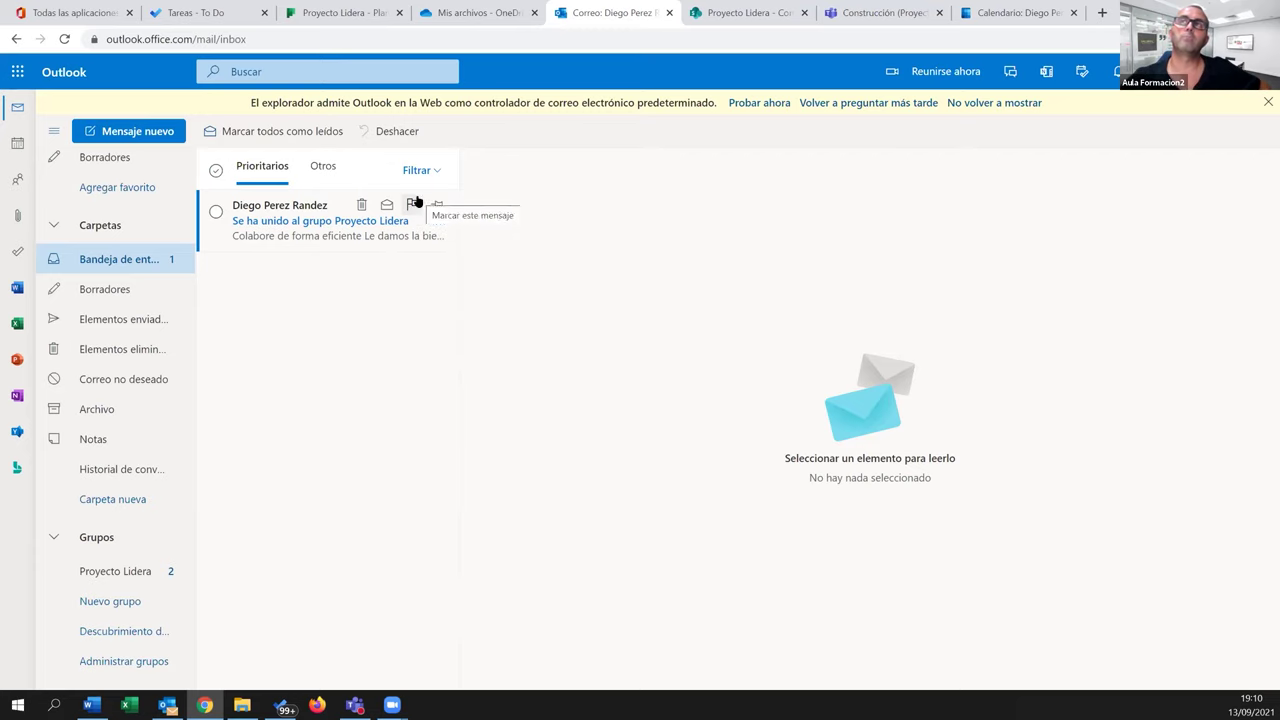
{"action": "left_click", "coordinate": [410, 206]}
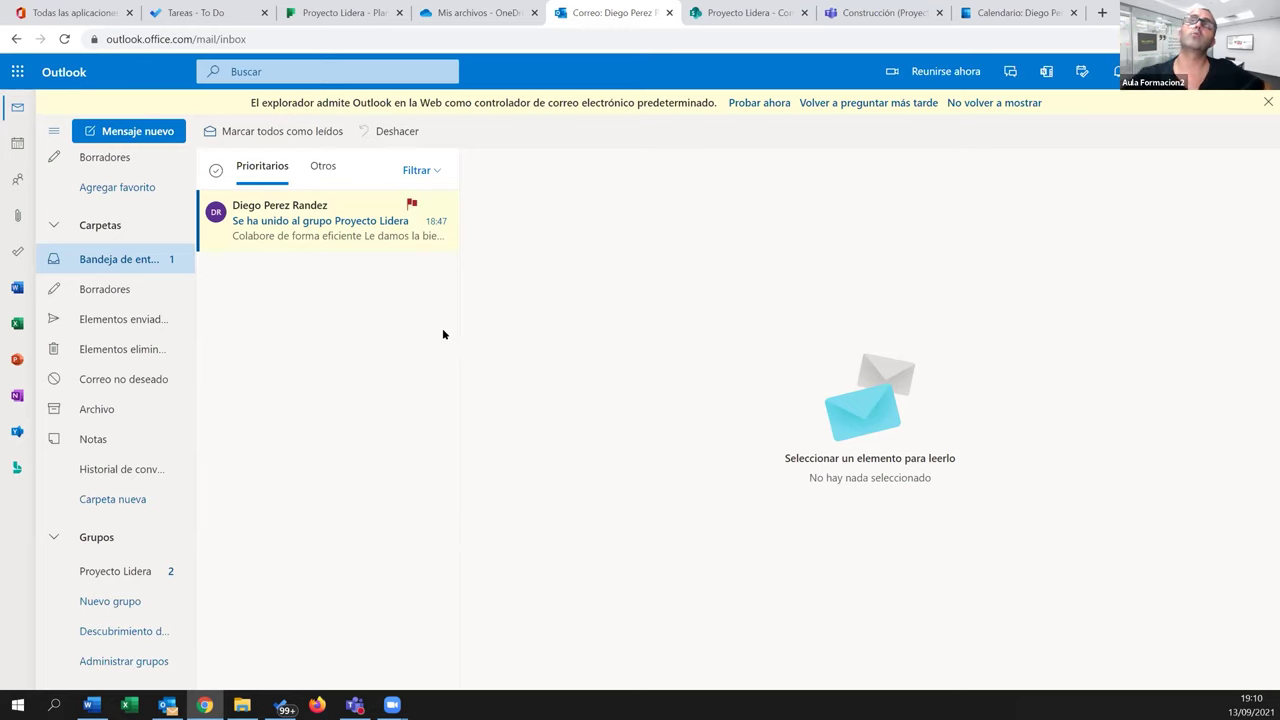
{"action": "left_click", "coordinate": [196, 20]}
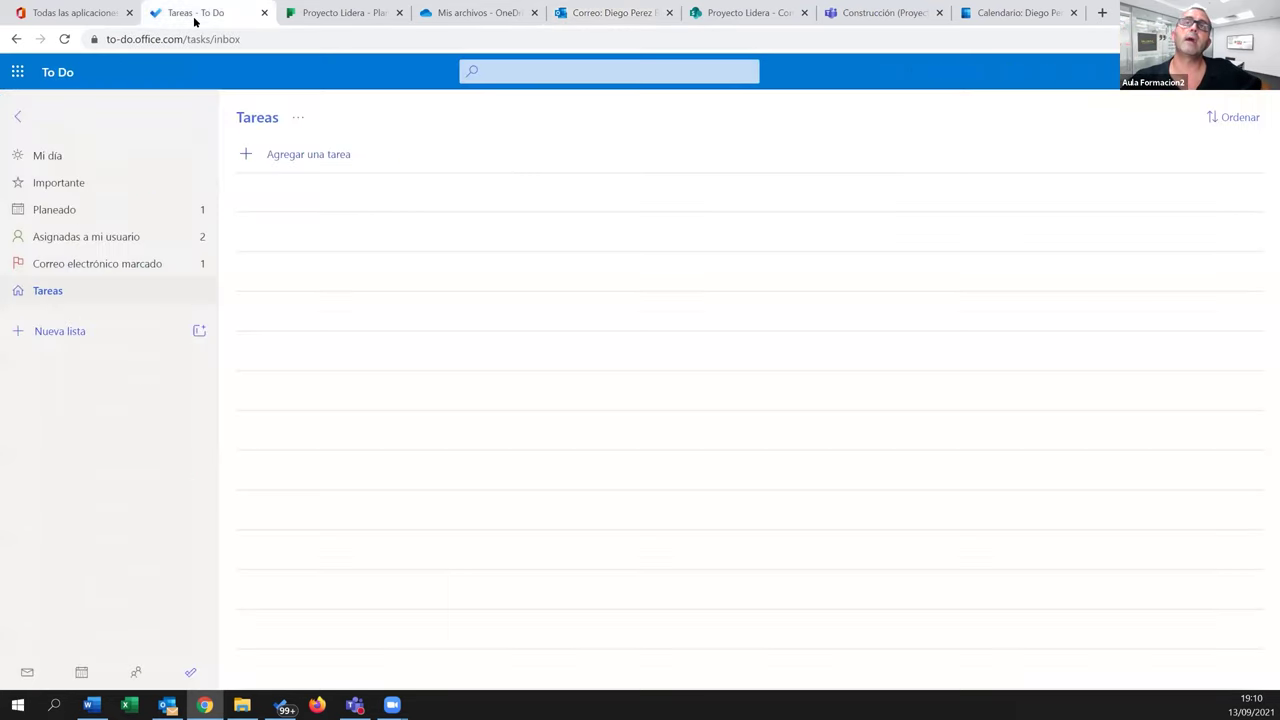
Add the task 'Recoger la mesa de mi despacho' to the Tareas list
{"action": "left_click", "coordinate": [143, 265]}
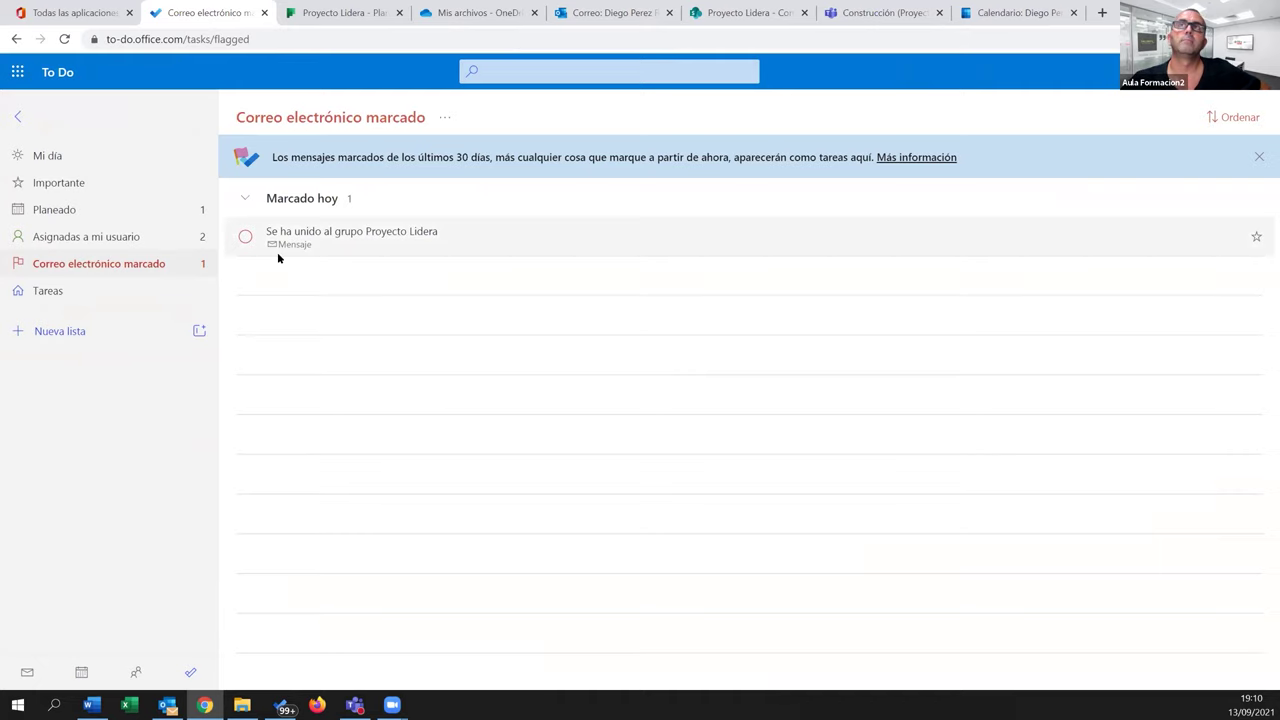
{"action": "left_click", "coordinate": [63, 240]}
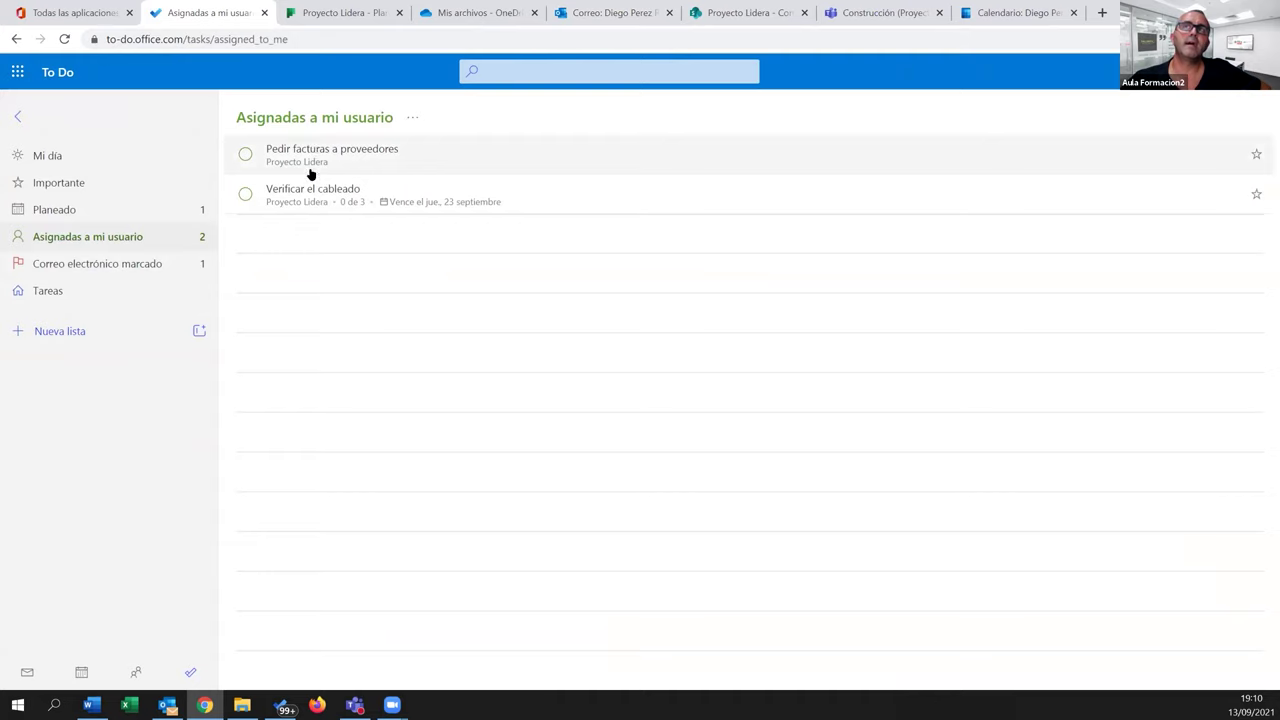
{"action": "left_click", "coordinate": [156, 266]}
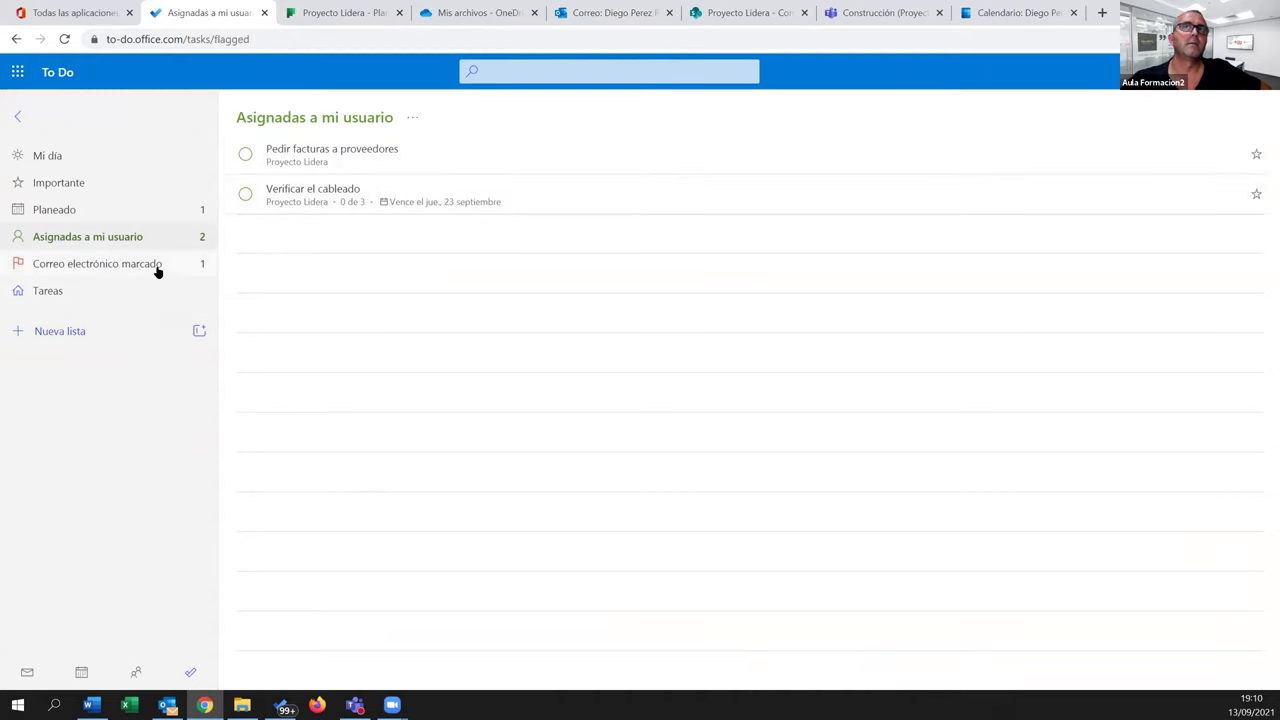
{"action": "left_click", "coordinate": [53, 290]}
{"action": "left_click", "coordinate": [272, 157]}
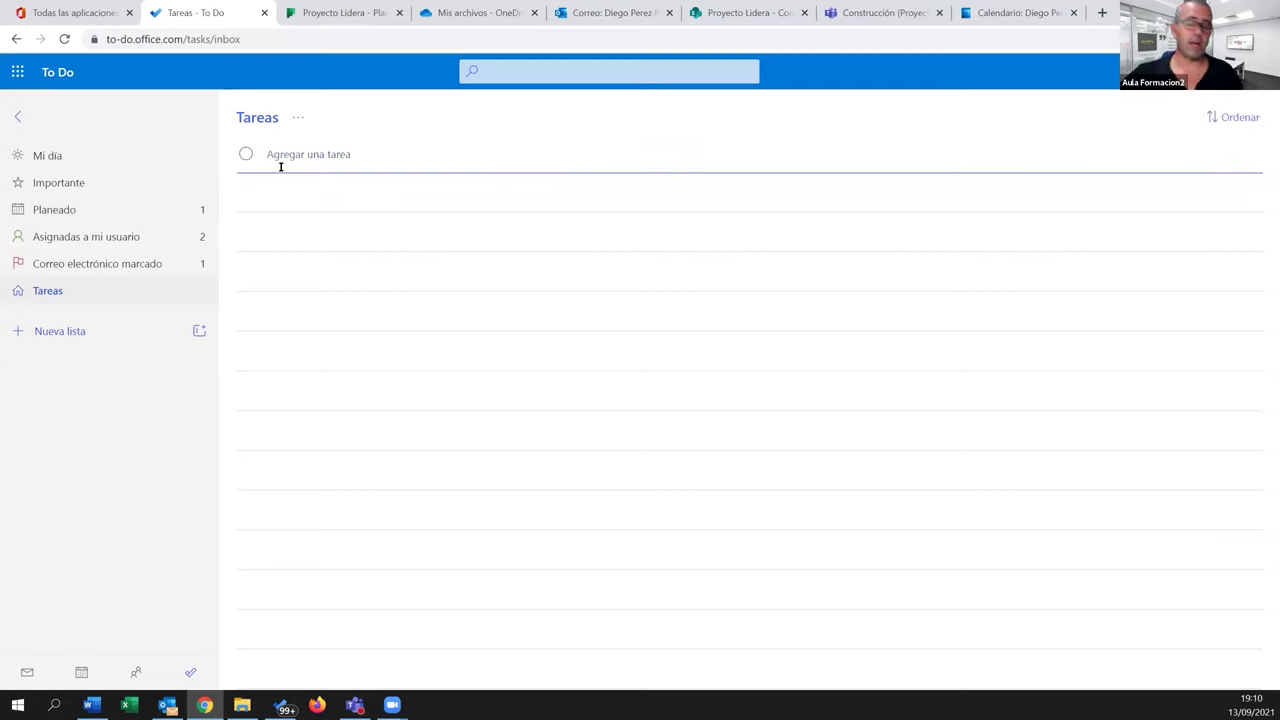
{"action": "type", "text": "Recobrar"}
{"action": "key", "text": "BackSpace"}
{"action": "key", "text": "BackSpace"}
{"action": "key", "text": "BackSpace"}
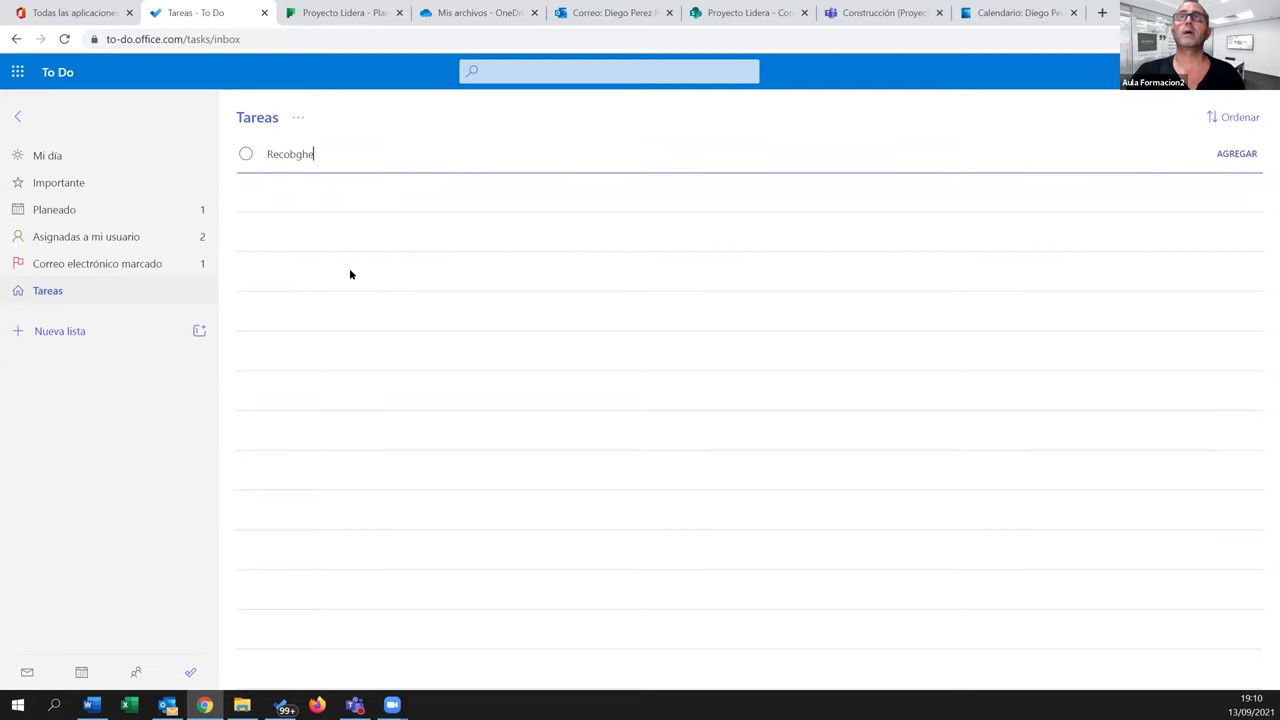
{"action": "key", "text": "BackSpace"}
{"action": "type", "text": "ger la mesa de"}
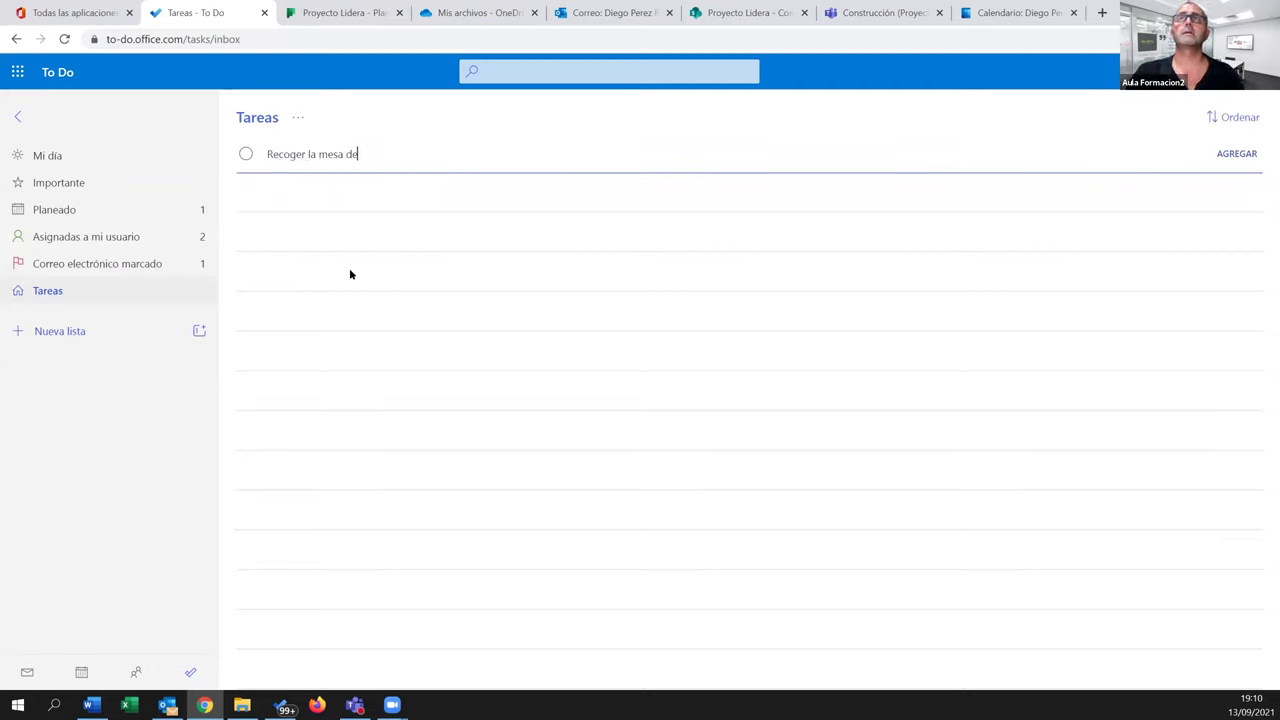
{"action": "type", "text": " mi despacho"}
{"action": "key", "text": "Return"}
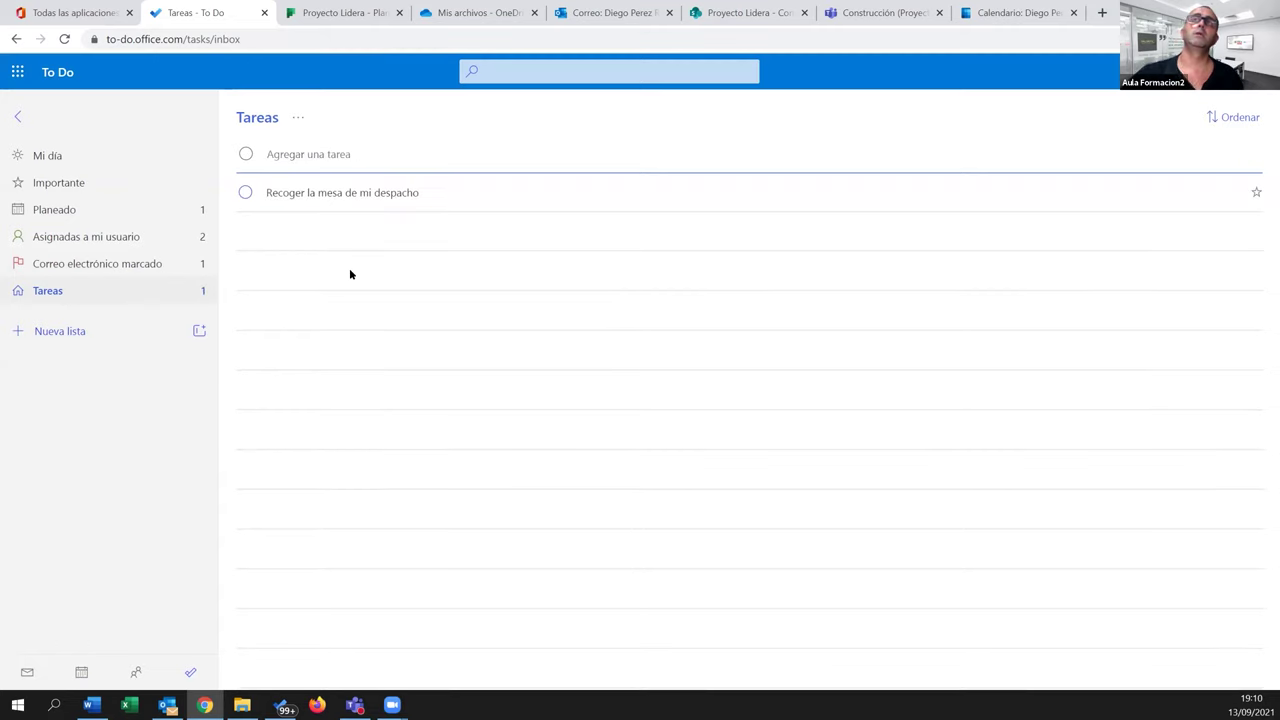
{"action": "left_click", "coordinate": [346, 192]}
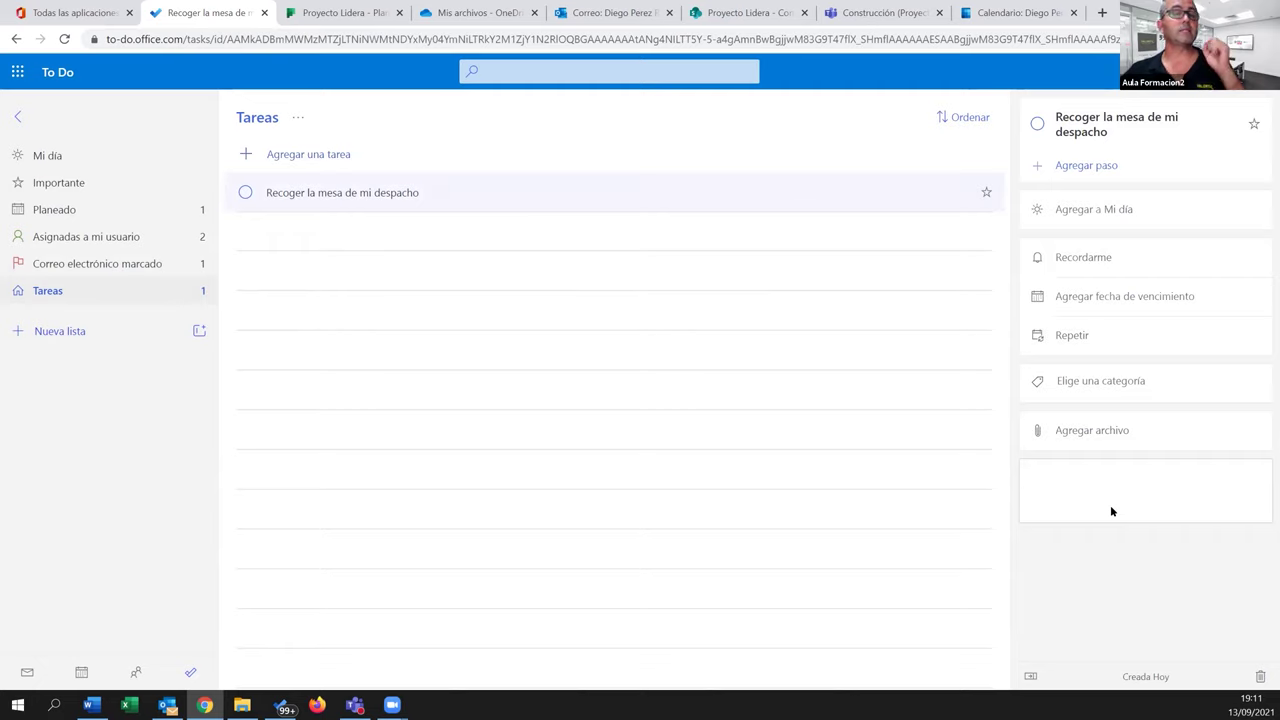
Mark the flagged email task and Verificar el cableado as completed
{"action": "left_click", "coordinate": [85, 272]}
{"action": "left_click", "coordinate": [245, 193]}
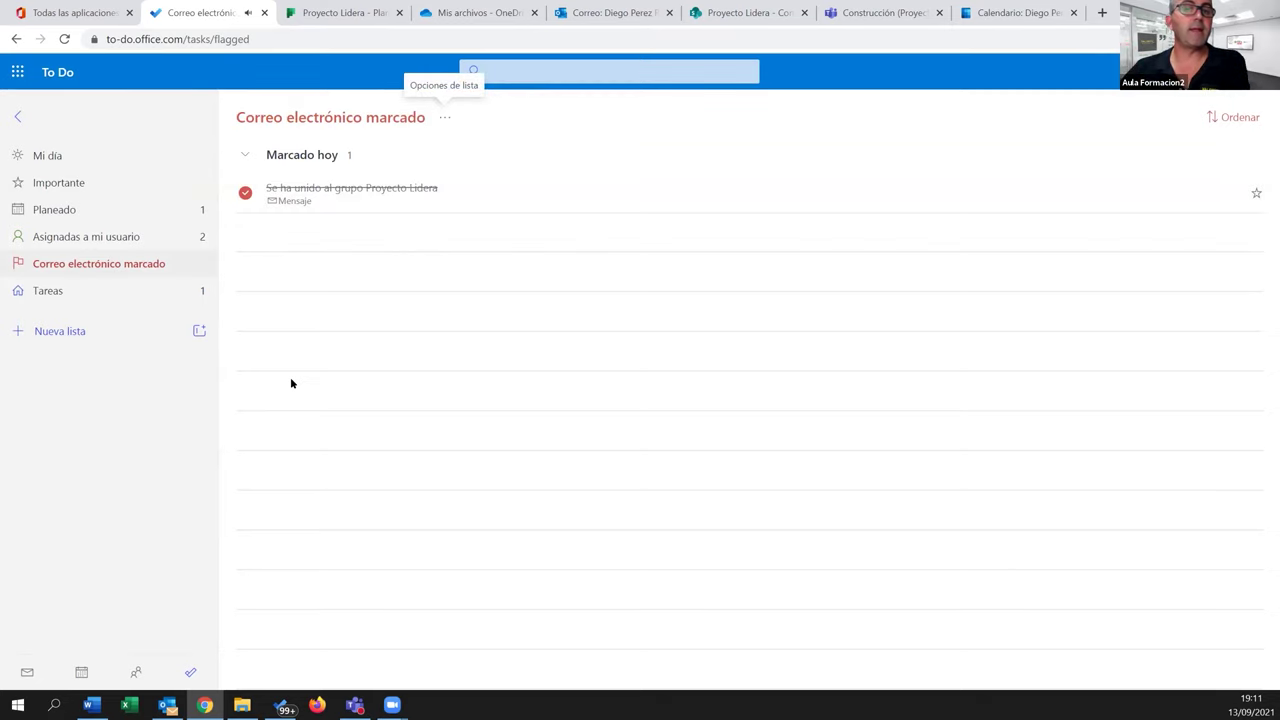
{"action": "left_click", "coordinate": [113, 236]}
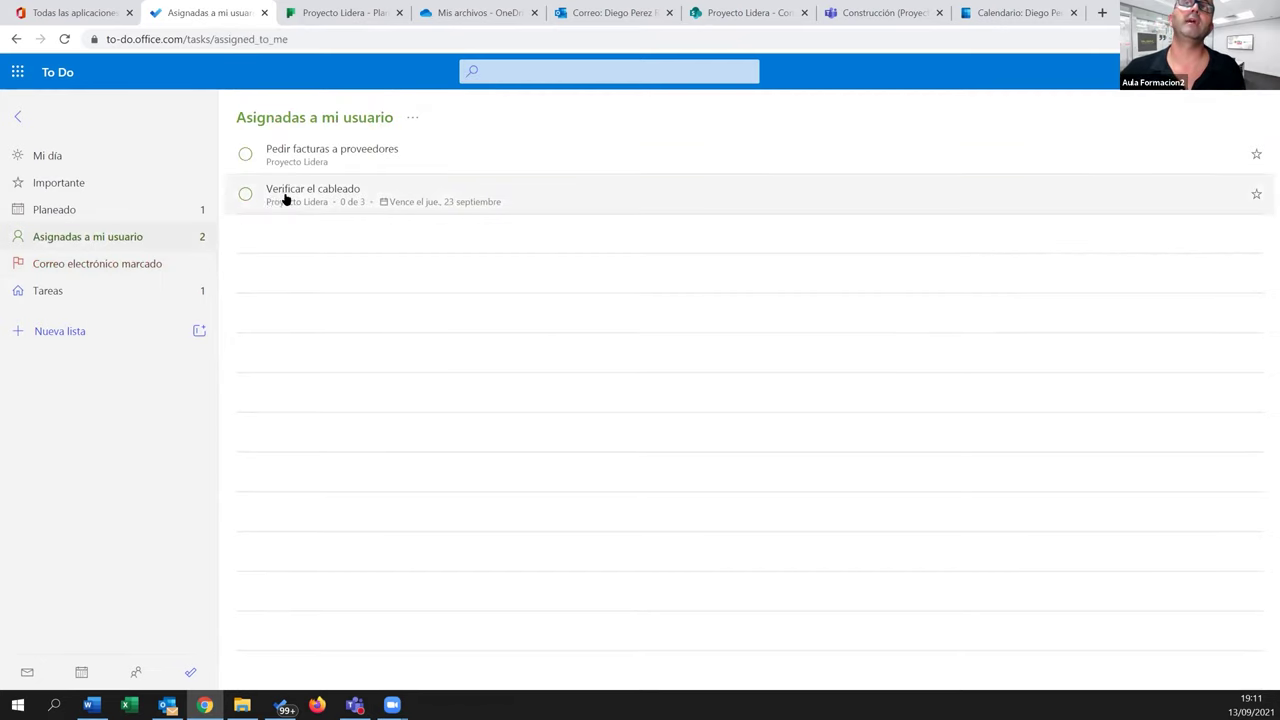
{"action": "left_click", "coordinate": [245, 194]}
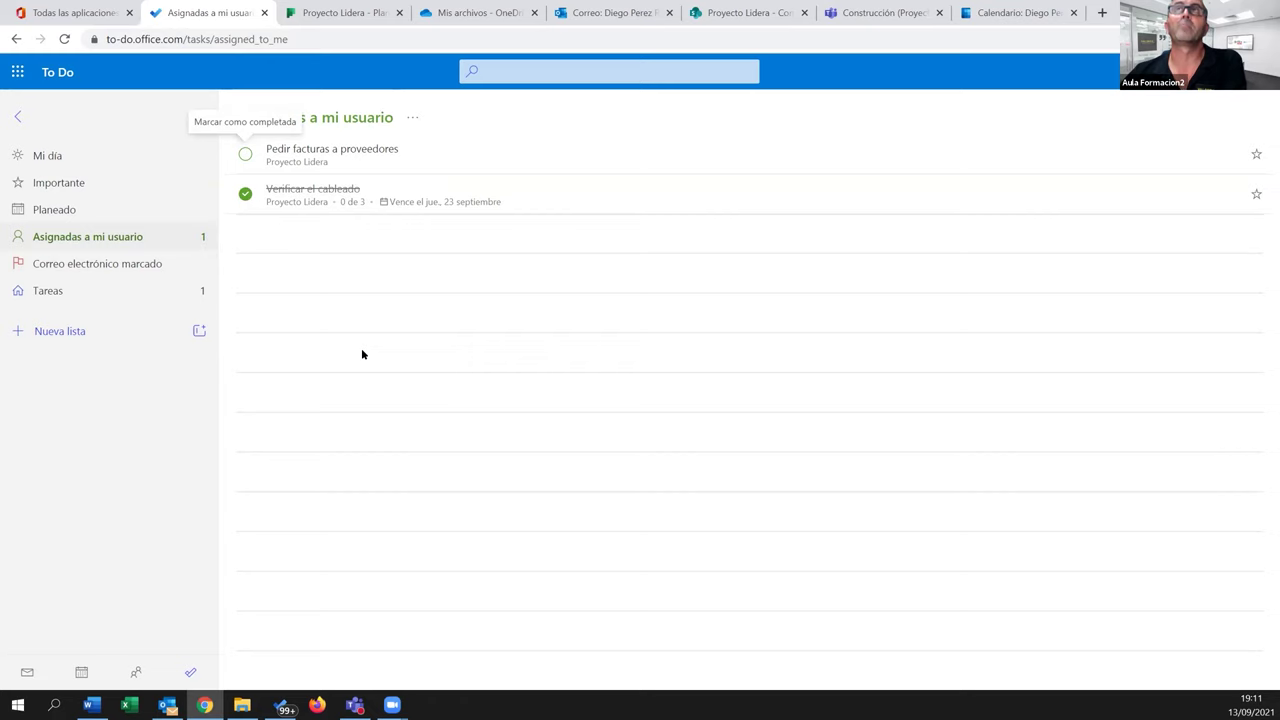
{"action": "left_click", "coordinate": [340, 12]}
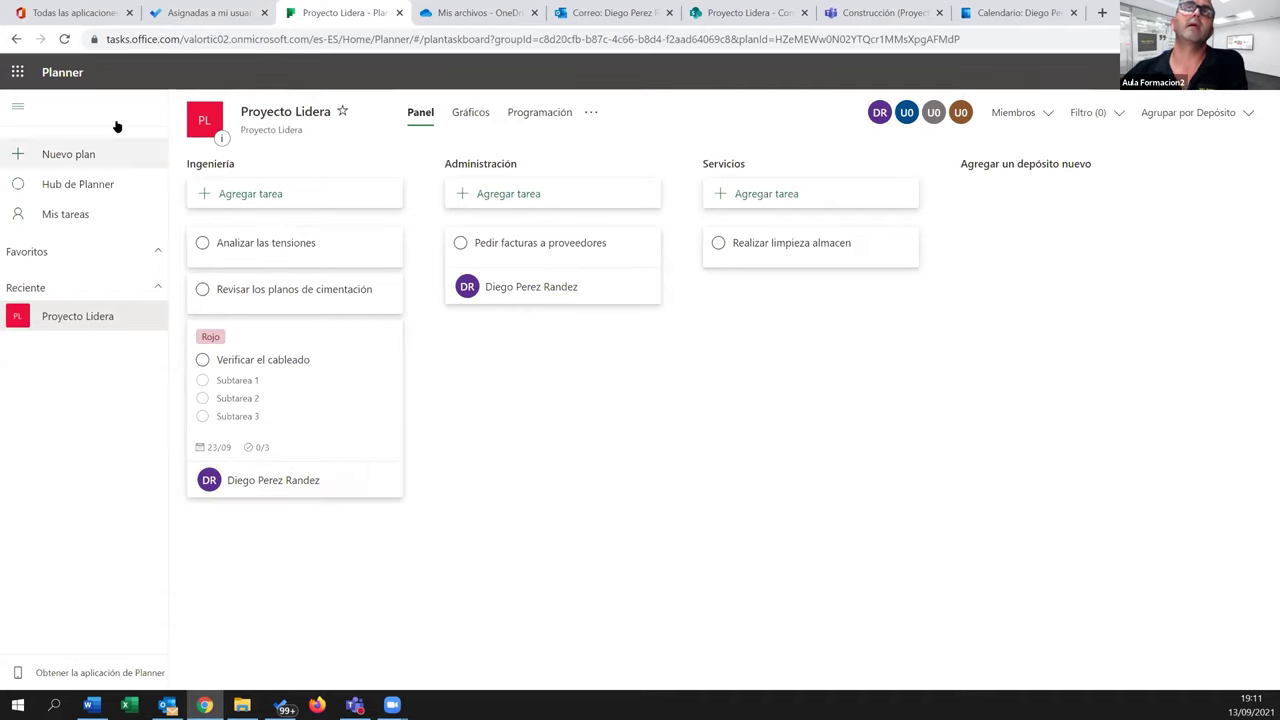
Reload the Planner board and show Ingeniería's completed tasks, revealing Verificar el cableado done
{"action": "left_click", "coordinate": [64, 39]}
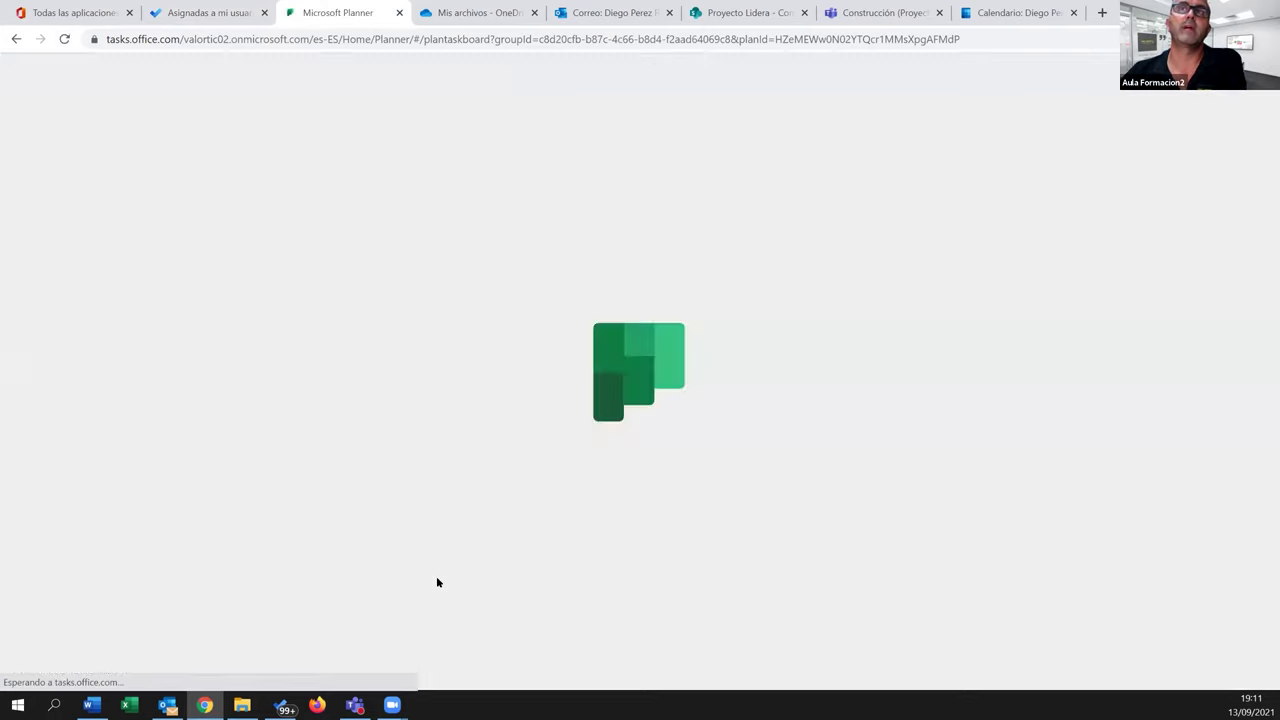
{"action": "left_click", "coordinate": [384, 352]}
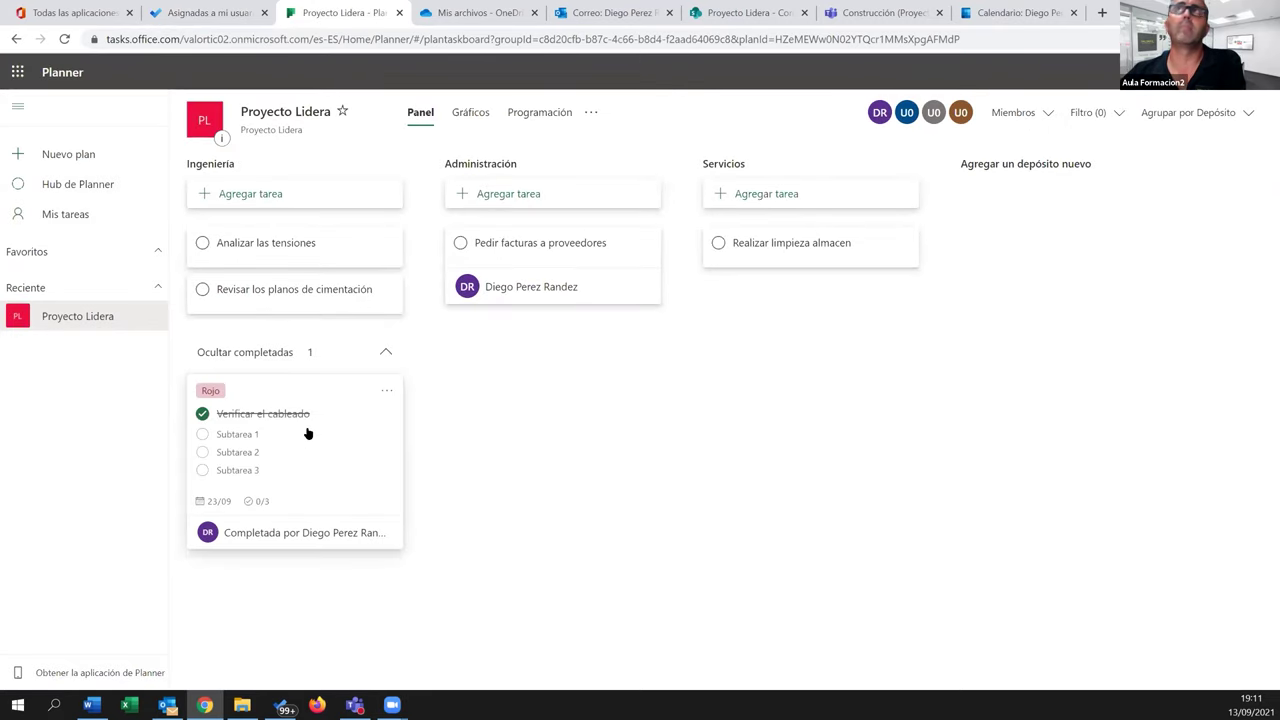
{"action": "left_click", "coordinate": [628, 12]}
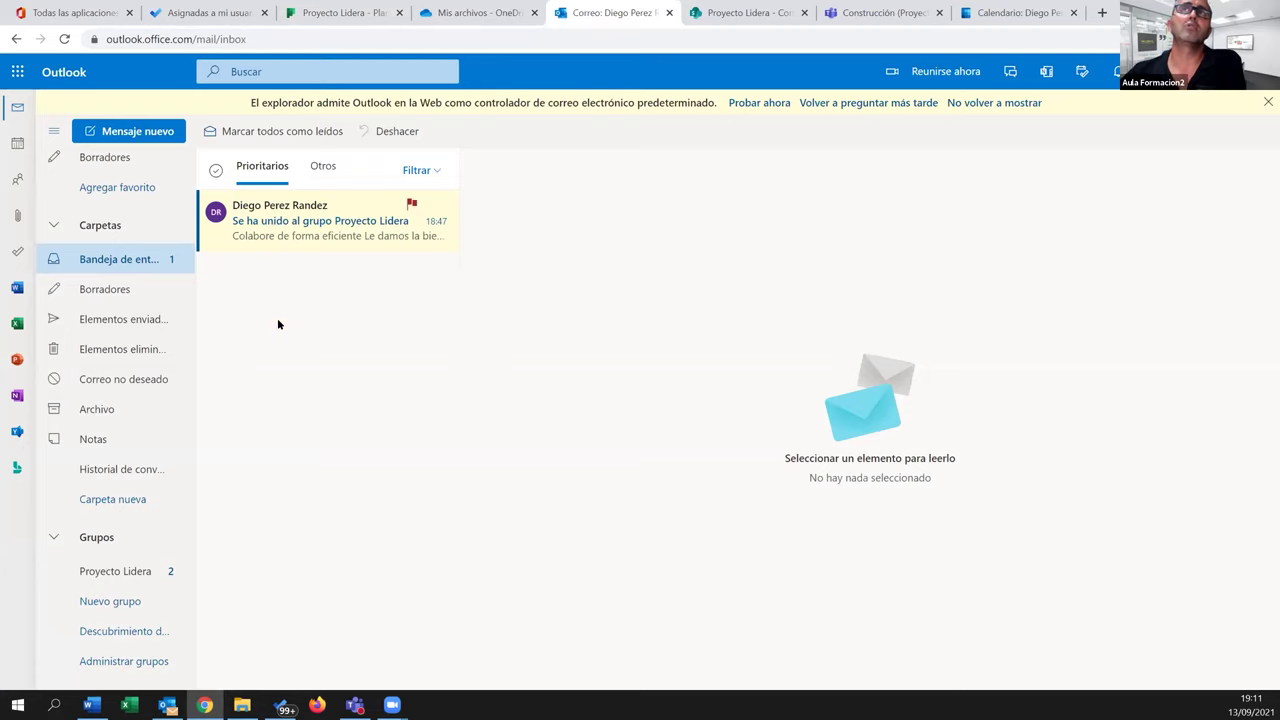
Reload Outlook, then return to To Do's Asignadas a mi usuario list with Pedir facturas a proveedores pending
{"action": "left_click", "coordinate": [64, 39]}
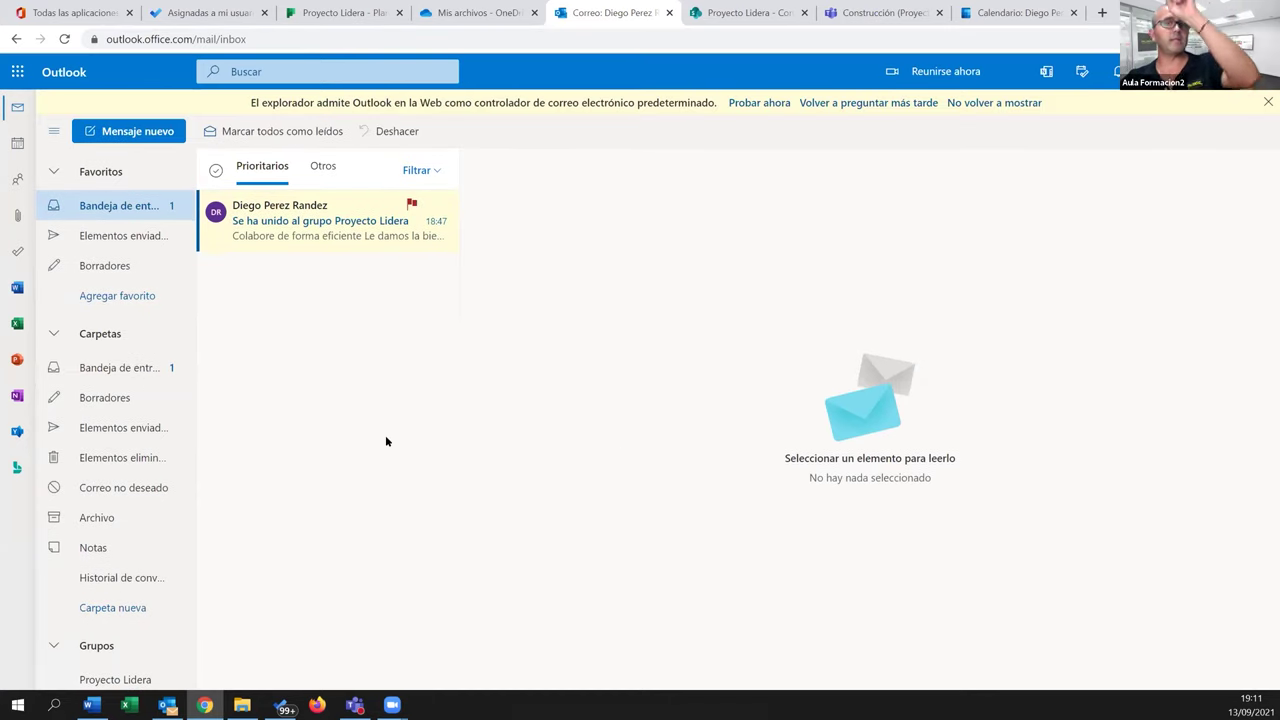
{"action": "left_click", "coordinate": [64, 39]}
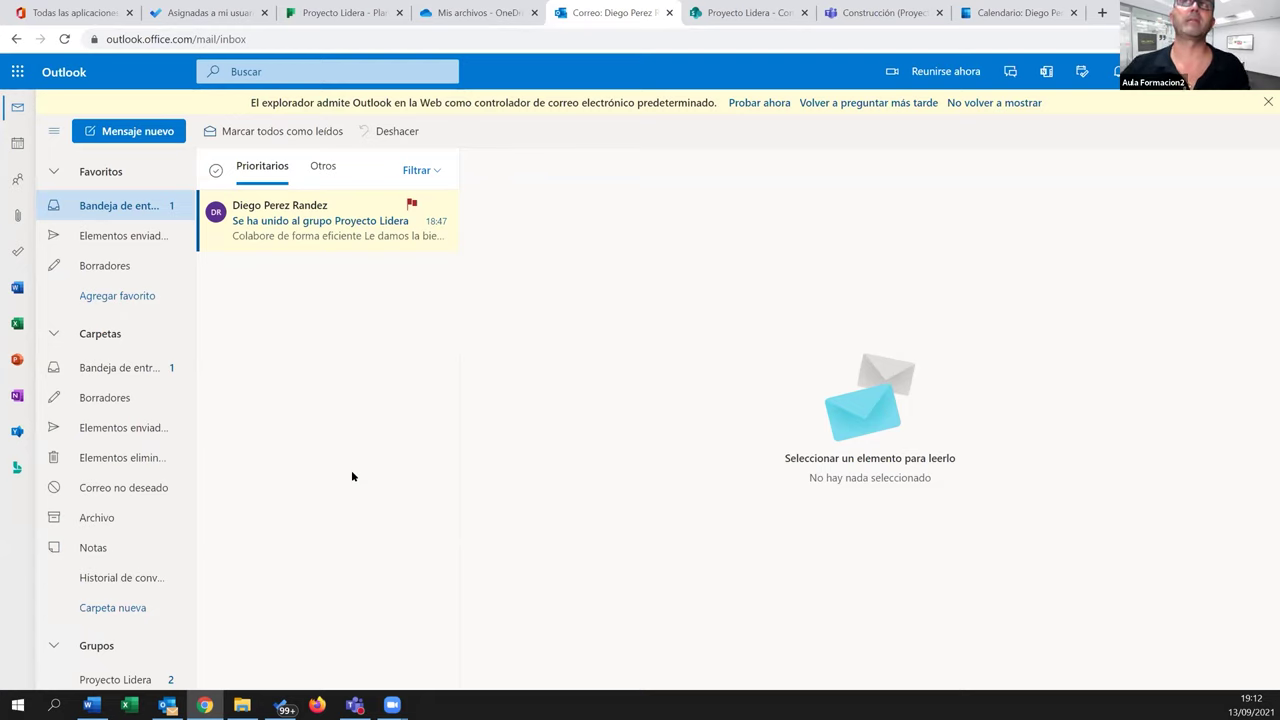
{"action": "left_click", "coordinate": [408, 207]}
{"action": "left_click", "coordinate": [64, 39]}
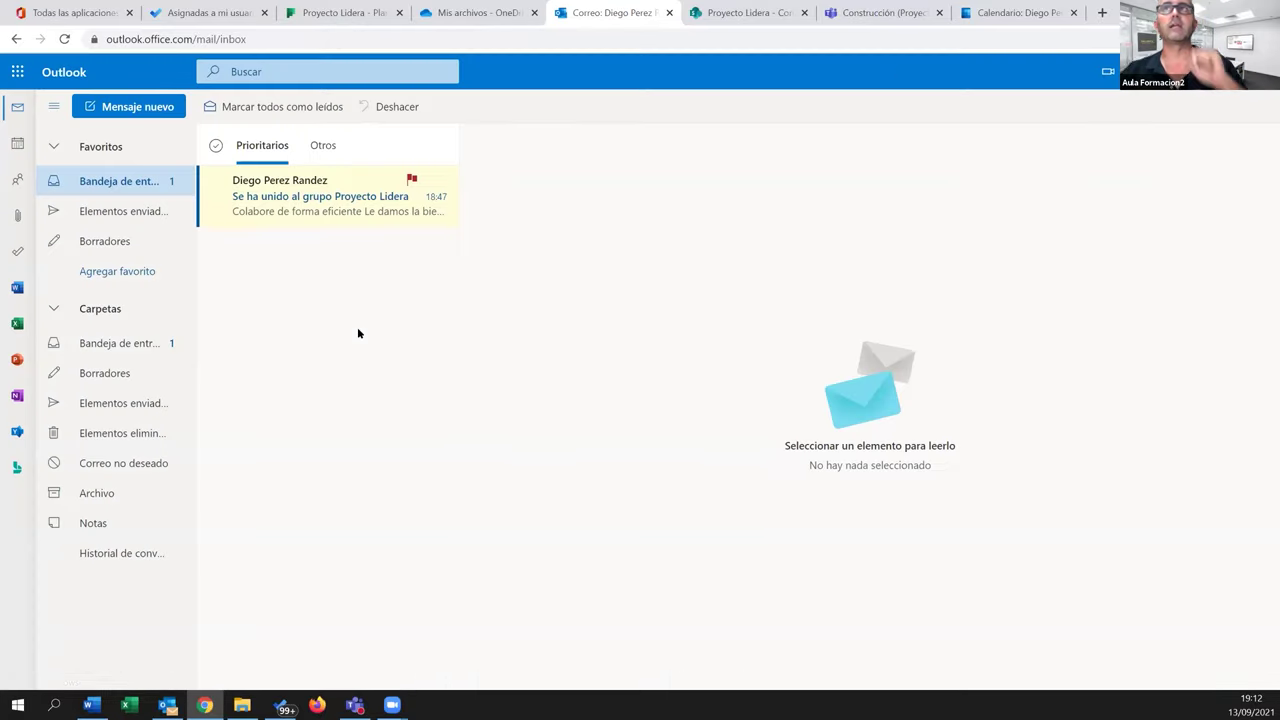
{"action": "left_click", "coordinate": [205, 12]}
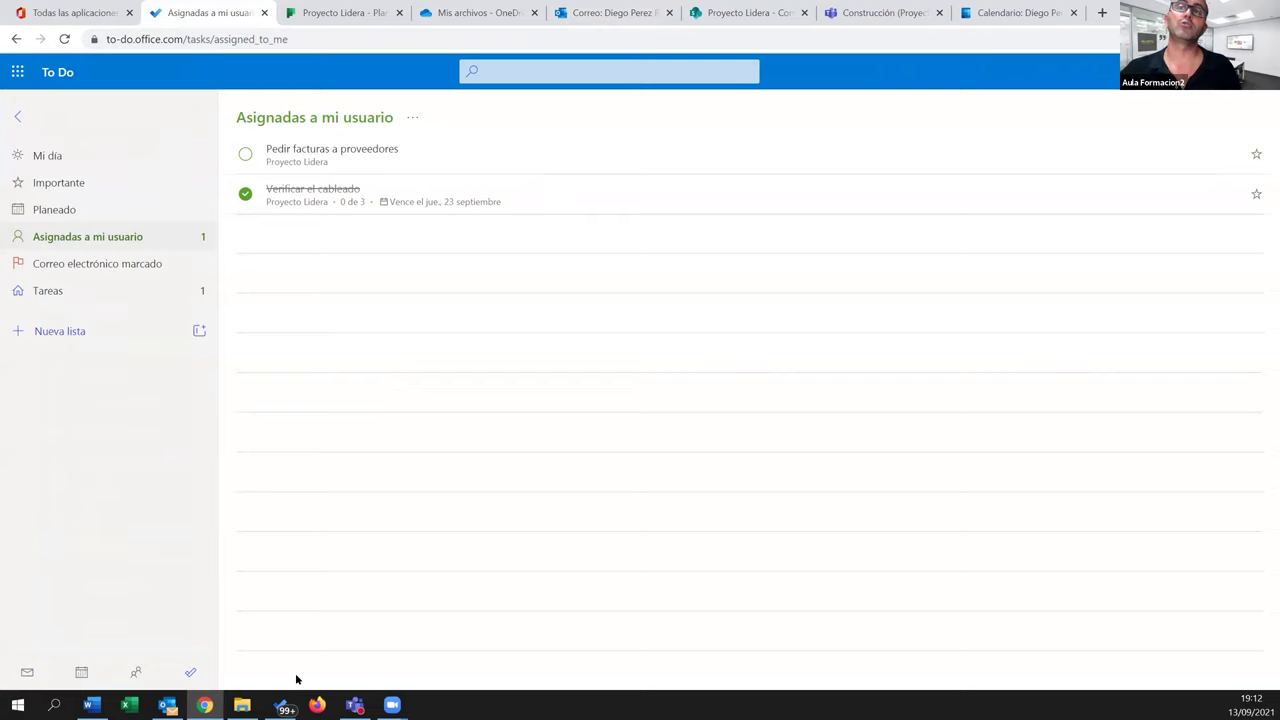
{"action": "left_click", "coordinate": [285, 705]}
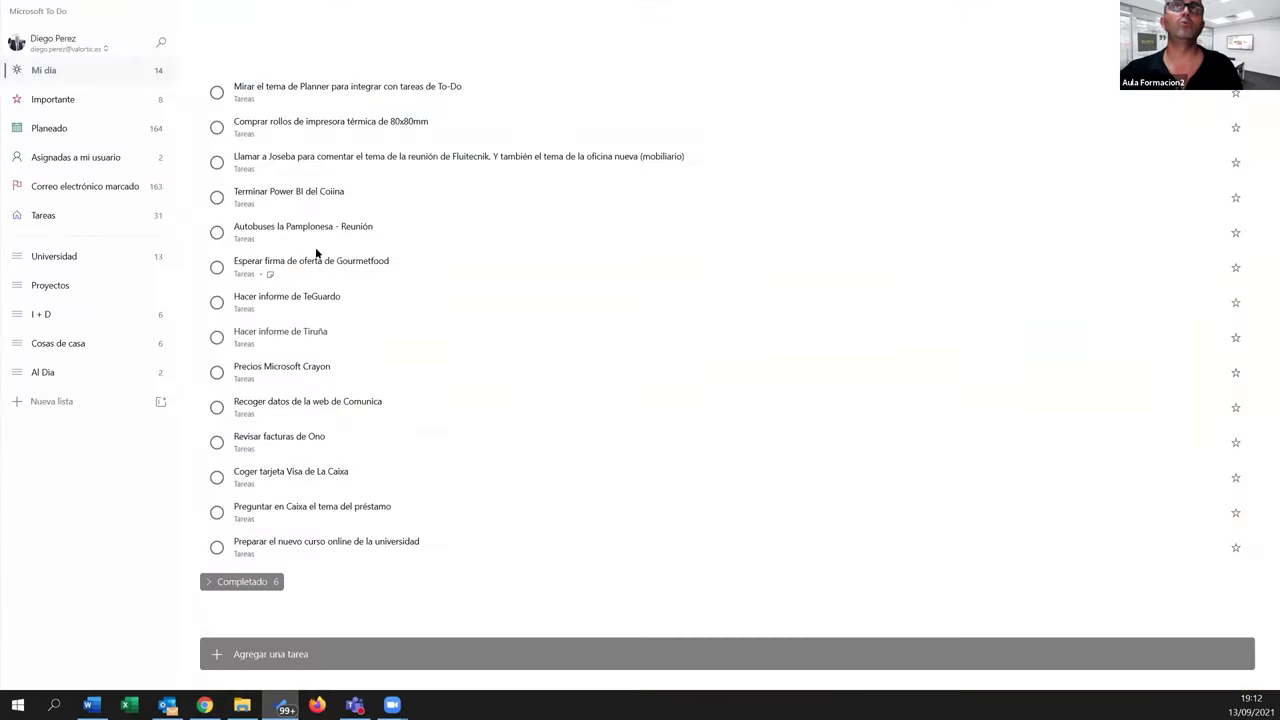
{"action": "left_click", "coordinate": [60, 154]}
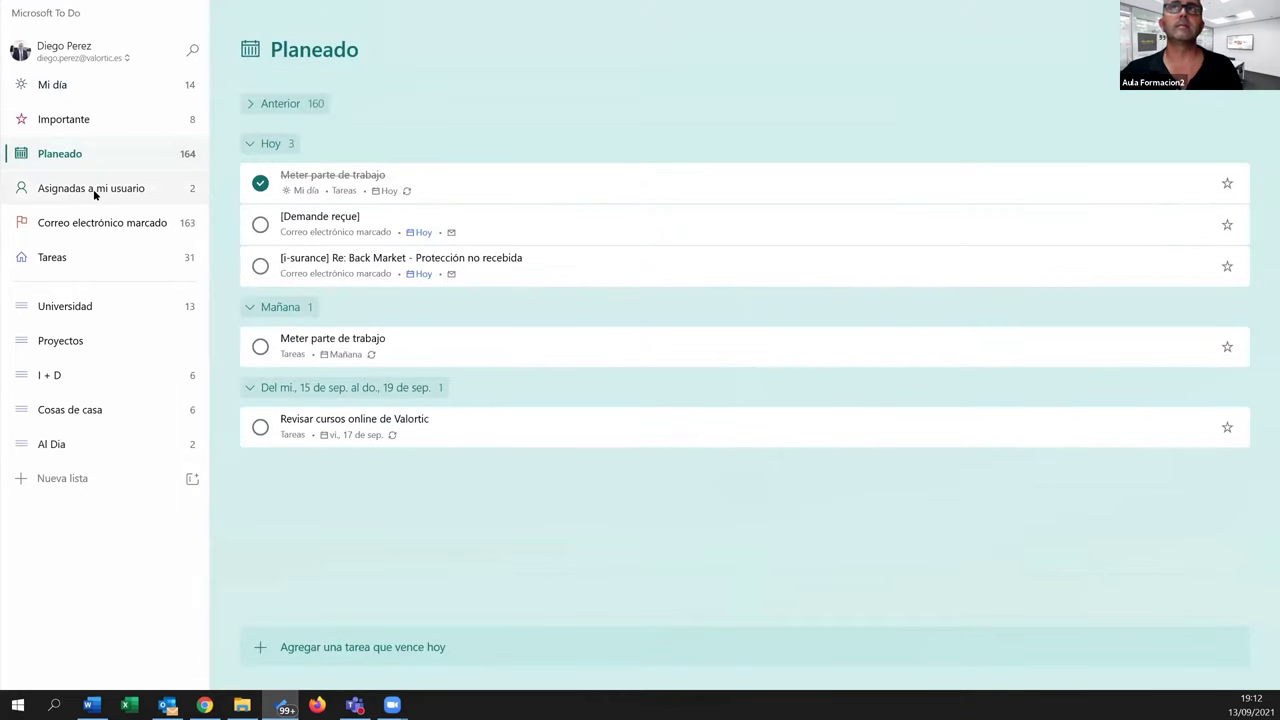
{"action": "left_click", "coordinate": [95, 190]}
{"action": "left_click", "coordinate": [100, 232]}
{"action": "left_click", "coordinate": [84, 261]}
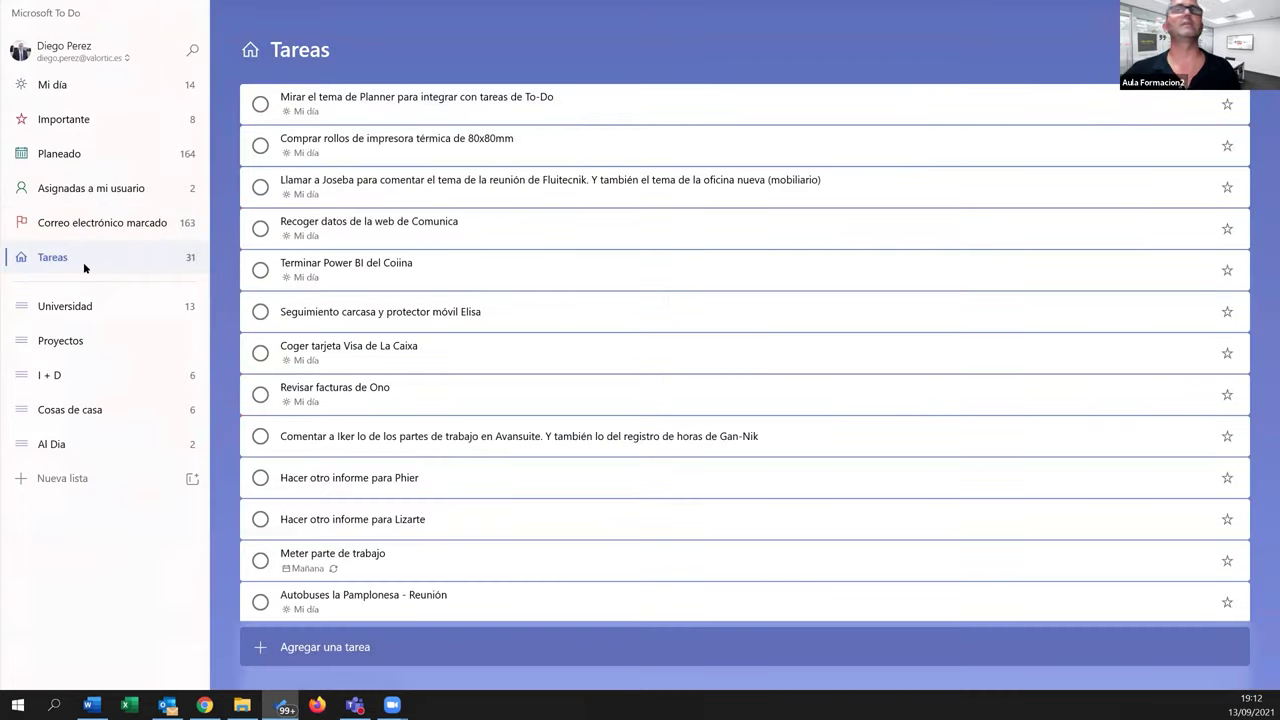
{"action": "left_click", "coordinate": [80, 84]}
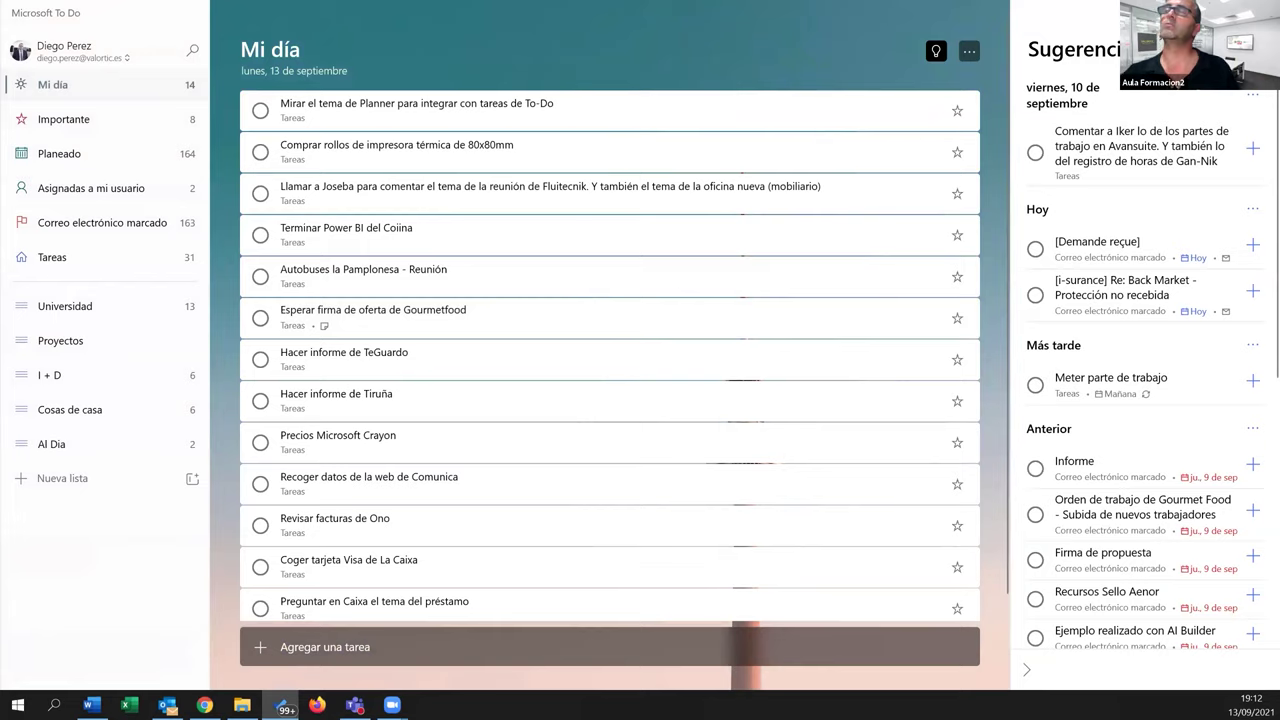
{"action": "key", "text": "alt+Tab"}
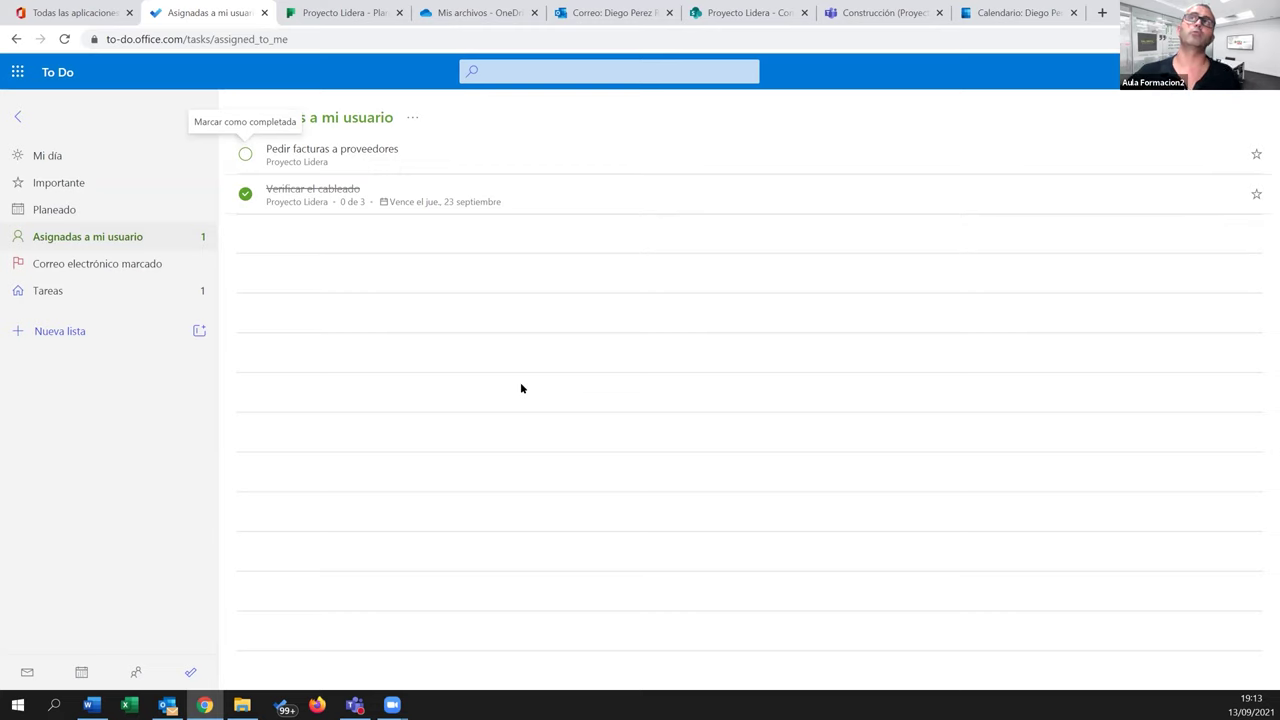
Check the Proyecto Lidera group mail in Outlook, then show Word's Documento1 with the 'Tres áreas' notes
{"action": "left_click", "coordinate": [605, 13]}
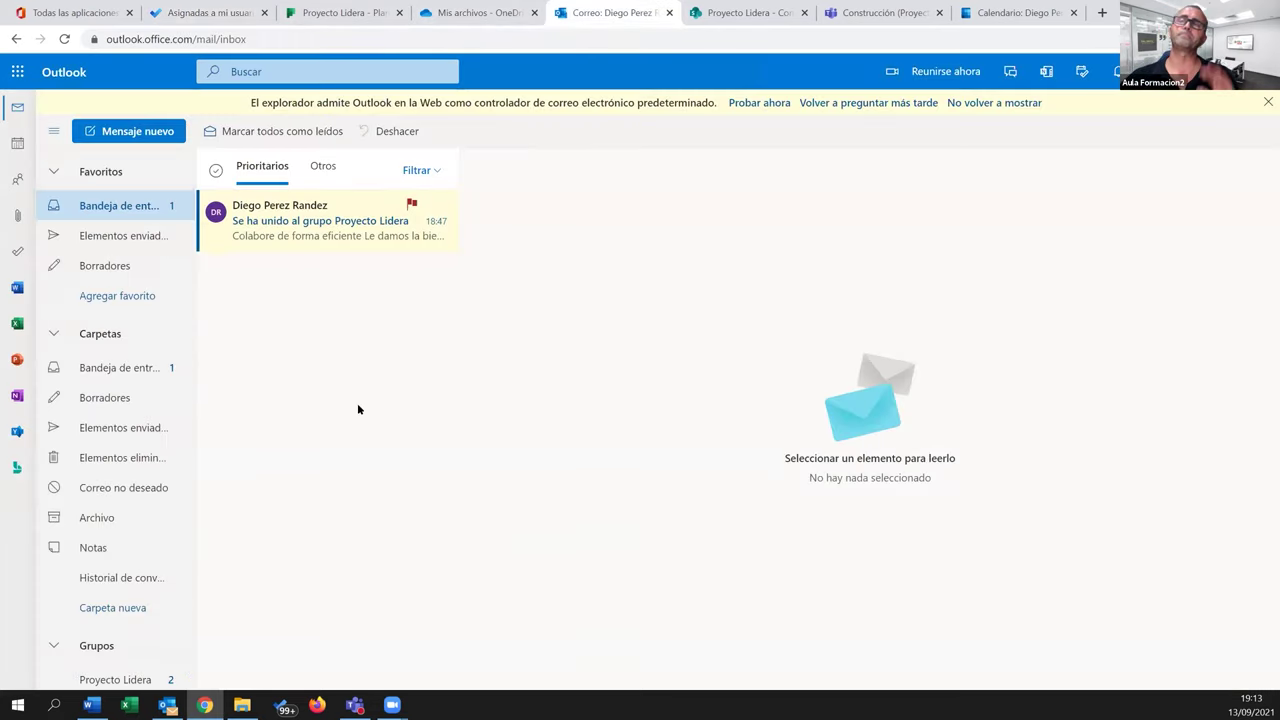
{"action": "left_click", "coordinate": [135, 679]}
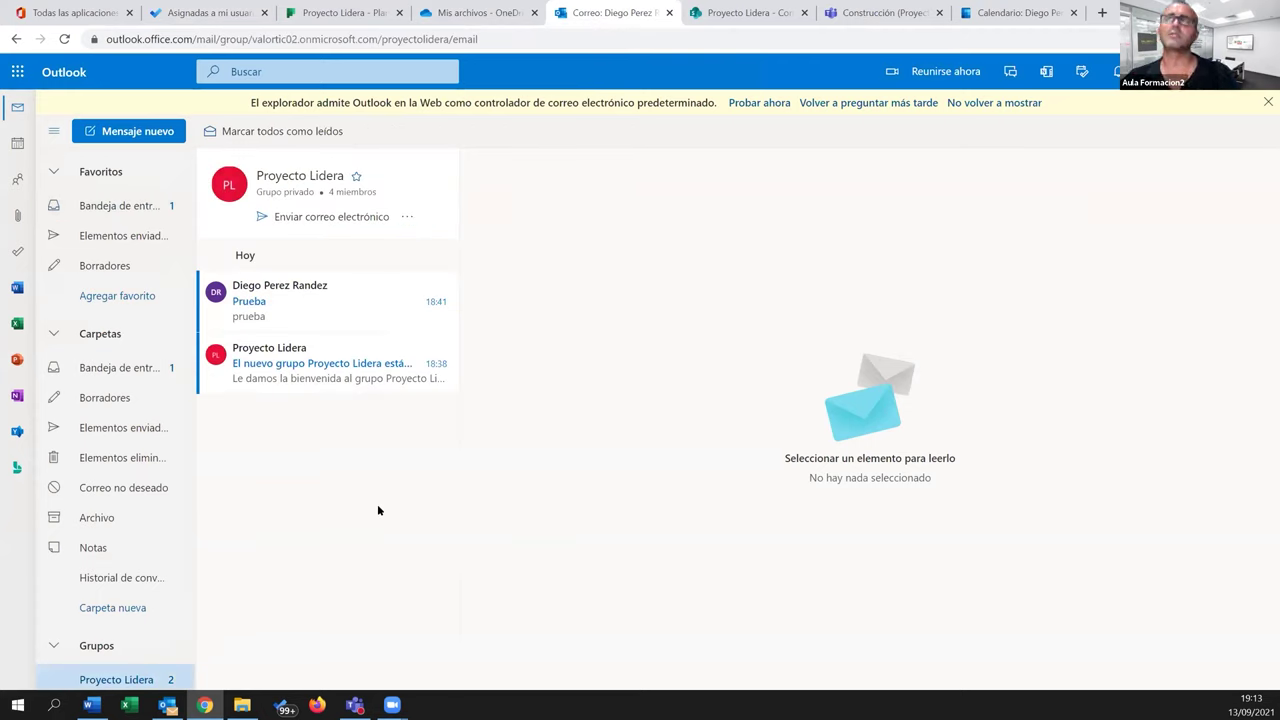
{"action": "left_click", "coordinate": [80, 13]}
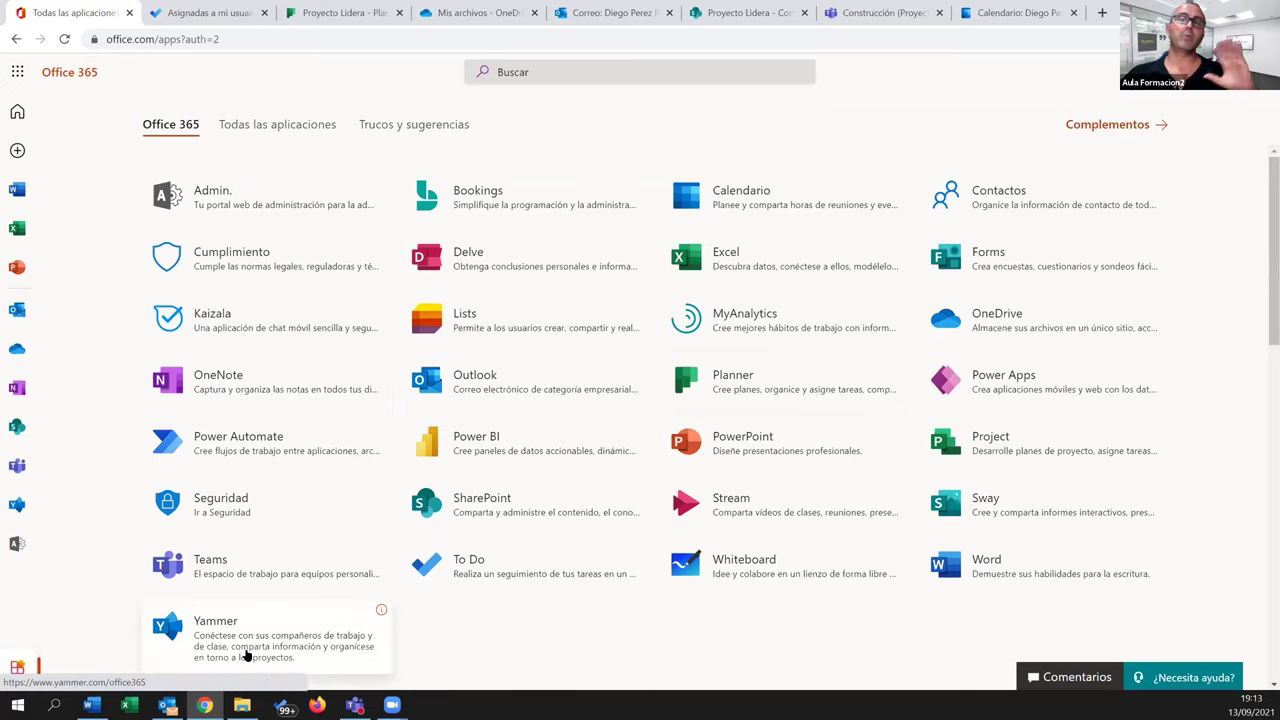
{"action": "left_click", "coordinate": [91, 705]}
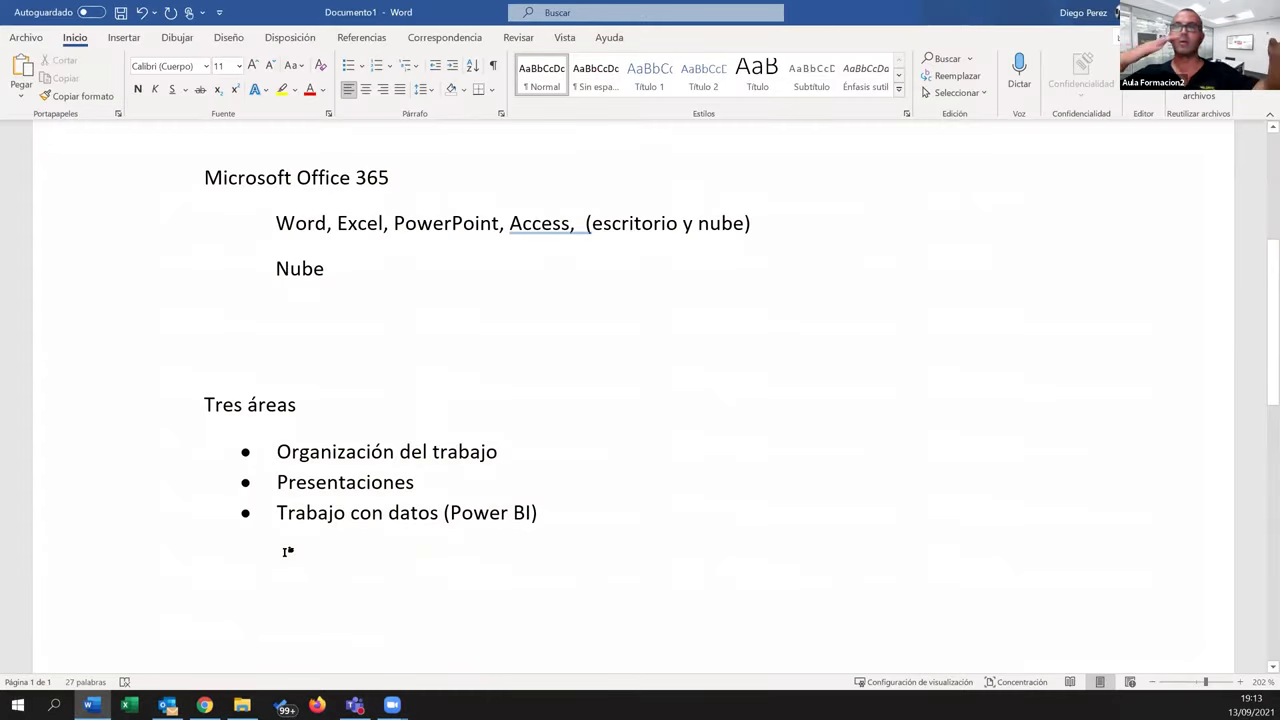
Highlight 'Organización del trabajo' in yellow in Documento1, then go back to the Office 365 apps page
{"action": "left_click_drag", "start_coordinate": [508, 452], "coordinate": [298, 452]}
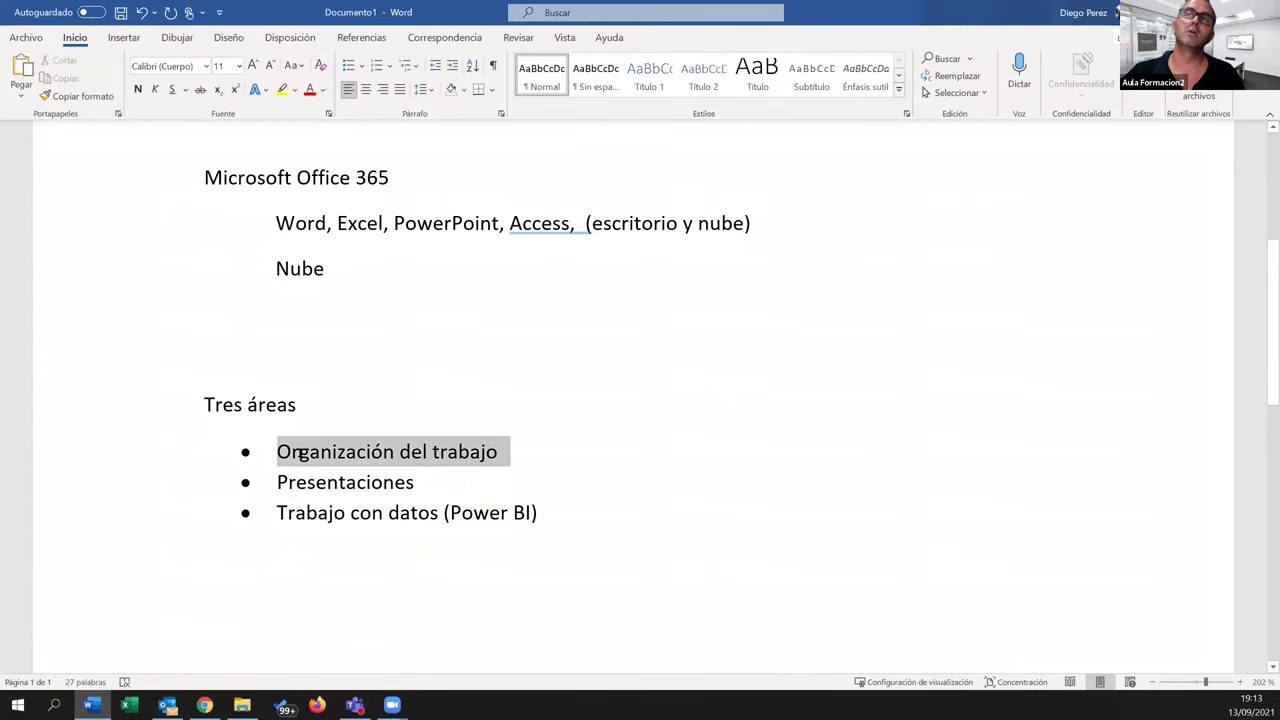
{"action": "left_click", "coordinate": [282, 89]}
{"action": "left_click", "coordinate": [305, 503]}
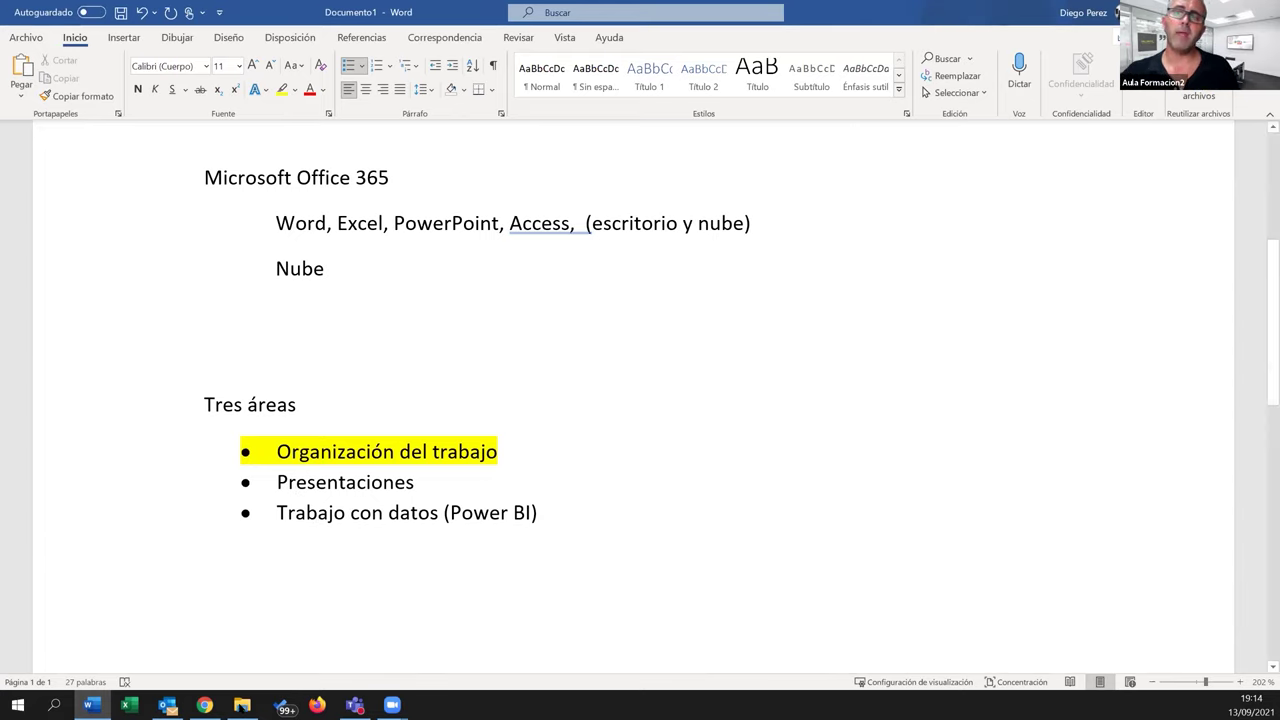
{"action": "left_click", "coordinate": [204, 705]}
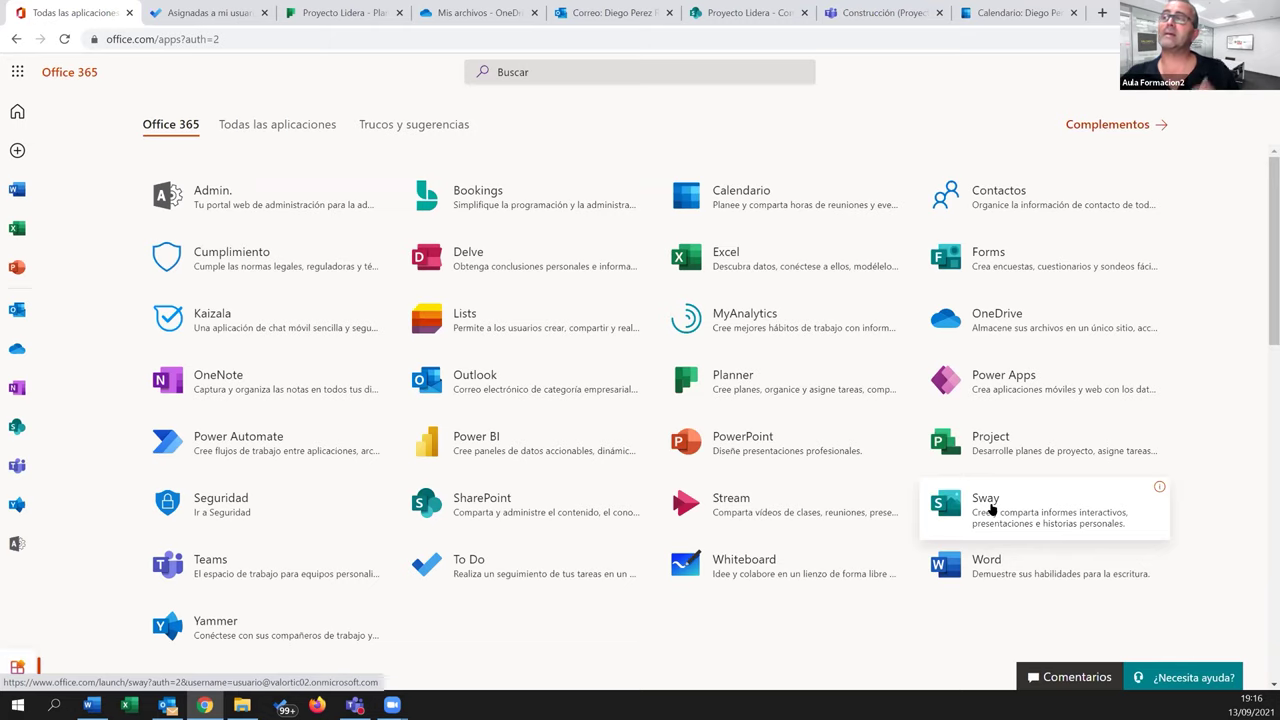
Open Sway, browse the 'Más plantillas' gallery, and start a 'Nuevo Sway en blanco'
{"action": "left_click", "coordinate": [991, 510]}
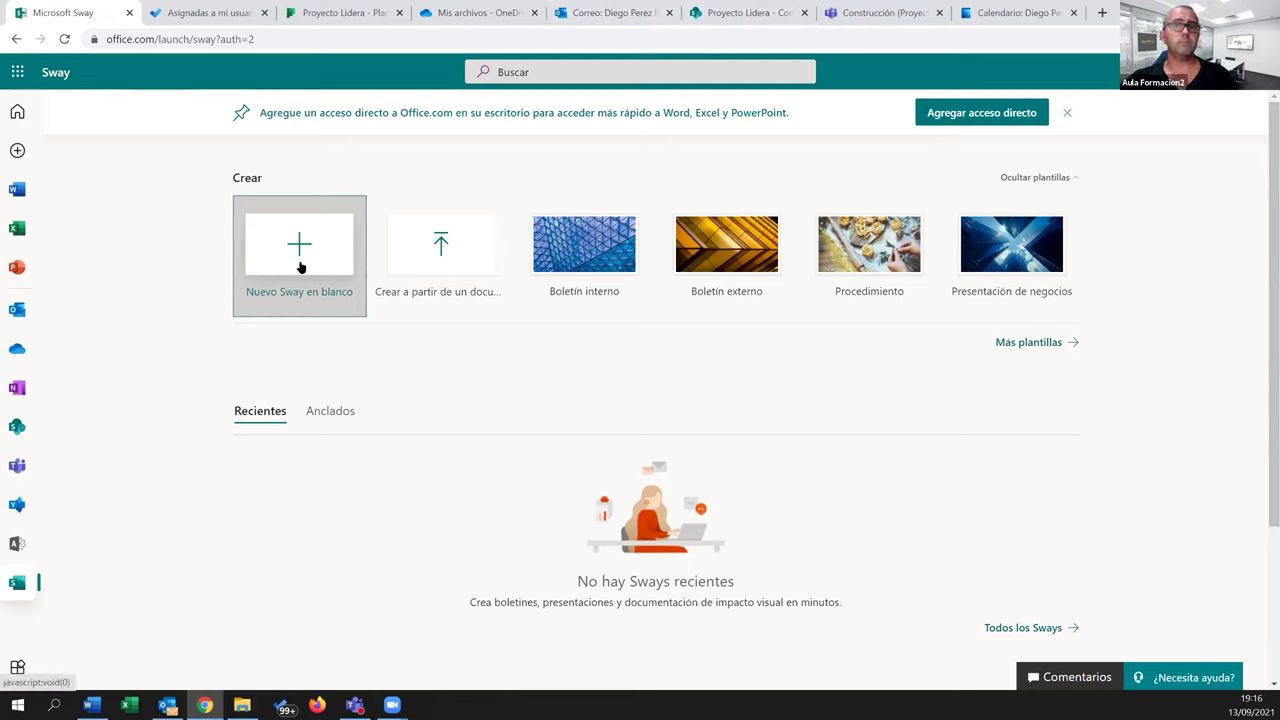
{"action": "left_click", "coordinate": [1016, 345]}
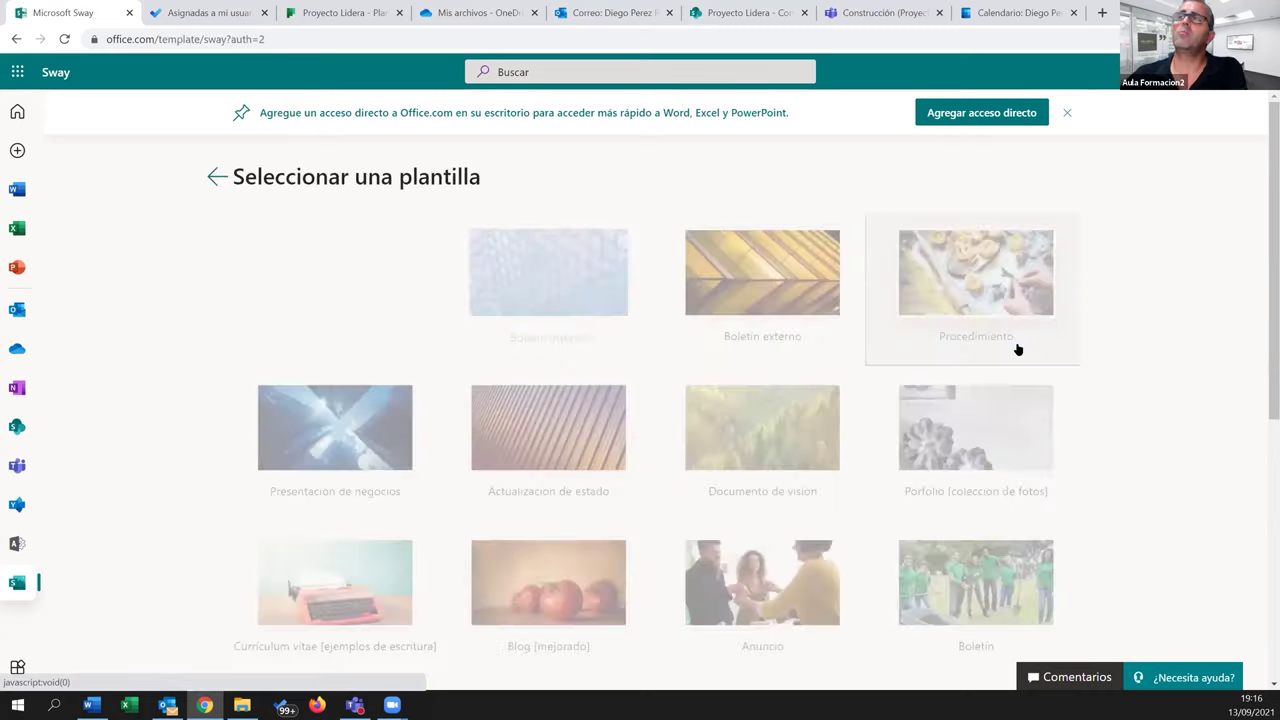
{"action": "scroll", "coordinate": [669, 440], "scroll_direction": "down", "scroll_amount": 5}
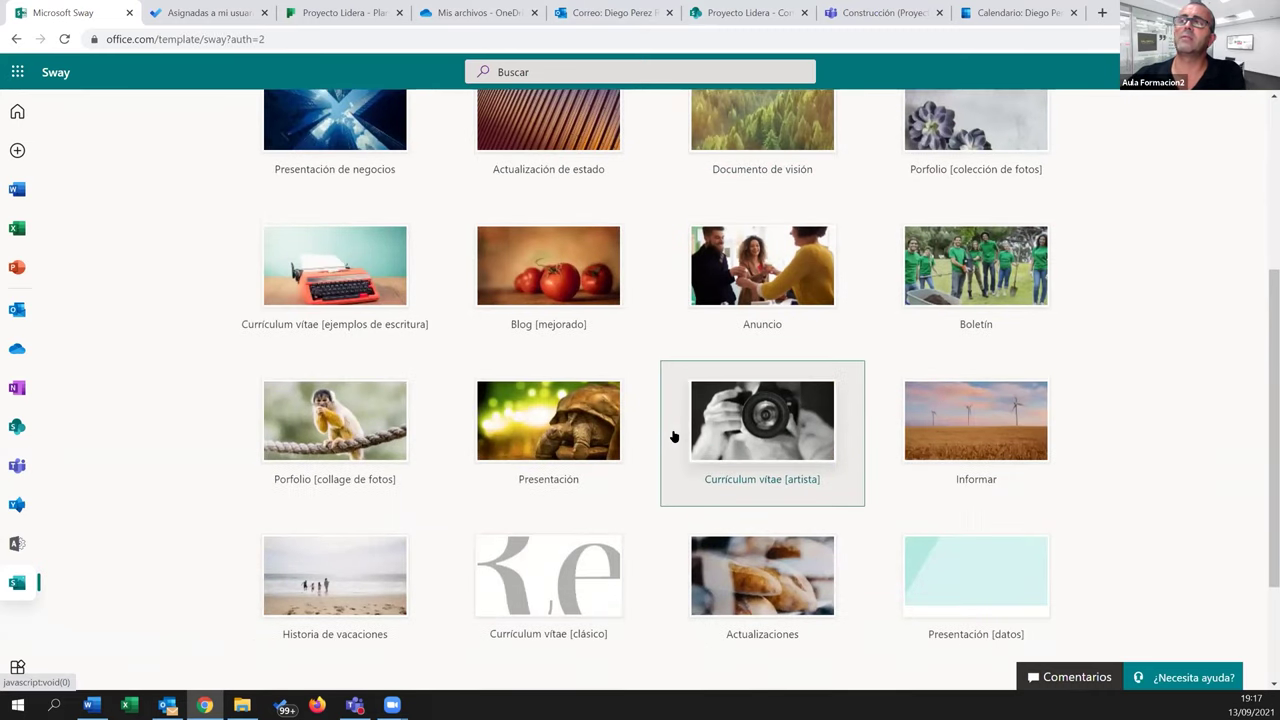
{"action": "scroll", "coordinate": [670, 440], "scroll_direction": "up", "scroll_amount": 5}
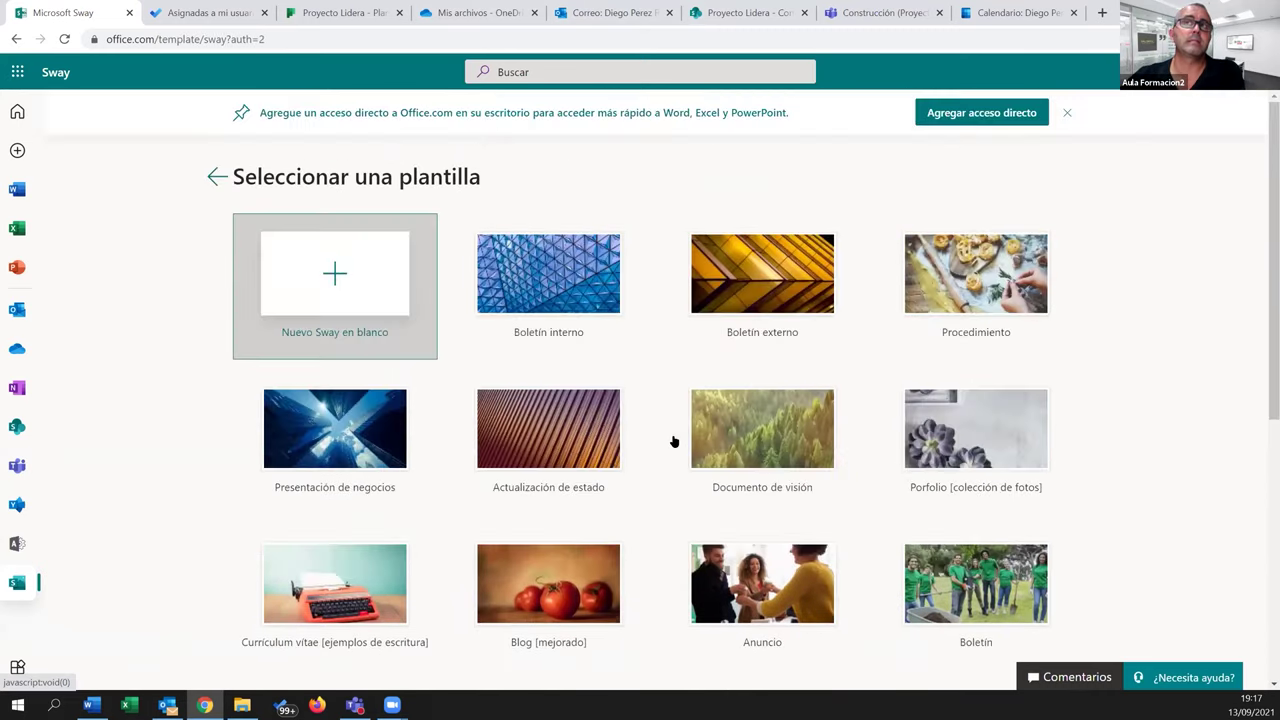
{"action": "left_click", "coordinate": [334, 274]}
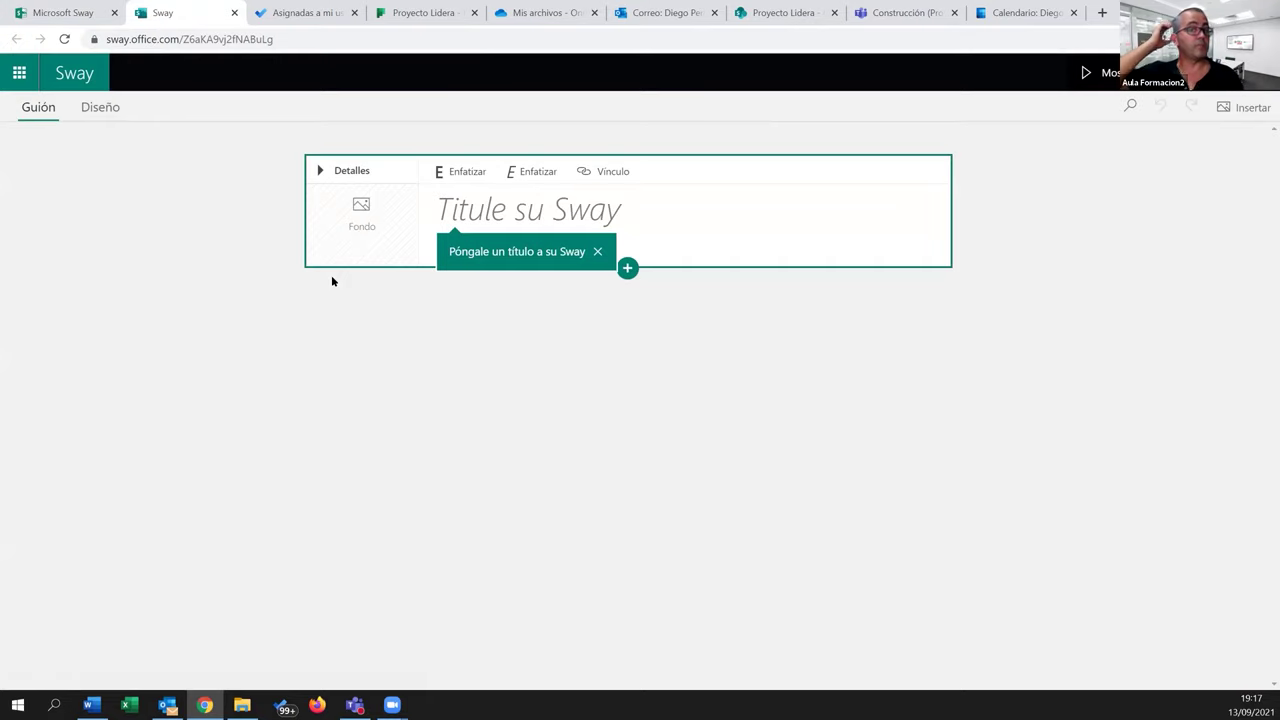
Title the new Sway 'Prueba Sway Proyecto Lidera', dismissing the naming and content tips
{"action": "left_click", "coordinate": [597, 251]}
{"action": "left_click", "coordinate": [518, 219]}
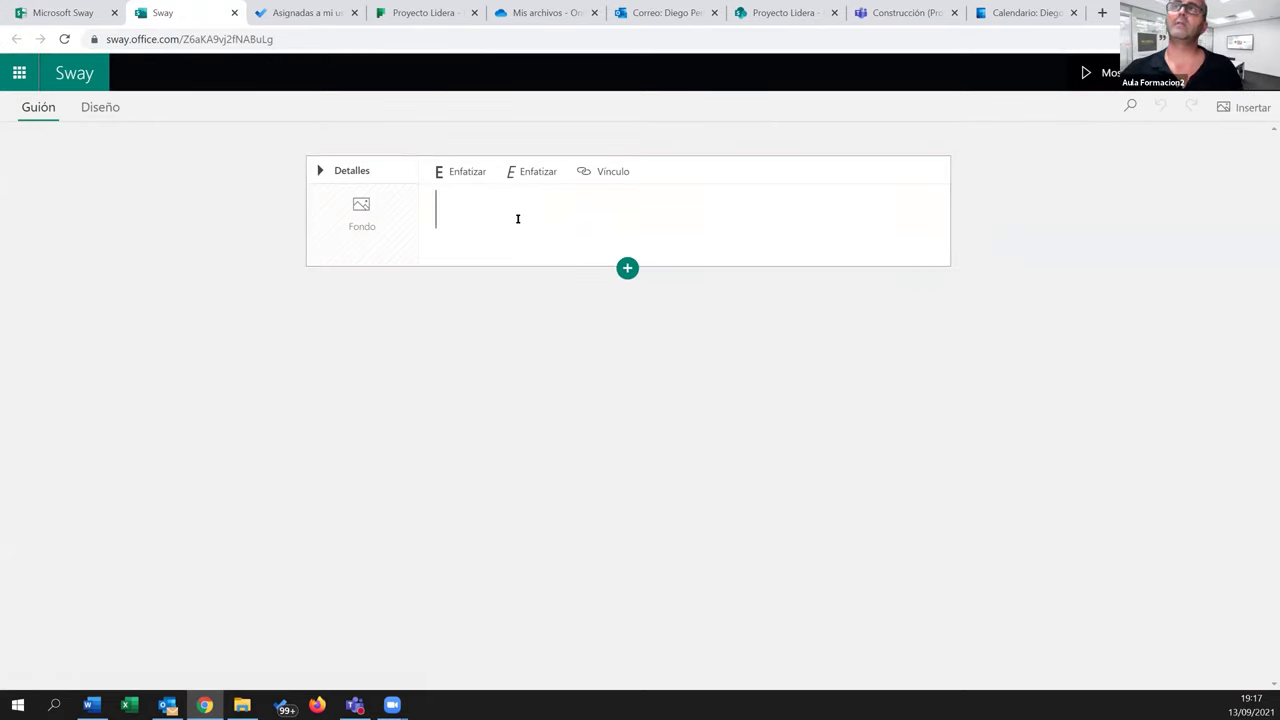
{"action": "type", "text": "Prueba S"}
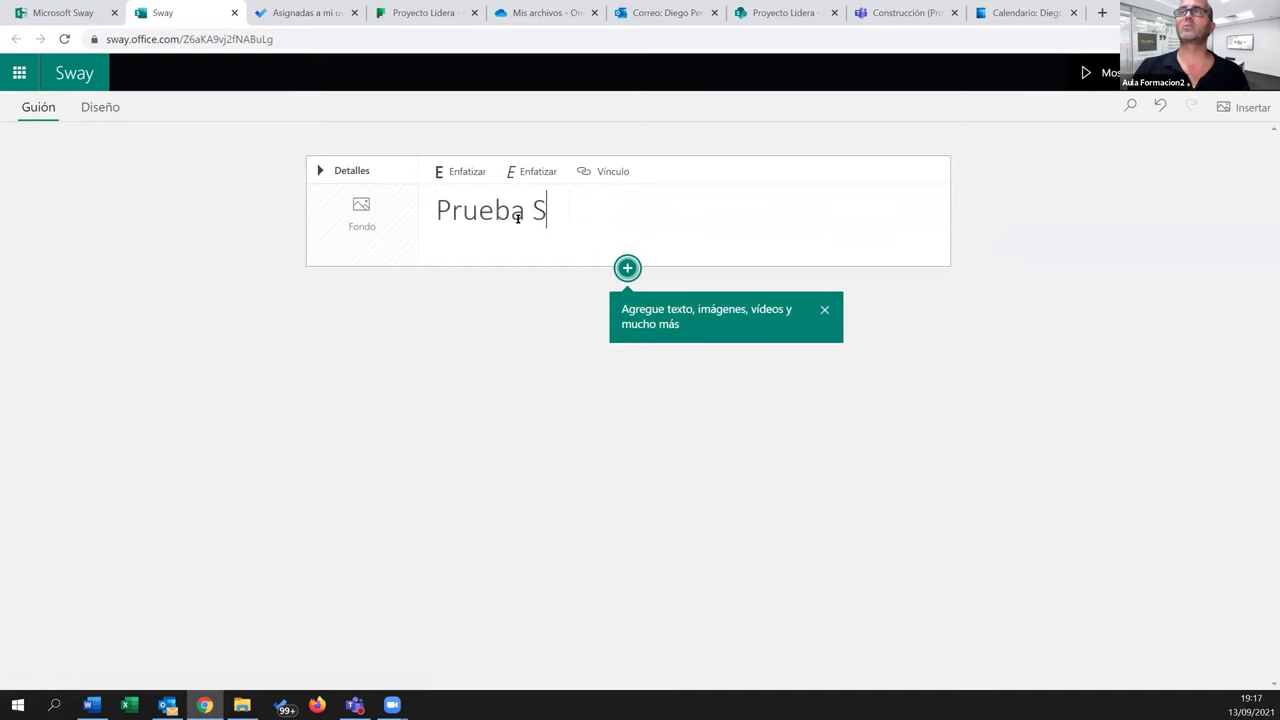
{"action": "type", "text": "way Lidera"}
{"action": "key", "text": "ctrl+Left"}
{"action": "type", "text": "Proyecto"}
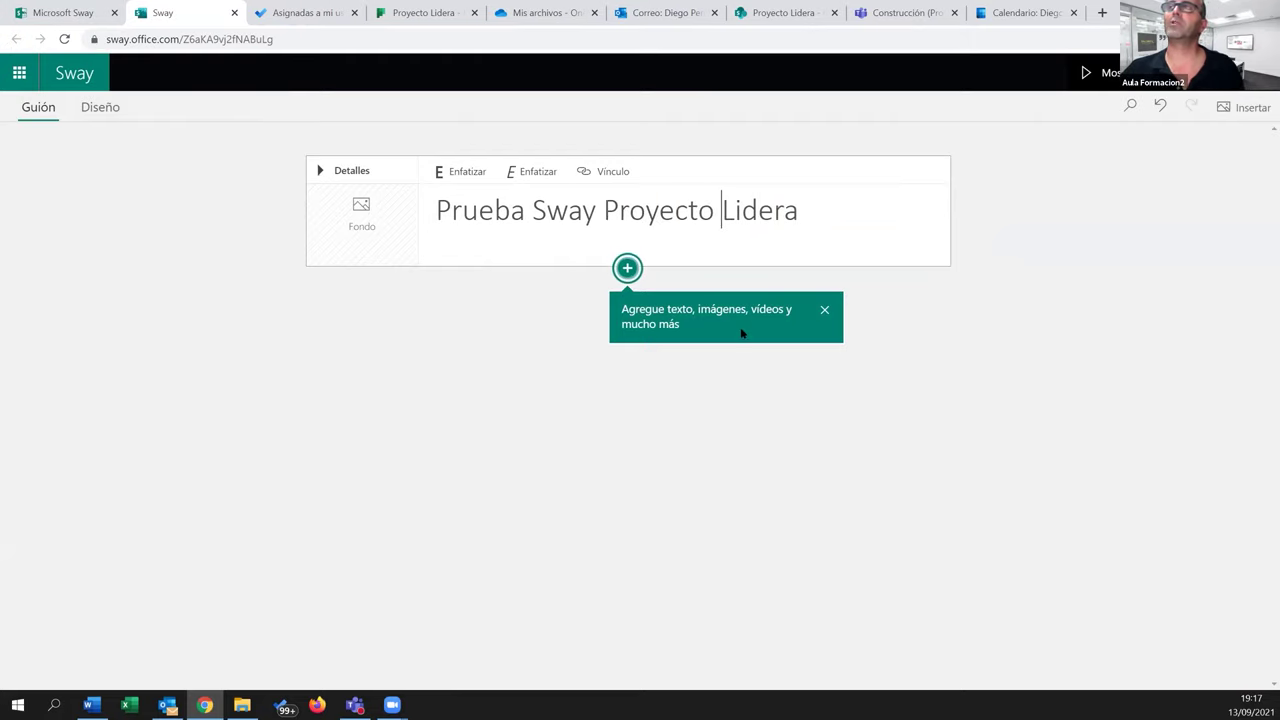
{"action": "left_click", "coordinate": [824, 310]}
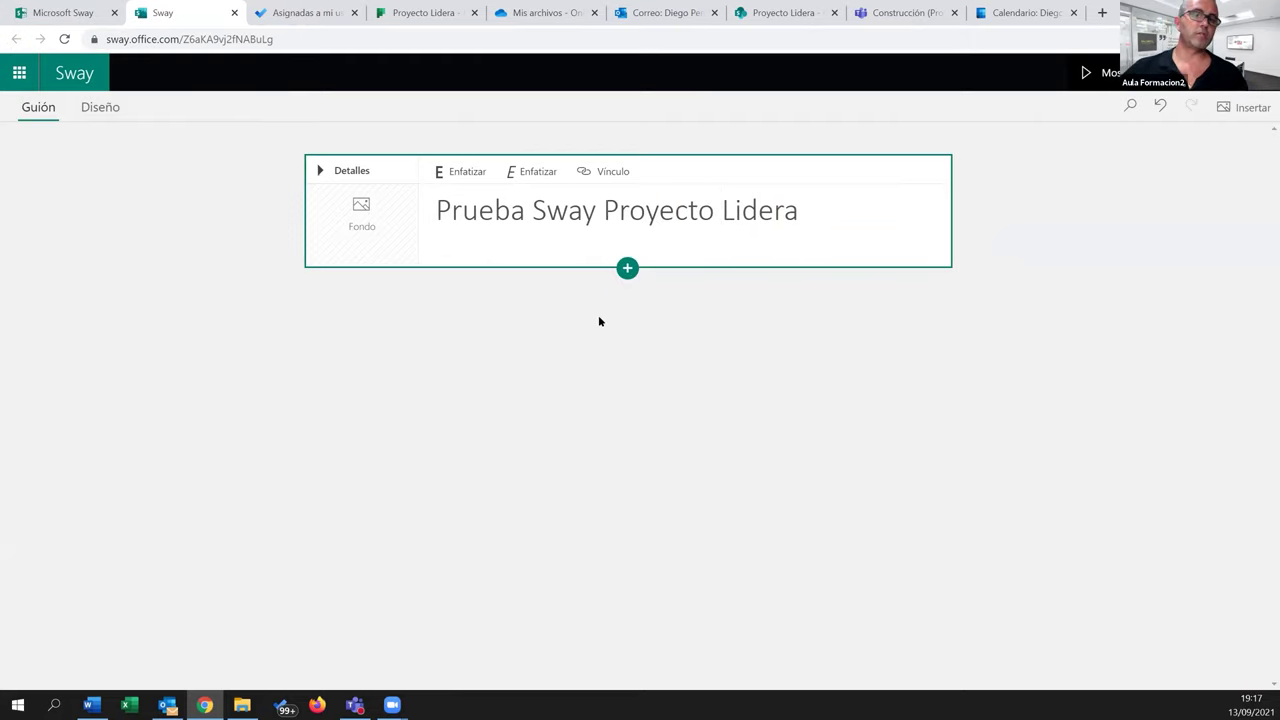
Open the title card's Fondo image options and choose Mi dispositivo as the source
{"action": "left_click", "coordinate": [361, 220]}
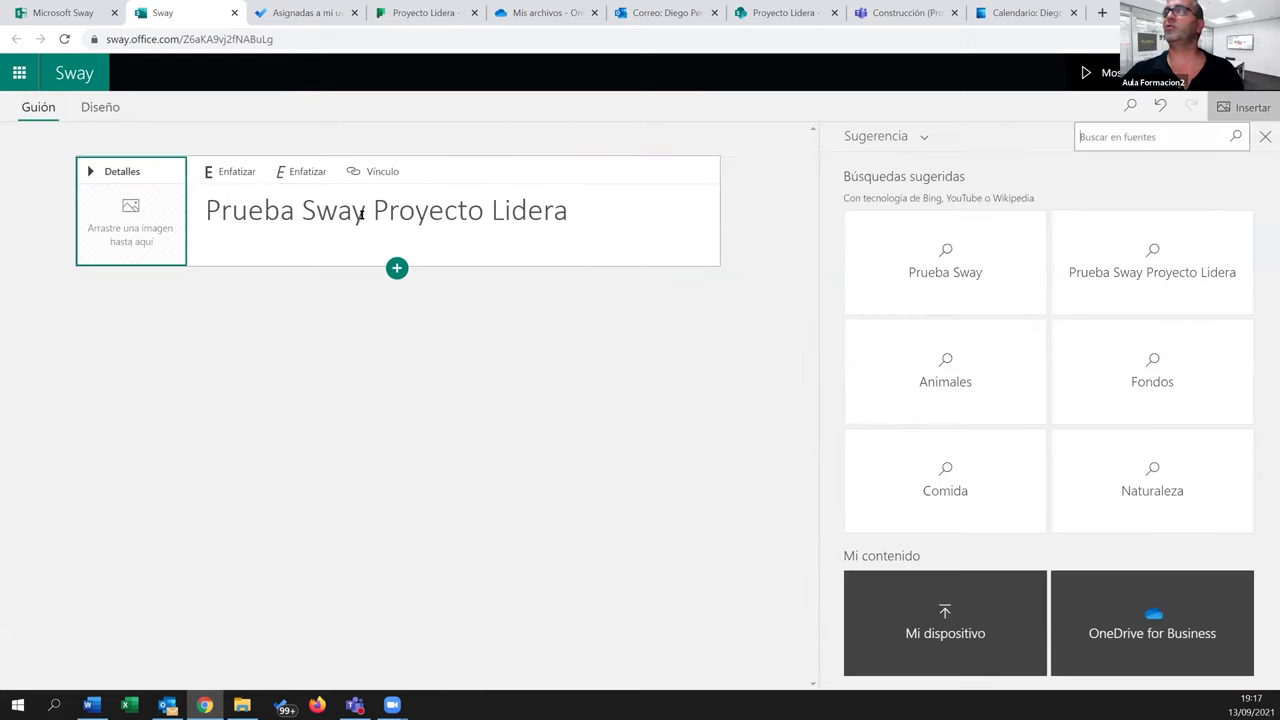
{"action": "left_click", "coordinate": [1133, 139]}
{"action": "type", "text": "P"}
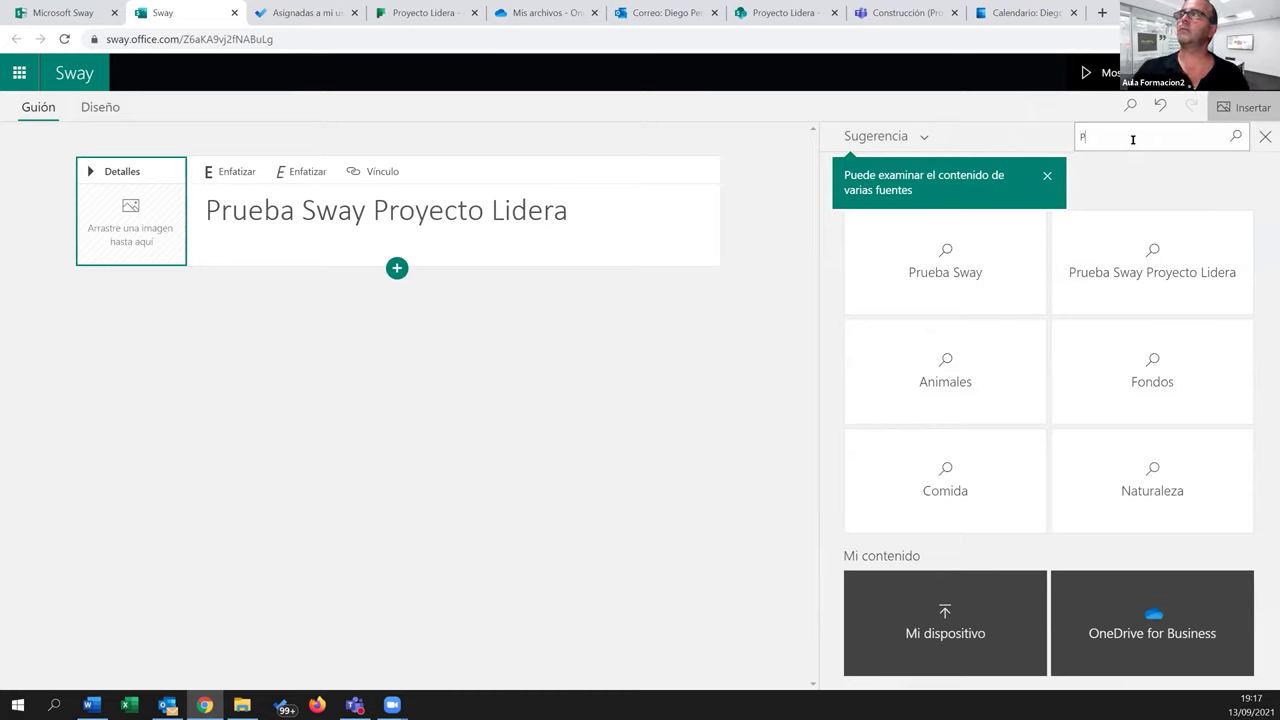
{"action": "key", "text": "BackSpace"}
{"action": "left_click", "coordinate": [914, 140]}
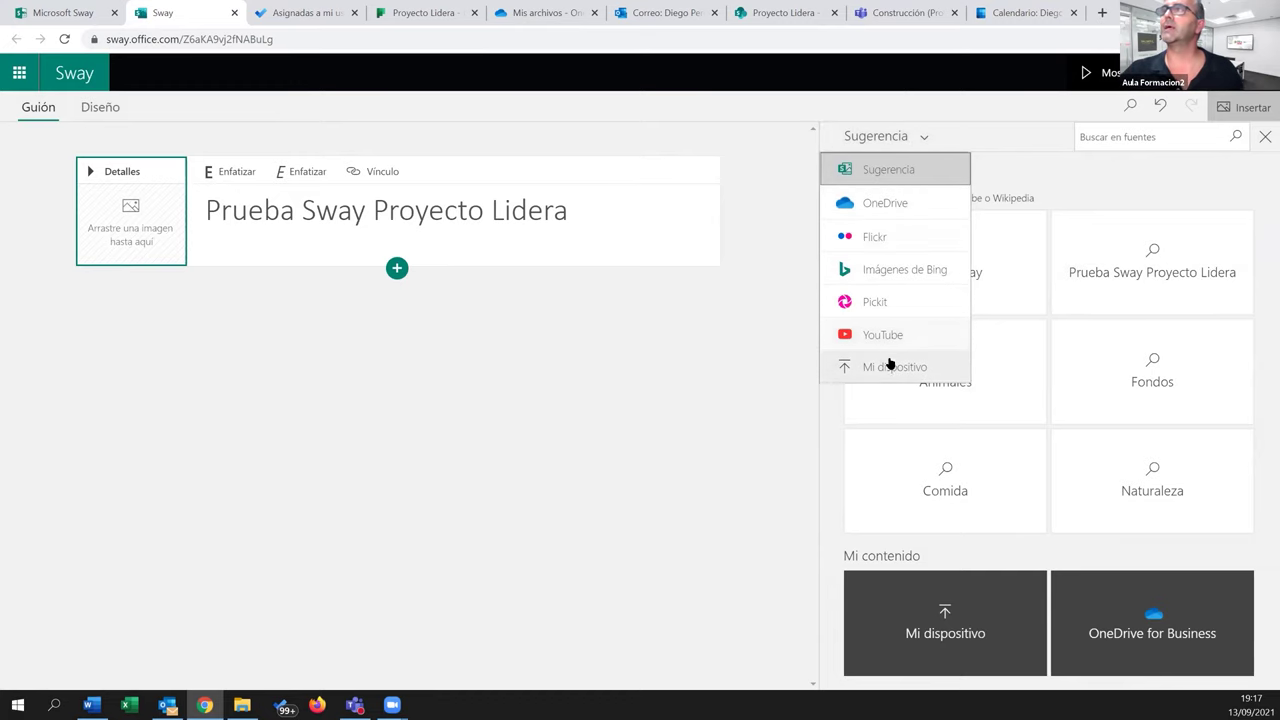
{"action": "left_click", "coordinate": [886, 368]}
{"action": "left_click", "coordinate": [278, 255]}
Browse from RED - Documentos to Documentación and set 'Portada curso lidera.png' as the background
{"action": "left_click", "coordinate": [240, 37]}
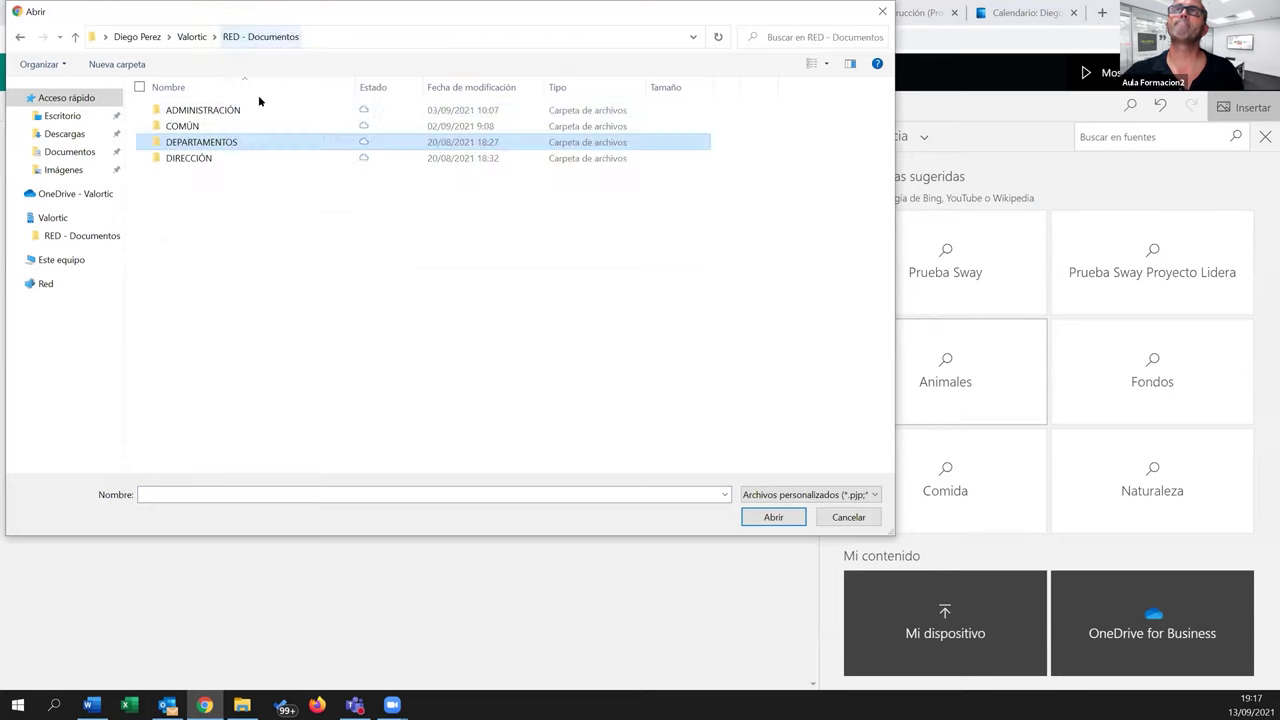
{"action": "double_click", "coordinate": [215, 142]}
{"action": "double_click", "coordinate": [203, 127]}
{"action": "double_click", "coordinate": [203, 127]}
{"action": "double_click", "coordinate": [196, 157]}
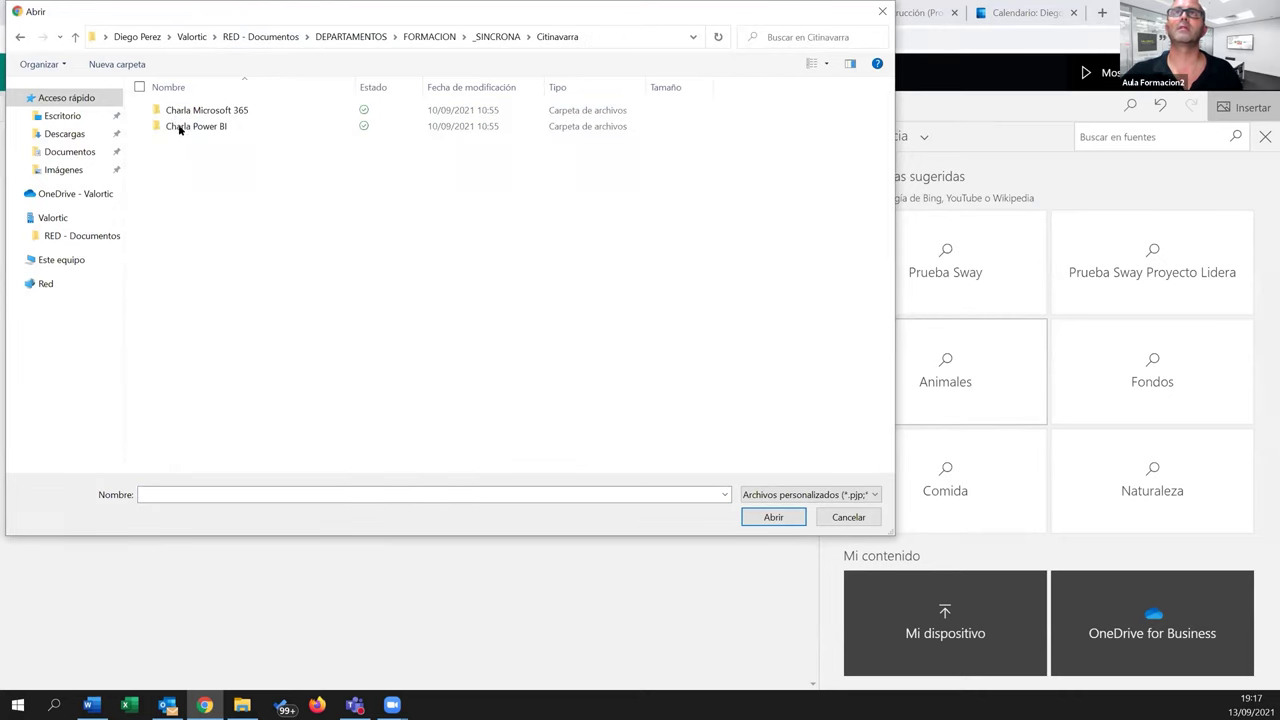
{"action": "double_click", "coordinate": [183, 111]}
{"action": "left_click", "coordinate": [183, 114]}
{"action": "double_click", "coordinate": [183, 113]}
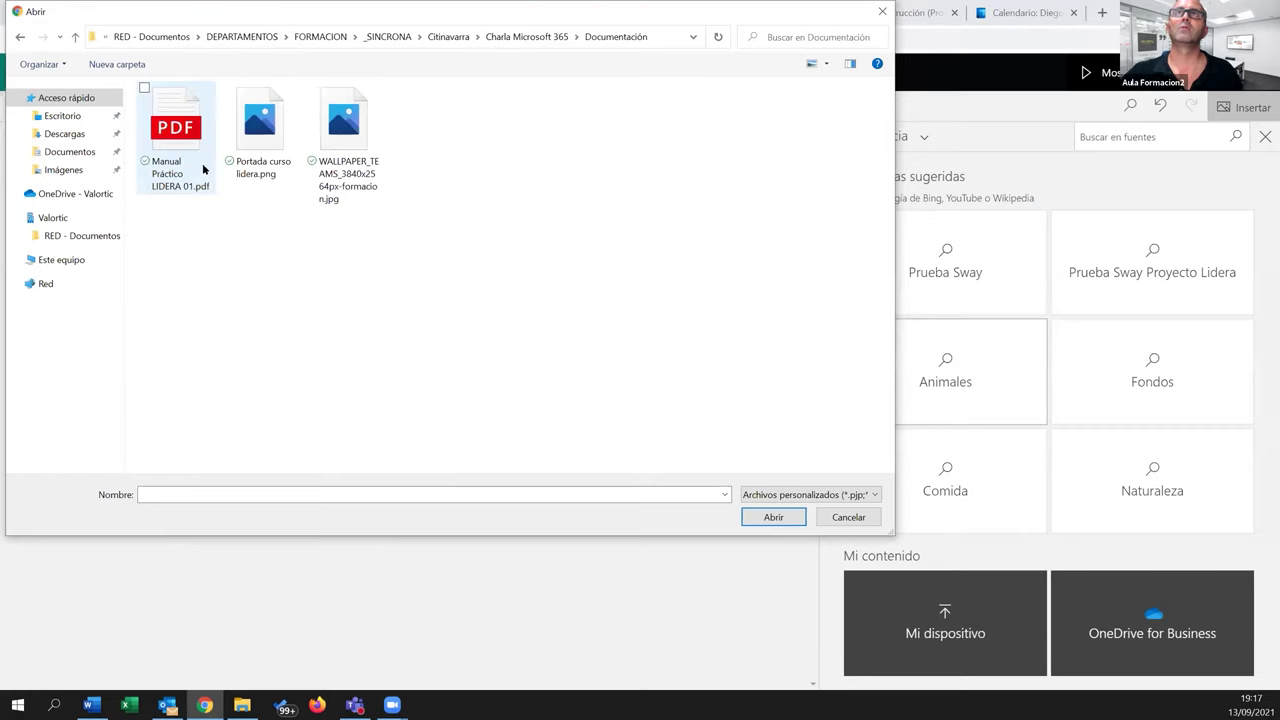
{"action": "double_click", "coordinate": [275, 142]}
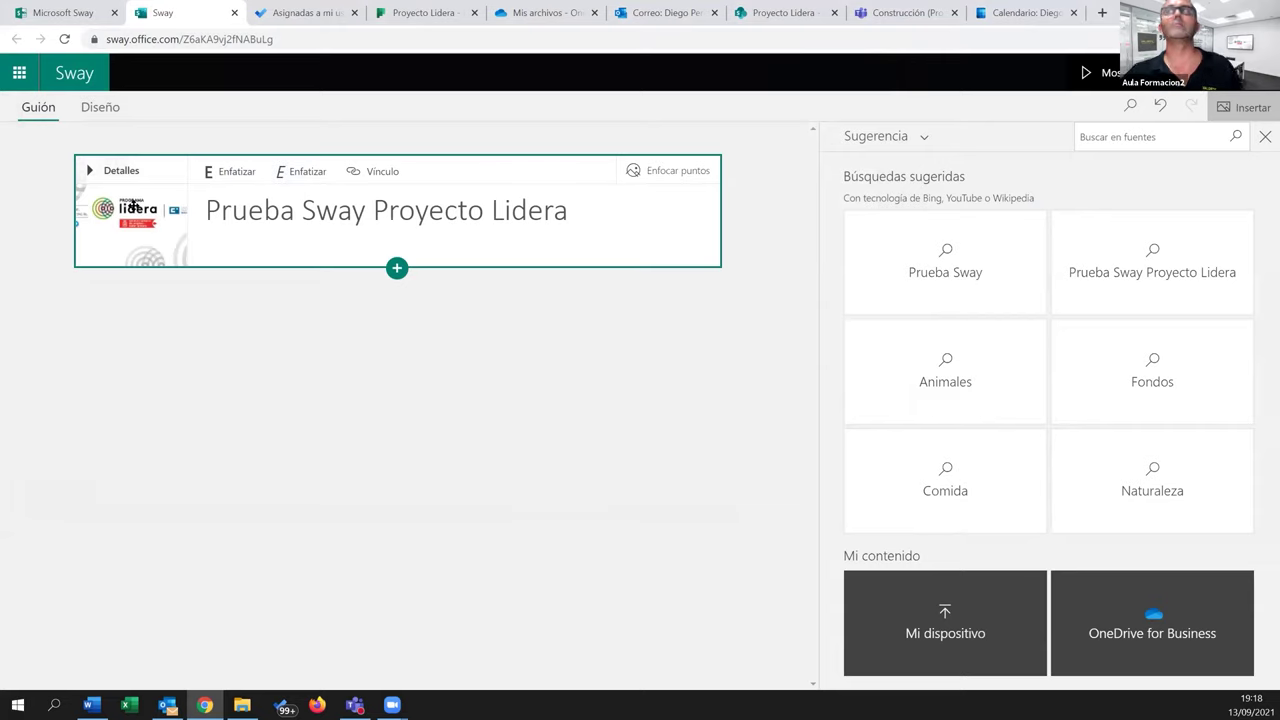
{"action": "left_click", "coordinate": [1266, 137]}
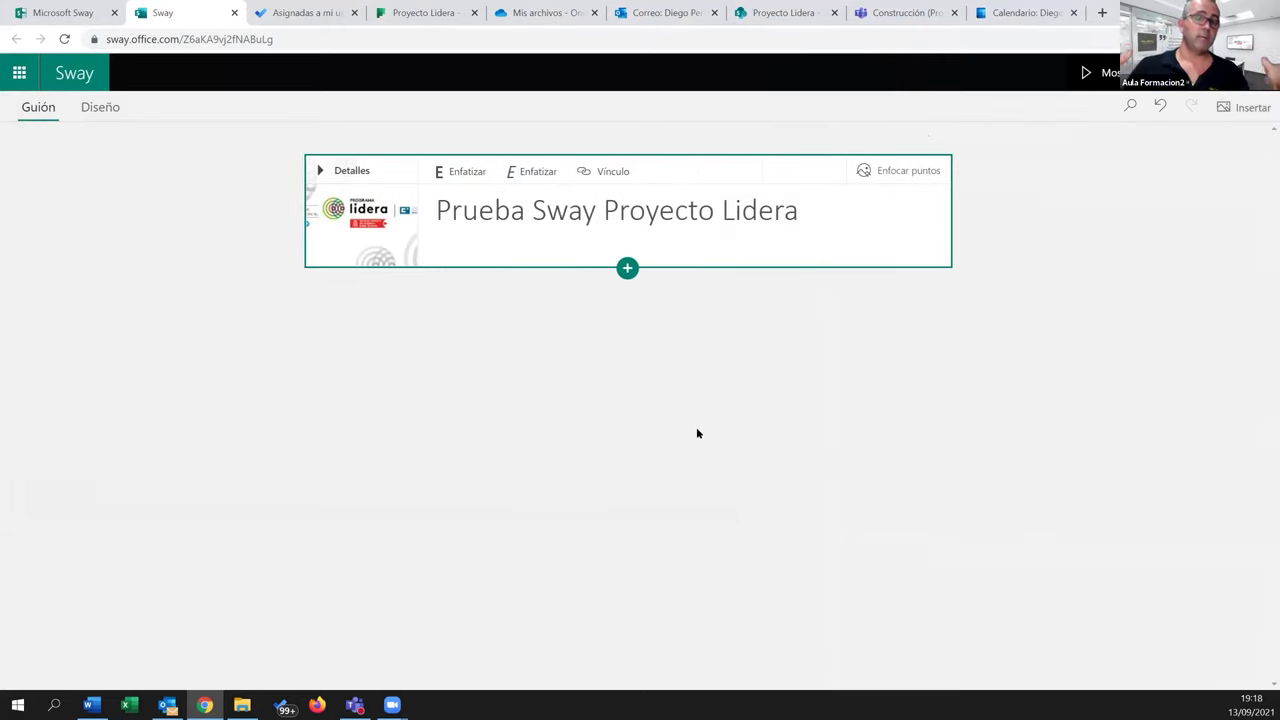
Add a Texto card below the title card
{"action": "left_click", "coordinate": [627, 268]}
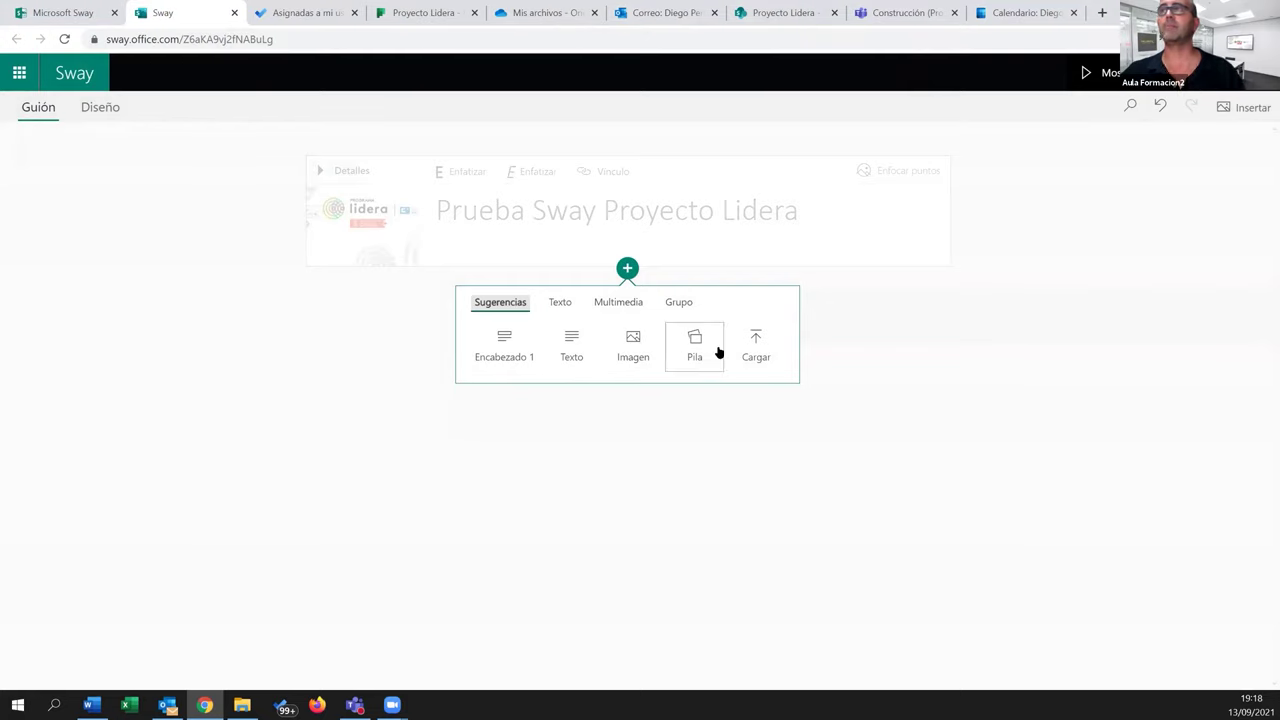
{"action": "left_click", "coordinate": [562, 302]}
{"action": "left_click", "coordinate": [626, 305]}
{"action": "left_click", "coordinate": [684, 303]}
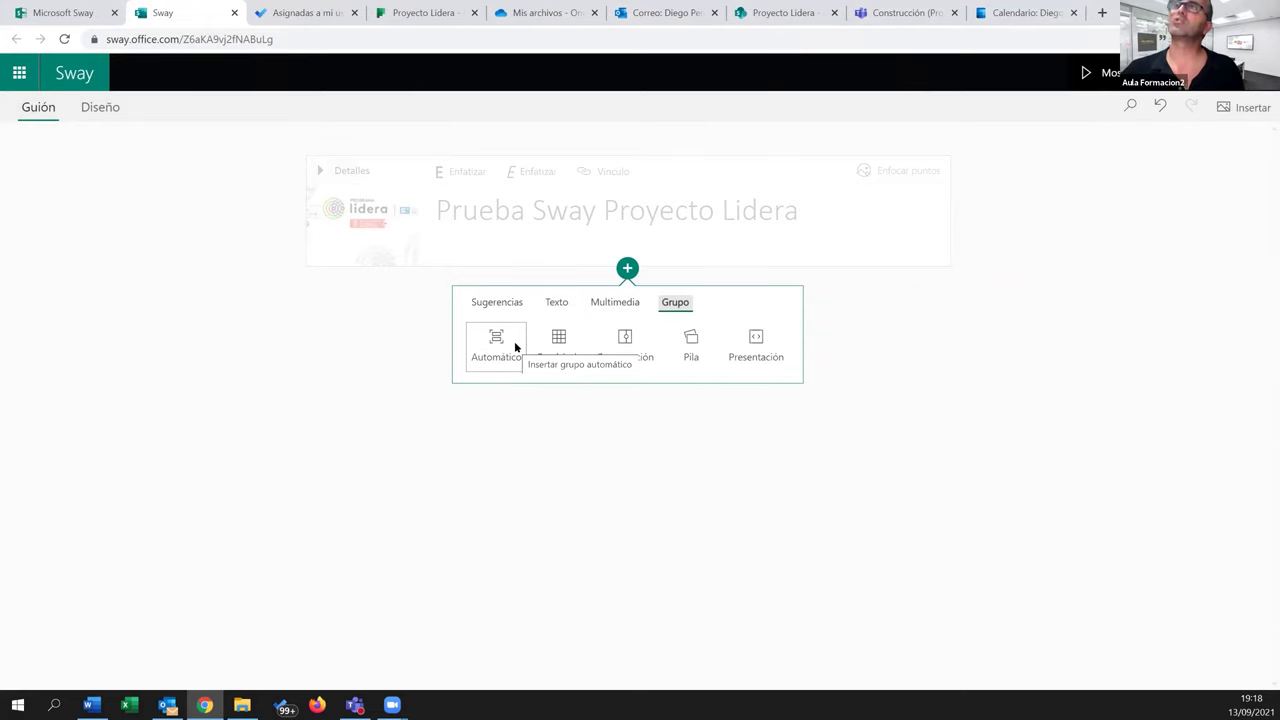
{"action": "left_click", "coordinate": [549, 305]}
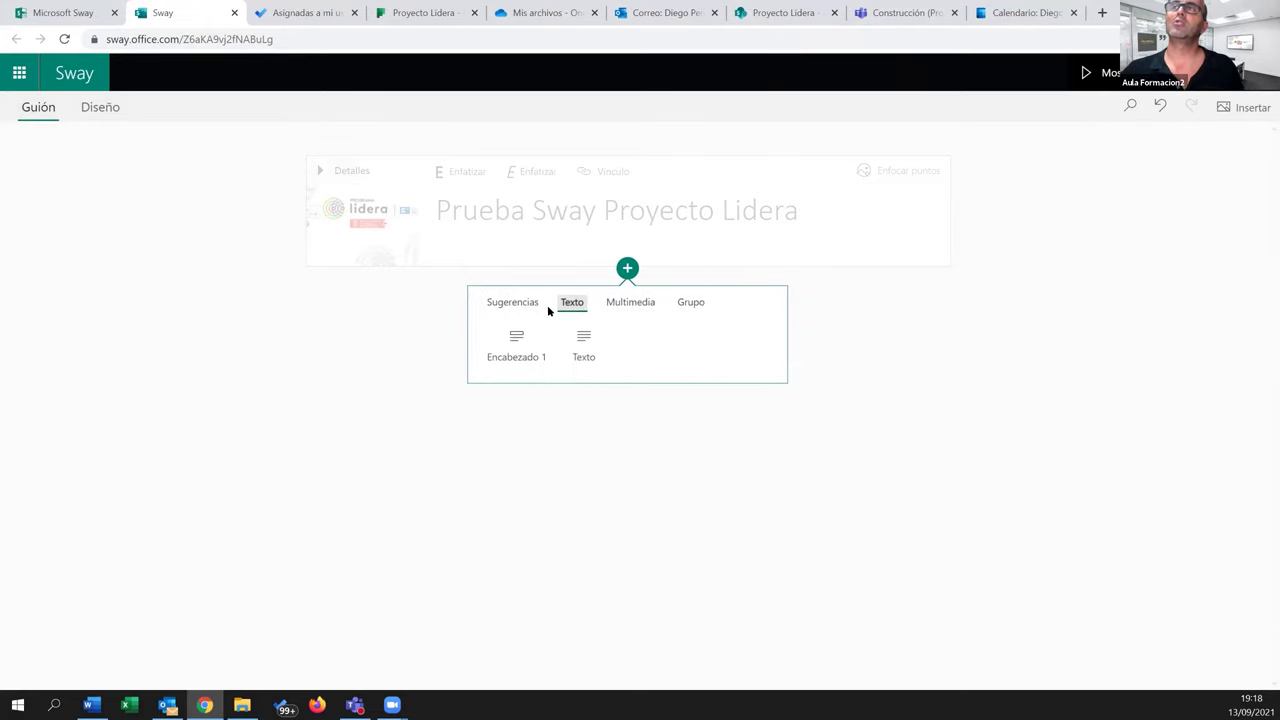
{"action": "left_click", "coordinate": [583, 345]}
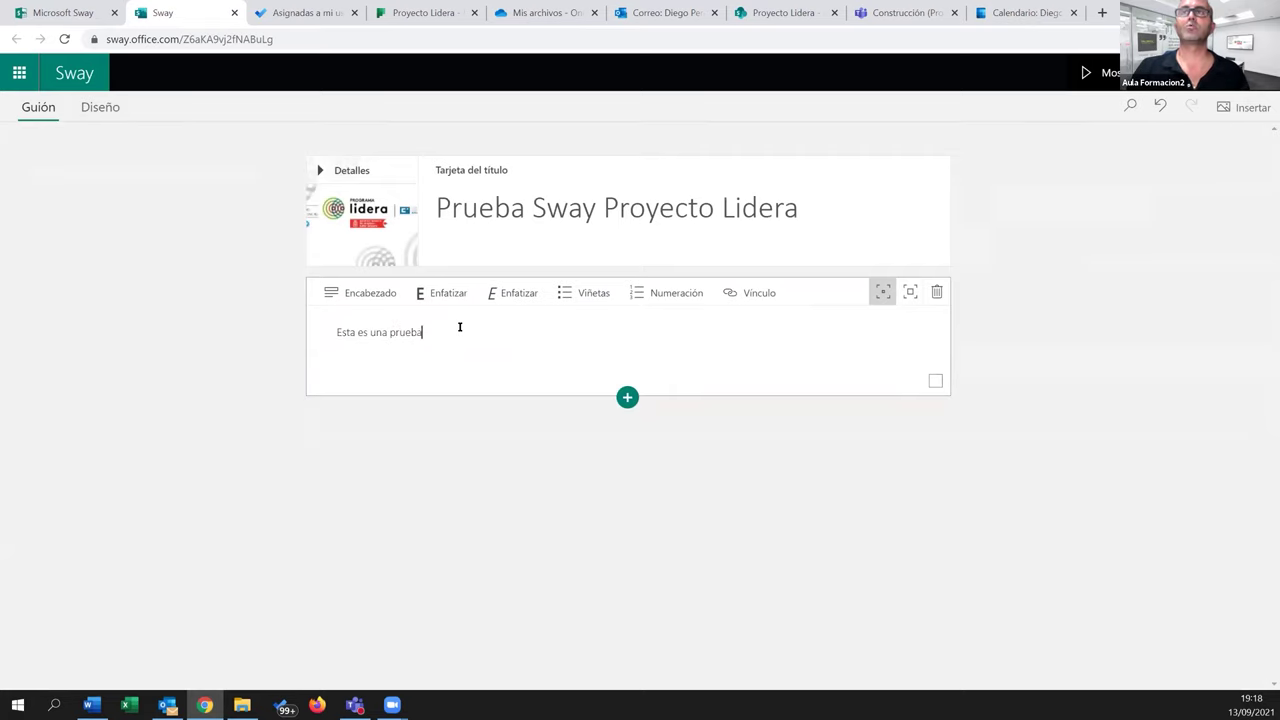
Fill the text card with two paragraphs of repeated 'Esta es una prueba de texto.'
{"action": "key", "text": "ctrl+a"}
{"action": "key", "text": "ctrl+c"}
{"action": "key", "text": "End"}
{"action": "key", "text": "ctrl+v"}
{"action": "key", "text": "ctrl+v"}
{"action": "key", "text": "ctrl+v"}
{"action": "key", "text": "ctrl+v"}
{"action": "key", "text": "ctrl+v"}
{"action": "key", "text": "ctrl+v"}
{"action": "key", "text": "ctrl+v"}
{"action": "key", "text": "ctrl+v"}
{"action": "key", "text": "ctrl+v"}
{"action": "key", "text": "ctrl+v"}
{"action": "key", "text": "ctrl+v"}
{"action": "key", "text": "ctrl+v"}
{"action": "key", "text": "ctrl+v"}
{"action": "key", "text": "ctrl+v"}
{"action": "key", "text": "ctrl+v"}
{"action": "key", "text": "ctrl+v"}
{"action": "key", "text": "ctrl+v"}
{"action": "key", "text": "ctrl+v"}
{"action": "key", "text": "ctrl+v"}
{"action": "key", "text": "ctrl+v"}
{"action": "key", "text": "ctrl+v"}
{"action": "key", "text": "ctrl+v"}
{"action": "key", "text": "ctrl+v"}
{"action": "key", "text": "Return"}
{"action": "key", "text": "ctrl+v"}
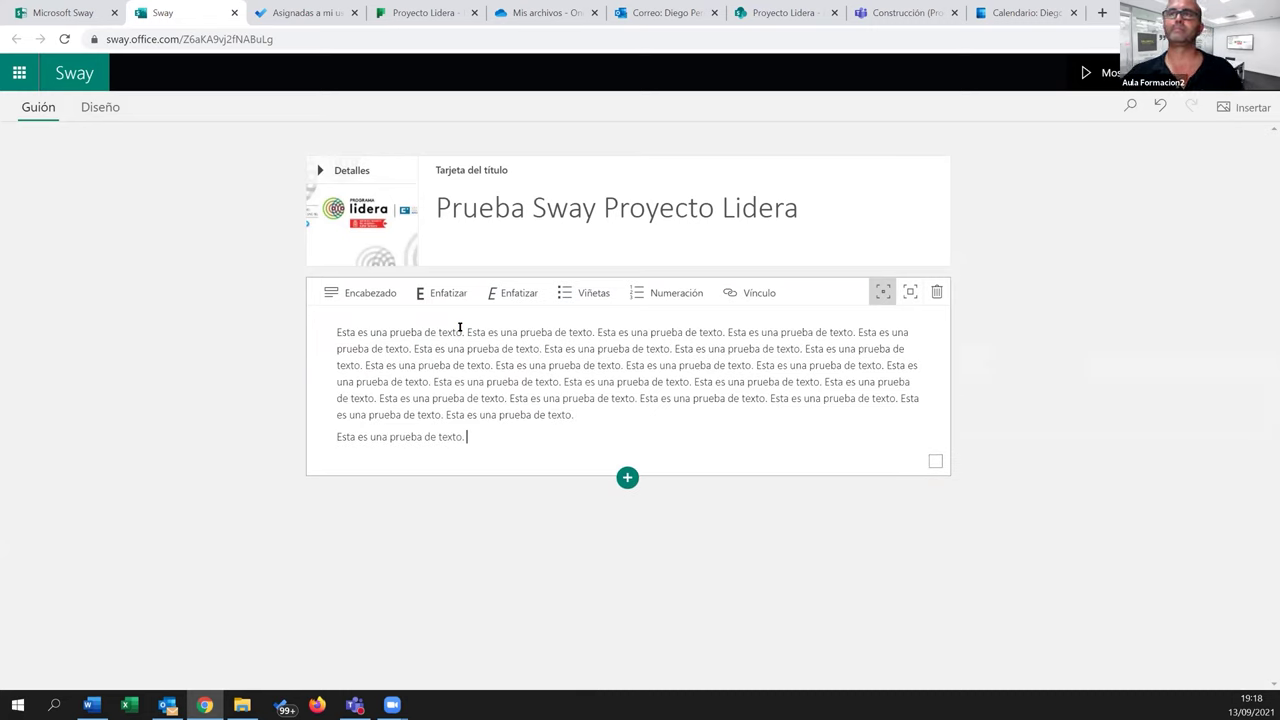
{"action": "key", "text": "ctrl+v"}
{"action": "key", "text": "ctrl+v"}
{"action": "key", "text": "ctrl+v"}
{"action": "key", "text": "ctrl+v"}
{"action": "key", "text": "ctrl+v"}
{"action": "key", "text": "ctrl+v"}
{"action": "key", "text": "ctrl+v"}
{"action": "key", "text": "ctrl+v"}
{"action": "key", "text": "ctrl+v"}
{"action": "key", "text": "ctrl+v"}
{"action": "key", "text": "ctrl+v"}
{"action": "key", "text": "ctrl+v"}
{"action": "key", "text": "ctrl+v"}
{"action": "key", "text": "ctrl+v"}
{"action": "key", "text": "ctrl+v"}
{"action": "key", "text": "ctrl+v"}
{"action": "key", "text": "ctrl+v"}
{"action": "key", "text": "ctrl+v"}
{"action": "key", "text": "ctrl+v"}
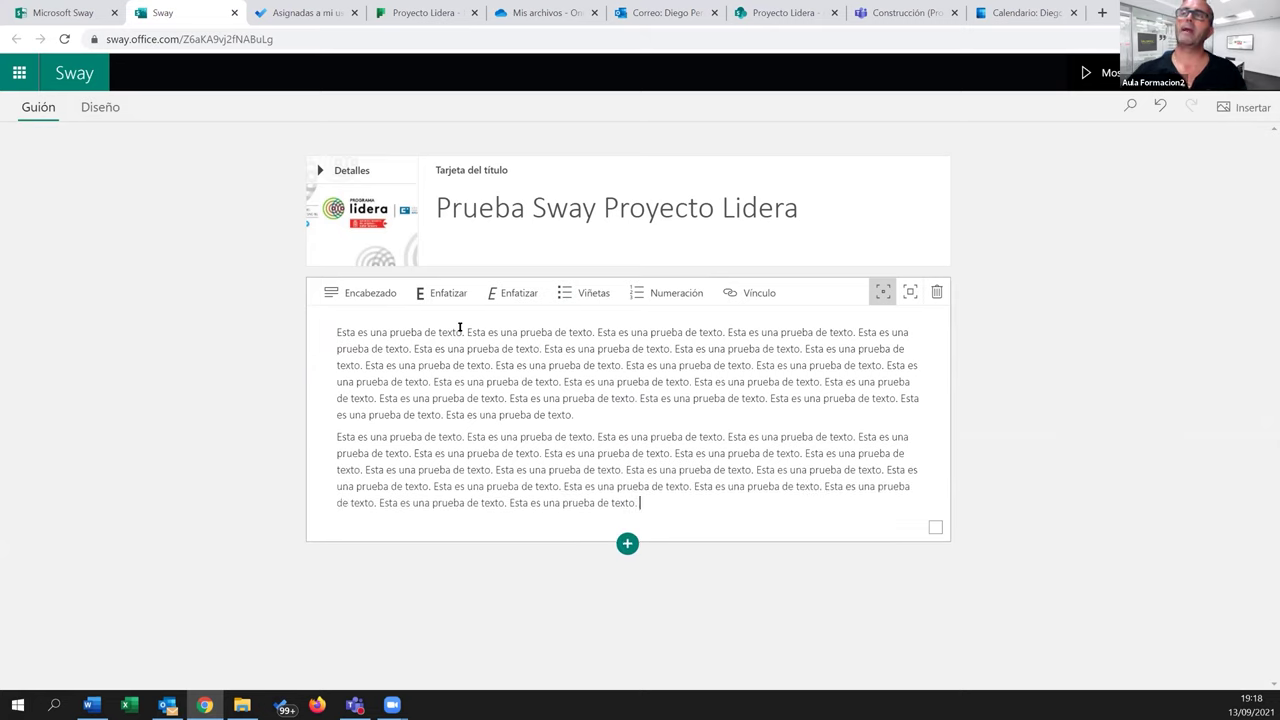
{"action": "left_click", "coordinate": [562, 616]}
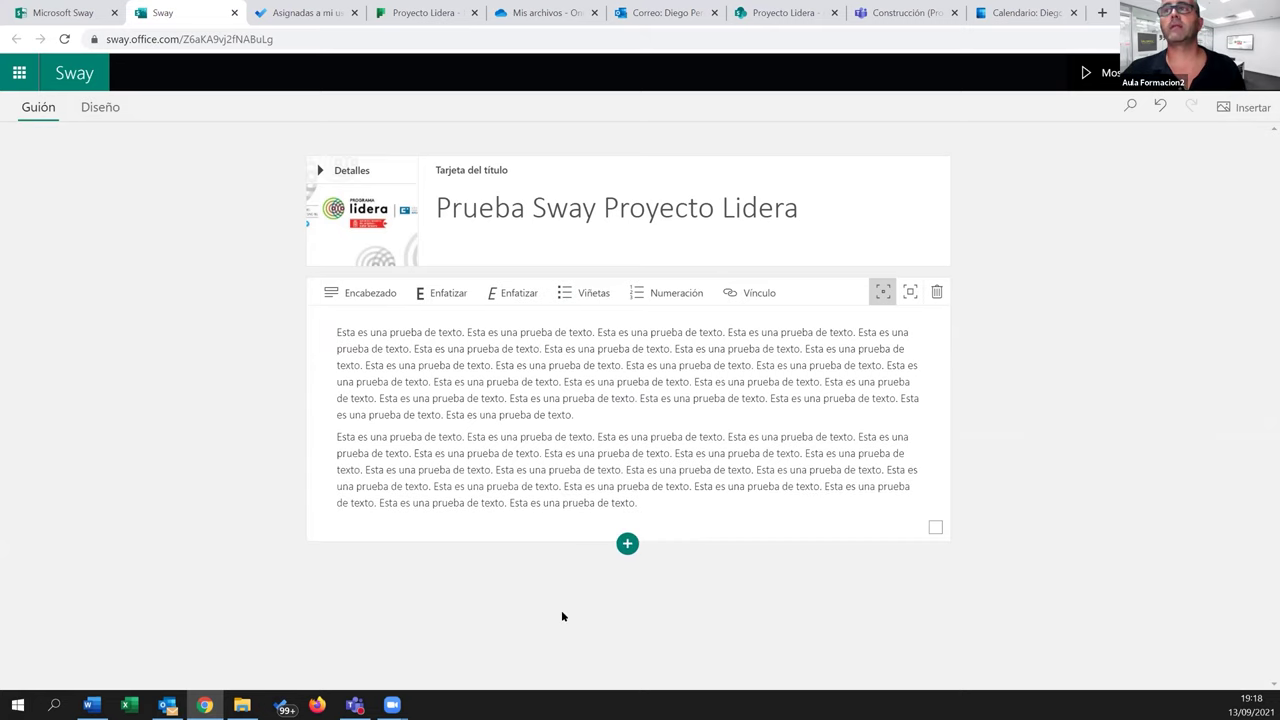
{"action": "left_click", "coordinate": [627, 543]}
Add an image card below the text holding a cloud picture from the Fondos search
{"action": "left_click", "coordinate": [635, 622]}
{"action": "left_click", "coordinate": [1133, 354]}
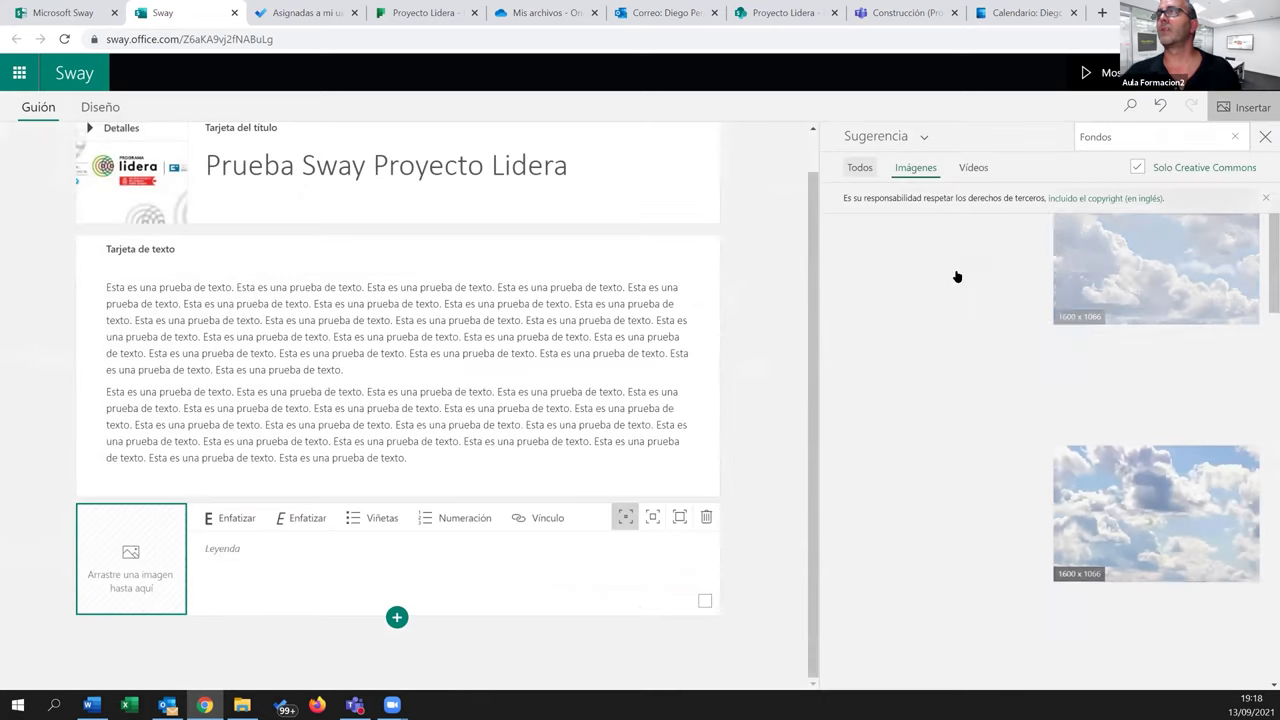
{"action": "left_click", "coordinate": [1130, 287]}
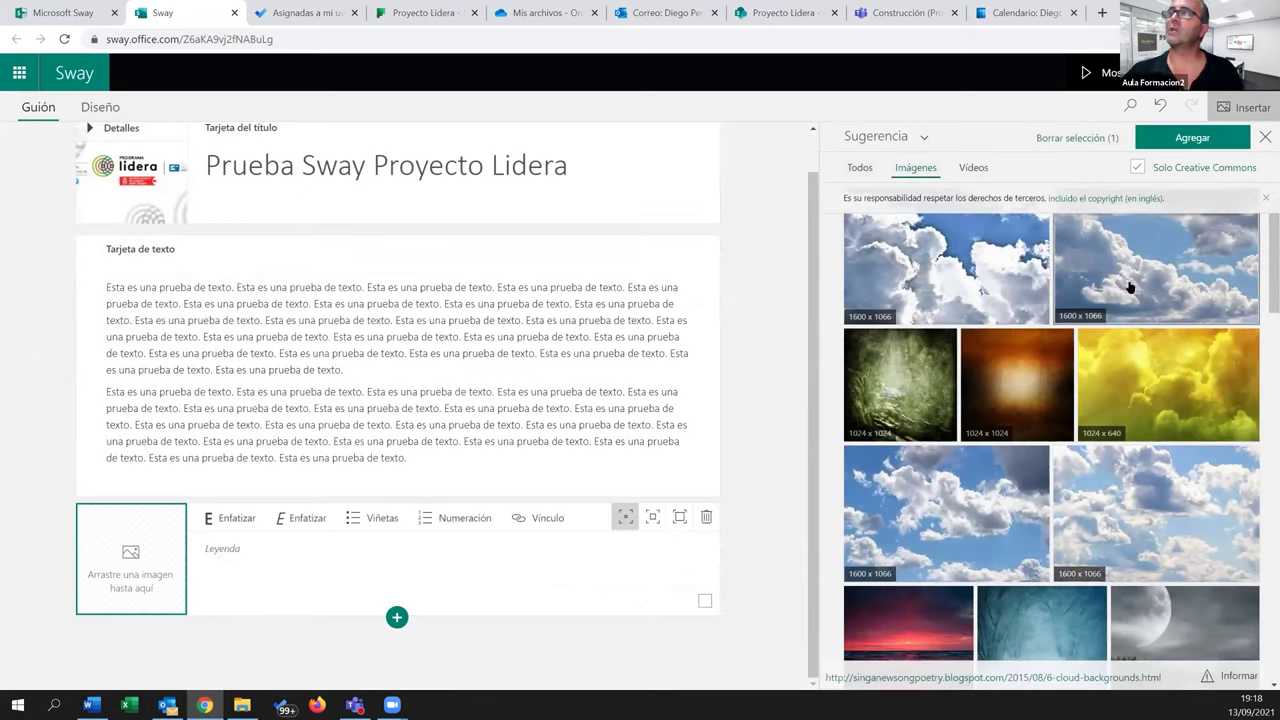
{"action": "left_click", "coordinate": [1178, 146]}
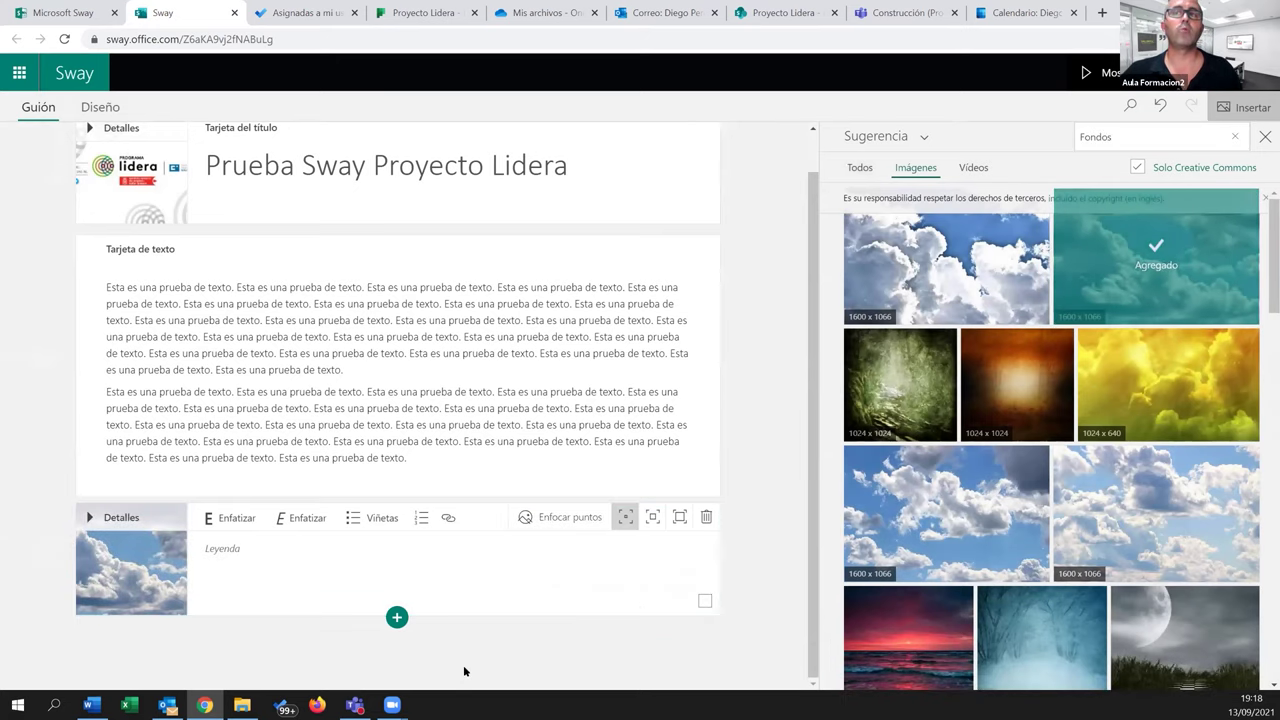
Insert a Pila stack group and select ten background pictures, including sunset, misty forest and moon
{"action": "left_click", "coordinate": [398, 619]}
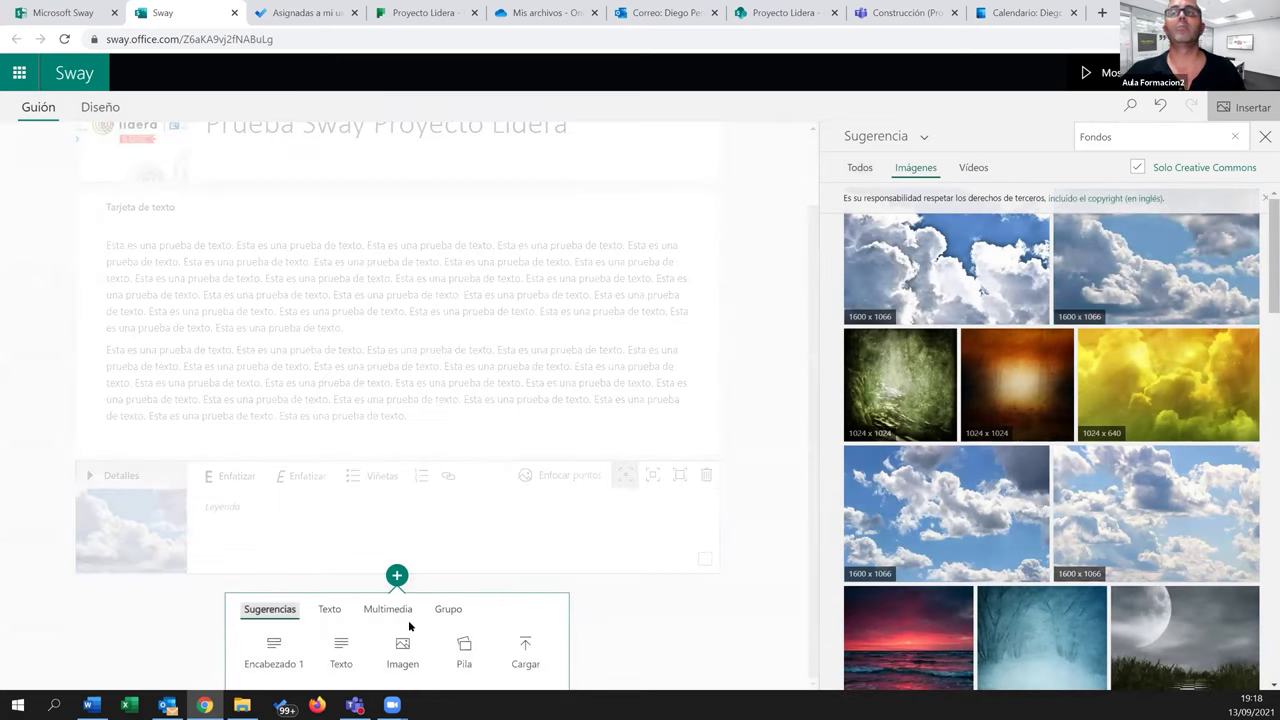
{"action": "left_click", "coordinate": [453, 614]}
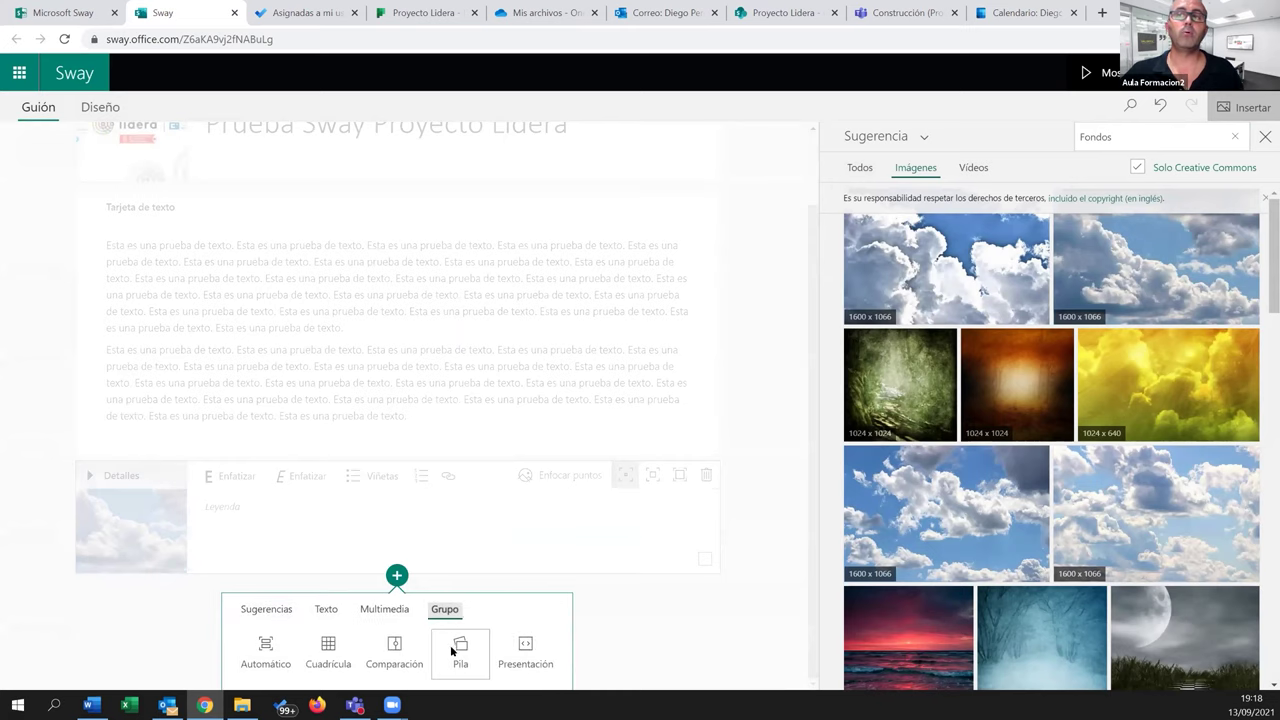
{"action": "left_click", "coordinate": [459, 653]}
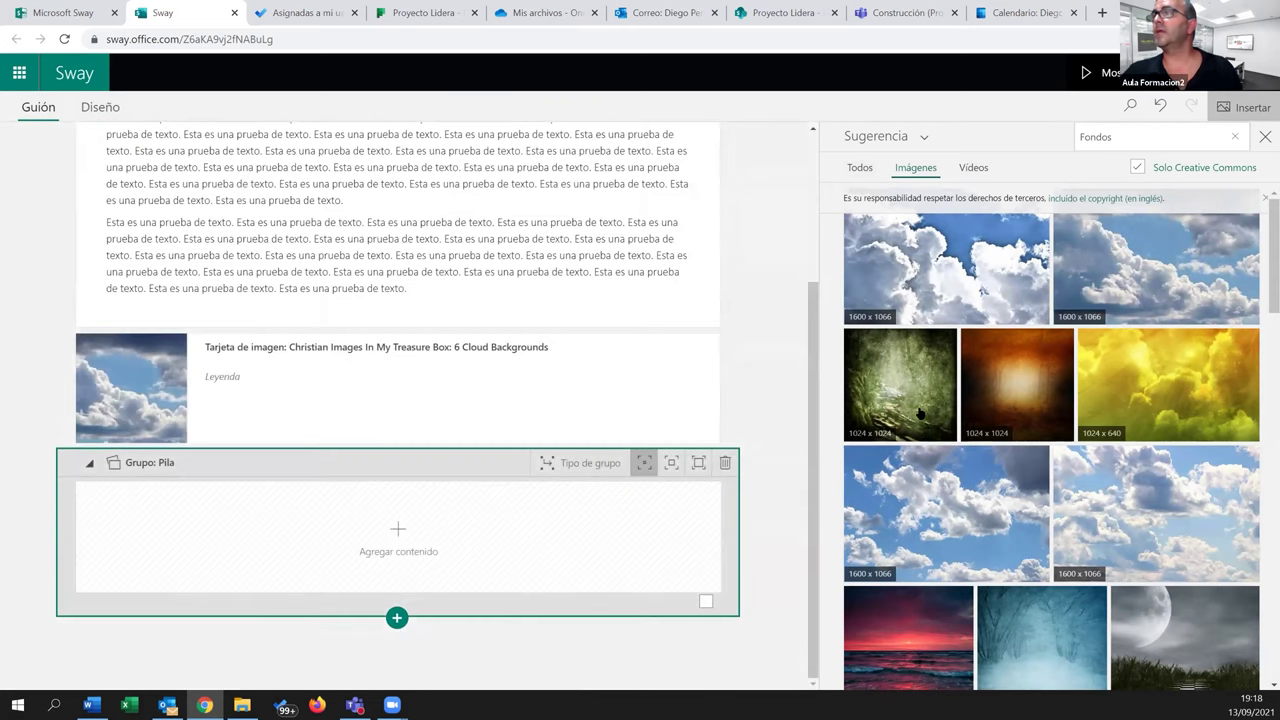
{"action": "left_click", "coordinate": [918, 405]}
{"action": "left_click", "coordinate": [1017, 385]}
{"action": "left_click", "coordinate": [1165, 385]}
{"action": "left_click", "coordinate": [1106, 548]}
{"action": "left_click", "coordinate": [1006, 528]}
{"action": "scroll", "coordinate": [1011, 526], "scroll_direction": "down", "scroll_amount": 3}
{"action": "left_click", "coordinate": [908, 350]}
{"action": "left_click", "coordinate": [1042, 350]}
{"action": "left_click", "coordinate": [1185, 350]}
{"action": "left_click", "coordinate": [925, 503]}
{"action": "left_click", "coordinate": [1060, 515]}
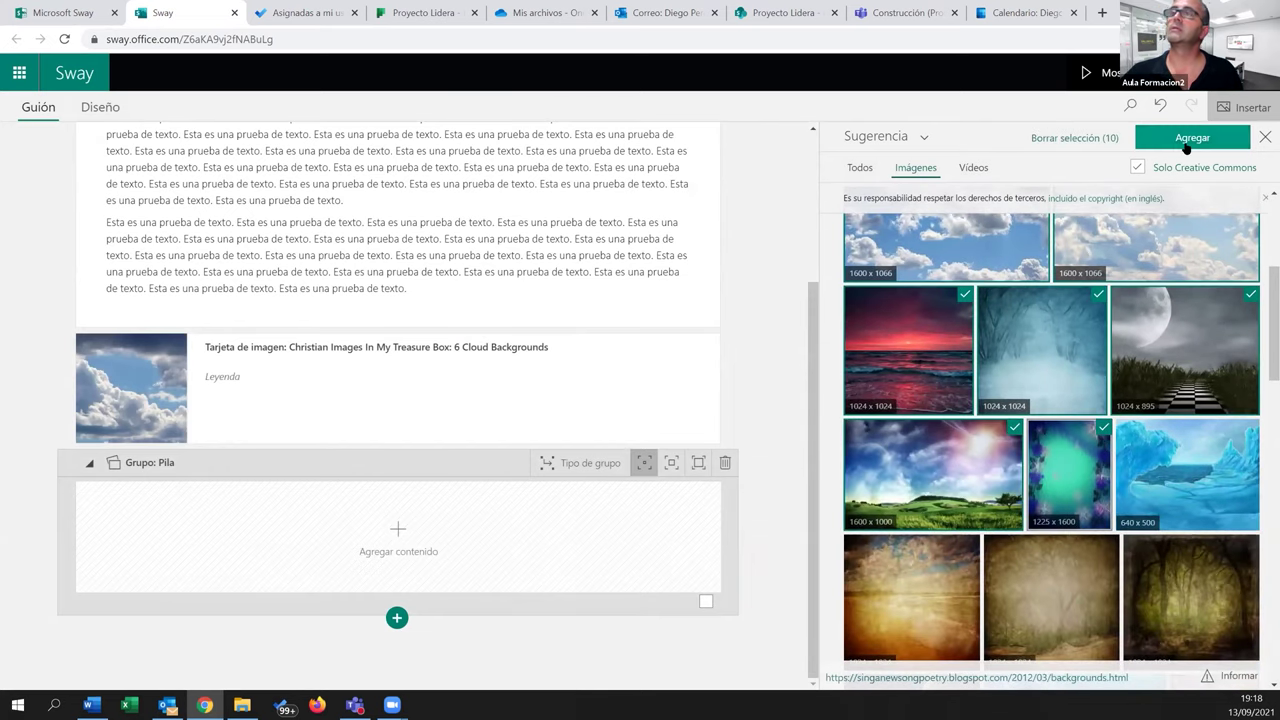
{"action": "left_click", "coordinate": [1180, 146]}
Place the ten chosen pictures inside the stack and close the image search panel
{"action": "left_click", "coordinate": [1265, 136]}
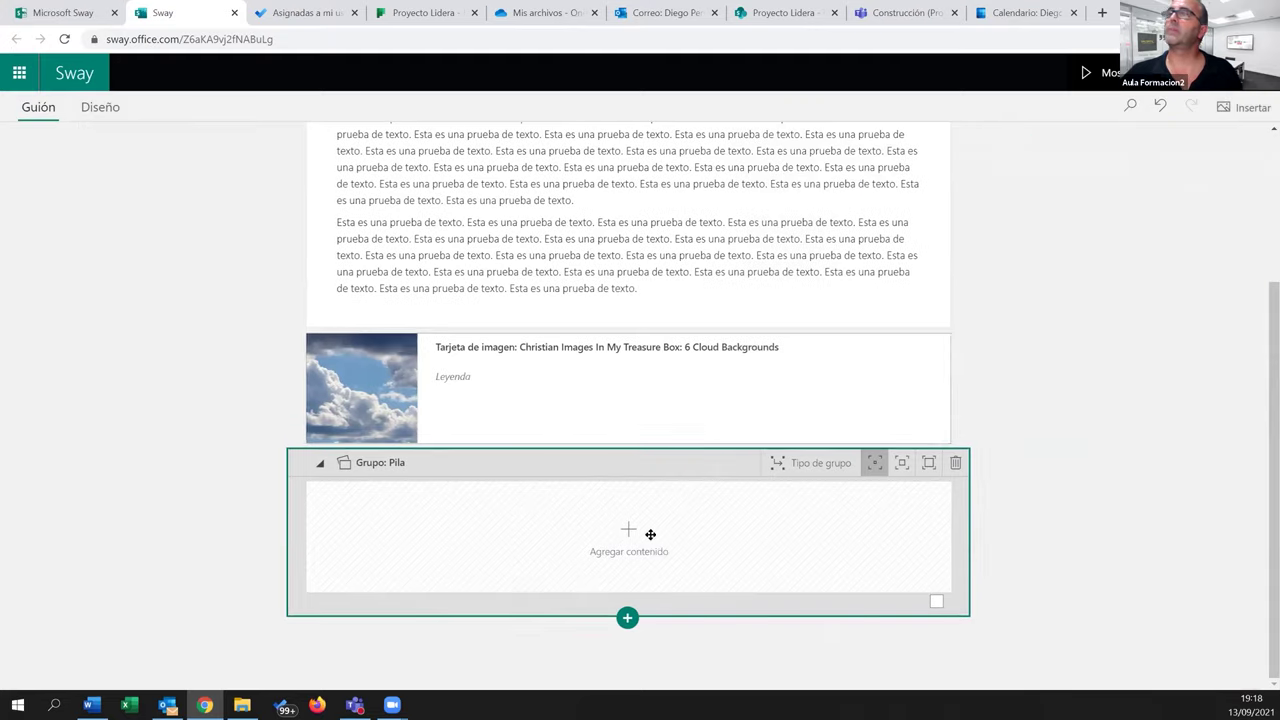
{"action": "left_click", "coordinate": [635, 558]}
{"action": "left_click", "coordinate": [627, 537]}
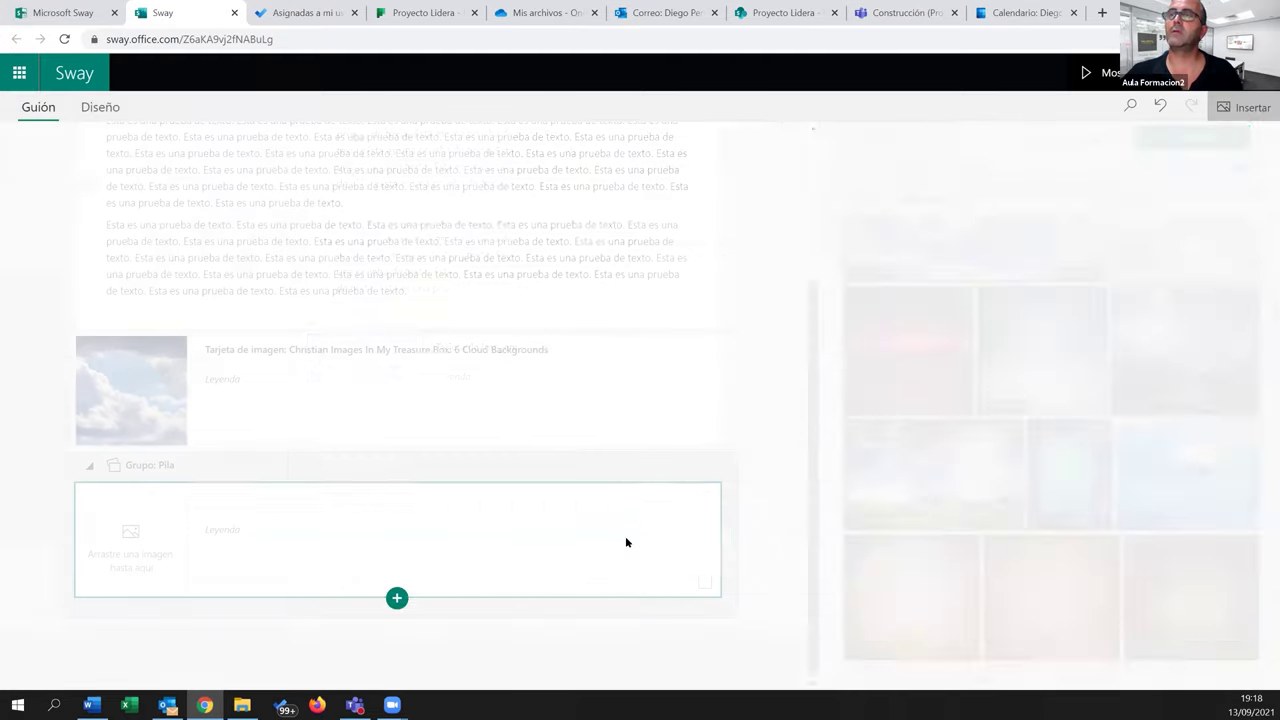
{"action": "left_click", "coordinate": [1183, 142]}
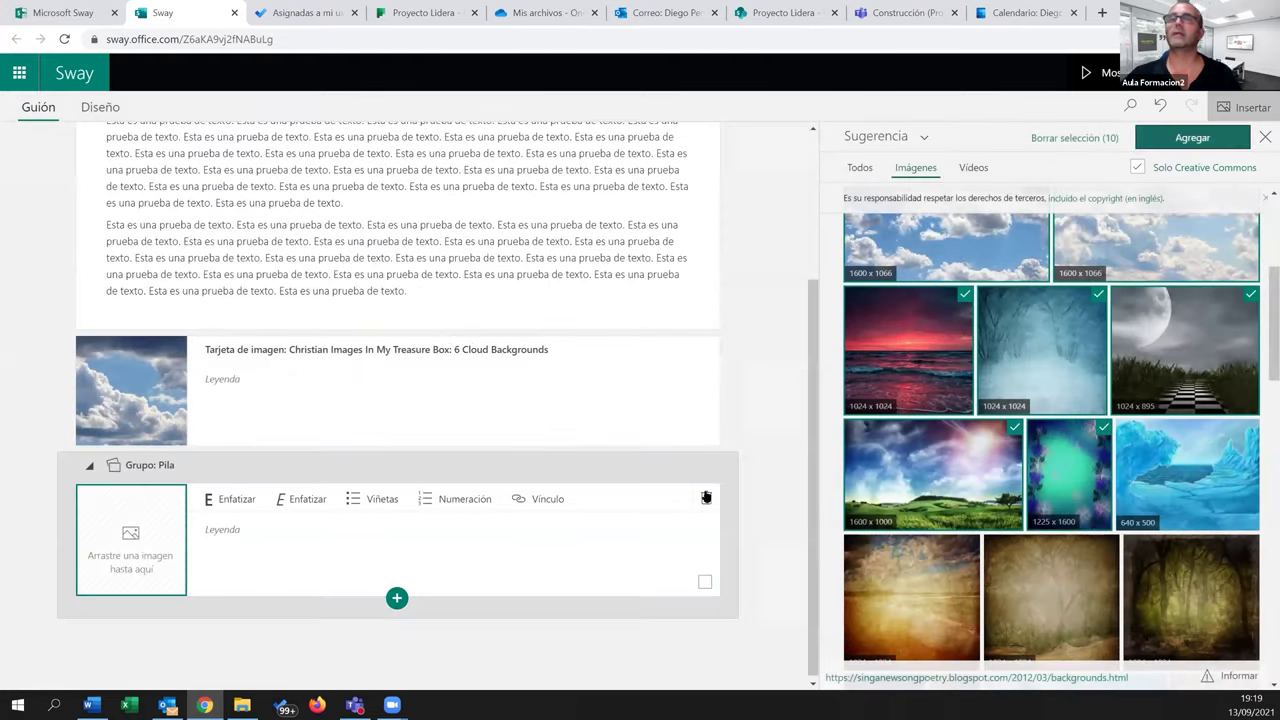
{"action": "scroll", "coordinate": [338, 470], "scroll_direction": "up", "scroll_amount": 15}
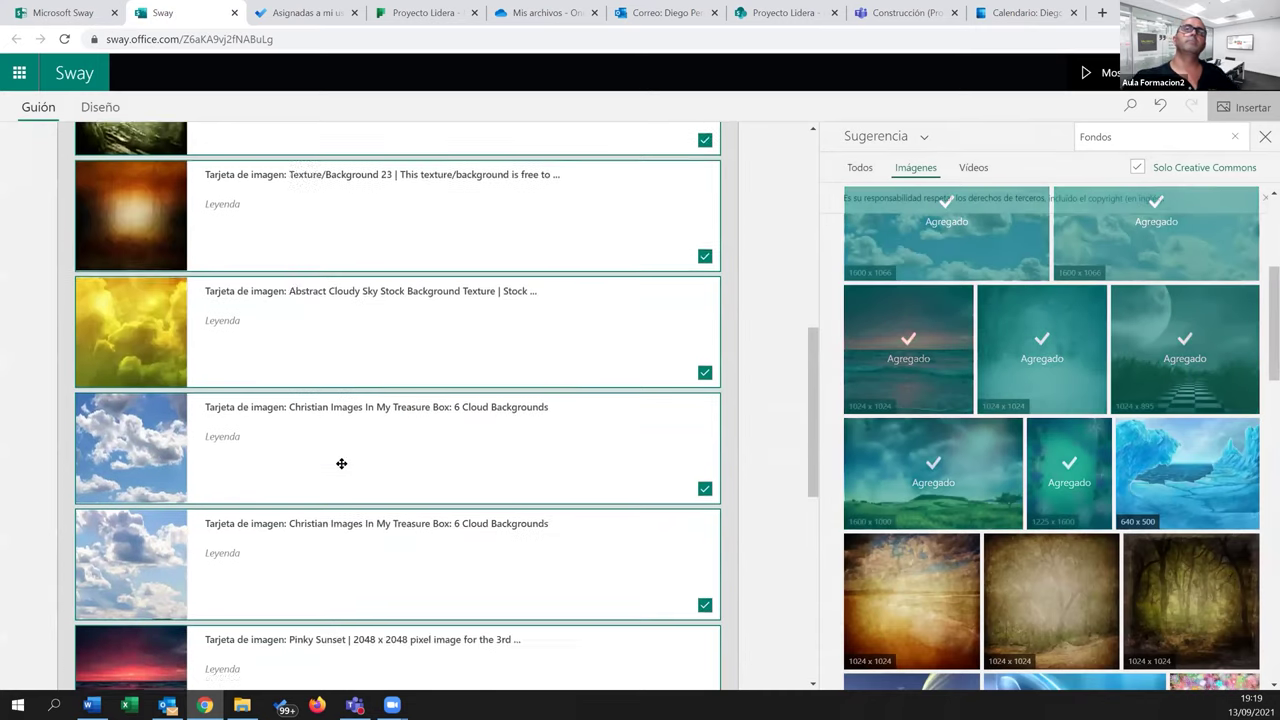
{"action": "scroll", "coordinate": [92, 600], "scroll_direction": "up", "scroll_amount": 3}
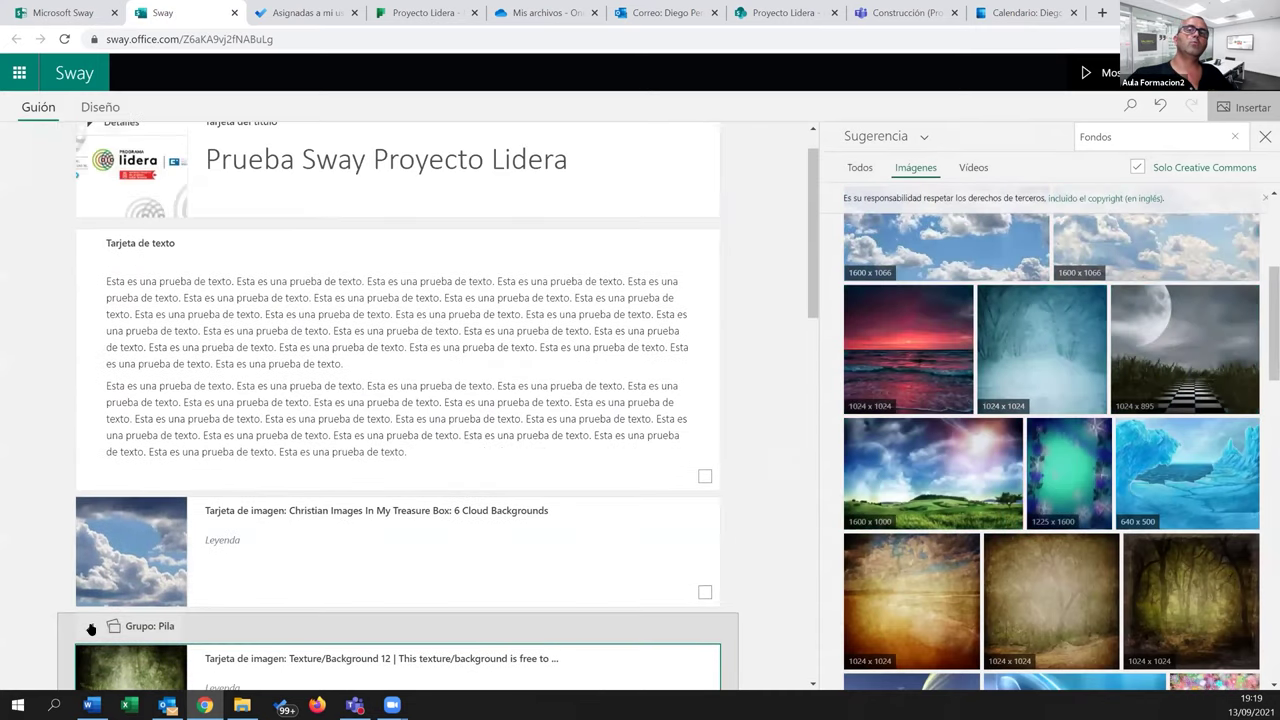
{"action": "left_click", "coordinate": [95, 625]}
{"action": "scroll", "coordinate": [300, 447], "scroll_direction": "up", "scroll_amount": 3}
{"action": "scroll", "coordinate": [306, 443], "scroll_direction": "down", "scroll_amount": 3}
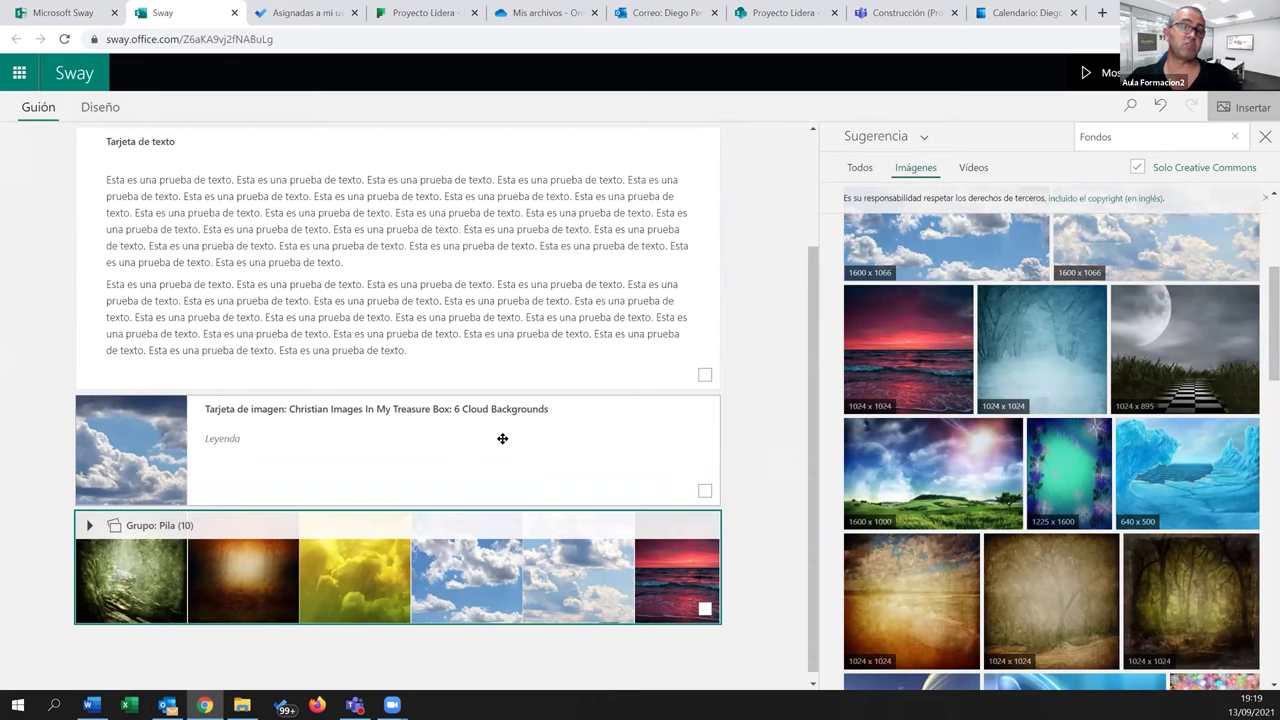
{"action": "left_click", "coordinate": [1265, 136]}
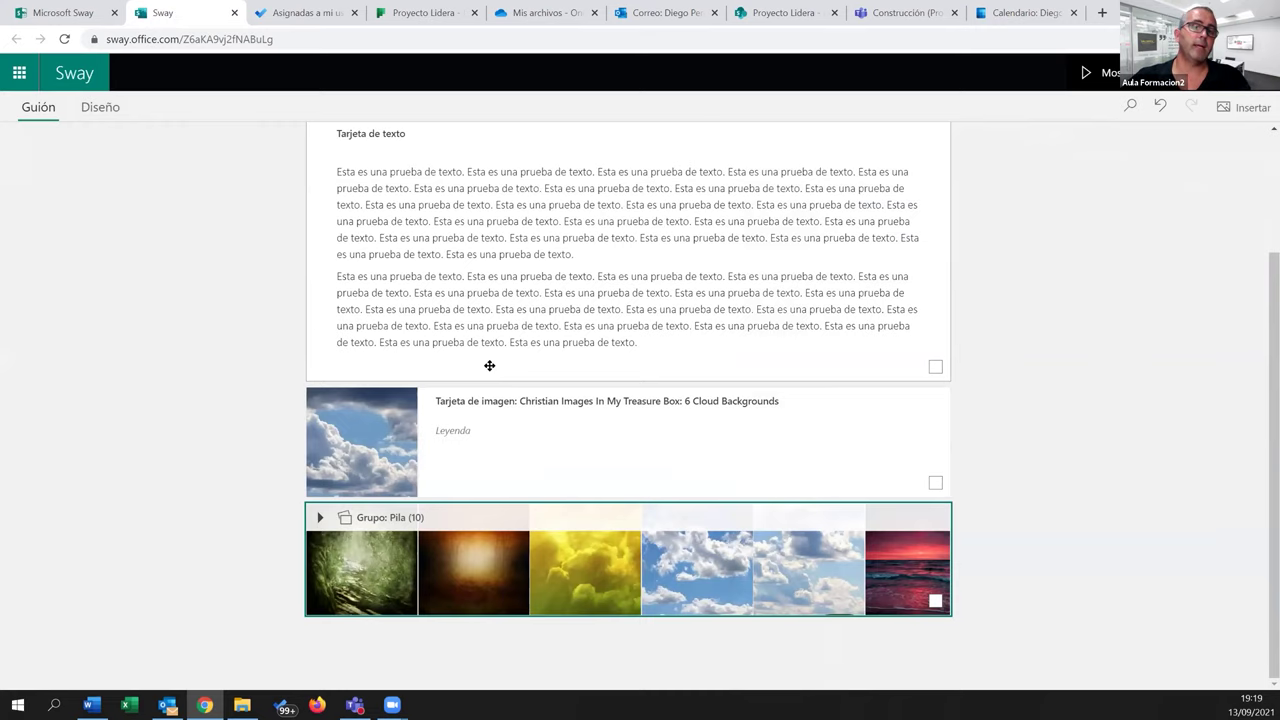
Apply the handwritten crosshatched style from Diseño's Estilos list to the whole Sway
{"action": "left_click", "coordinate": [93, 107]}
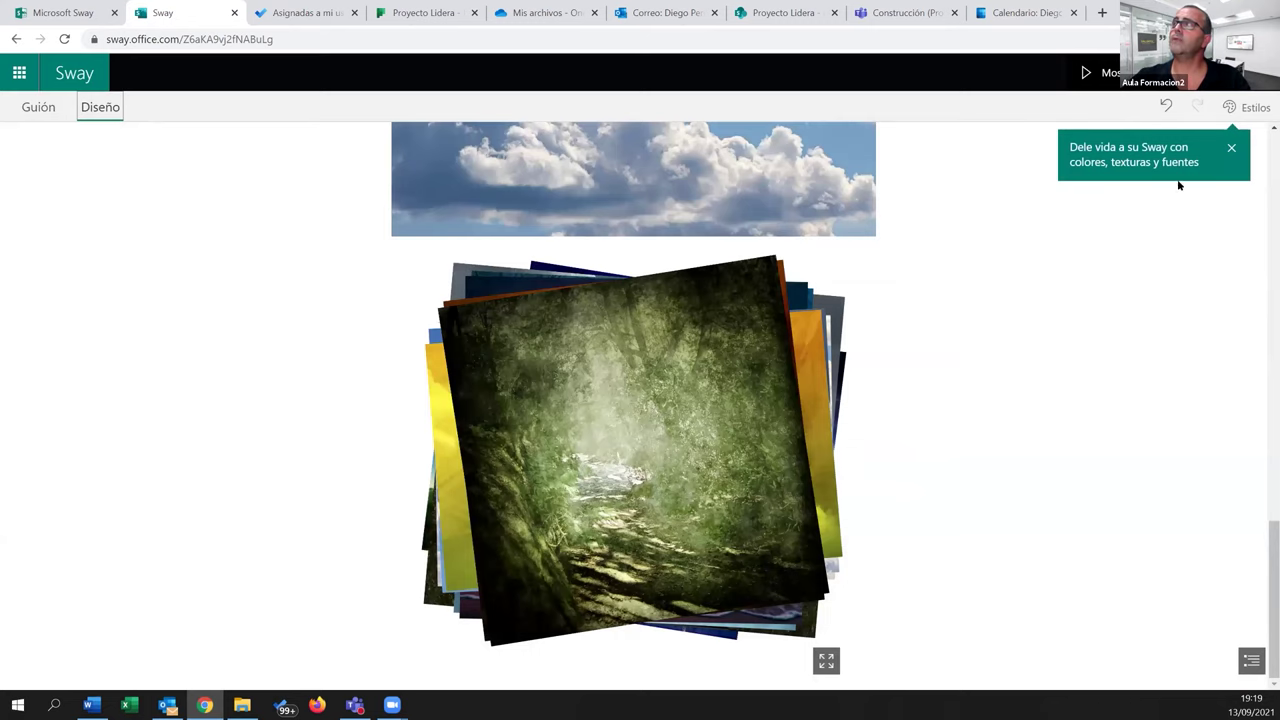
{"action": "left_click", "coordinate": [1231, 147]}
{"action": "left_click", "coordinate": [1245, 107]}
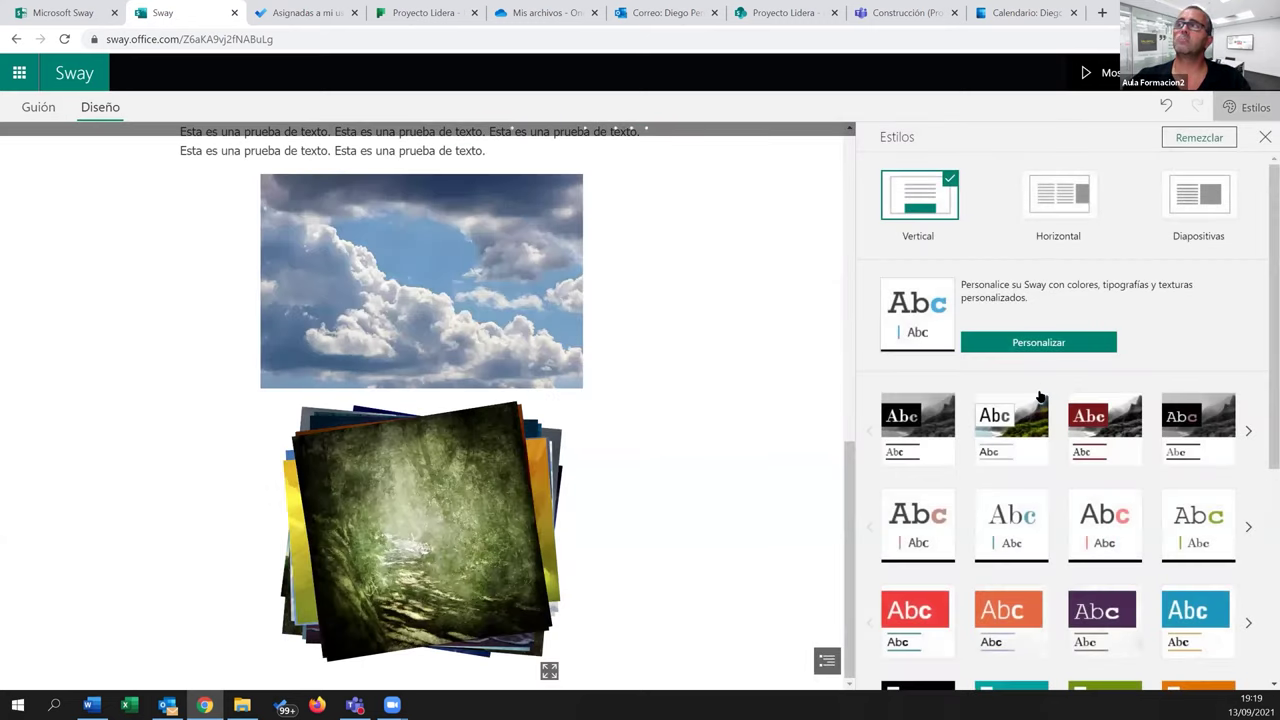
{"action": "scroll", "coordinate": [1043, 400], "scroll_direction": "down", "scroll_amount": 3}
{"action": "scroll", "coordinate": [1043, 404], "scroll_direction": "down", "scroll_amount": 1}
{"action": "left_click", "coordinate": [1113, 451]}
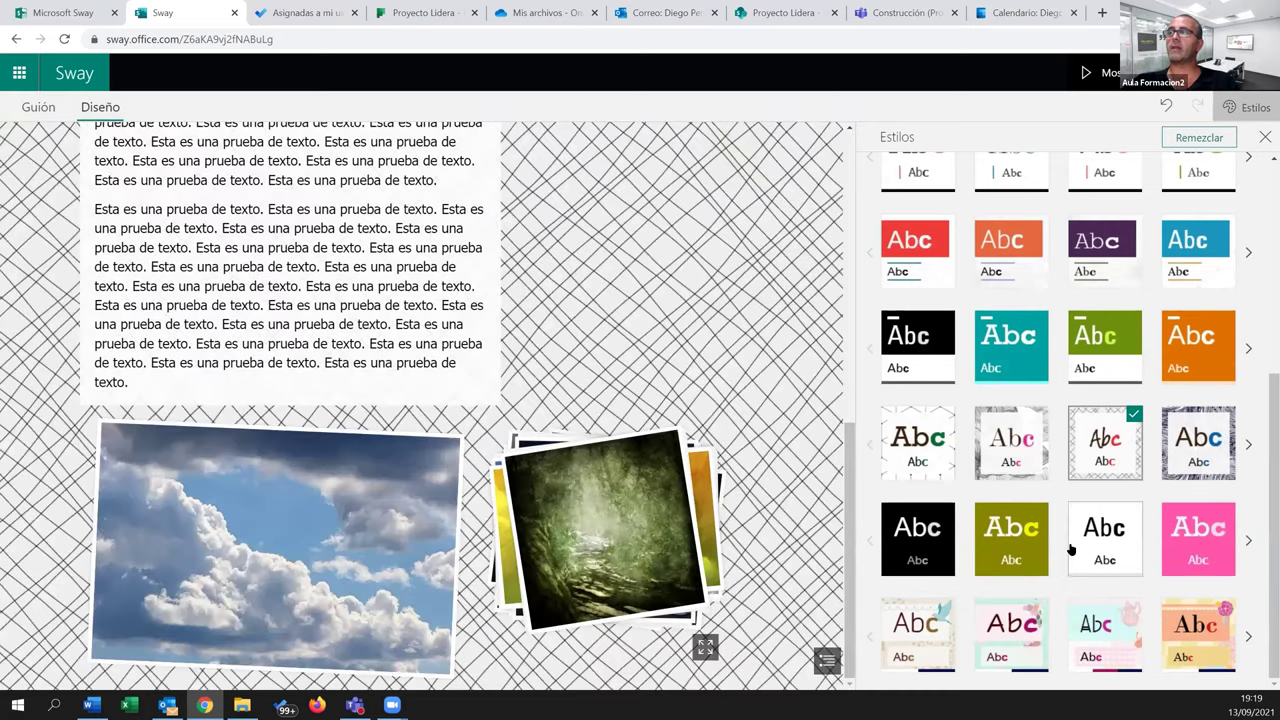
{"action": "scroll", "coordinate": [1043, 607], "scroll_direction": "up", "scroll_amount": 4}
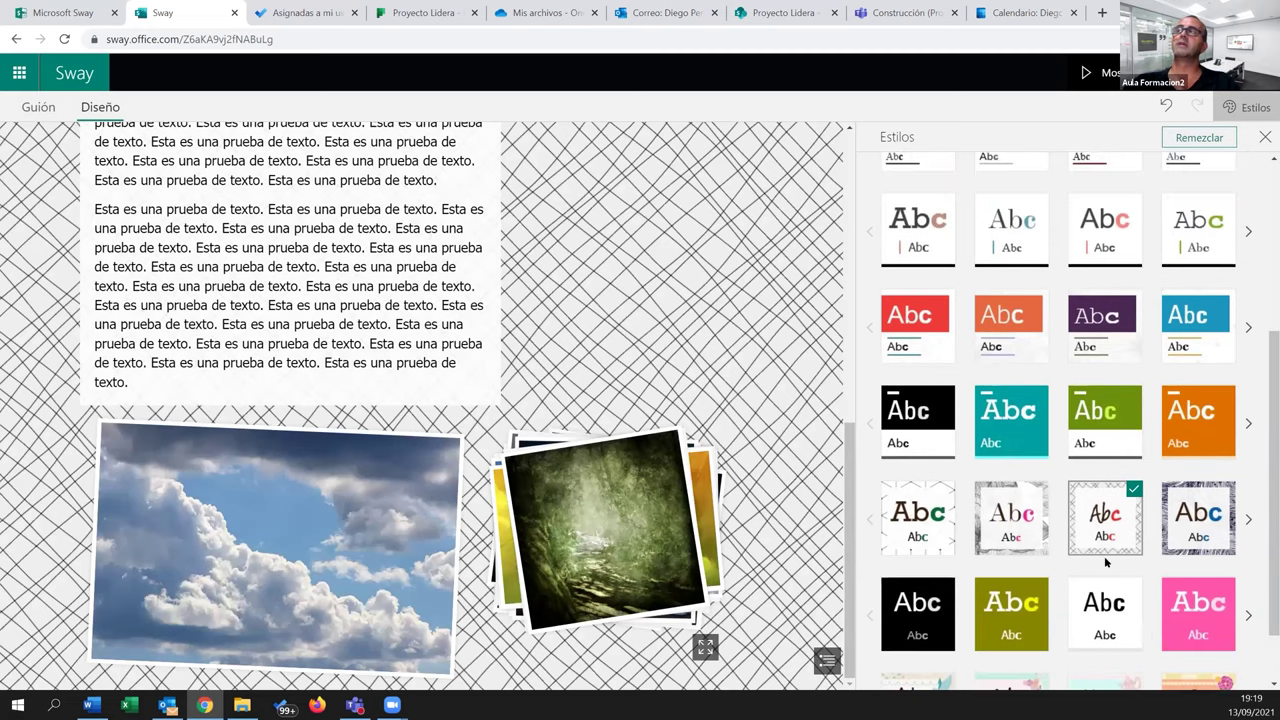
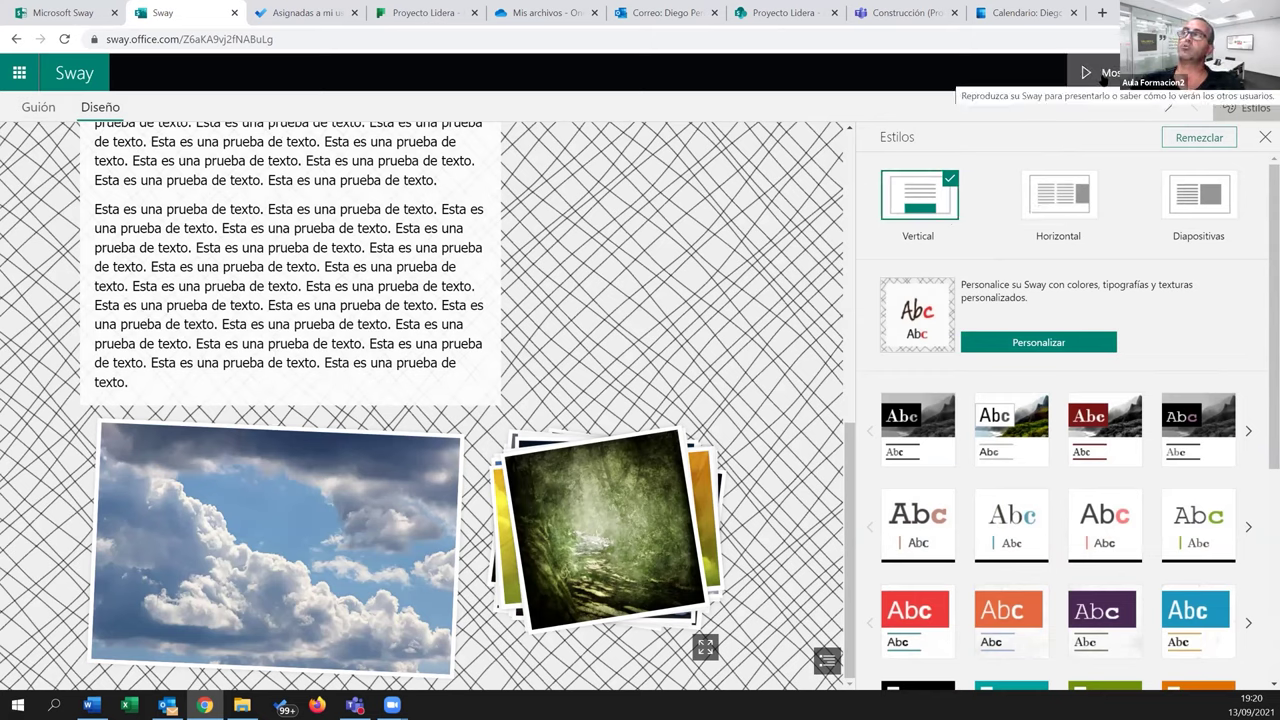
Present the Sway full screen, scroll down and cycle through the photo stack
{"action": "left_click", "coordinate": [1090, 72]}
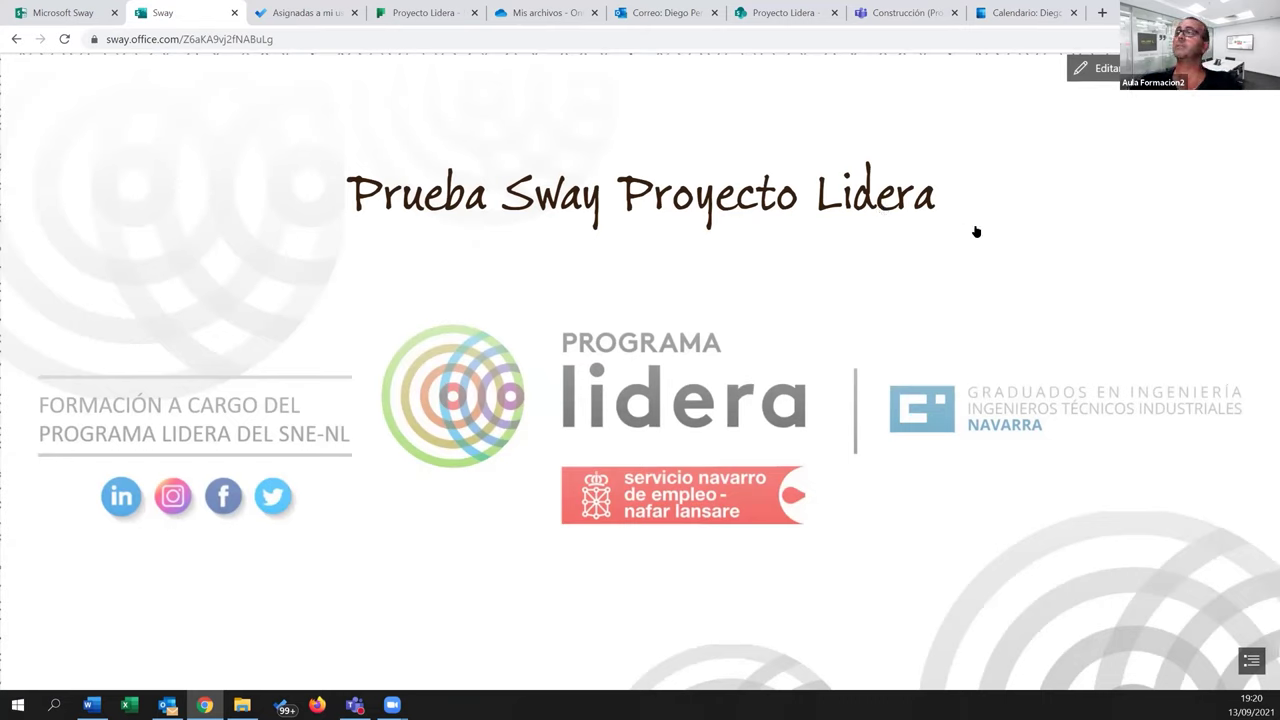
{"action": "scroll", "coordinate": [1264, 185], "scroll_direction": "down", "scroll_amount": 2}
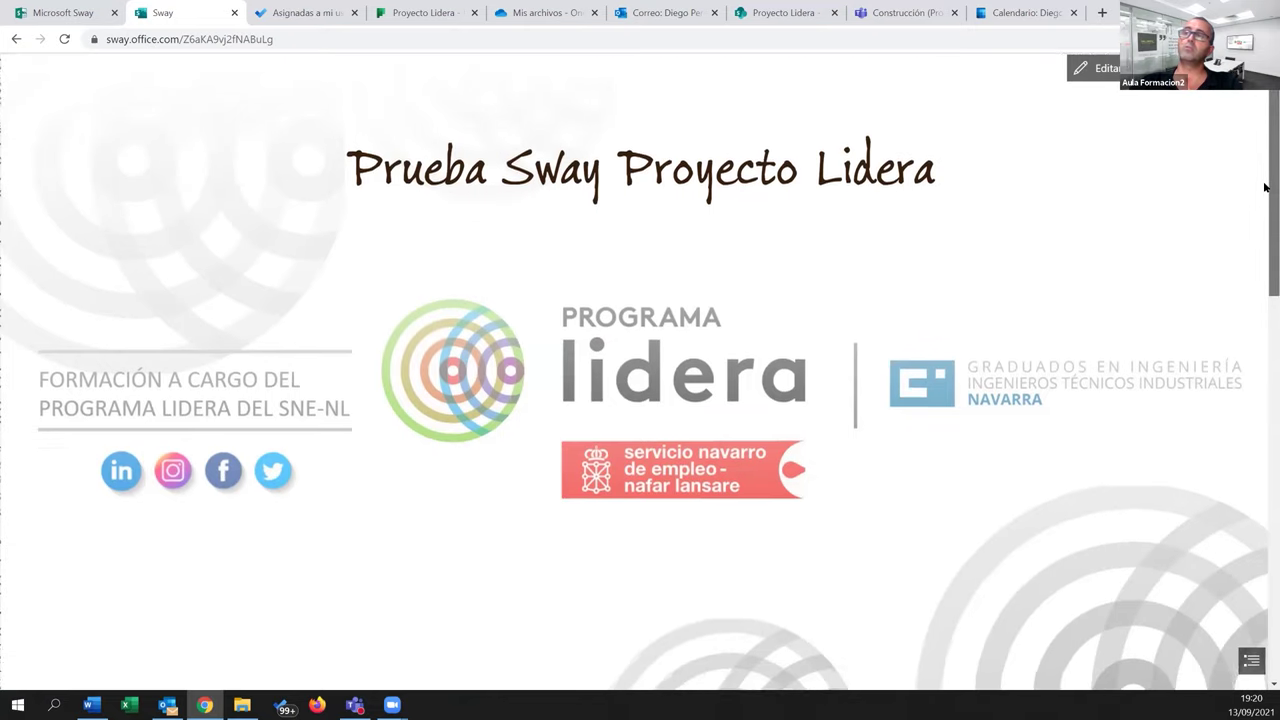
{"action": "scroll", "coordinate": [1264, 260], "scroll_direction": "down", "scroll_amount": 5}
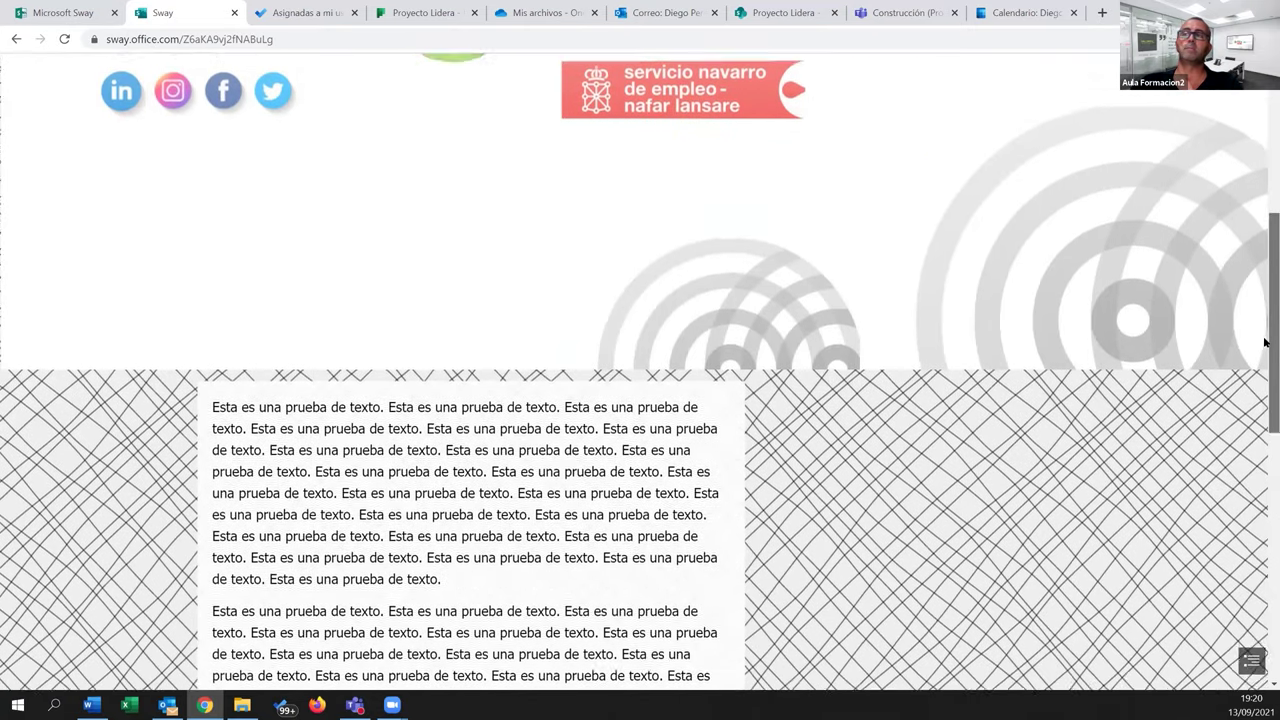
{"action": "scroll", "coordinate": [1264, 521], "scroll_direction": "down", "scroll_amount": 5}
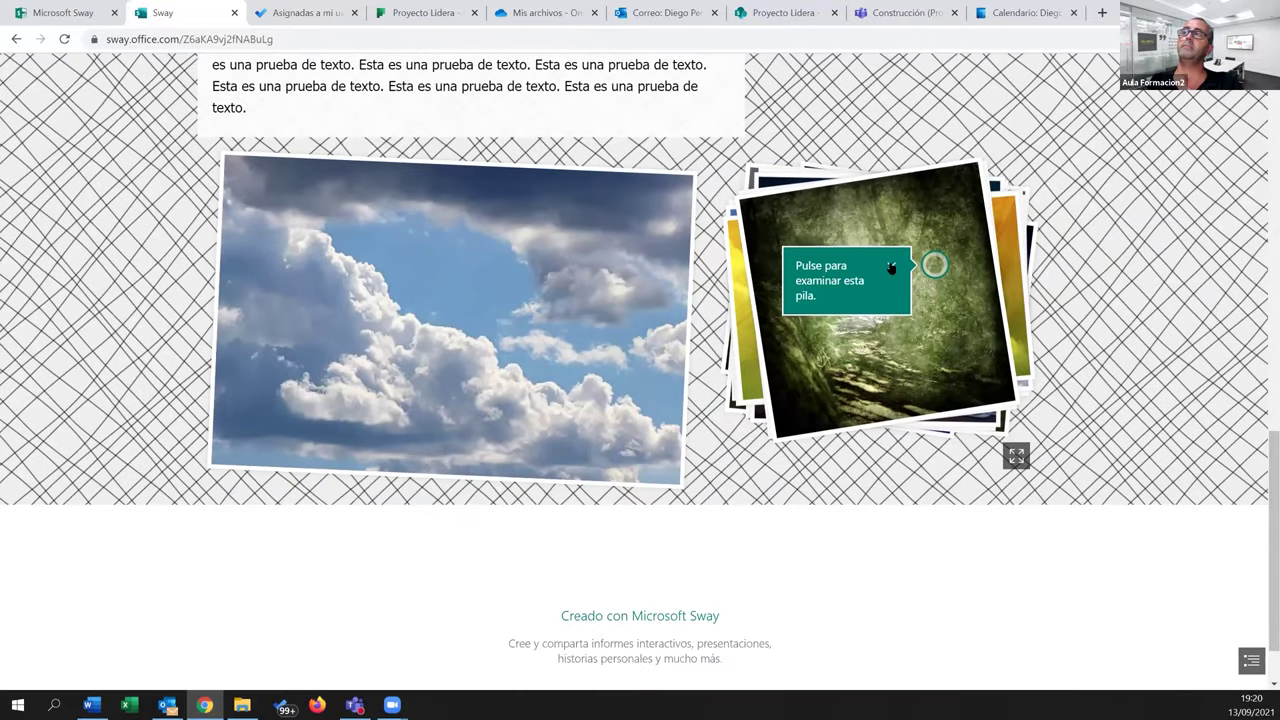
{"action": "left_click", "coordinate": [917, 277]}
{"action": "left_click", "coordinate": [916, 276]}
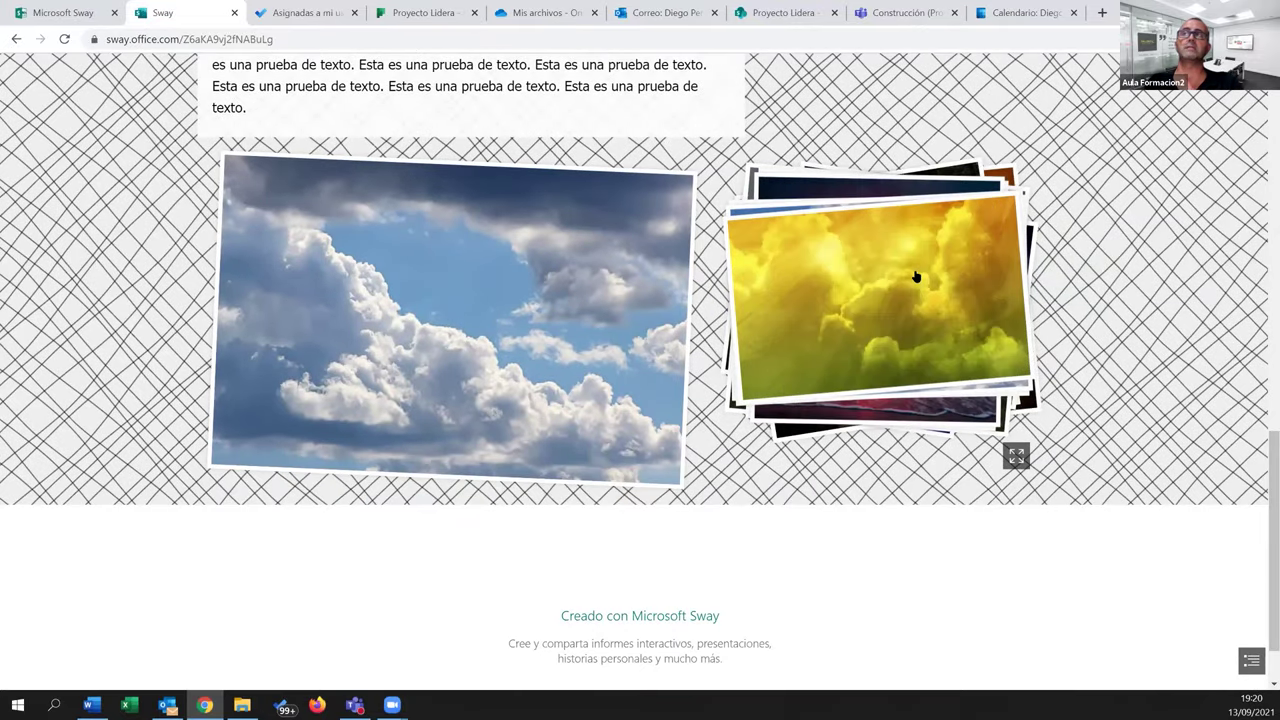
{"action": "left_click", "coordinate": [916, 276]}
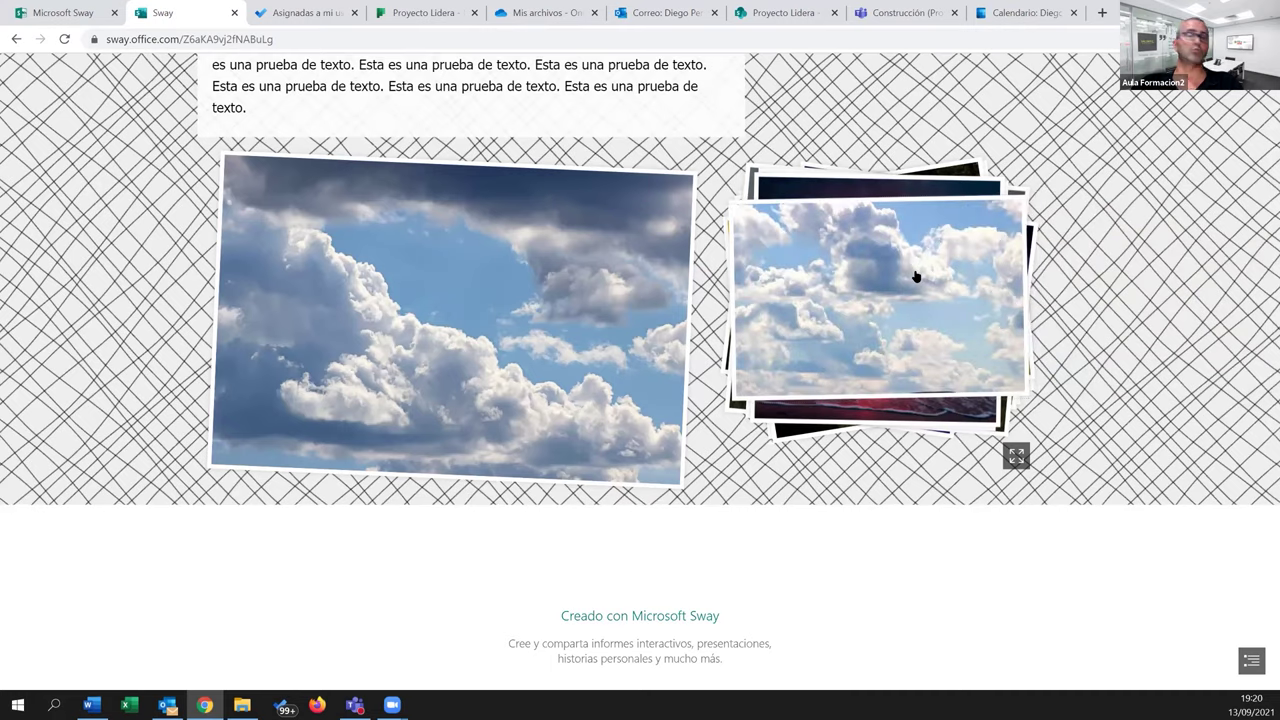
View the cloud photo full screen, page through the photos, then return to editing
{"action": "left_click", "coordinate": [1016, 456]}
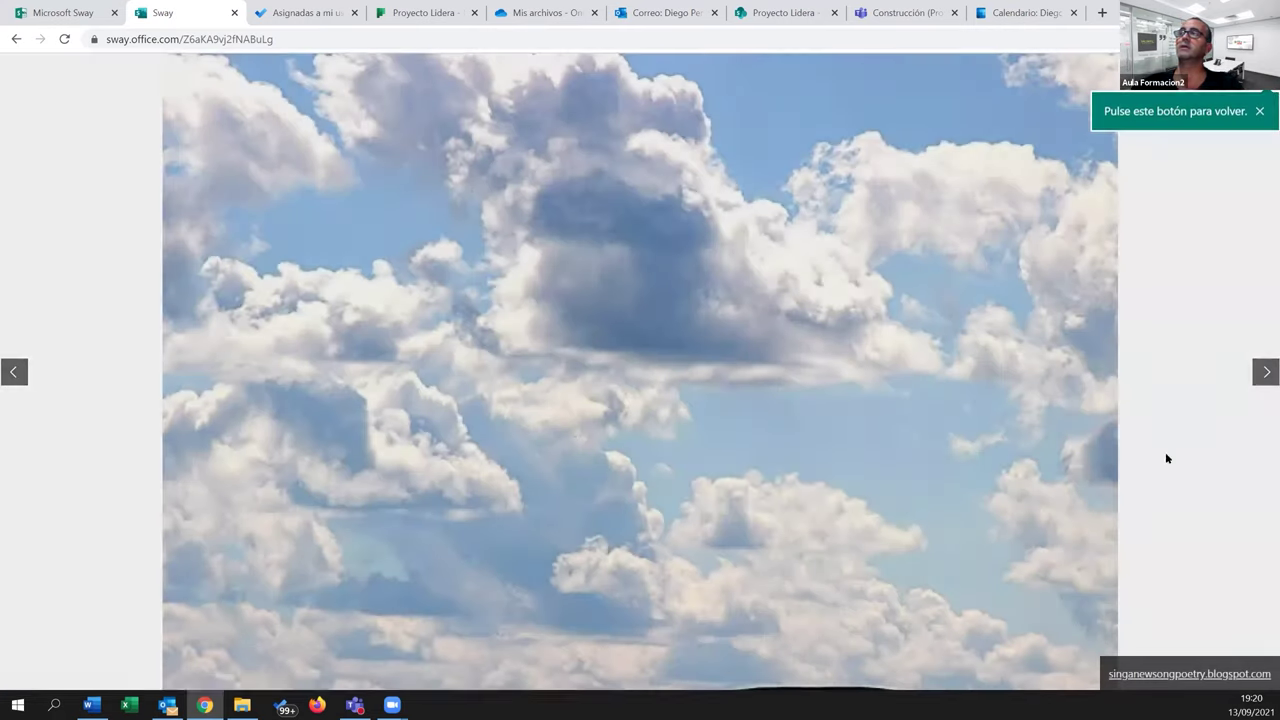
{"action": "left_click", "coordinate": [1265, 374]}
{"action": "left_click", "coordinate": [1265, 373]}
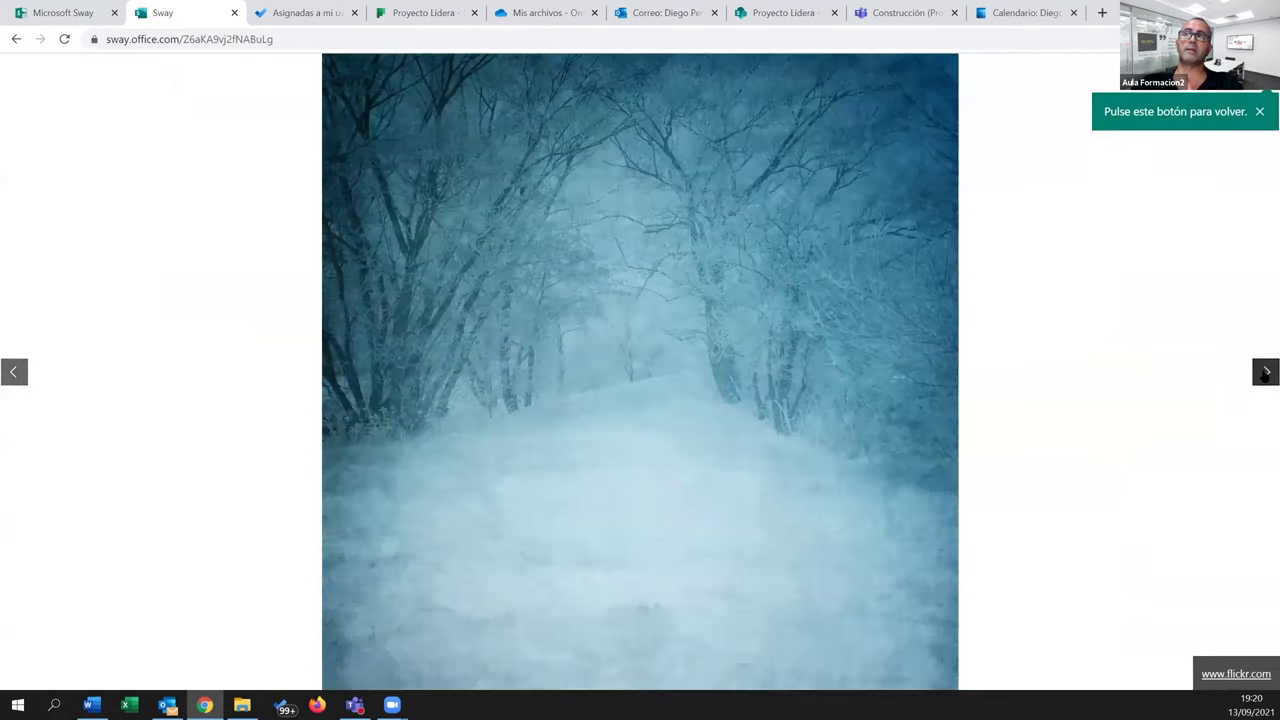
{"action": "left_click", "coordinate": [1265, 373]}
{"action": "key", "text": "Escape"}
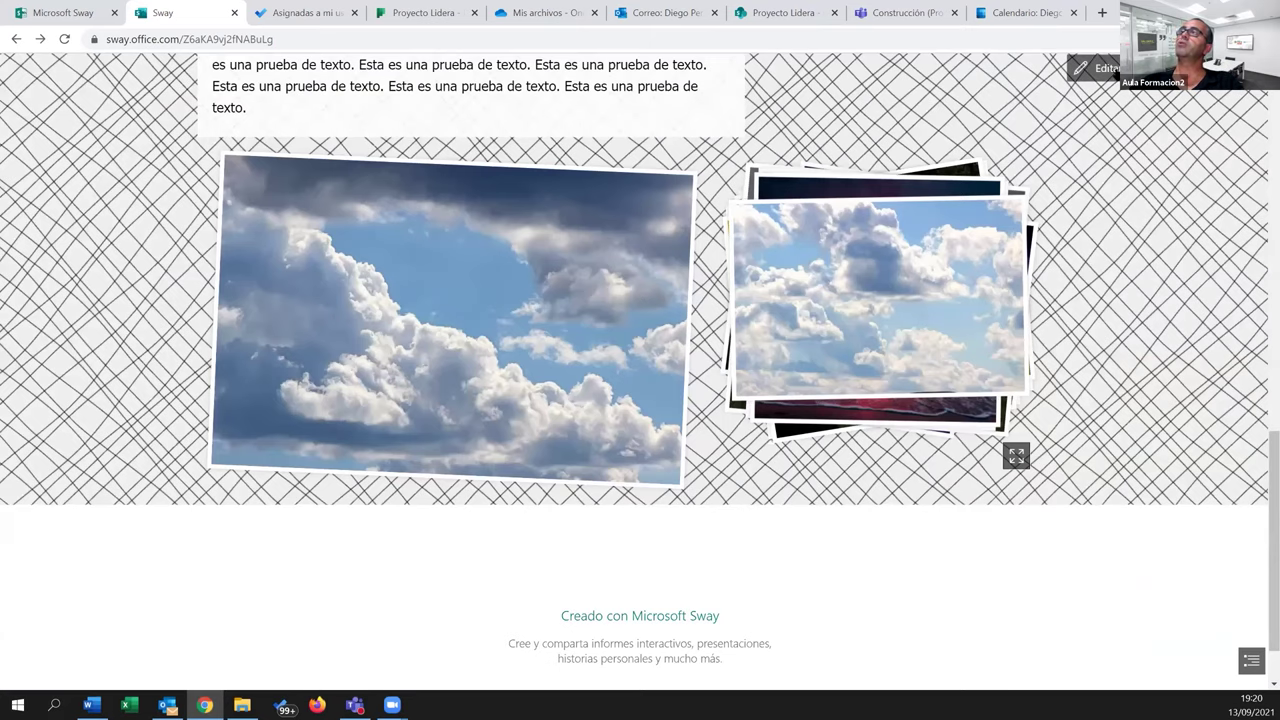
{"action": "left_click", "coordinate": [1095, 68]}
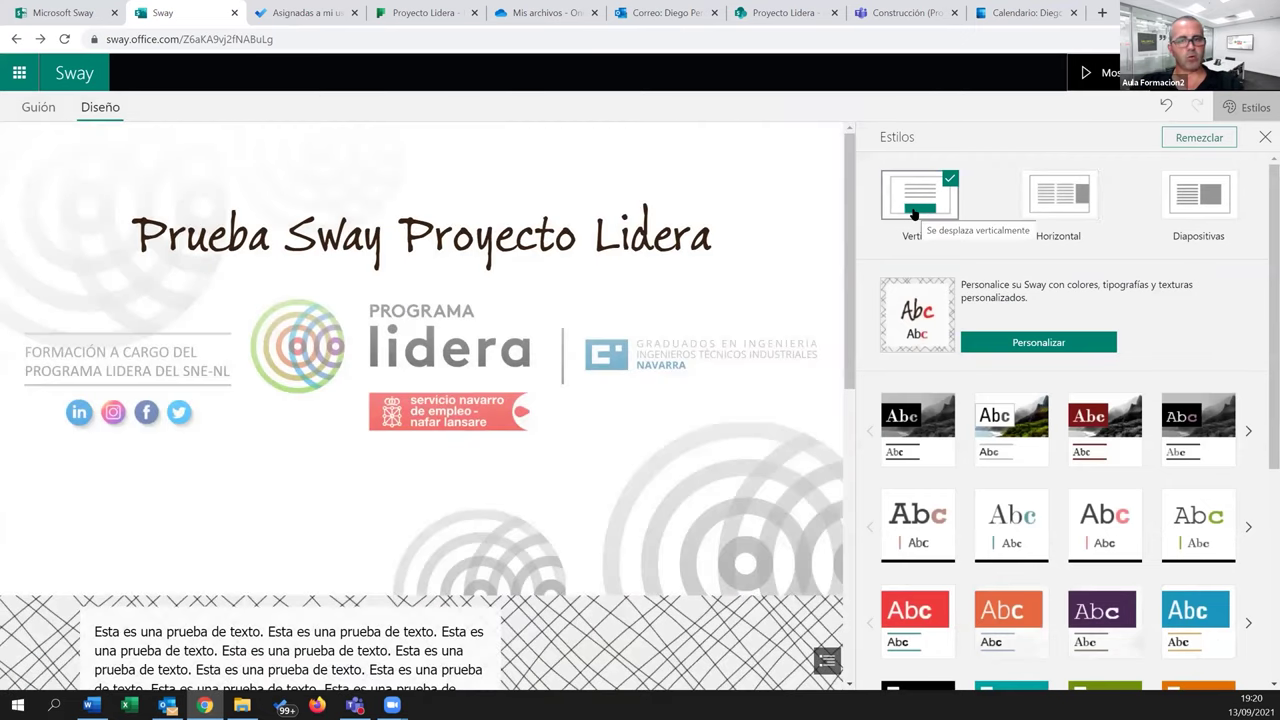
Switch the layout to Horizontal and preview the Sway scrolling sideways
{"action": "left_click", "coordinate": [1055, 208]}
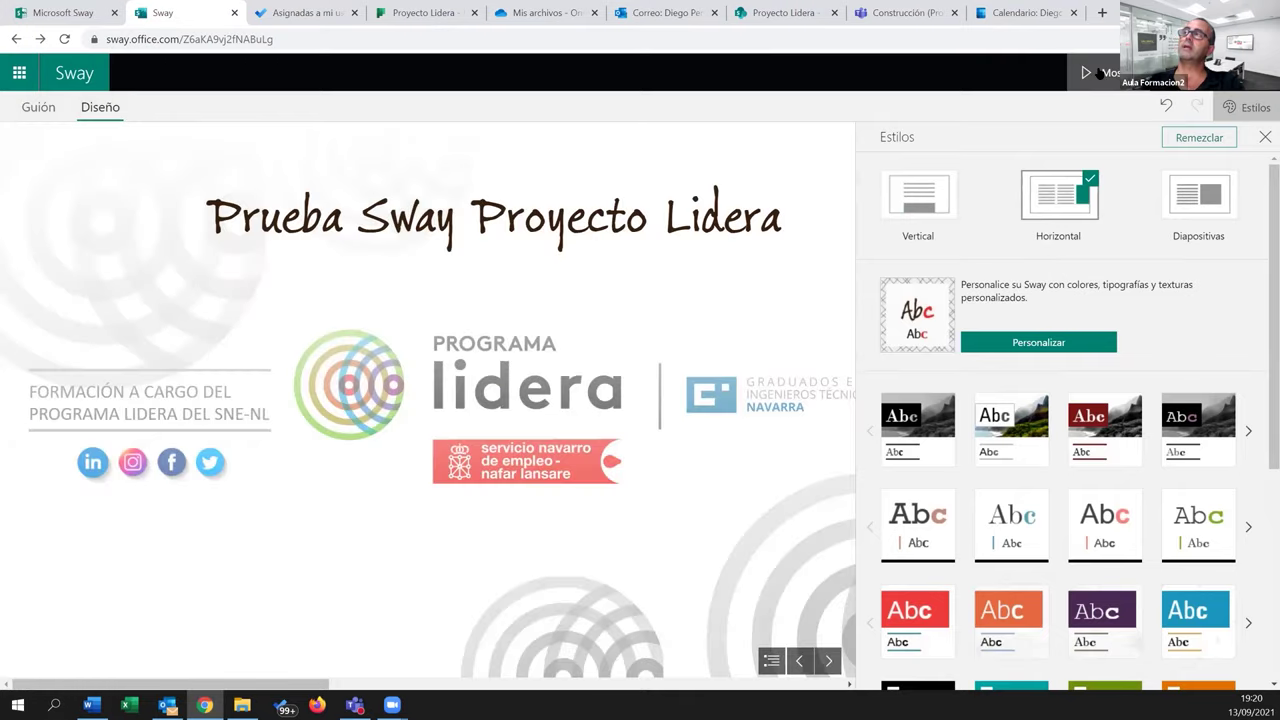
{"action": "left_click", "coordinate": [1097, 73]}
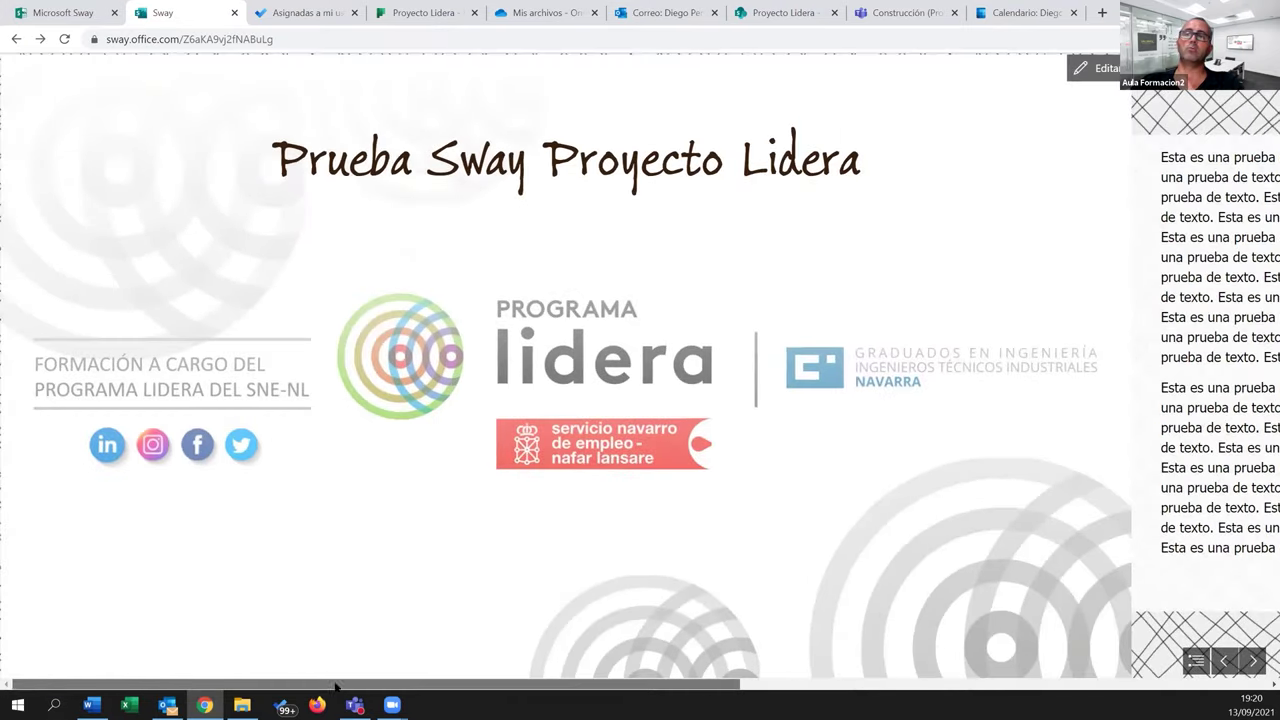
{"action": "left_click_drag", "start_coordinate": [380, 686], "coordinate": [840, 698]}
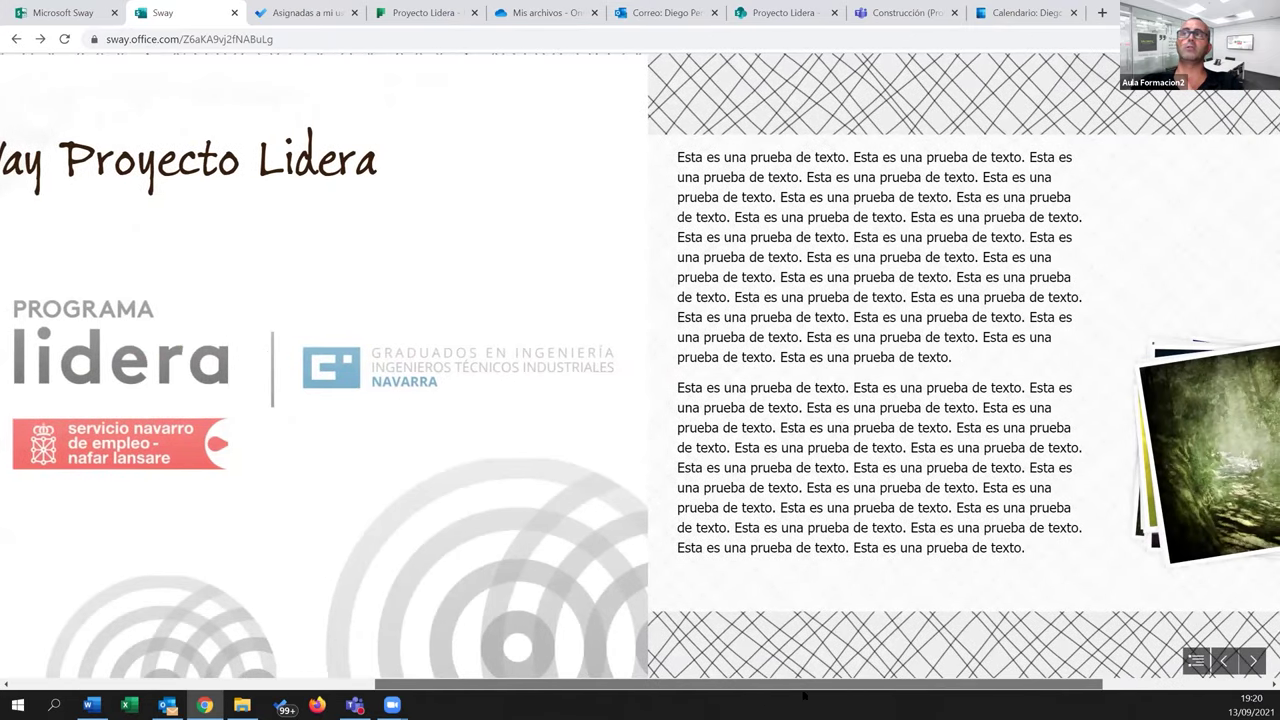
{"action": "scroll", "coordinate": [522, 671], "scroll_direction": "down", "scroll_amount": 5}
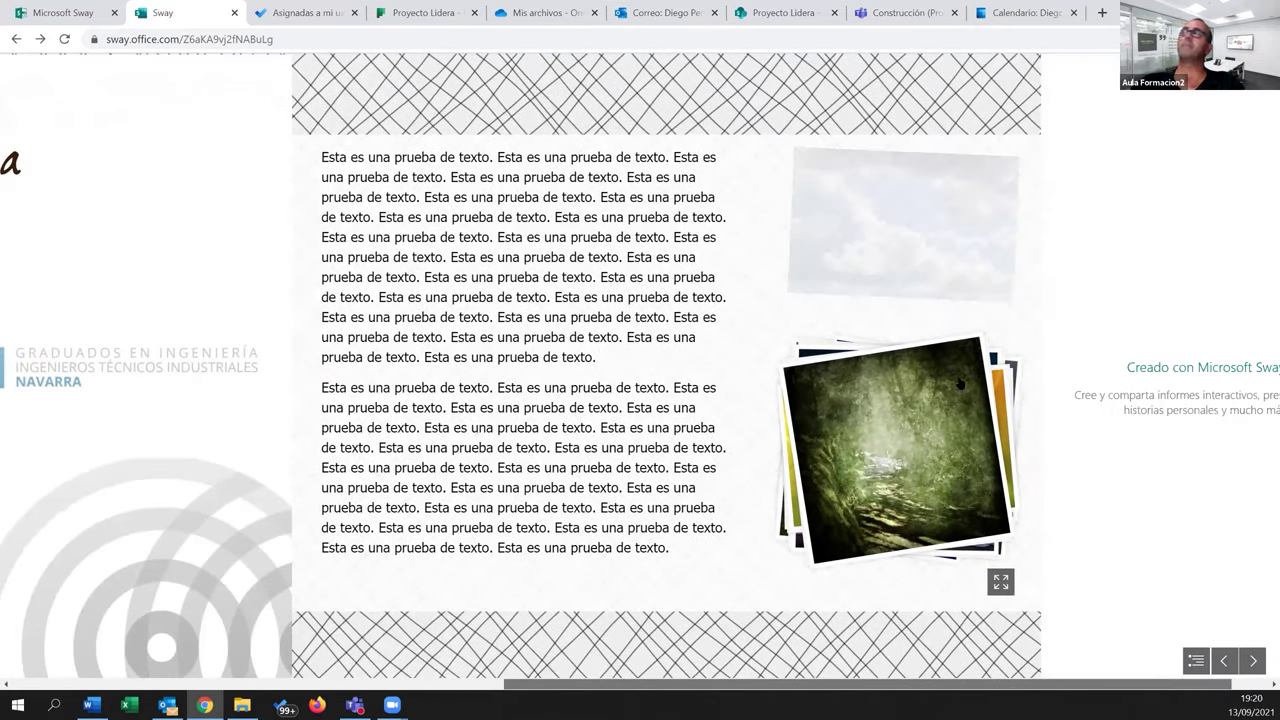
{"action": "scroll", "coordinate": [1156, 207], "scroll_direction": "up", "scroll_amount": 7}
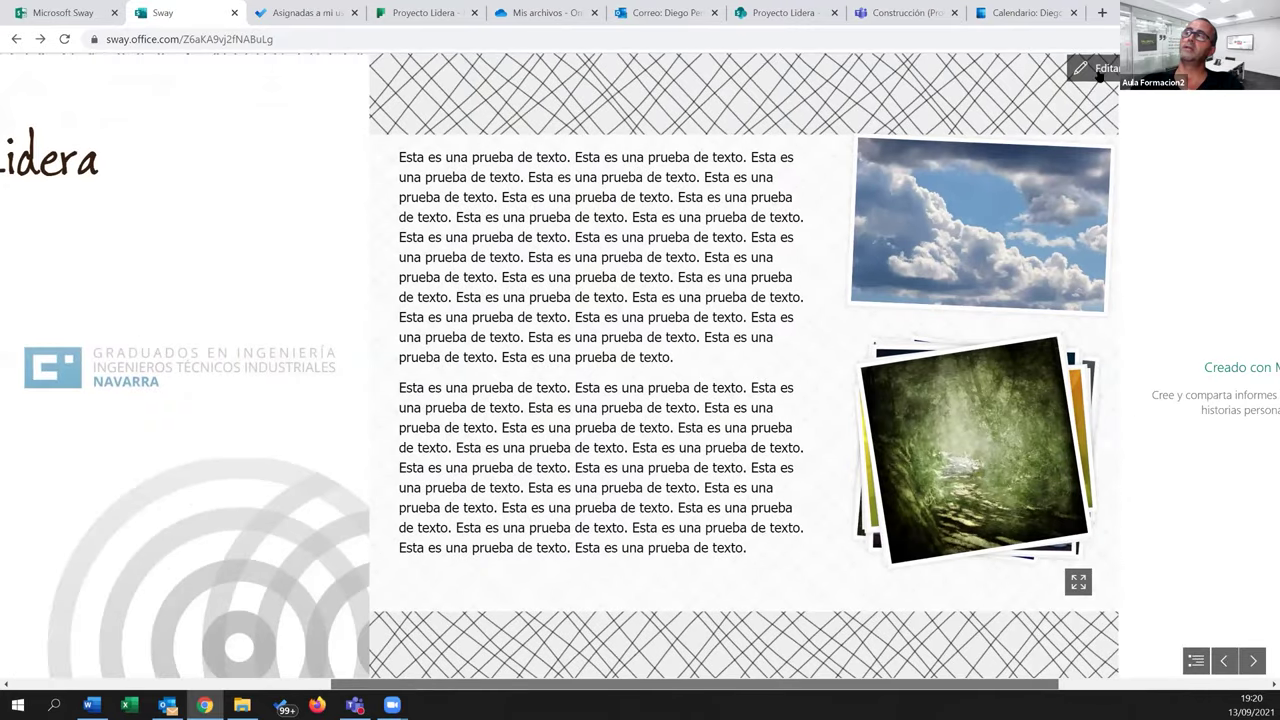
{"action": "key", "text": "Escape"}
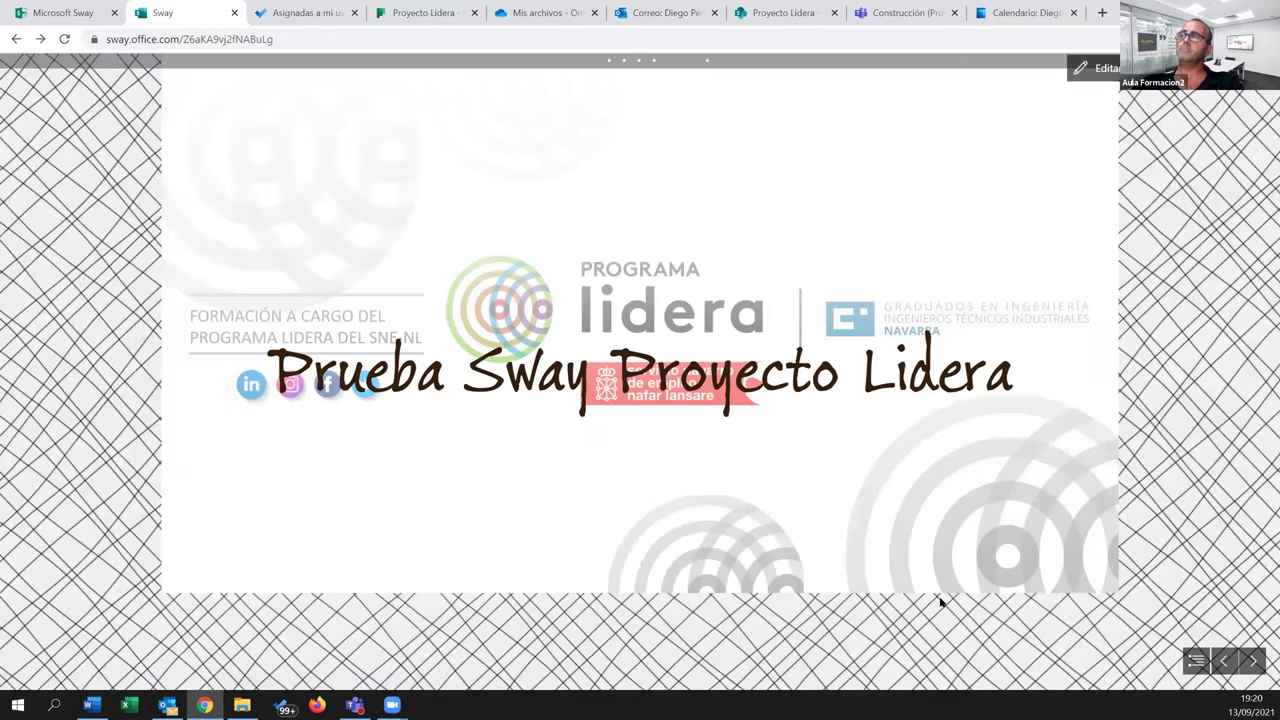
Page forward and back through the slides, scroll ahead, then exit to the editor
{"action": "left_click", "coordinate": [1252, 662]}
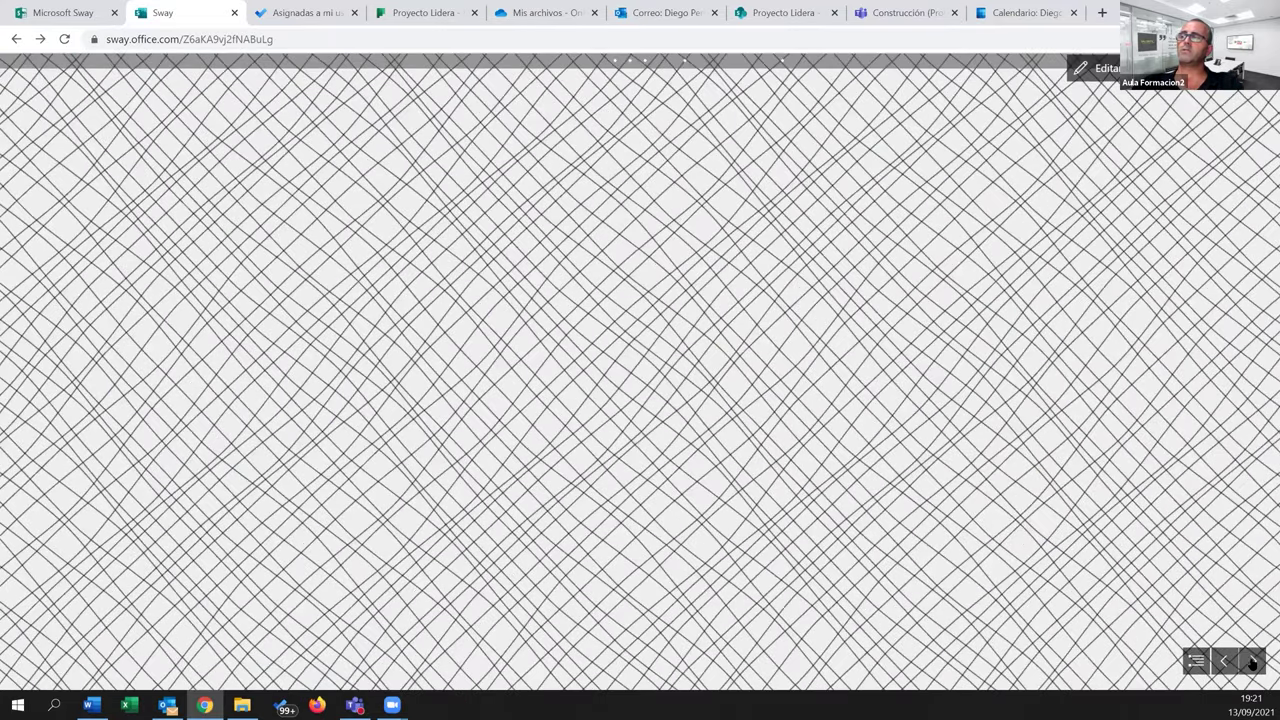
{"action": "left_click", "coordinate": [1252, 662]}
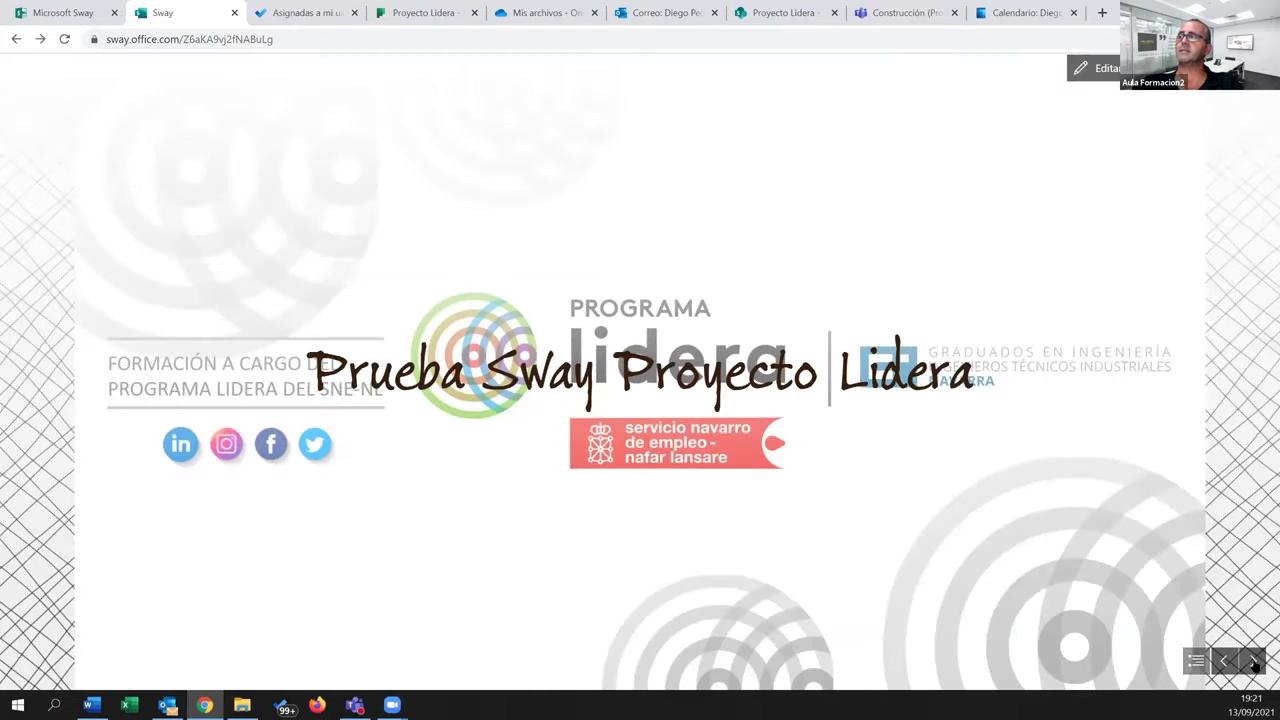
{"action": "left_click", "coordinate": [1254, 664]}
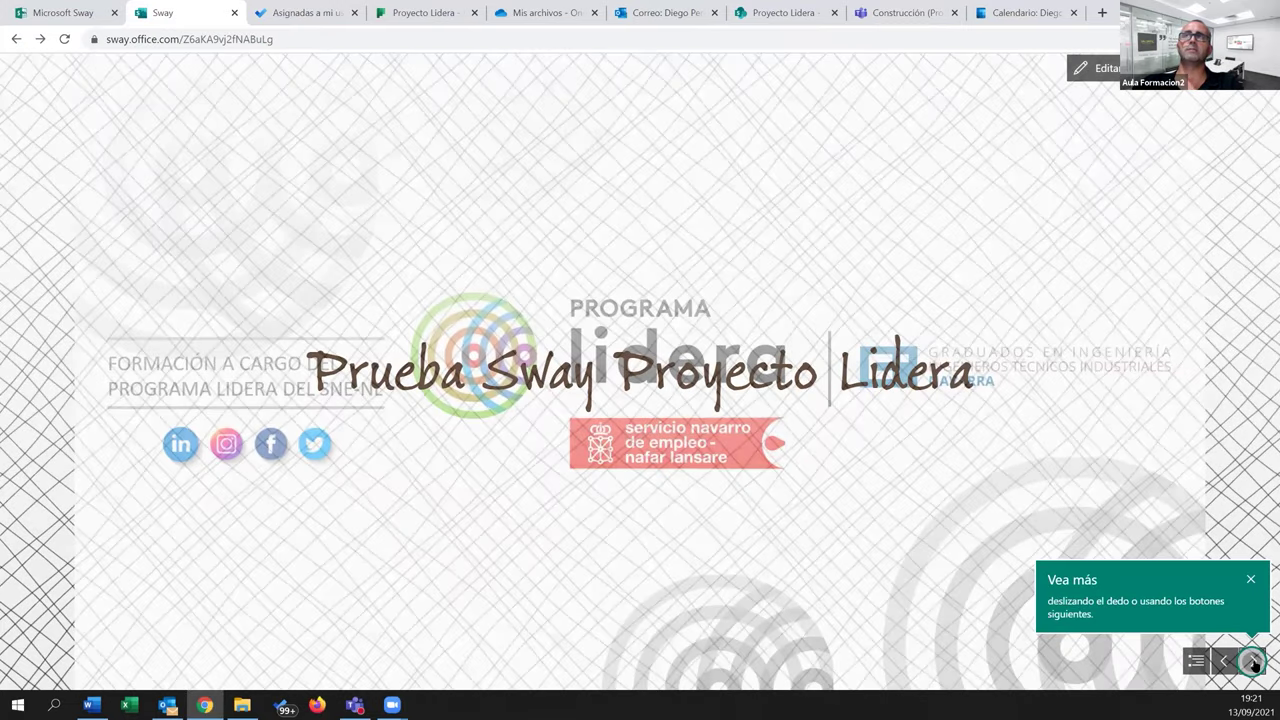
{"action": "scroll", "coordinate": [600, 350], "scroll_direction": "down", "scroll_amount": 1}
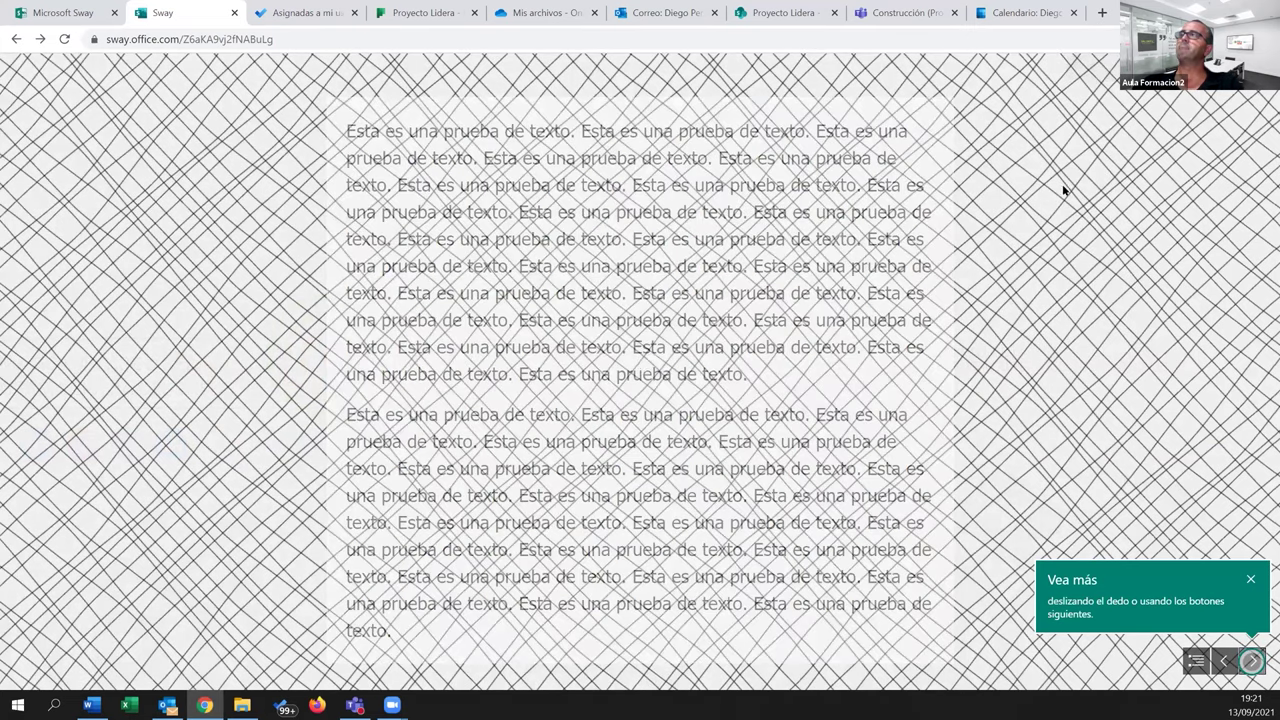
{"action": "scroll", "coordinate": [1034, 193], "scroll_direction": "down", "scroll_amount": 2}
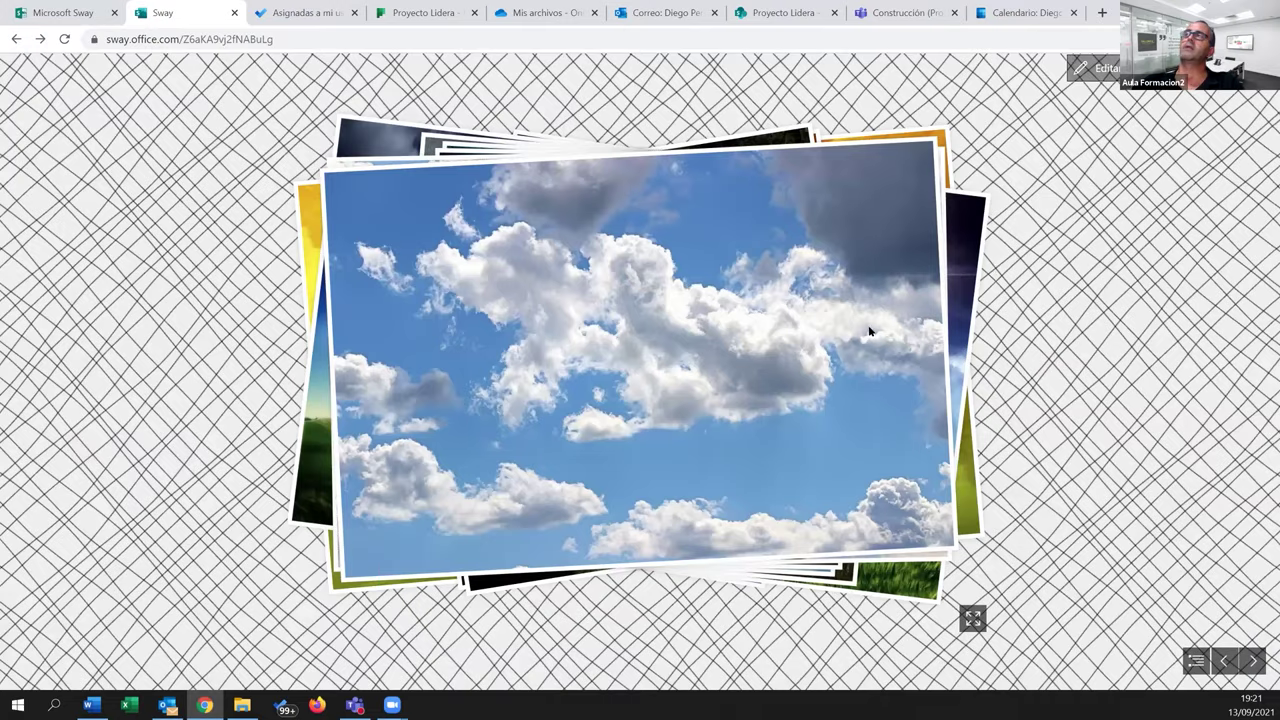
{"action": "key", "text": "Escape"}
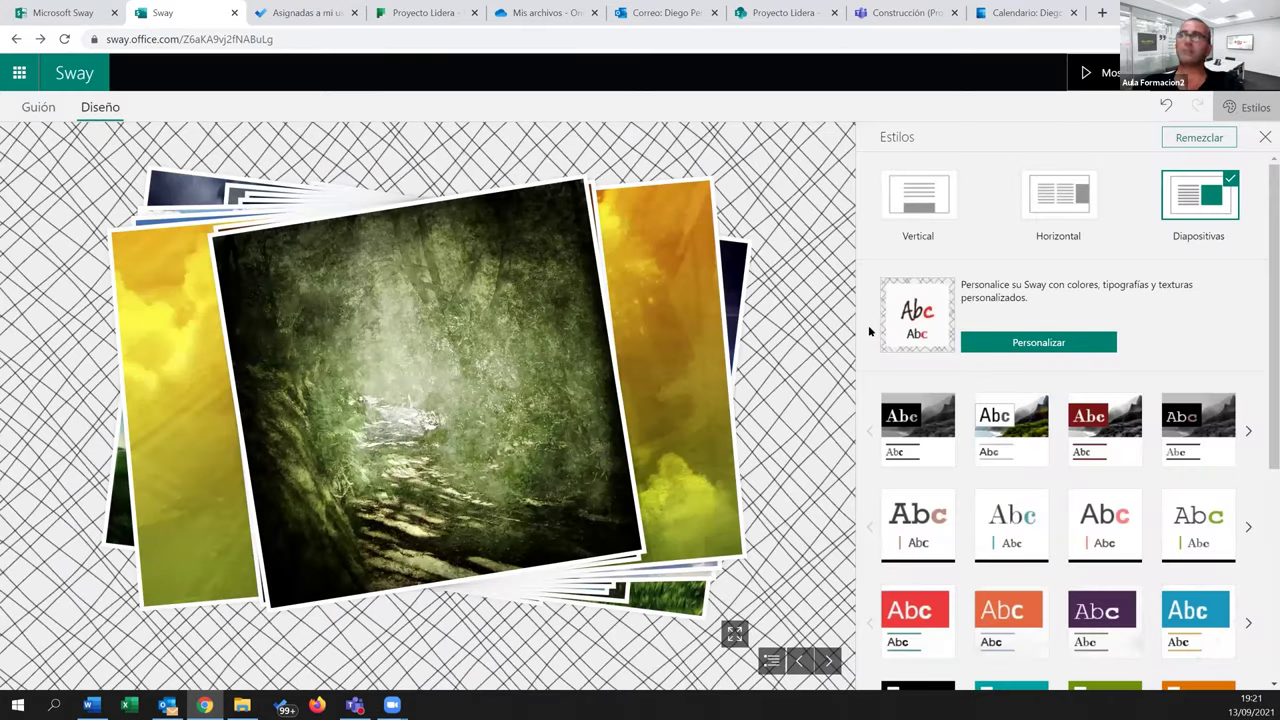
Allow anyone with the link to view the Sway and copy its share link
{"action": "left_click", "coordinate": [1195, 72]}
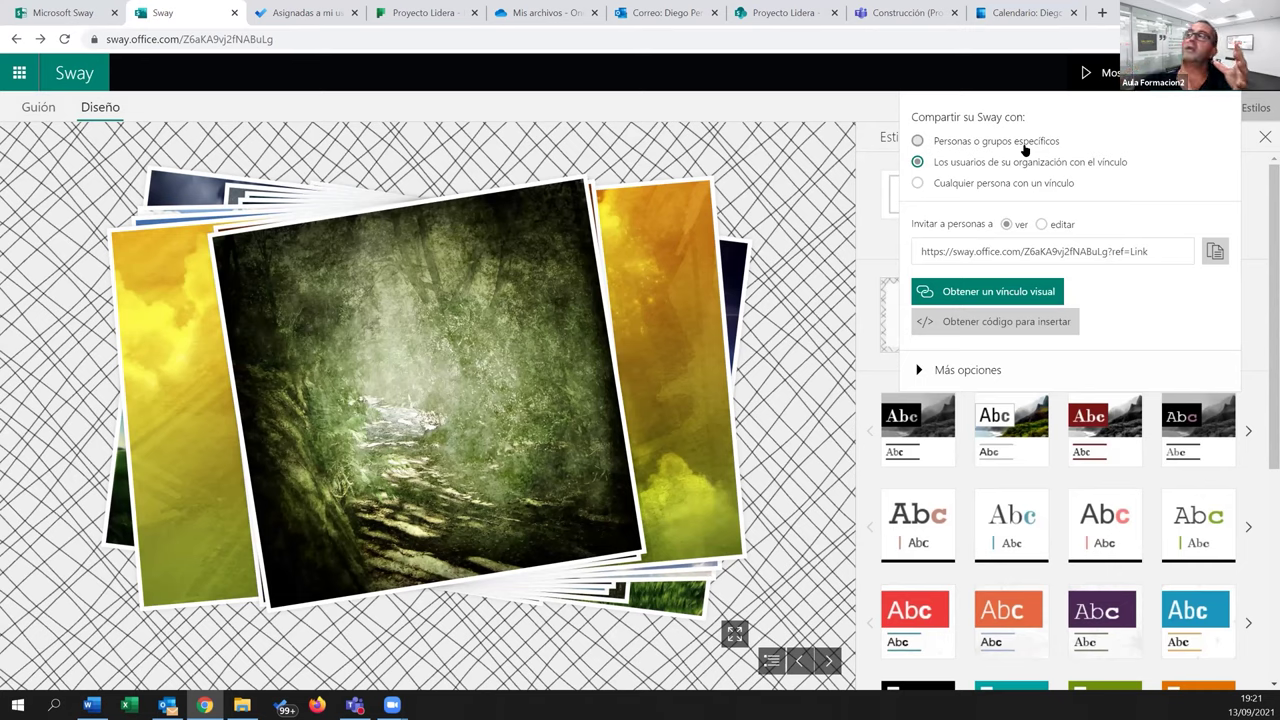
{"action": "left_click", "coordinate": [1022, 183]}
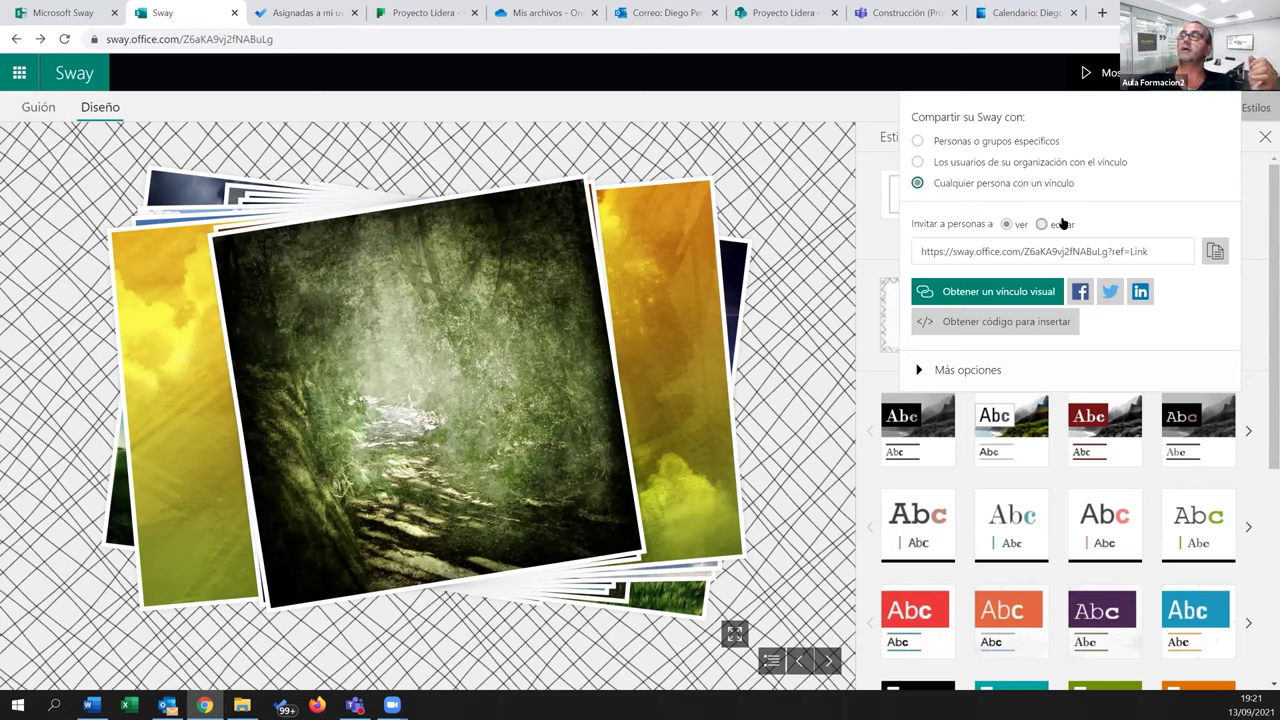
{"action": "left_click", "coordinate": [1218, 255]}
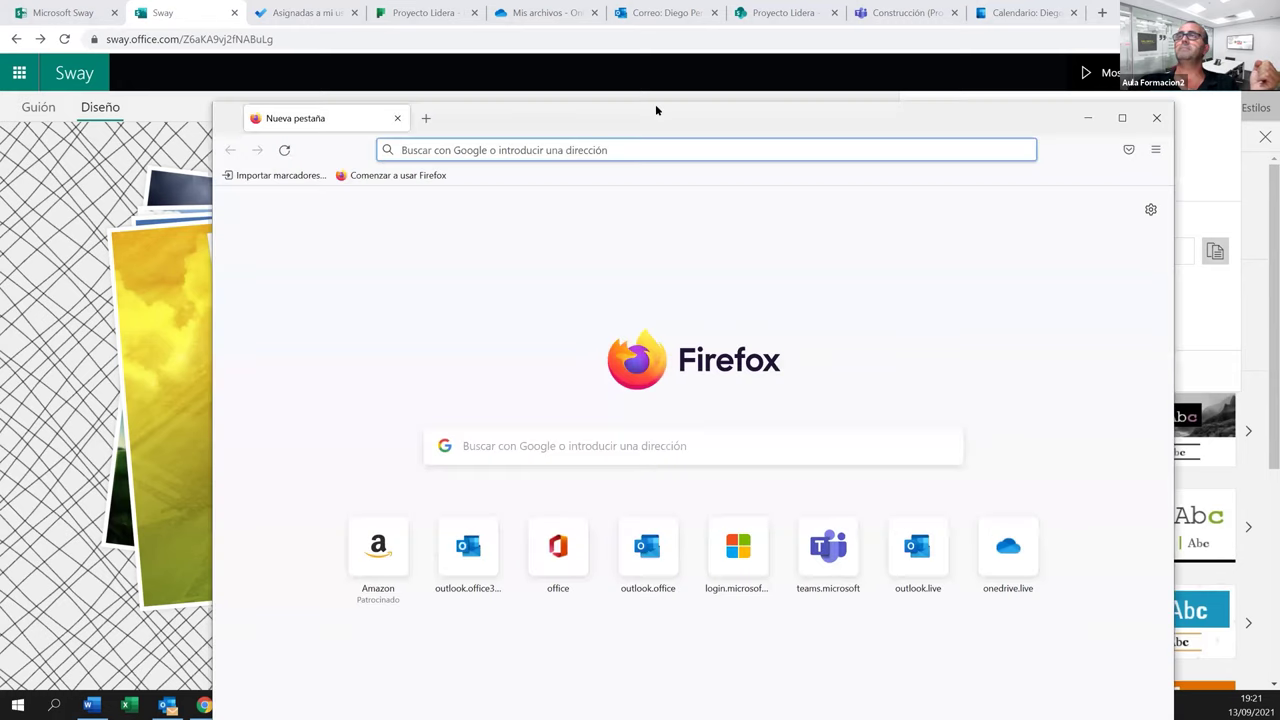
Open the copied share link in a maximized Firefox window
{"action": "double_click", "coordinate": [655, 104]}
{"action": "key", "text": "Return"}
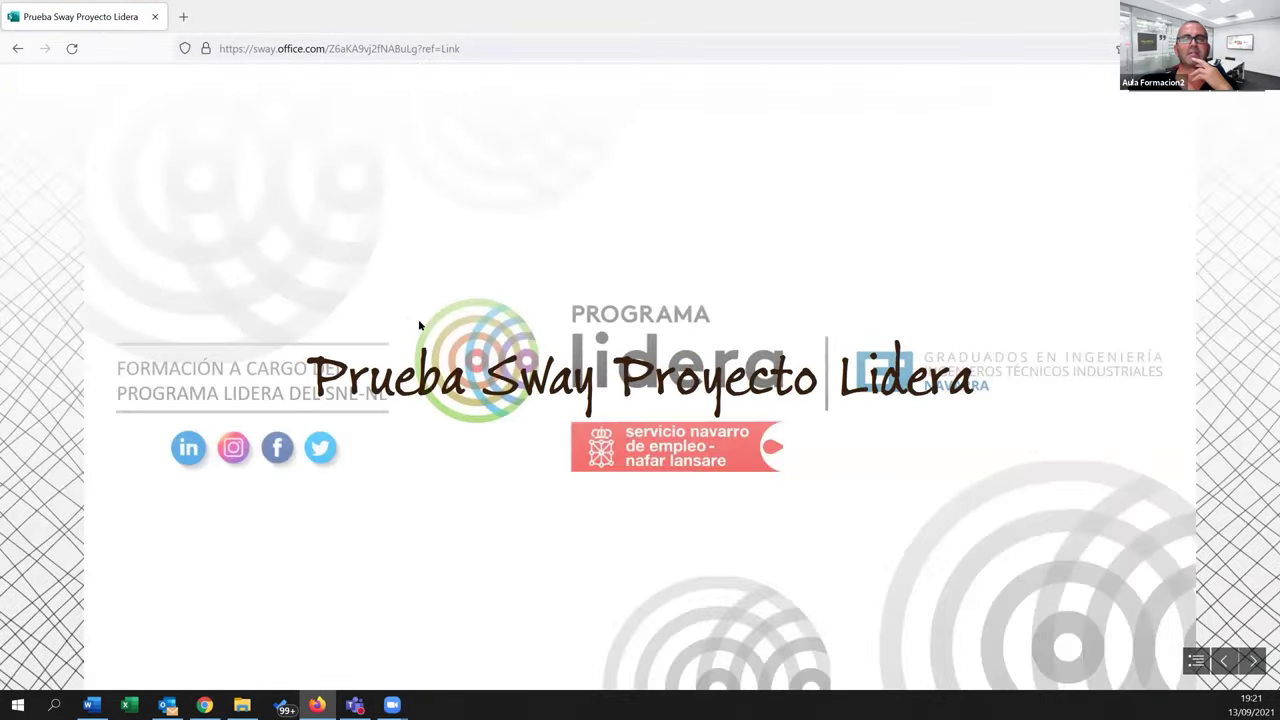
Advance one slide in the shared Sway, then return to the Chrome editor
{"action": "left_click", "coordinate": [1255, 662]}
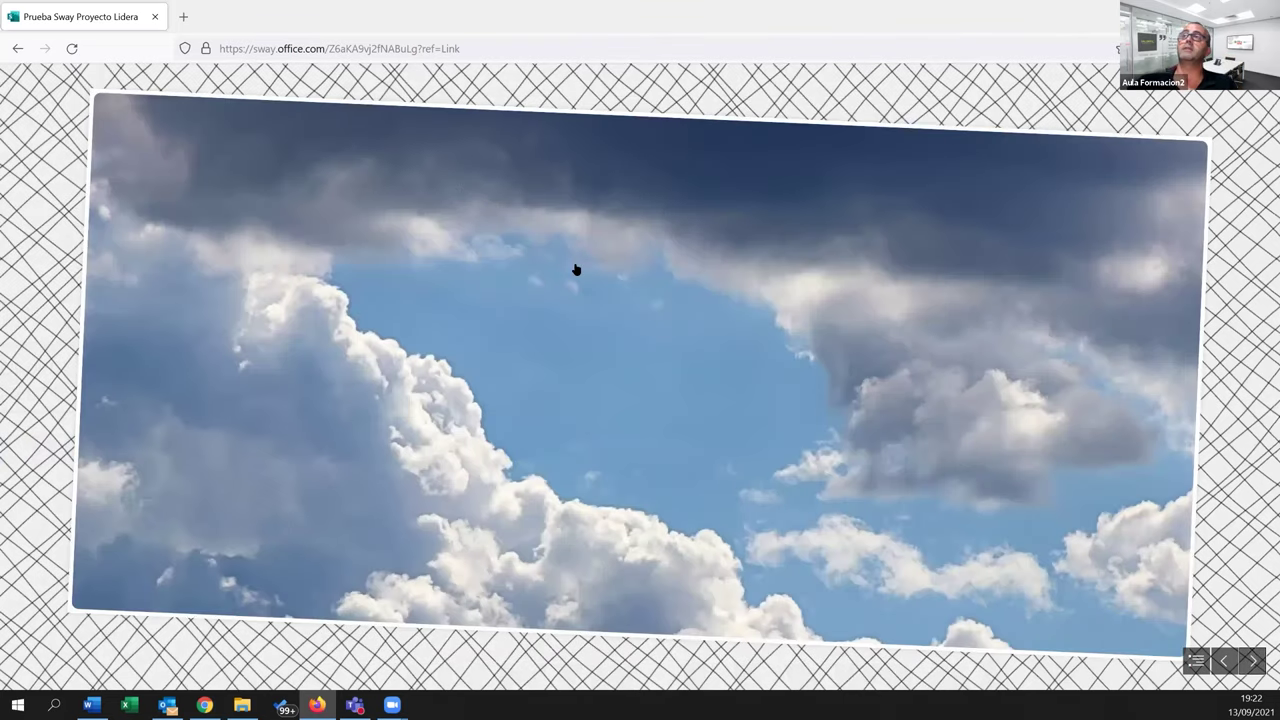
{"action": "key", "text": "alt+Tab"}
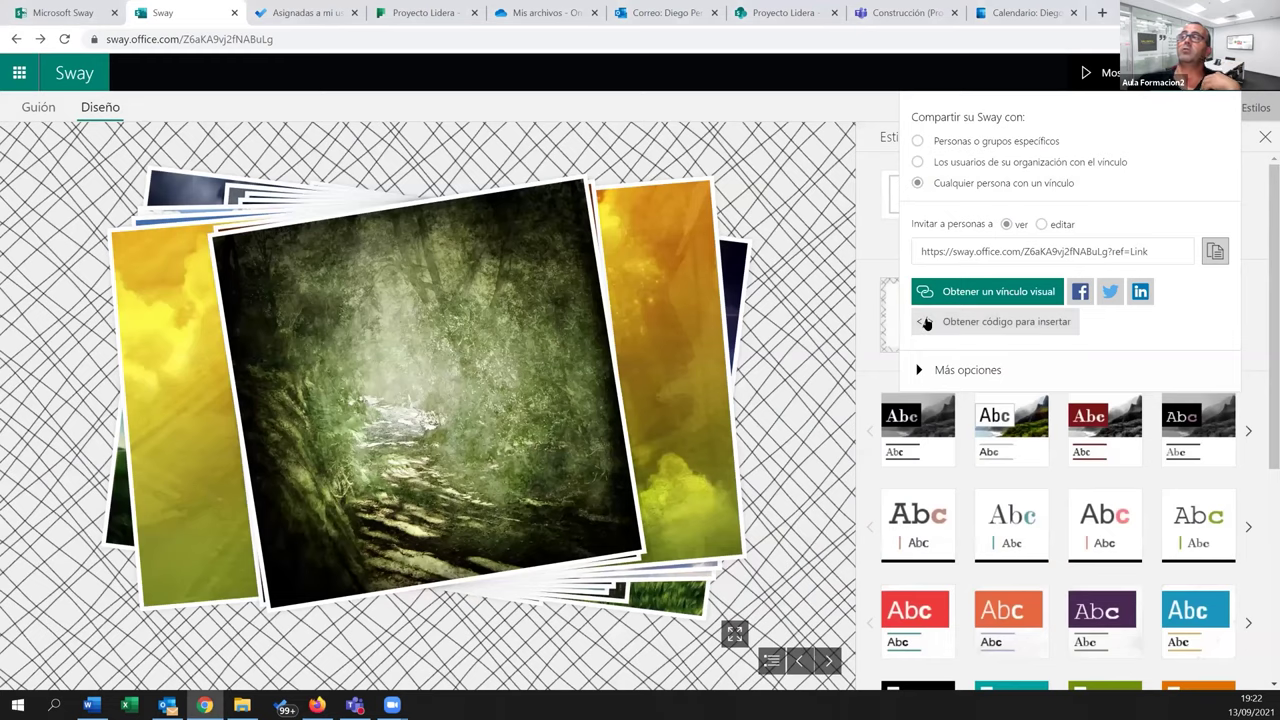
Set the layout back to Vertical and reload the shared Sway in Firefox
{"action": "left_click", "coordinate": [1256, 165]}
{"action": "left_click", "coordinate": [919, 205]}
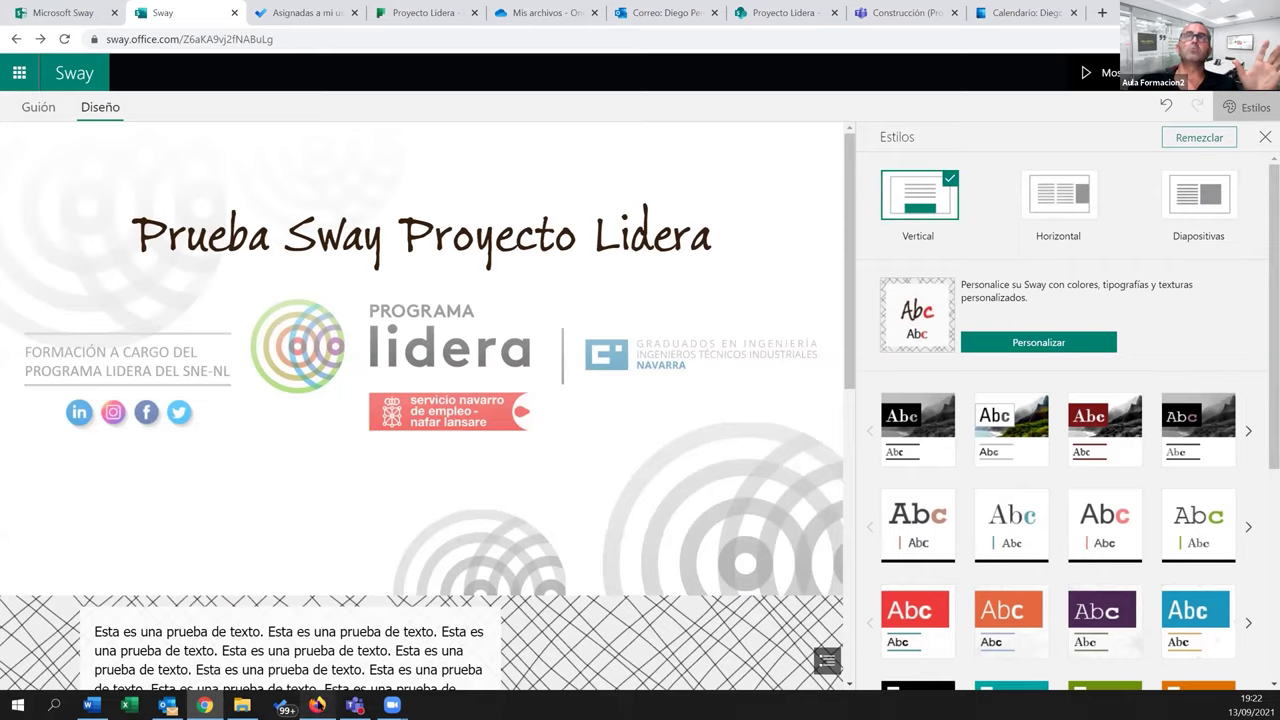
{"action": "left_click", "coordinate": [316, 705]}
{"action": "left_click", "coordinate": [72, 48]}
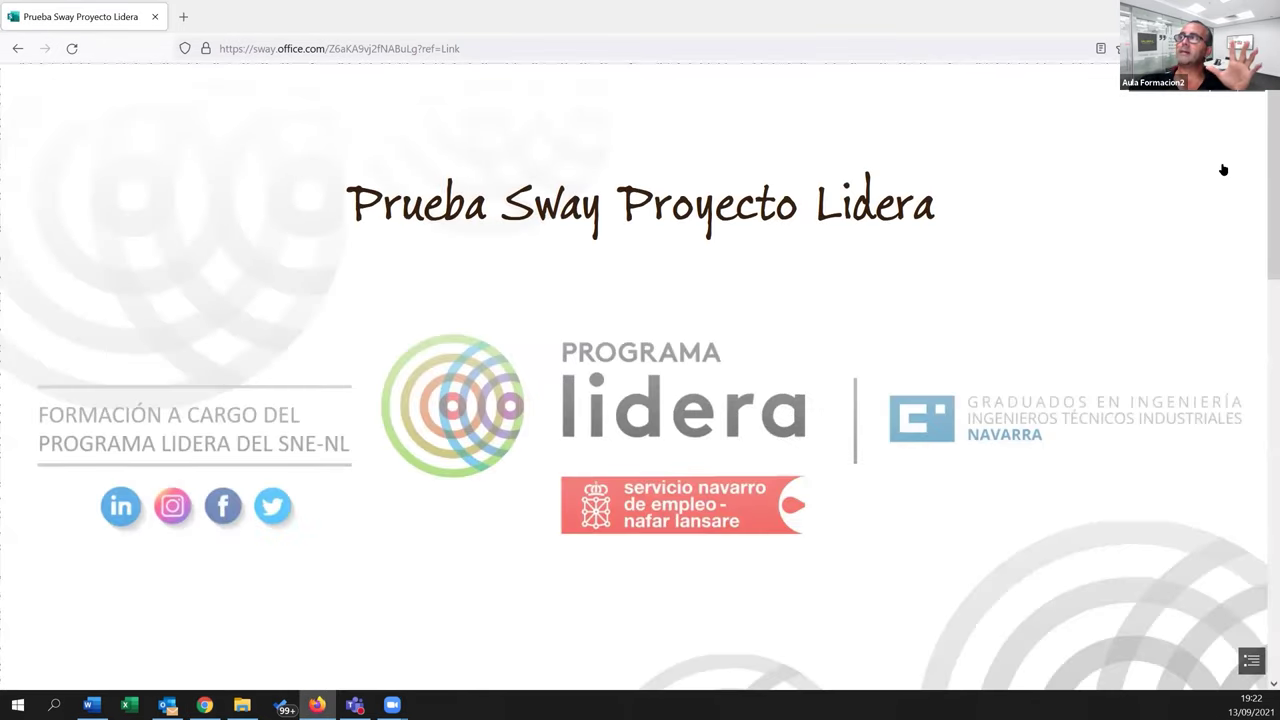
Scroll the vertical Sway down to its photos, dismiss the photo-stack tip, and return to the editor
{"action": "scroll", "coordinate": [1265, 176], "scroll_direction": "down", "scroll_amount": 1}
{"action": "scroll", "coordinate": [1265, 176], "scroll_direction": "down", "scroll_amount": 6}
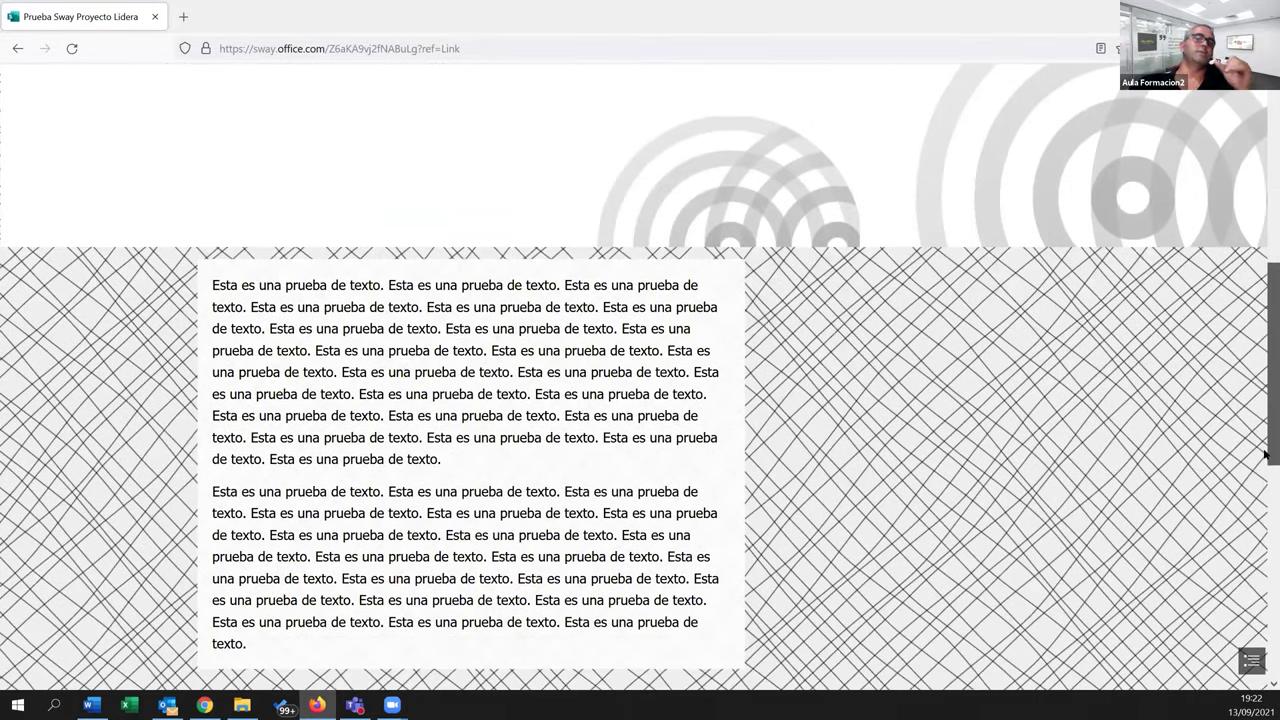
{"action": "scroll", "coordinate": [1265, 455], "scroll_direction": "down", "scroll_amount": 2}
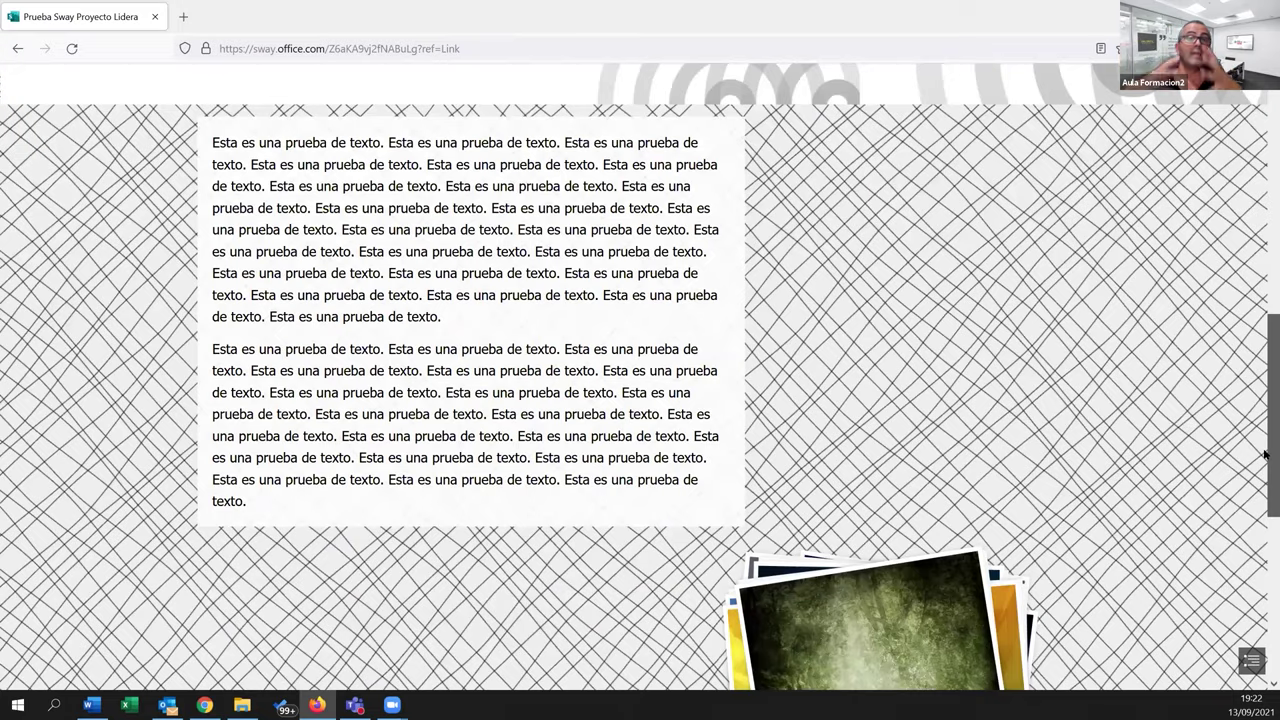
{"action": "scroll", "coordinate": [1265, 455], "scroll_direction": "down", "scroll_amount": 4}
{"action": "scroll", "coordinate": [1265, 455], "scroll_direction": "down", "scroll_amount": 1}
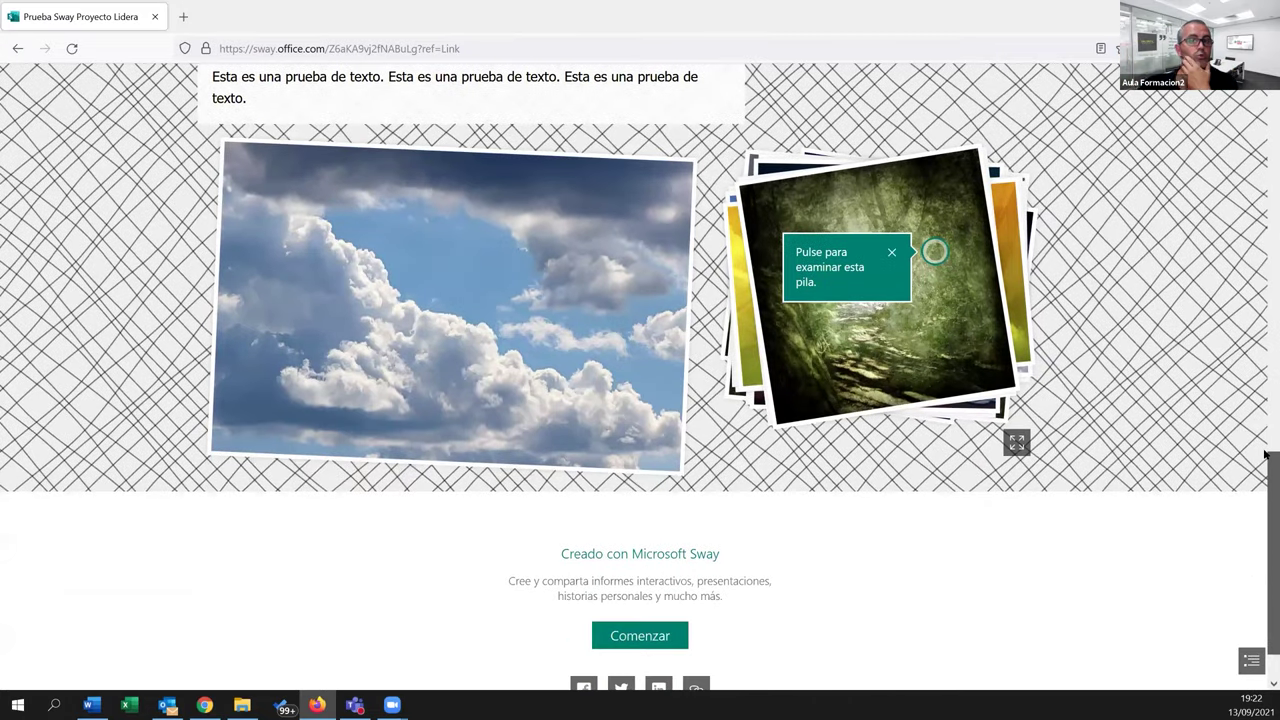
{"action": "scroll", "coordinate": [1265, 455], "scroll_direction": "up", "scroll_amount": 2}
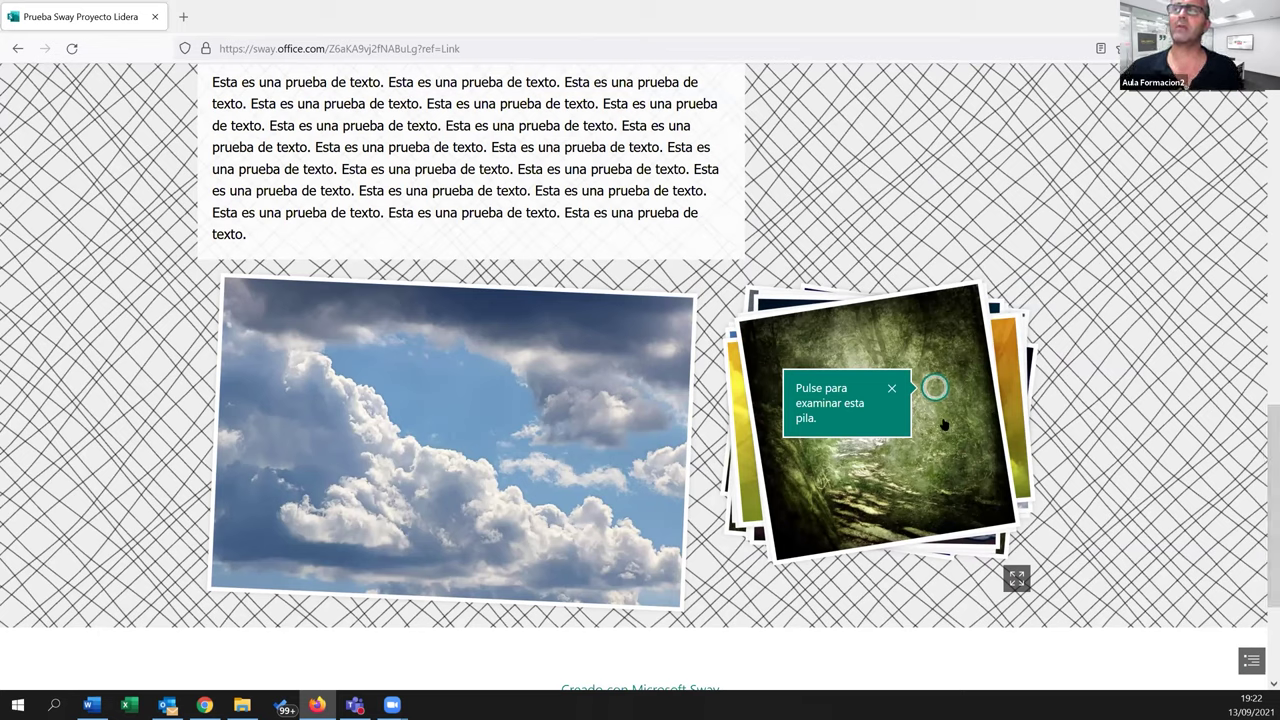
{"action": "left_click", "coordinate": [892, 390]}
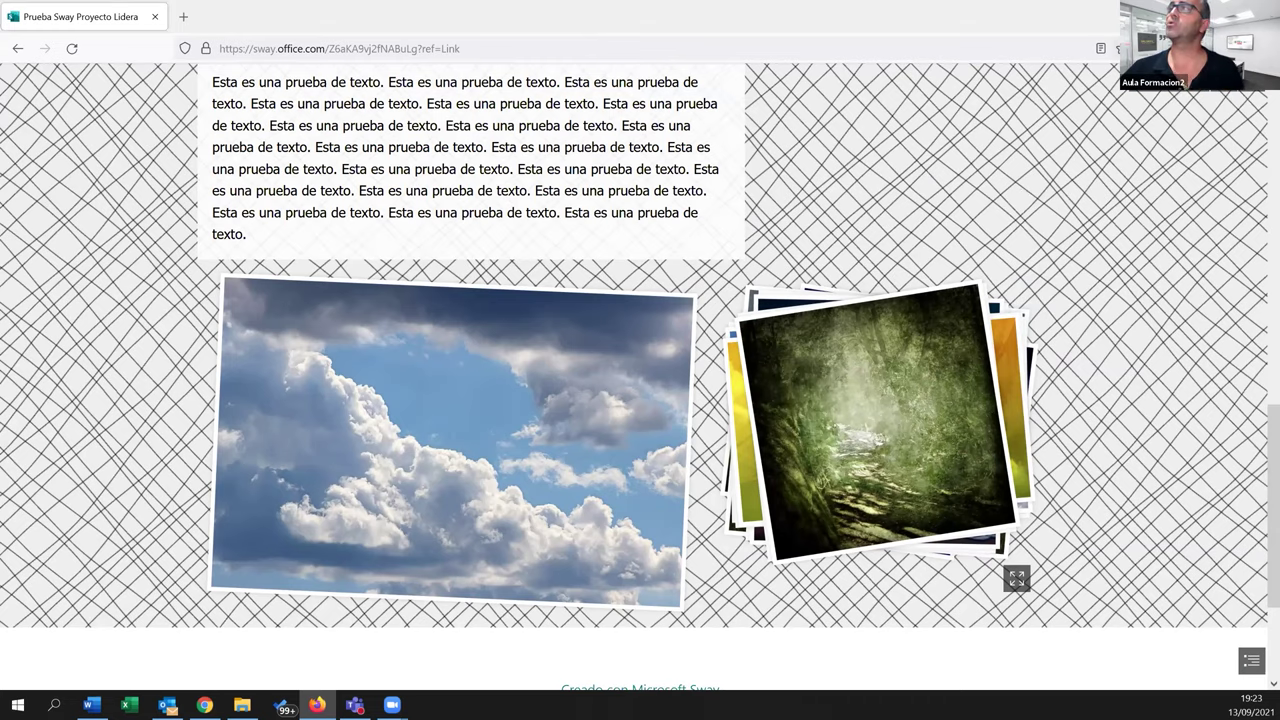
{"action": "key", "text": "alt+Tab"}
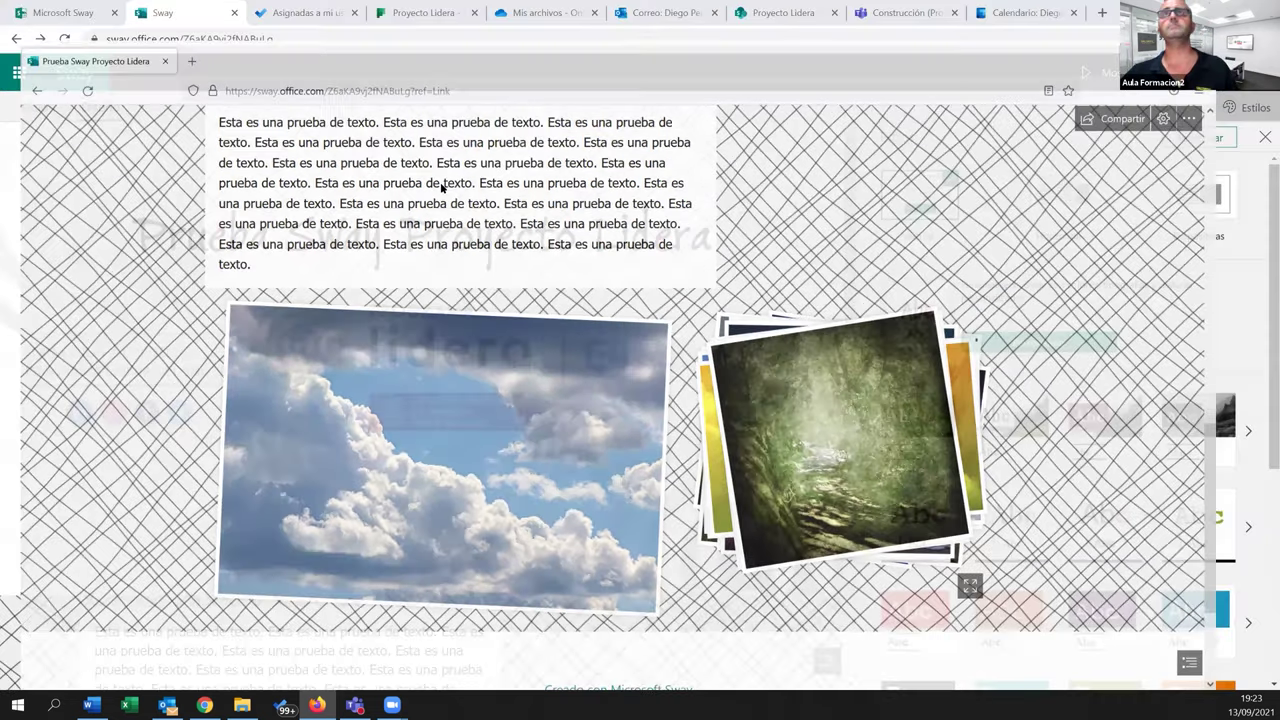
Copy the published Sway's web address, then go to the Construcción channel in Teams
{"action": "left_click", "coordinate": [55, 14]}
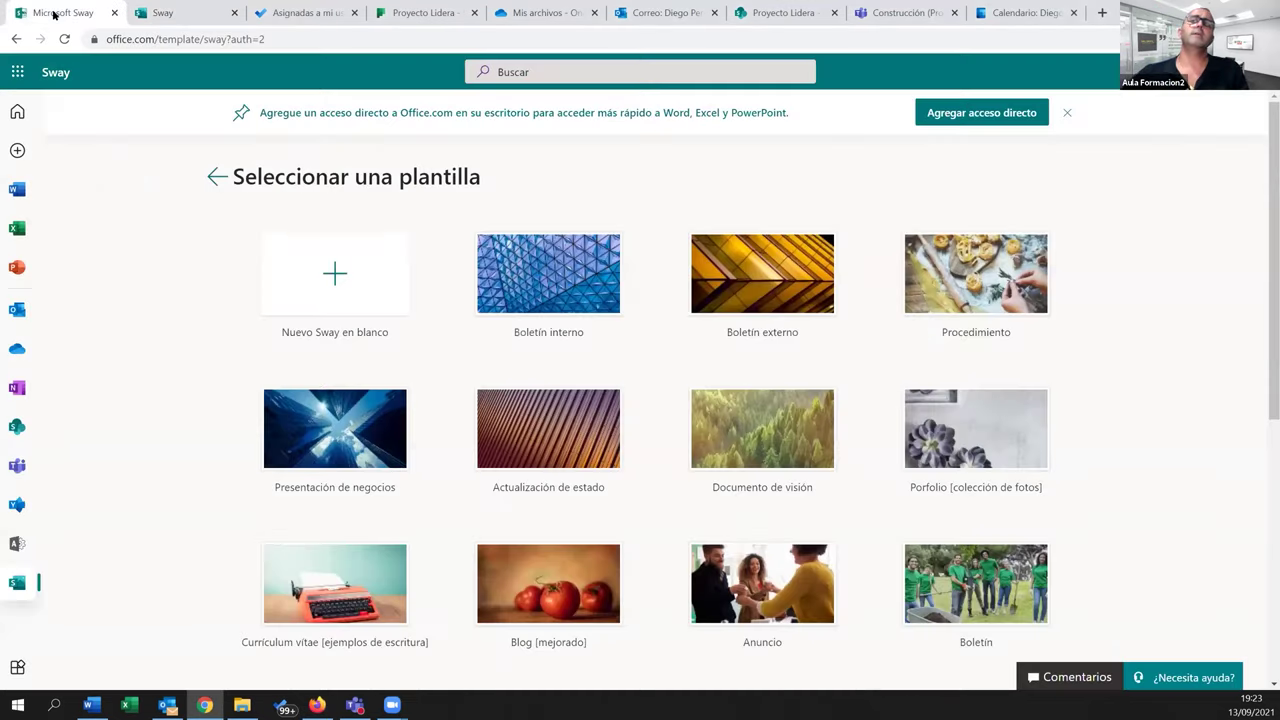
{"action": "left_click", "coordinate": [218, 178]}
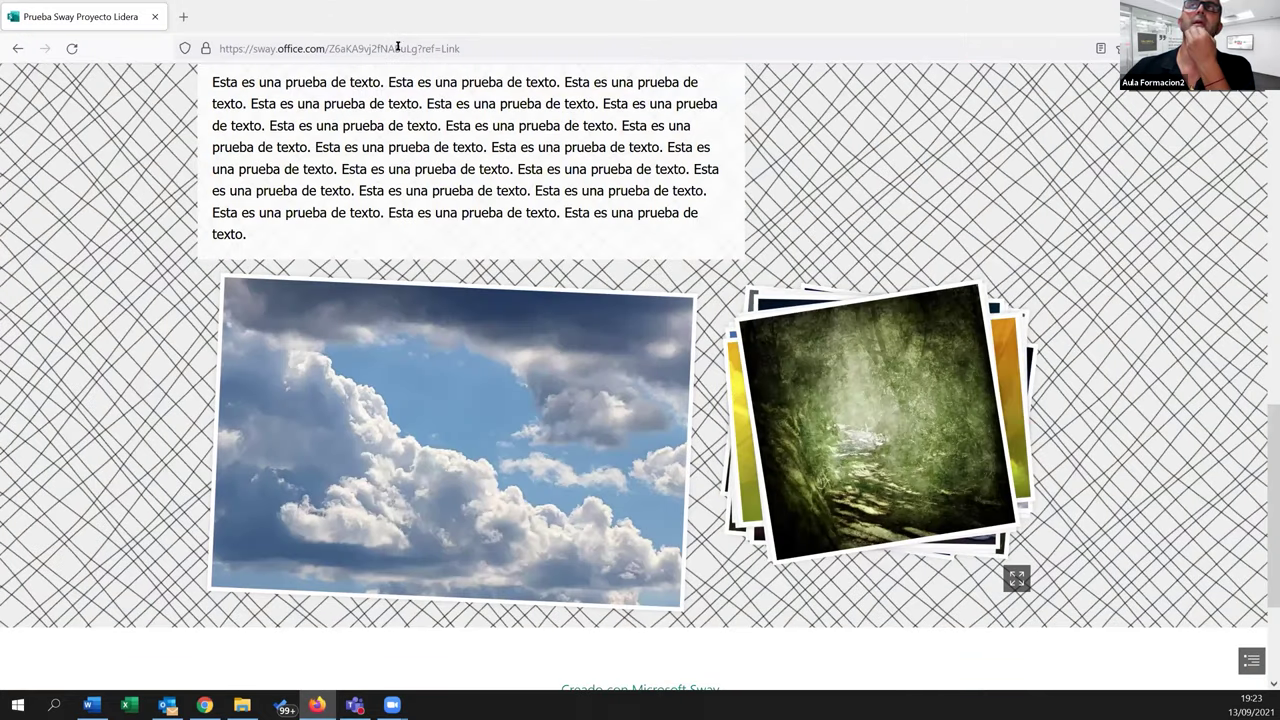
{"action": "left_click", "coordinate": [457, 47]}
{"action": "key", "text": "ctrl+c"}
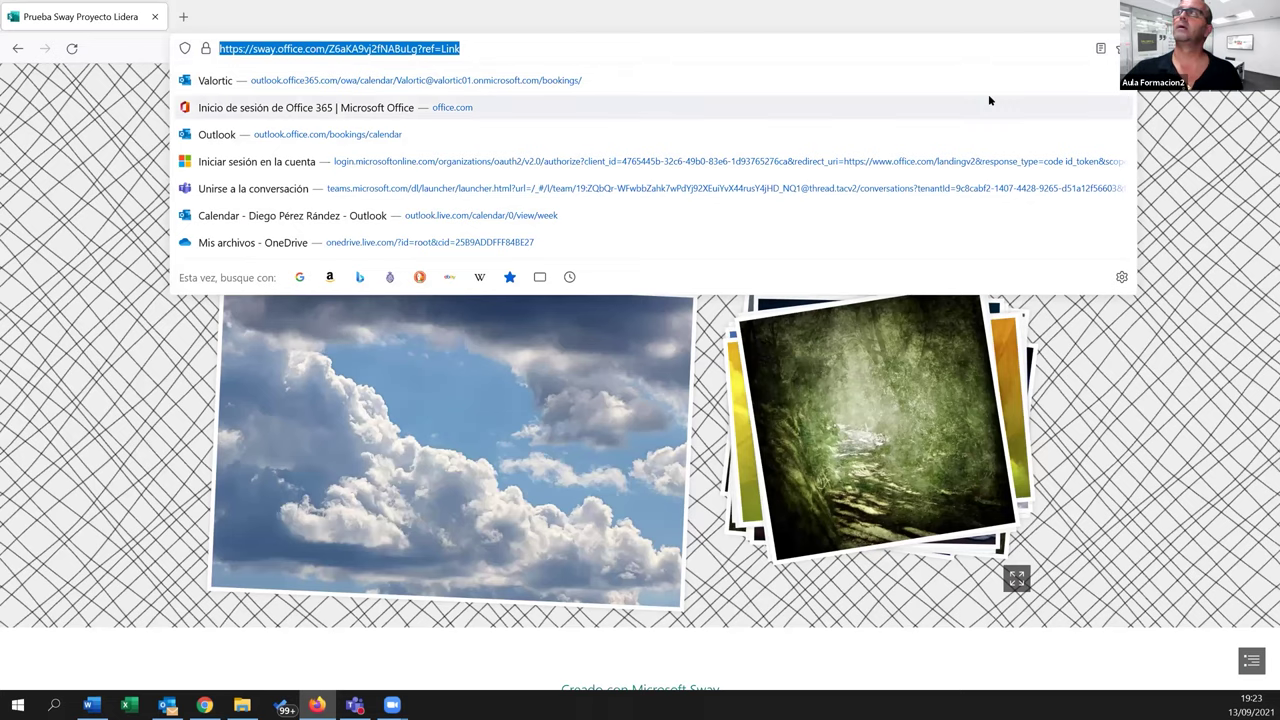
{"action": "key", "text": "Escape"}
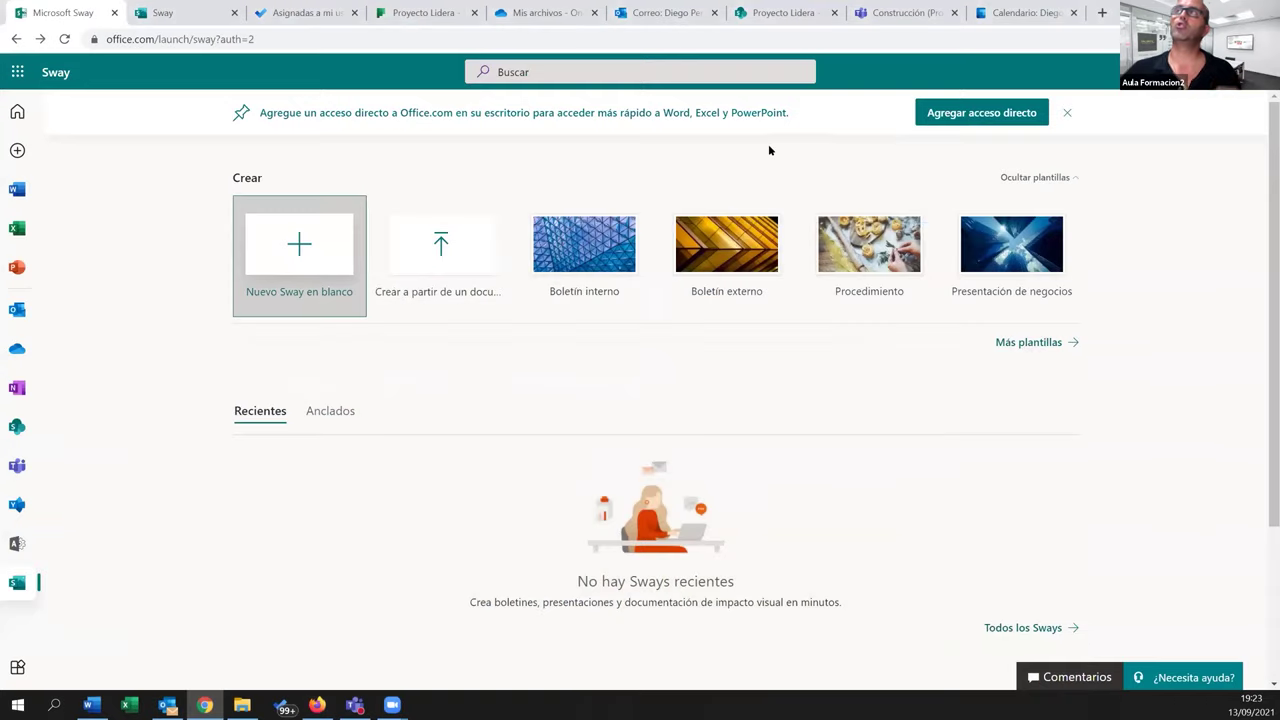
{"action": "left_click", "coordinate": [886, 13]}
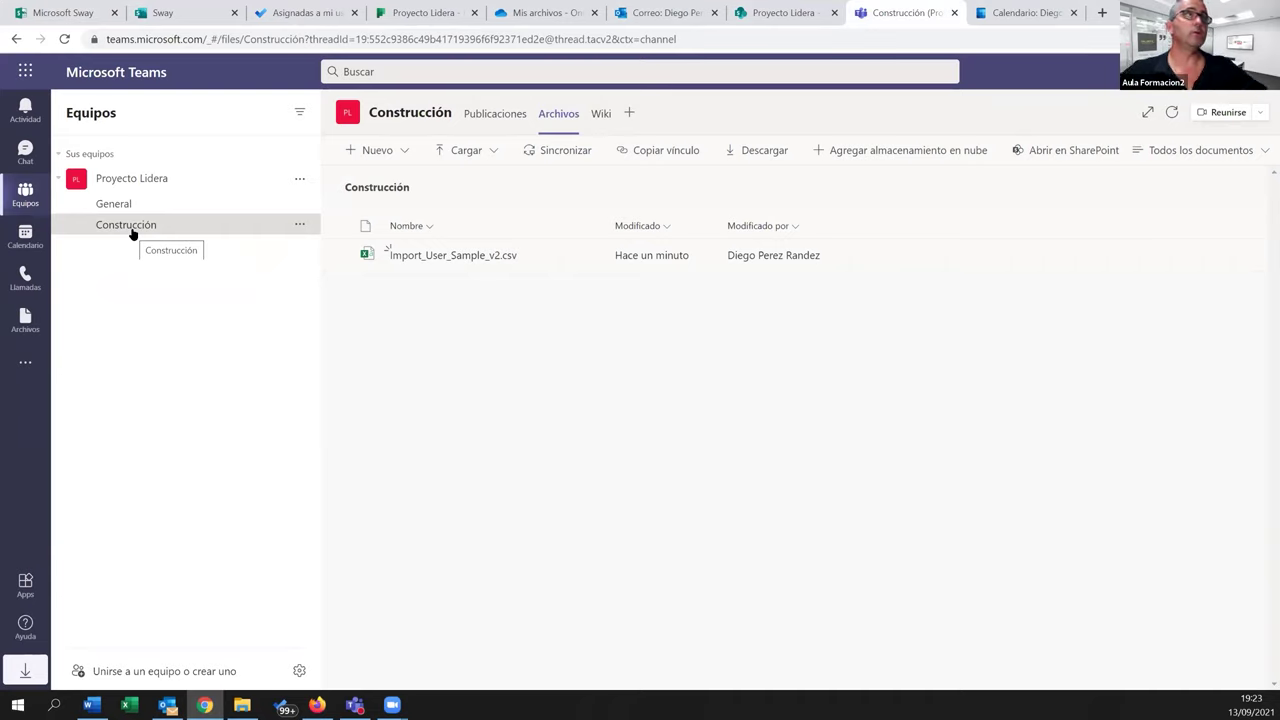
Add a Sitio web tab named 'Presentacion' using the pasted Sway URL and save it
{"action": "left_click", "coordinate": [629, 114]}
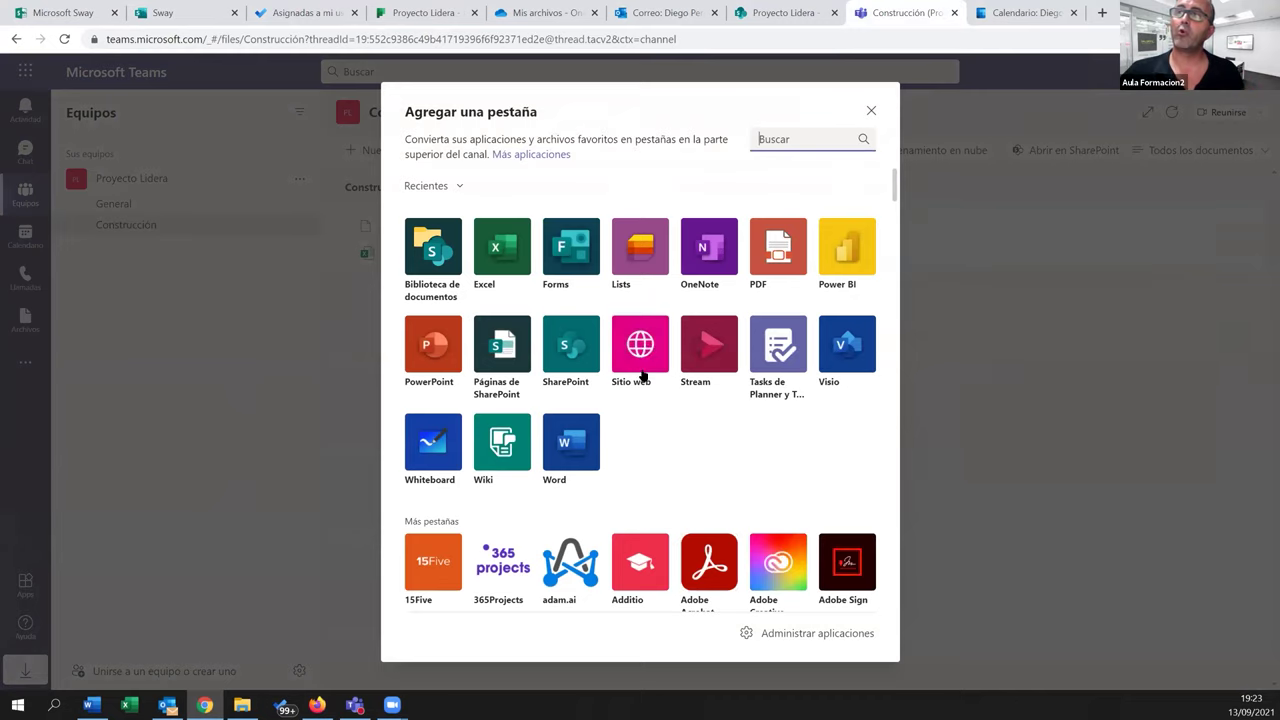
{"action": "left_click", "coordinate": [640, 347]}
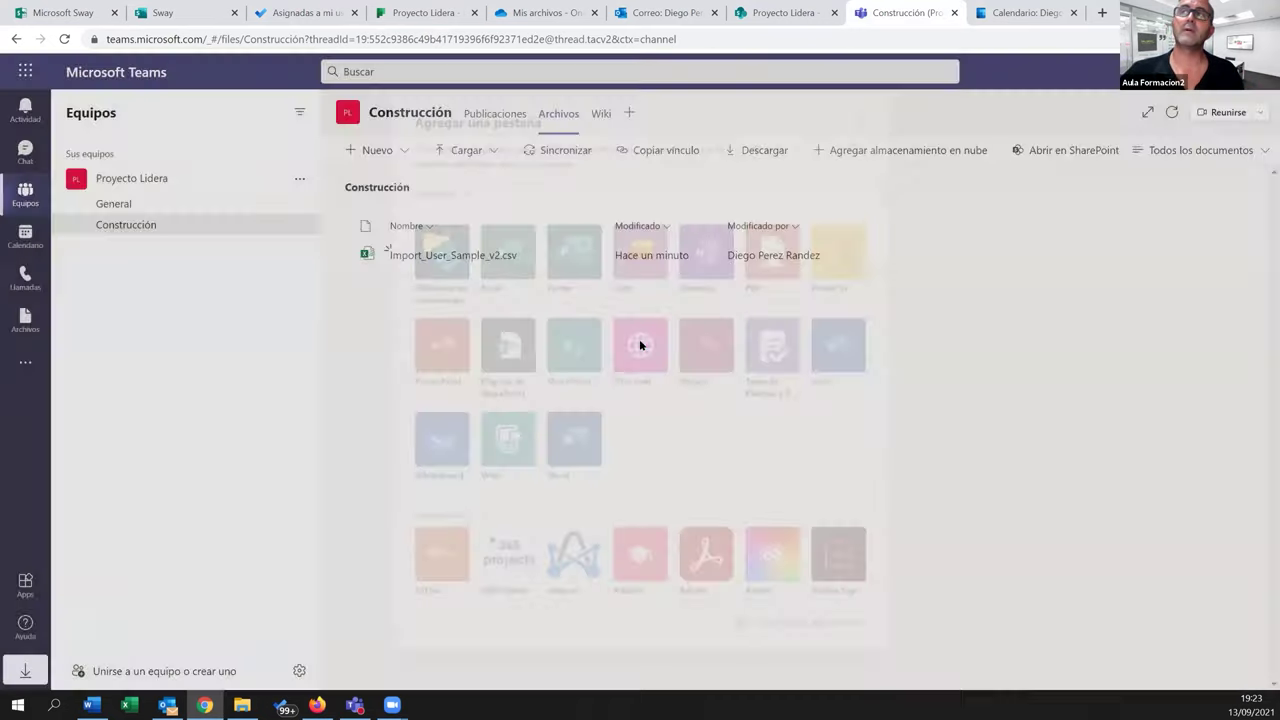
{"action": "type", "text": "Presentacio"}
{"action": "type", "text": "n"}
{"action": "key", "text": "Tab"}
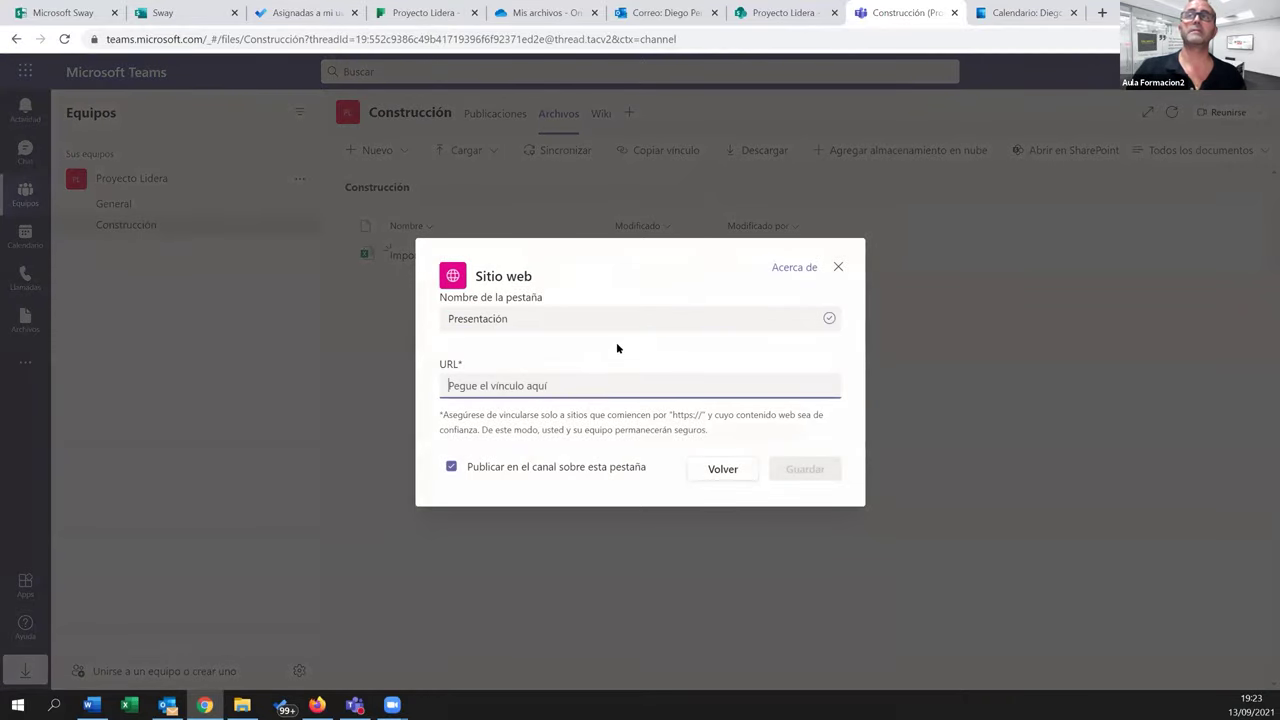
{"action": "key", "text": "ctrl+v"}
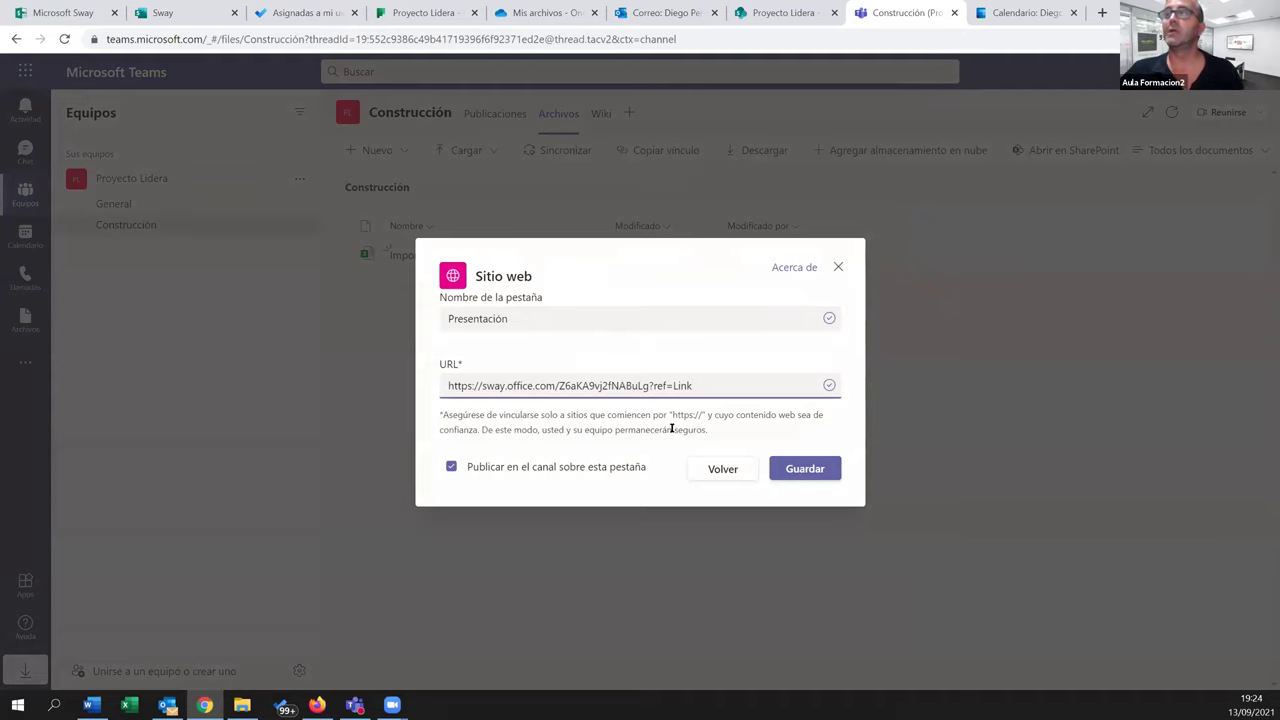
{"action": "left_click", "coordinate": [790, 476]}
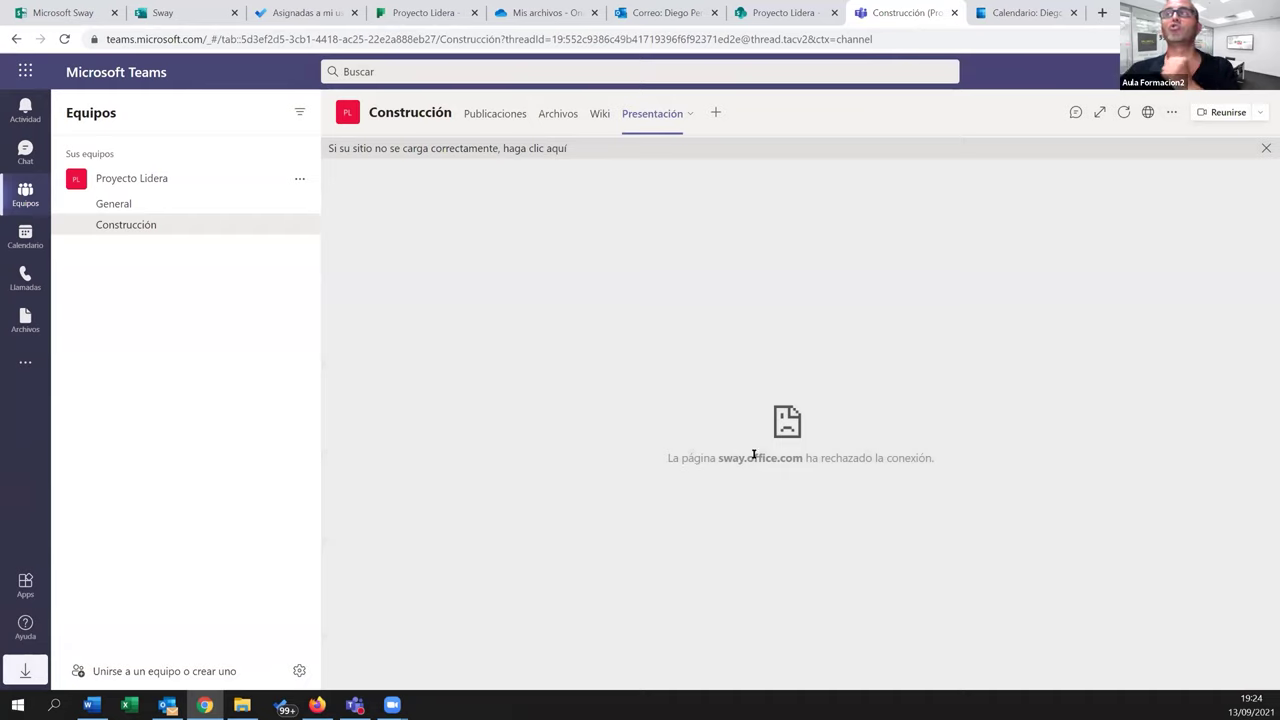
{"action": "left_click", "coordinate": [521, 152]}
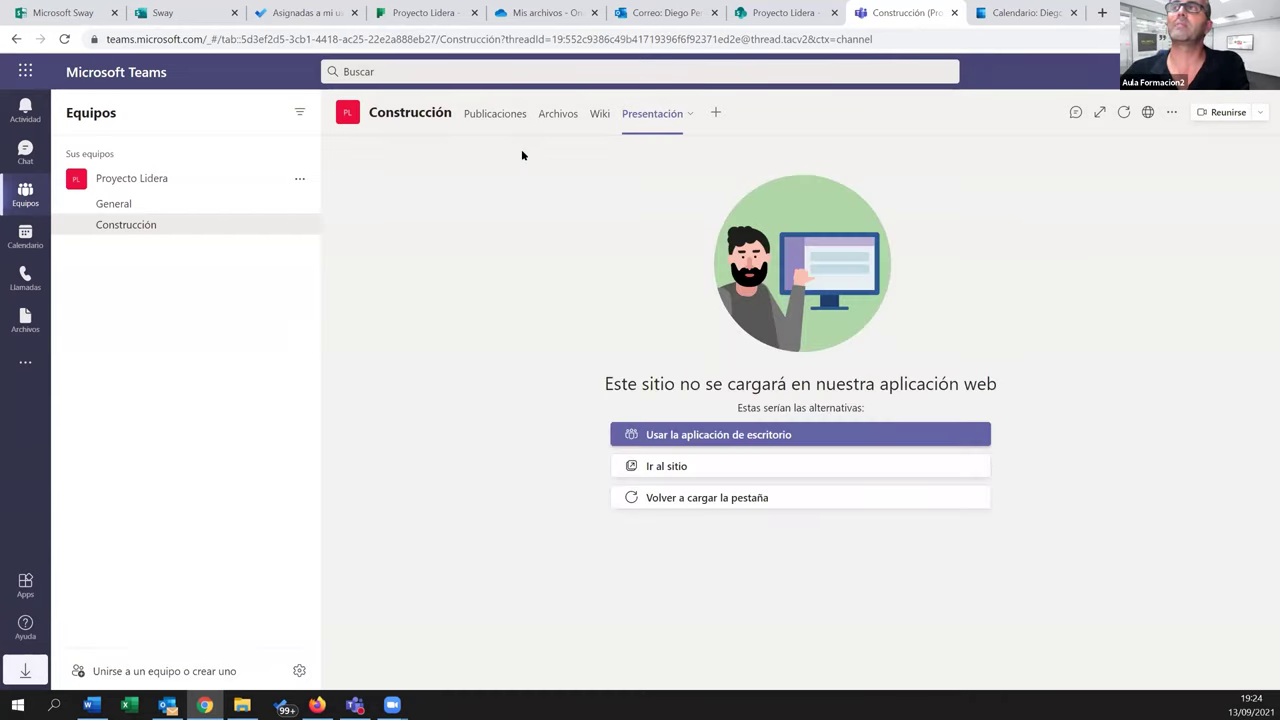
{"action": "left_click", "coordinate": [674, 467]}
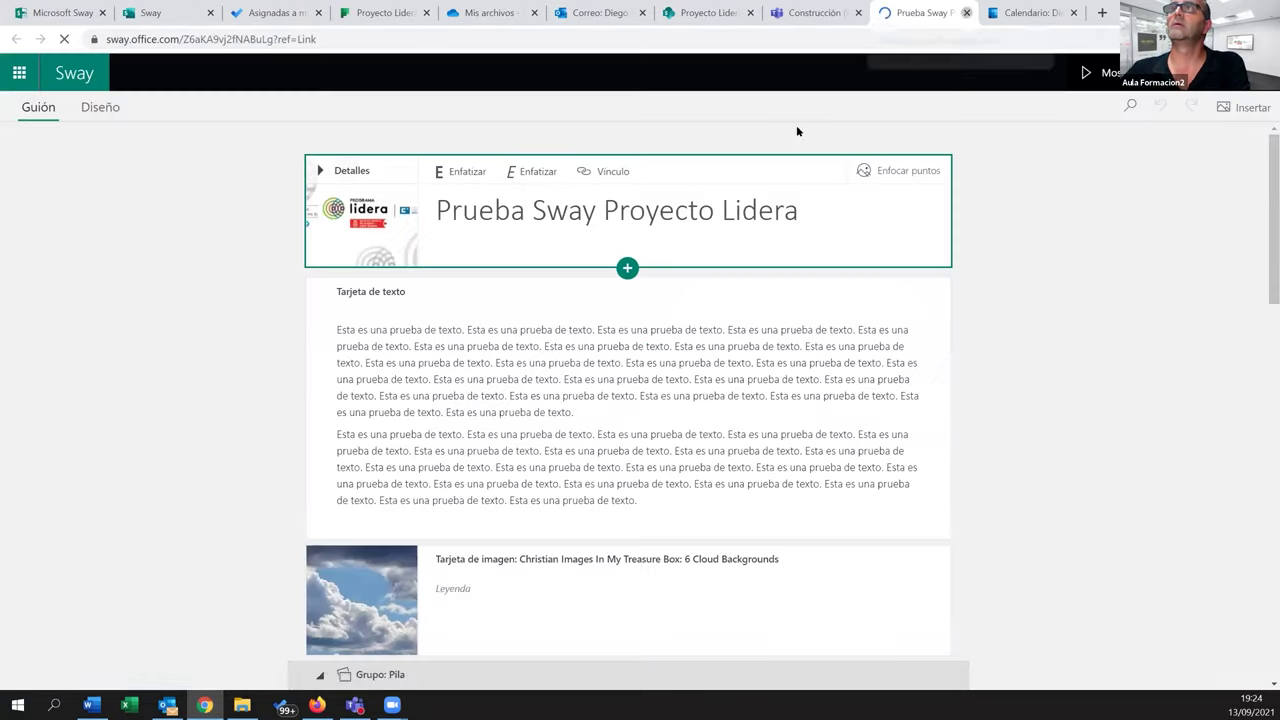
{"action": "left_click", "coordinate": [966, 13]}
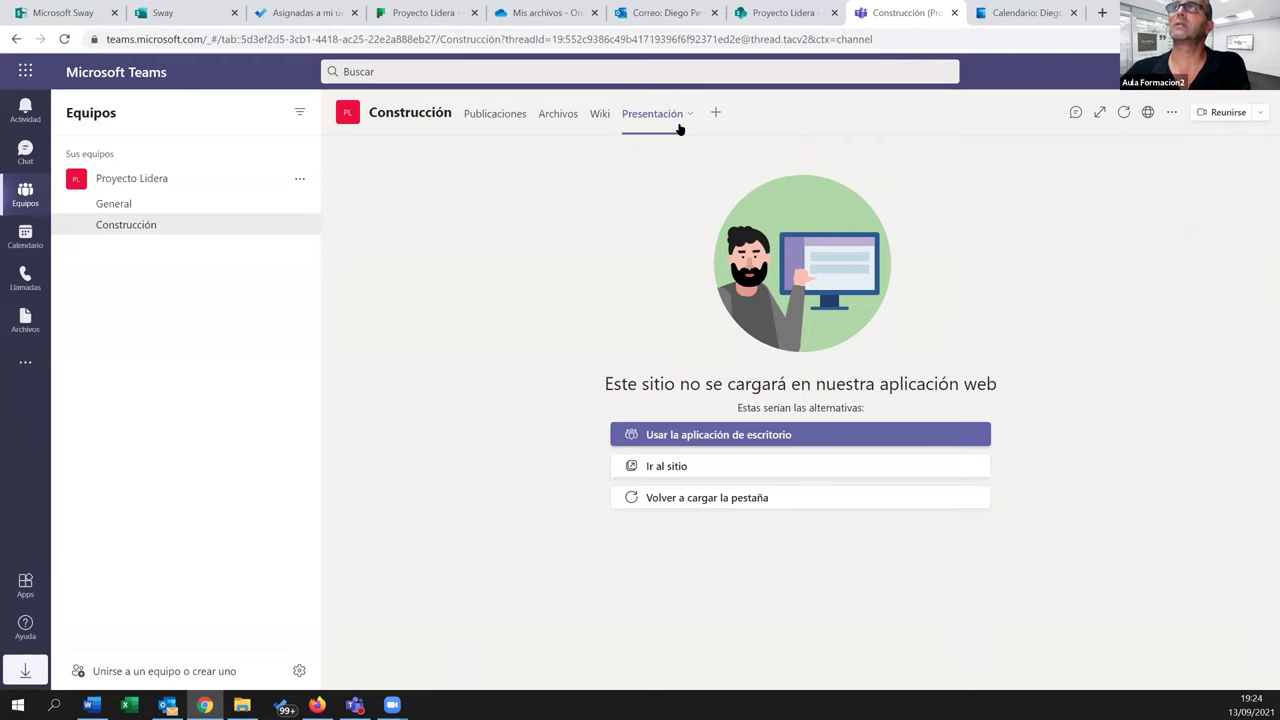
{"action": "left_click", "coordinate": [1122, 114]}
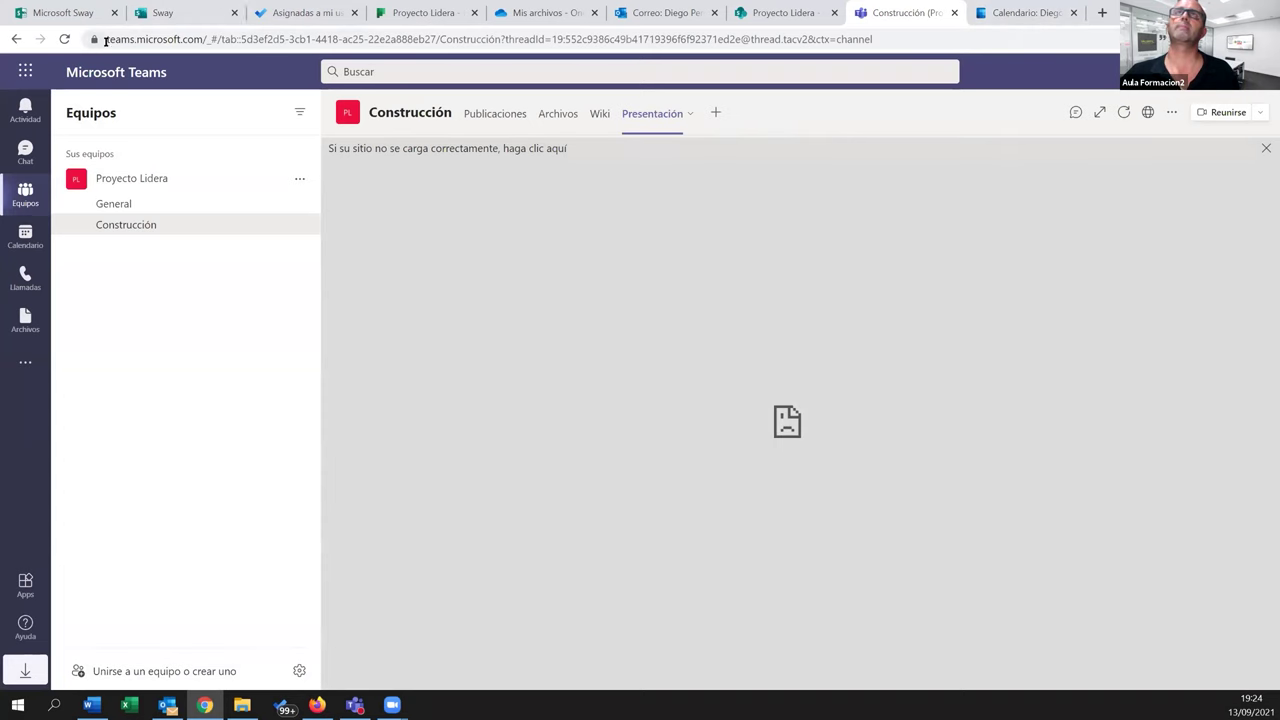
{"action": "left_click", "coordinate": [163, 12]}
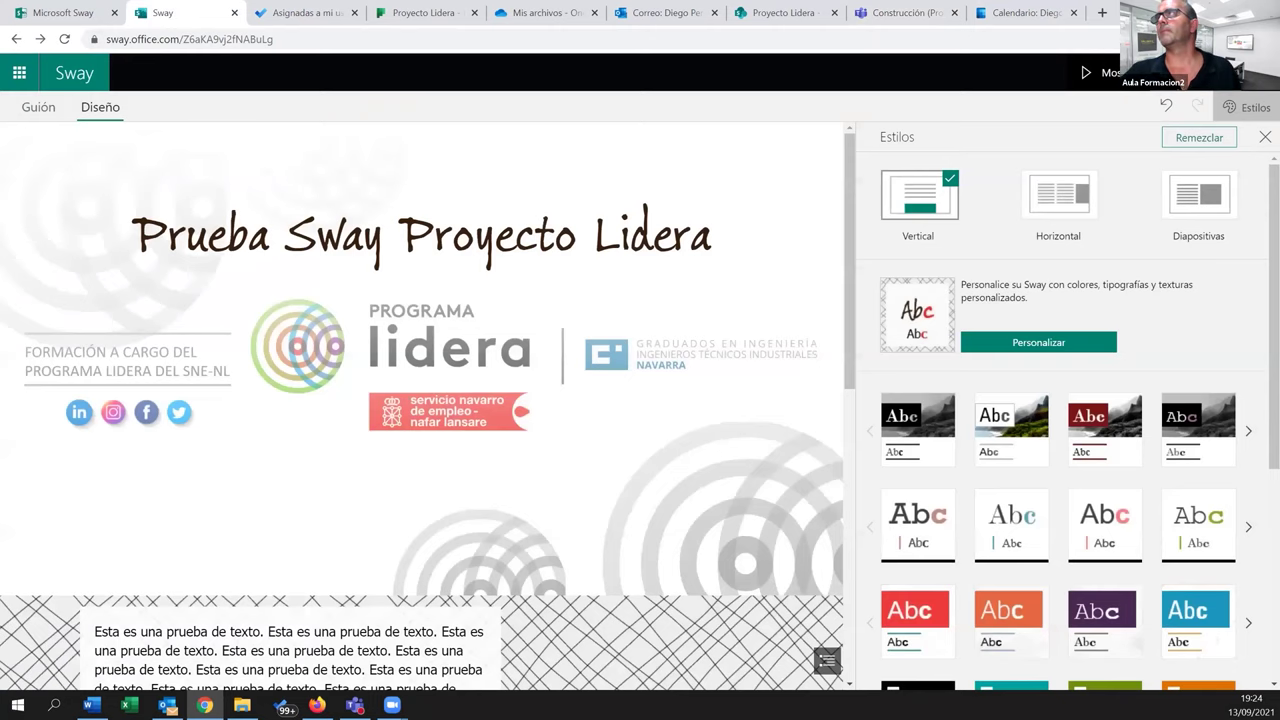
{"action": "left_click", "coordinate": [1180, 72]}
{"action": "left_click", "coordinate": [1213, 252]}
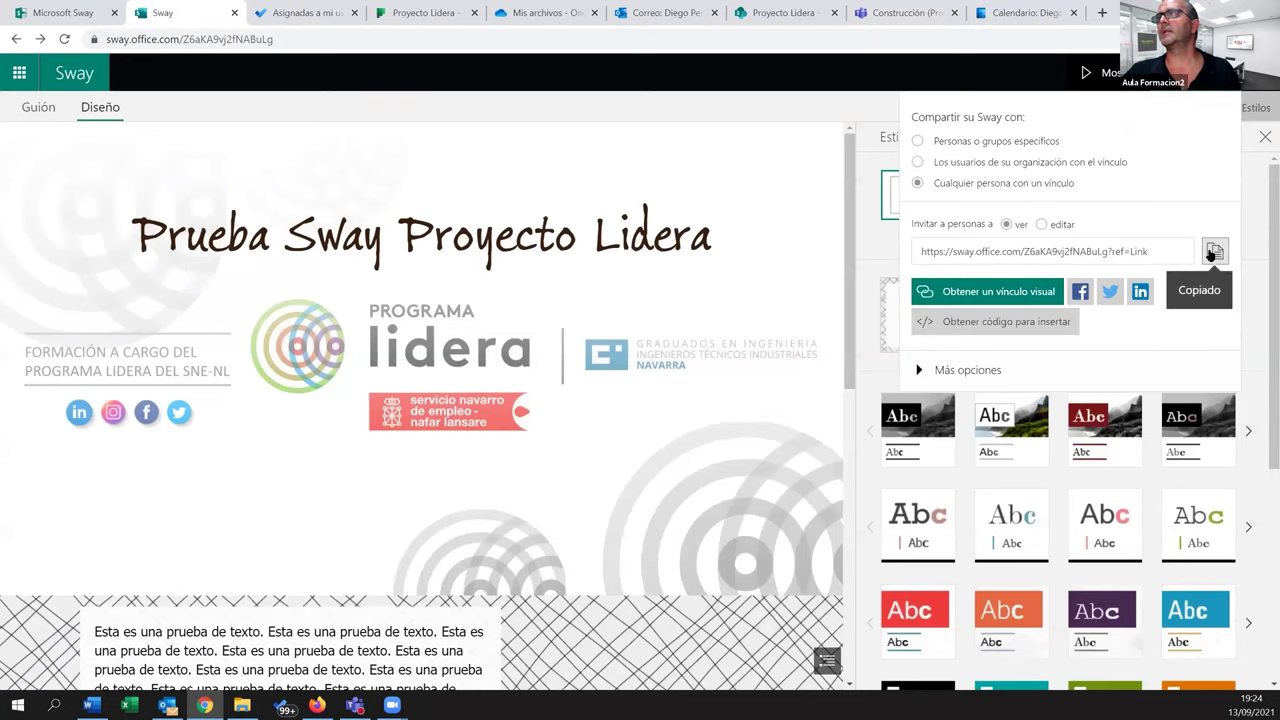
{"action": "left_click", "coordinate": [930, 13]}
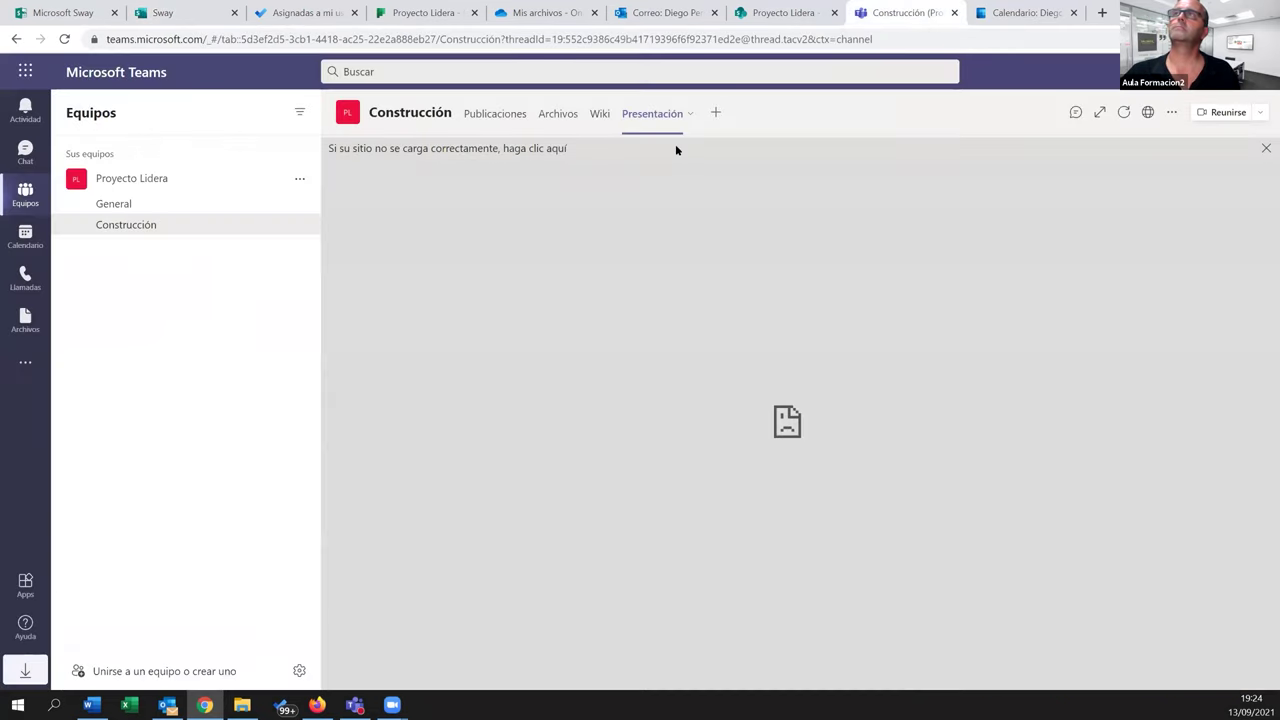
Remove the existing Presentación tab from the channel
{"action": "left_click", "coordinate": [690, 115]}
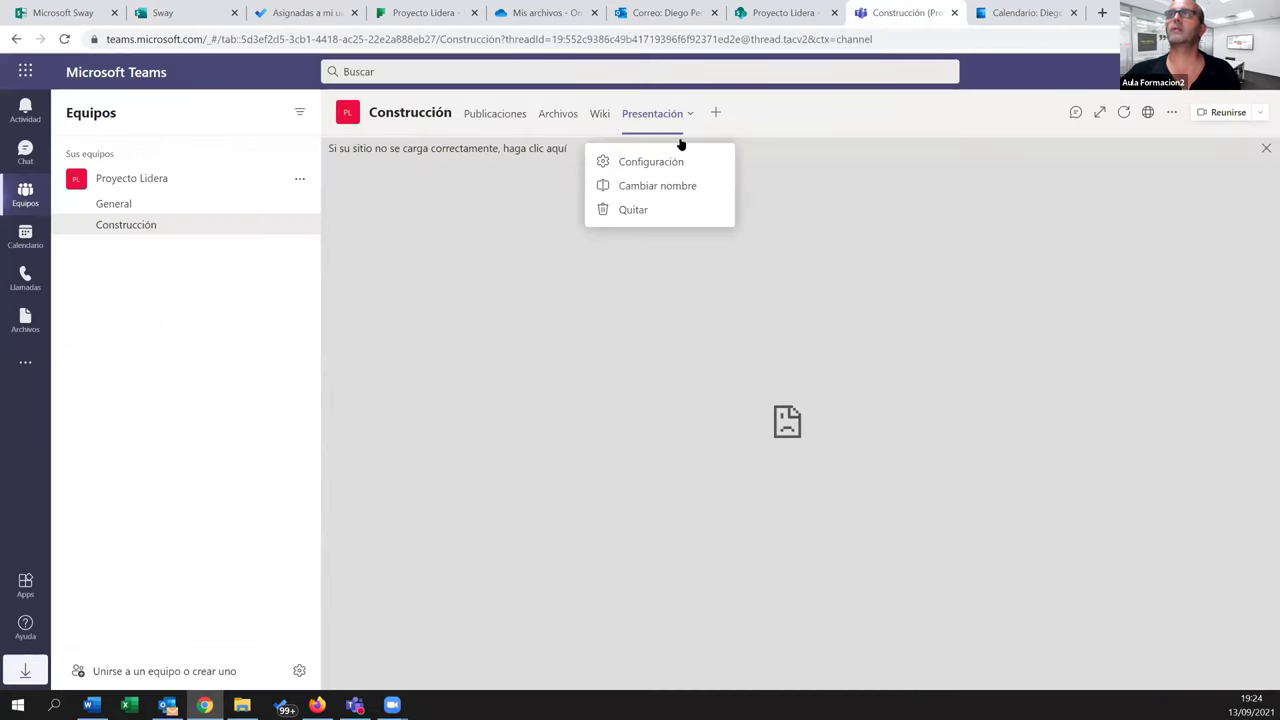
{"action": "left_click", "coordinate": [646, 211]}
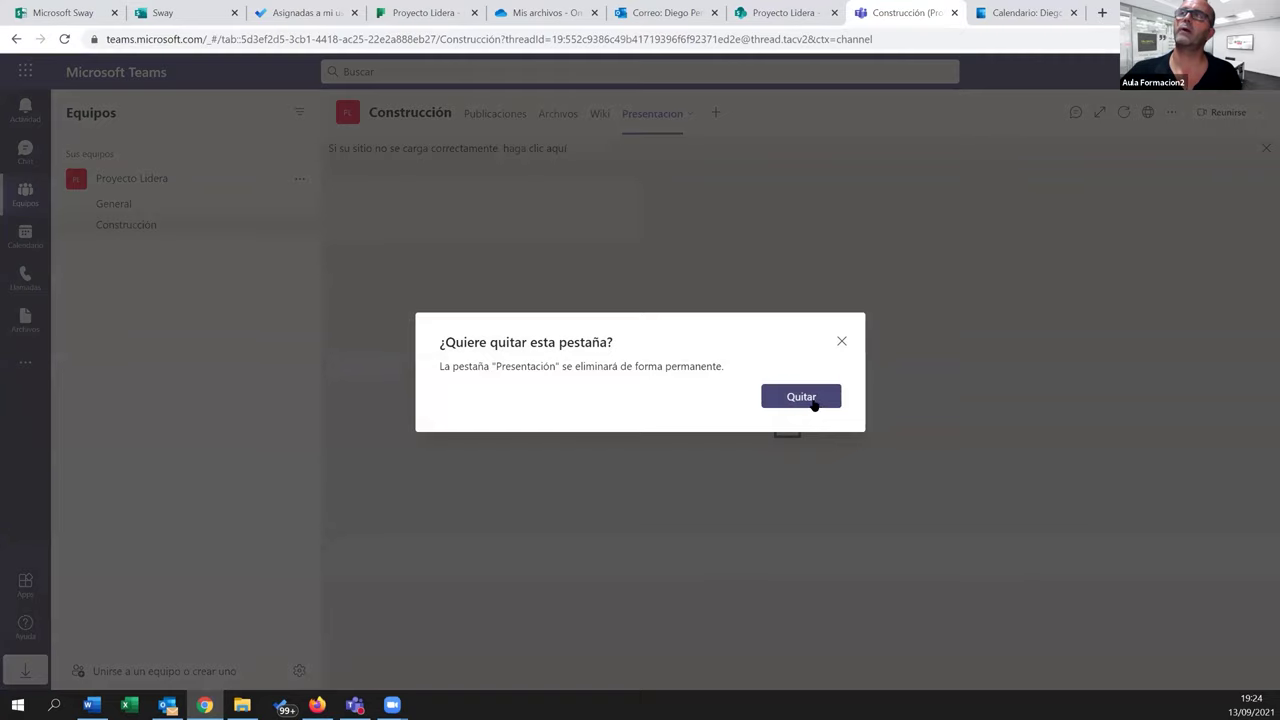
{"action": "left_click", "coordinate": [812, 398]}
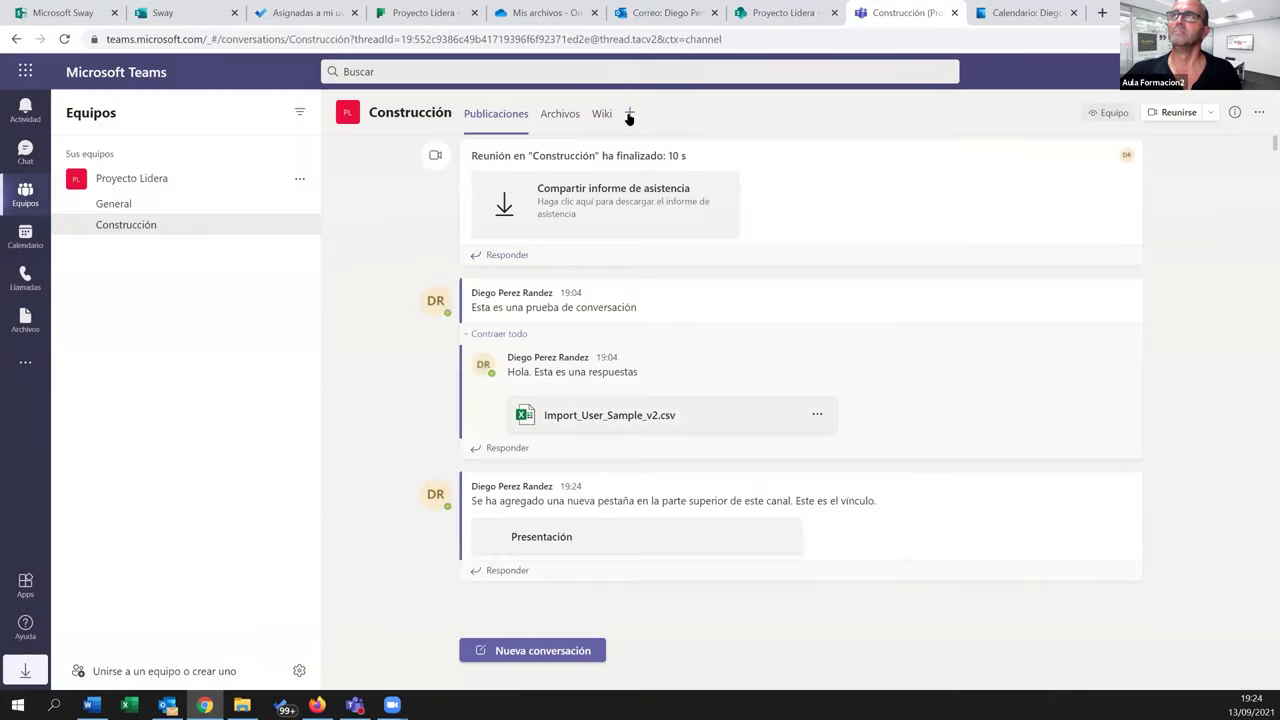
Add a new website tab named 'Presentación' with the pasted Sway link and save it
{"action": "left_click", "coordinate": [629, 114]}
{"action": "type", "text": "sway"}
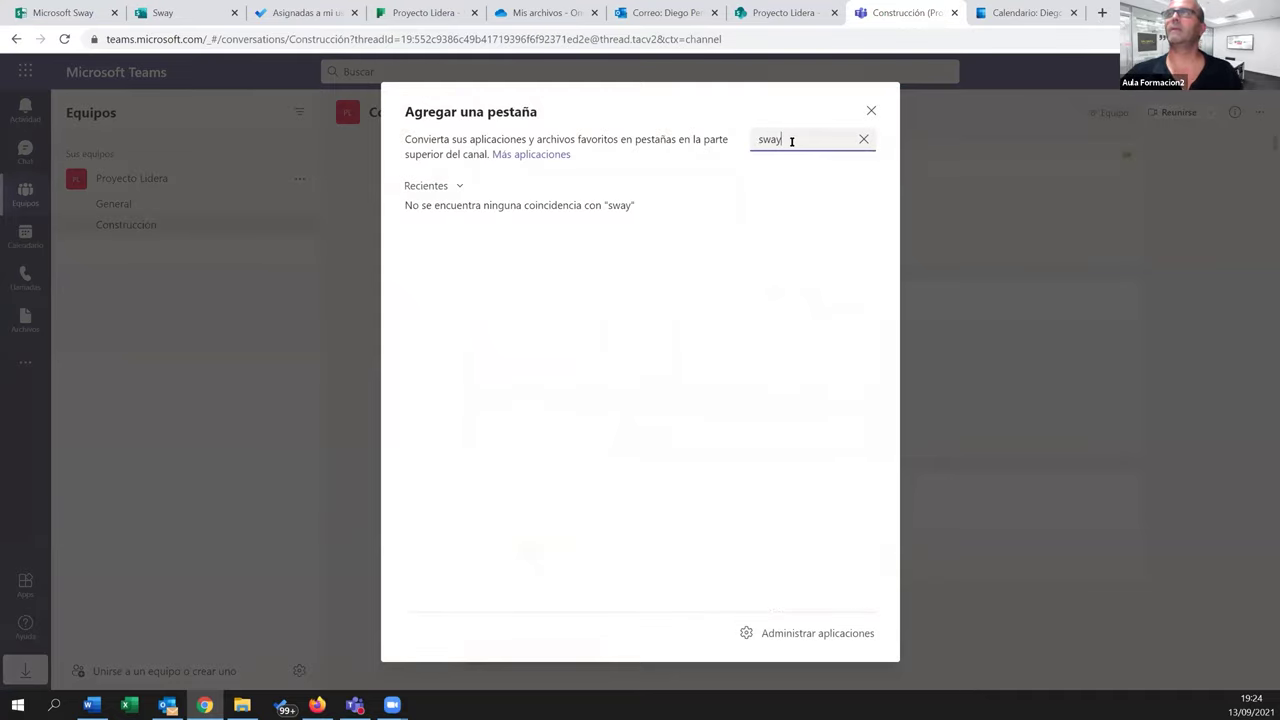
{"action": "key", "text": "ctrl+a"}
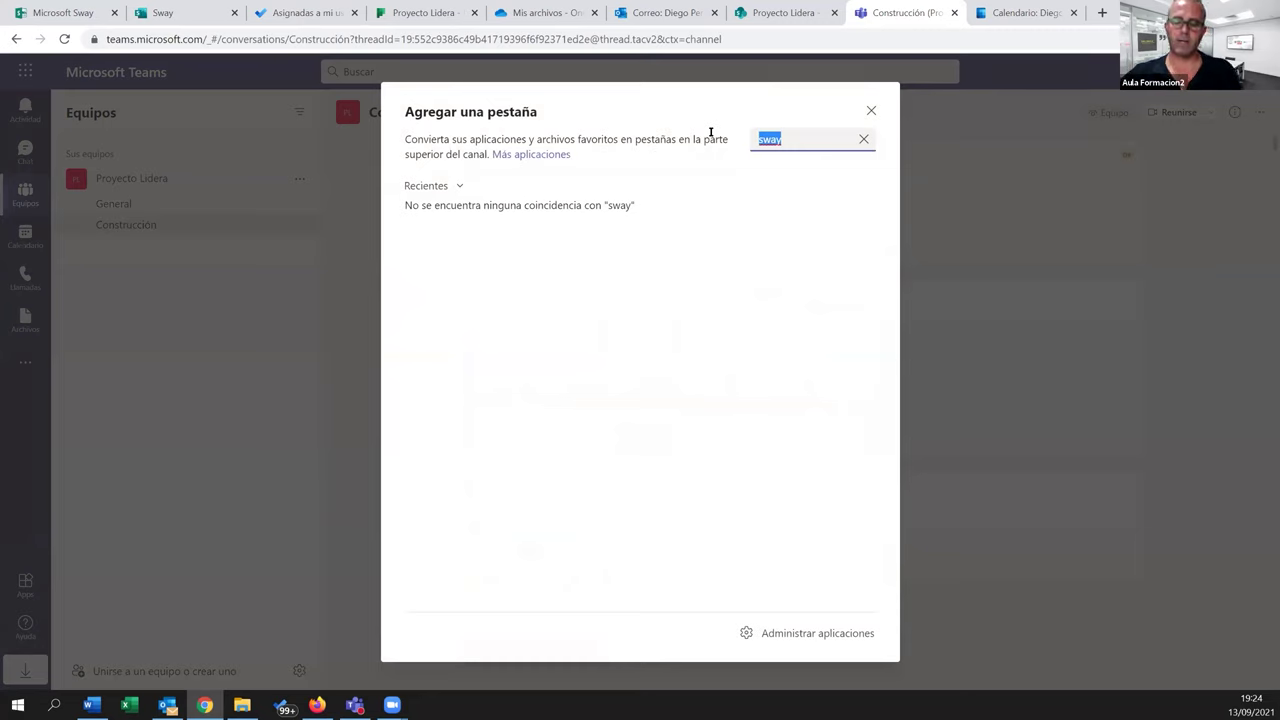
{"action": "key", "text": "BackSpace"}
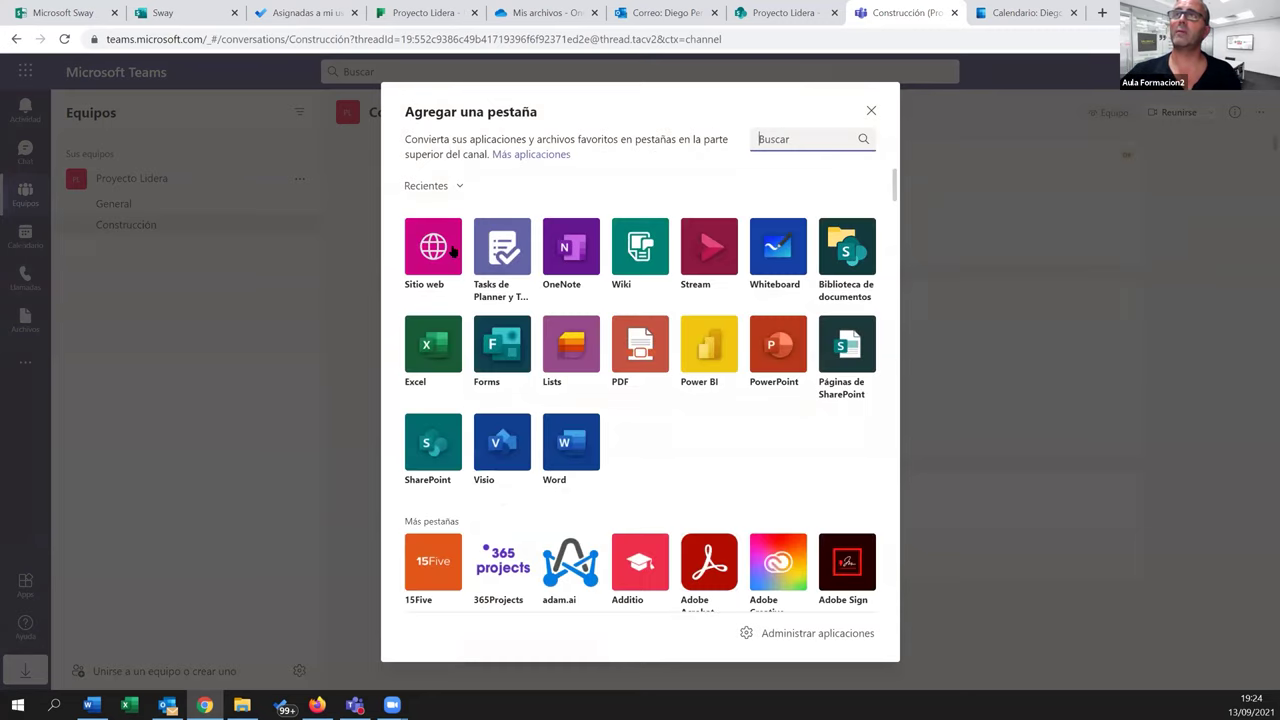
{"action": "left_click", "coordinate": [452, 250]}
{"action": "key", "text": "ctrl+a"}
{"action": "type", "text": "P"}
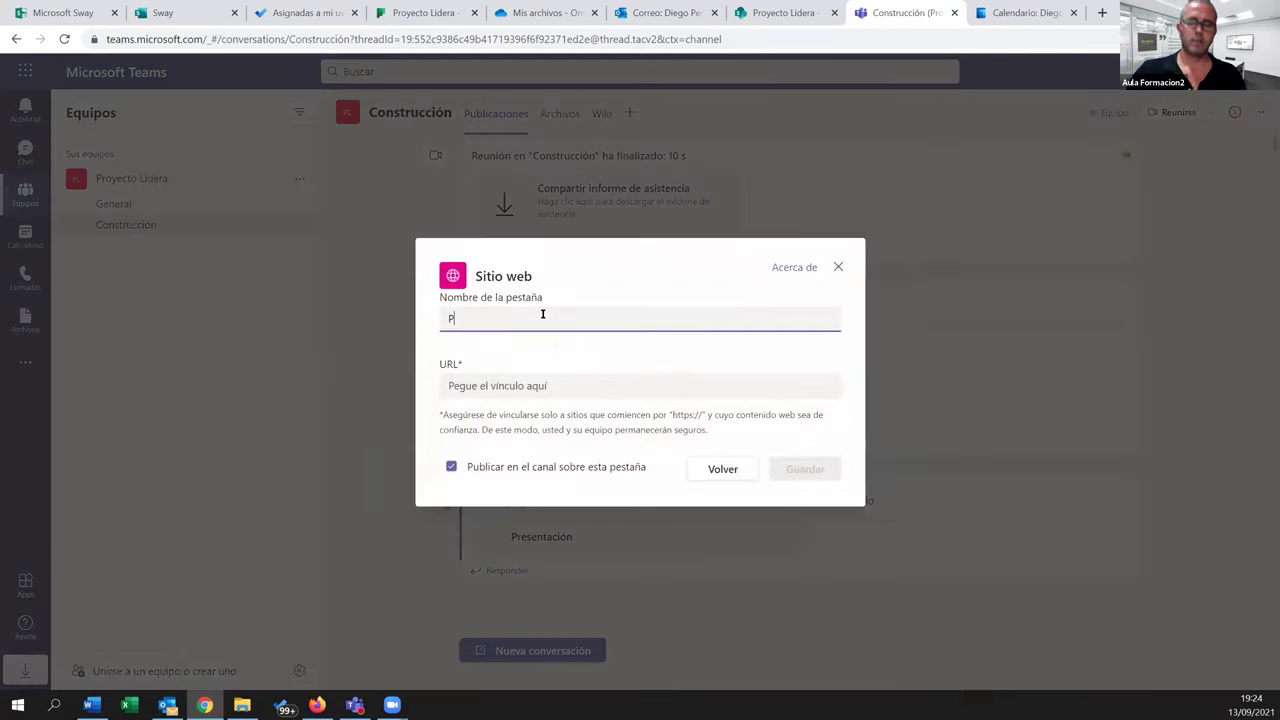
{"action": "type", "text": "resentación"}
{"action": "key", "text": "Tab"}
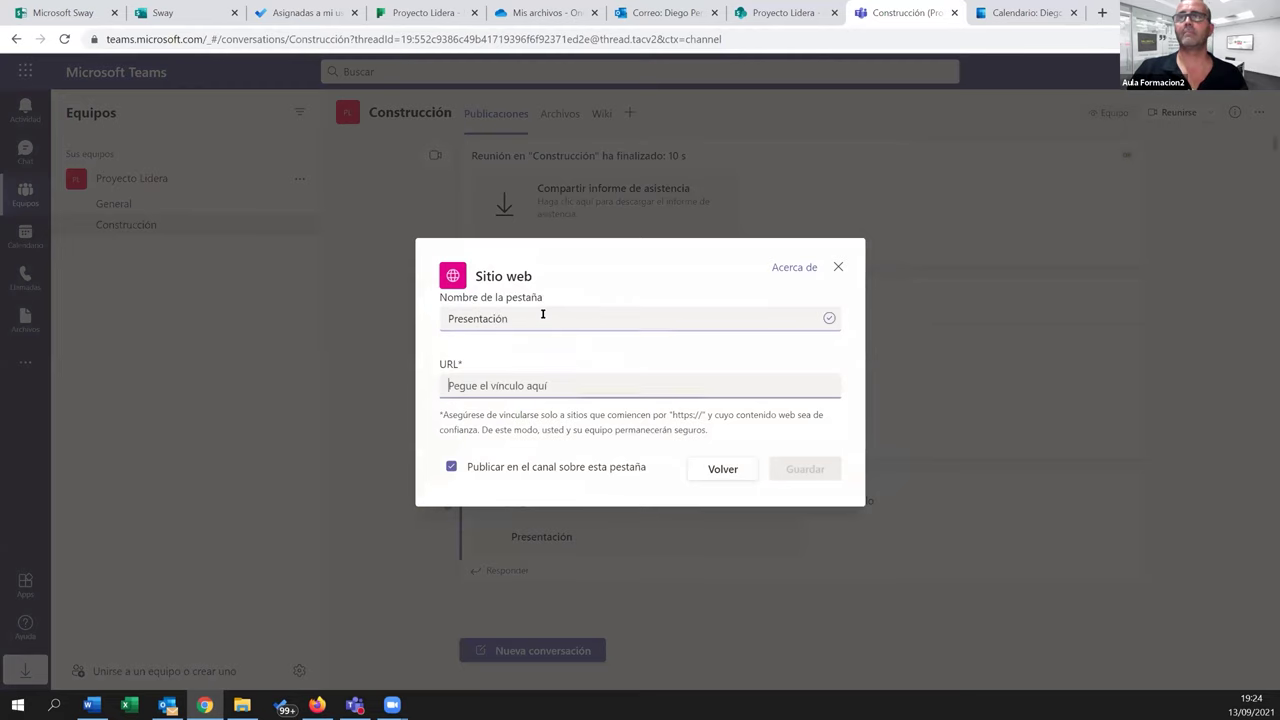
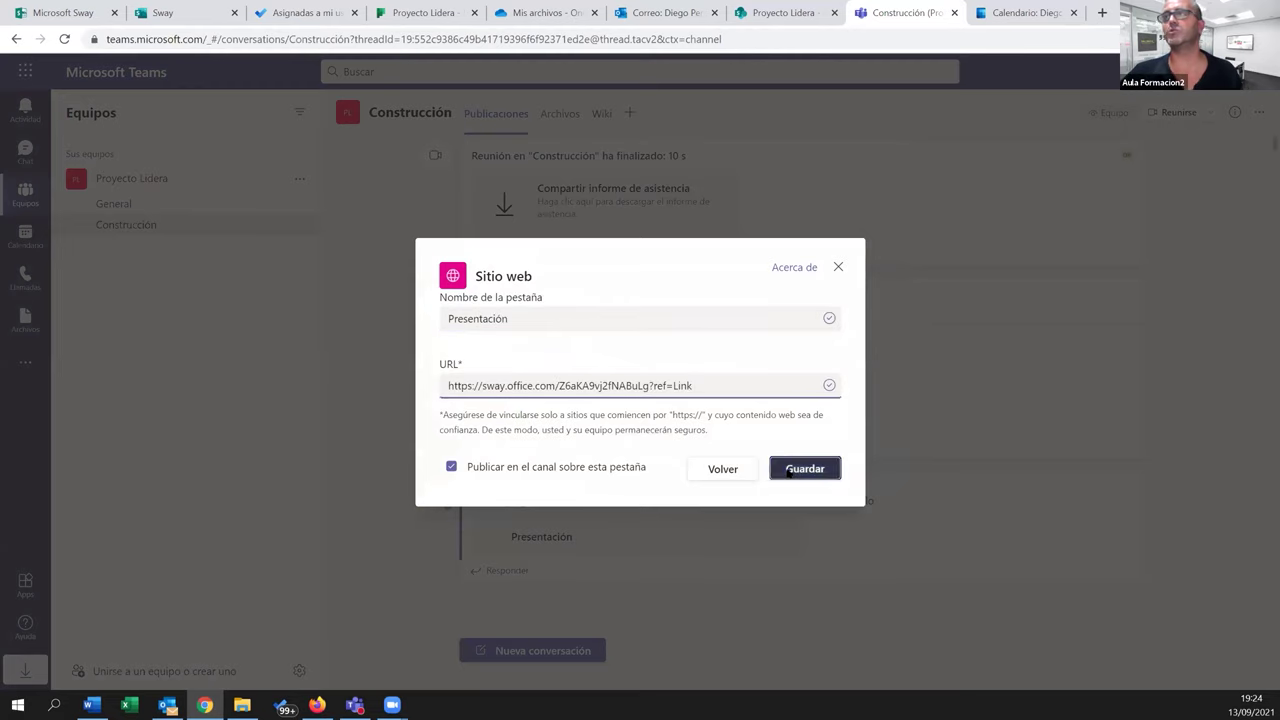
{"action": "left_click", "coordinate": [780, 471]}
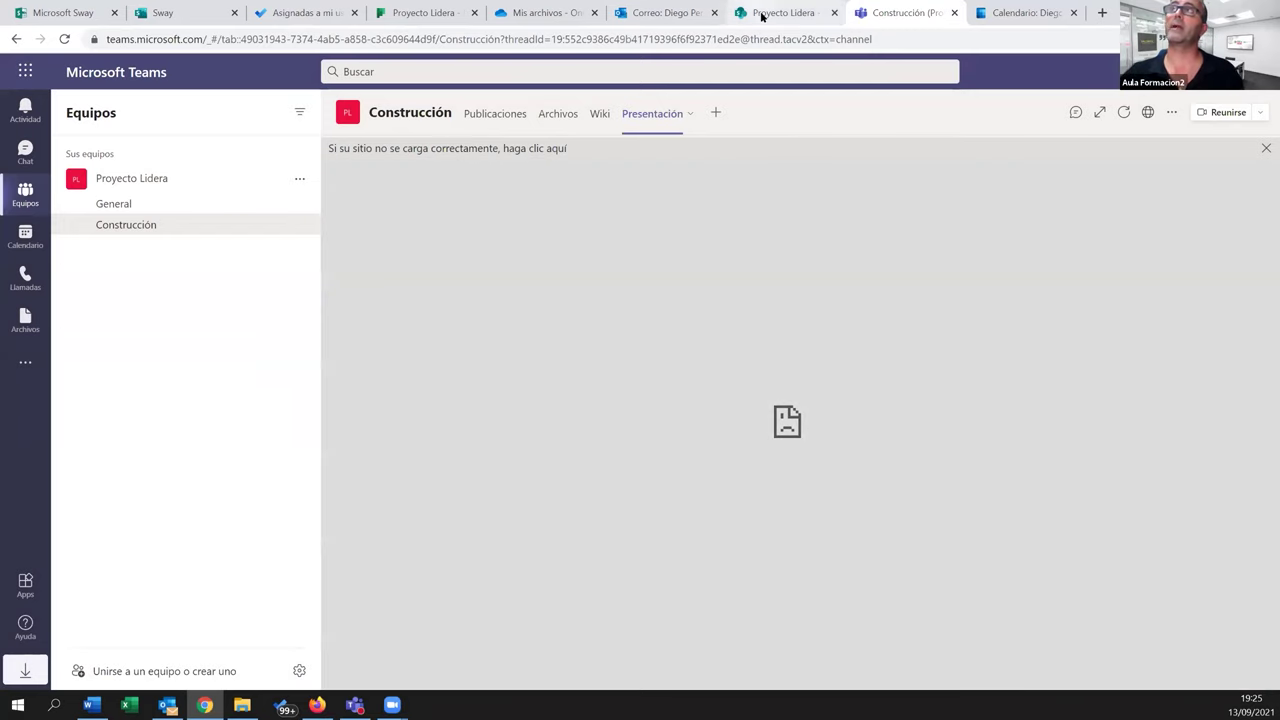
From the Proyecto Lidera site home, create a new page using the En blanco template
{"action": "left_click", "coordinate": [761, 14]}
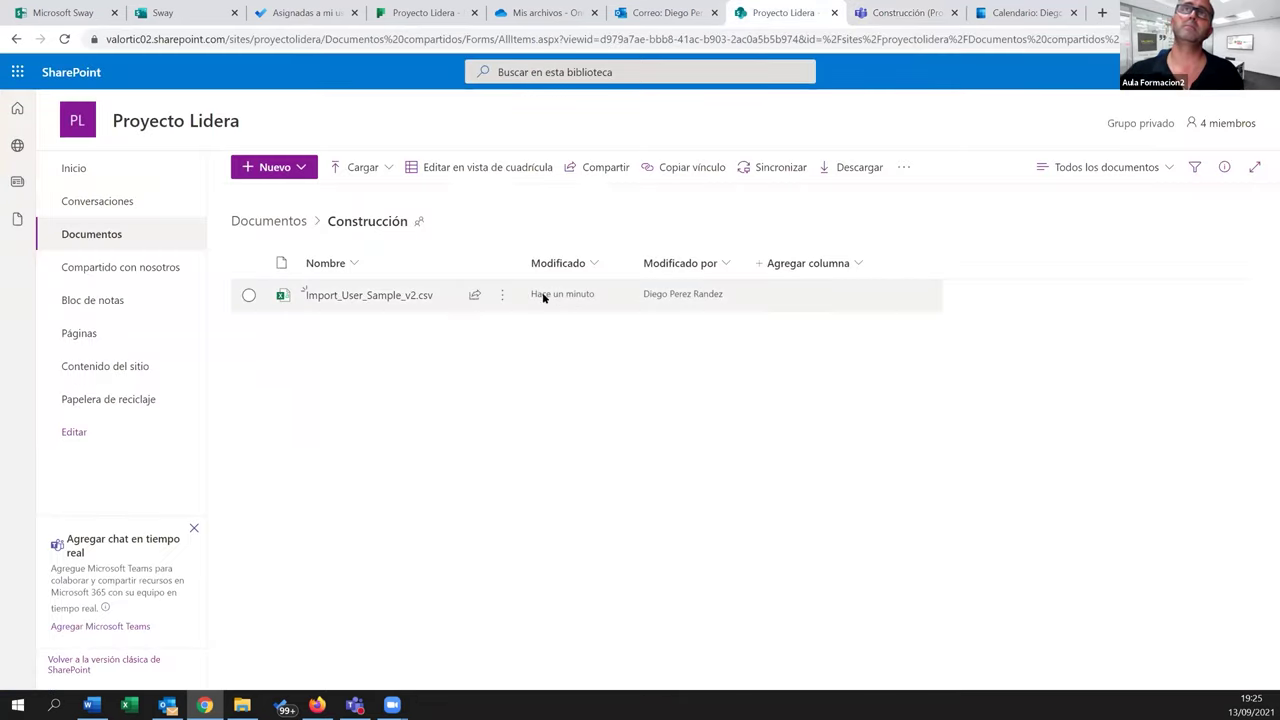
{"action": "left_click", "coordinate": [188, 166]}
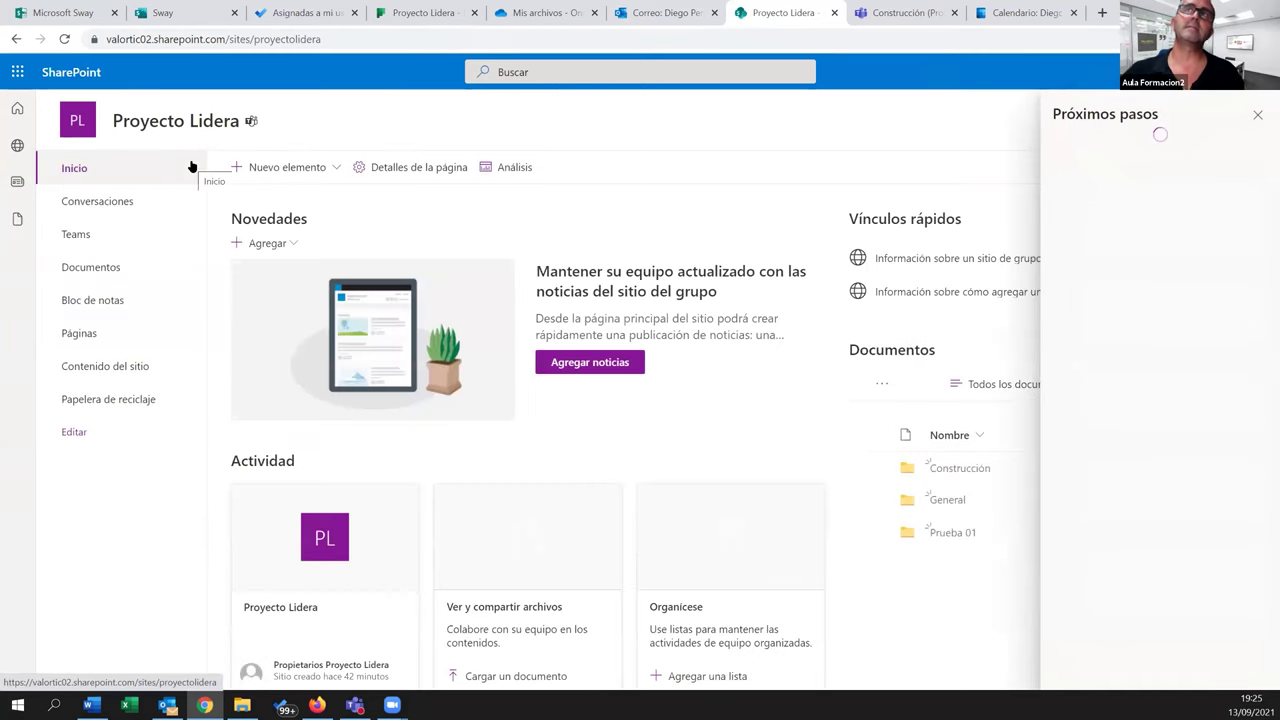
{"action": "left_click", "coordinate": [337, 168]}
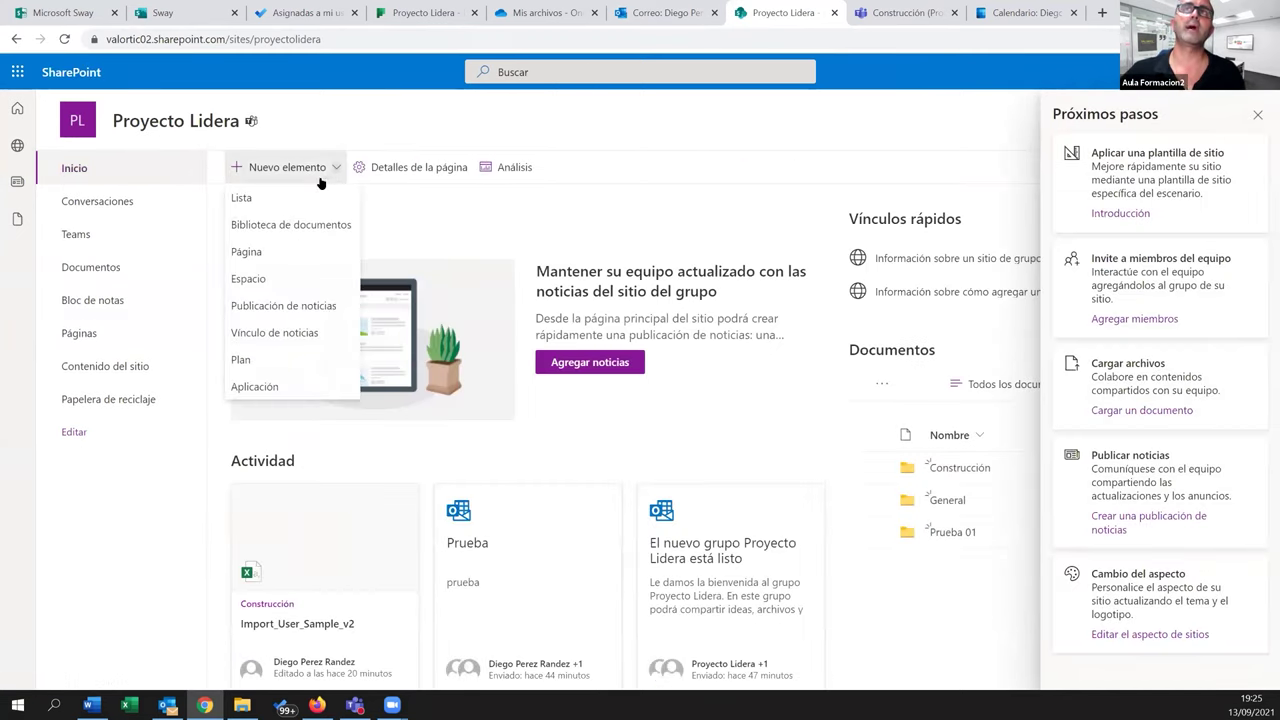
{"action": "left_click", "coordinate": [275, 254]}
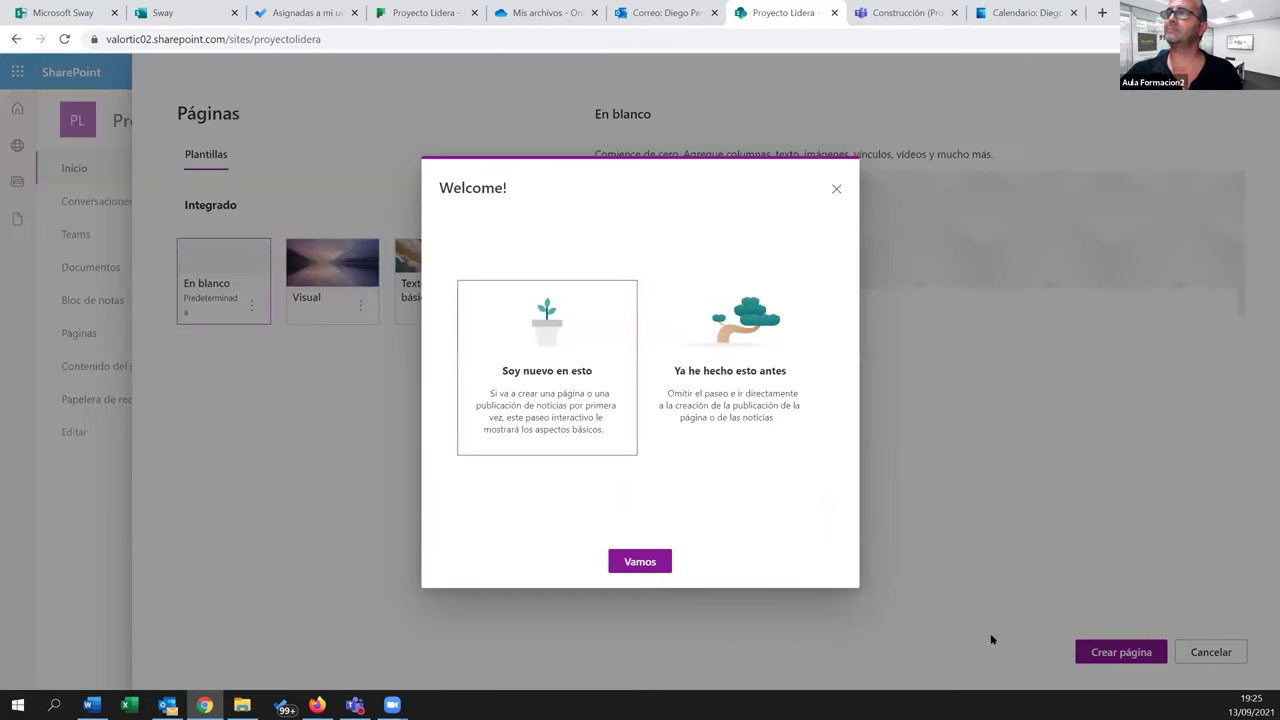
{"action": "left_click", "coordinate": [834, 190]}
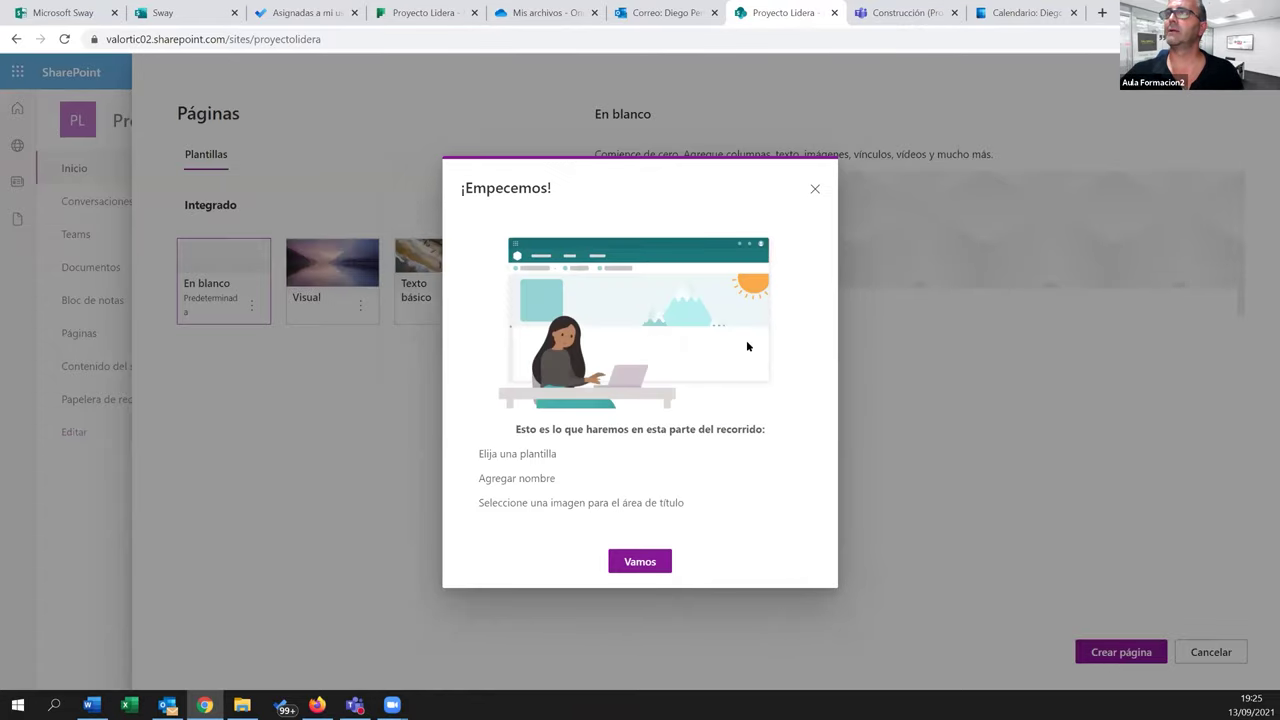
{"action": "left_click", "coordinate": [815, 189]}
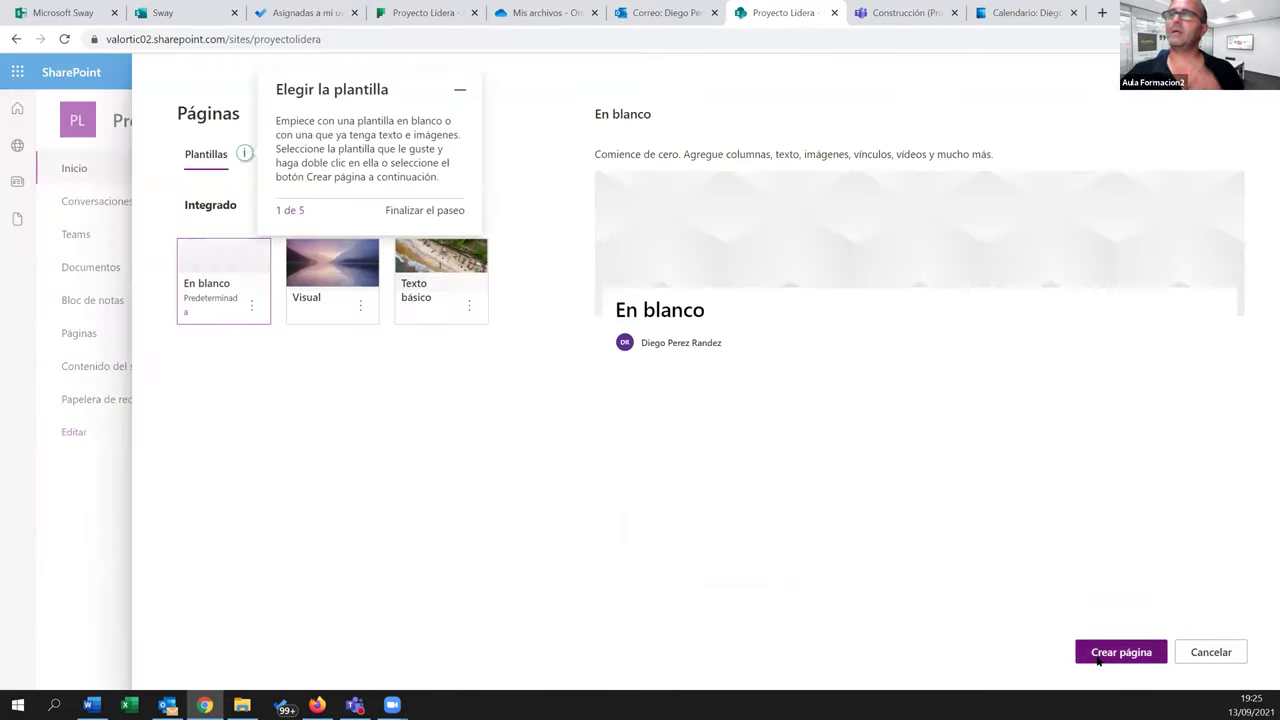
{"action": "left_click", "coordinate": [1110, 652]}
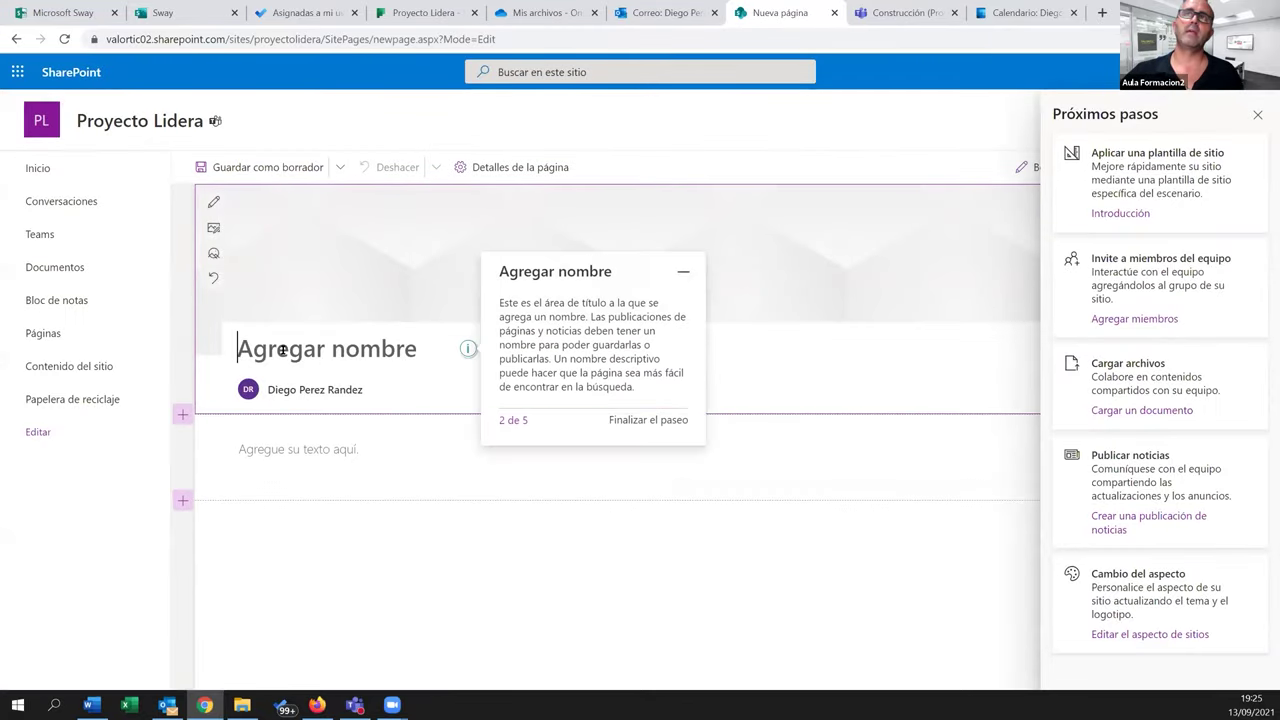
Title the new SharePoint page 'Presentación', dismissing the guided tour and suggestions
{"action": "left_click", "coordinate": [283, 349]}
{"action": "type", "text": "Pre"}
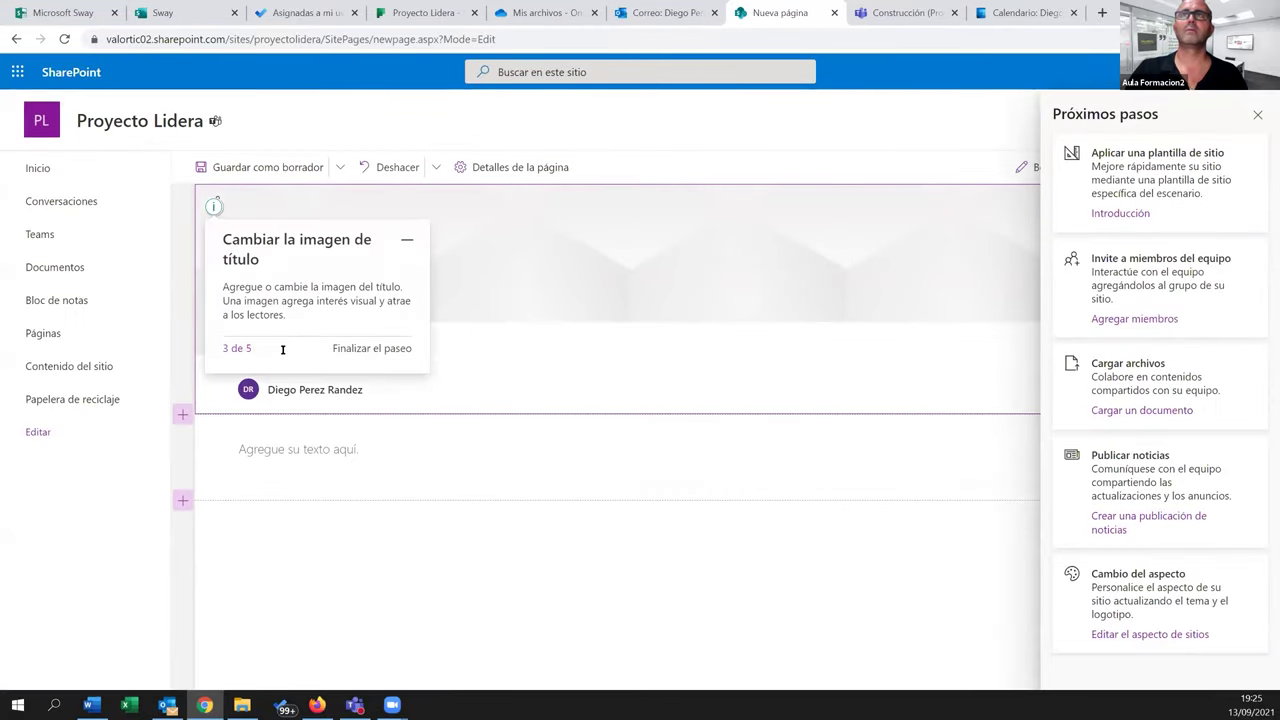
{"action": "left_click", "coordinate": [390, 350]}
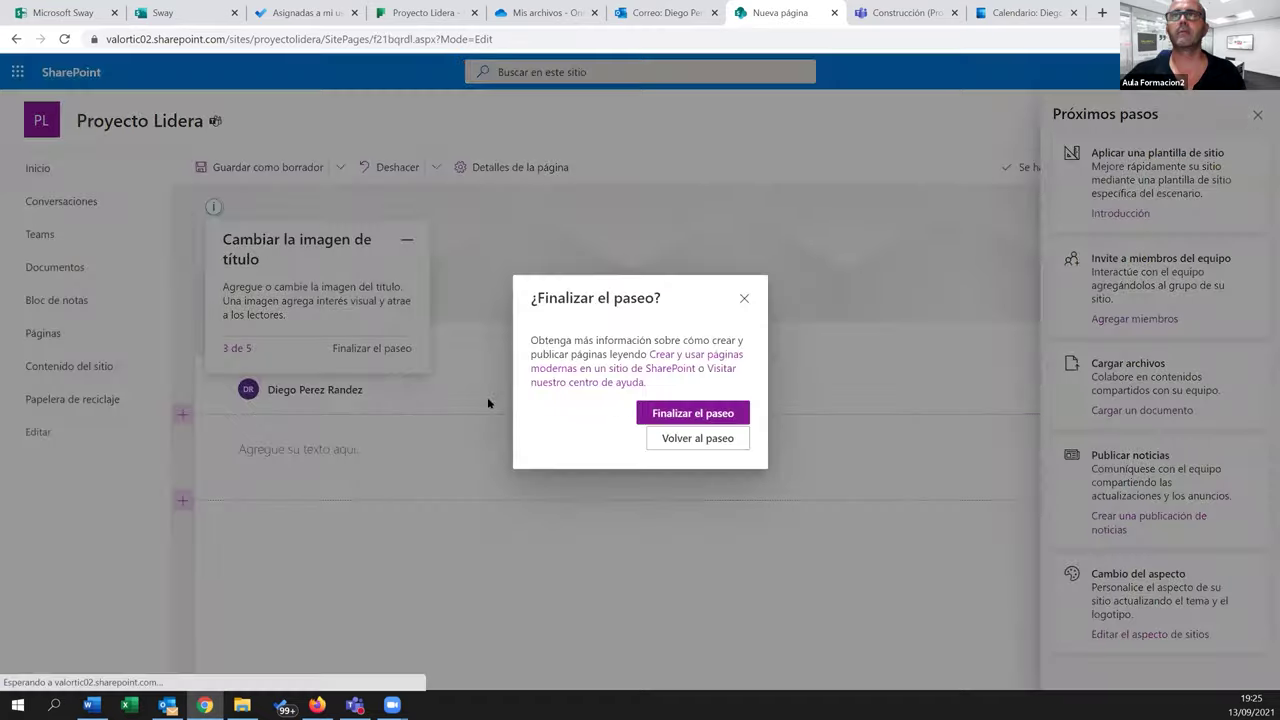
{"action": "left_click", "coordinate": [665, 412]}
{"action": "left_click", "coordinate": [383, 388]}
{"action": "type", "text": "sent"}
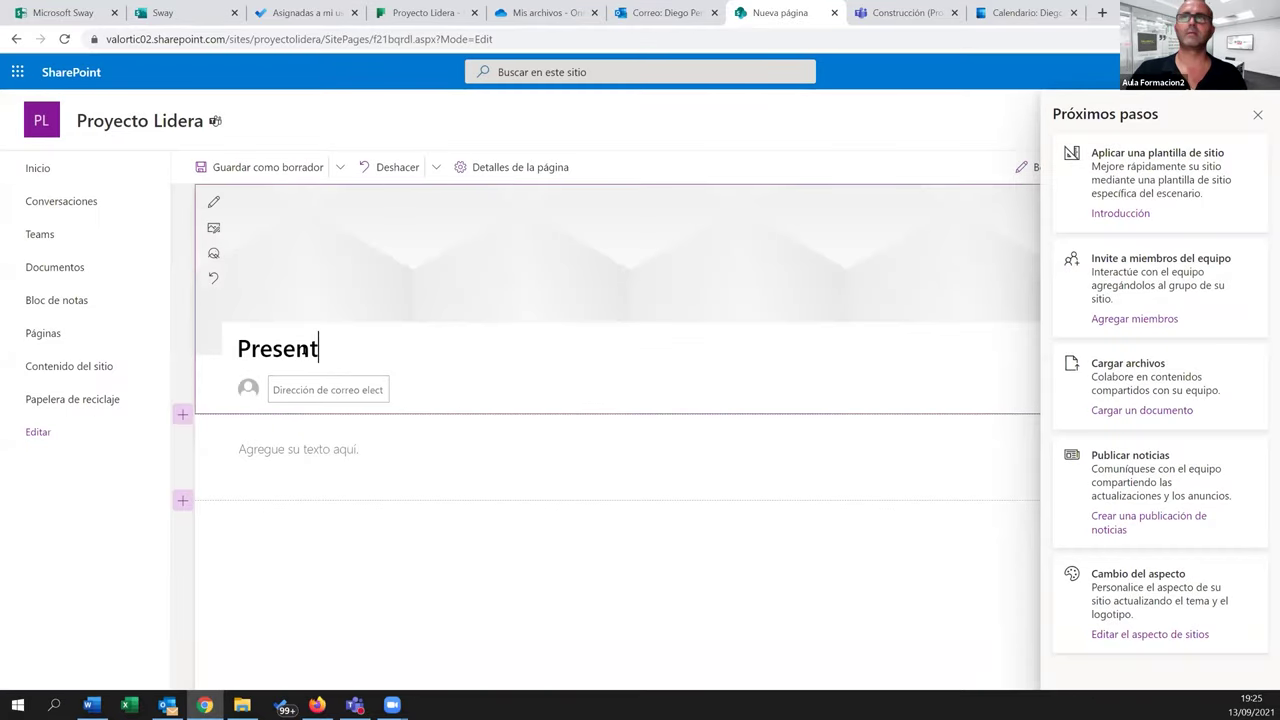
{"action": "type", "text": "ación"}
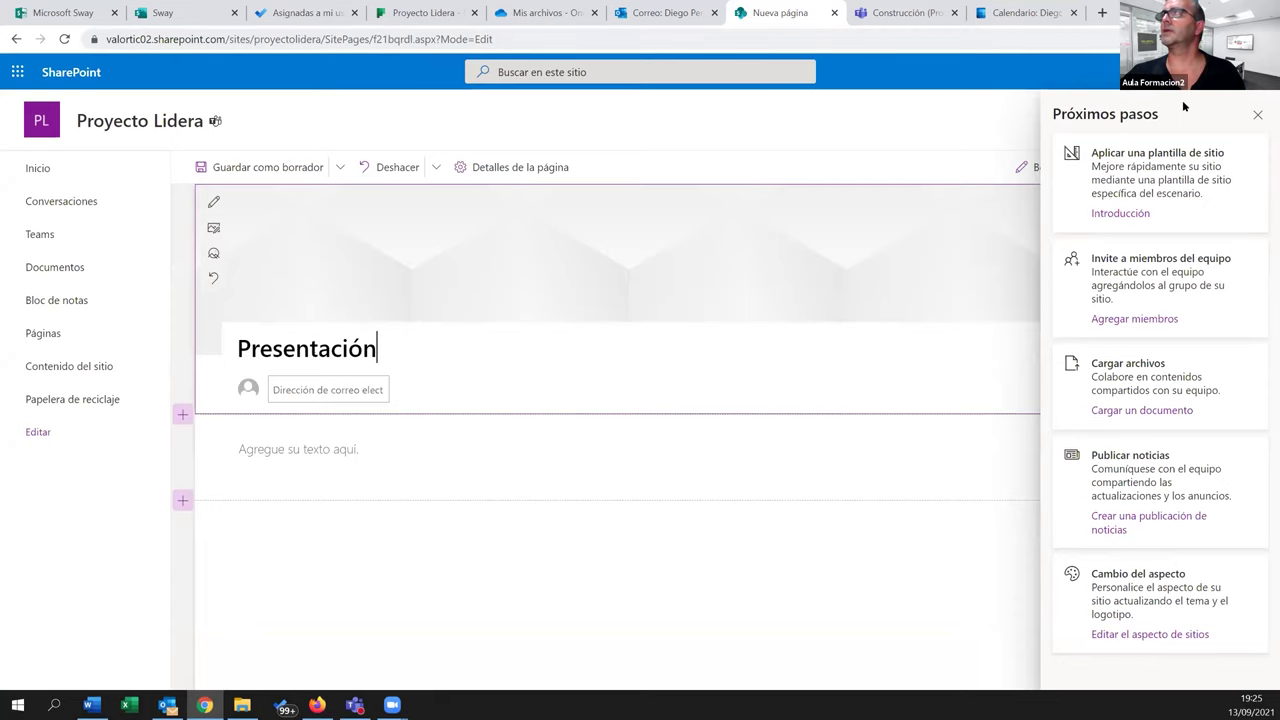
{"action": "left_click", "coordinate": [1256, 116]}
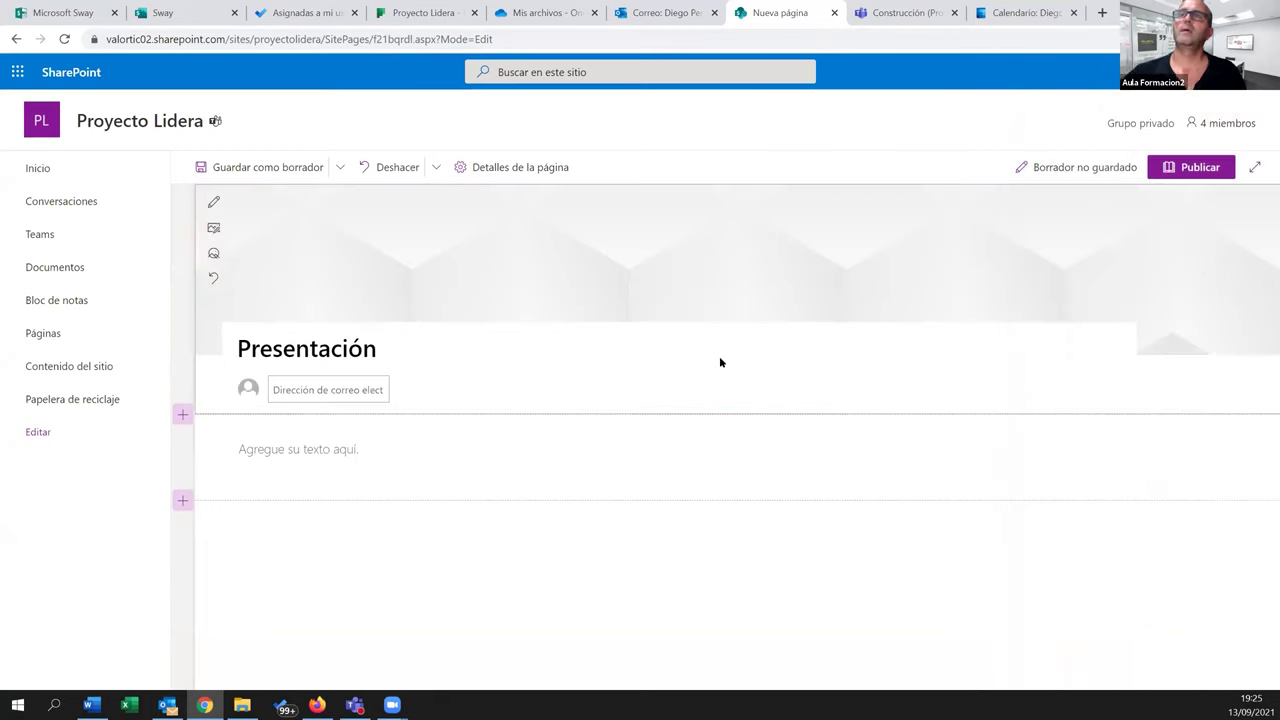
Replace the empty text web part with an embed web part found by searching 'sway'
{"action": "left_click", "coordinate": [250, 467]}
{"action": "left_click", "coordinate": [213, 497]}
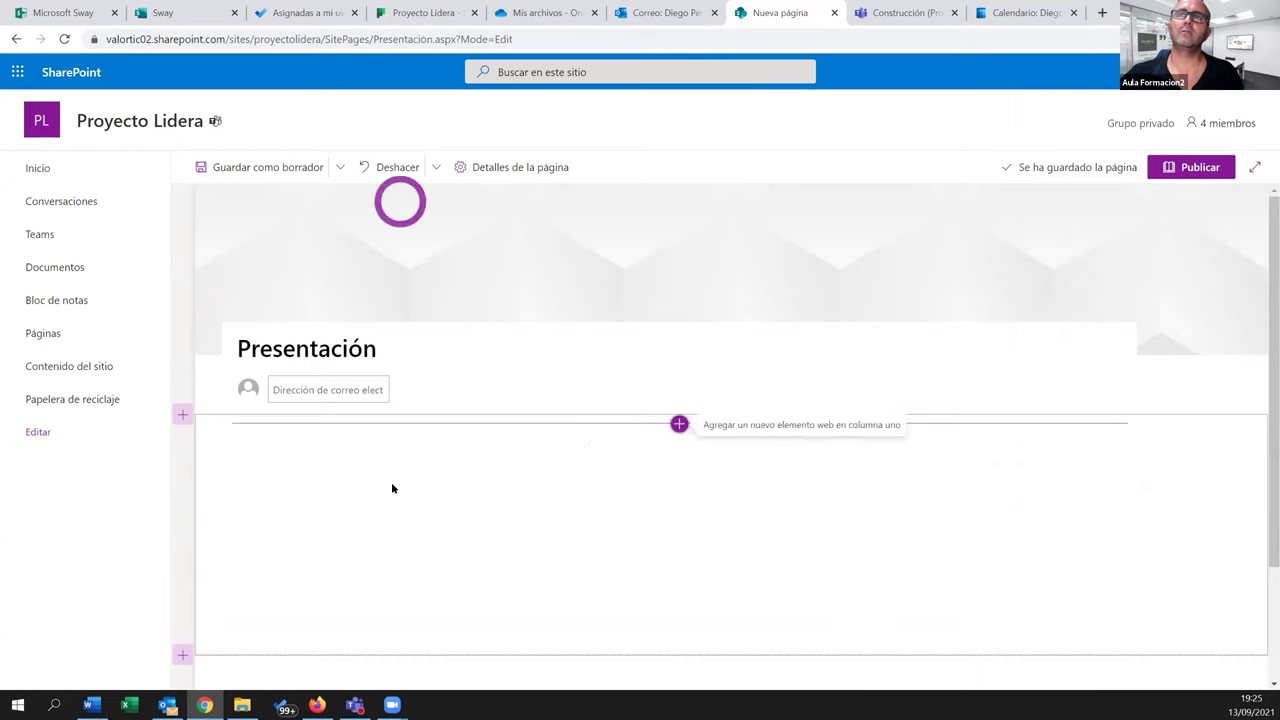
{"action": "left_click", "coordinate": [679, 424]}
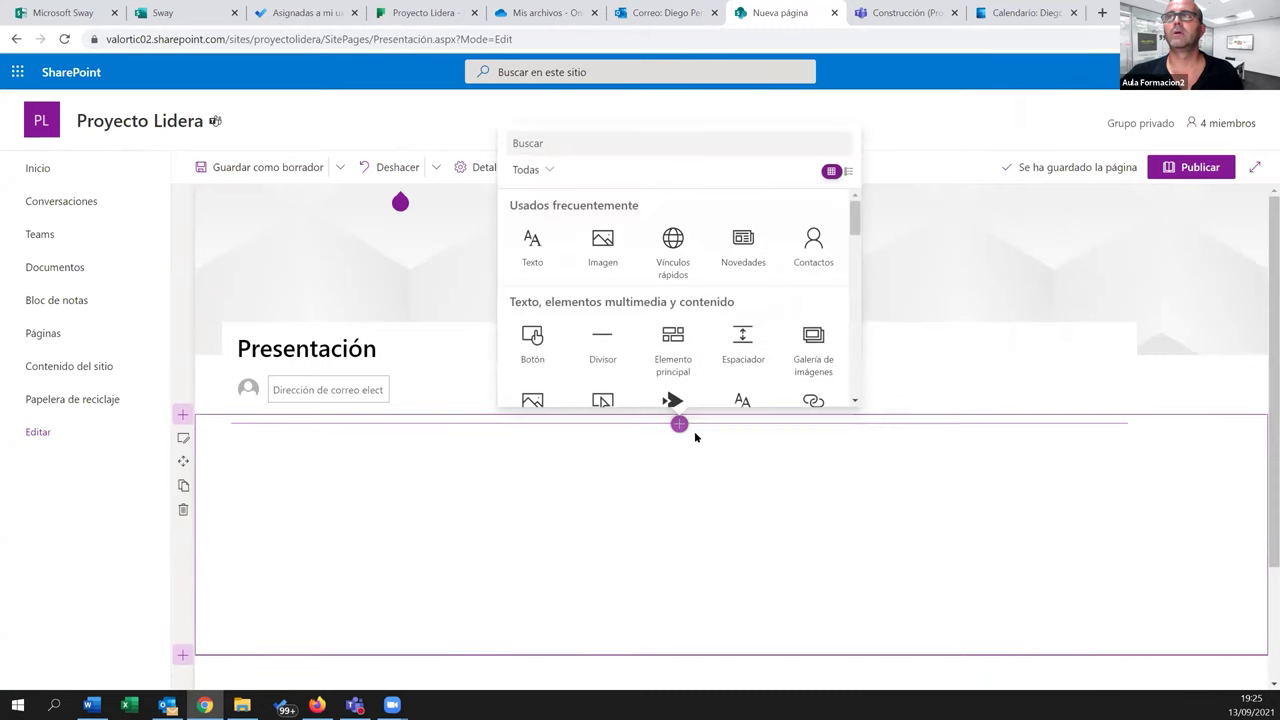
{"action": "scroll", "coordinate": [695, 300], "scroll_direction": "down", "scroll_amount": 2}
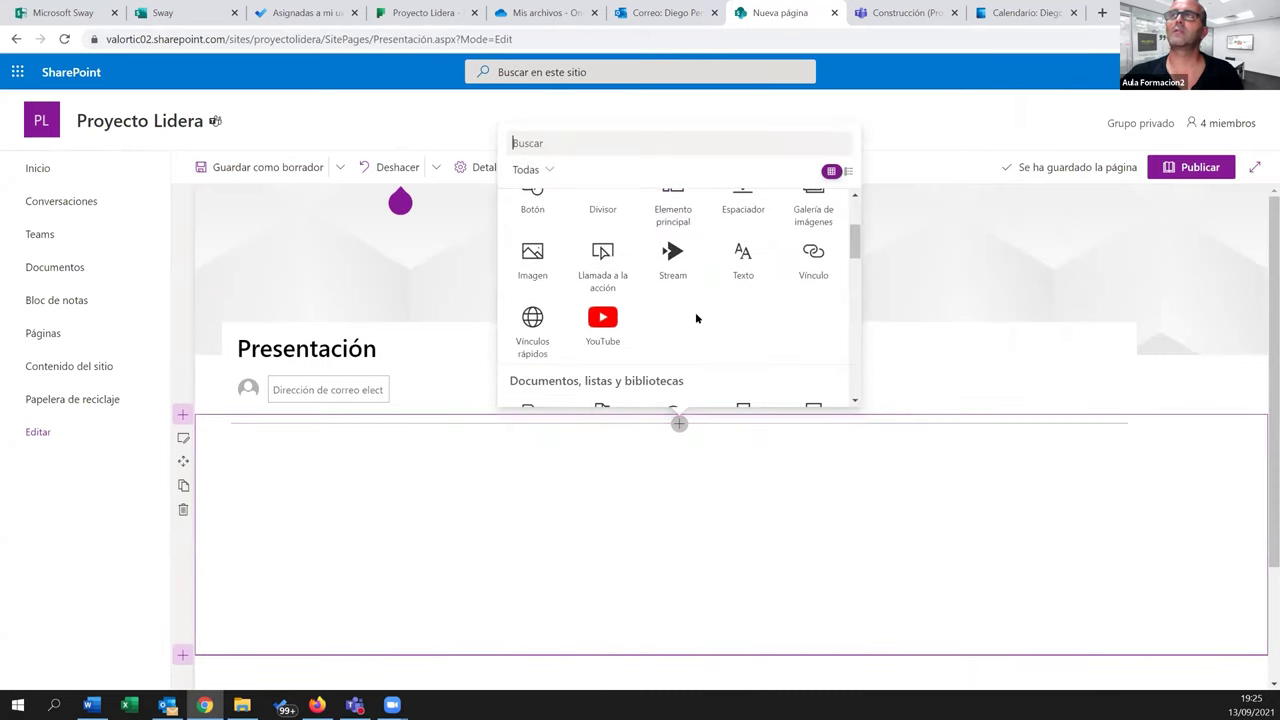
{"action": "left_click", "coordinate": [553, 143]}
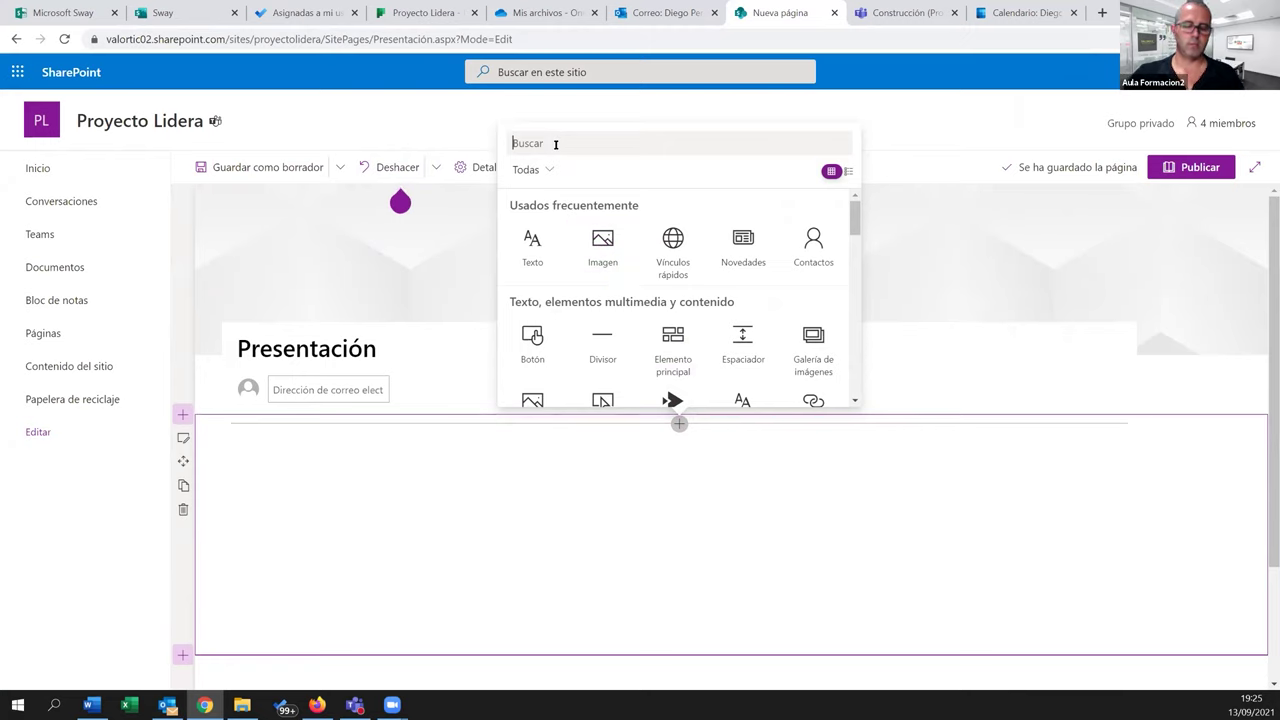
{"action": "type", "text": "sway"}
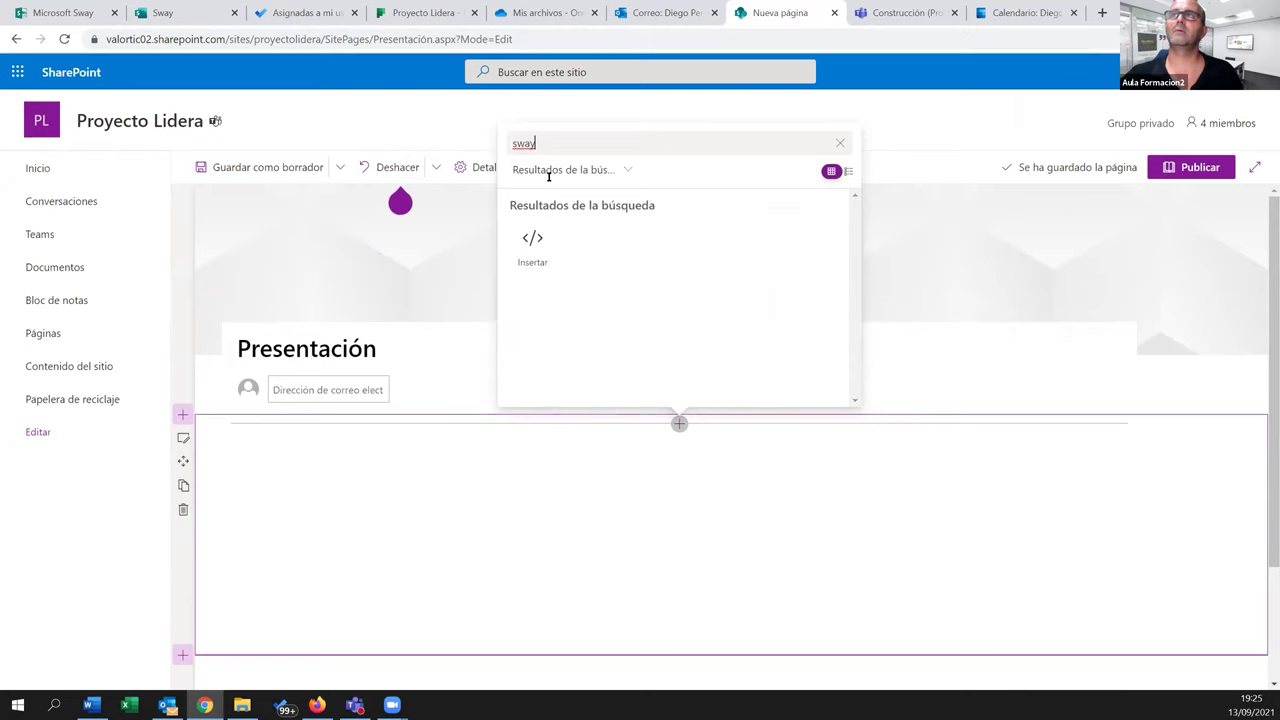
{"action": "left_click", "coordinate": [534, 242]}
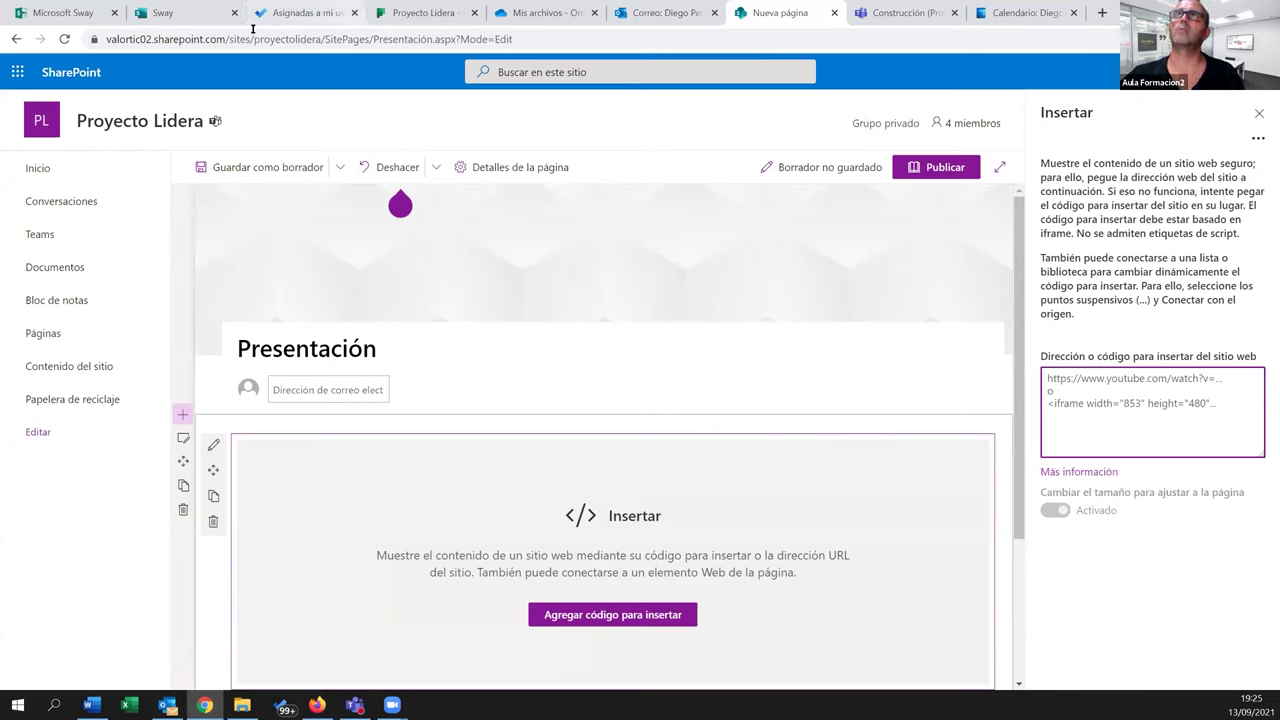
Copy the Sway presentation's embed code and paste it into the embed web part
{"action": "left_click", "coordinate": [195, 22]}
{"action": "left_click", "coordinate": [1024, 322]}
{"action": "left_click", "coordinate": [709, 415]}
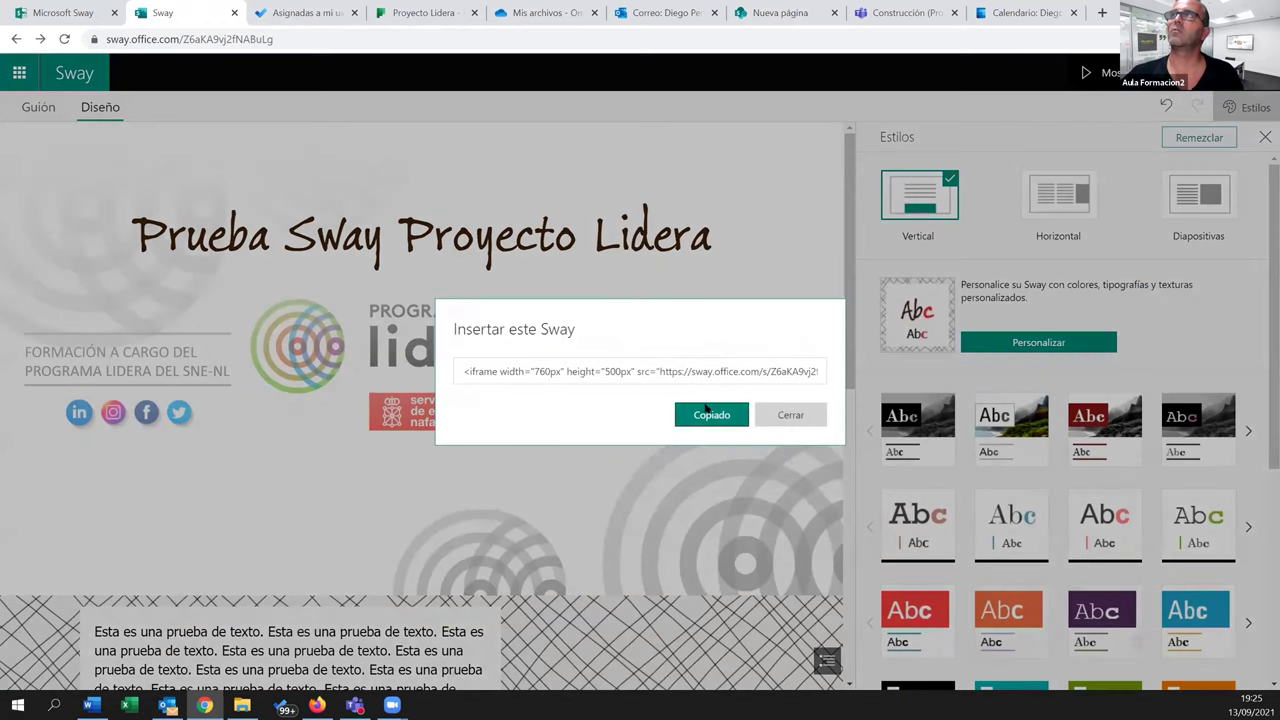
{"action": "left_click", "coordinate": [775, 13]}
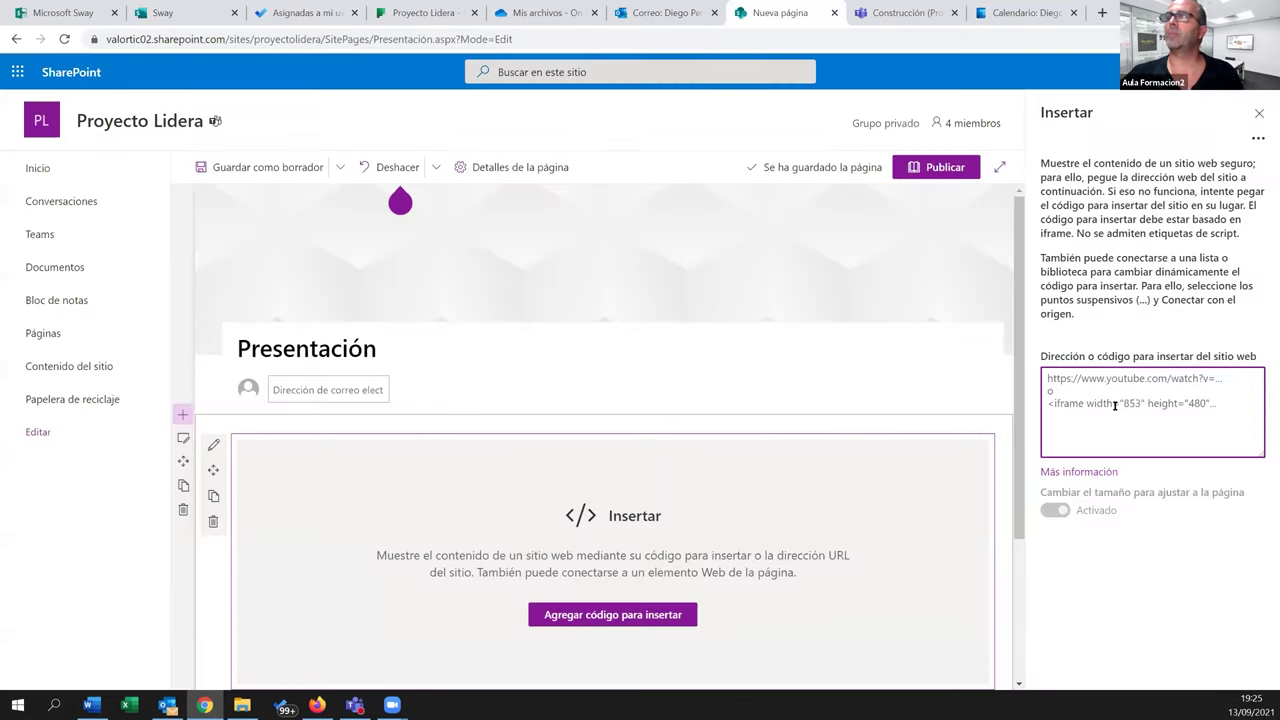
{"action": "key", "text": "ctrl+v"}
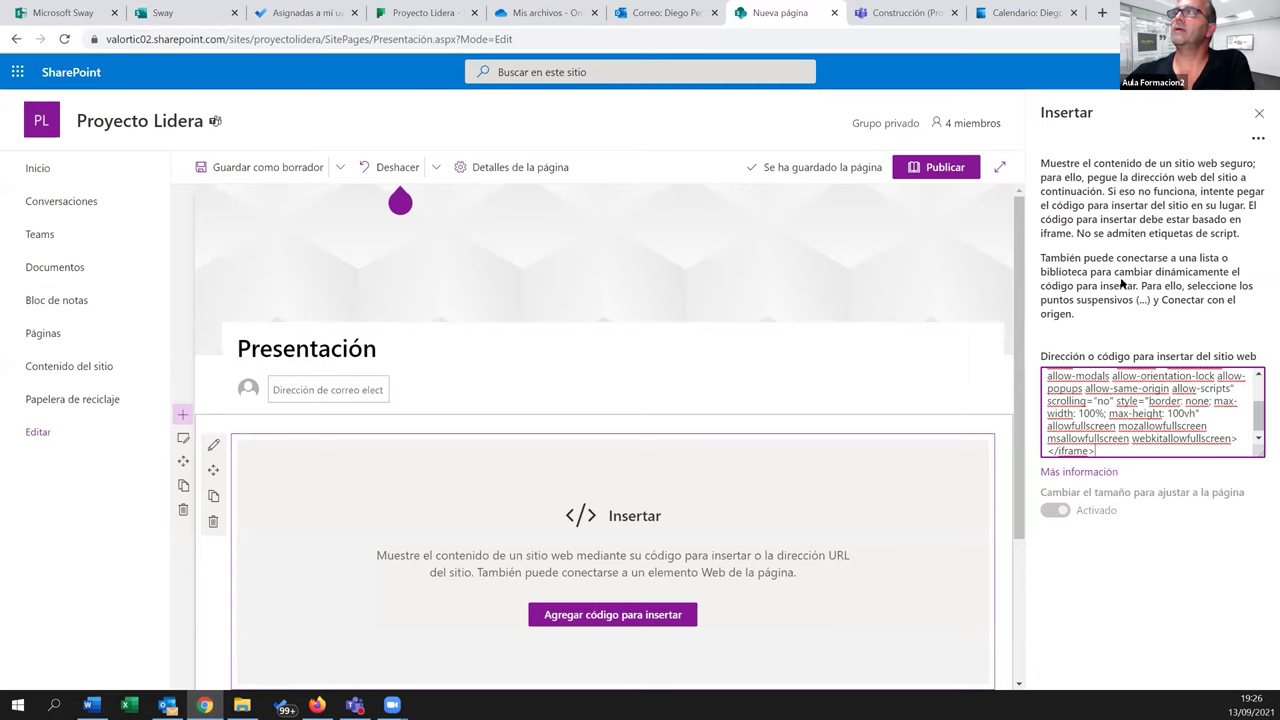
{"action": "scroll", "coordinate": [809, 390], "scroll_direction": "down", "scroll_amount": 1}
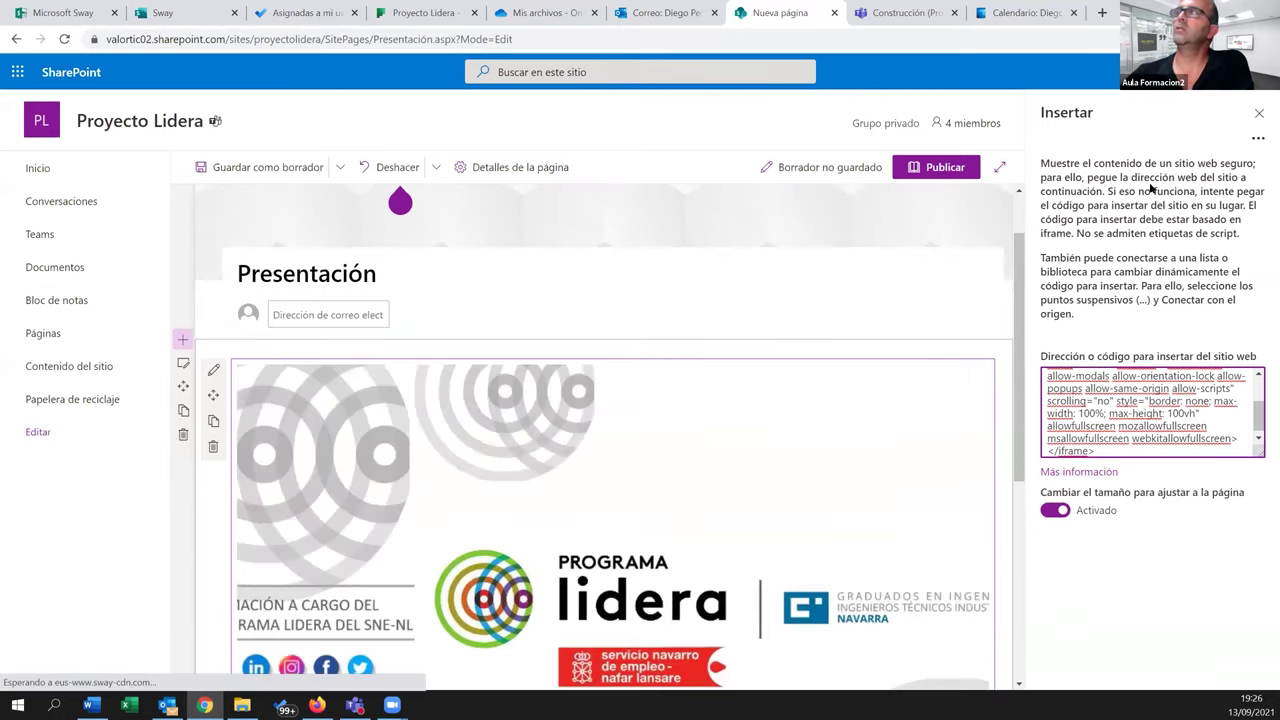
{"action": "left_click", "coordinate": [1259, 112]}
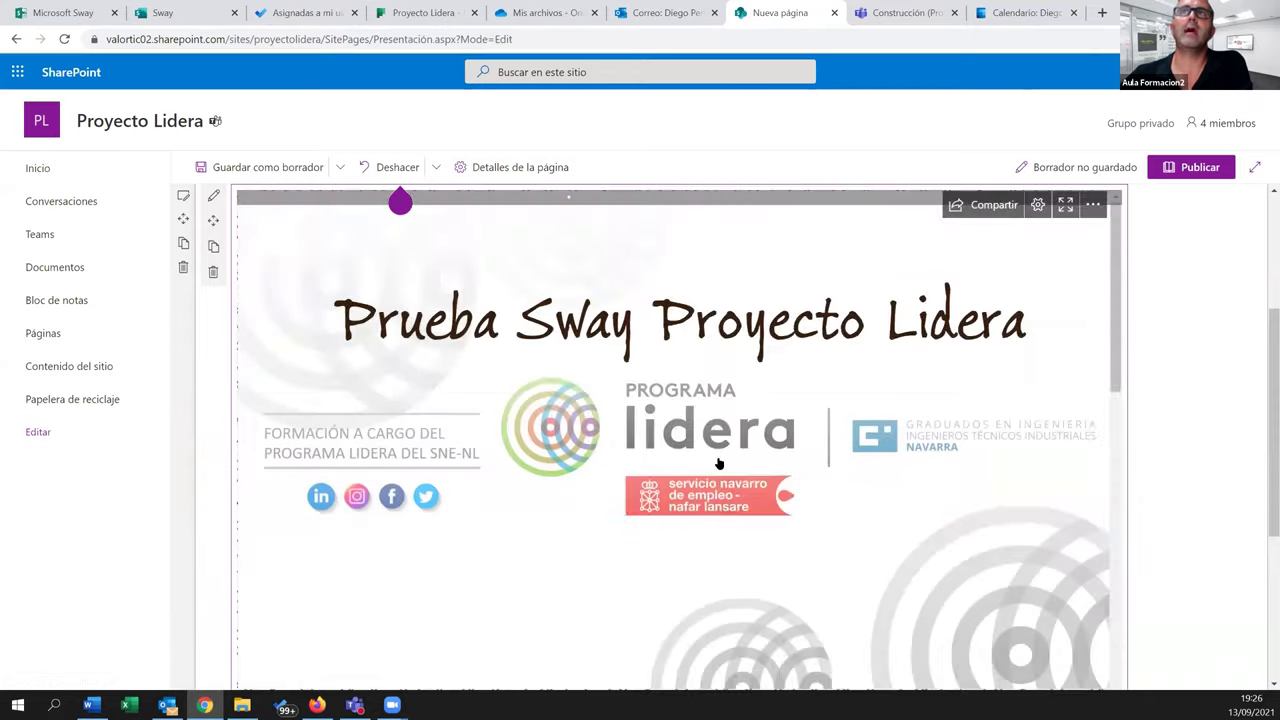
{"action": "scroll", "coordinate": [718, 463], "scroll_direction": "down", "scroll_amount": 5}
{"action": "scroll", "coordinate": [1048, 243], "scroll_direction": "up", "scroll_amount": 4}
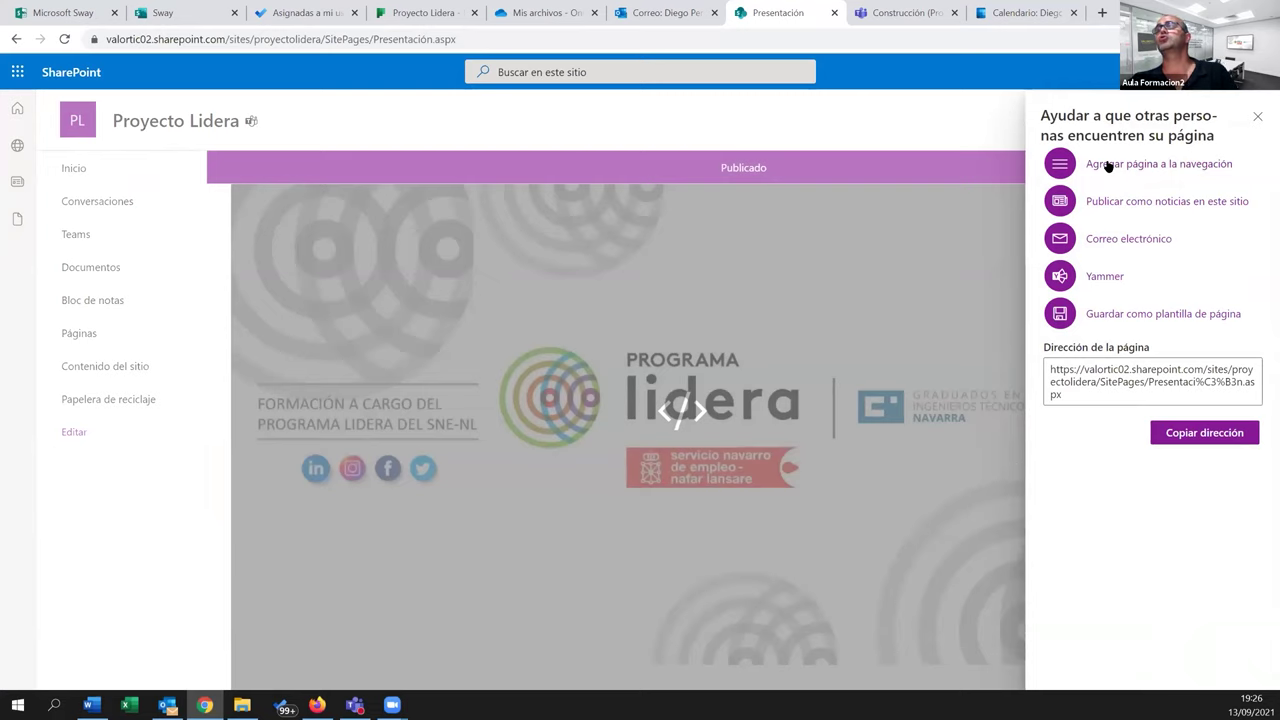
Add the Presentación page to site navigation, review it, then go to the Office 365 apps page
{"action": "left_click", "coordinate": [1108, 164]}
{"action": "left_click", "coordinate": [1257, 116]}
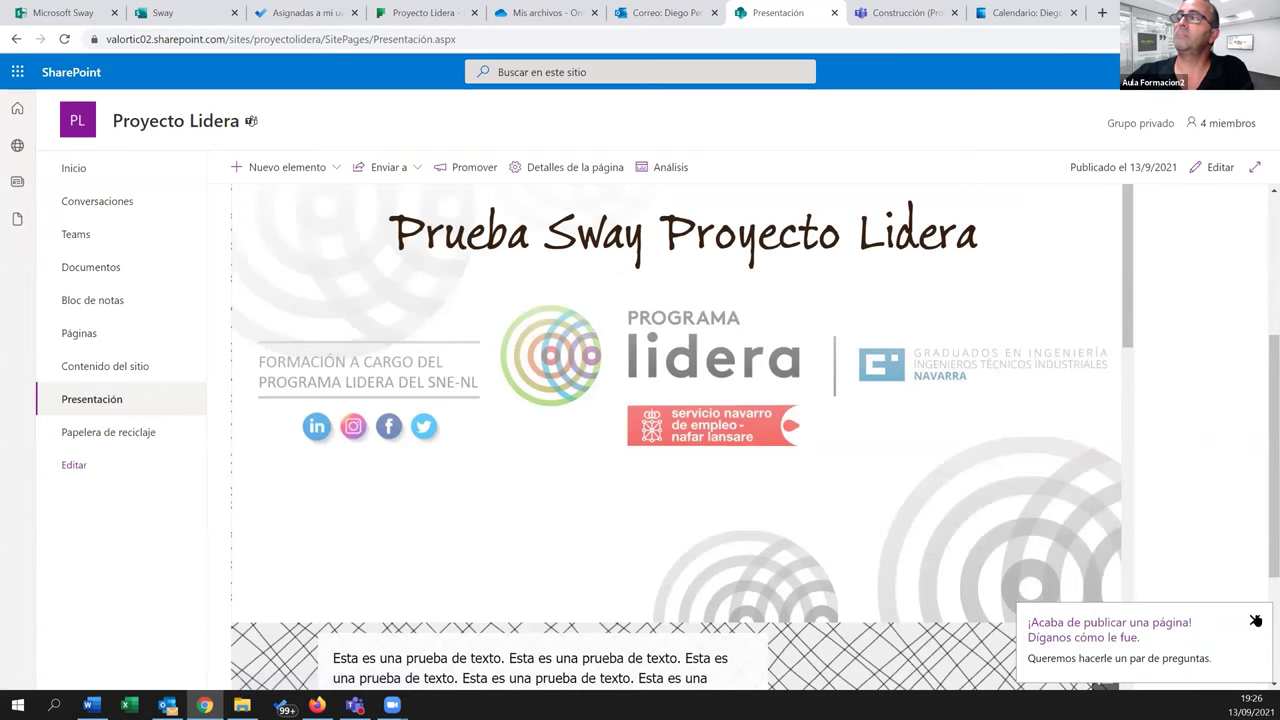
{"action": "left_click", "coordinate": [1256, 620]}
{"action": "scroll", "coordinate": [1132, 420], "scroll_direction": "down", "scroll_amount": 2}
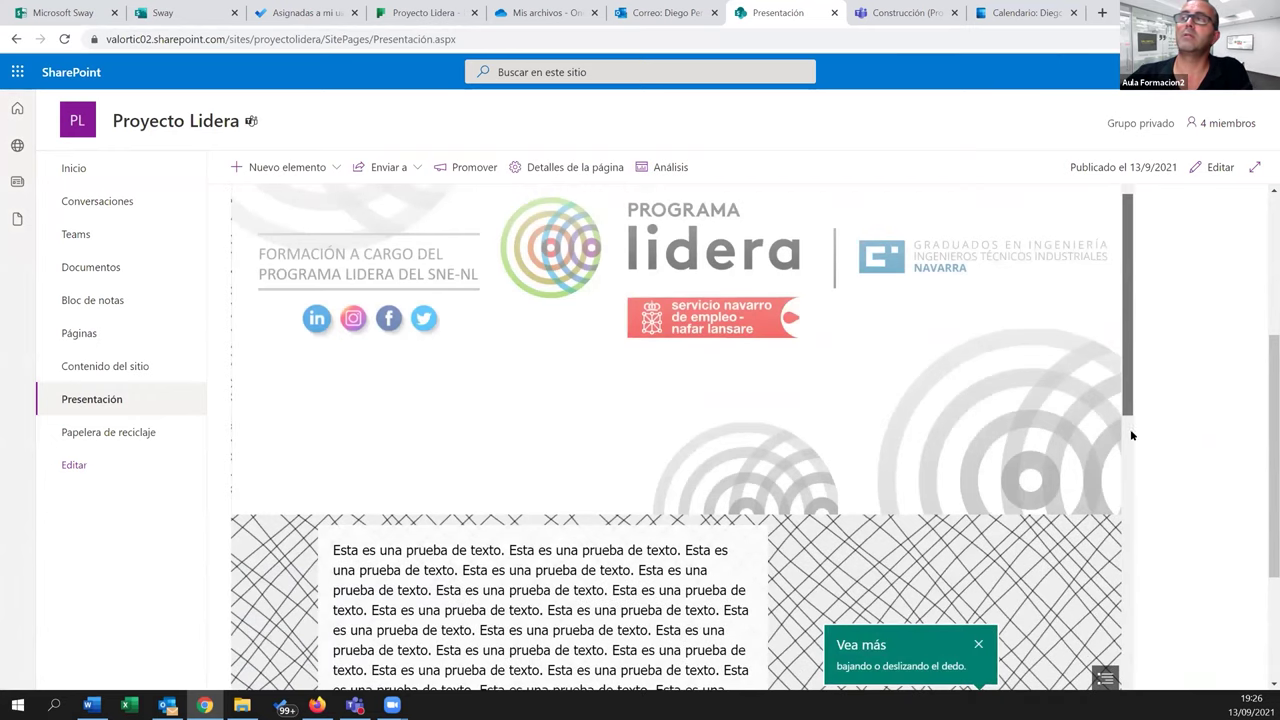
{"action": "scroll", "coordinate": [1132, 435], "scroll_direction": "down", "scroll_amount": 5}
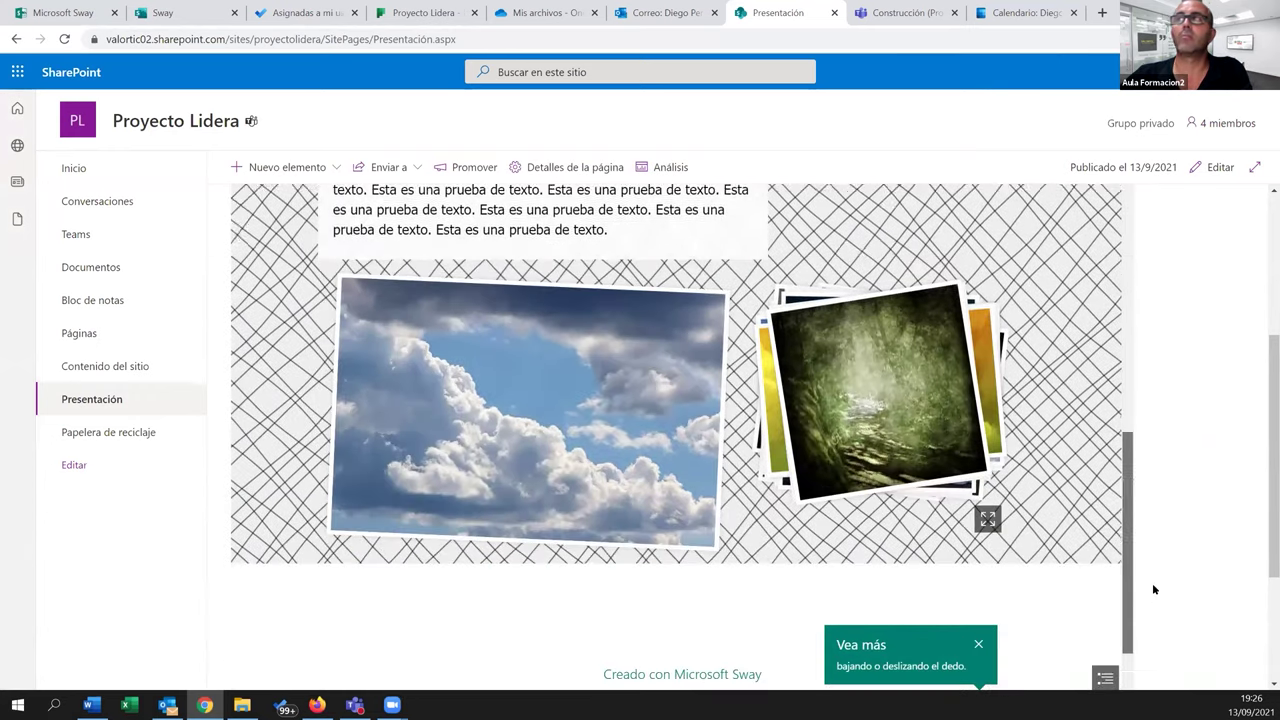
{"action": "left_click_drag", "start_coordinate": [1137, 456], "coordinate": [1134, 209]}
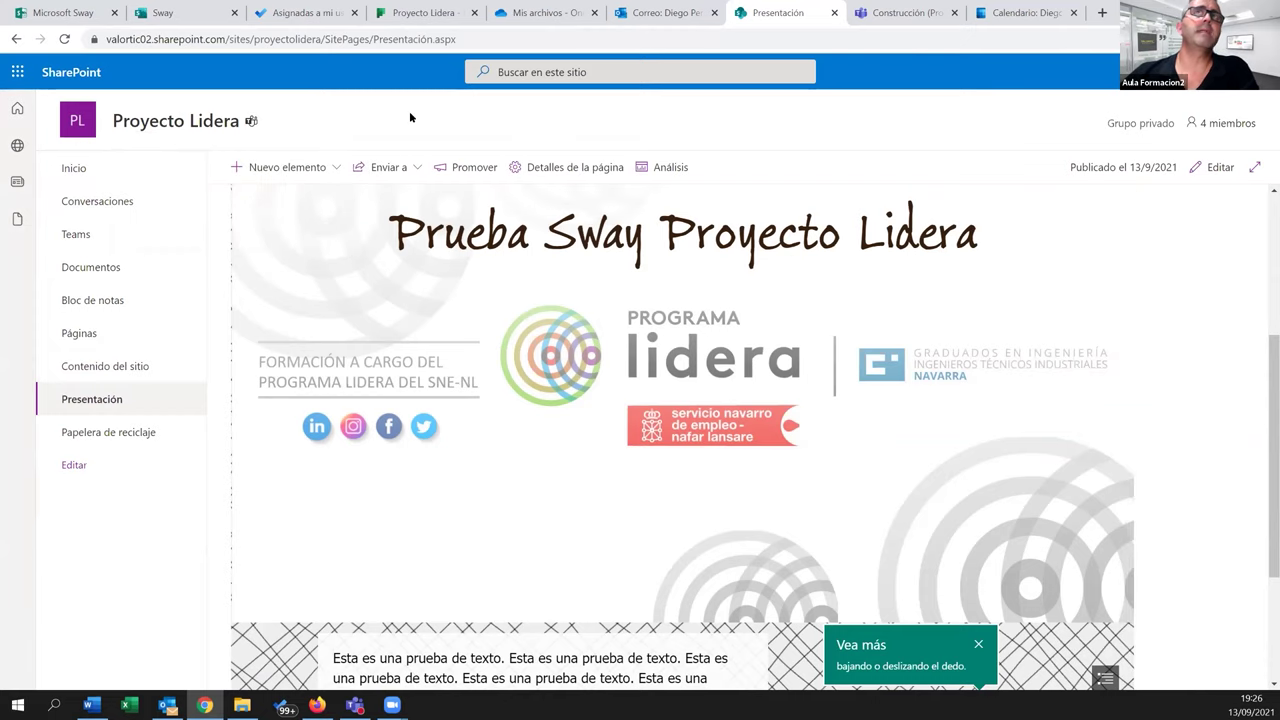
{"action": "left_click", "coordinate": [108, 15]}
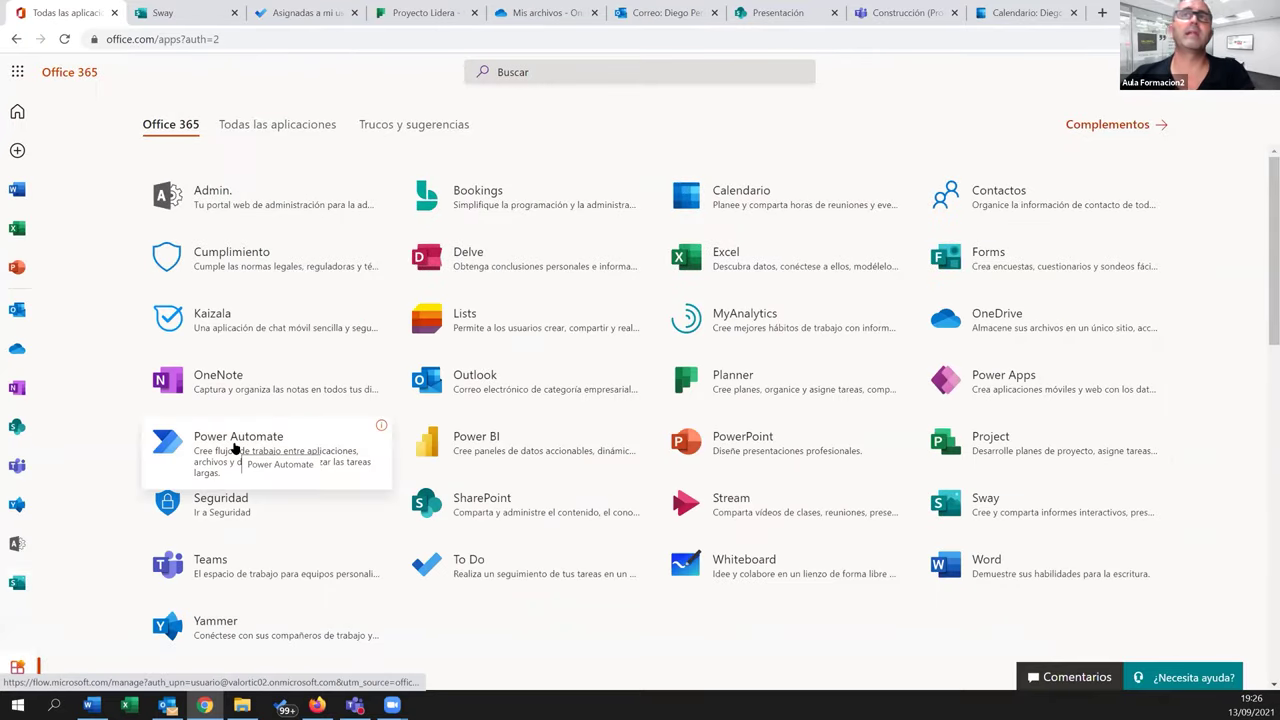
Add a Tasks by Planner and To Do tab to Construcción using the existing Proyecto Lidera plan
{"action": "left_click", "coordinate": [905, 12]}
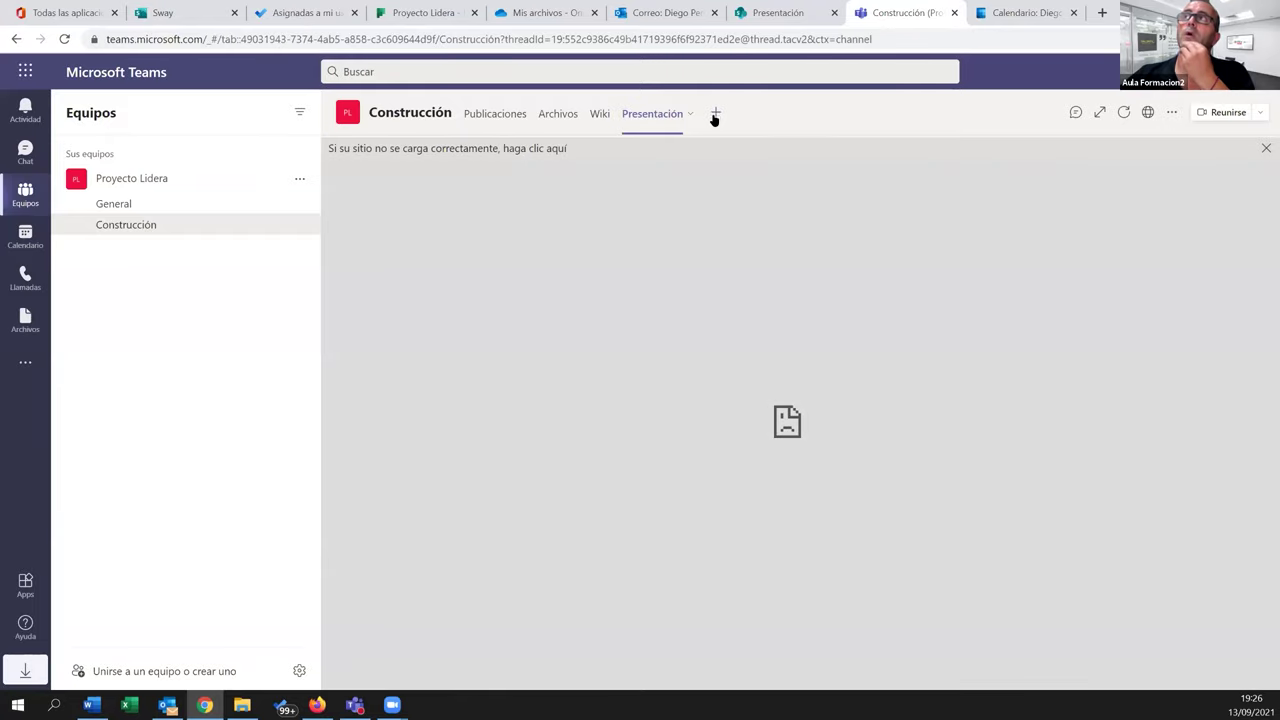
{"action": "left_click", "coordinate": [715, 114]}
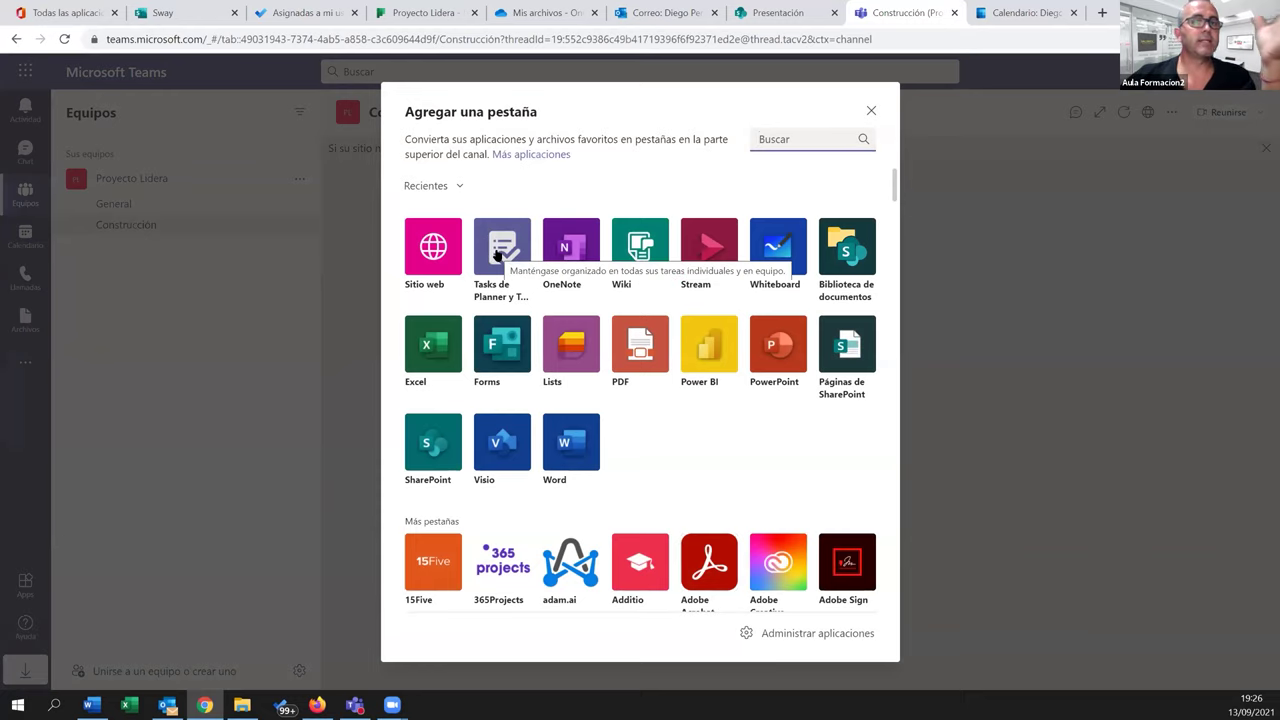
{"action": "left_click", "coordinate": [497, 250]}
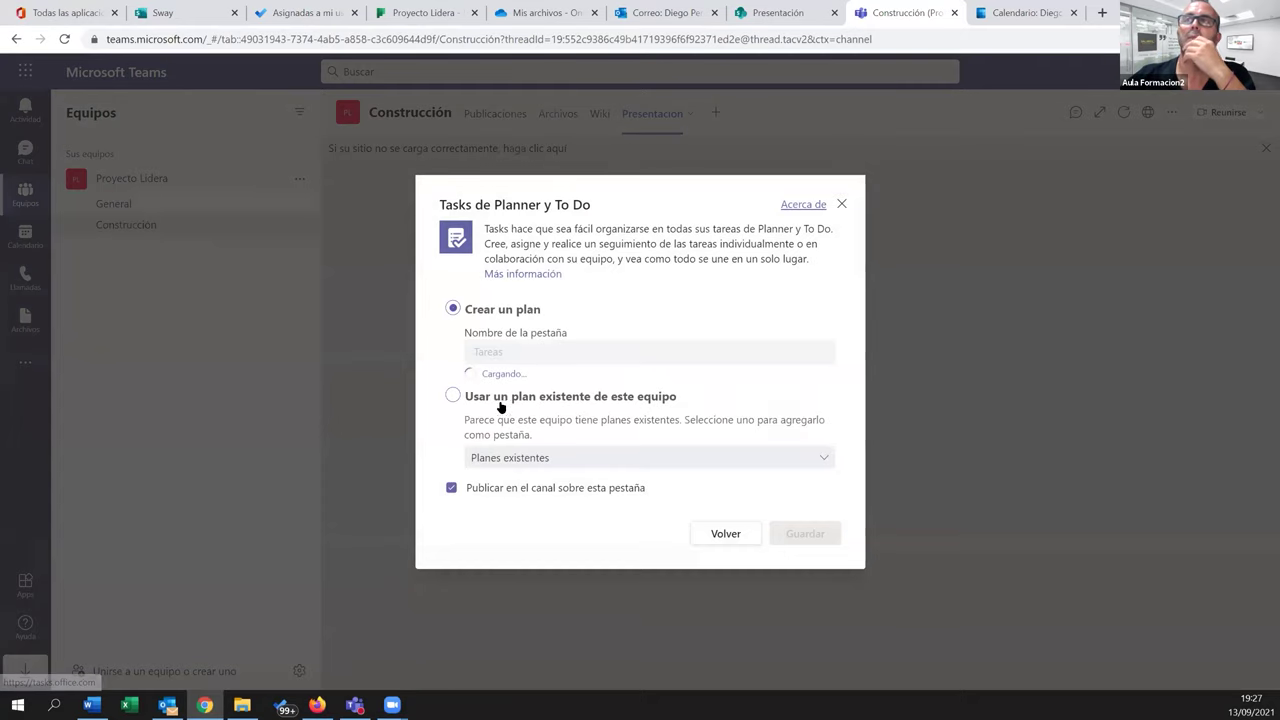
{"action": "left_click", "coordinate": [498, 400]}
{"action": "left_click", "coordinate": [523, 460]}
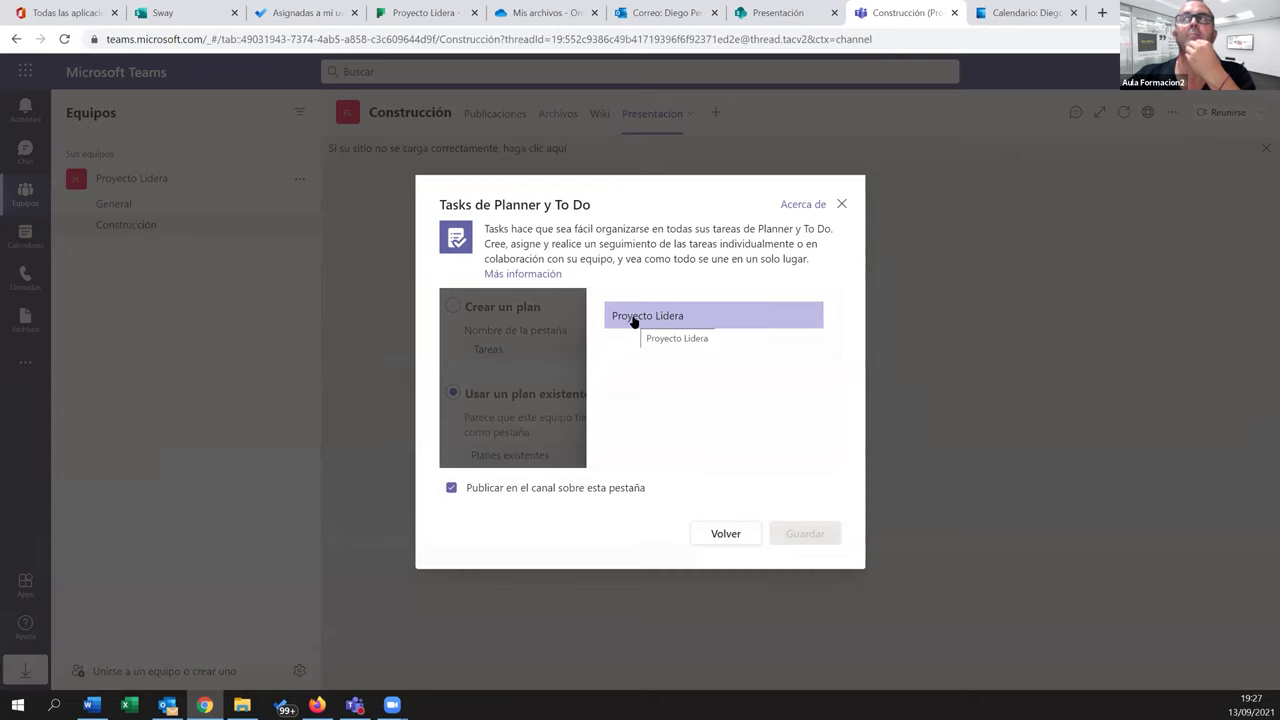
{"action": "left_click", "coordinate": [632, 317]}
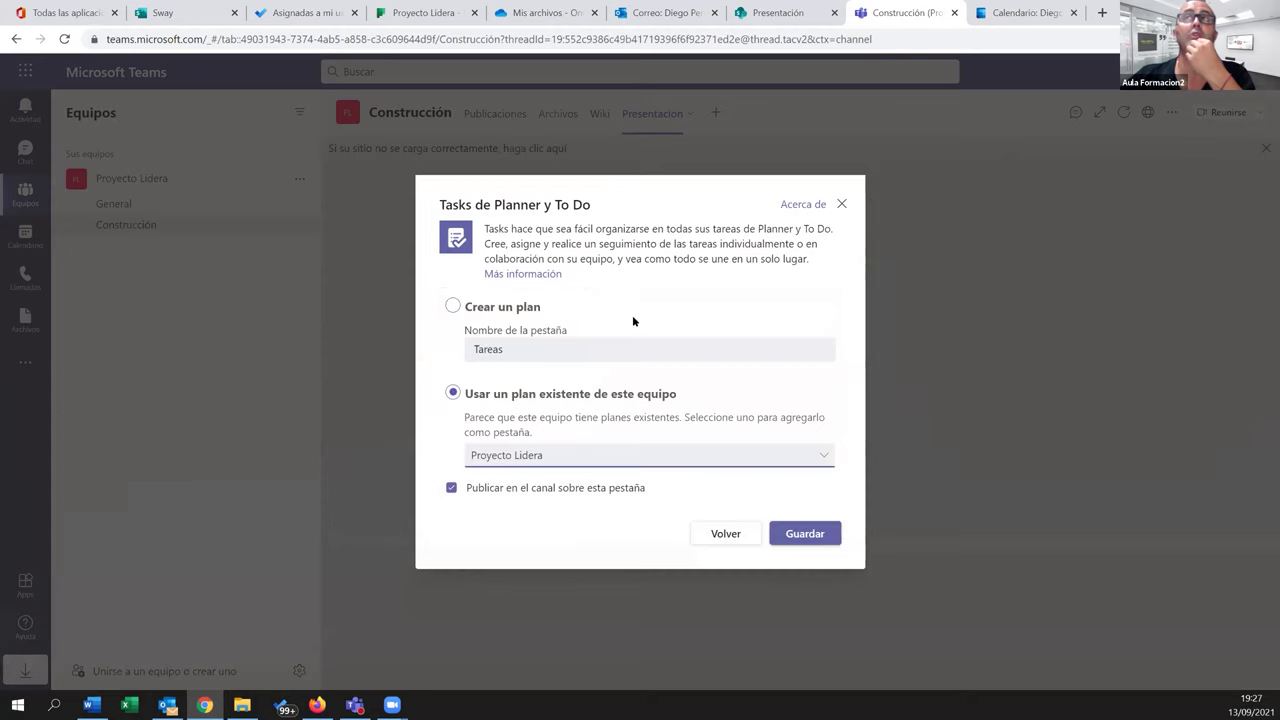
{"action": "left_click", "coordinate": [804, 531]}
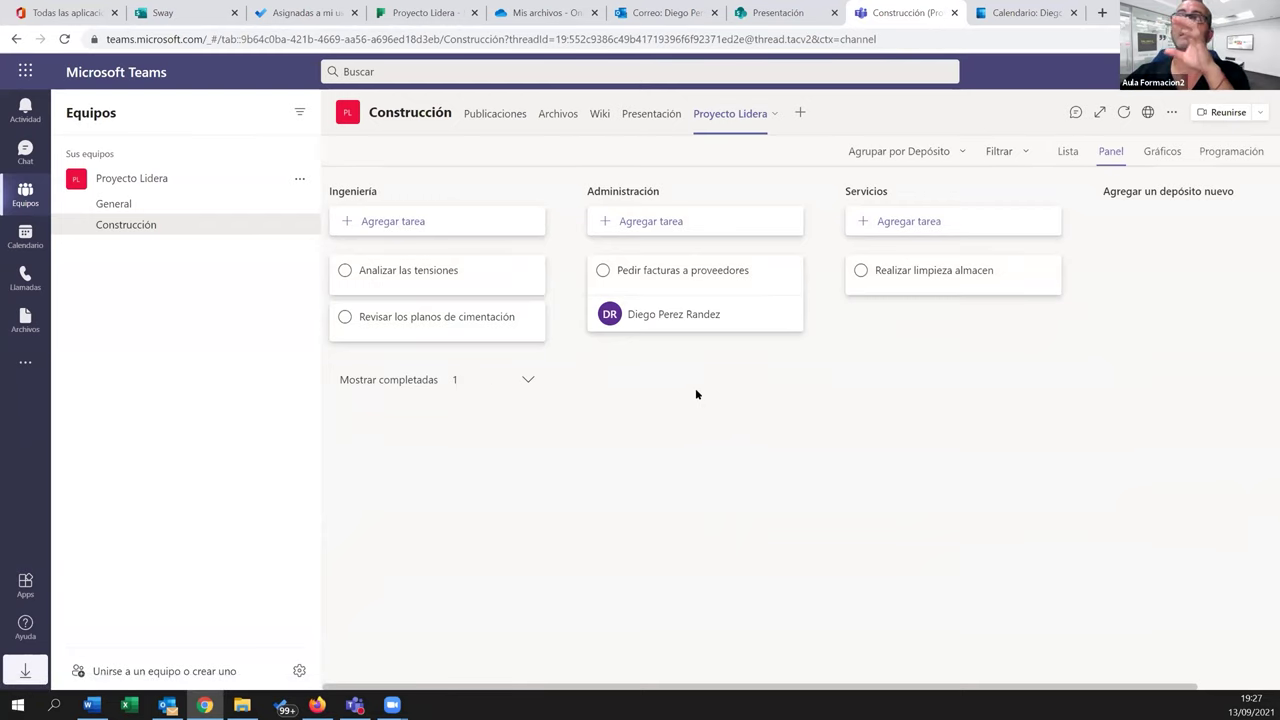
Add the task 'Tarea añadida en Teams' under Administración in the plan tab
{"action": "left_click", "coordinate": [648, 224]}
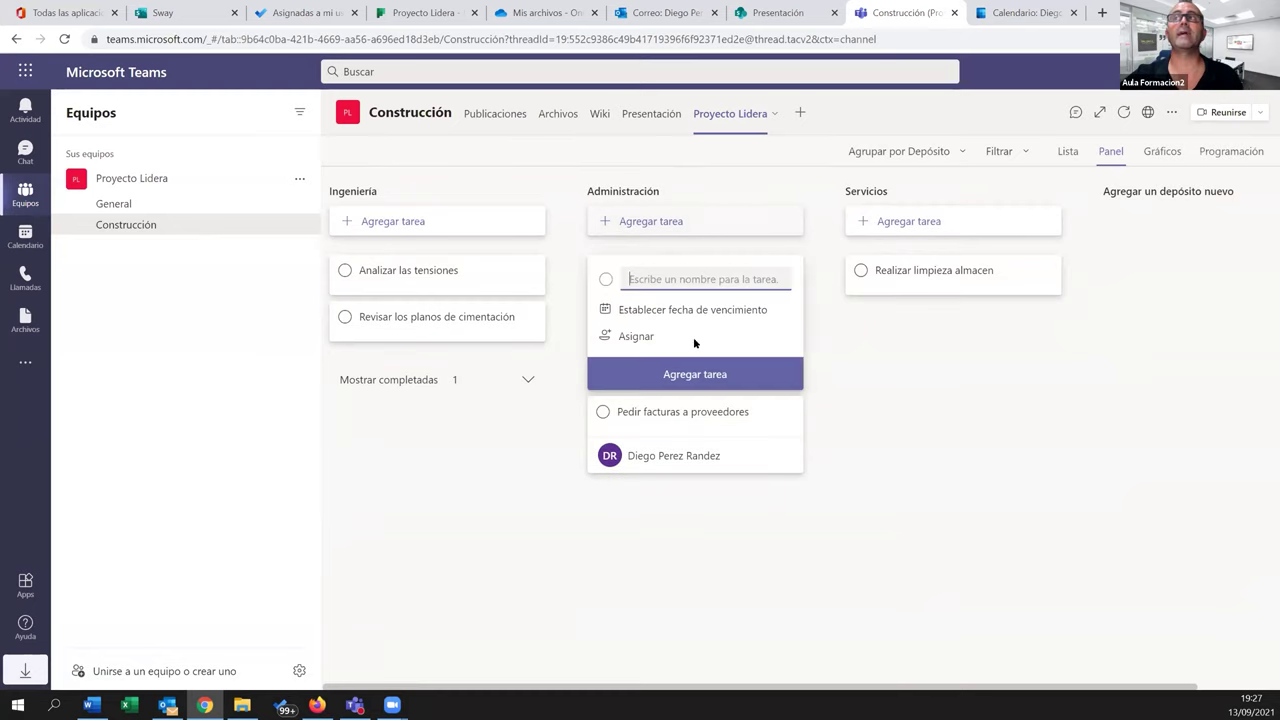
{"action": "type", "text": "Tarea"}
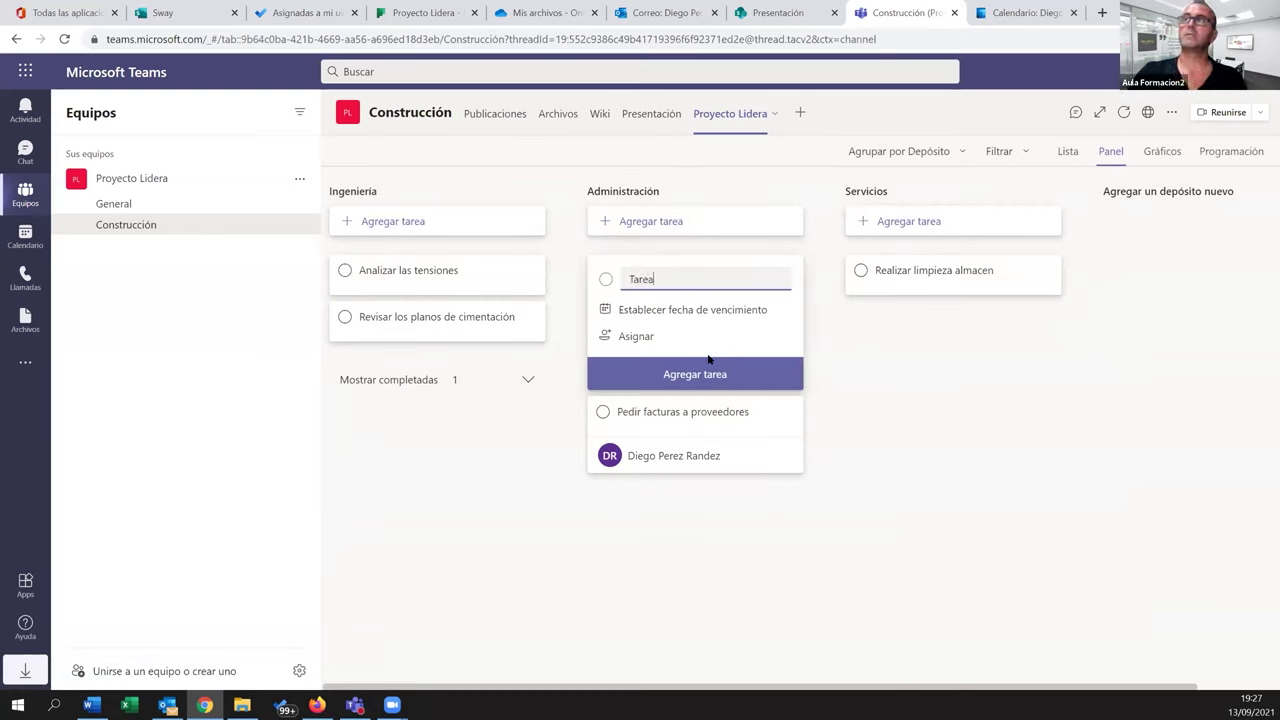
{"action": "type", "text": " añadida en Teams"}
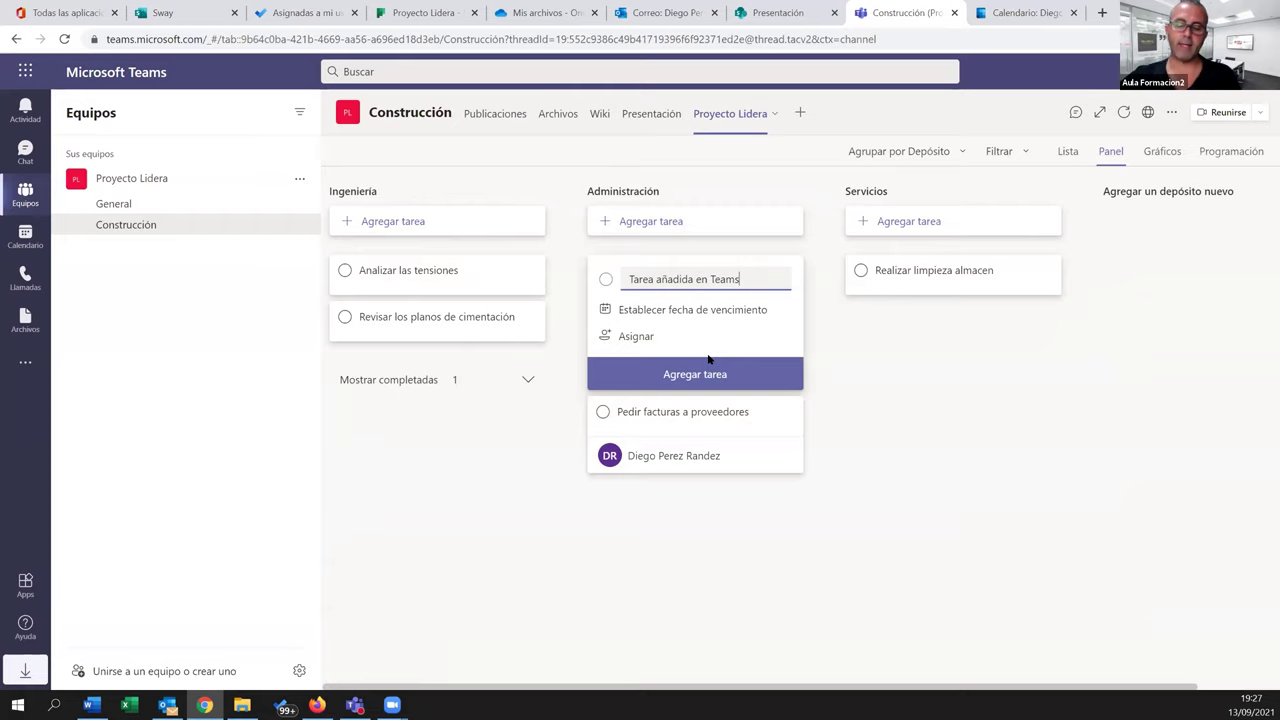
{"action": "key", "text": "Return"}
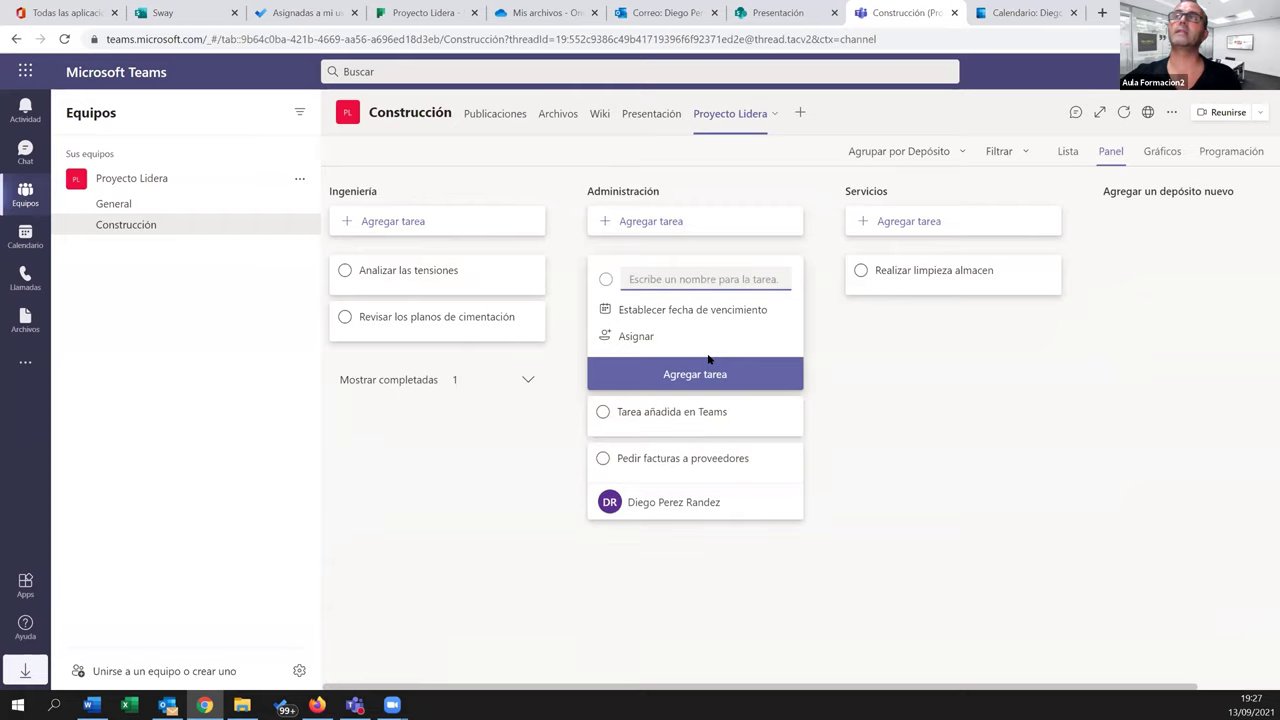
{"action": "left_click", "coordinate": [848, 430]}
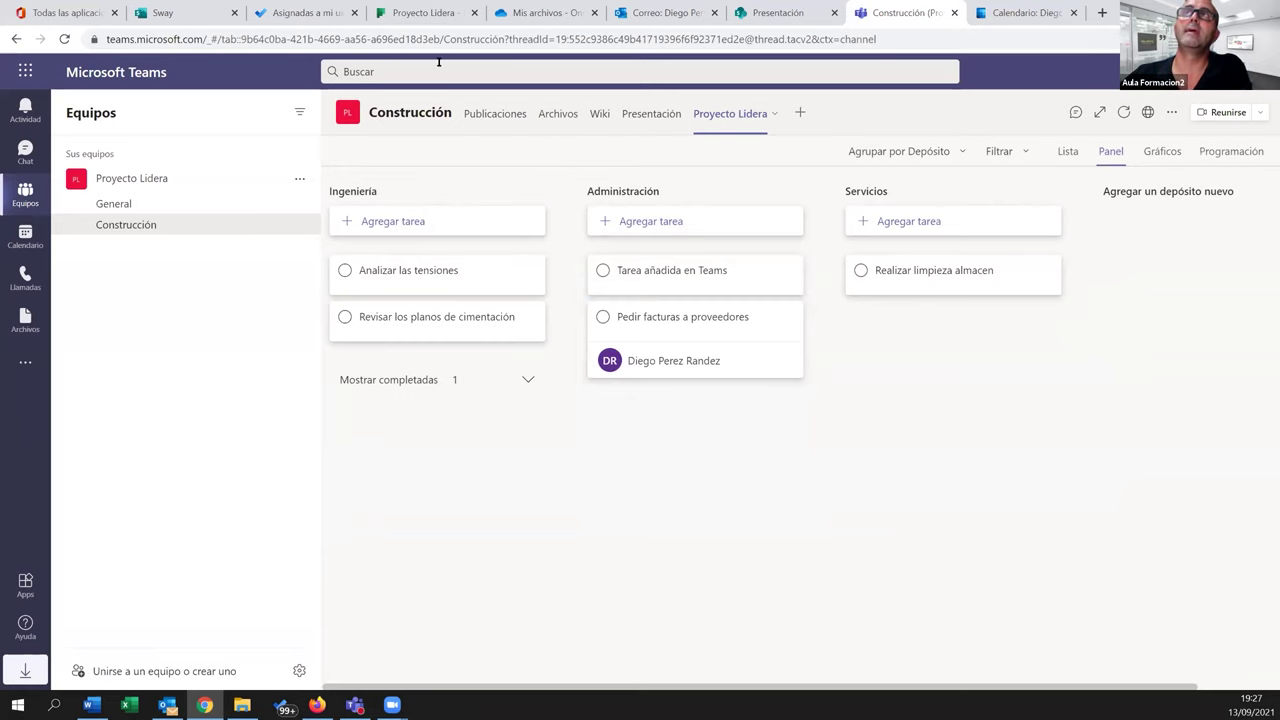
Verify the task in Planner, review the channel's Presentación and files tabs, then open the Office 365 apps page
{"action": "left_click", "coordinate": [416, 14]}
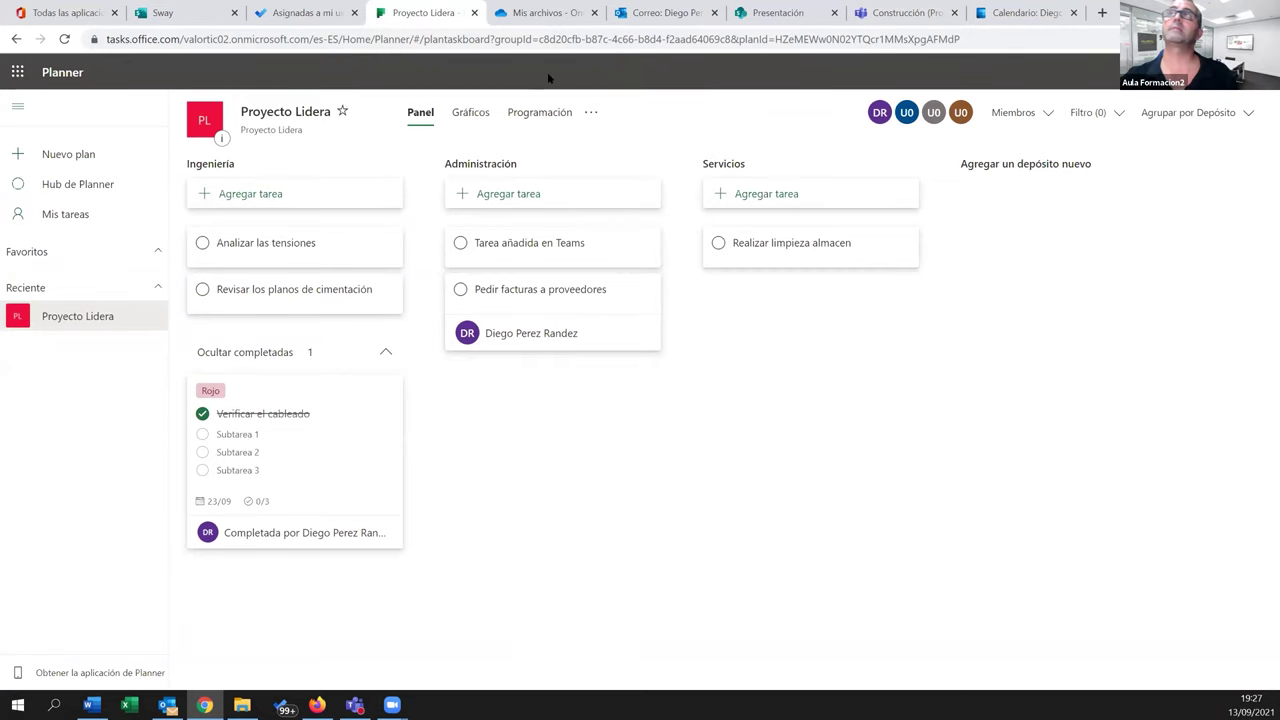
{"action": "left_click", "coordinate": [900, 13]}
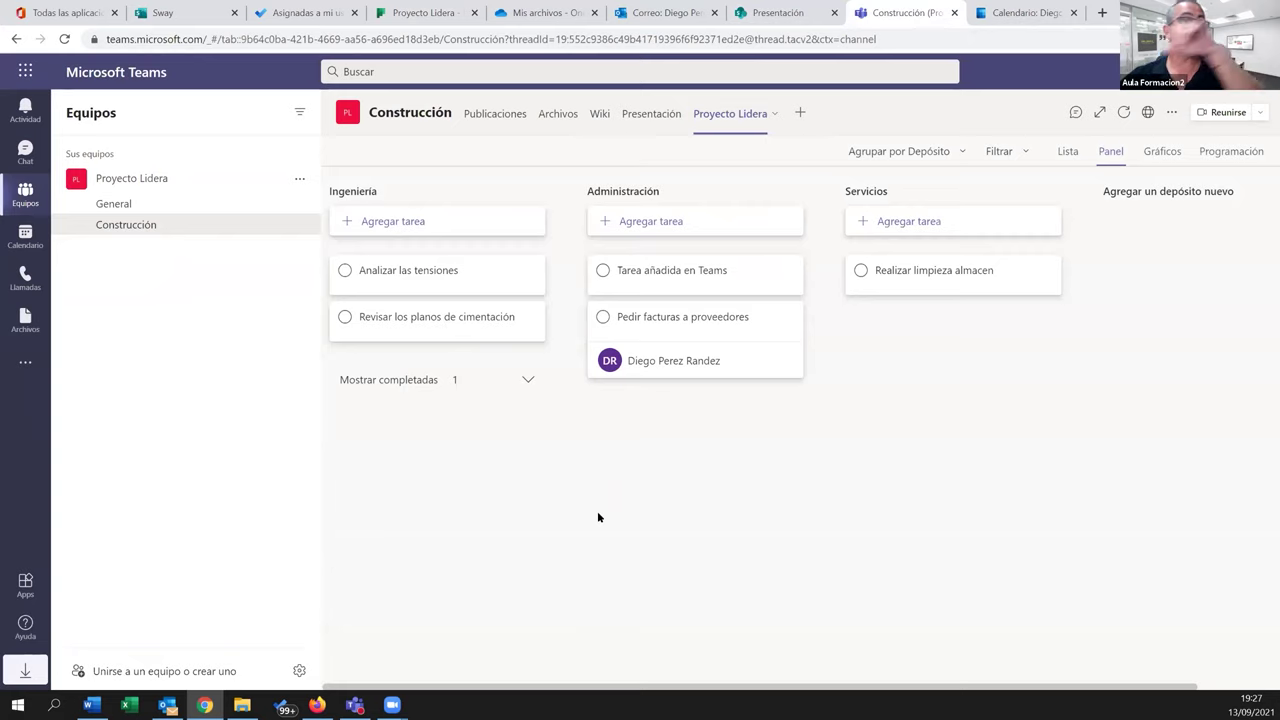
{"action": "left_click", "coordinate": [648, 117]}
{"action": "left_click", "coordinate": [560, 114]}
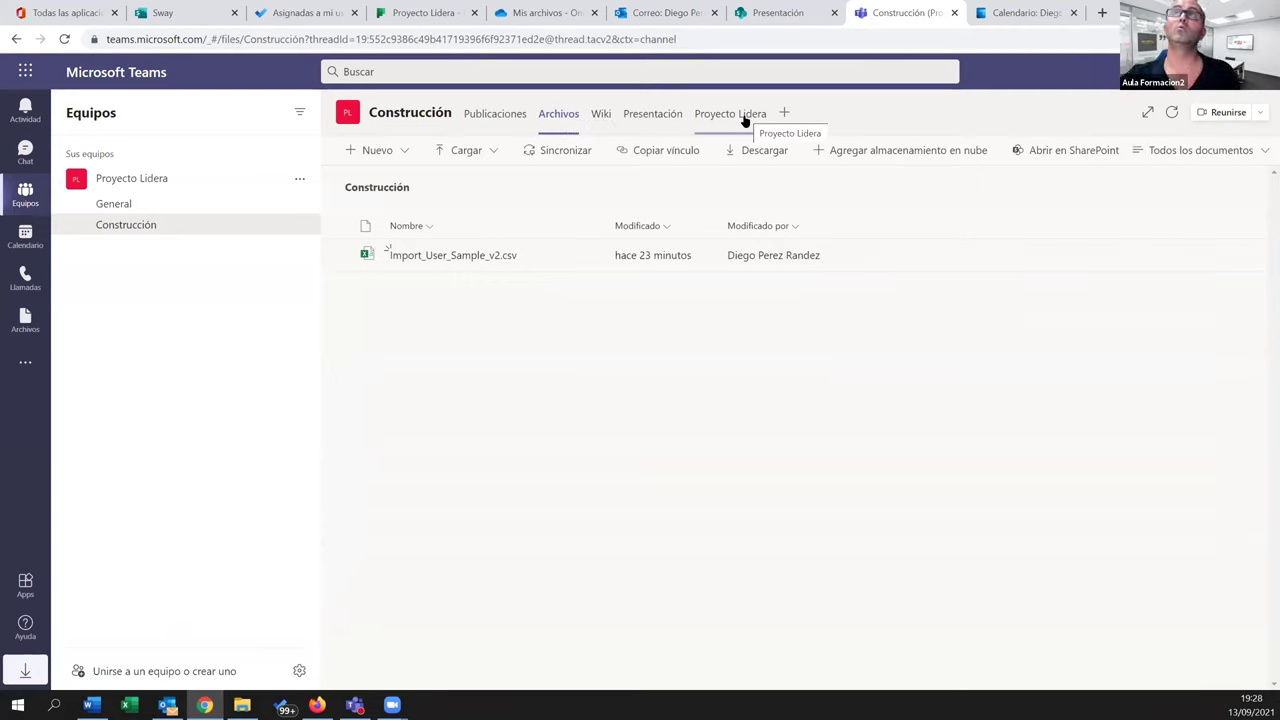
{"action": "left_click", "coordinate": [57, 14]}
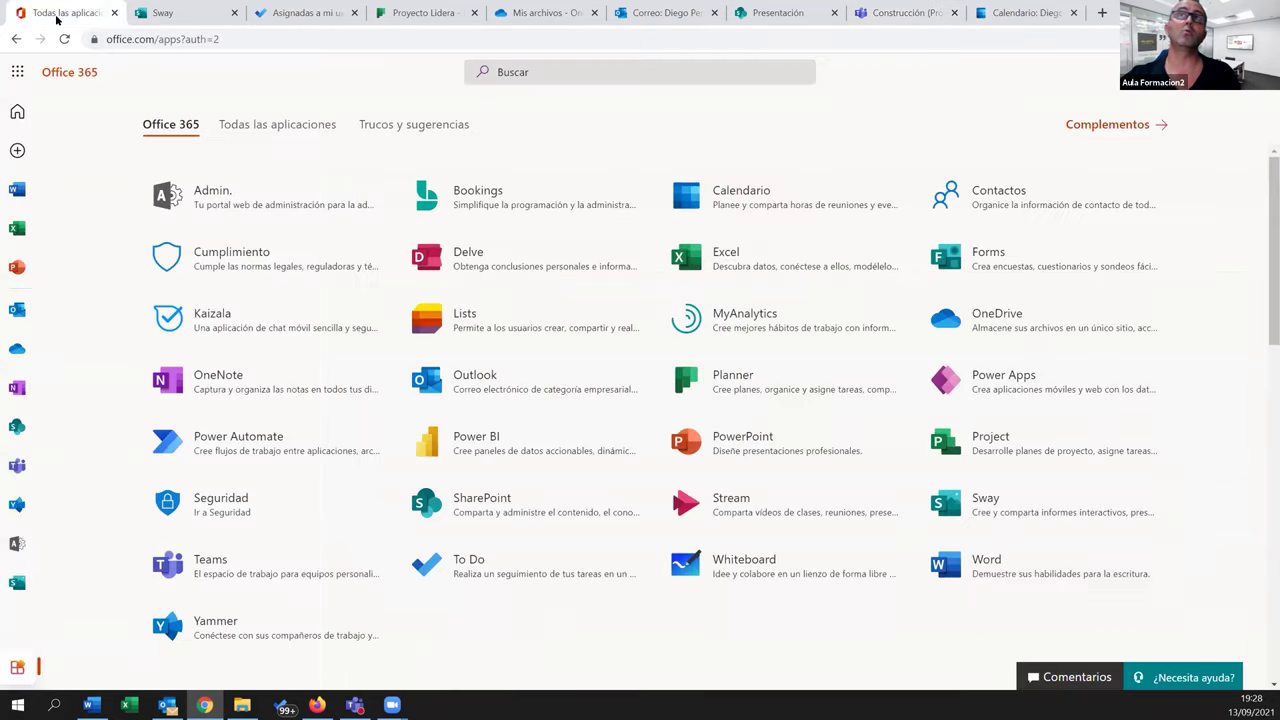
Open the Bloc de notas de Proyecto Lidera notebook in OneNote and add section 'Sección 01 Lidera'
{"action": "left_click", "coordinate": [228, 372]}
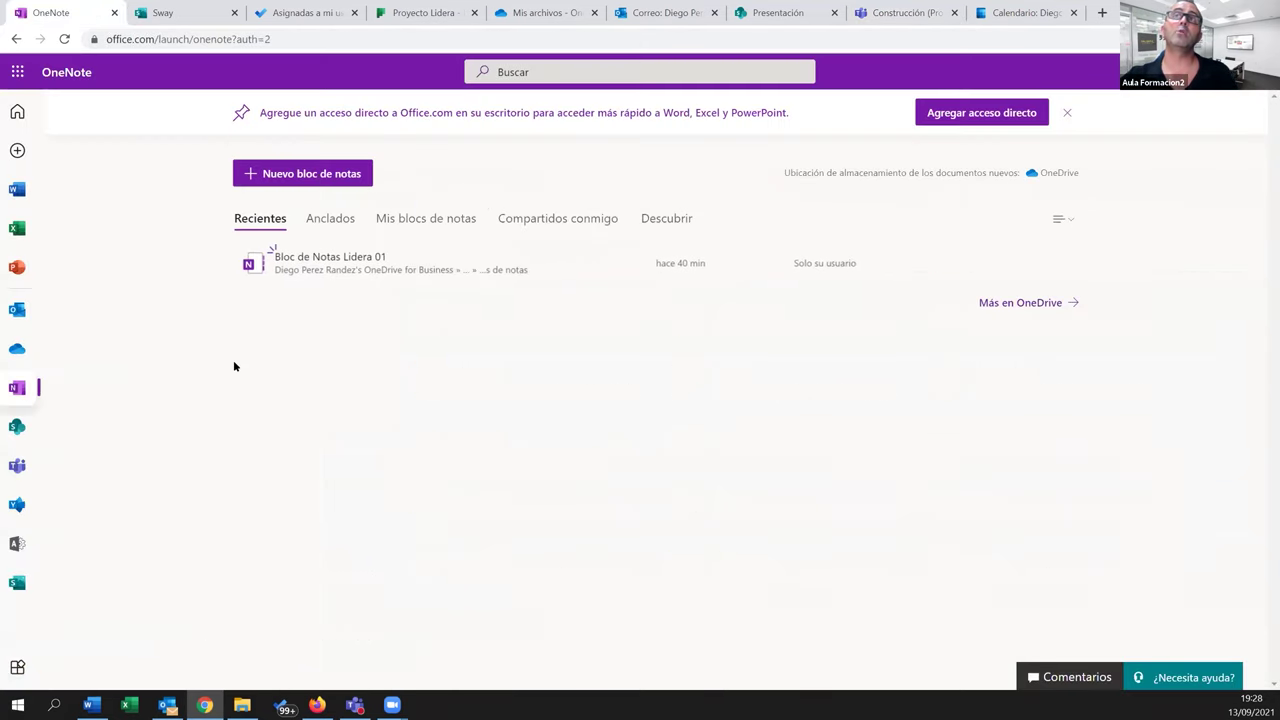
{"action": "left_click", "coordinate": [64, 39]}
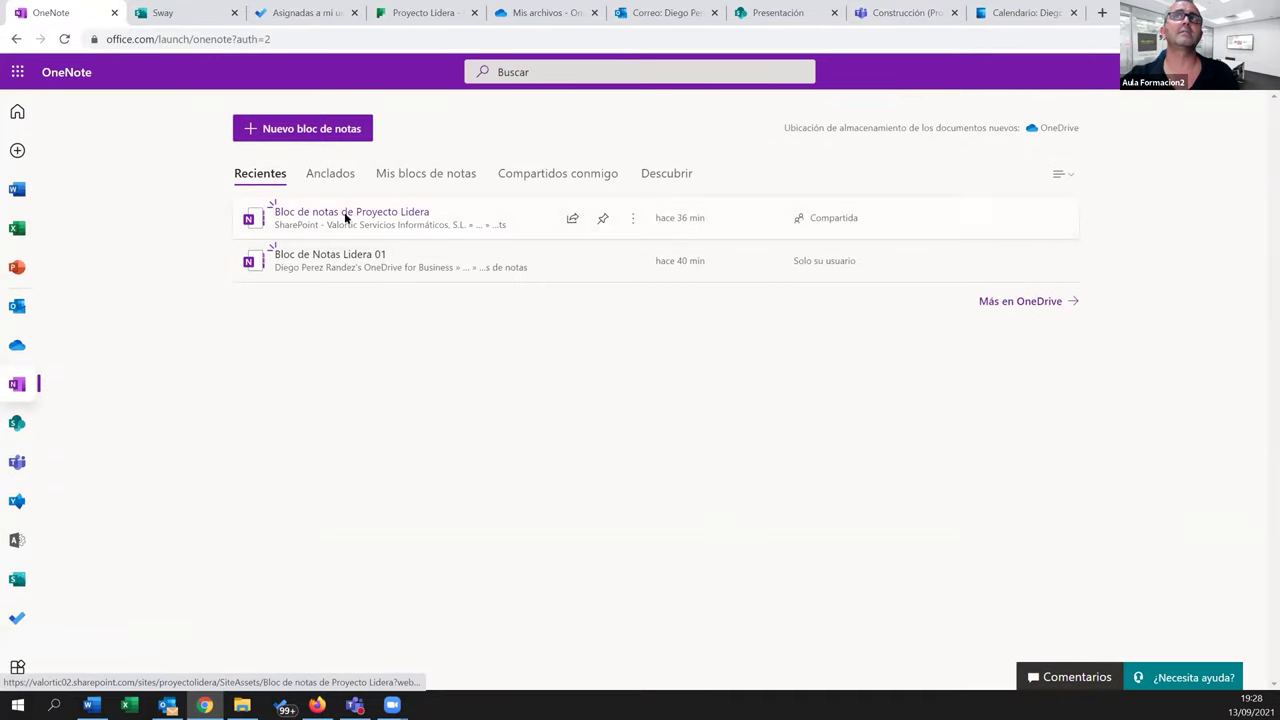
{"action": "left_click", "coordinate": [344, 215]}
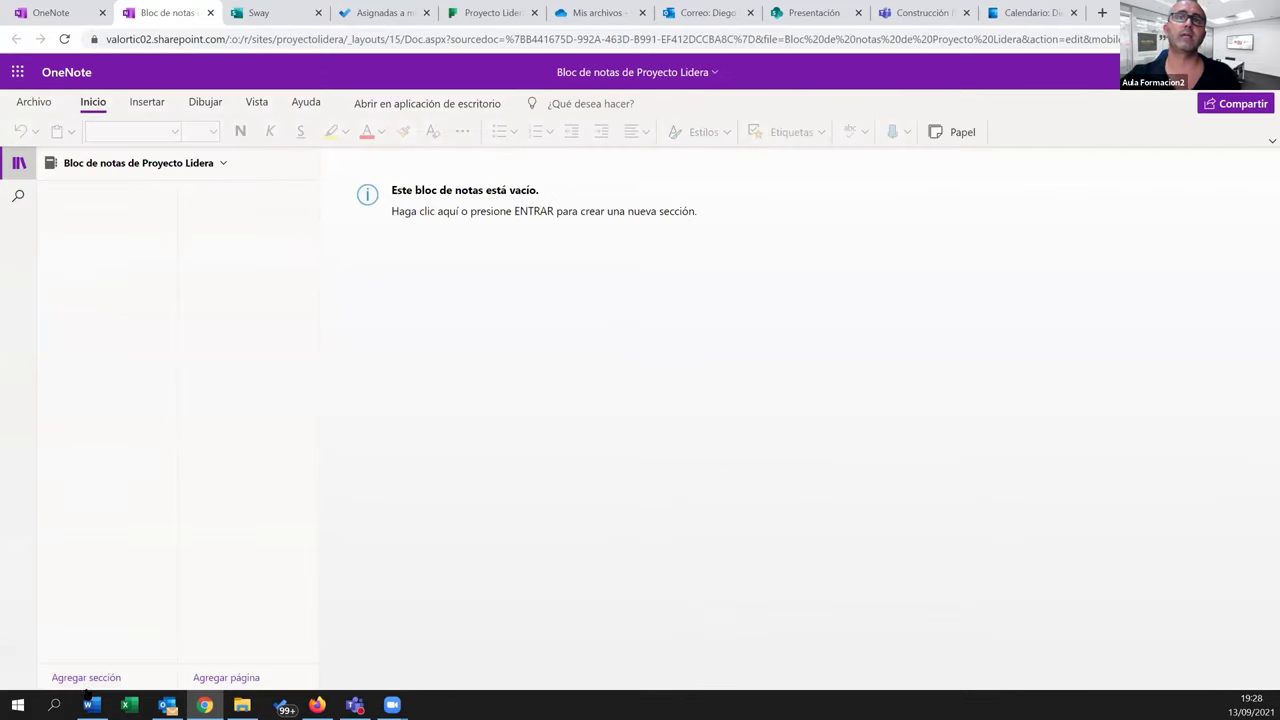
{"action": "left_click", "coordinate": [92, 677]}
{"action": "type", "text": "Sección 01 Lidera"}
{"action": "key", "text": "Return"}
Title the page 'Página 01 Lidera', add a few sample notes, and copy the notebook's sharing link
{"action": "type", "text": "Página 01 Lidera"}
{"action": "key", "text": "Return"}
{"action": "type", "text": "xfsadfas"}
{"action": "left_click", "coordinate": [675, 314]}
{"action": "type", "text": "asdf"}
{"action": "left_click", "coordinate": [503, 426]}
{"action": "type", "text": "As df"}
{"action": "left_click", "coordinate": [1046, 283]}
{"action": "type", "text": "asdf"}
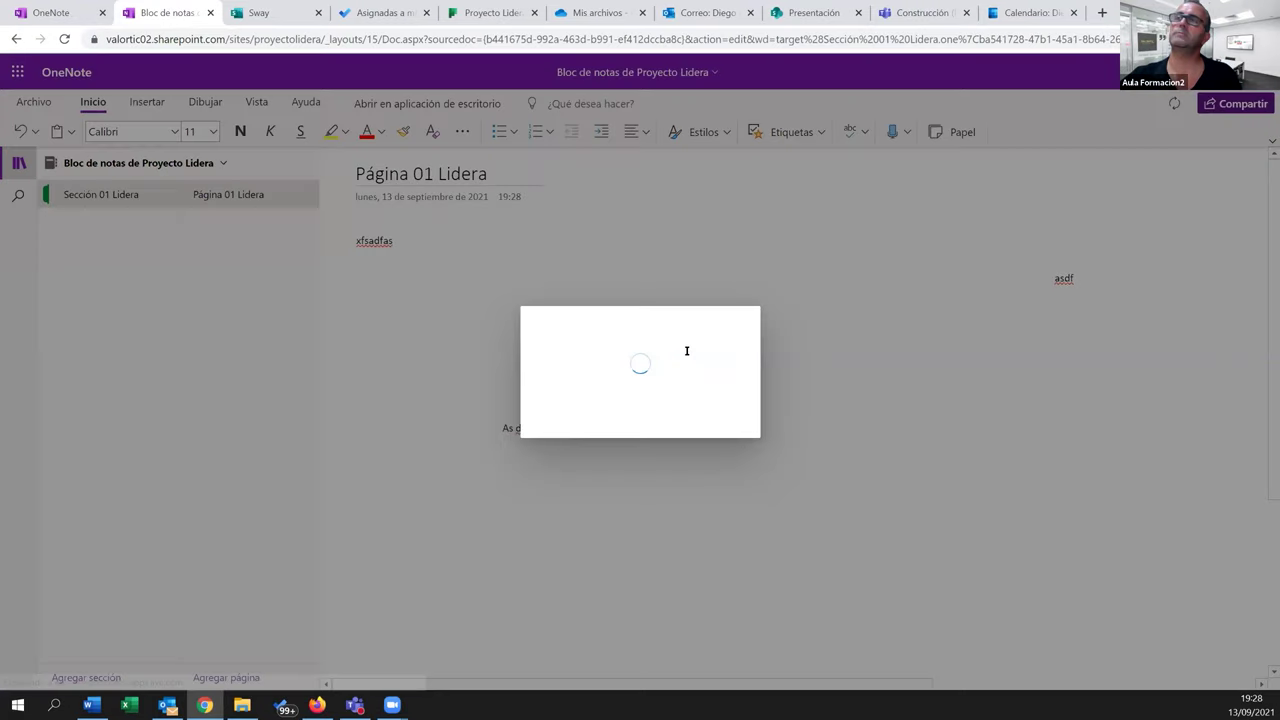
{"action": "left_click", "coordinate": [563, 472]}
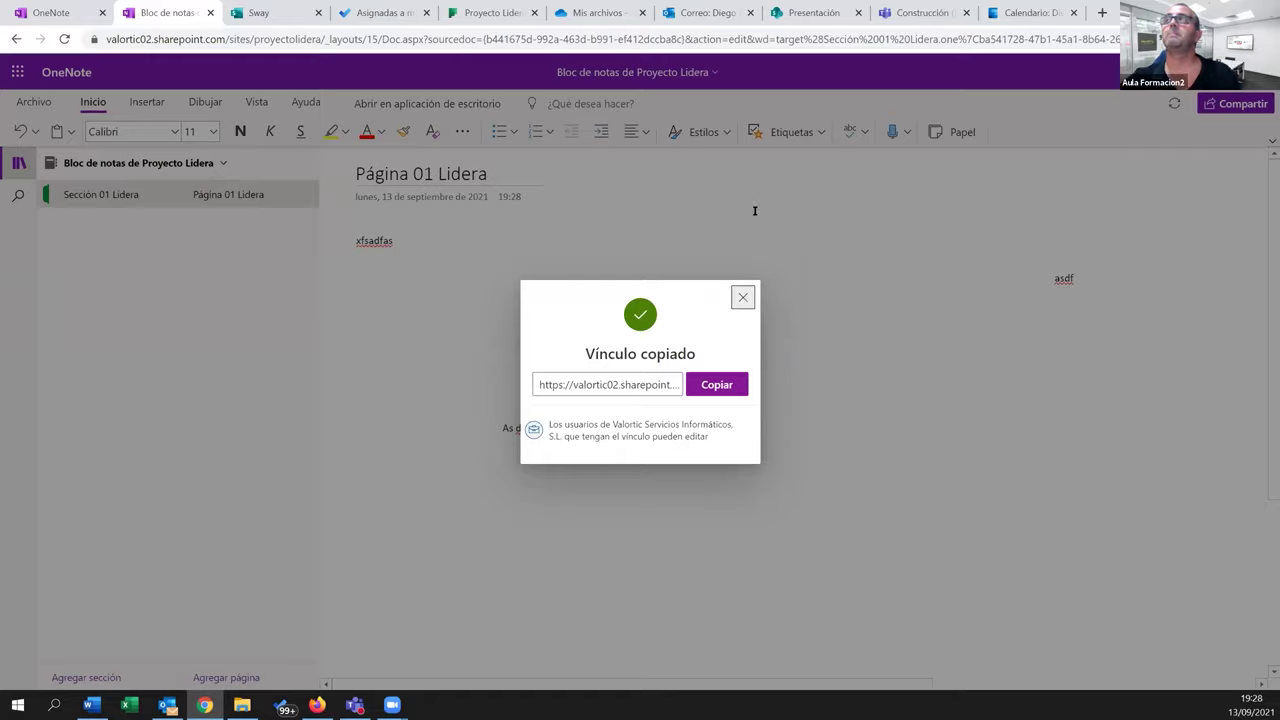
{"action": "left_click", "coordinate": [743, 297]}
Add a website tab named 'Bloc de notas' to Construcción with the pasted notebook link
{"action": "left_click", "coordinate": [920, 12]}
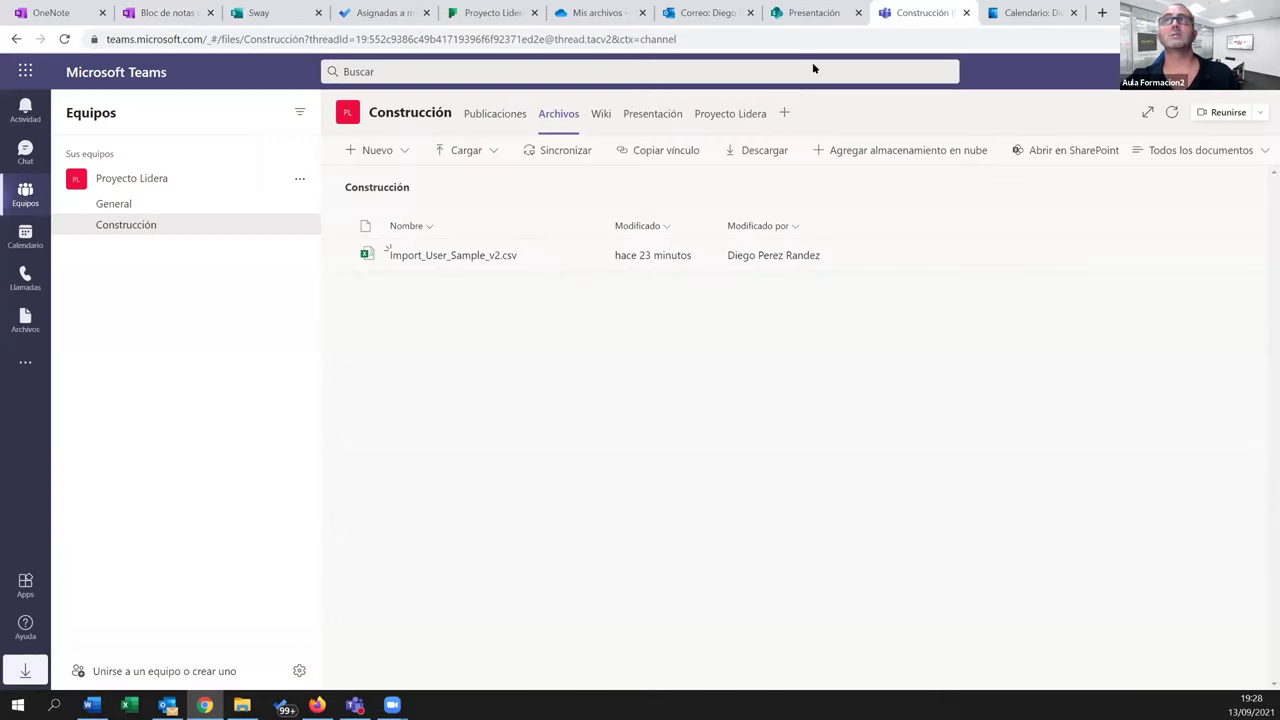
{"action": "left_click", "coordinate": [785, 113]}
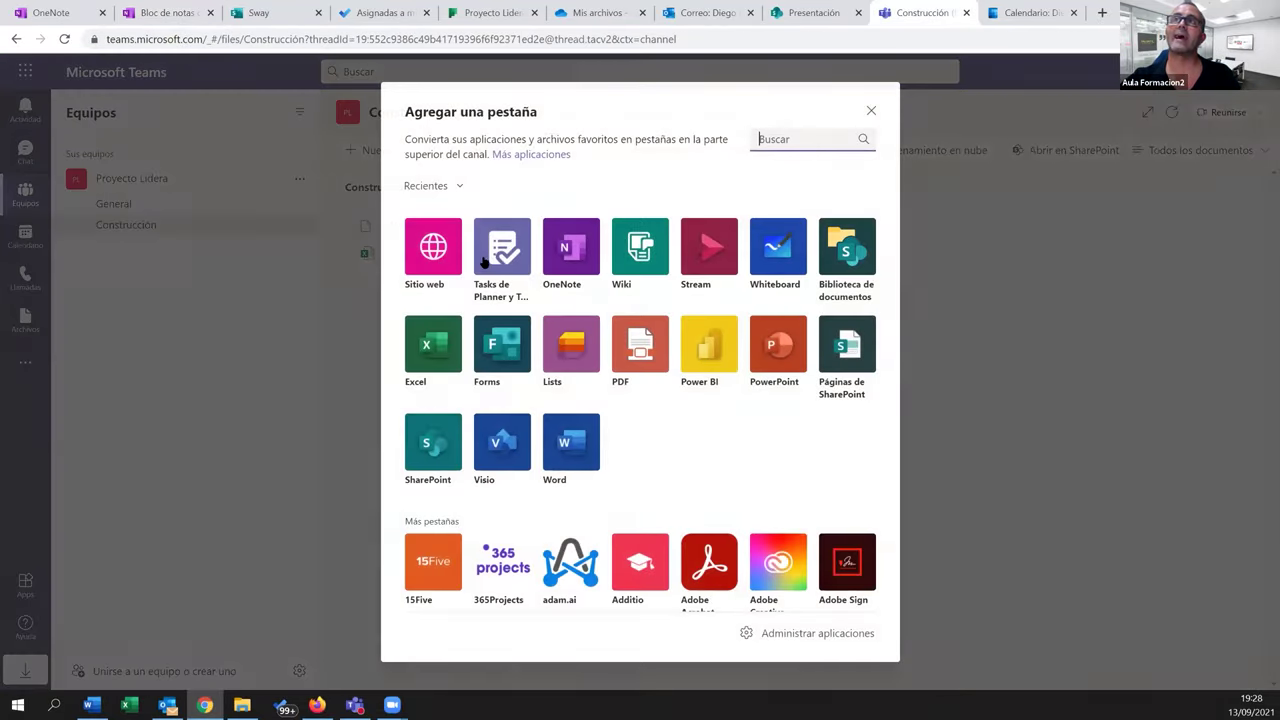
{"action": "left_click", "coordinate": [437, 263]}
{"action": "type", "text": "N"}
{"action": "key", "text": "BackSpace"}
{"action": "type", "text": "Bloc de notas"}
{"action": "key", "text": "Tab"}
{"action": "key", "text": "ctrl+v"}
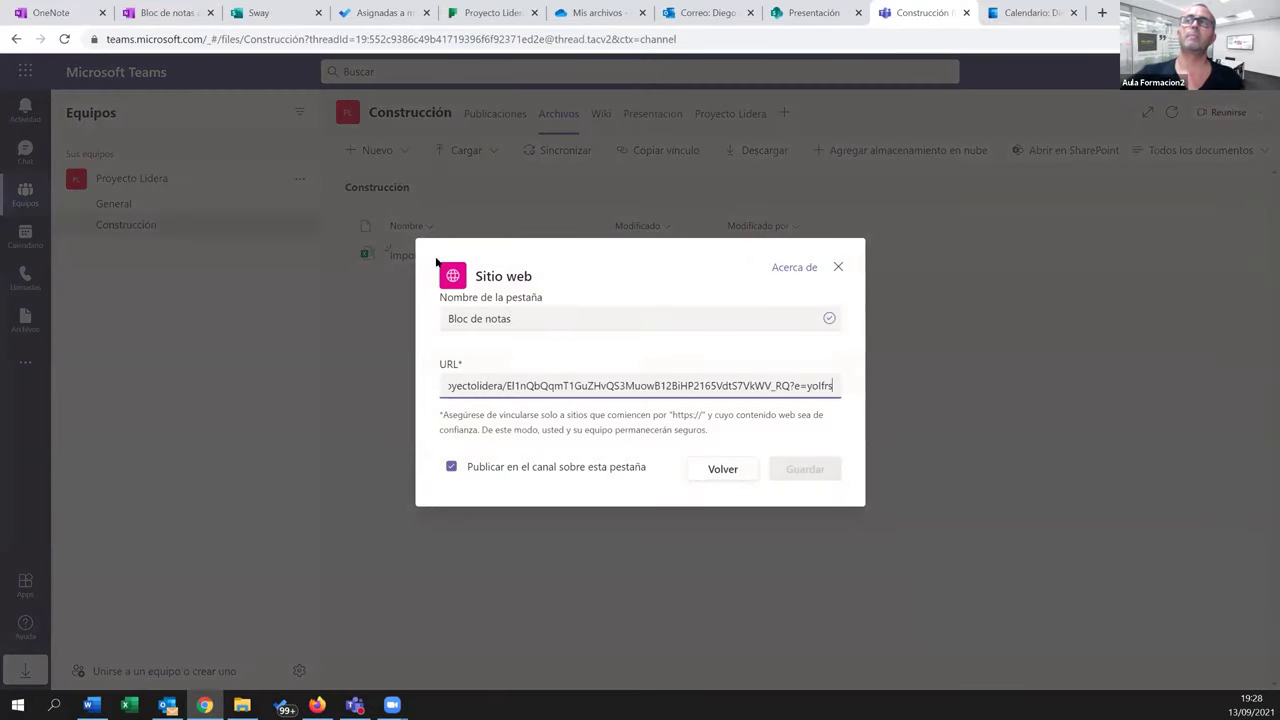
{"action": "left_click", "coordinate": [800, 479]}
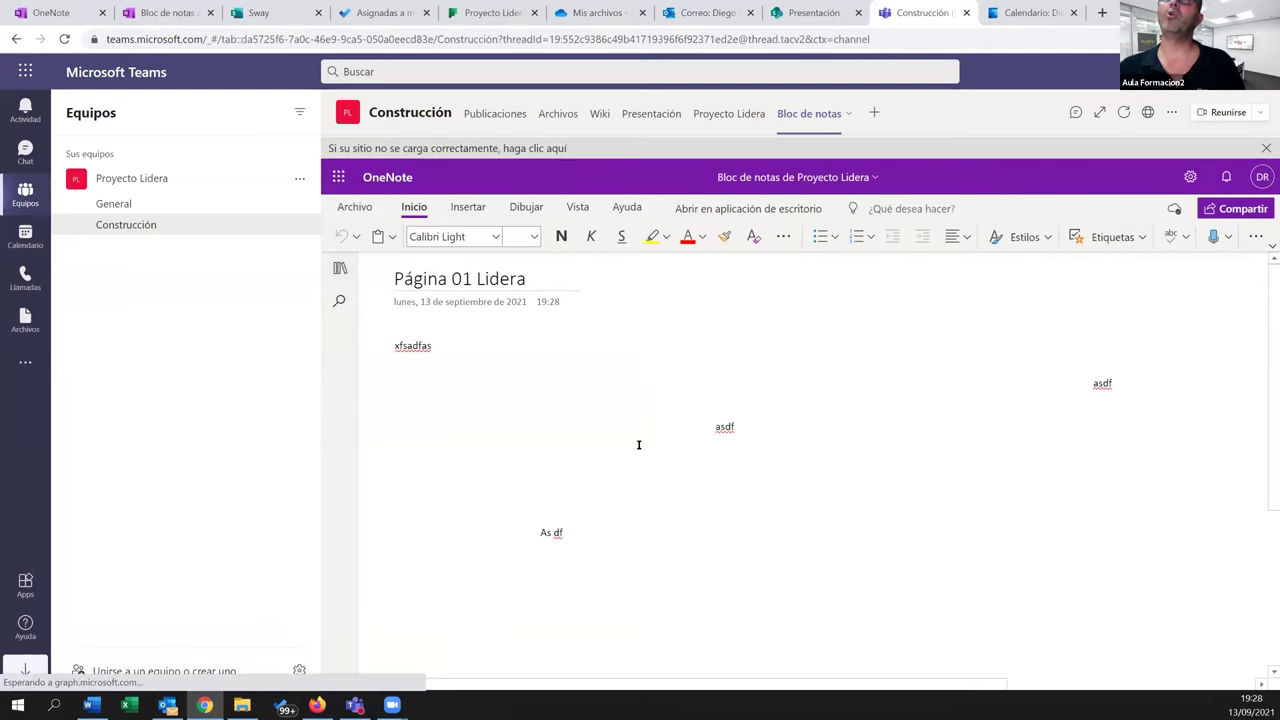
Type three test notes on Página 01 Lidera in the Teams tab, then view them in OneNote
{"action": "left_click", "coordinate": [716, 326]}
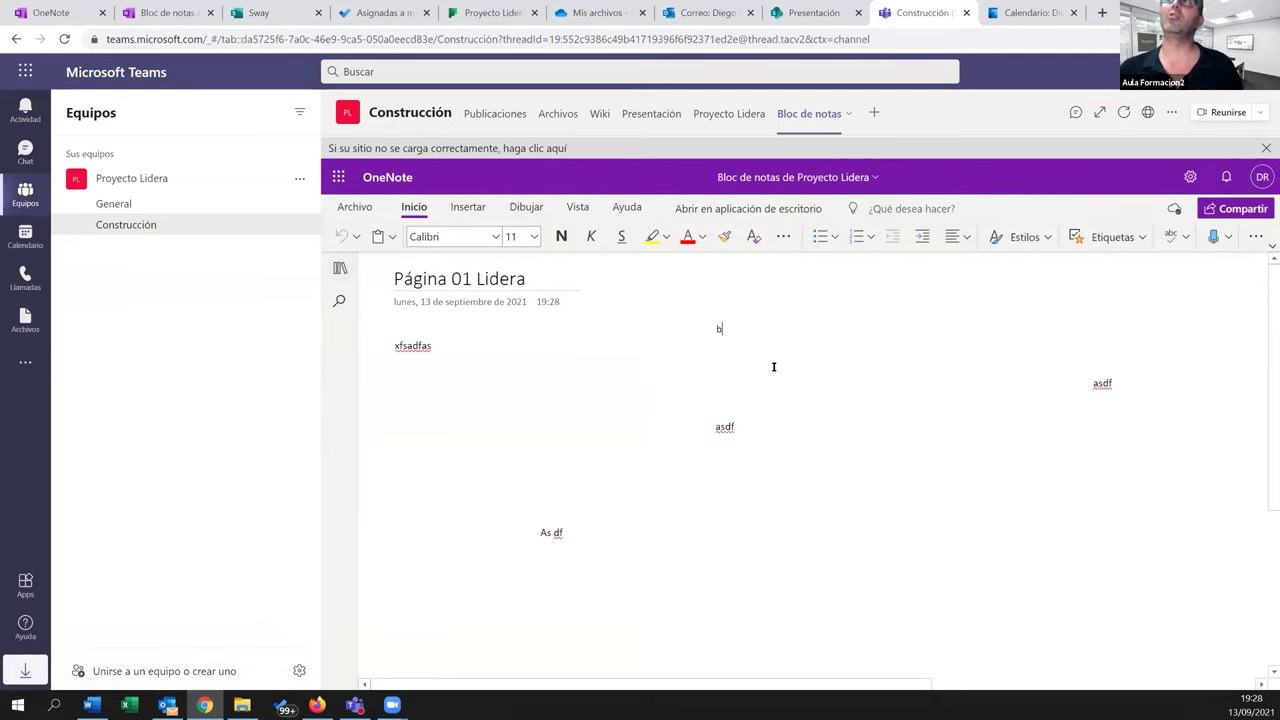
{"action": "type", "text": "bdsfhgbsdfg"}
{"action": "left_click", "coordinate": [946, 548]}
{"action": "type", "text": "dfgsdgsdfgsd"}
{"action": "left_click", "coordinate": [727, 589]}
{"action": "type", "text": "fdgs"}
{"action": "left_click", "coordinate": [855, 438]}
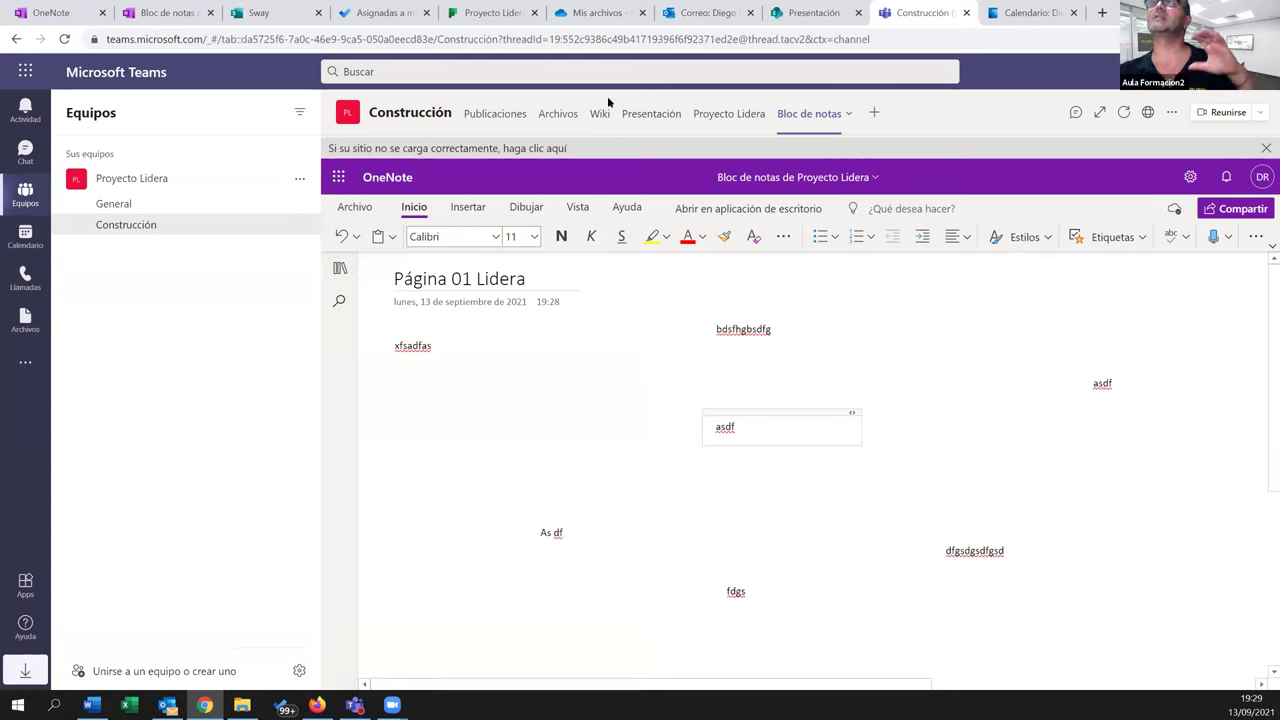
{"action": "left_click", "coordinate": [152, 13]}
{"action": "left_click", "coordinate": [717, 210]}
Highlight 'bdsfhgbsdfg' in yellow in OneNote, then check the change in the Teams channel
{"action": "double_click", "coordinate": [689, 226]}
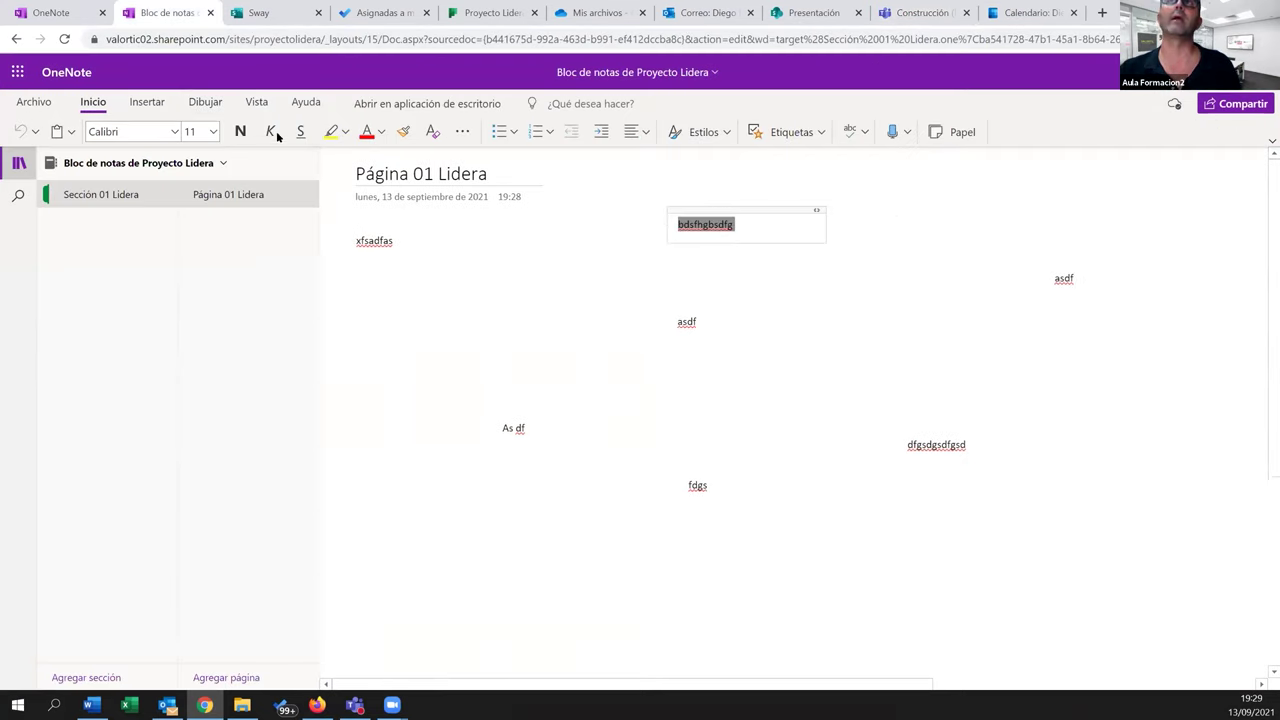
{"action": "left_click", "coordinate": [330, 132]}
{"action": "left_click", "coordinate": [701, 372]}
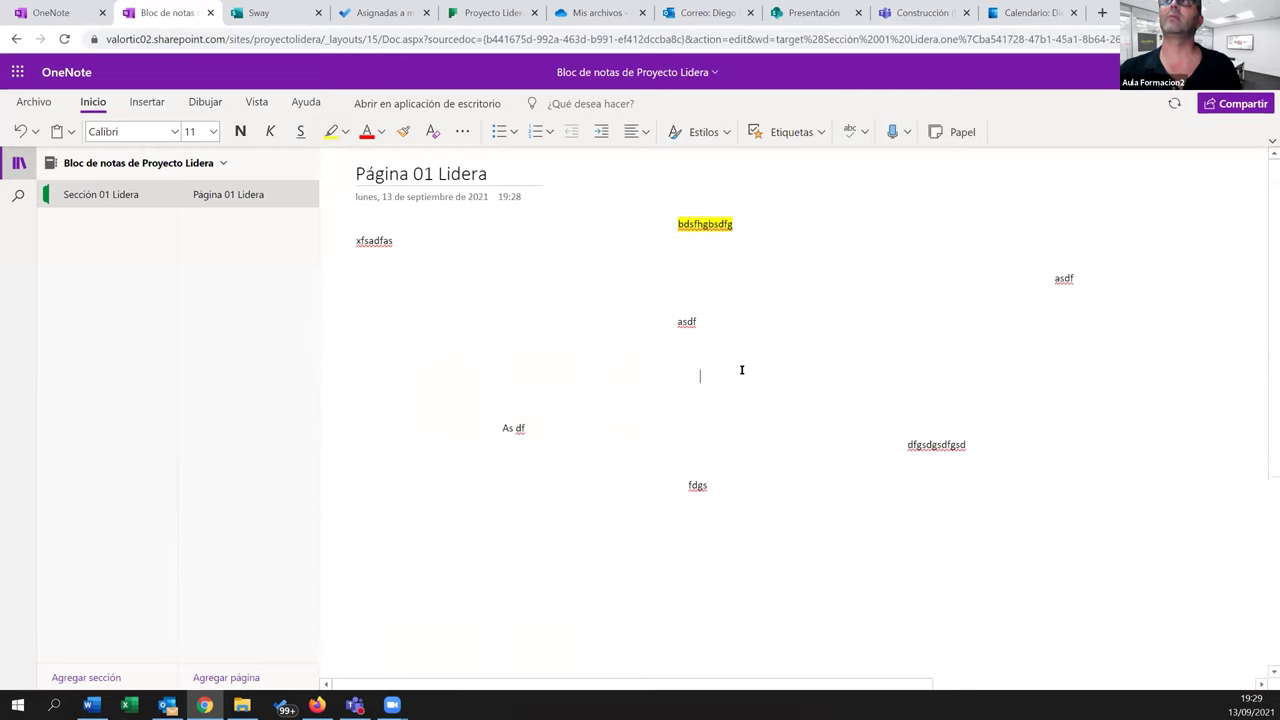
{"action": "left_click", "coordinate": [905, 12]}
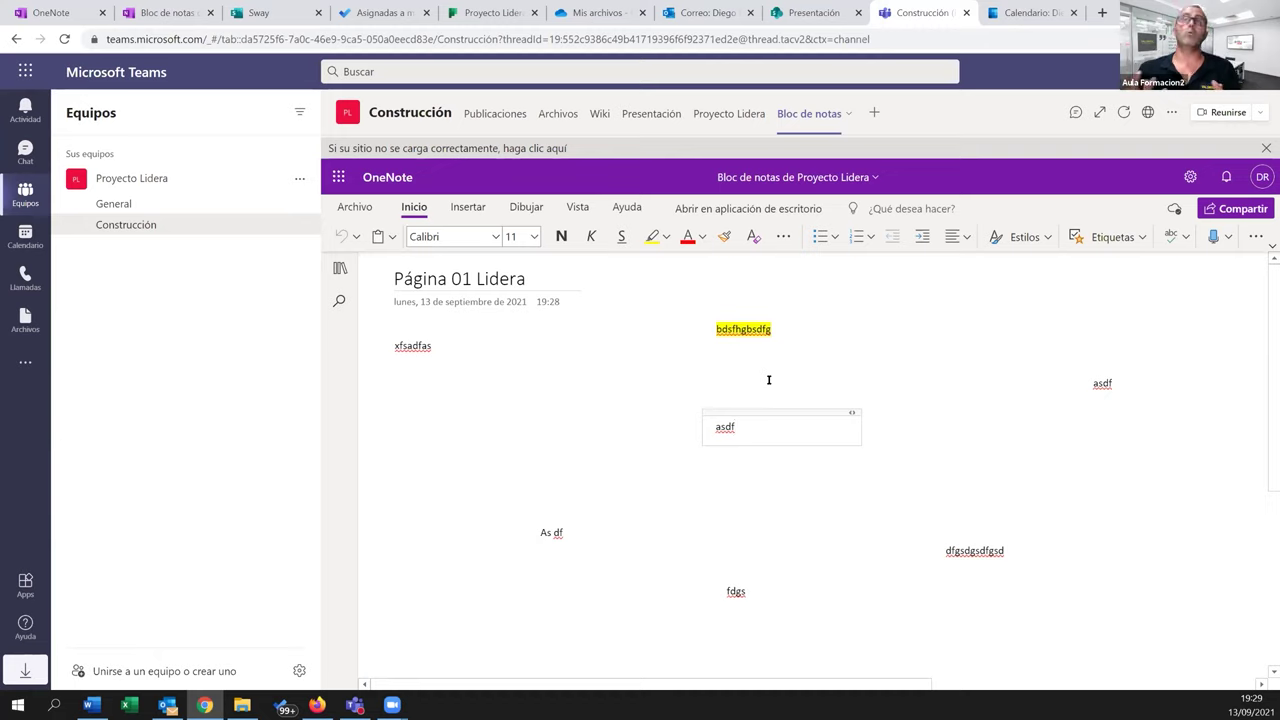
Open the General channel of the Proyecto Lidera team
{"action": "left_click", "coordinate": [115, 205]}
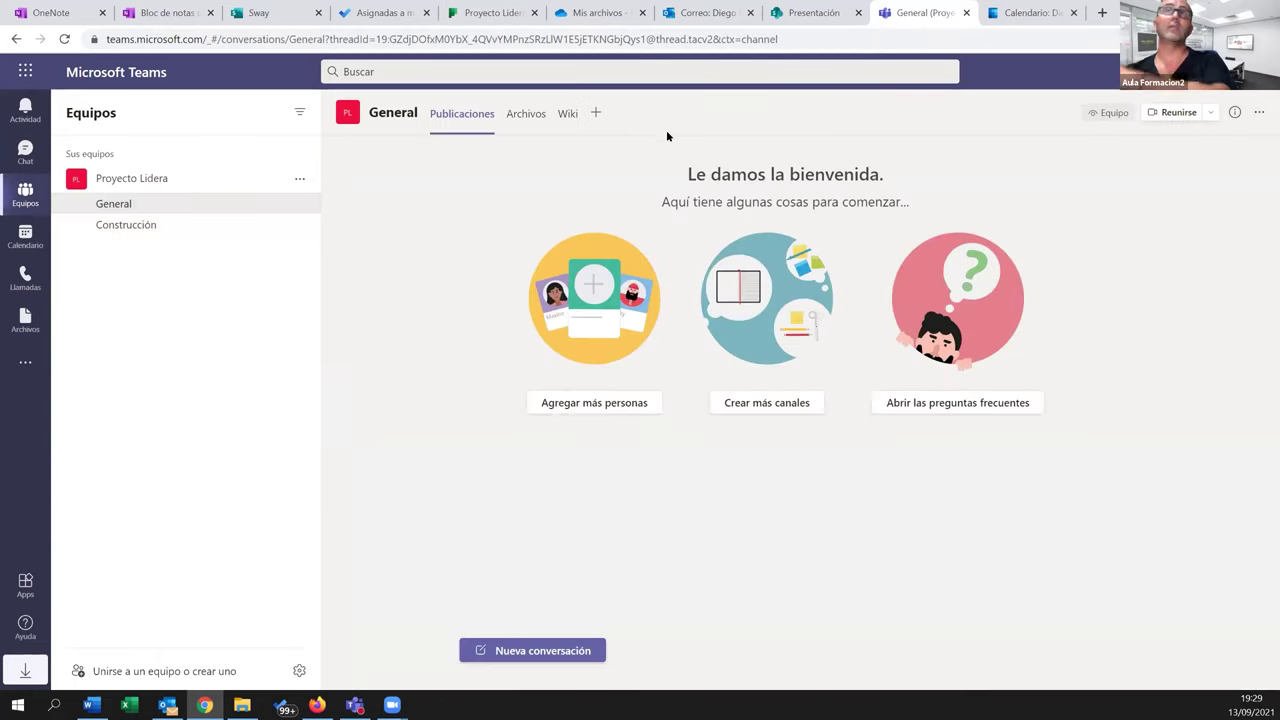
Open the Construcción channel's Publicaciones
{"action": "left_click", "coordinate": [128, 226]}
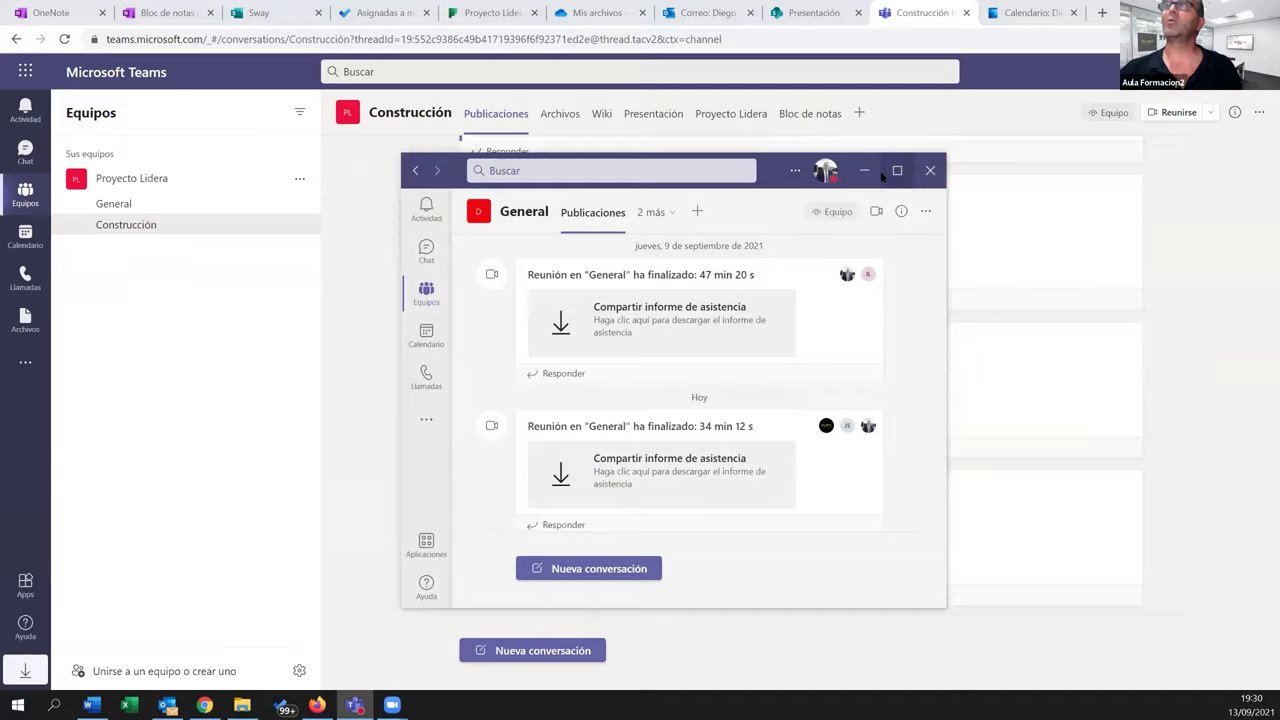
Maximize the Teams desktop app and browse the Ayuntamiento Ansoain and Coiina channels
{"action": "left_click", "coordinate": [888, 170]}
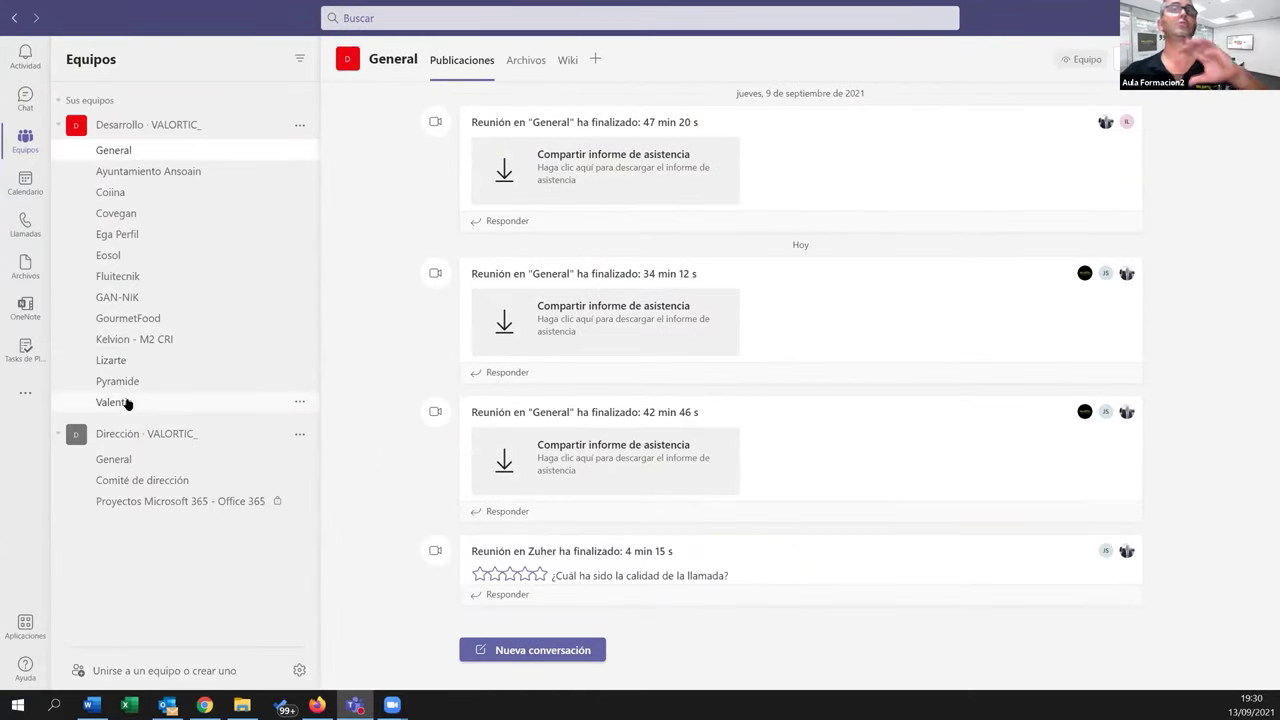
{"action": "left_click", "coordinate": [117, 176]}
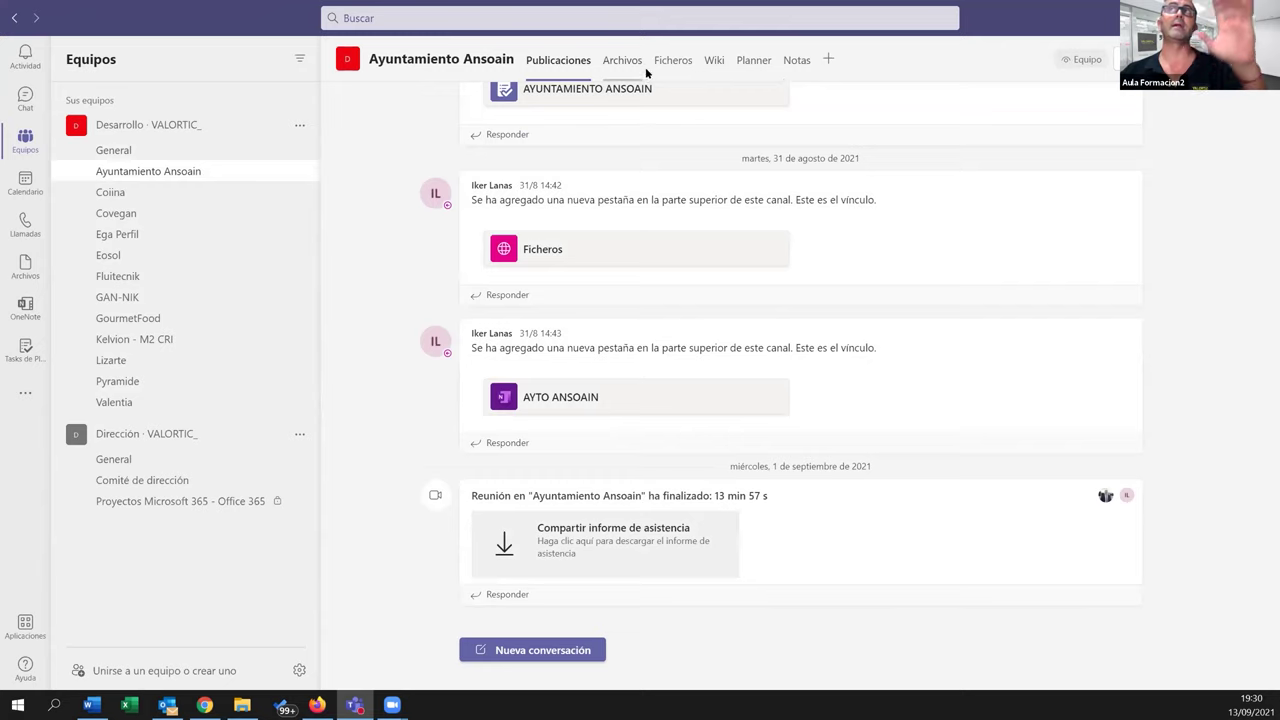
{"action": "left_click", "coordinate": [110, 193]}
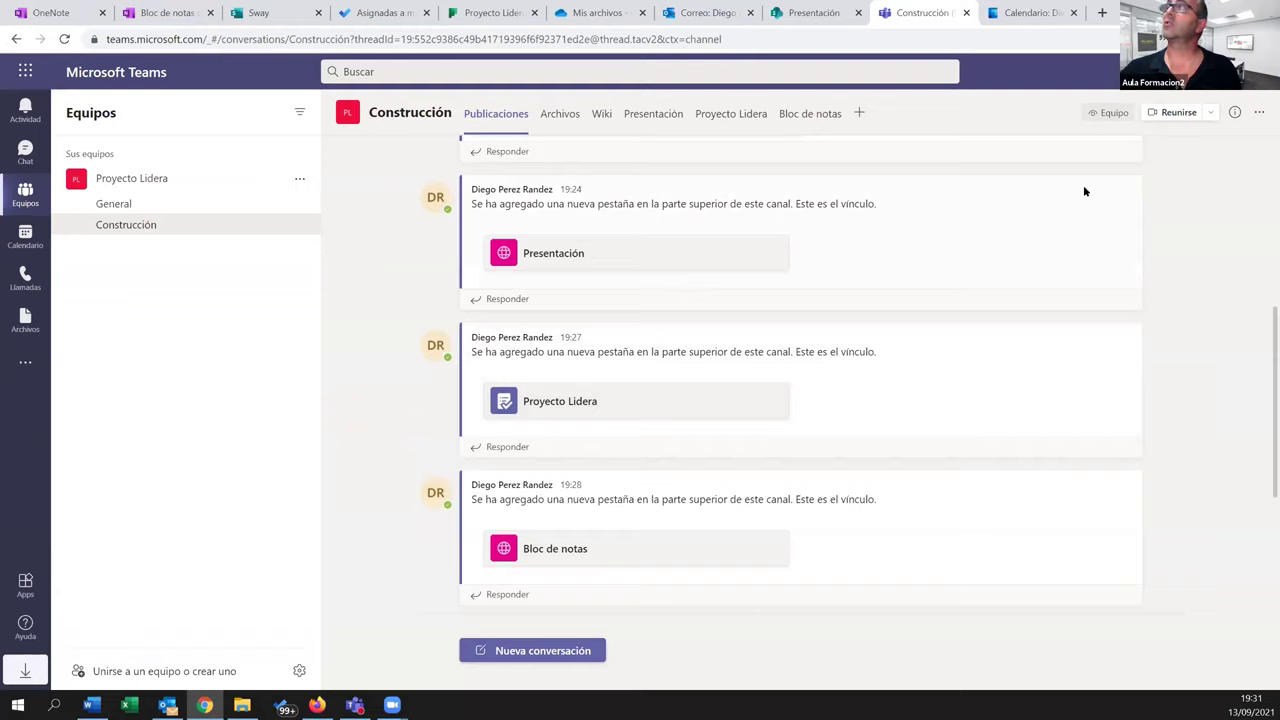
Start and join a Construcción channel meeting, skip inviting people, then end it after about 30 s
{"action": "left_click", "coordinate": [1174, 112]}
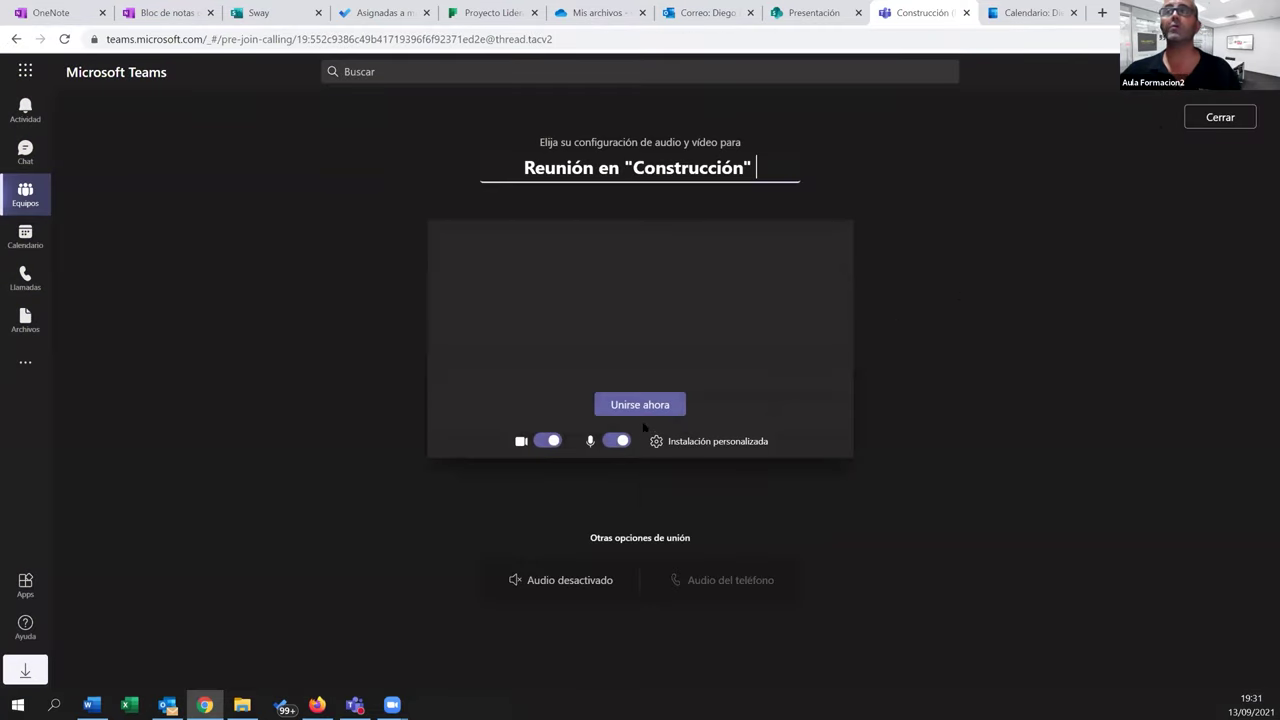
{"action": "left_click", "coordinate": [638, 405]}
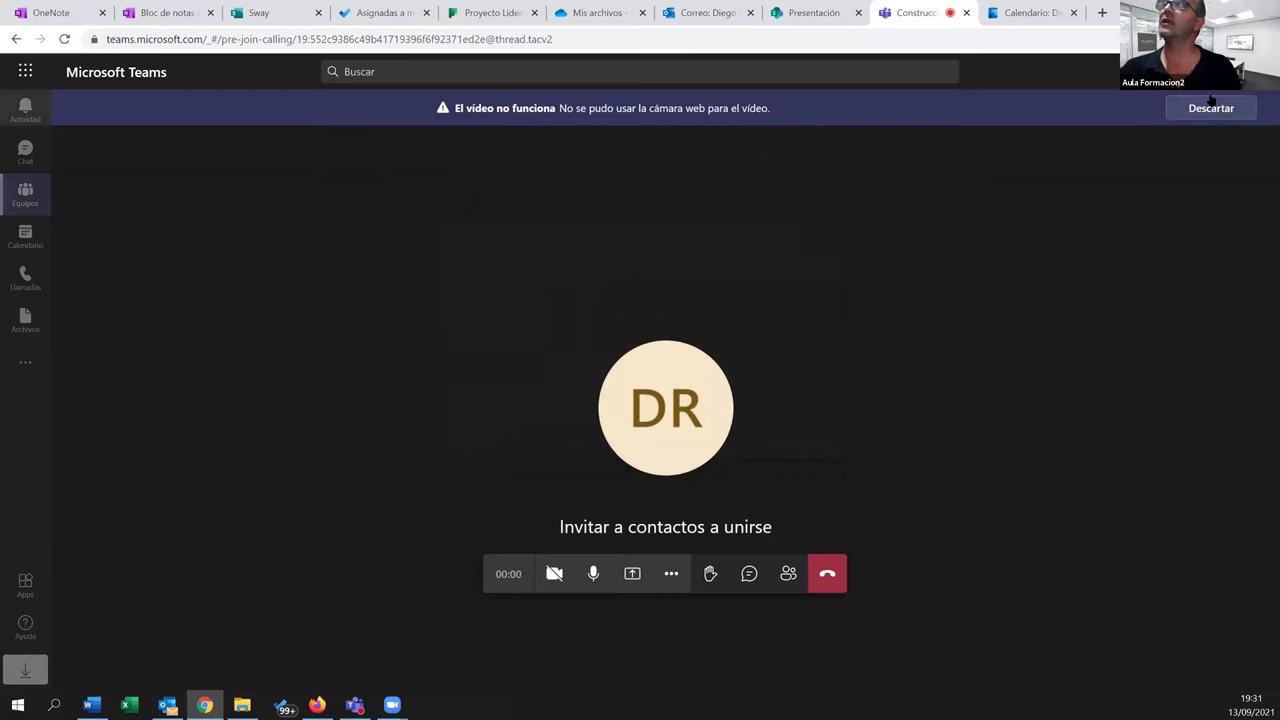
{"action": "left_click", "coordinate": [790, 316]}
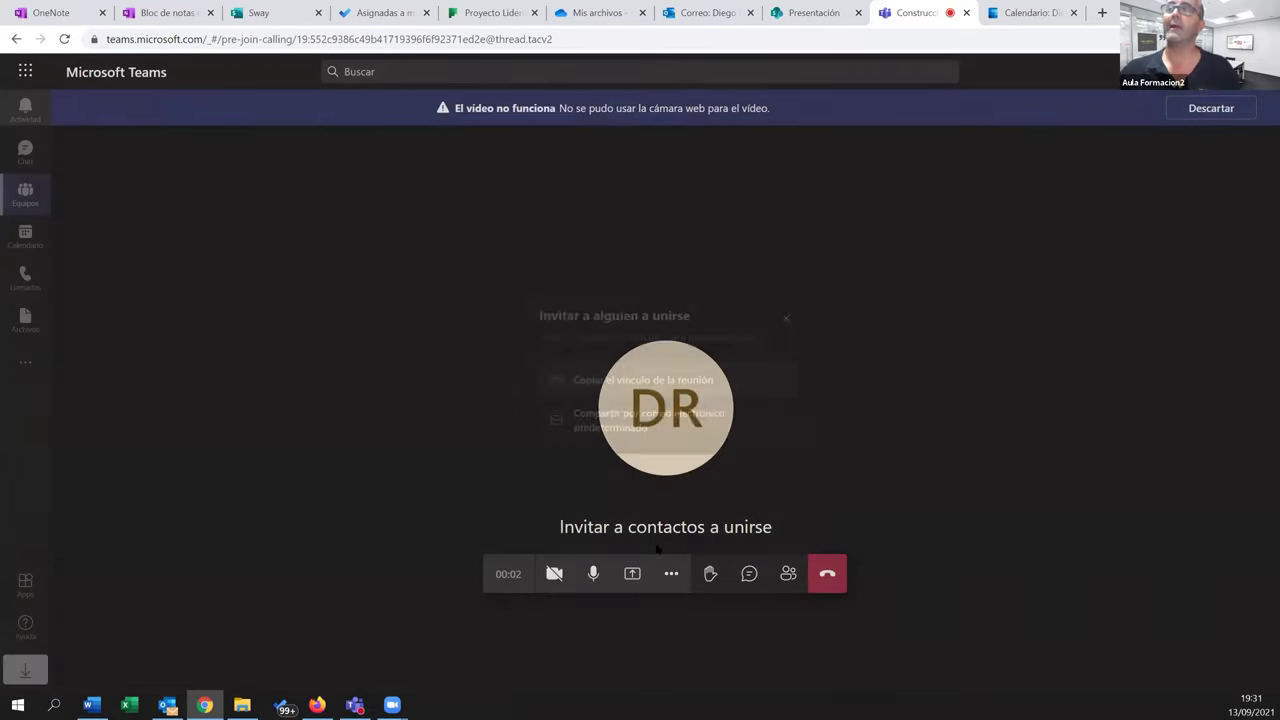
{"action": "left_click", "coordinate": [671, 573]}
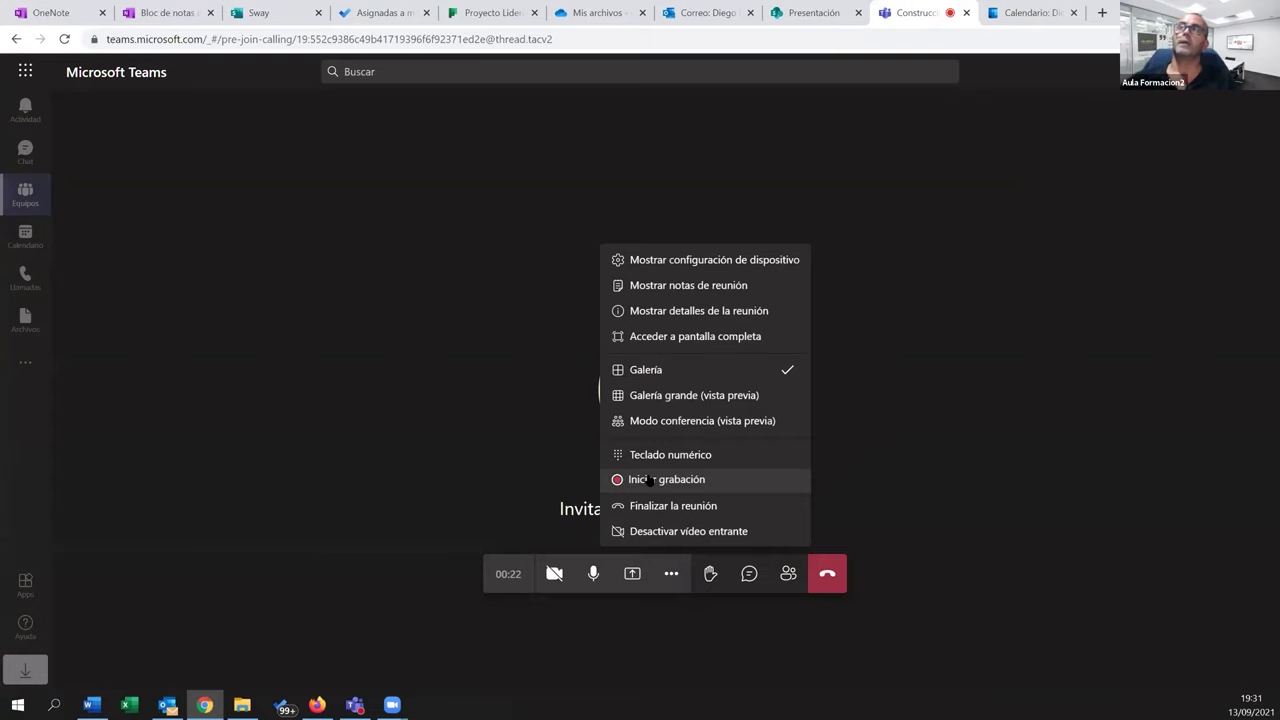
{"action": "left_click", "coordinate": [506, 504]}
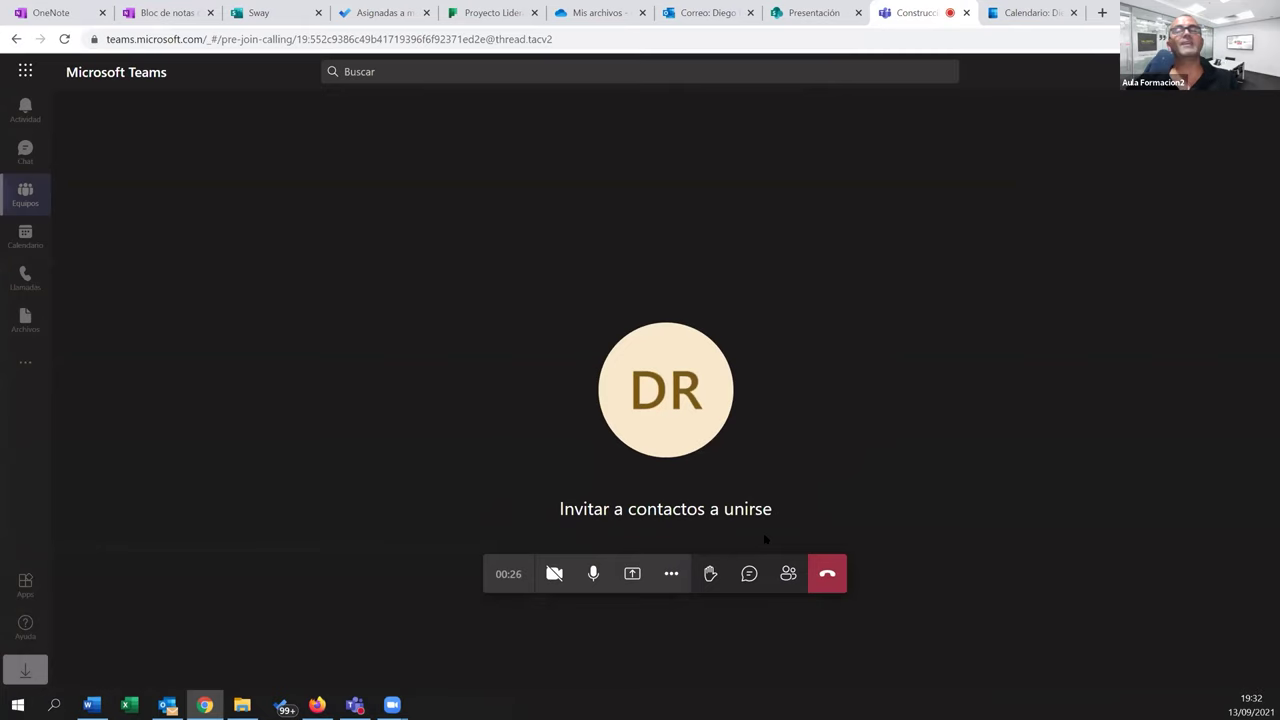
{"action": "left_click", "coordinate": [827, 573]}
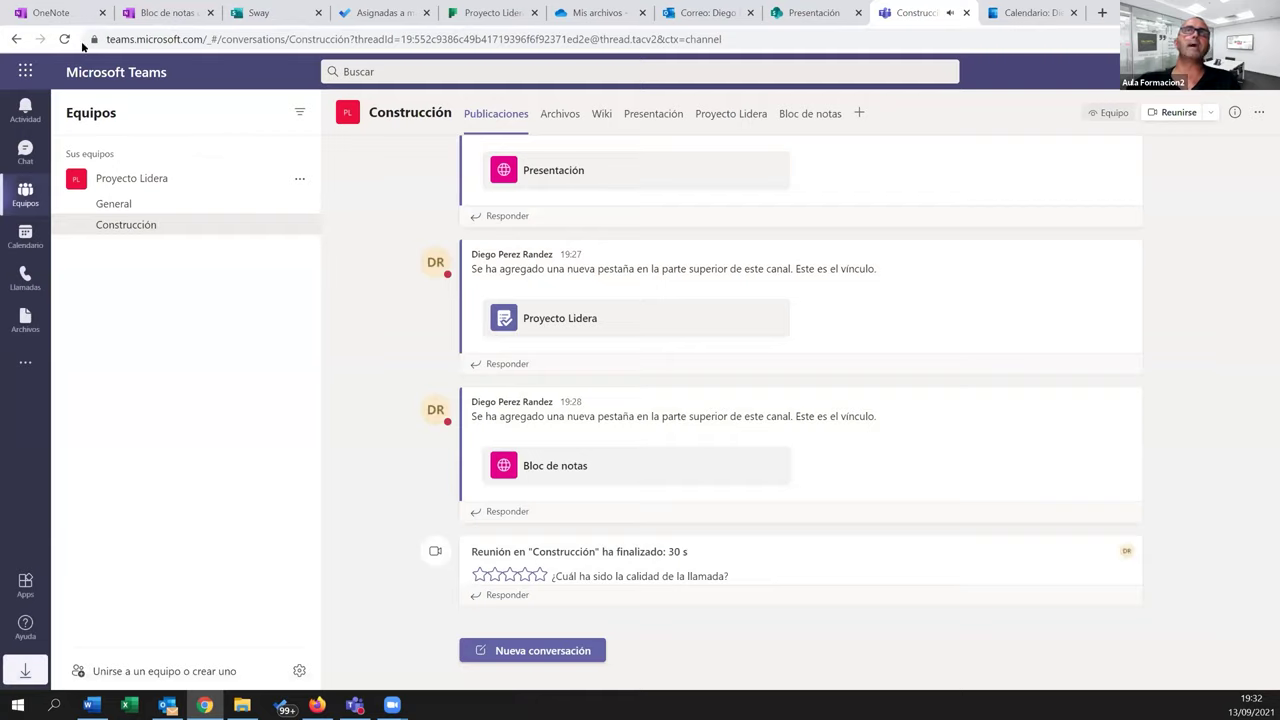
From the OneNote tab, show all Office 365 apps and launch Stream
{"action": "left_click", "coordinate": [53, 12]}
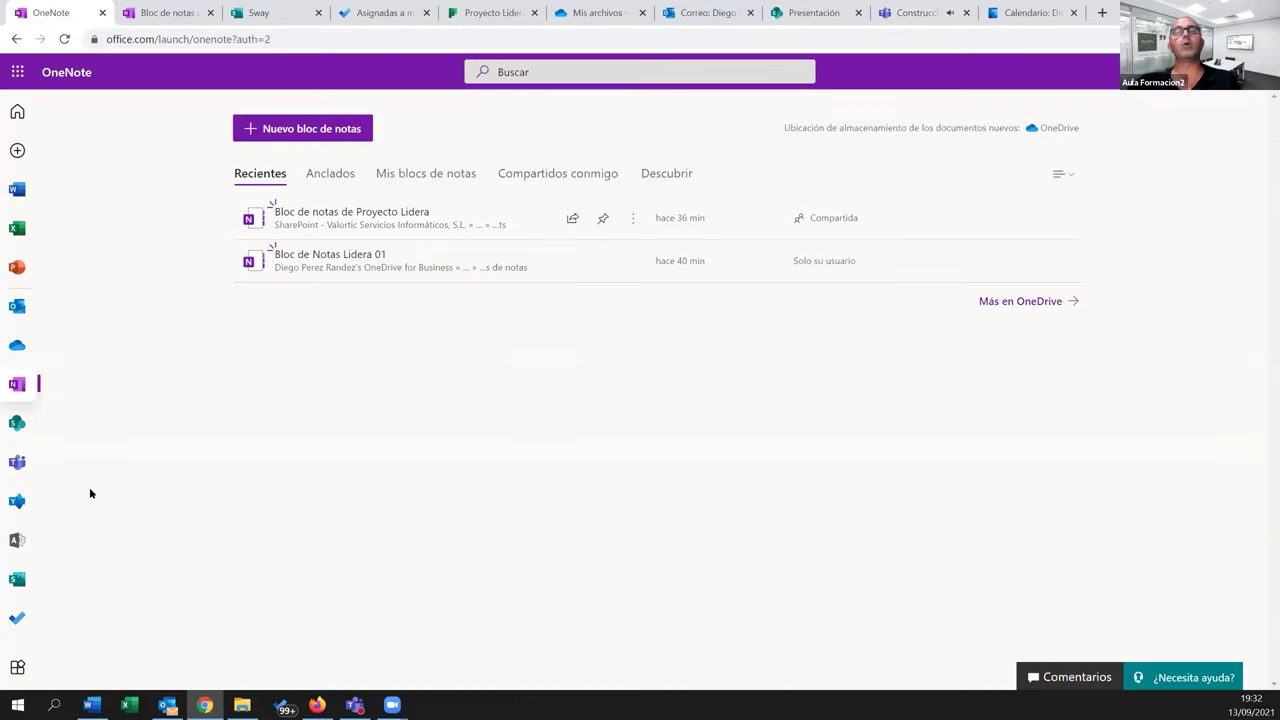
{"action": "left_click", "coordinate": [17, 666]}
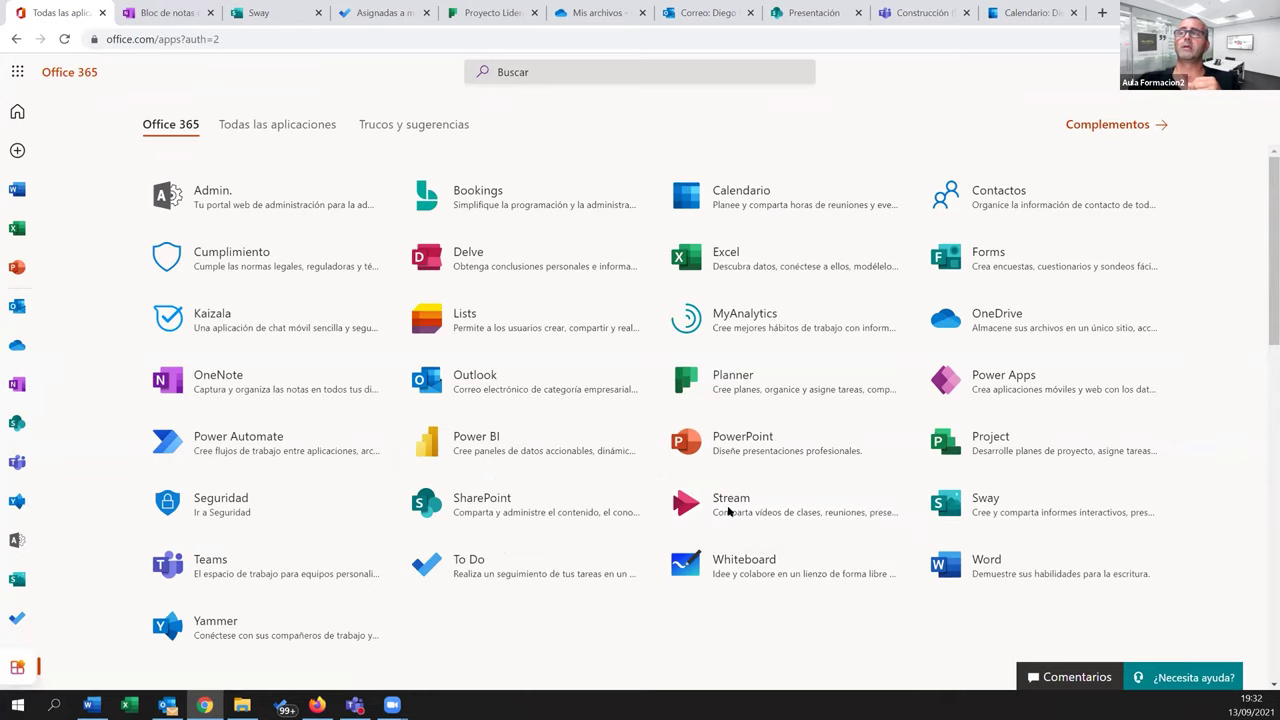
{"action": "left_click", "coordinate": [728, 512]}
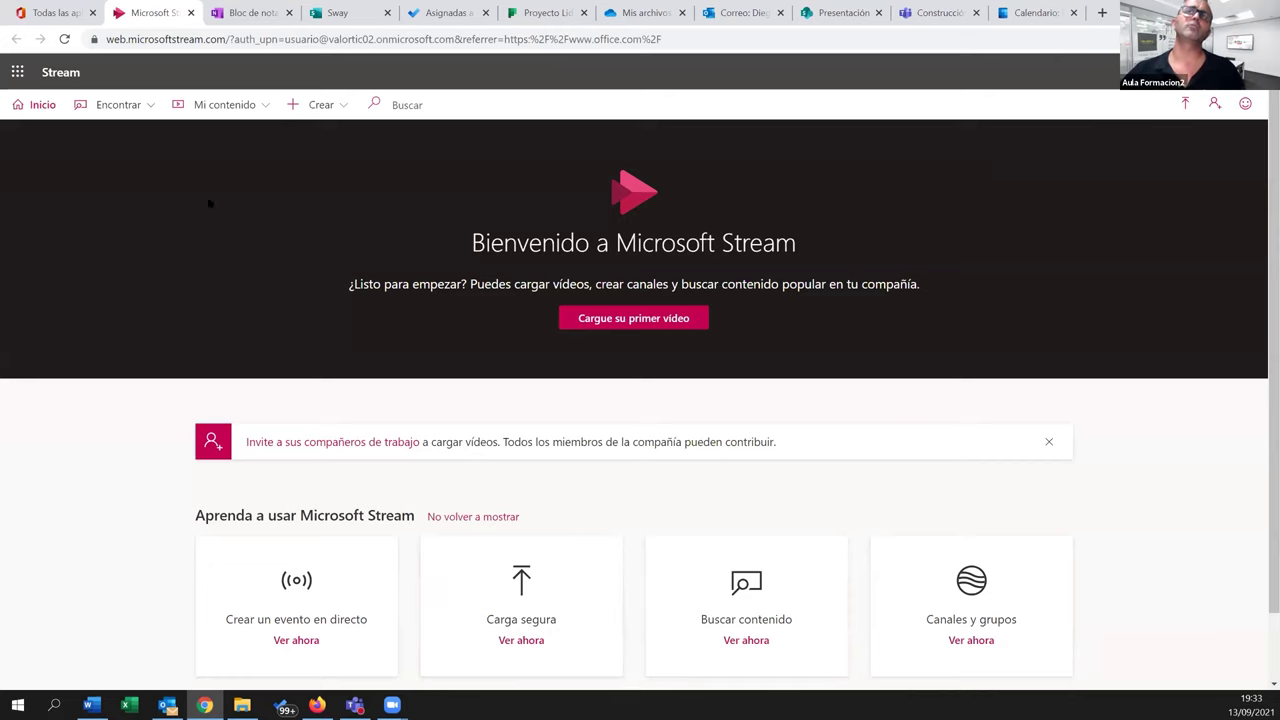
Check the empty Mi contenido > Vídeos list, then go to Crear > Cargar vídeo
{"action": "left_click", "coordinate": [212, 108]}
{"action": "left_click", "coordinate": [217, 134]}
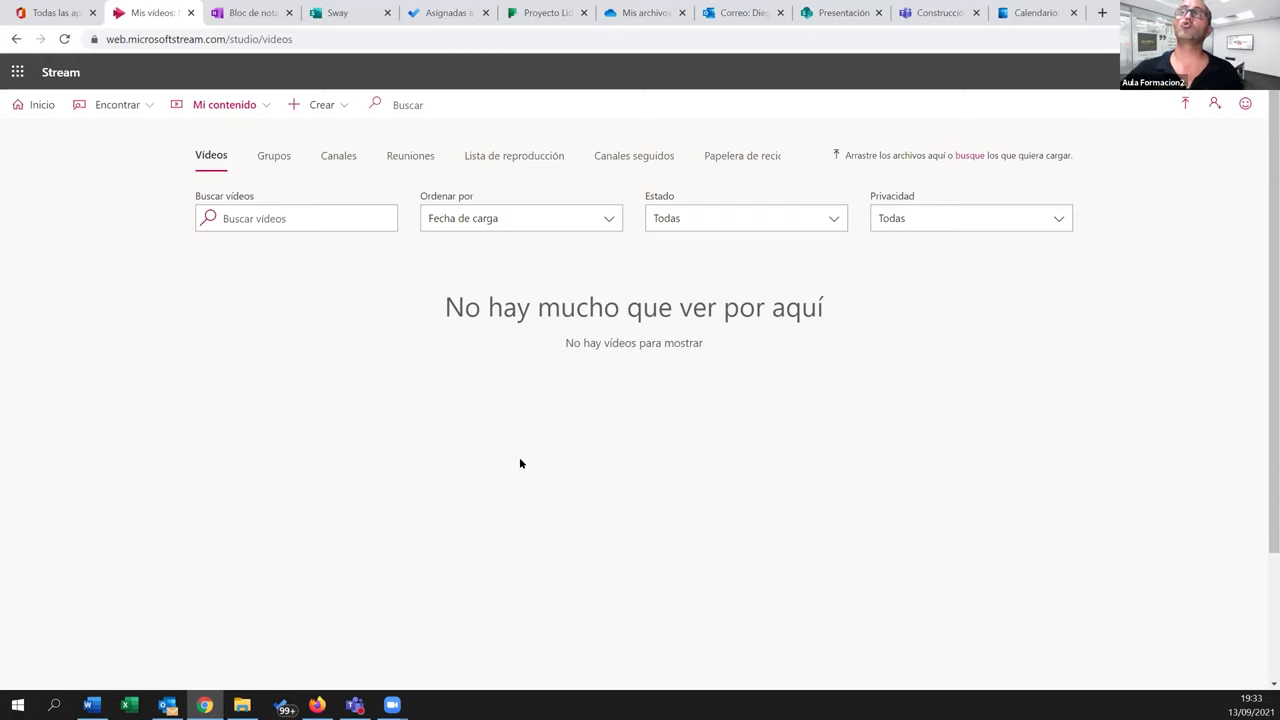
{"action": "left_click", "coordinate": [337, 106]}
{"action": "left_click", "coordinate": [326, 140]}
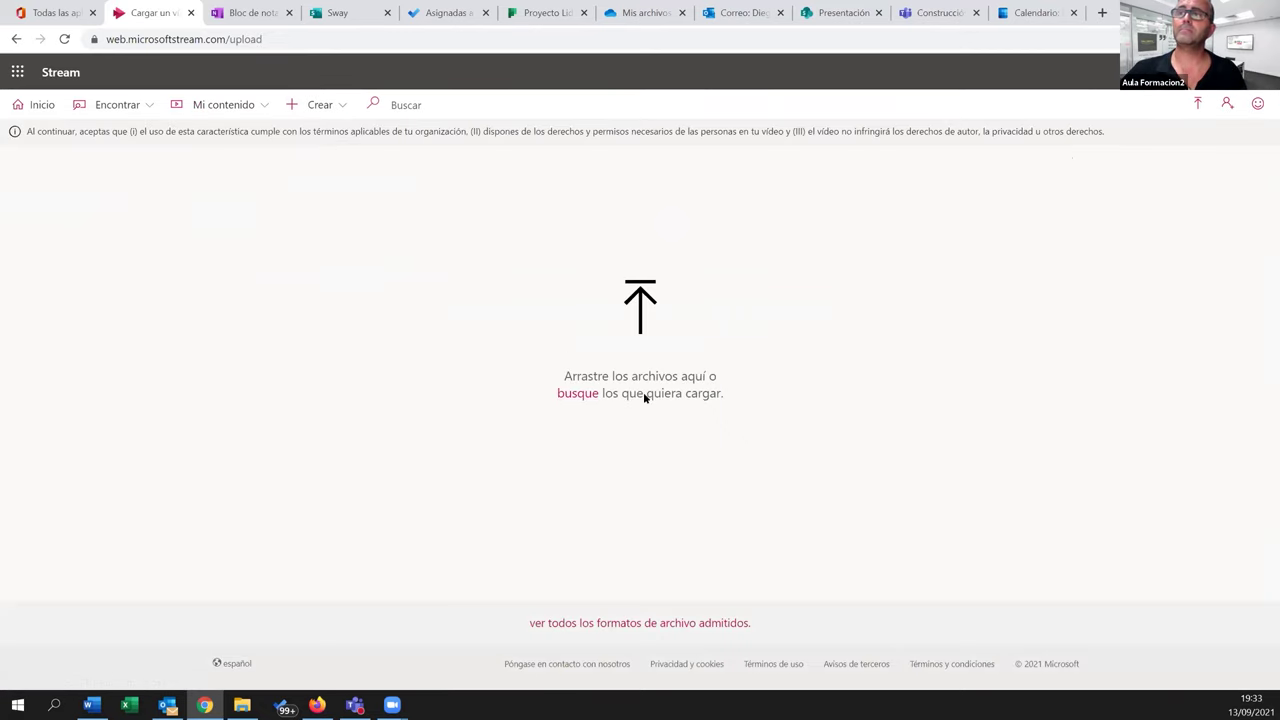
In File Explorer, browse RED - Documentos to the 01 - Introducción a Microsoft 365 Videos folder
{"action": "key", "text": "super+e"}
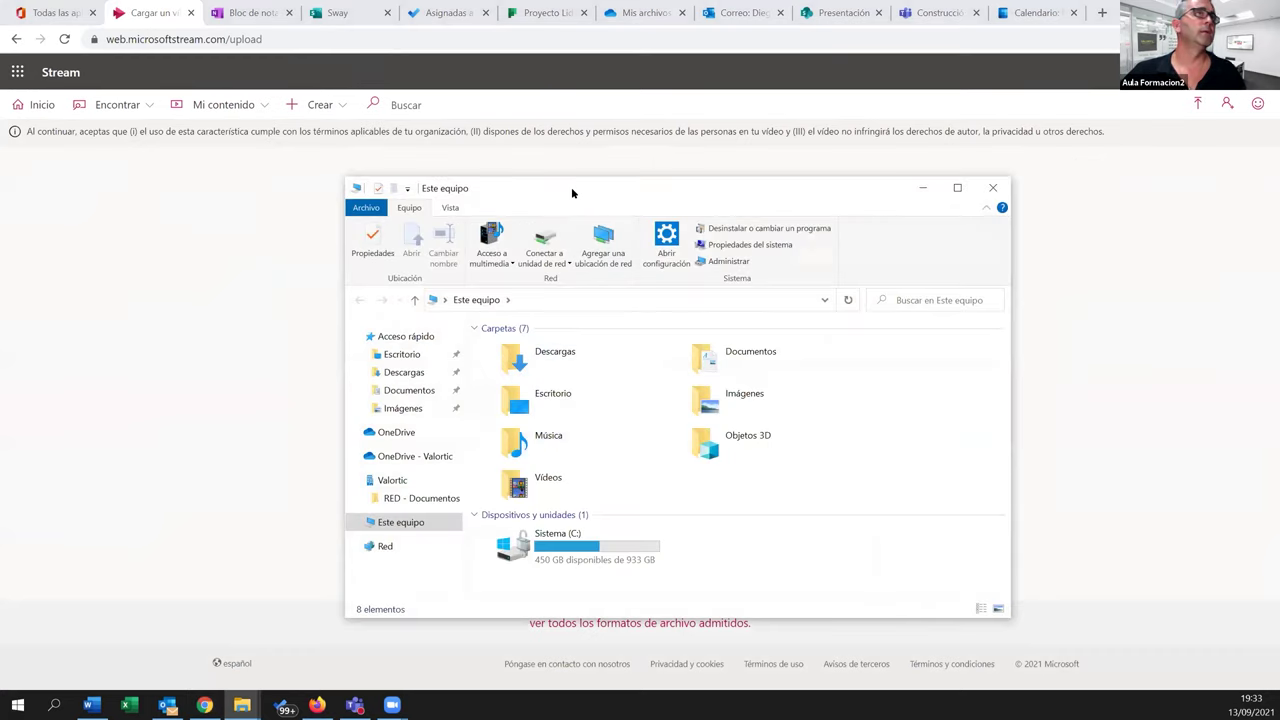
{"action": "left_click_drag", "start_coordinate": [572, 192], "coordinate": [342, 162]}
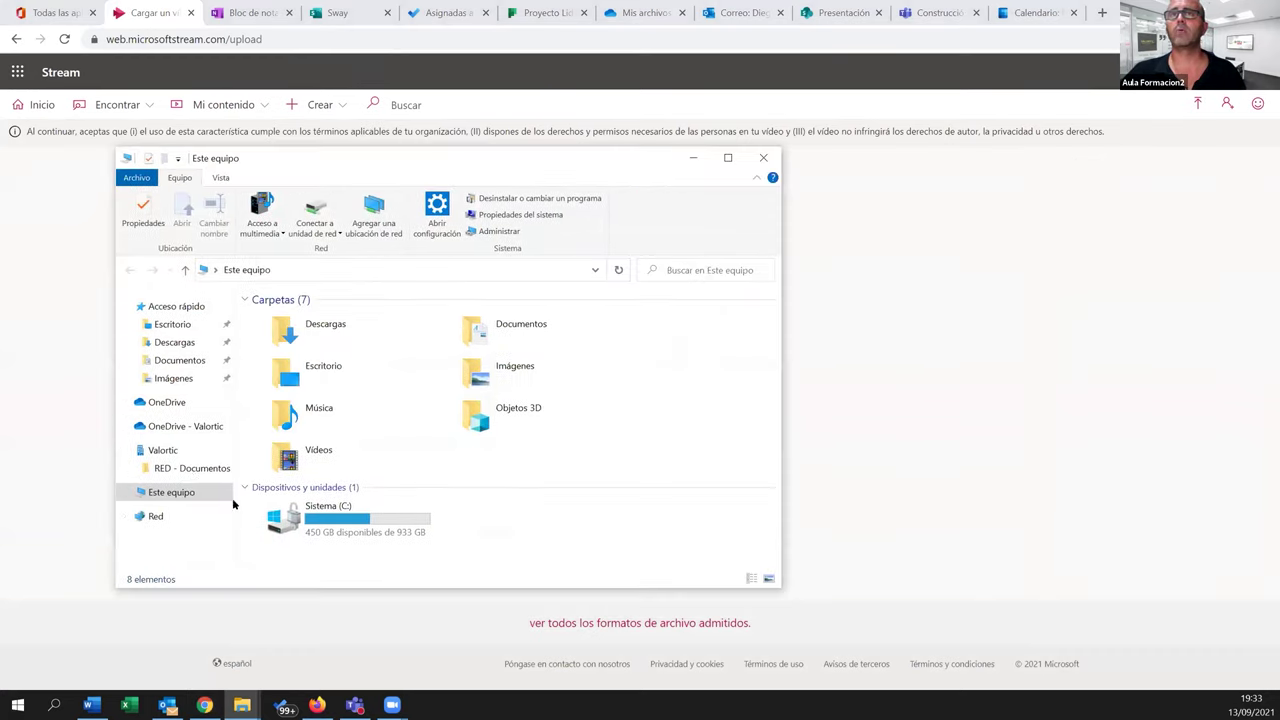
{"action": "left_click", "coordinate": [190, 468]}
{"action": "double_click", "coordinate": [298, 352]}
{"action": "double_click", "coordinate": [296, 335]}
{"action": "left_click", "coordinate": [295, 336]}
{"action": "double_click", "coordinate": [295, 318]}
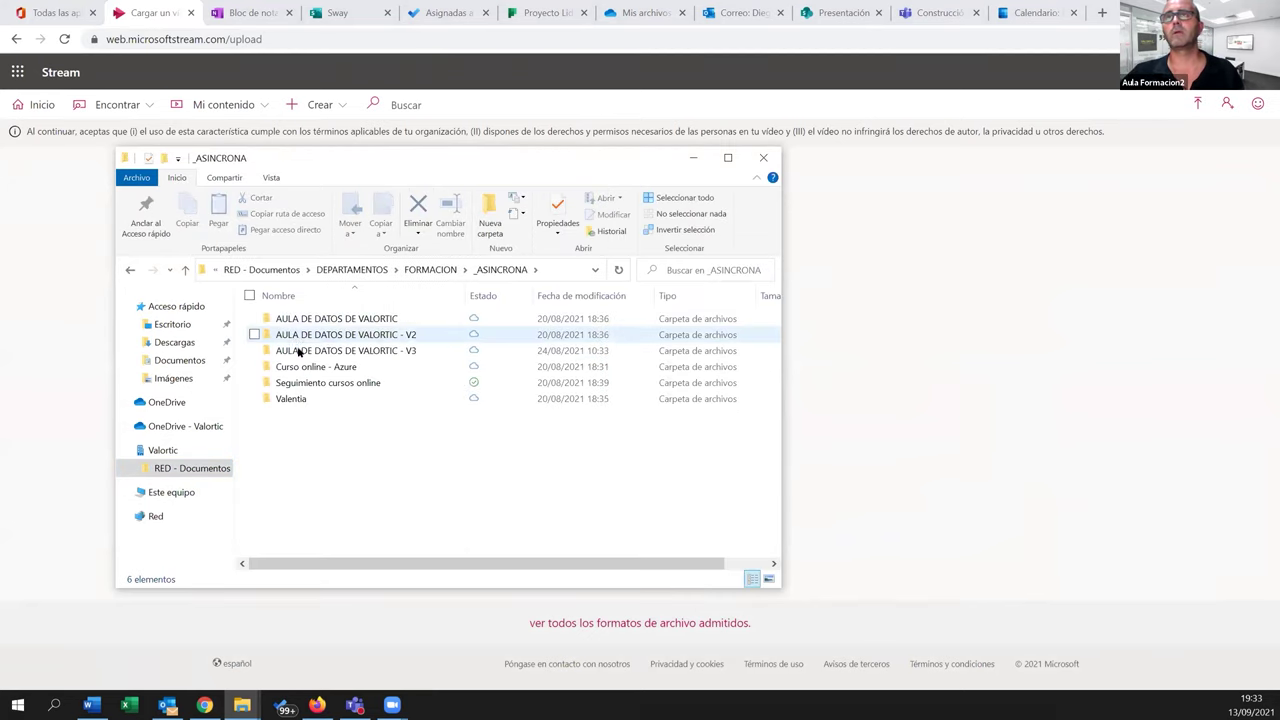
{"action": "double_click", "coordinate": [296, 335]}
{"action": "double_click", "coordinate": [305, 321]}
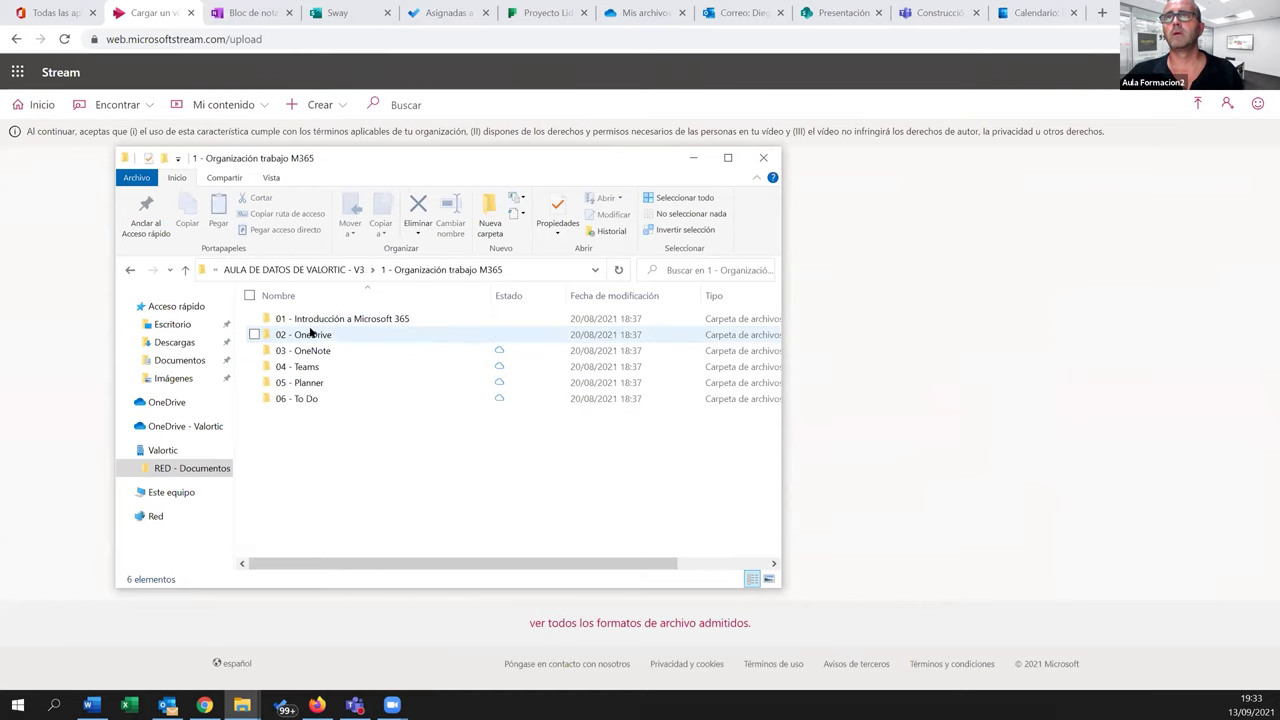
{"action": "left_click", "coordinate": [313, 323]}
{"action": "double_click", "coordinate": [313, 323]}
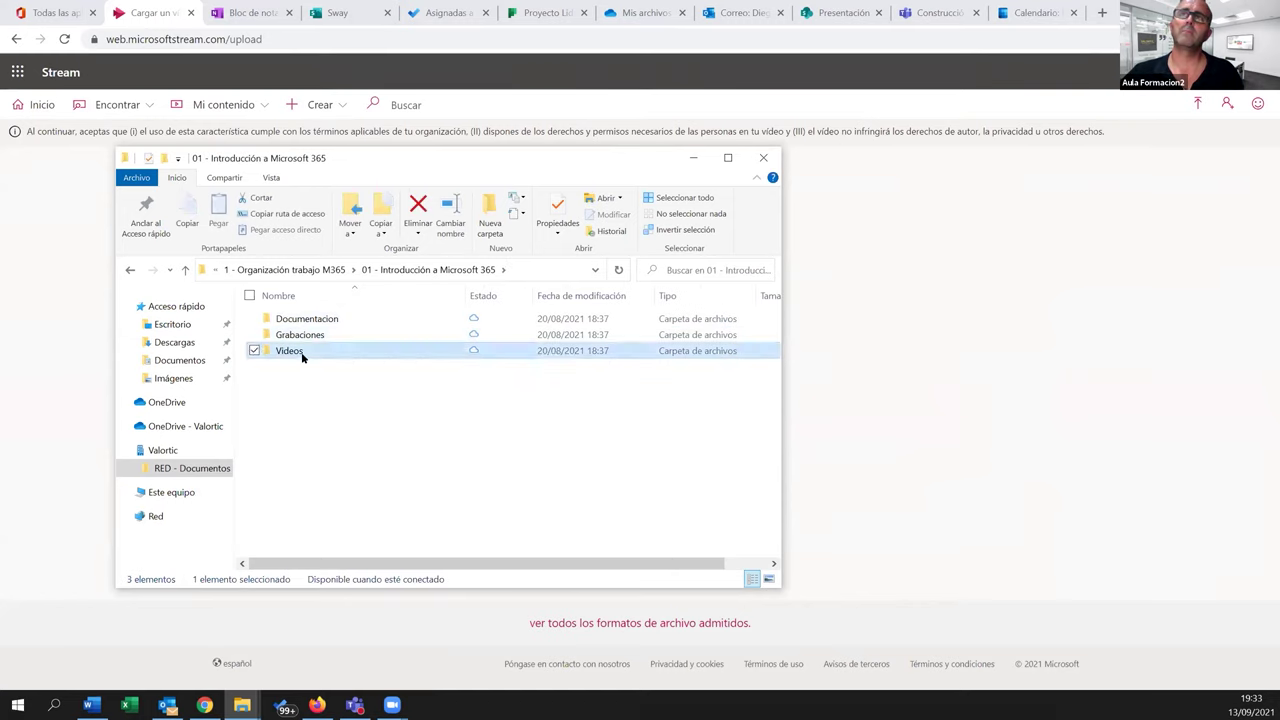
{"action": "double_click", "coordinate": [302, 351]}
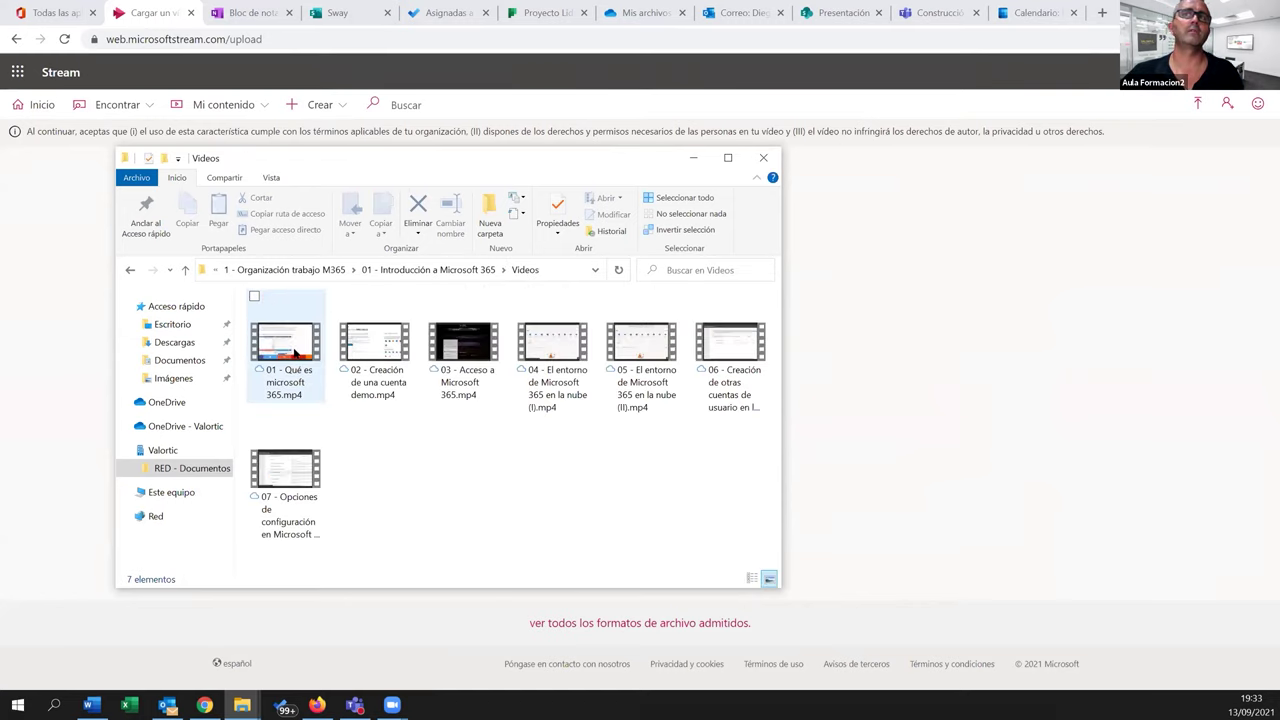
Drag '01 - Qué es microsoft 365.mp4' into Stream and save Español as its language
{"action": "left_click_drag", "start_coordinate": [285, 345], "coordinate": [877, 380]}
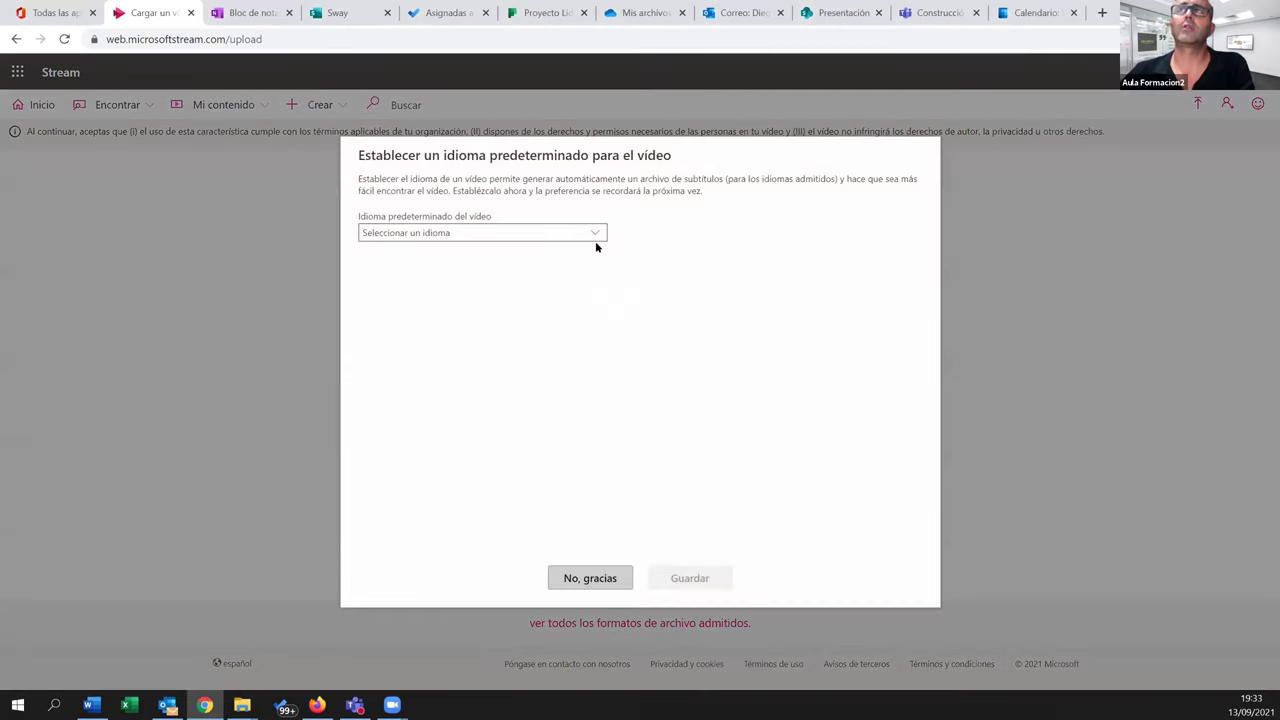
{"action": "left_click", "coordinate": [595, 235]}
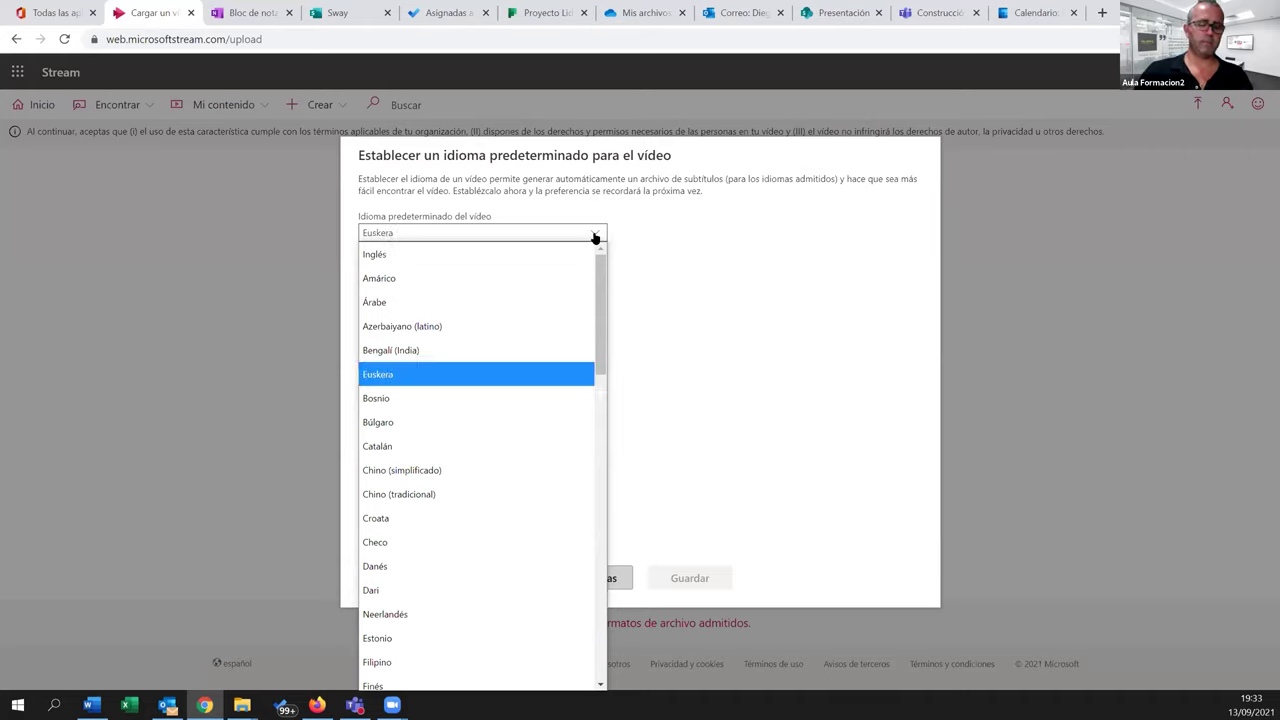
{"action": "type", "text": "esp"}
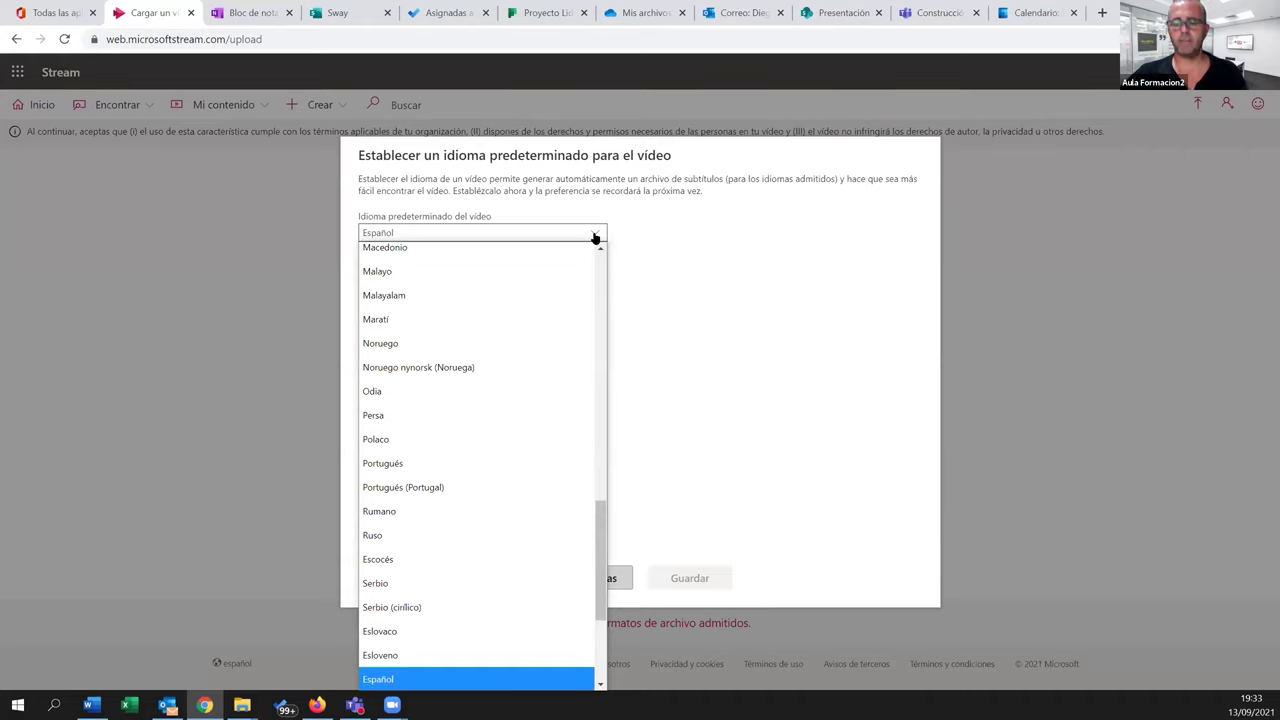
{"action": "key", "text": "Return"}
{"action": "left_click", "coordinate": [690, 580]}
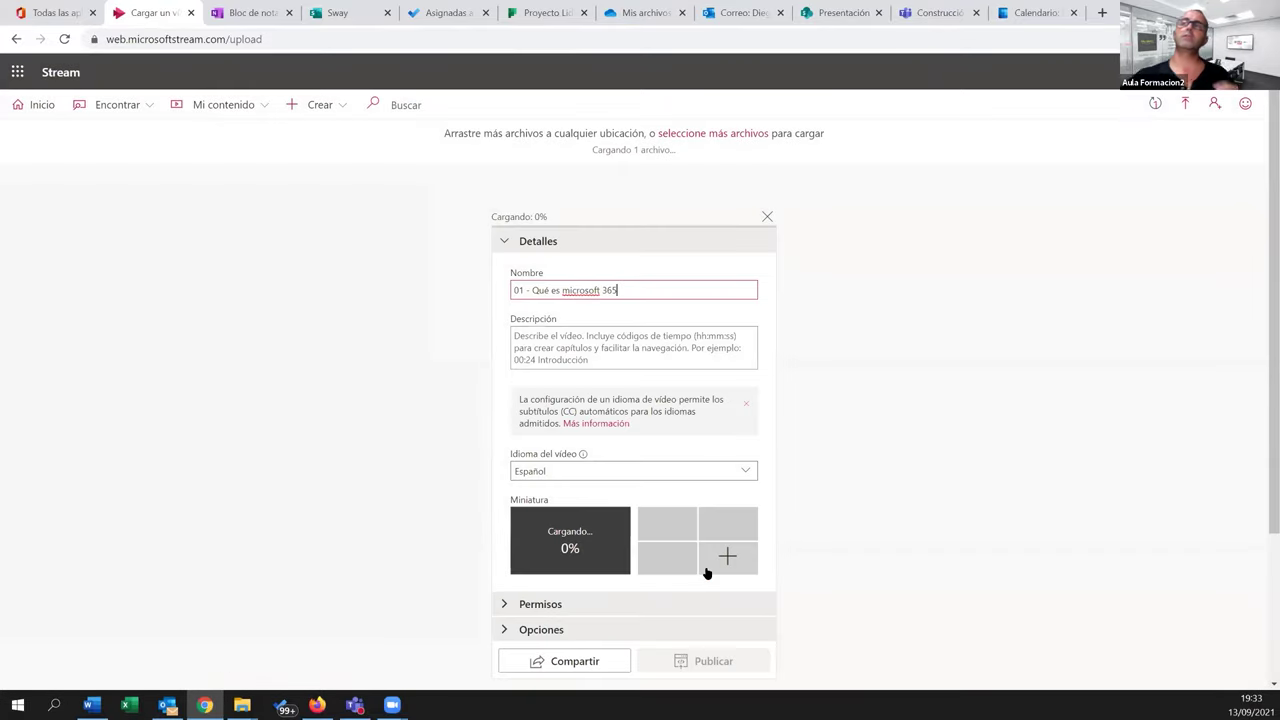
{"action": "scroll", "coordinate": [877, 504], "scroll_direction": "down", "scroll_amount": 1}
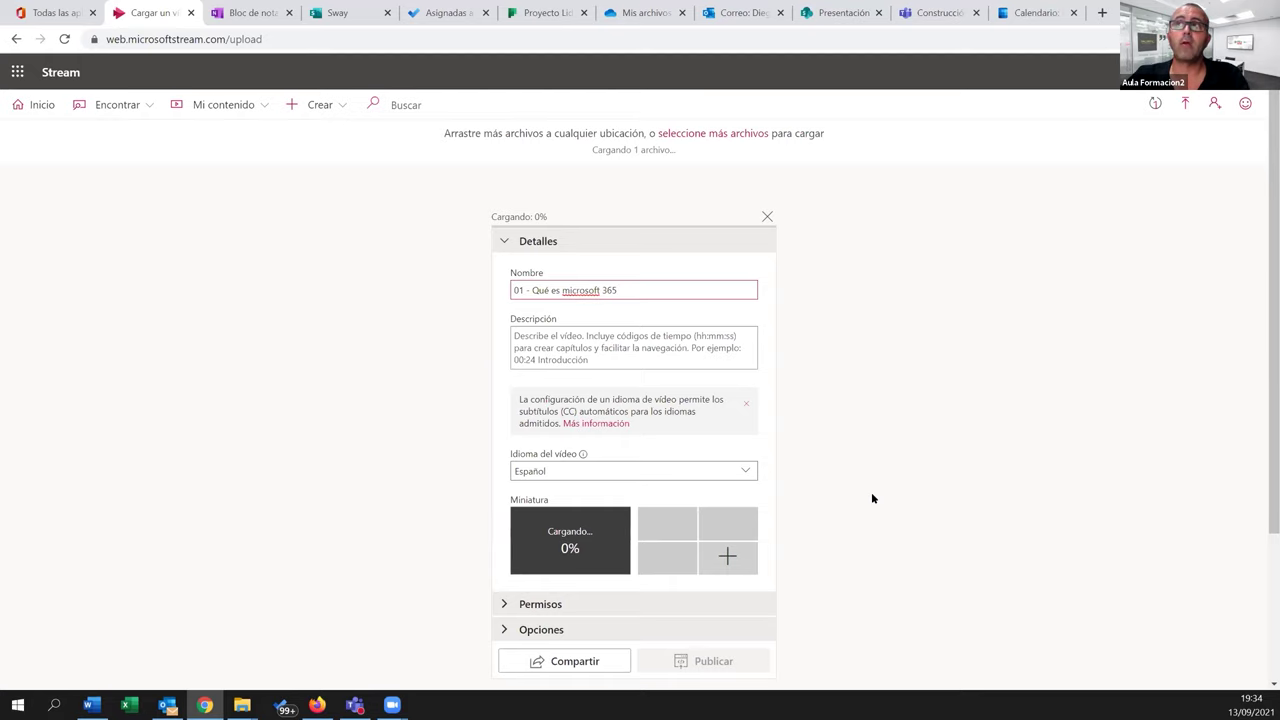
{"action": "left_click", "coordinate": [677, 494]}
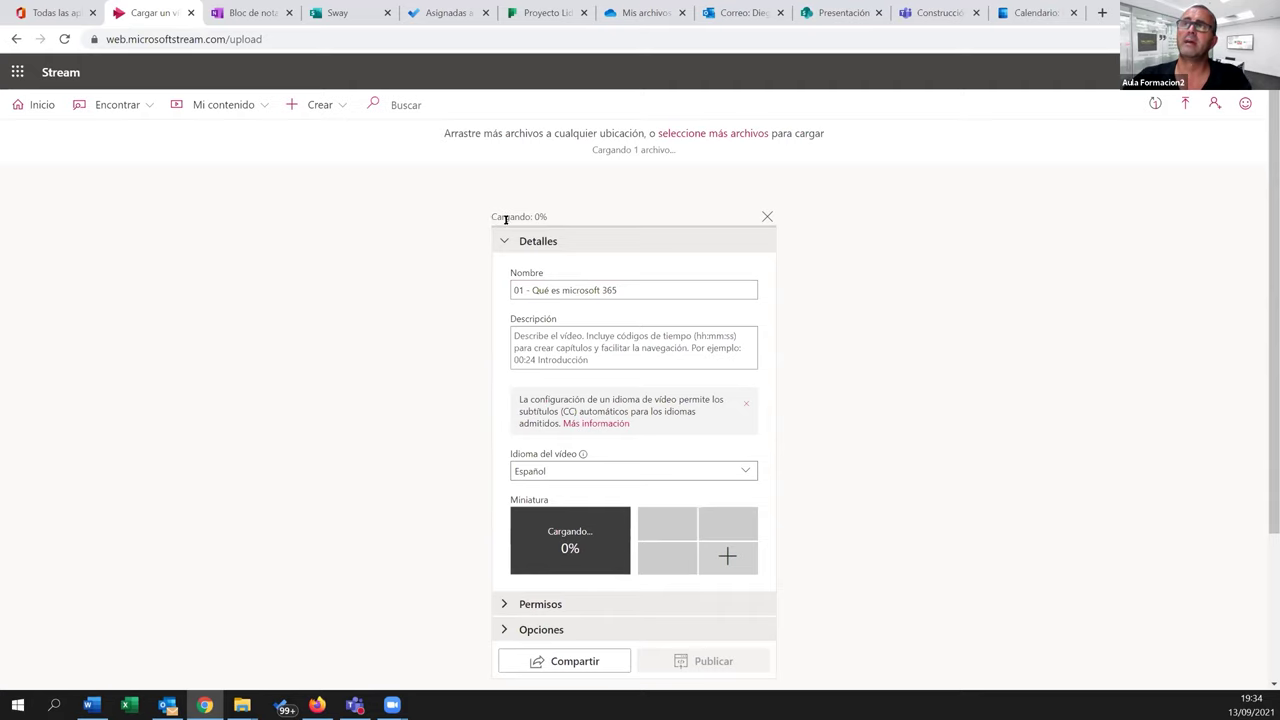
{"action": "left_click_drag", "start_coordinate": [495, 218], "coordinate": [557, 220]}
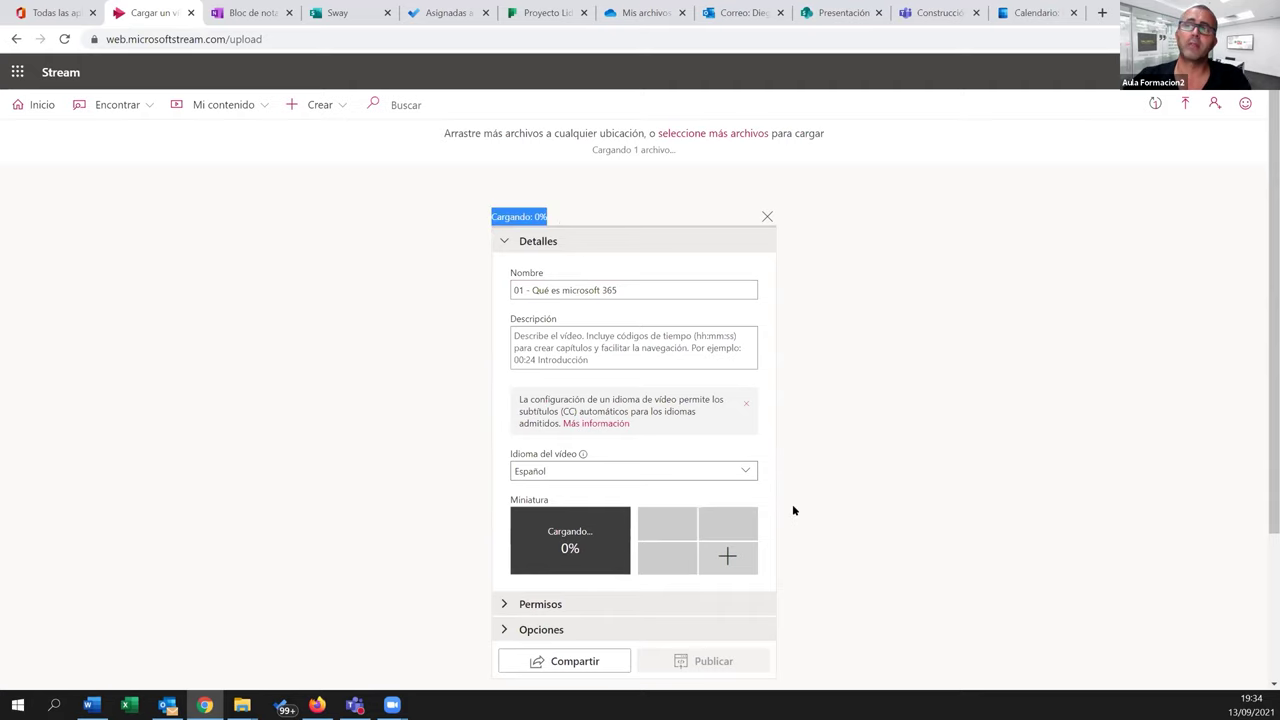
{"action": "scroll", "coordinate": [794, 510], "scroll_direction": "down", "scroll_amount": 3}
{"action": "scroll", "coordinate": [794, 510], "scroll_direction": "up", "scroll_amount": 3}
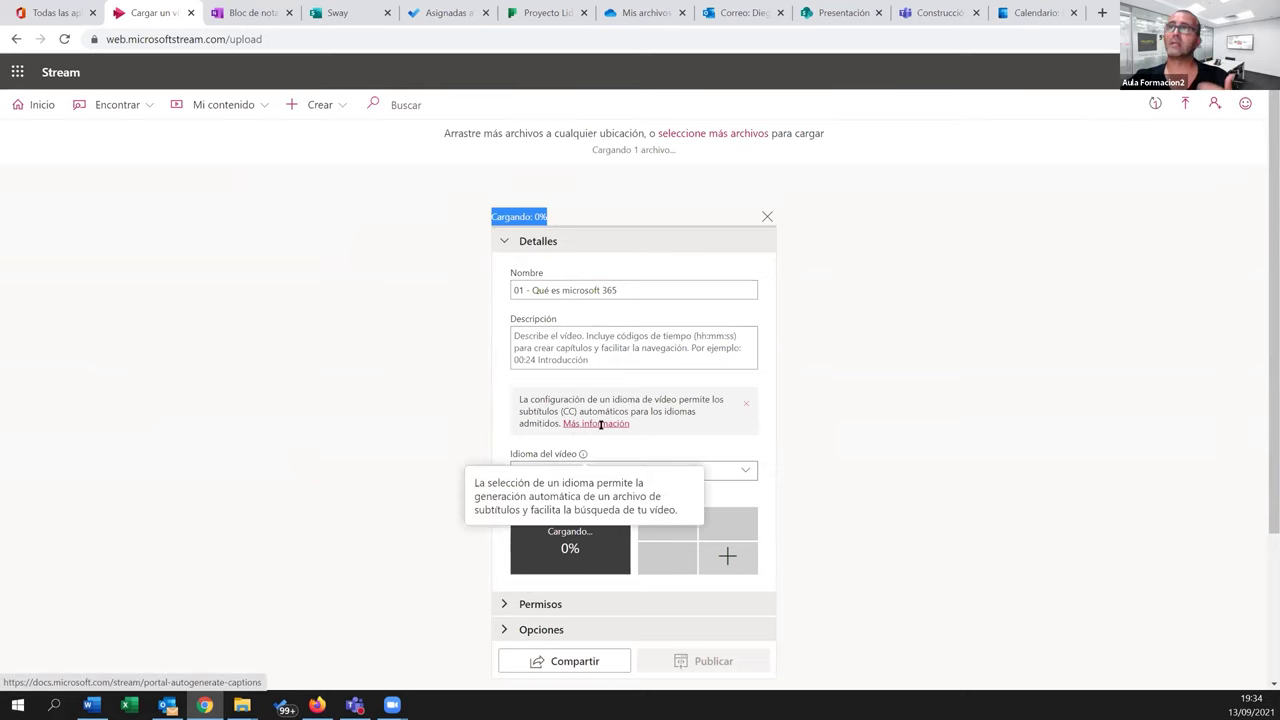
{"action": "left_click", "coordinate": [869, 389]}
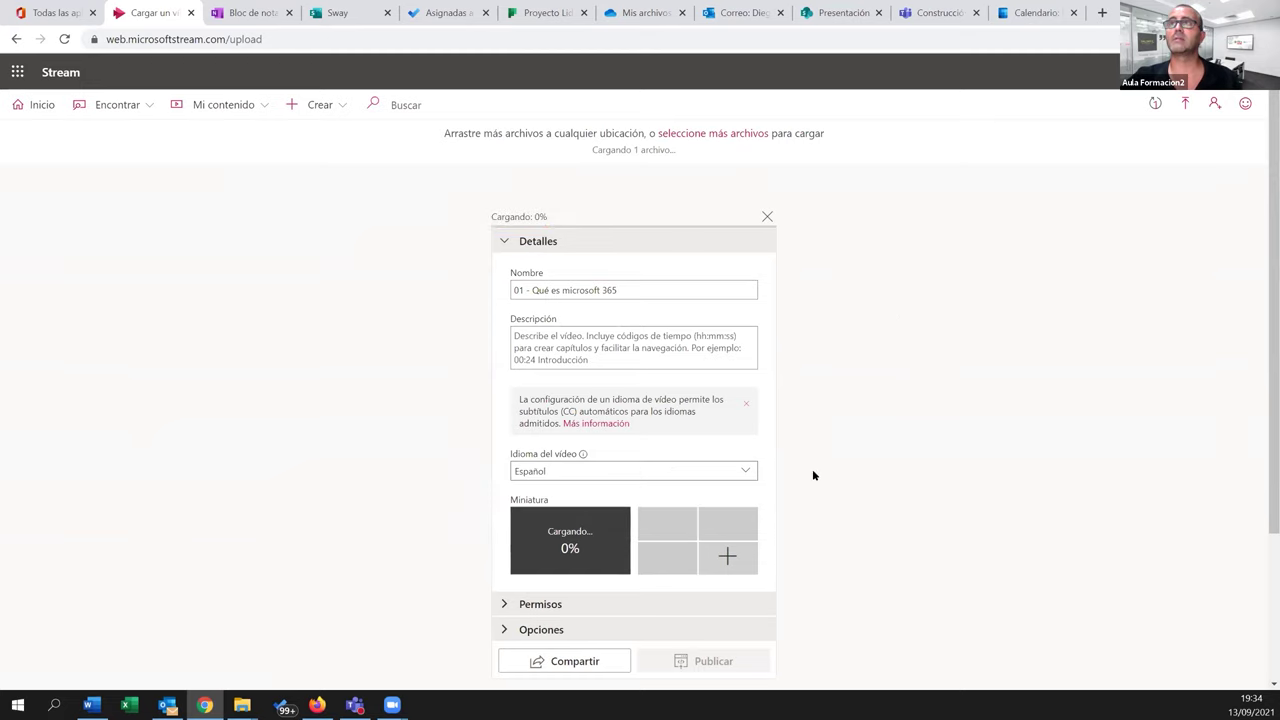
{"action": "left_click", "coordinate": [258, 22]}
{"action": "left_click", "coordinate": [163, 18]}
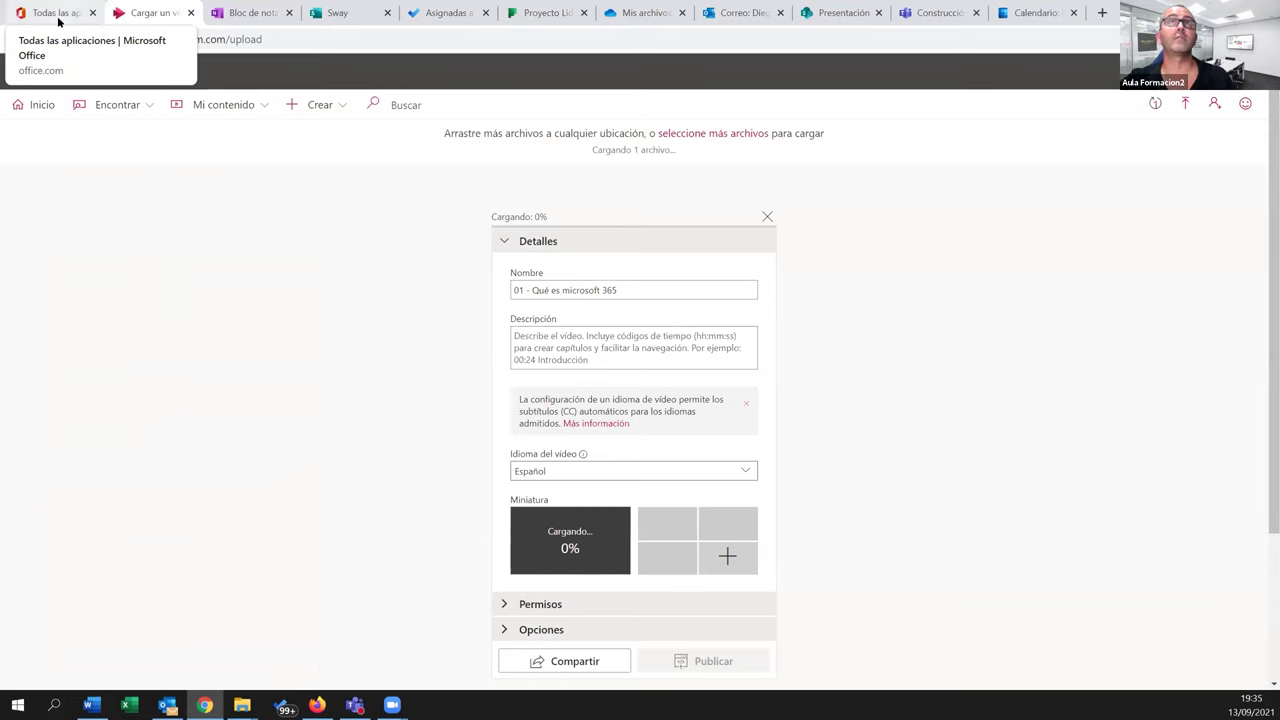
{"action": "left_click", "coordinate": [928, 16]}
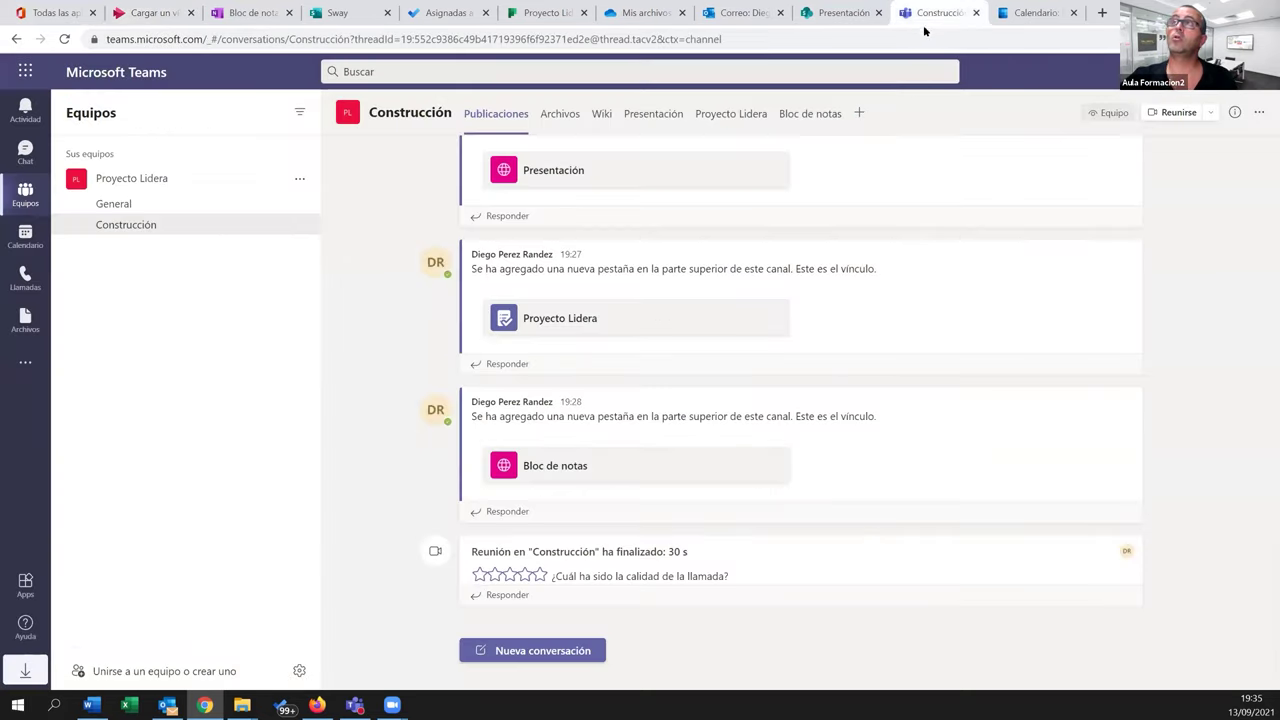
{"action": "left_click", "coordinate": [858, 116]}
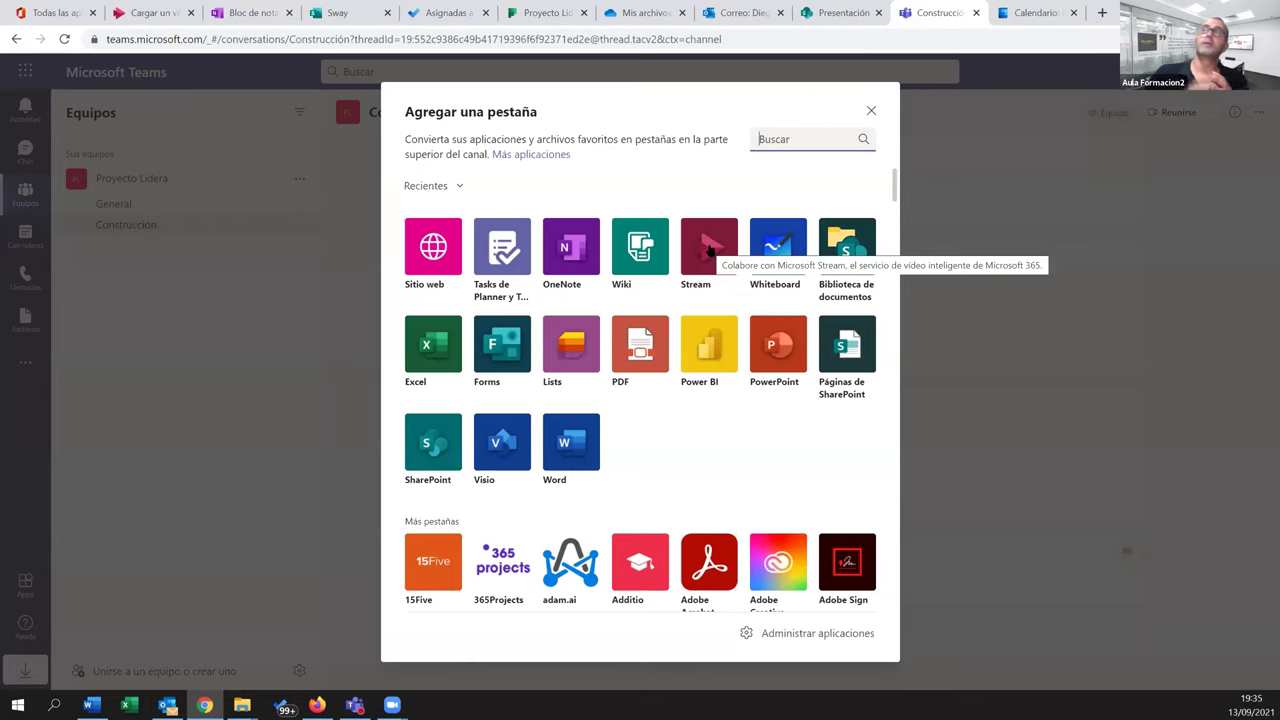
{"action": "left_click", "coordinate": [868, 111]}
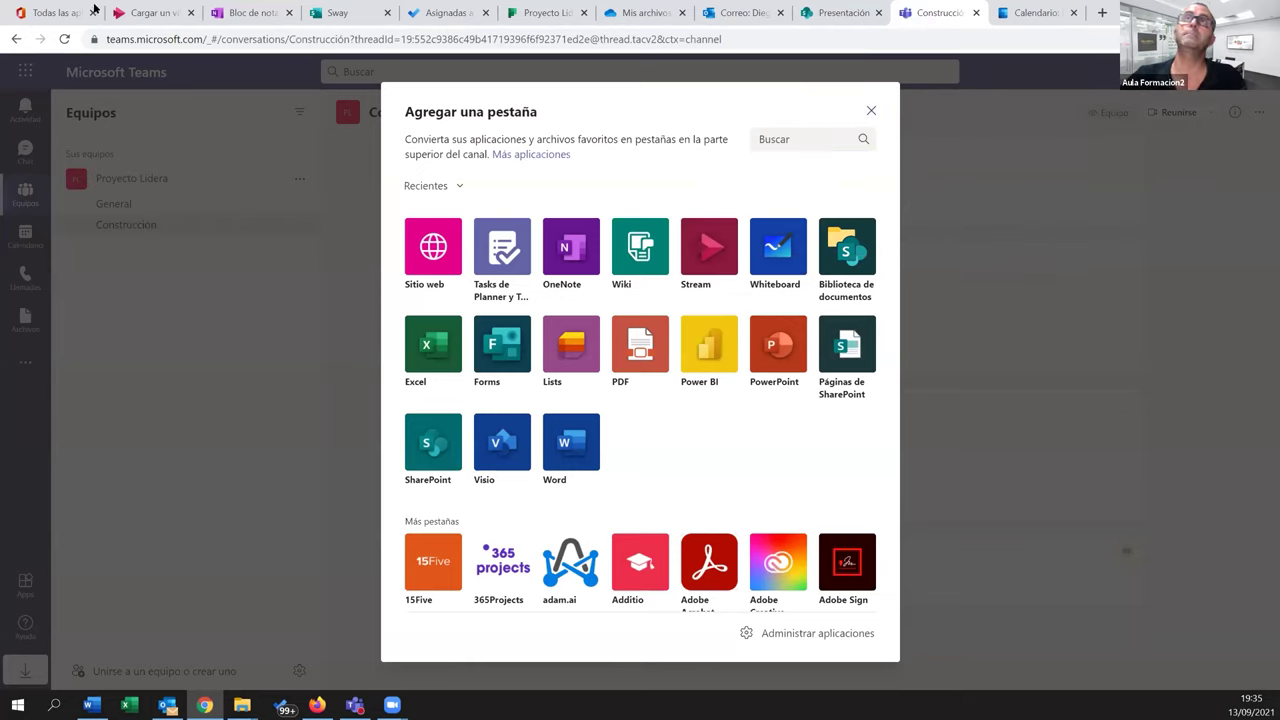
{"action": "left_click", "coordinate": [148, 11]}
{"action": "left_click", "coordinate": [339, 110]}
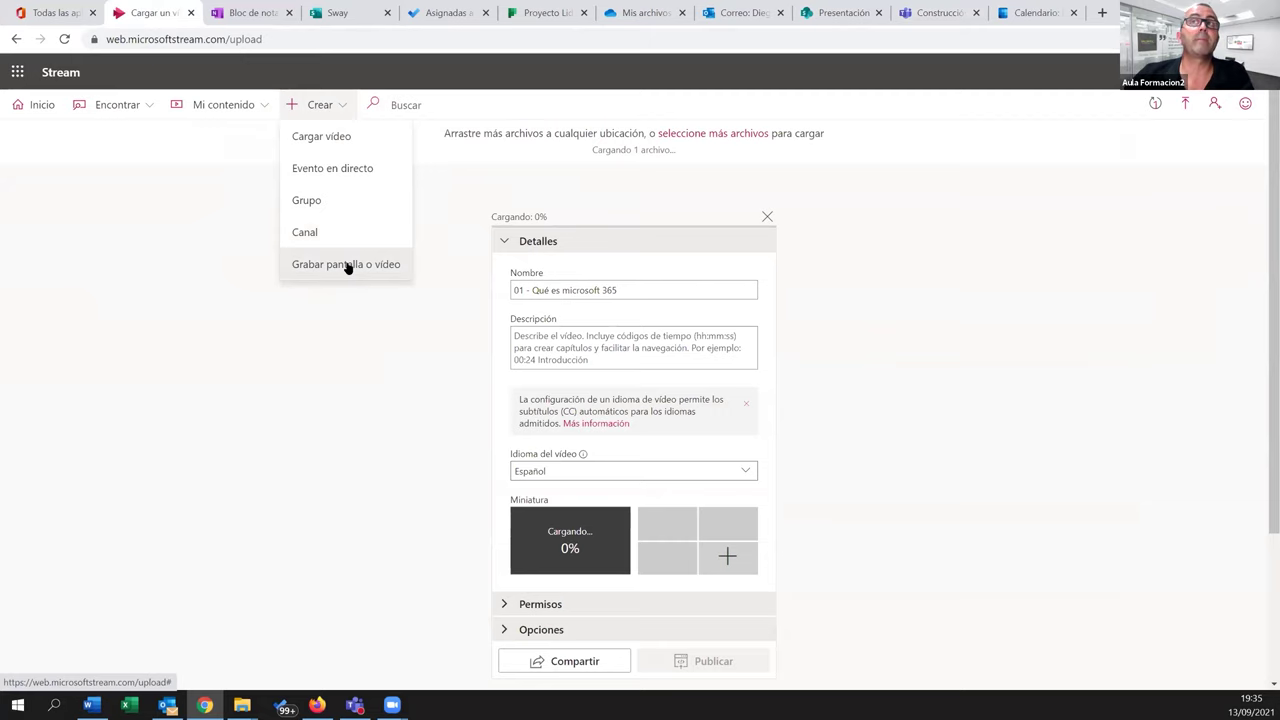
{"action": "left_click", "coordinate": [346, 264]}
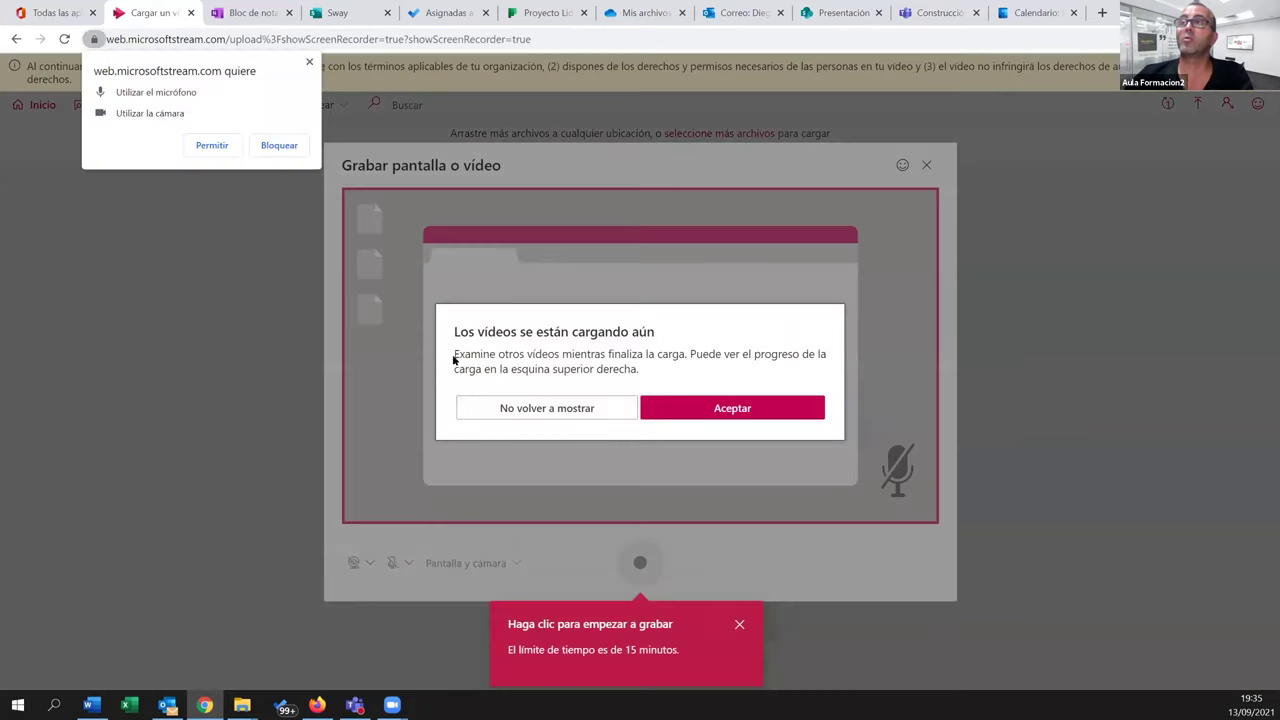
{"action": "left_click", "coordinate": [671, 418]}
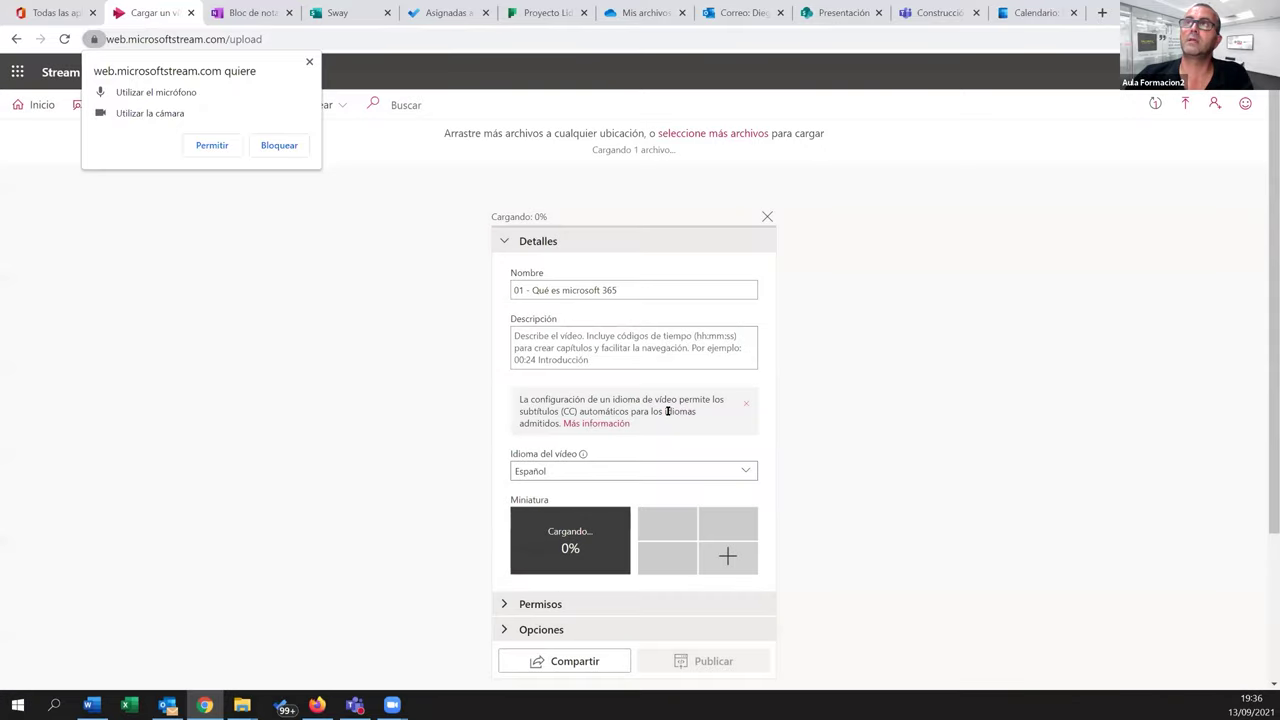
{"action": "left_click", "coordinate": [279, 146]}
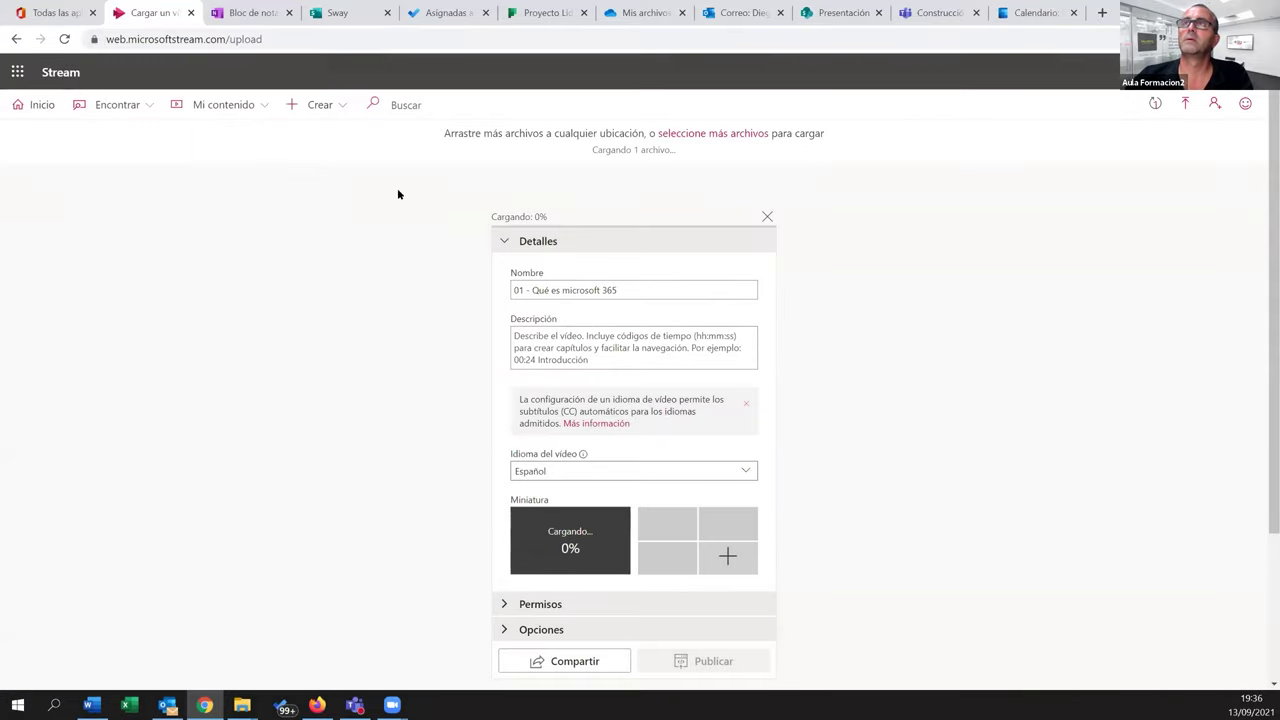
Cancel the stalled upload, then record Pantalla 3 for 12 seconds, pause, and proceed to review
{"action": "left_click", "coordinate": [767, 216]}
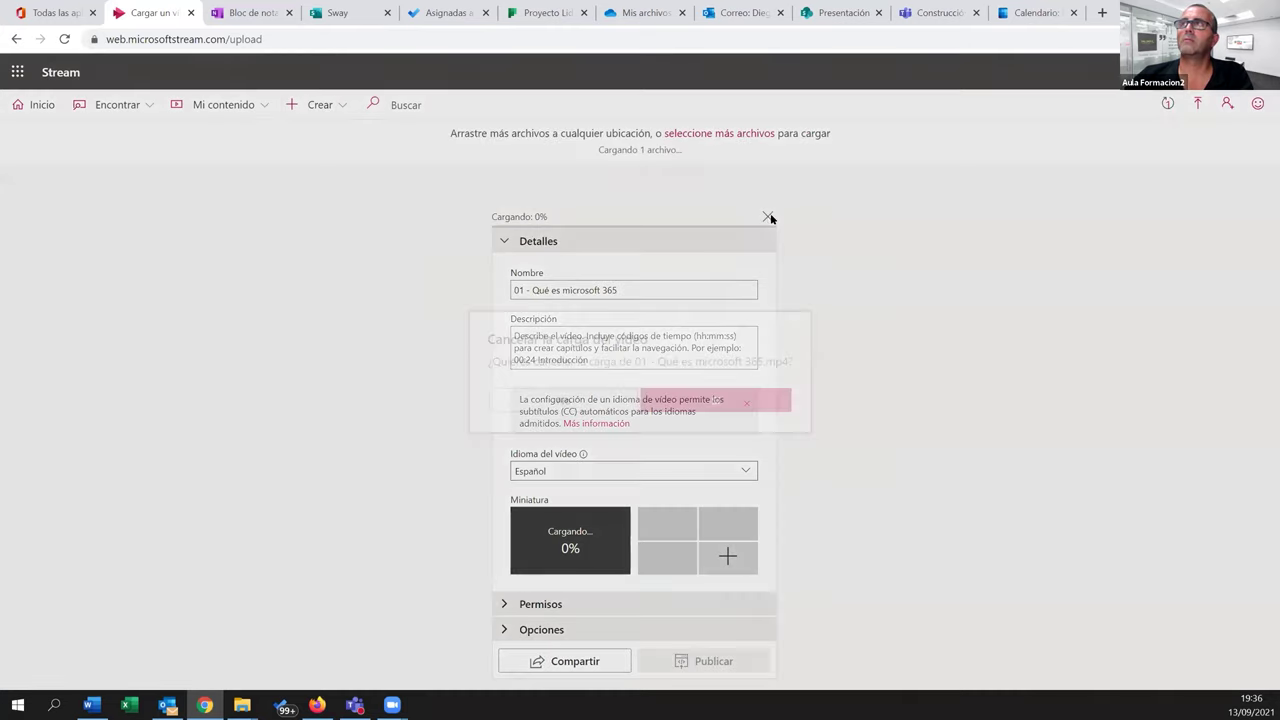
{"action": "left_click", "coordinate": [718, 401]}
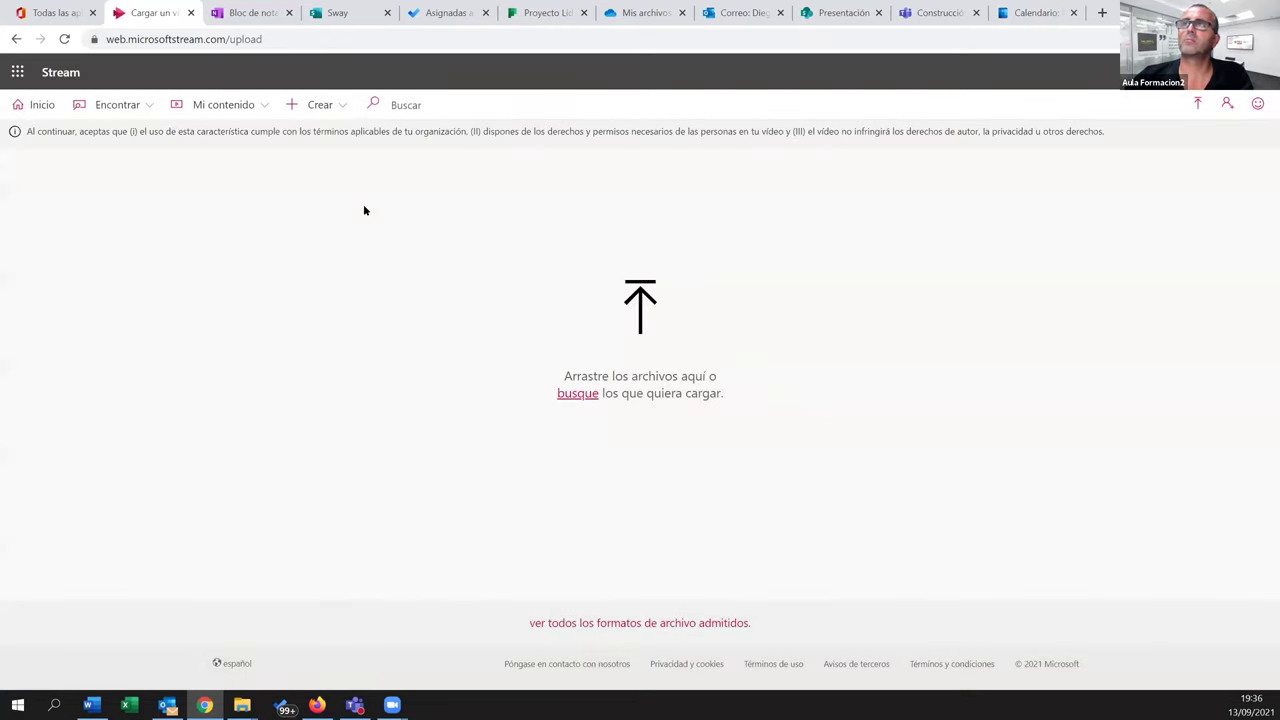
{"action": "left_click", "coordinate": [331, 117]}
{"action": "left_click", "coordinate": [361, 262]}
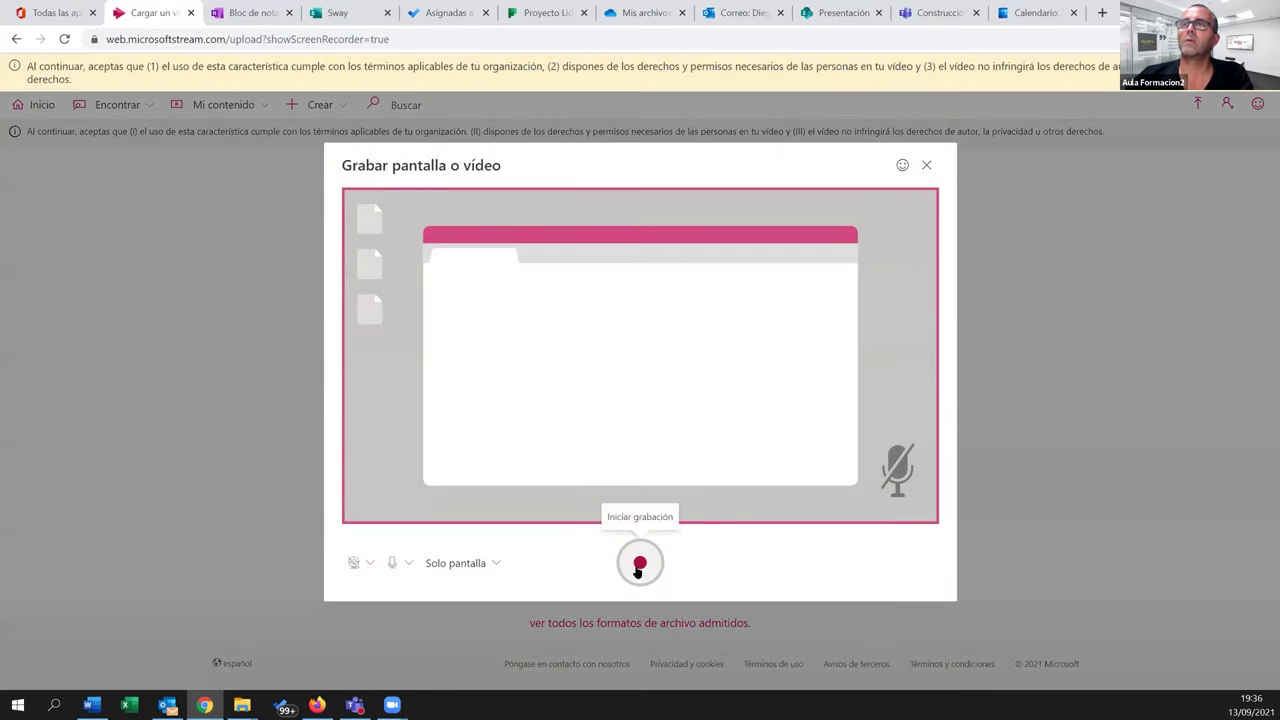
{"action": "left_click", "coordinate": [639, 565]}
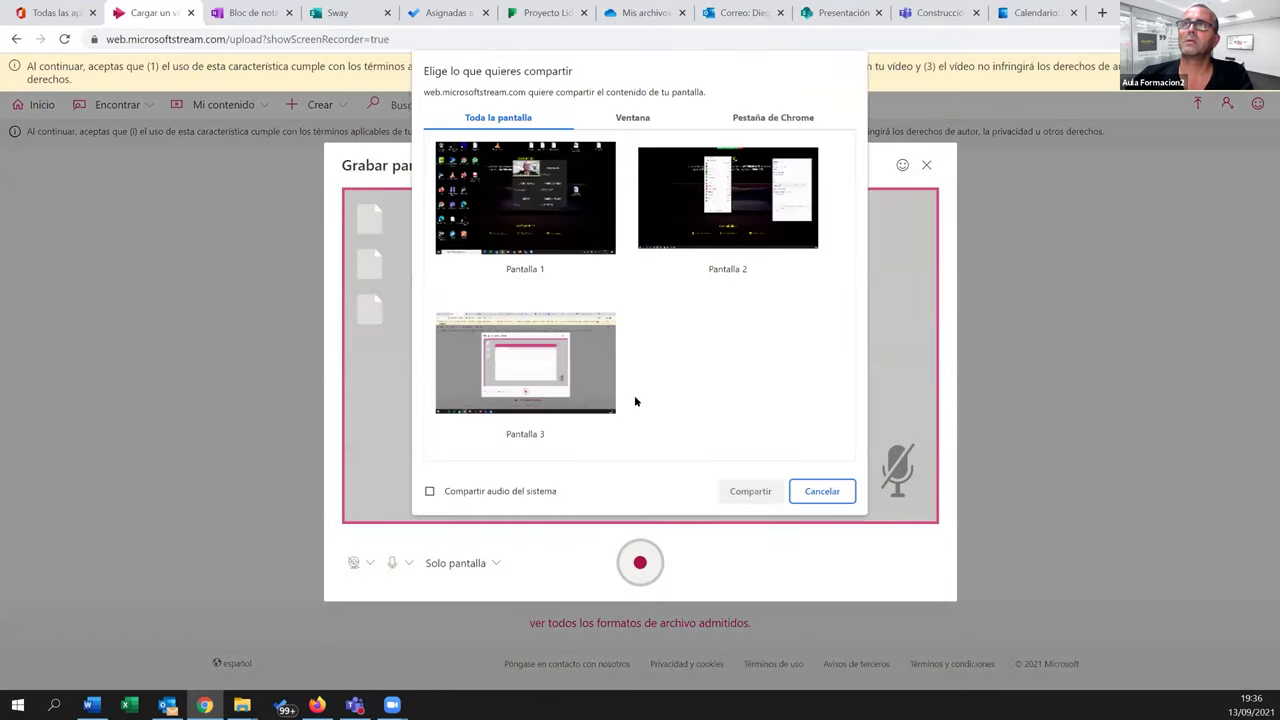
{"action": "left_click", "coordinate": [578, 355]}
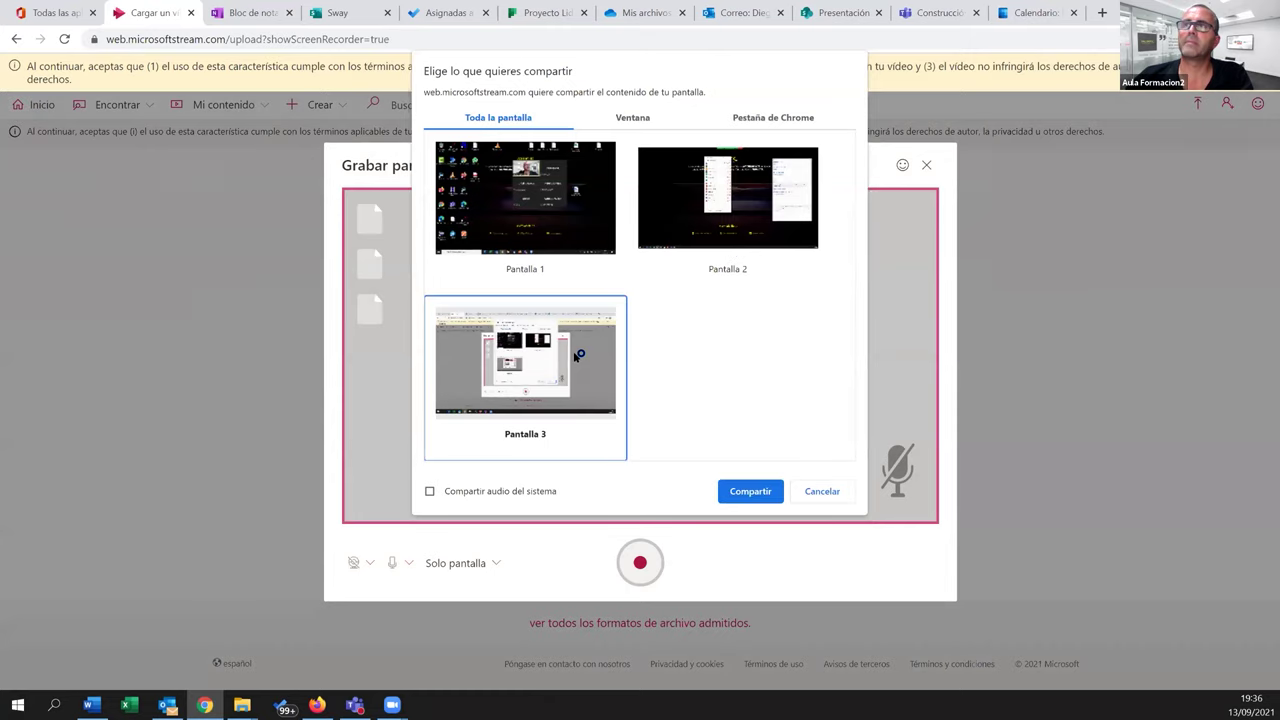
{"action": "left_click", "coordinate": [749, 490]}
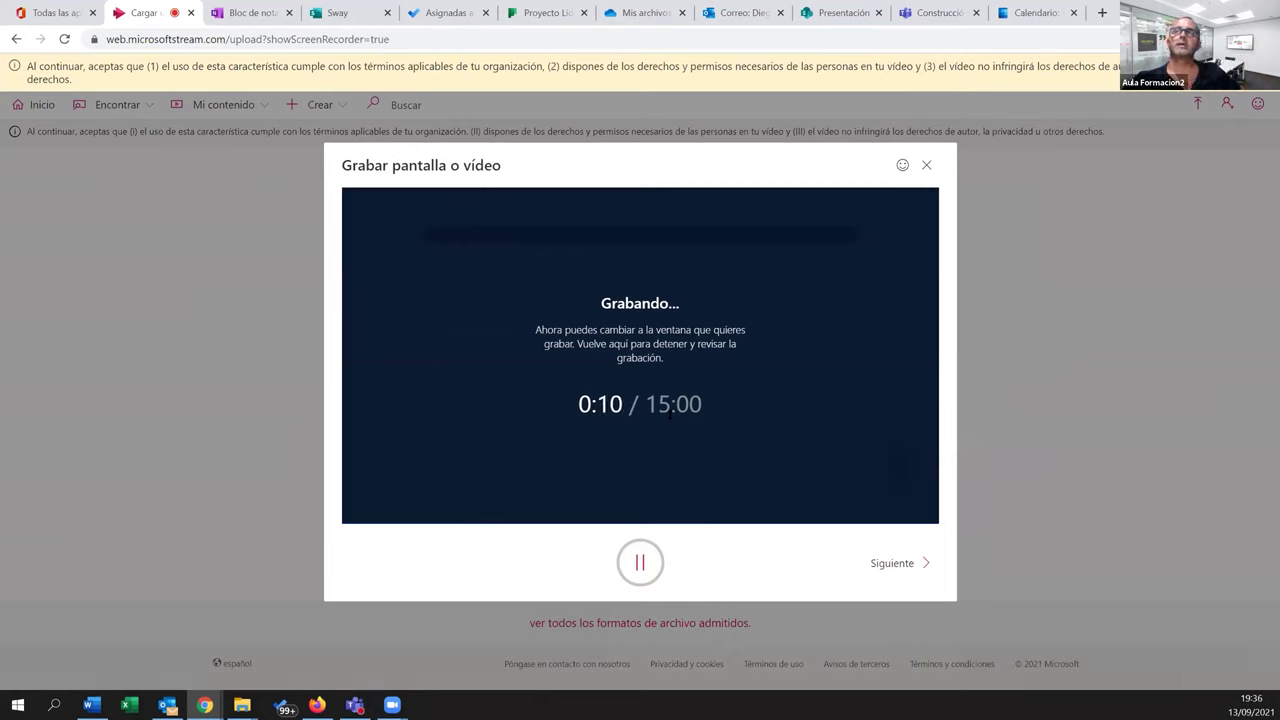
{"action": "left_click", "coordinate": [640, 562]}
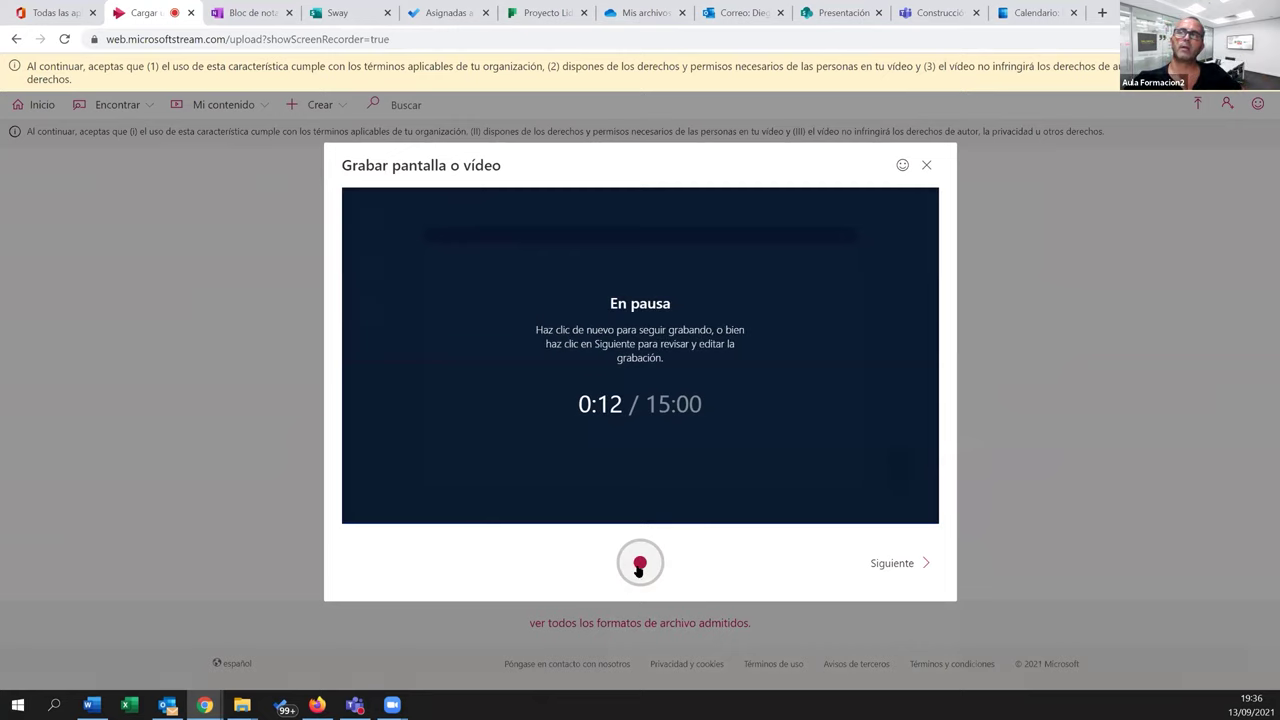
{"action": "left_click", "coordinate": [896, 577]}
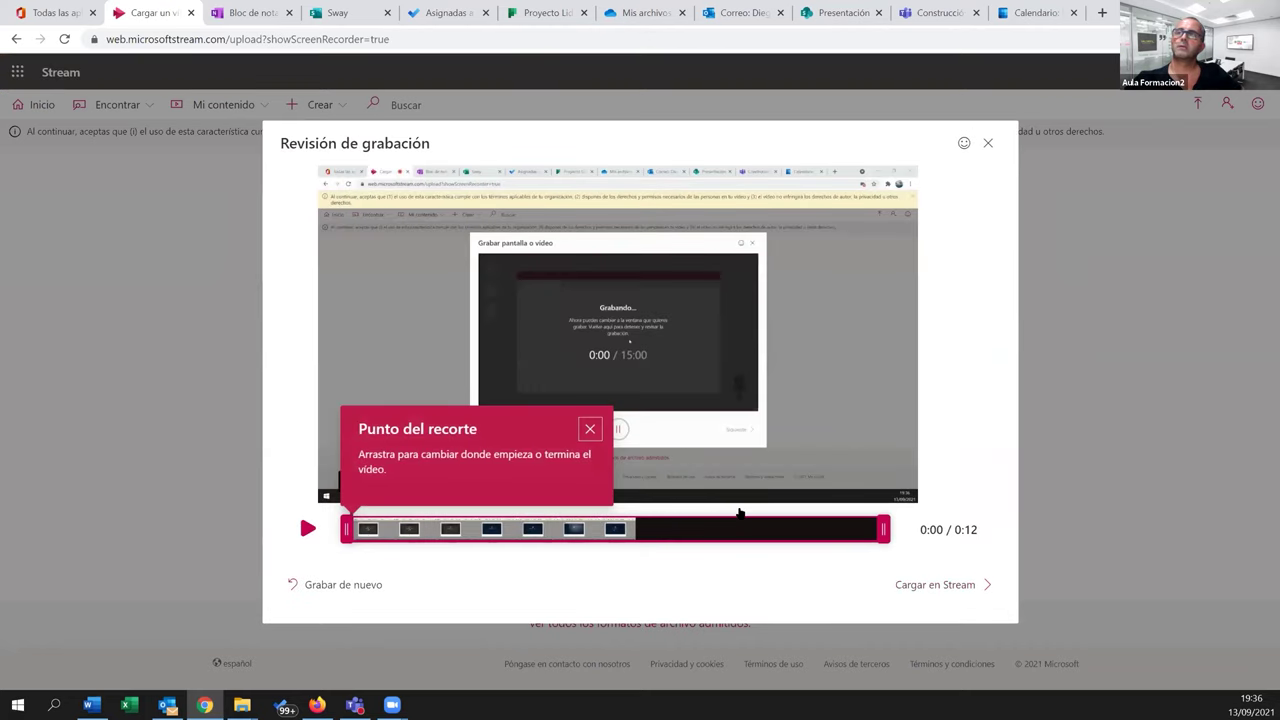
Publish the recording to Stream named 'Grabación 01' and open its video page
{"action": "left_click", "coordinate": [945, 587]}
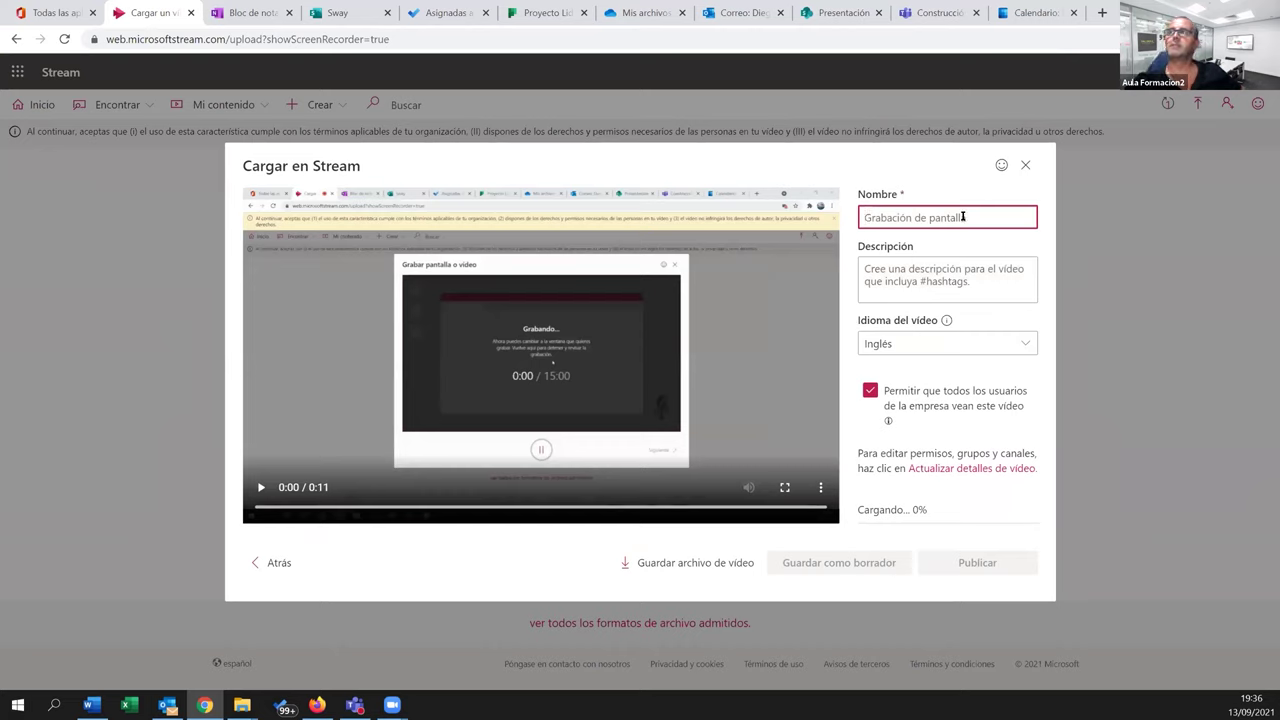
{"action": "type", "text": "Grabación 01"}
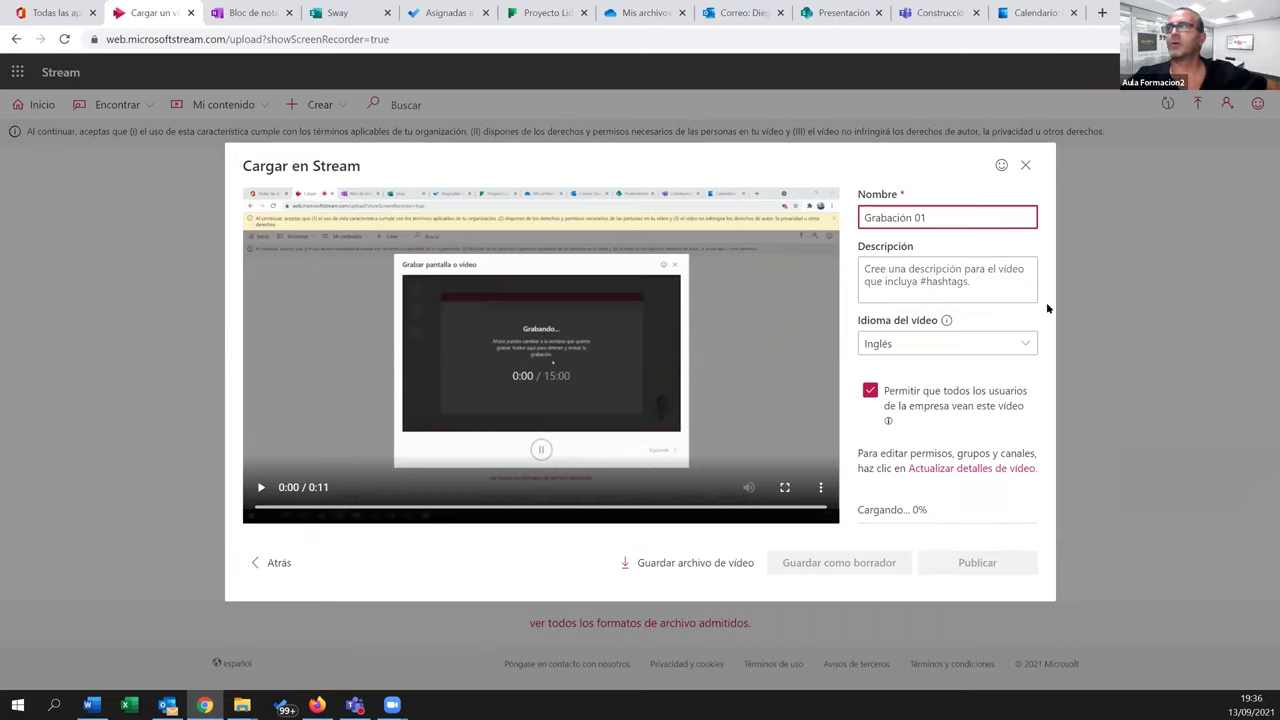
{"action": "left_click", "coordinate": [888, 276]}
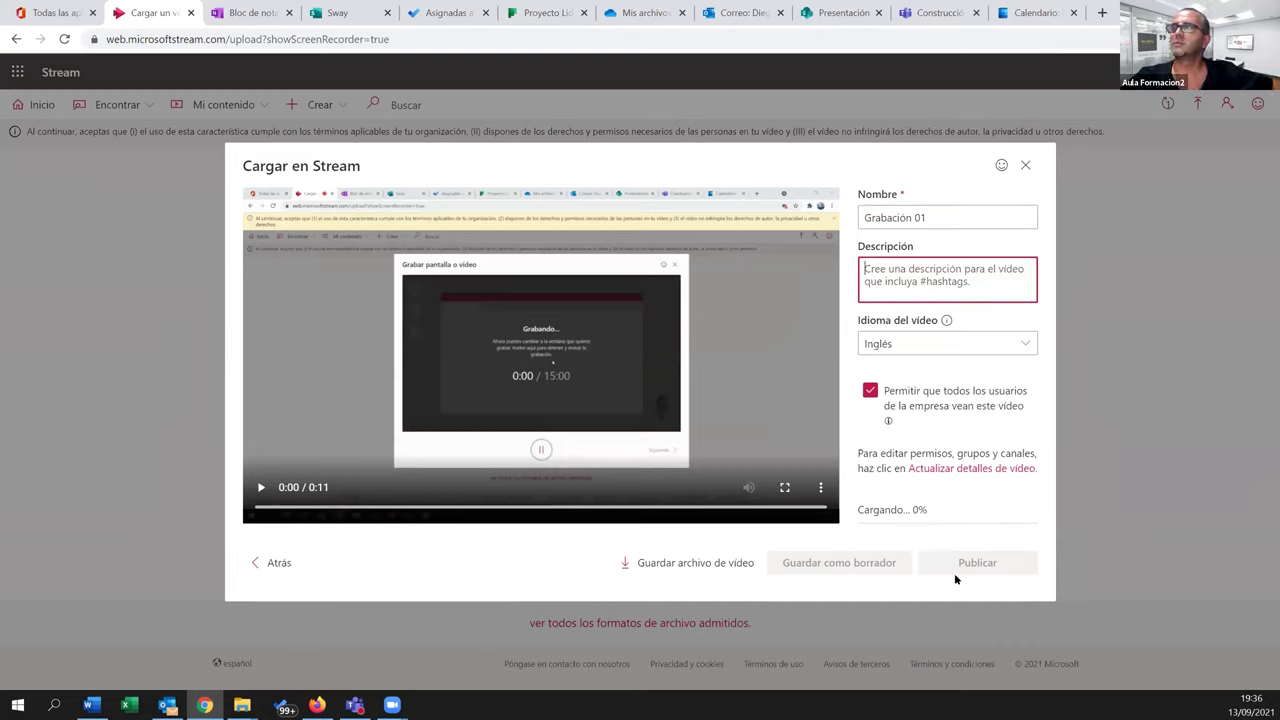
{"action": "left_click", "coordinate": [962, 566]}
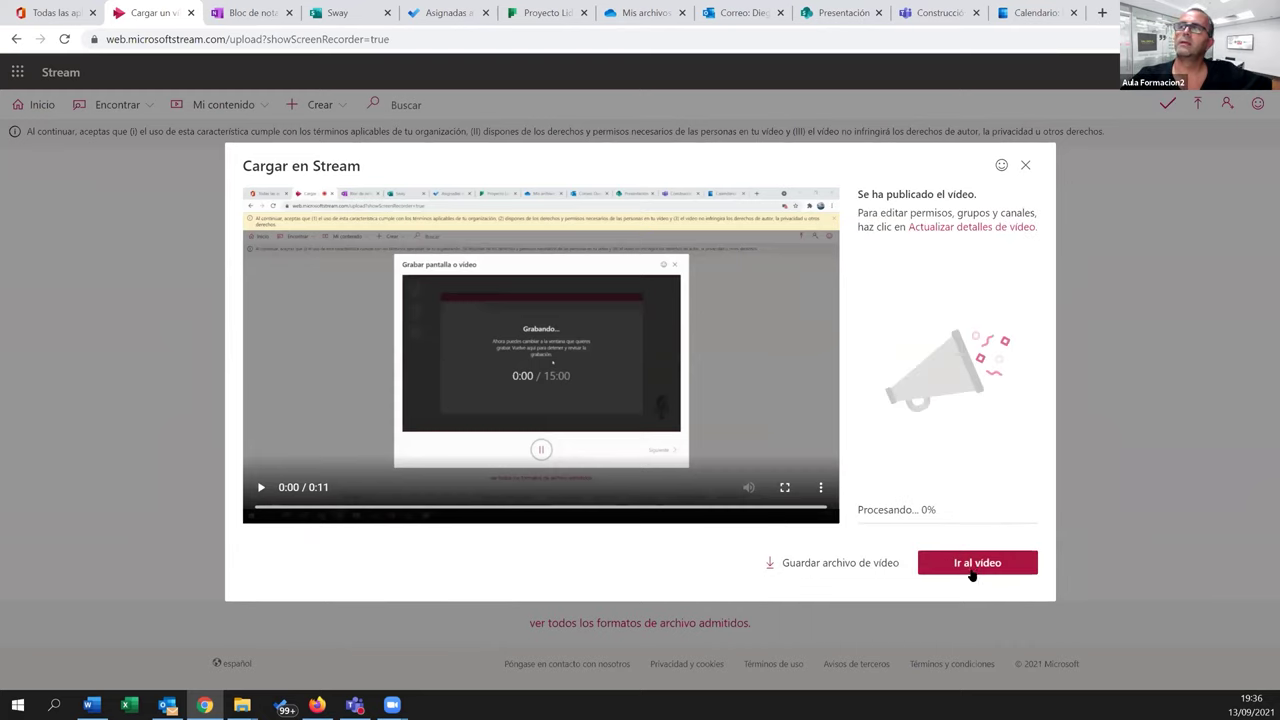
{"action": "left_click", "coordinate": [971, 566]}
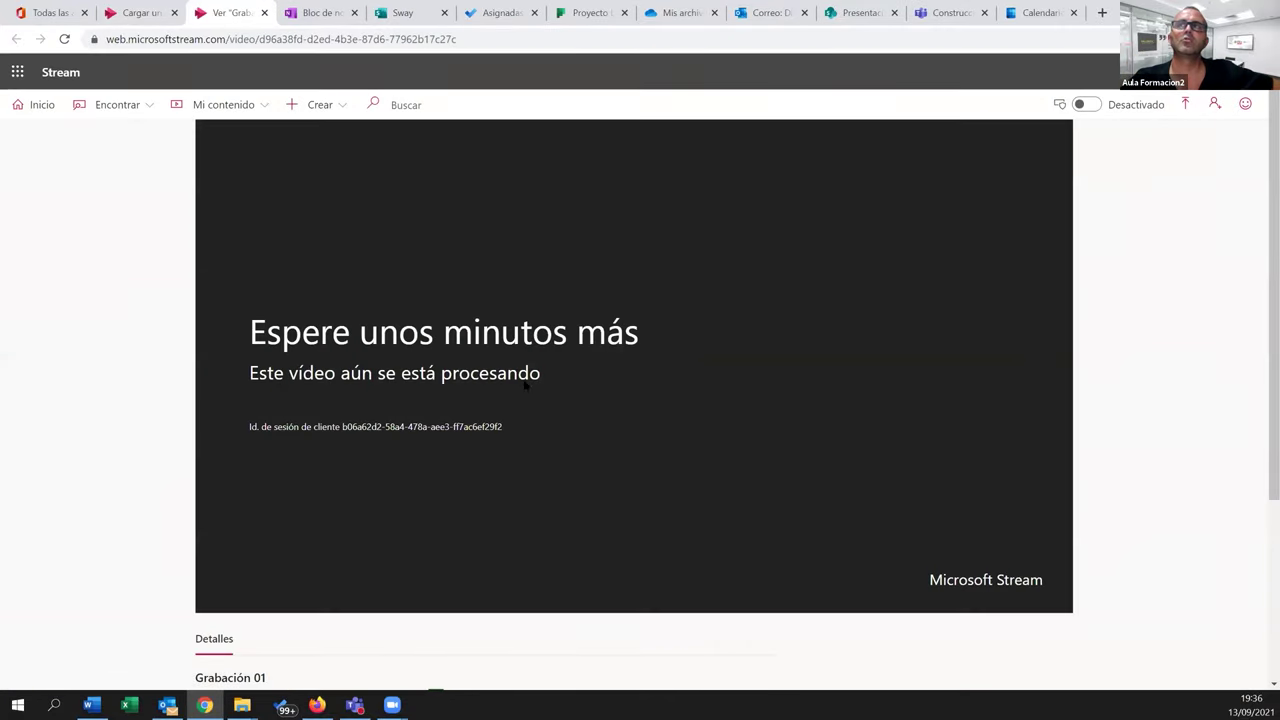
Open Grabación 01 from Mi contenido > Vídeos and pause its playback
{"action": "left_click", "coordinate": [322, 110]}
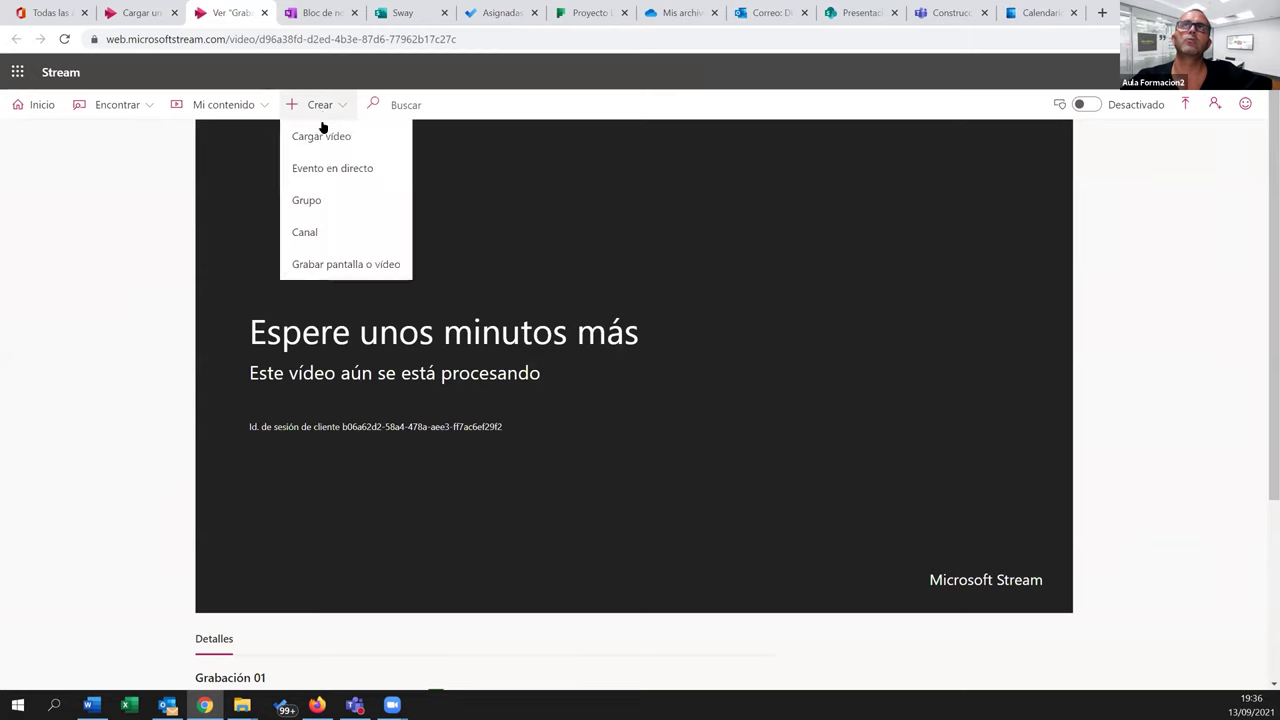
{"action": "left_click", "coordinate": [238, 107]}
{"action": "left_click", "coordinate": [217, 132]}
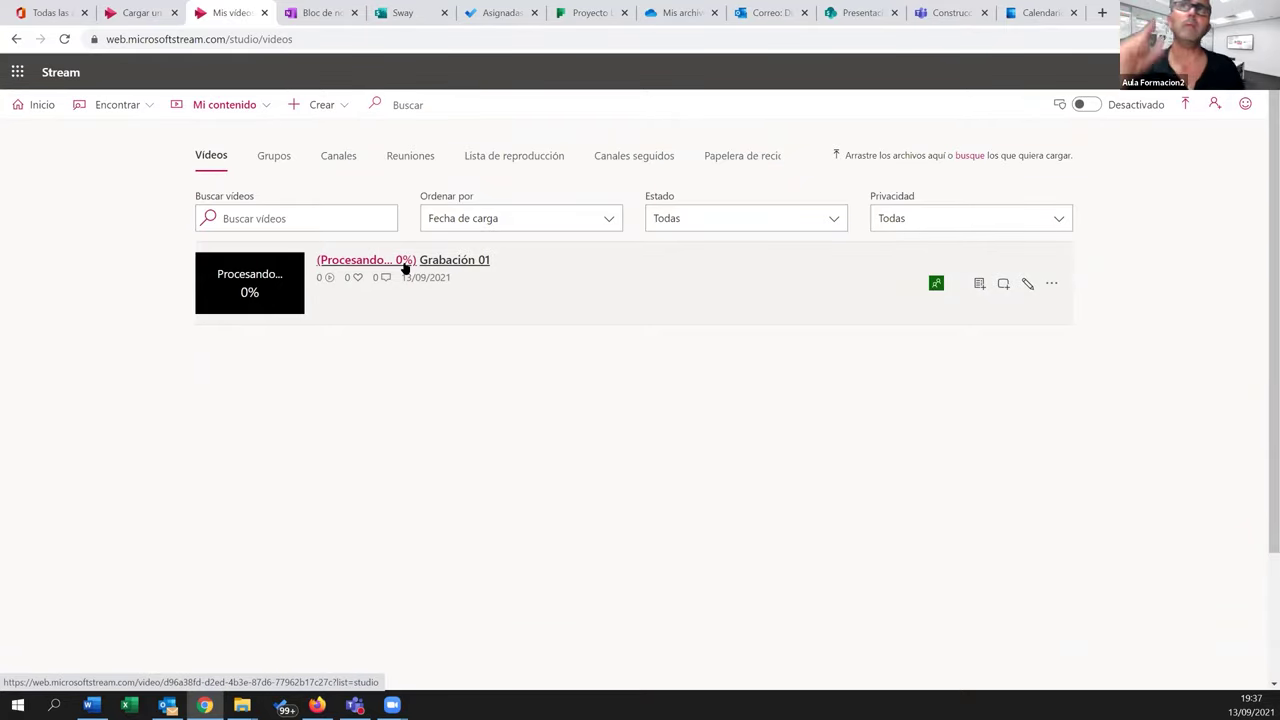
{"action": "left_click", "coordinate": [344, 263]}
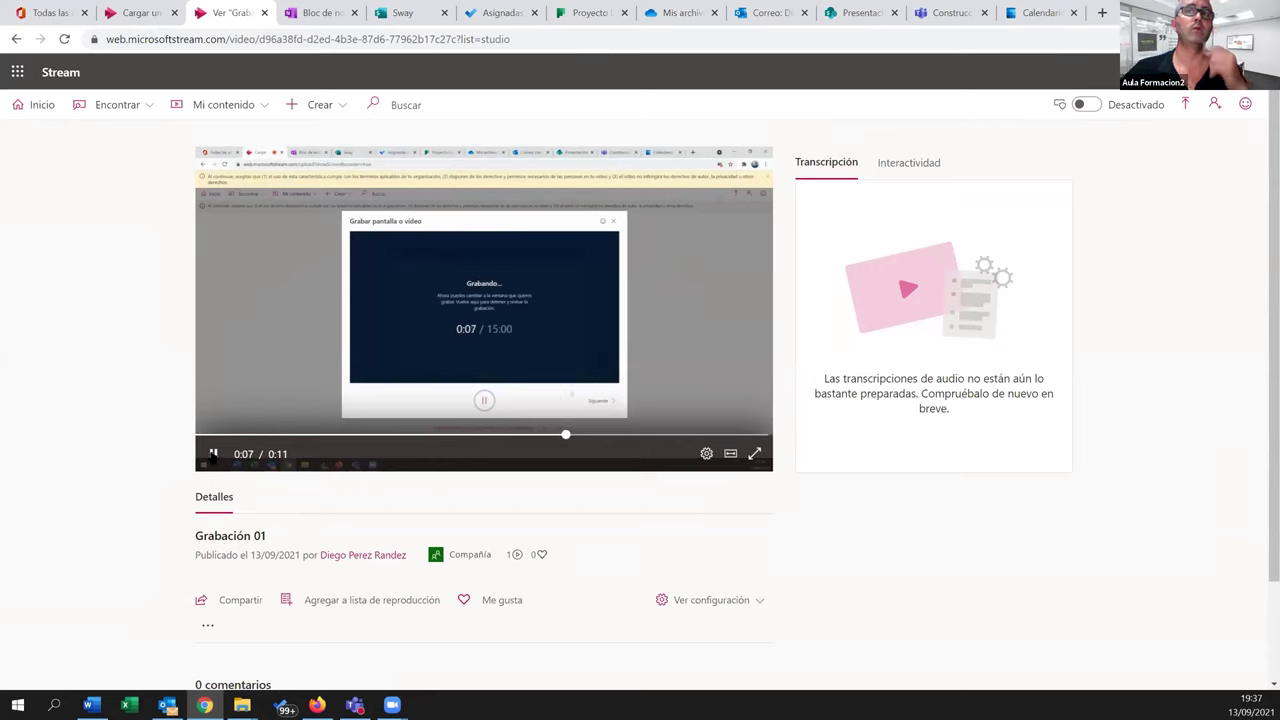
{"action": "left_click", "coordinate": [213, 454]}
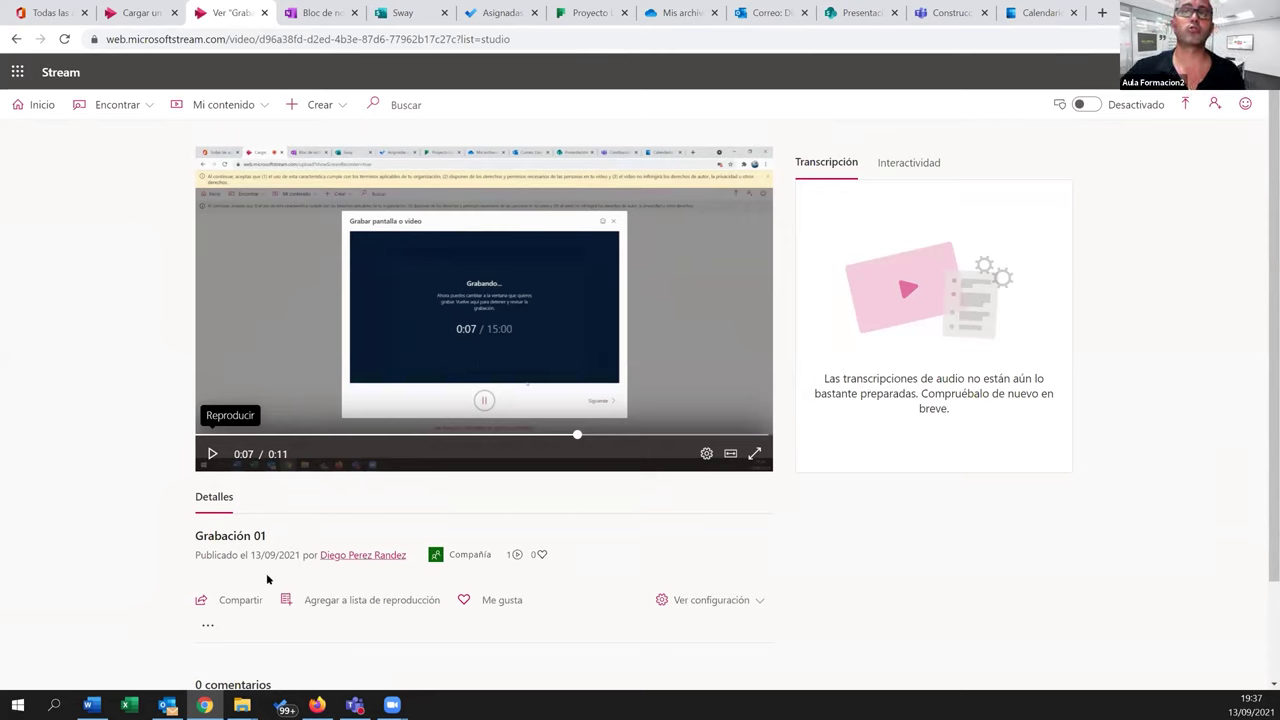
View Grabación 01's embed code under Compartir > Insertar, then return to the Construcción Teams tab
{"action": "left_click", "coordinate": [241, 601]}
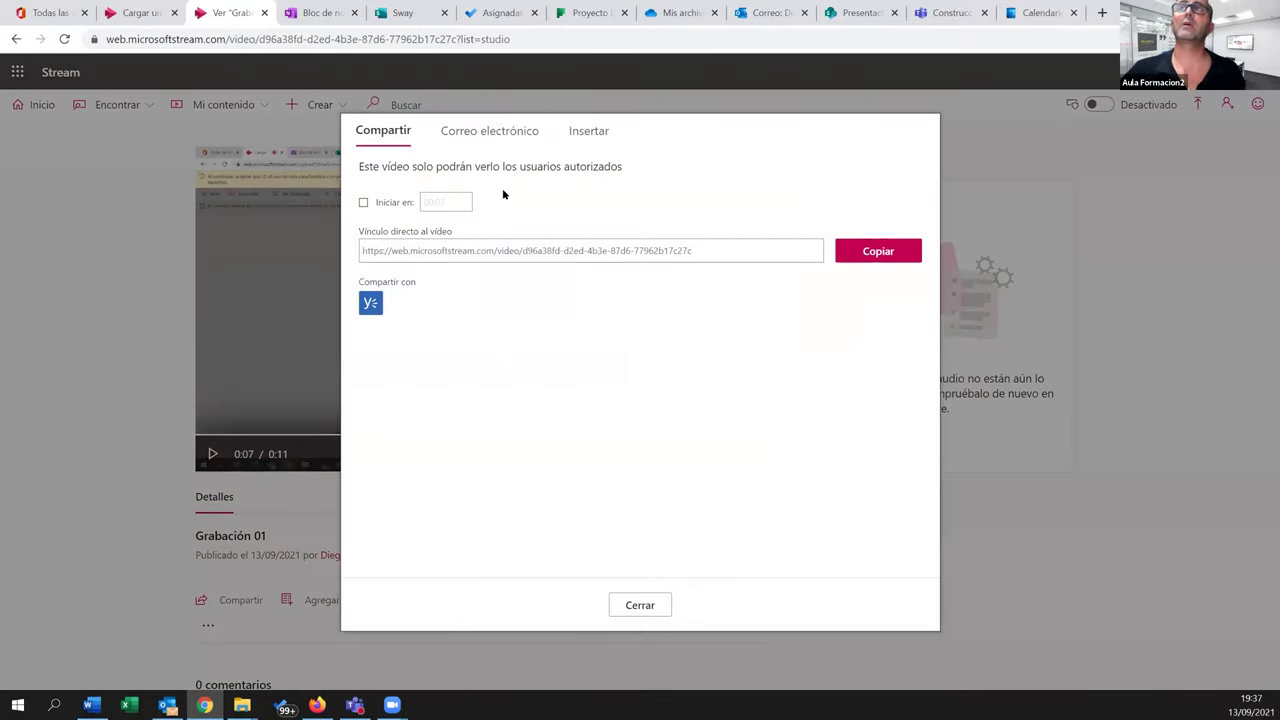
{"action": "left_click", "coordinate": [575, 137]}
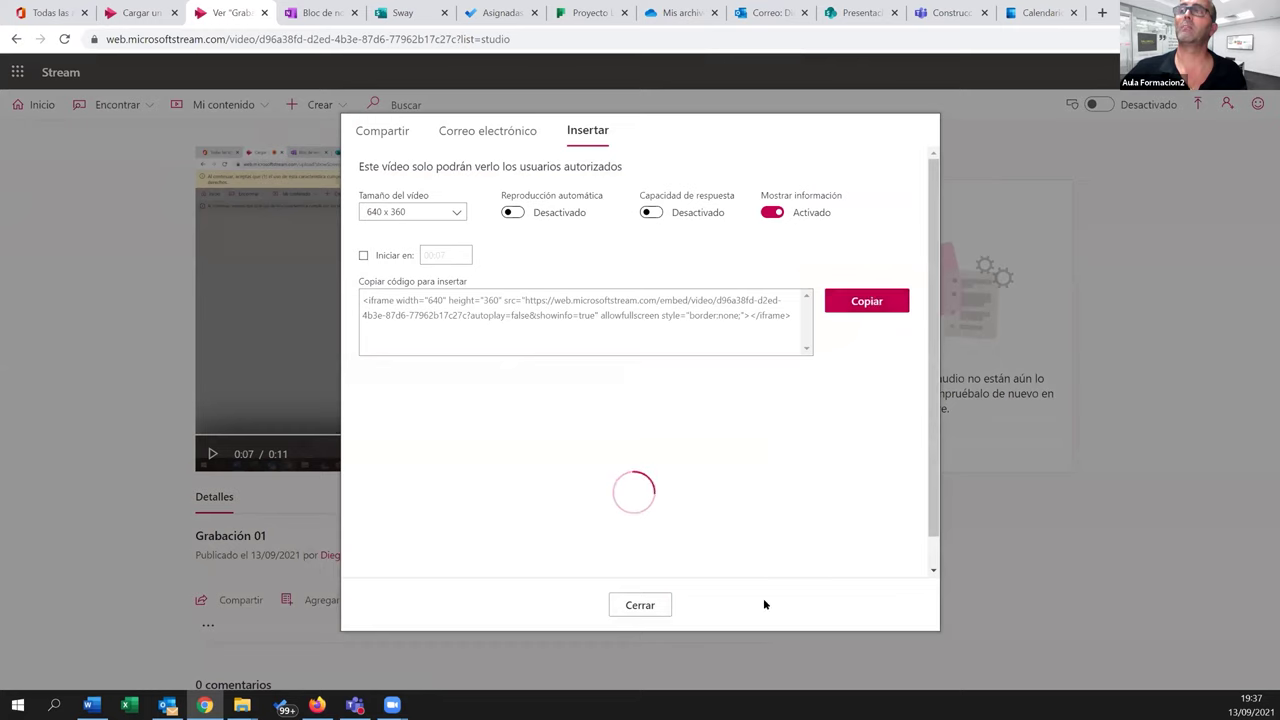
{"action": "left_click", "coordinate": [639, 605]}
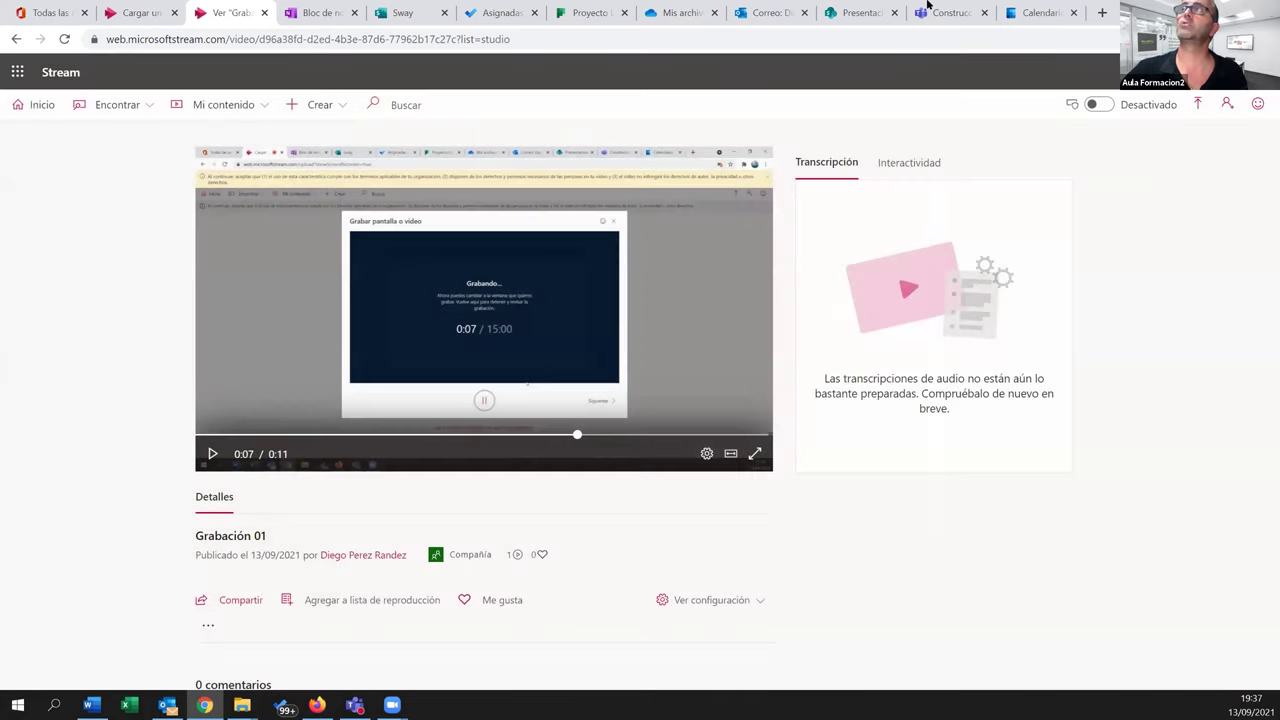
{"action": "left_click", "coordinate": [948, 12]}
Add a Stream tab to the Construcción channel set to show a single video
{"action": "left_click", "coordinate": [859, 116]}
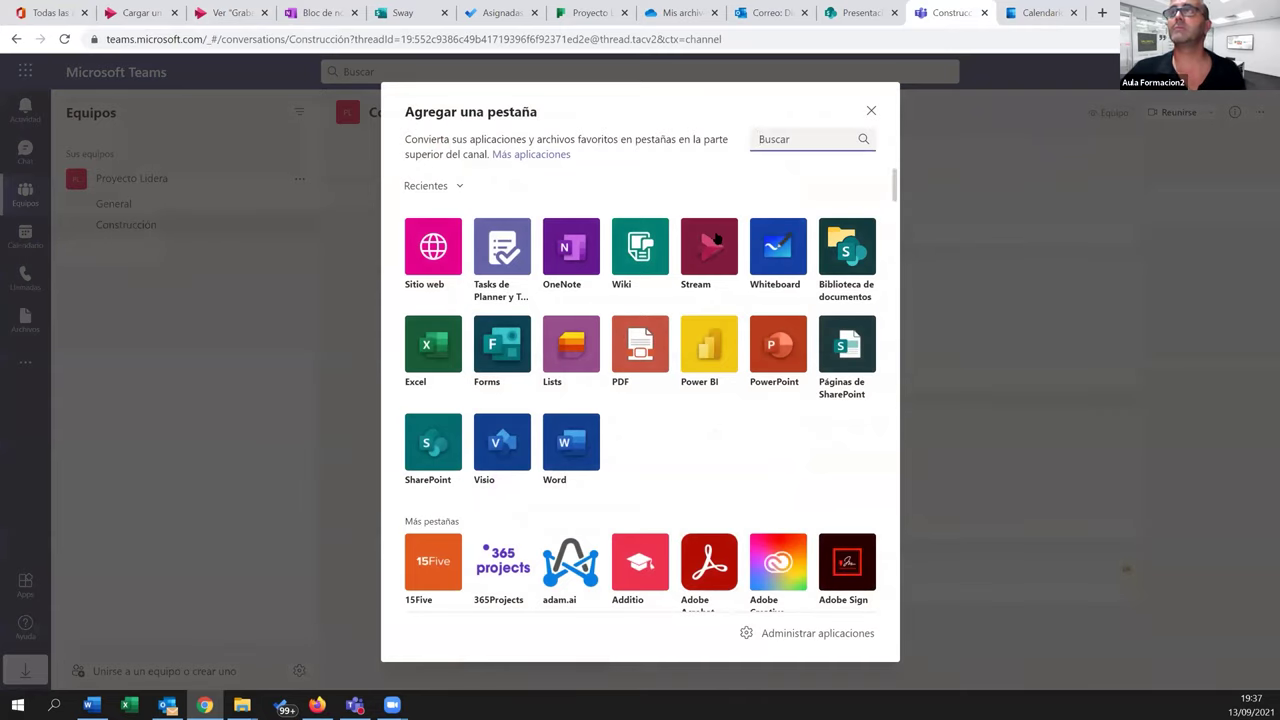
{"action": "left_click", "coordinate": [715, 240]}
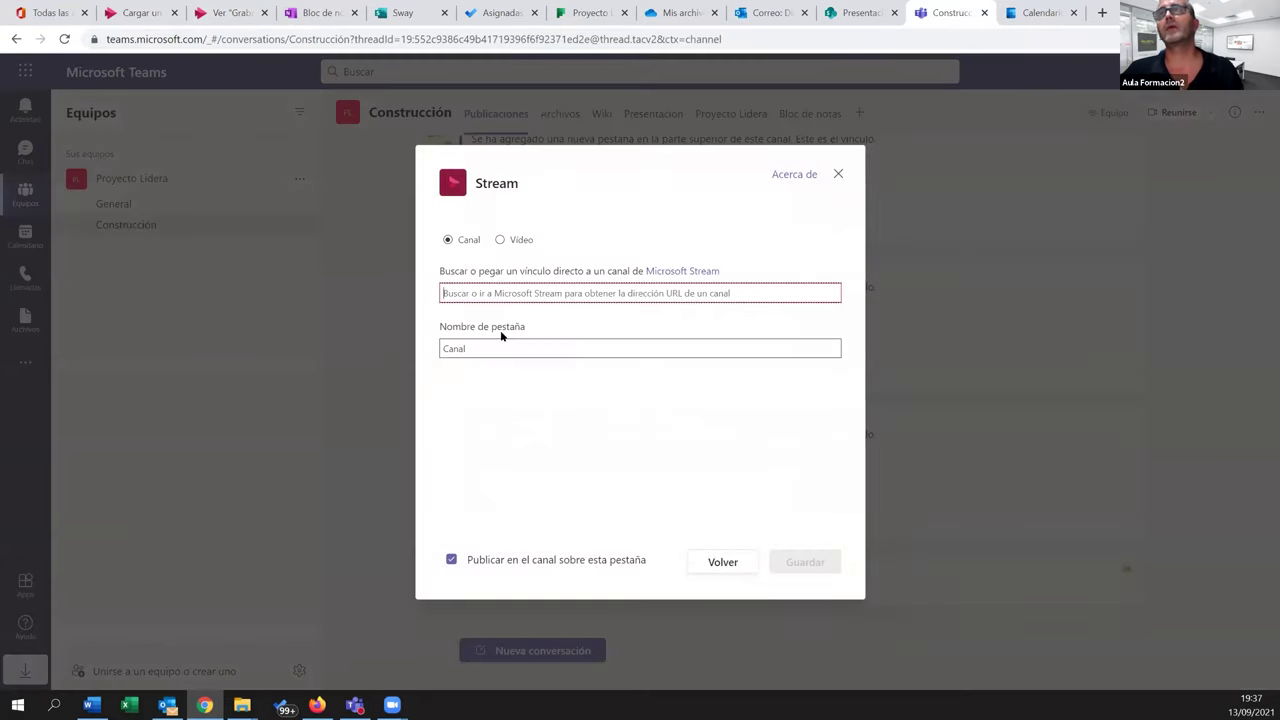
{"action": "left_click", "coordinate": [500, 240]}
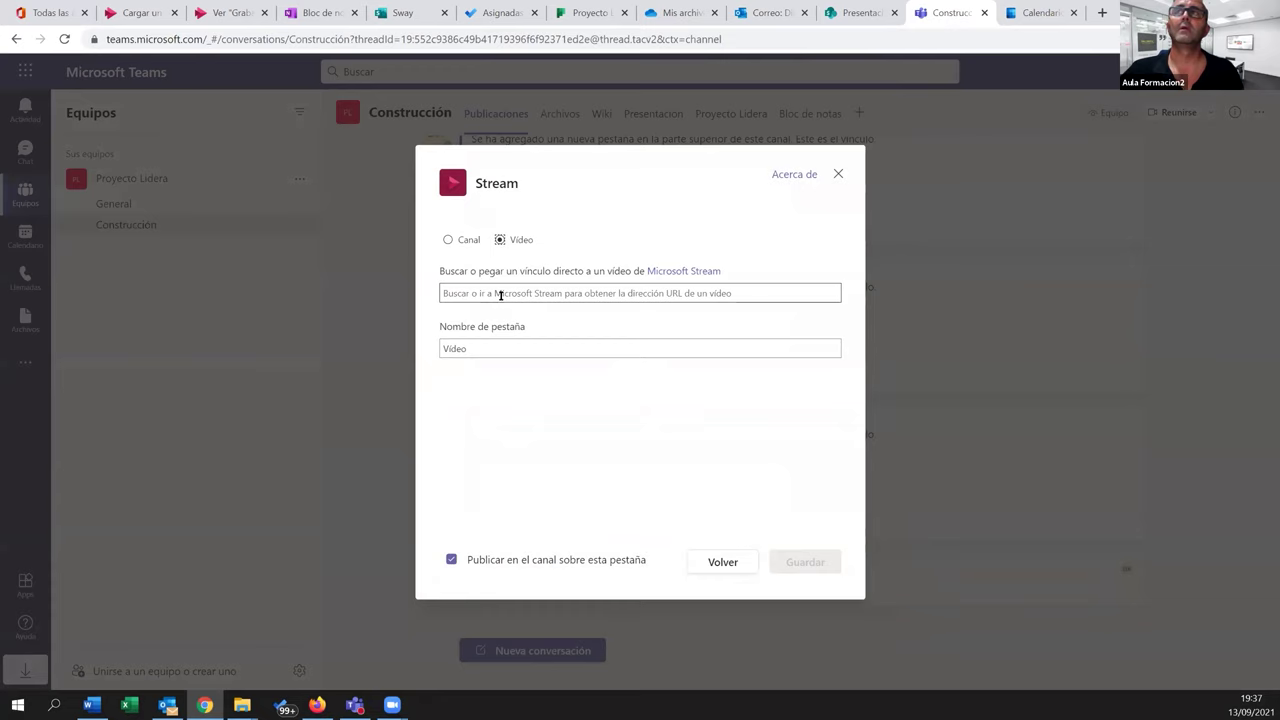
{"action": "left_click", "coordinate": [558, 292]}
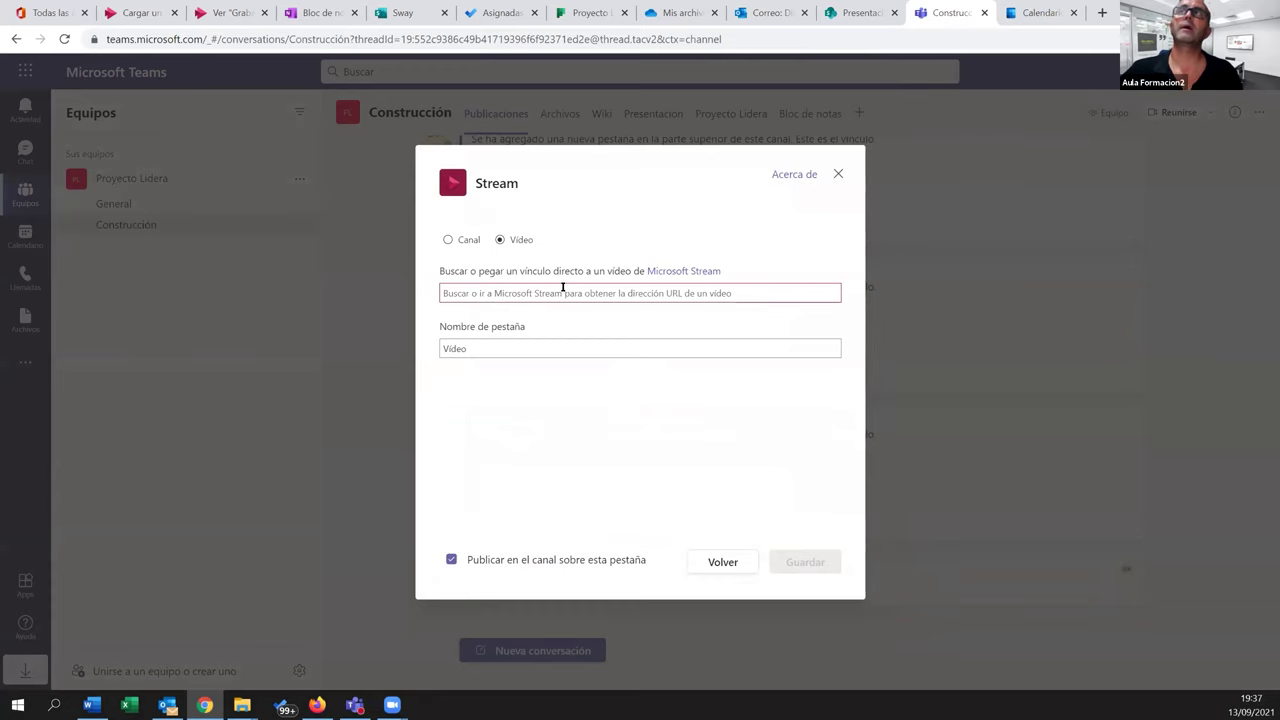
Paste Grabación 01's Stream URL into the tab setup, select the video, and save the tab
{"action": "left_click", "coordinate": [220, 13]}
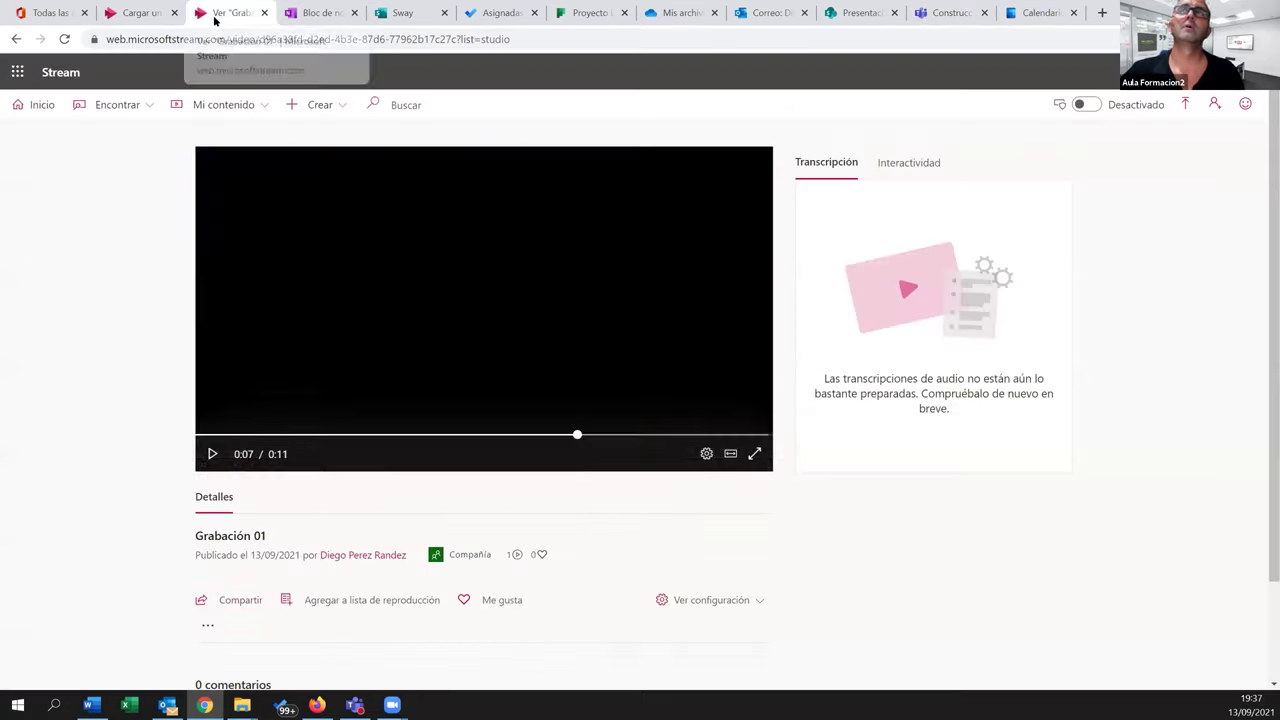
{"action": "left_click", "coordinate": [544, 40]}
{"action": "key", "text": "ctrl+c"}
{"action": "left_click", "coordinate": [935, 14]}
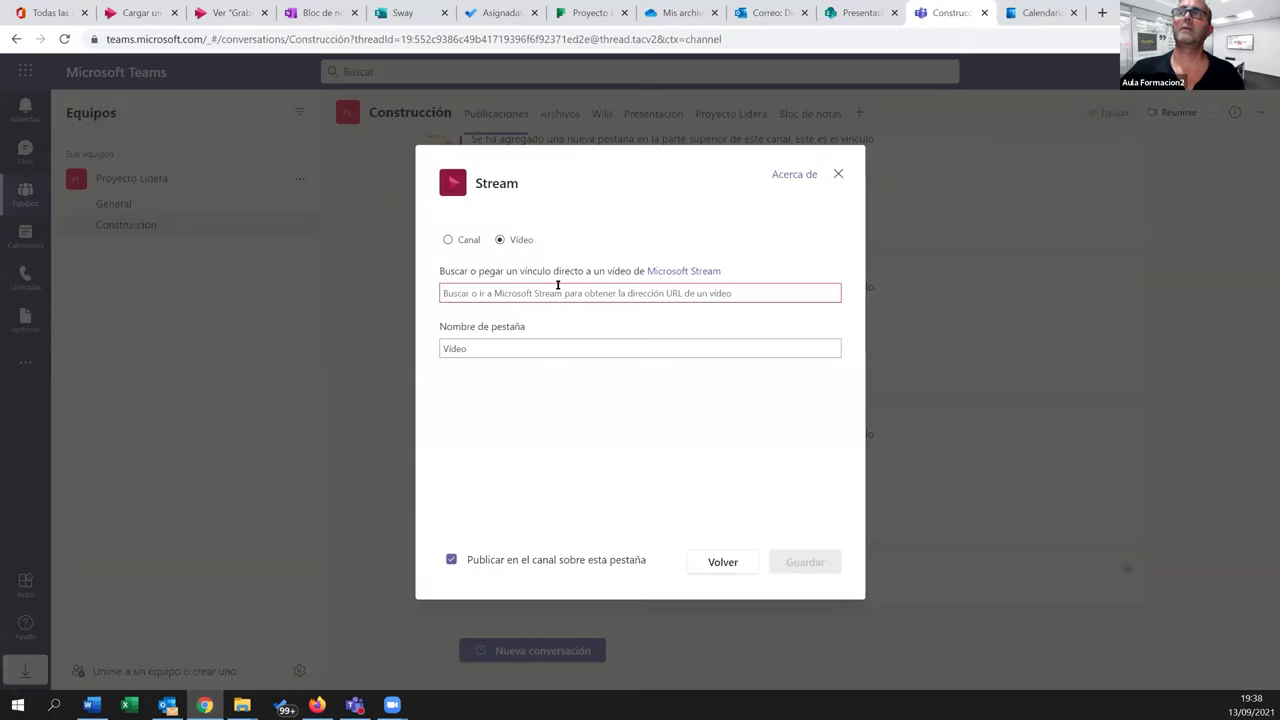
{"action": "key", "text": "ctrl+v"}
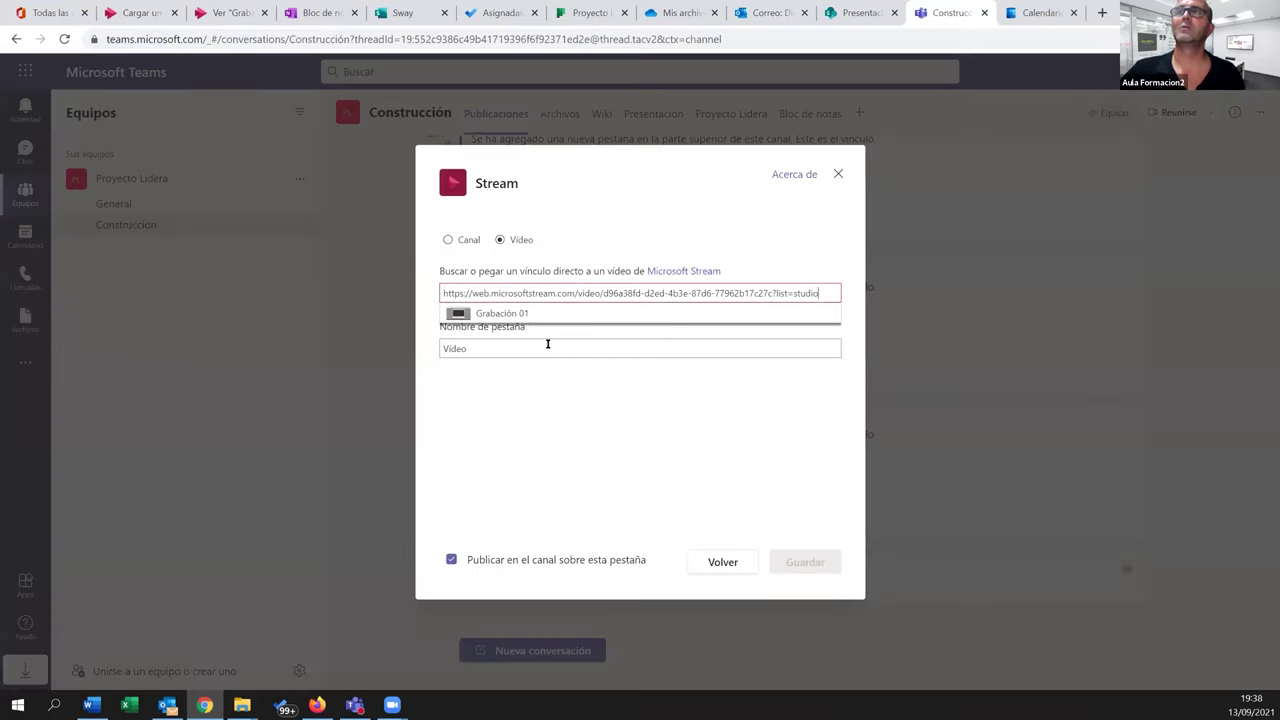
{"action": "left_click", "coordinate": [518, 316]}
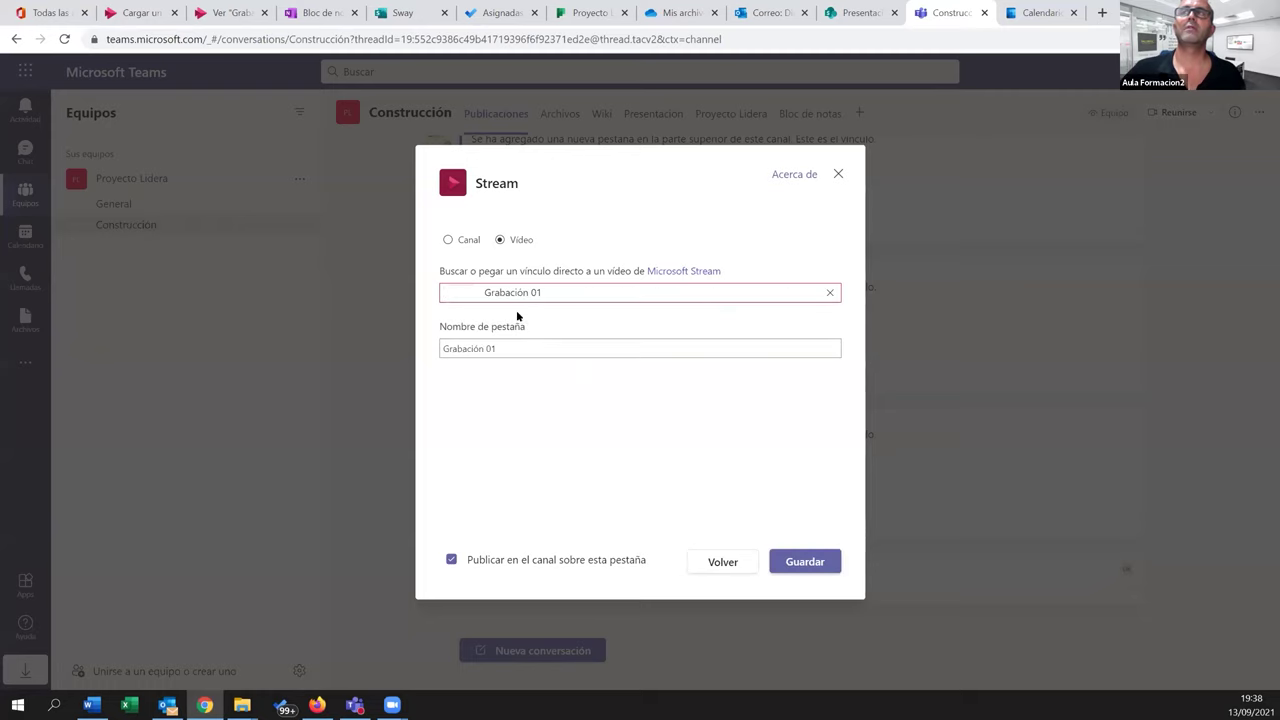
{"action": "left_click", "coordinate": [805, 561]}
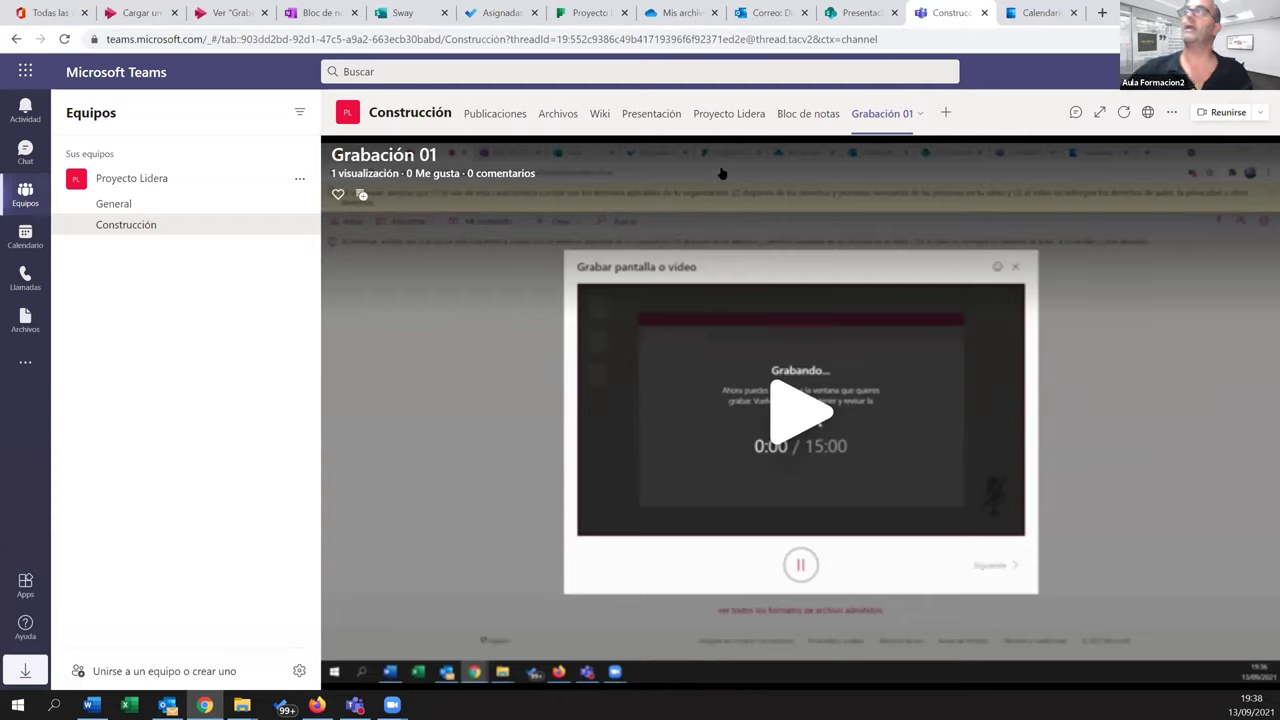
{"action": "left_click", "coordinate": [763, 13]}
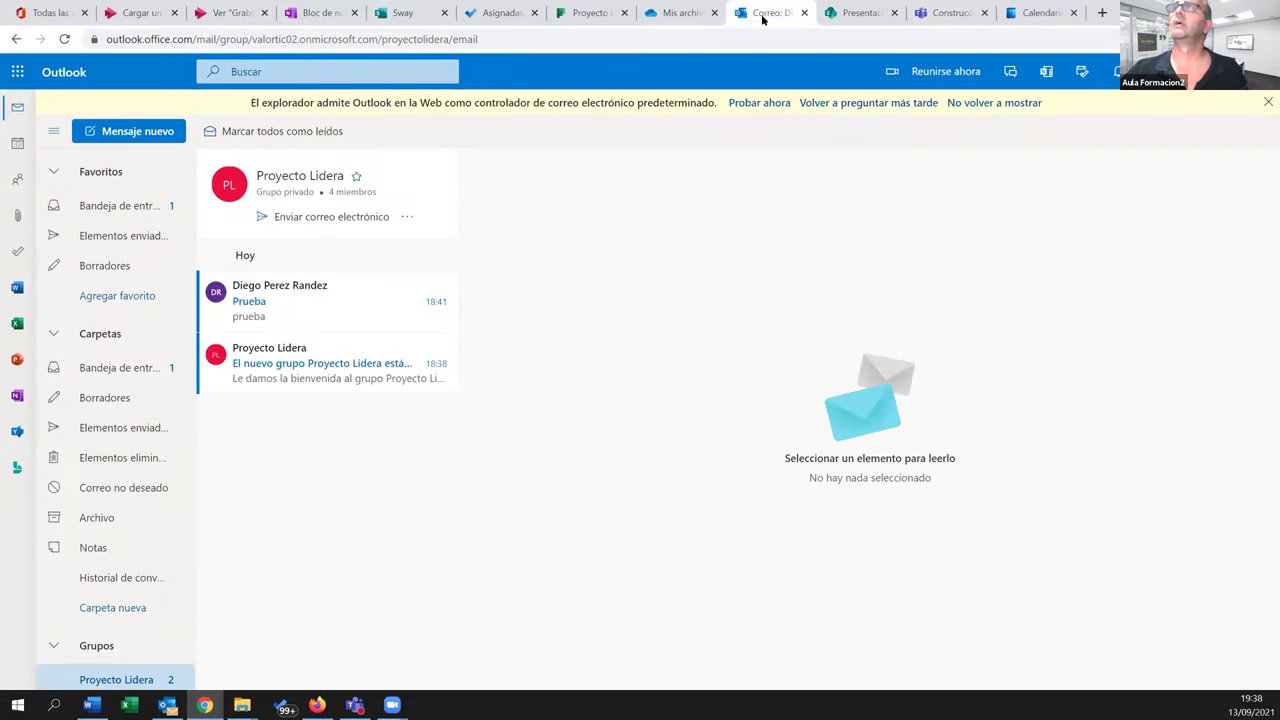
{"action": "left_click", "coordinate": [944, 14]}
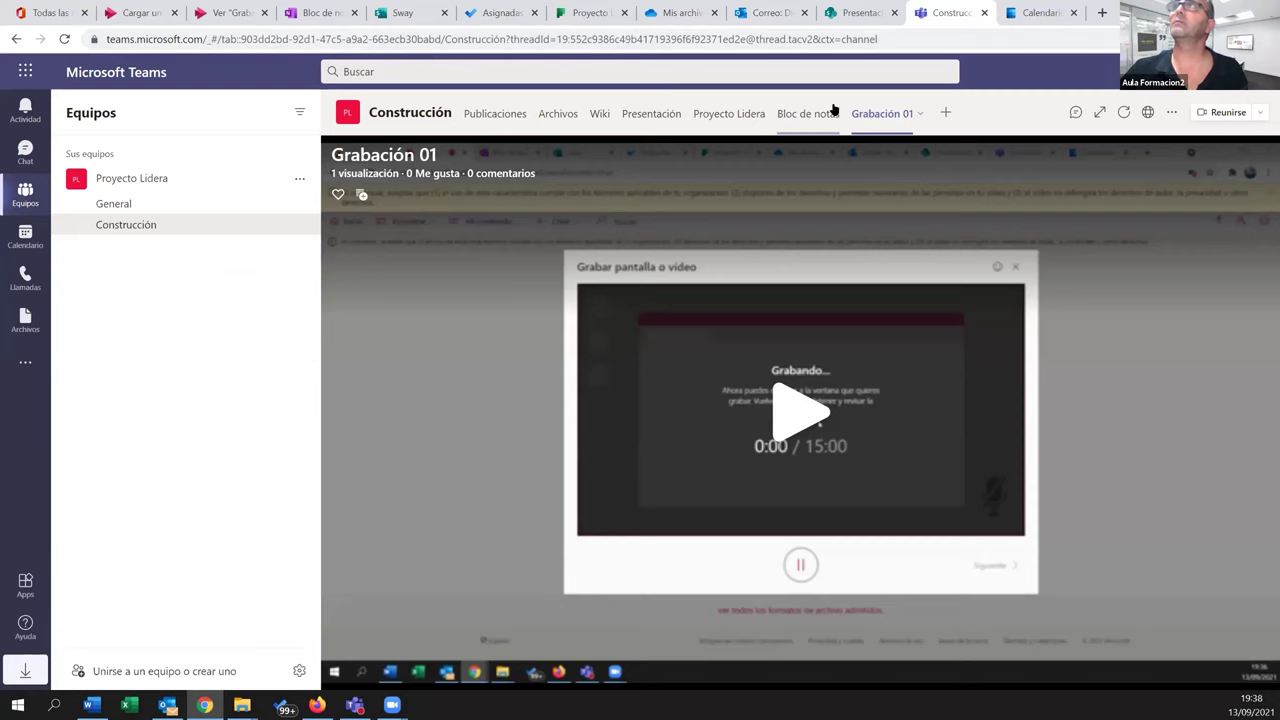
Create a new blank page from the SharePoint site home via Nuevo elemento > Página
{"action": "left_click", "coordinate": [851, 18]}
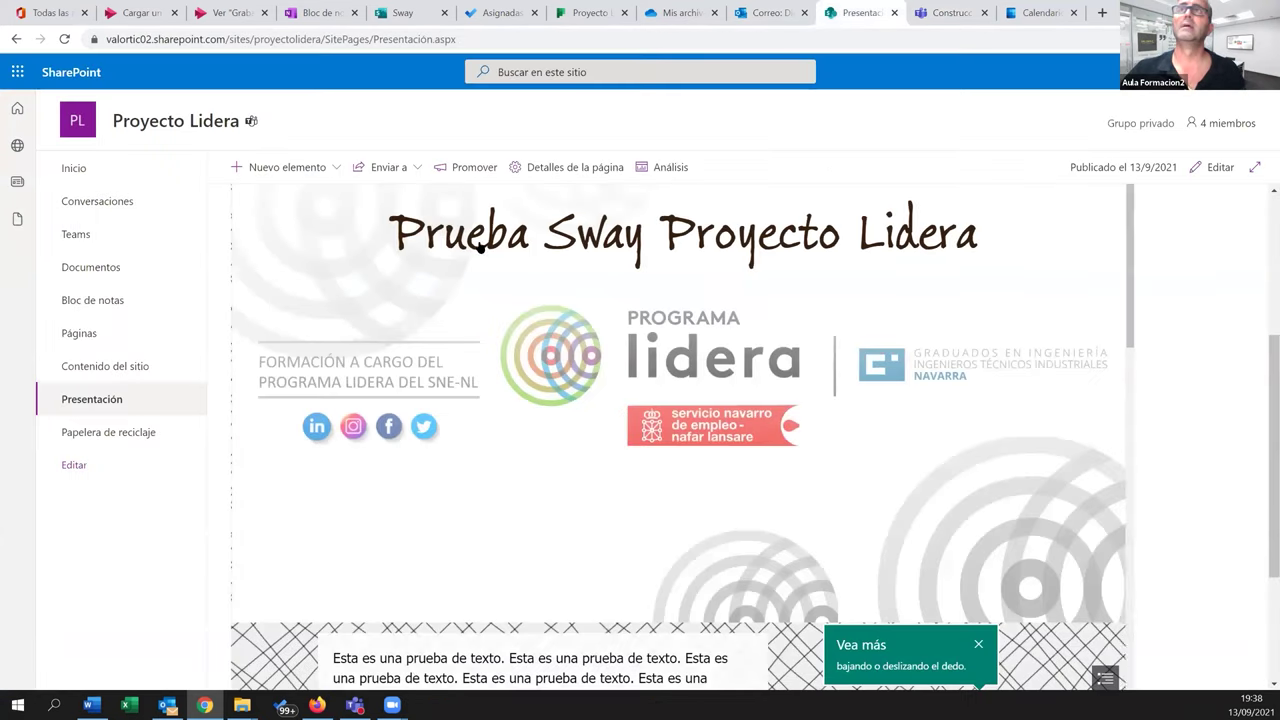
{"action": "left_click", "coordinate": [319, 169]}
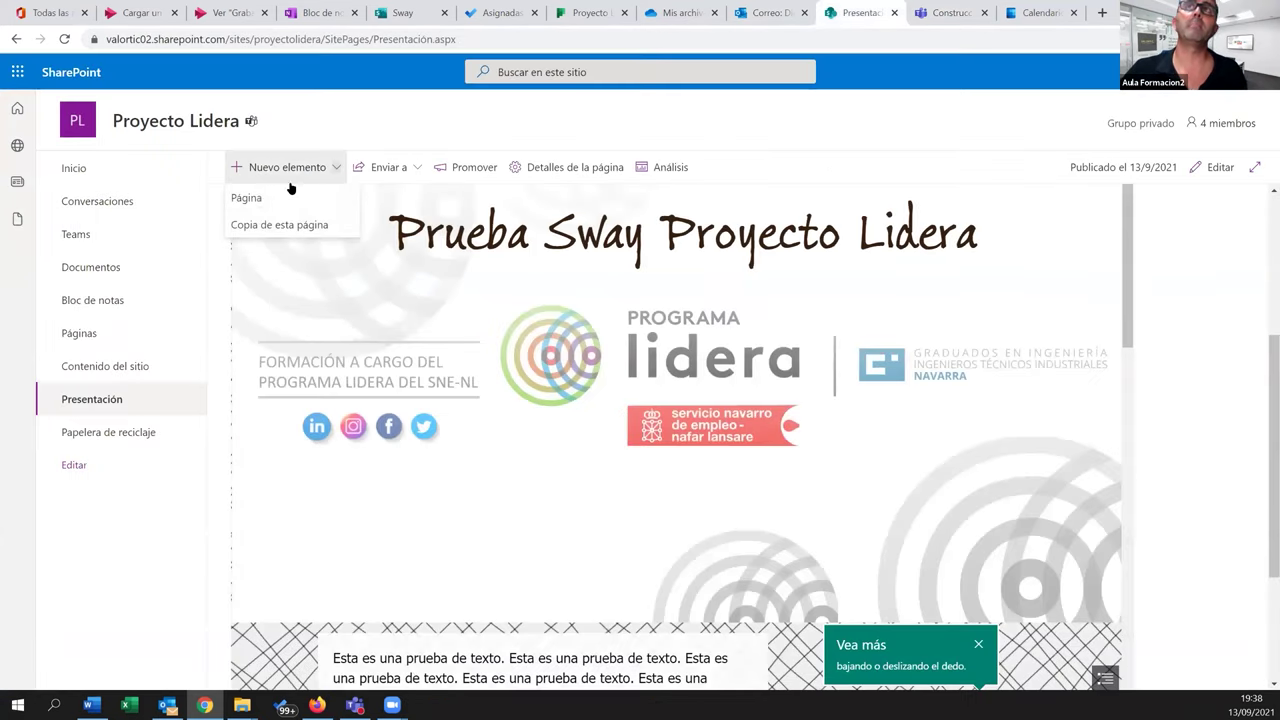
{"action": "left_click", "coordinate": [139, 183]}
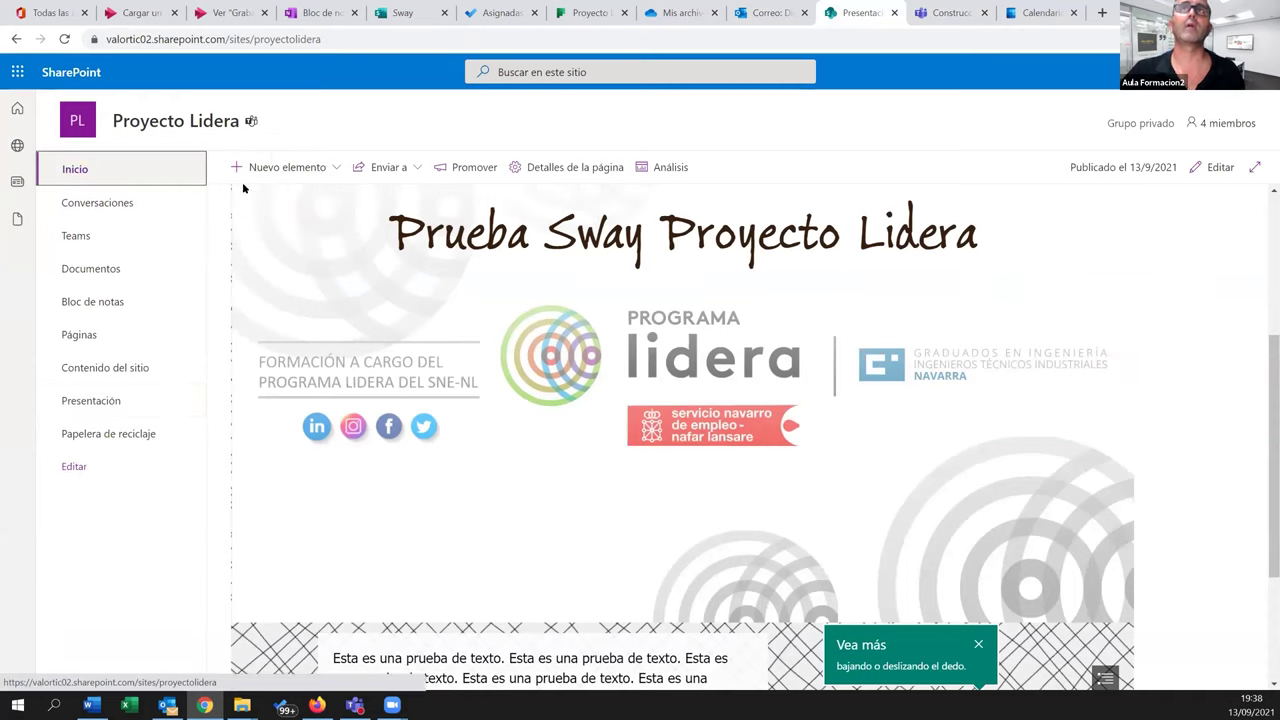
{"action": "left_click", "coordinate": [303, 170]}
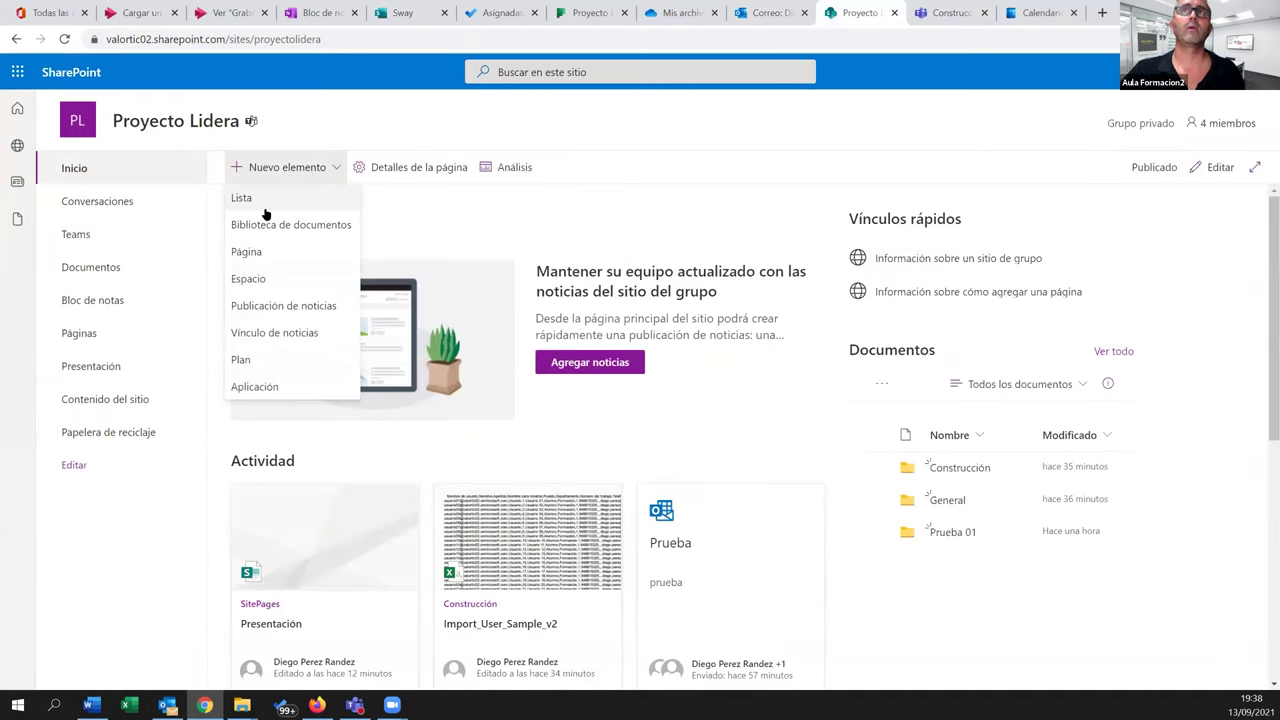
{"action": "left_click", "coordinate": [258, 250]}
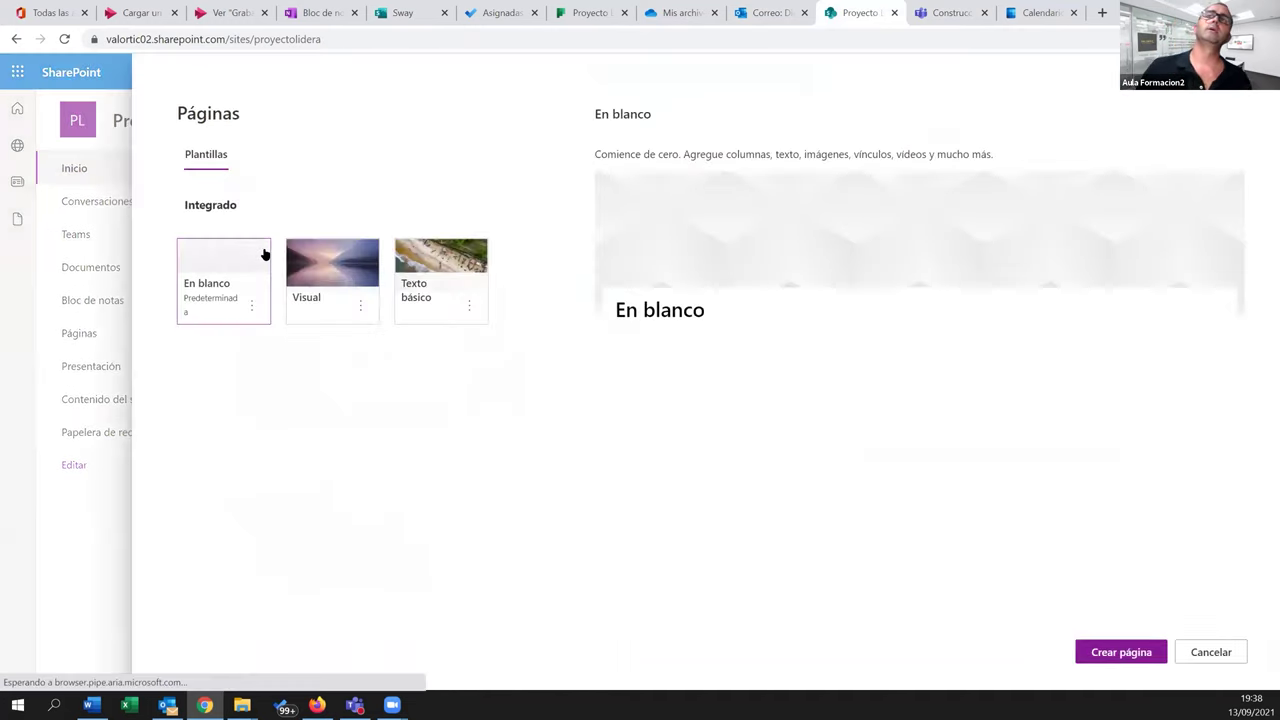
{"action": "left_click", "coordinate": [1122, 653]}
Title the page 'Vídeos', delete its empty text block, and open Grabación 01's Stream sharing options
{"action": "left_click", "coordinate": [326, 334]}
{"action": "type", "text": "P"}
{"action": "key", "text": "BackSpace"}
{"action": "type", "text": "Vídeos"}
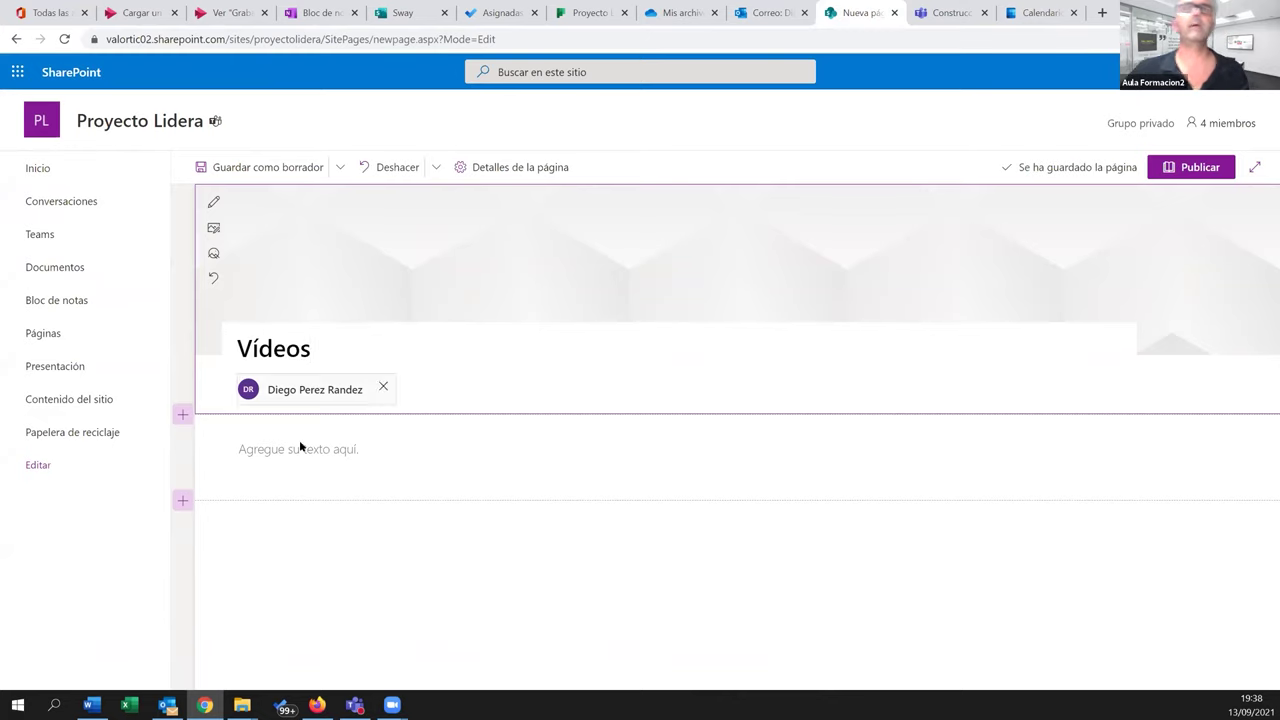
{"action": "left_click", "coordinate": [300, 449]}
{"action": "left_click", "coordinate": [214, 494]}
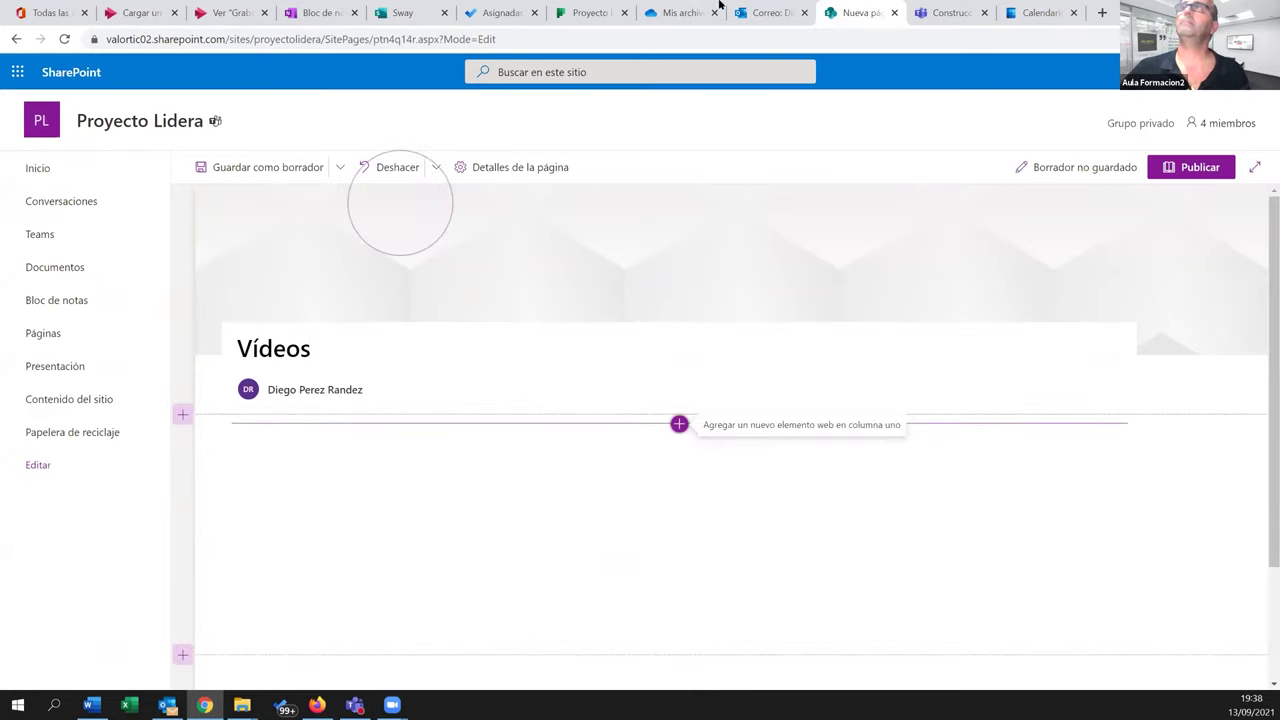
{"action": "left_click", "coordinate": [228, 12]}
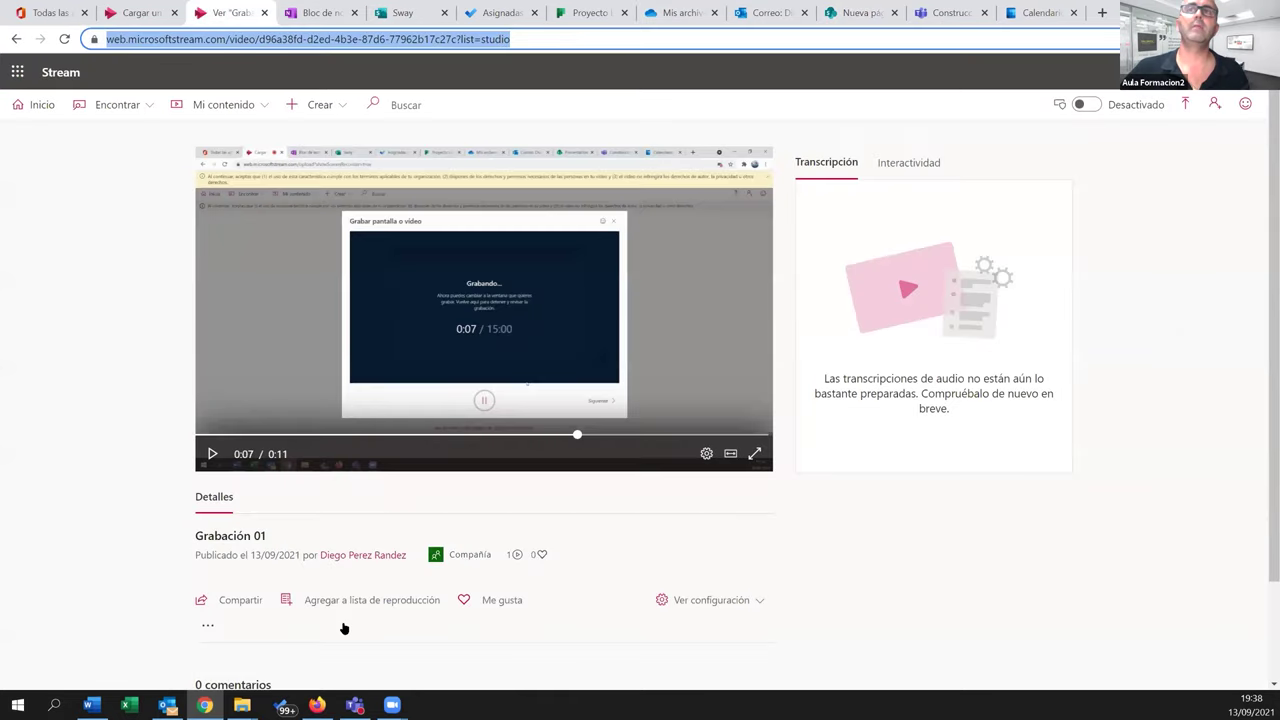
{"action": "left_click", "coordinate": [231, 602]}
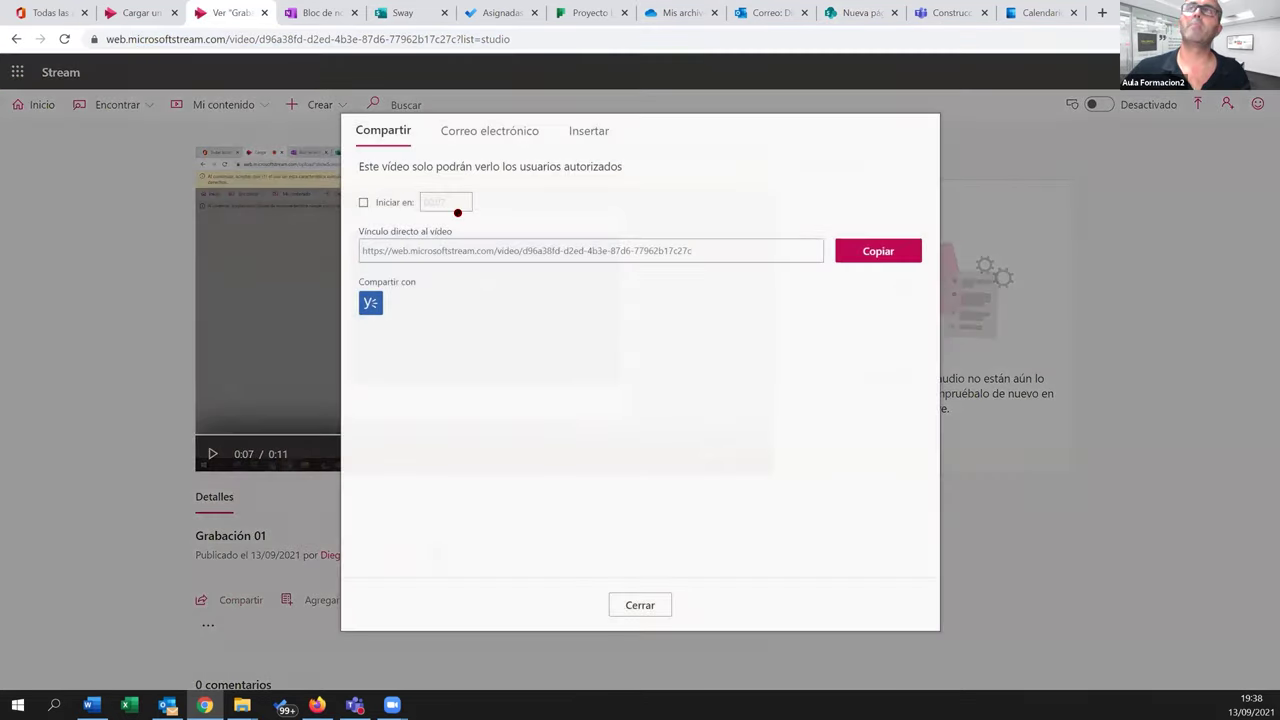
Copy the Stream video Grabación 01's embed code from its Insertar options
{"action": "left_click", "coordinate": [585, 131]}
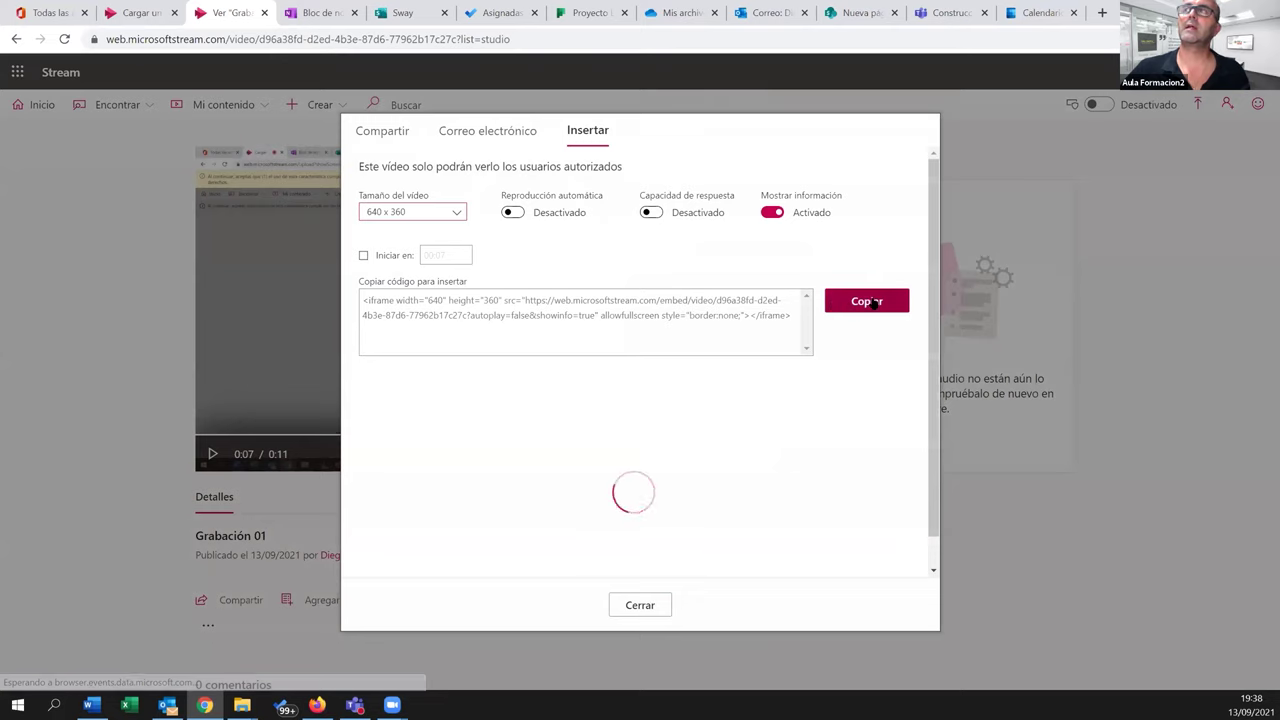
{"action": "left_click", "coordinate": [866, 298]}
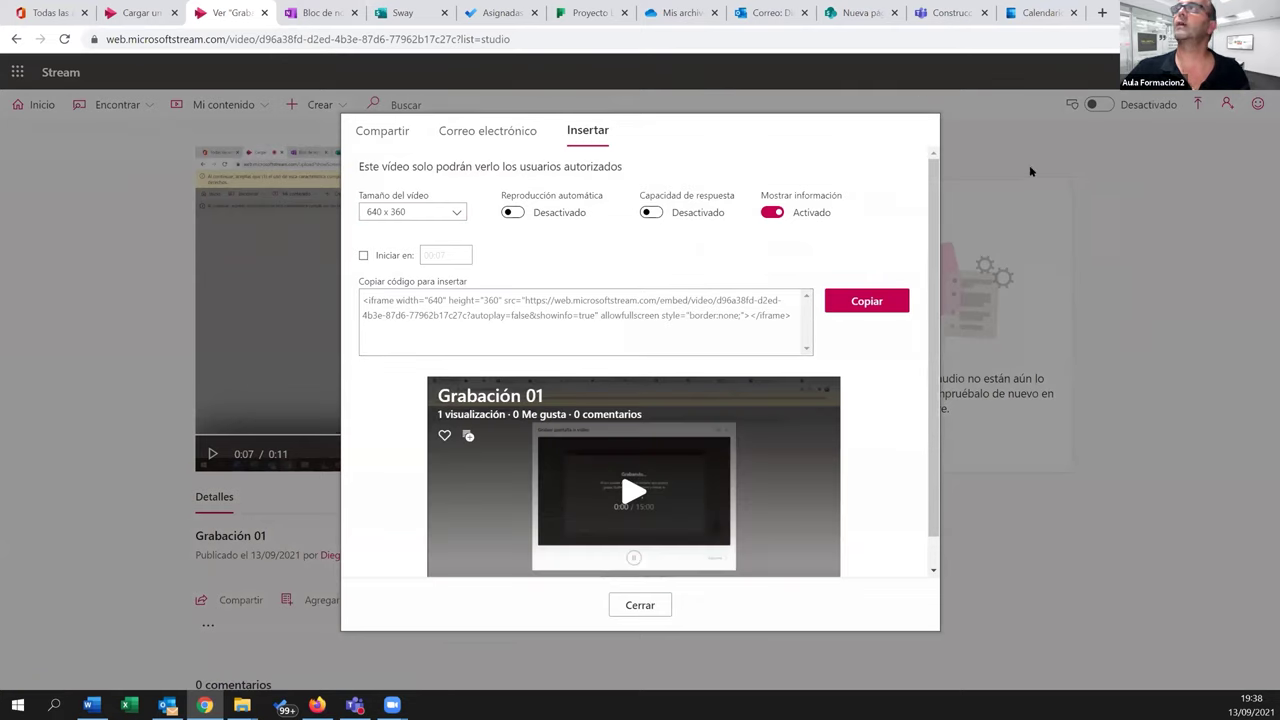
{"action": "left_click", "coordinate": [852, 17]}
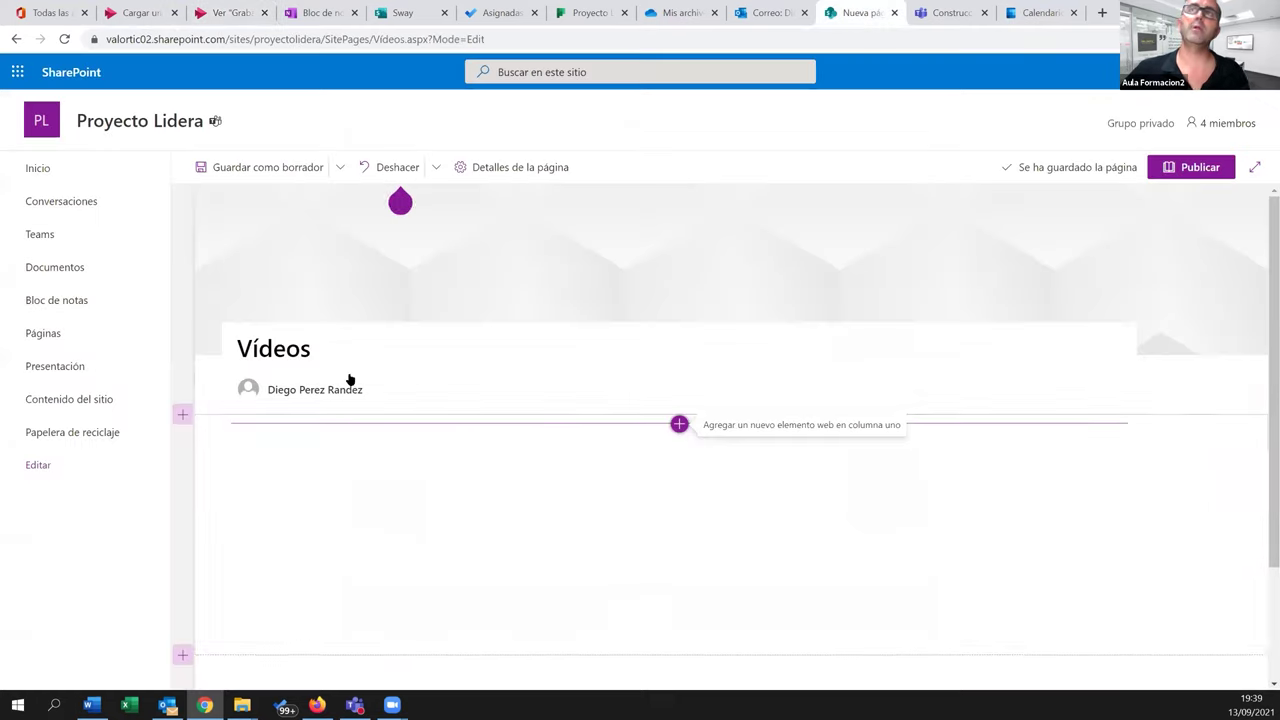
Add an Insertar web part with the pasted embed code to the Vídeos page and publish it
{"action": "left_click", "coordinate": [679, 424]}
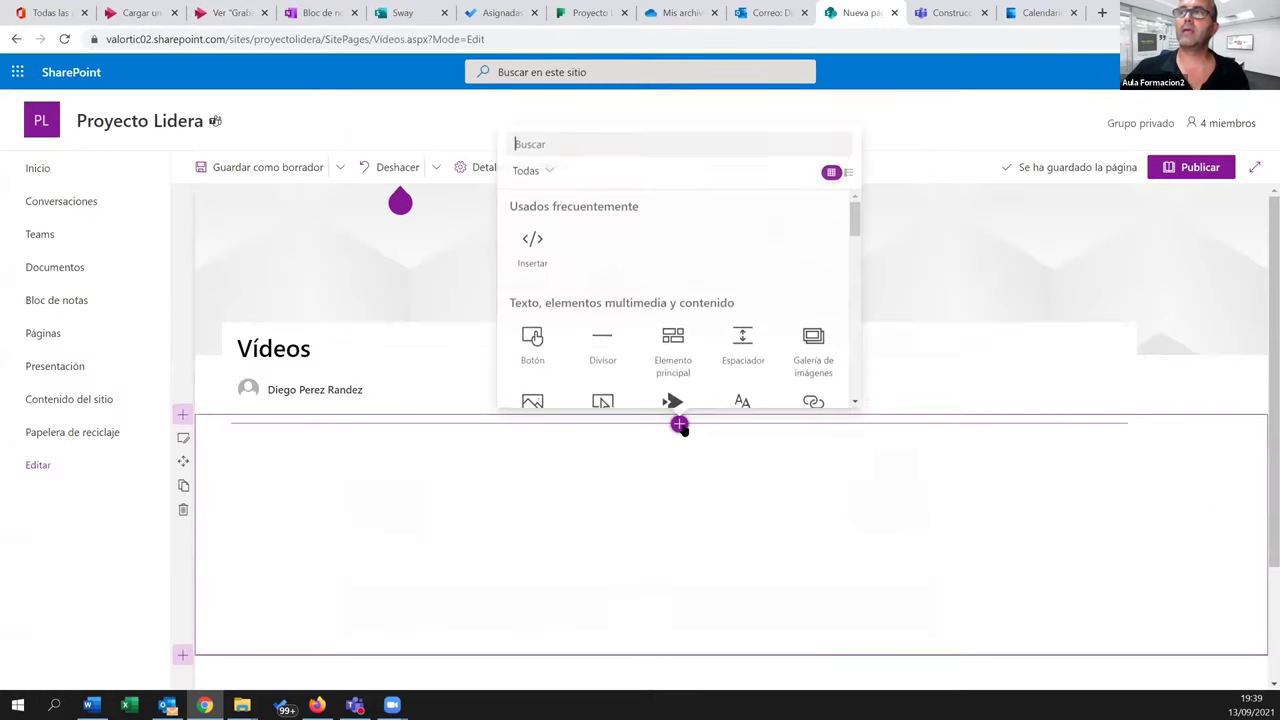
{"action": "left_click", "coordinate": [533, 241]}
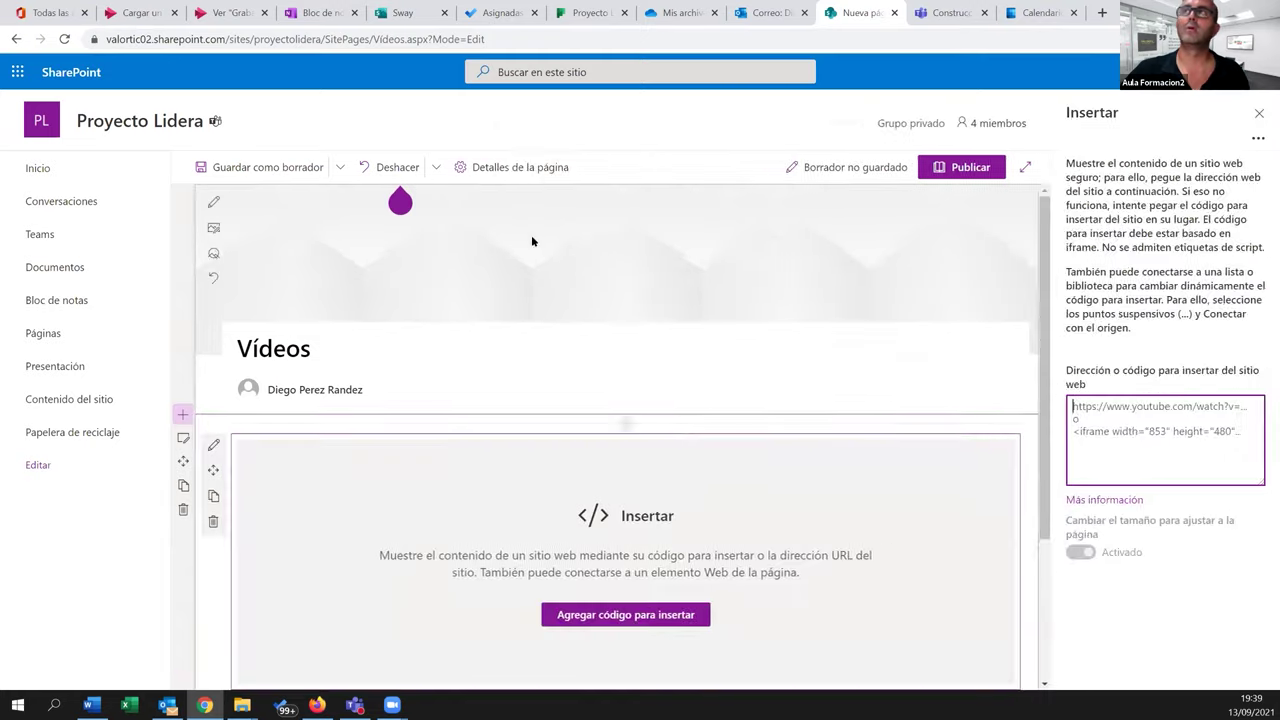
{"action": "type", "text": "<iframe width=\"640\" height=\"360\" src=\"https://web.microsoftstream.com/embed/video/d96a38fd-d2ed-4b3e-87d6-77962b17c27c?autoplay=false&showinfo=true\" allowfullscreen style=\"border:none;\"></iframe>"}
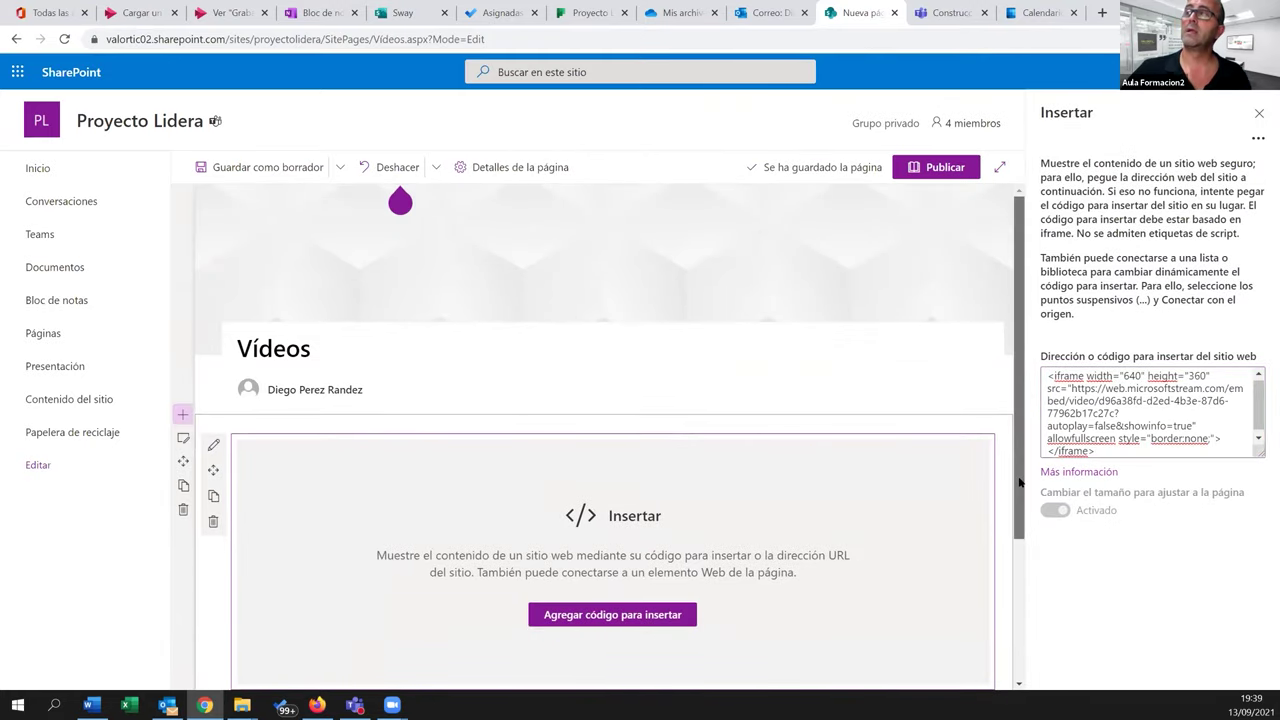
{"action": "scroll", "coordinate": [1013, 485], "scroll_direction": "down", "scroll_amount": 1}
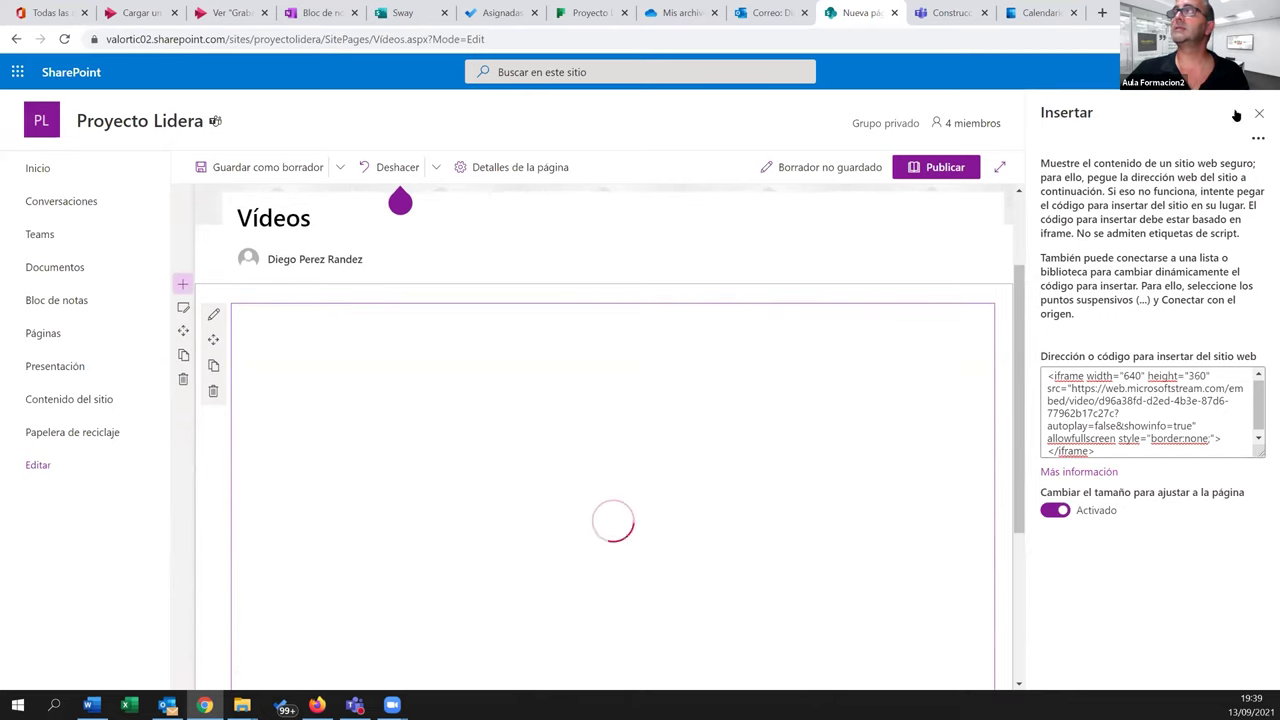
{"action": "left_click", "coordinate": [578, 470]}
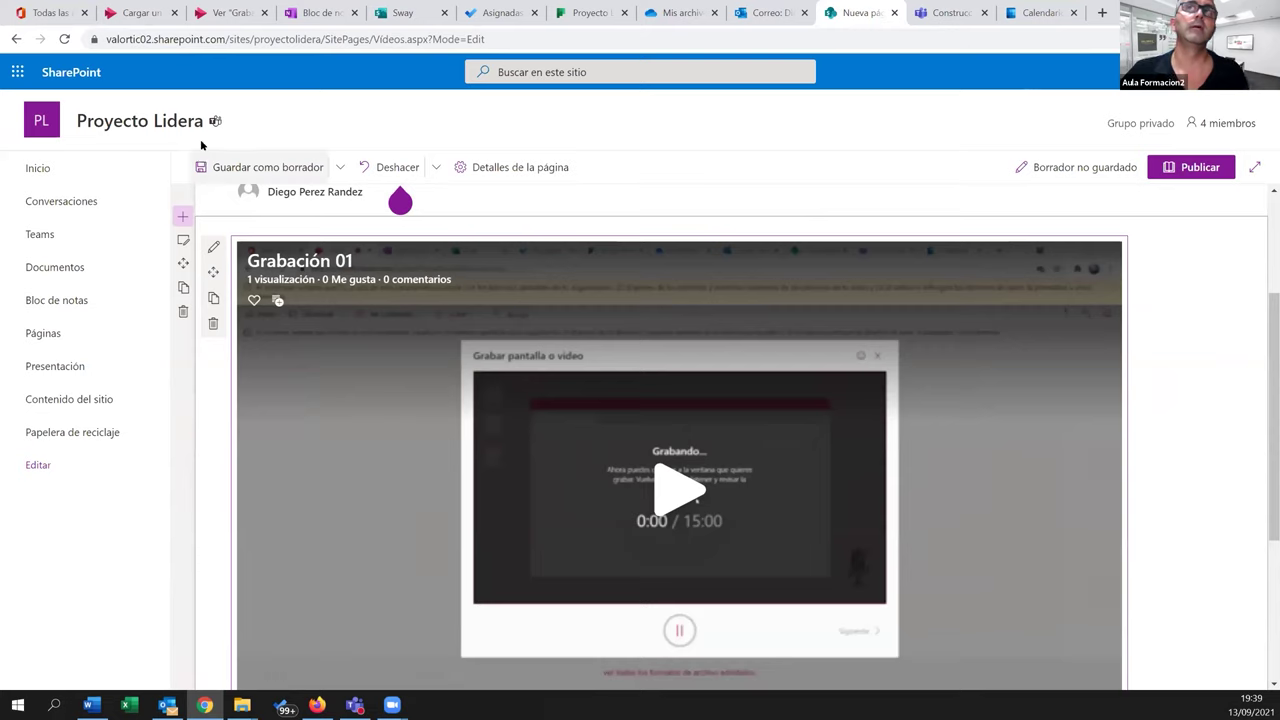
{"action": "mouse_move", "coordinate": [132, 127]}
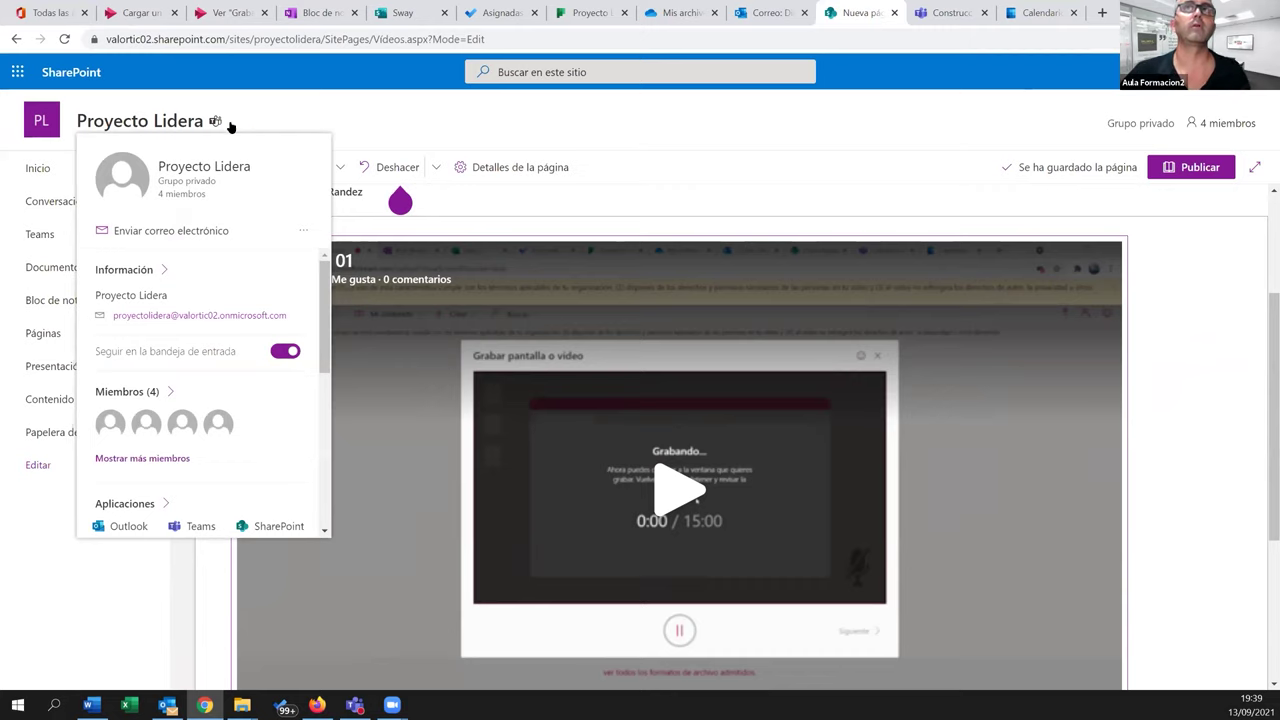
{"action": "left_click", "coordinate": [1188, 168]}
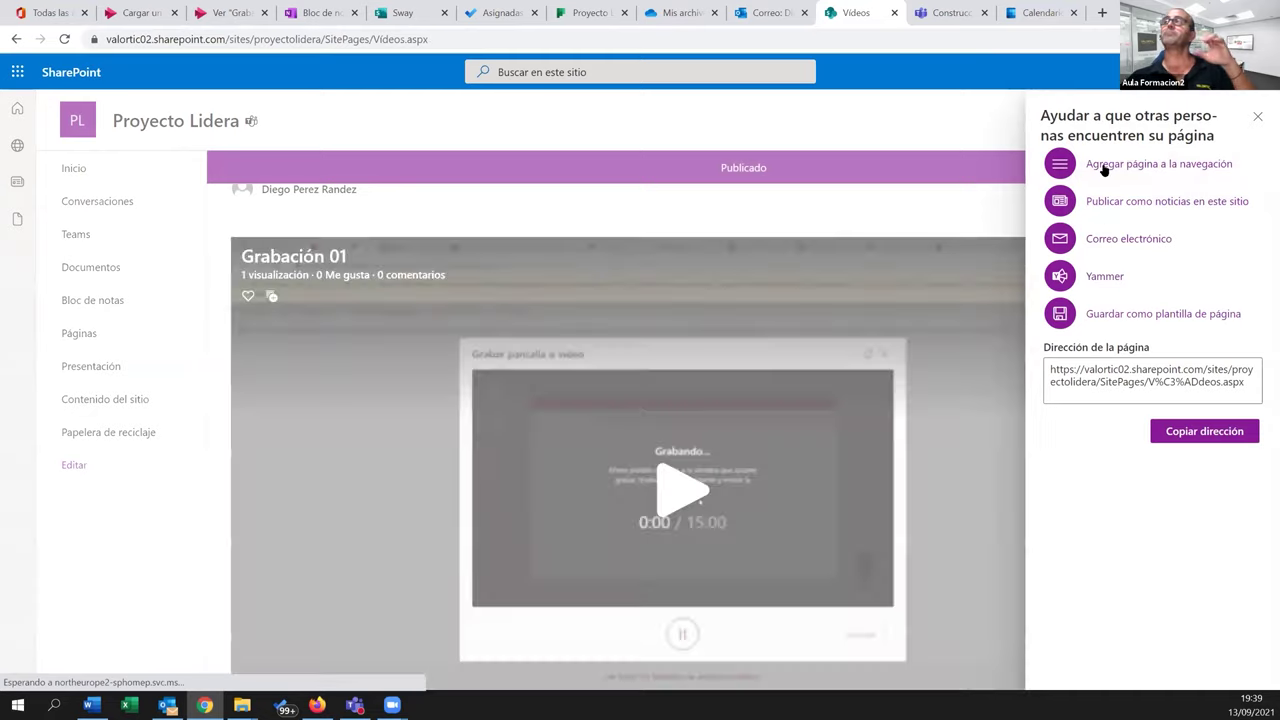
Choose 'Agregar página a la navegación' for the Vídeos page, then close the suggestions panel
{"action": "left_click", "coordinate": [1104, 166]}
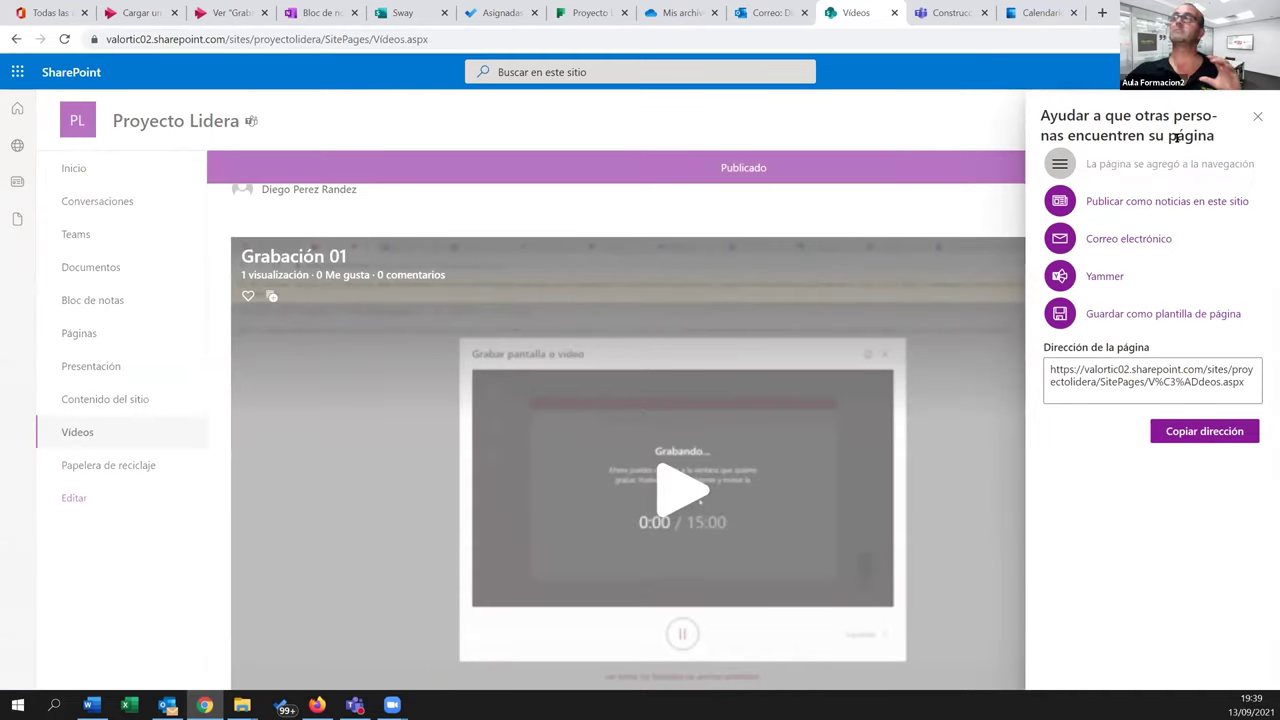
{"action": "left_click", "coordinate": [1257, 117]}
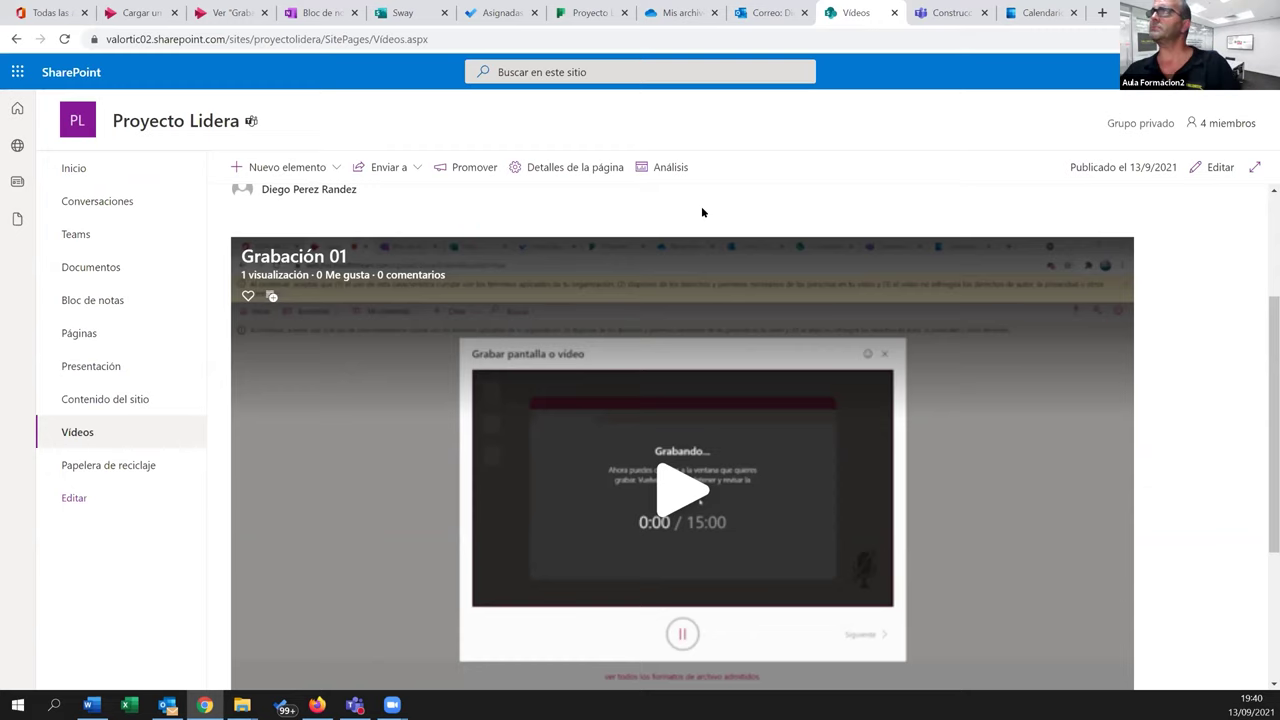
Highlight the word Presentaciones in yellow in Word, then return to the Office 365 apps page
{"action": "left_click", "coordinate": [39, 14]}
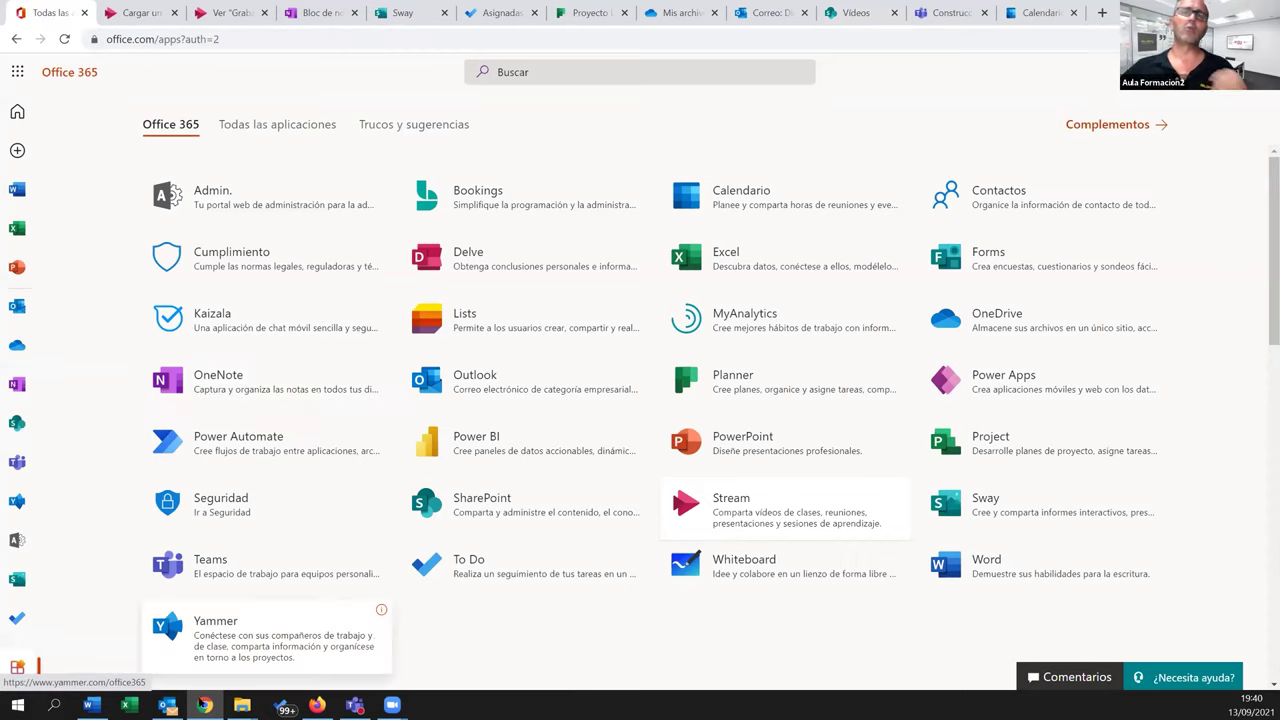
{"action": "left_click", "coordinate": [91, 705]}
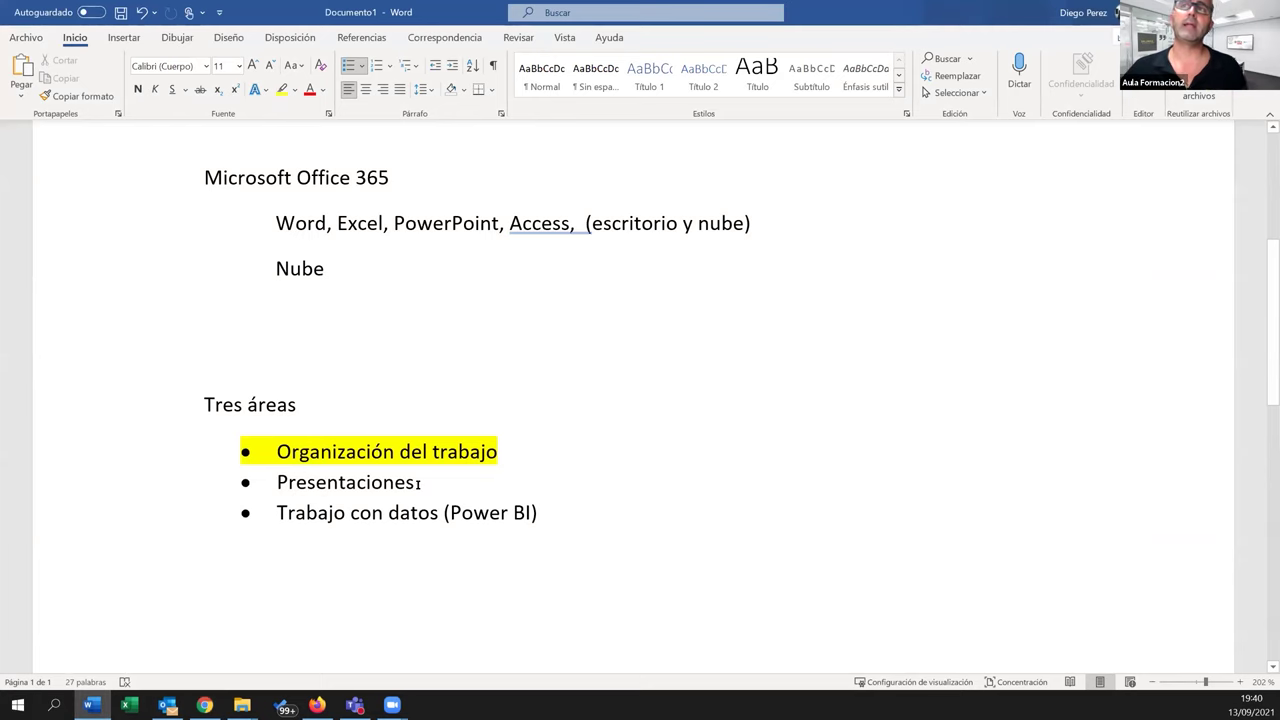
{"action": "double_click", "coordinate": [300, 484]}
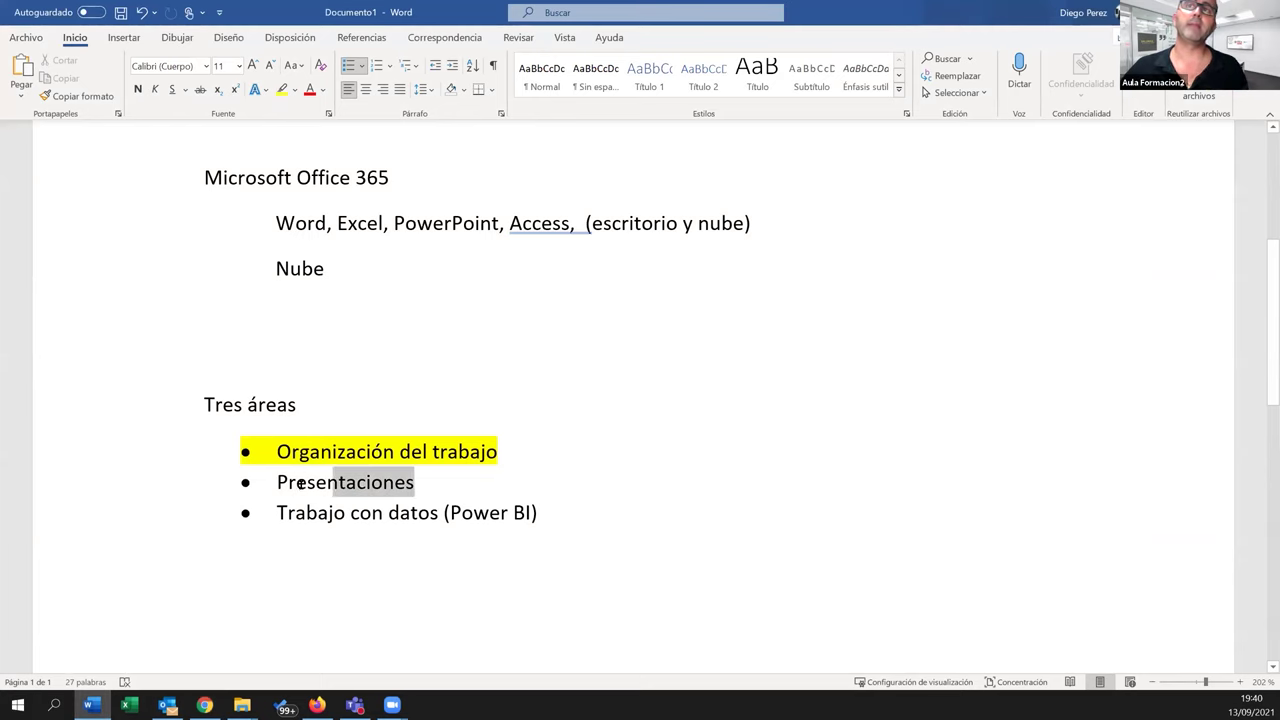
{"action": "left_click", "coordinate": [281, 90]}
{"action": "left_click", "coordinate": [414, 514]}
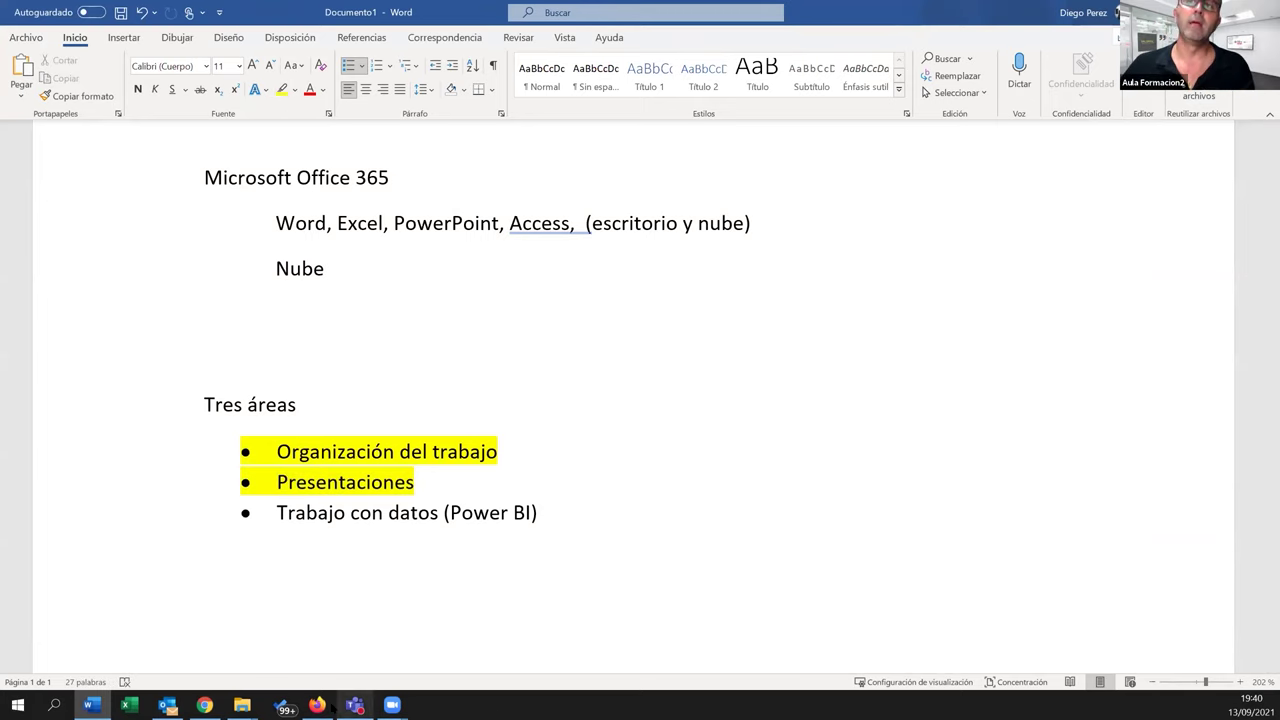
{"action": "left_click", "coordinate": [204, 705]}
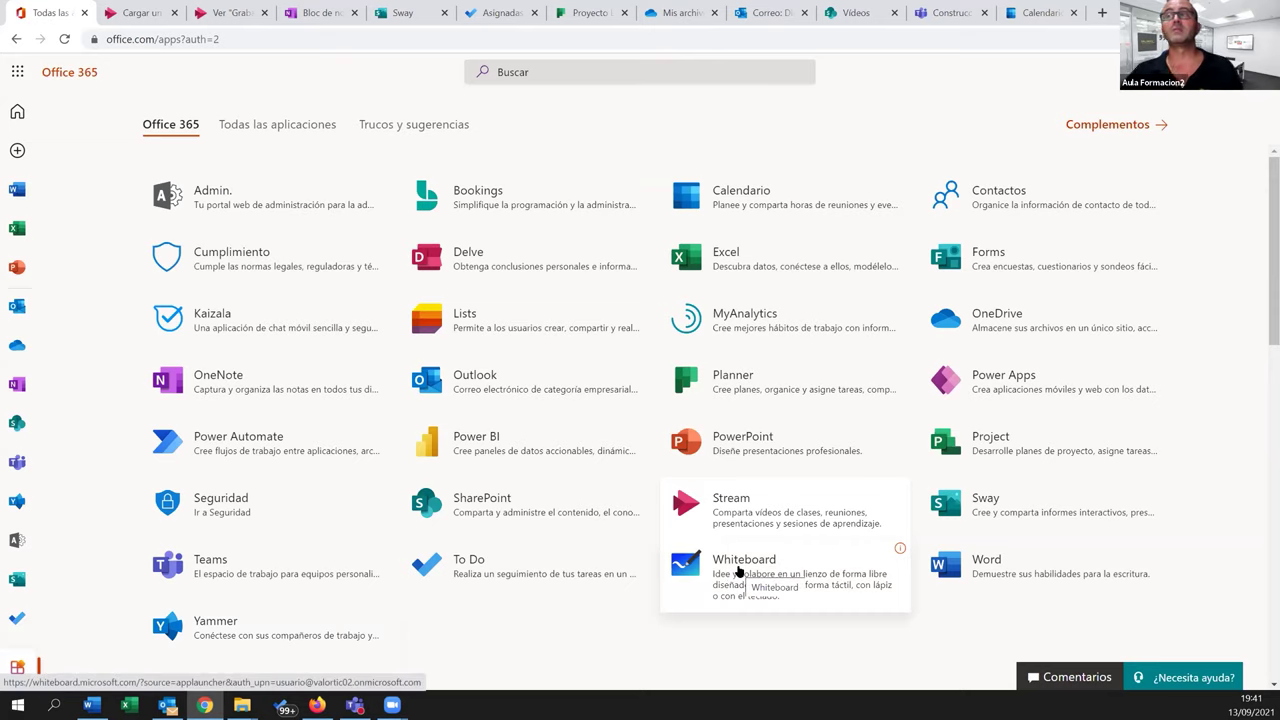
Create a new whiteboard and draw a black S-stroke and a galaxy-ink S-stroke
{"action": "left_click", "coordinate": [738, 571]}
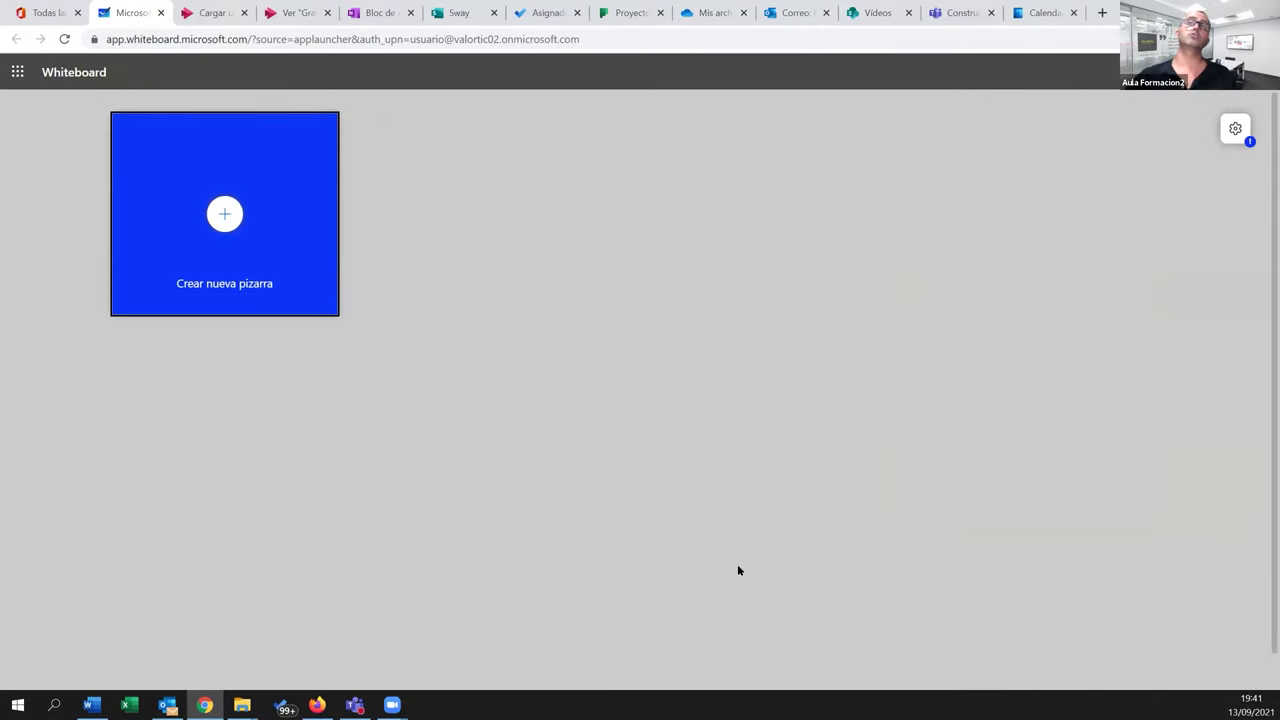
{"action": "left_click", "coordinate": [224, 213]}
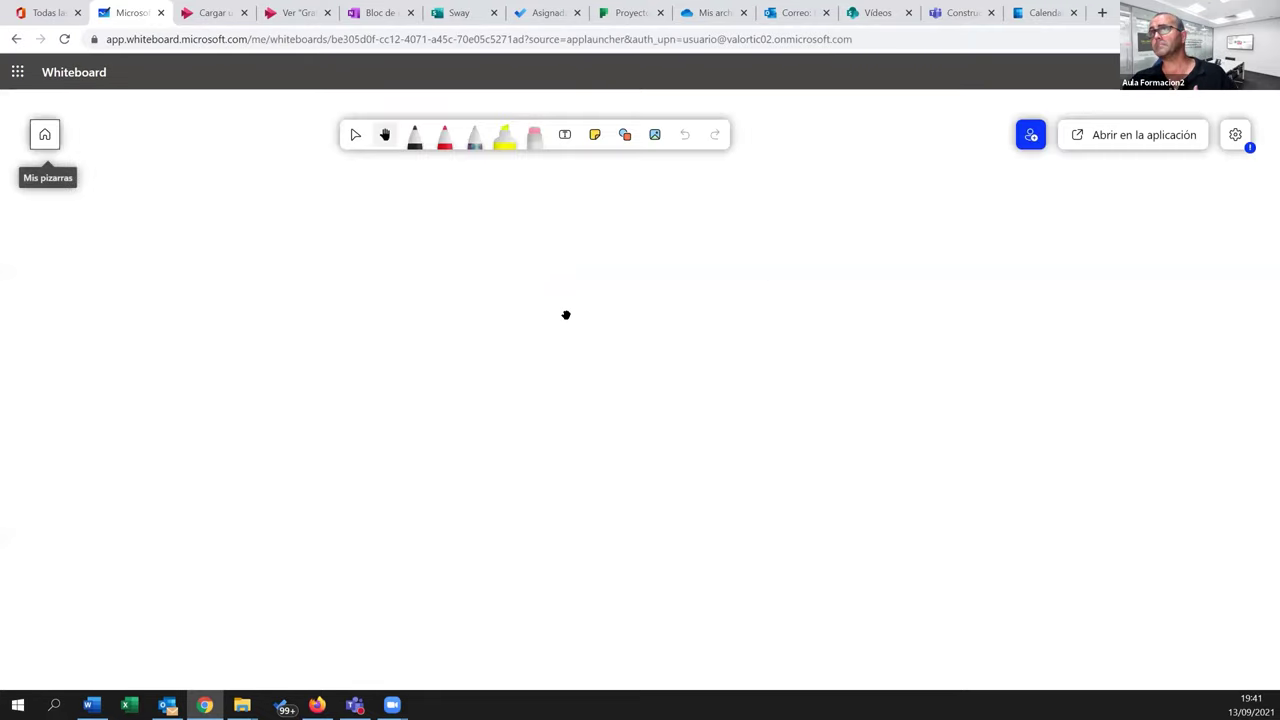
{"action": "left_click", "coordinate": [414, 138]}
{"action": "left_click_drag", "start_coordinate": [381, 226], "coordinate": [240, 390]}
{"action": "left_click", "coordinate": [474, 138]}
{"action": "left_click_drag", "start_coordinate": [443, 243], "coordinate": [418, 429]}
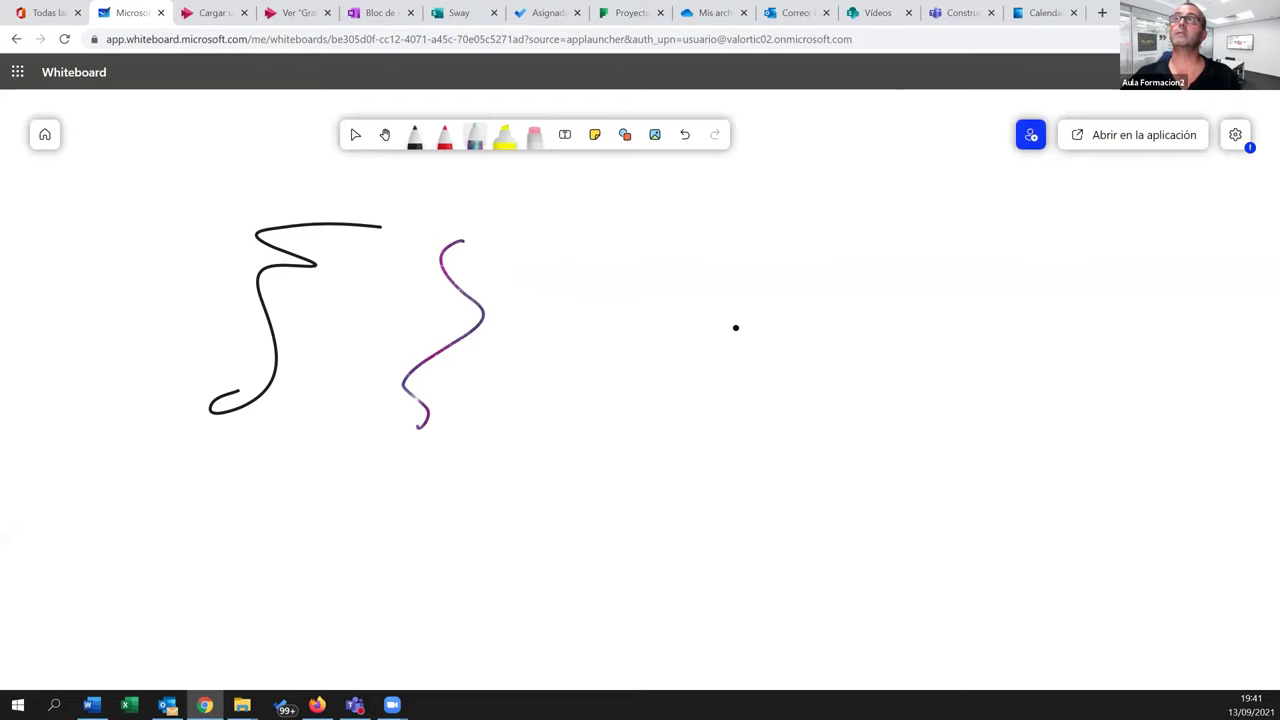
Draw three more freehand curves across the left, middle and bottom of the board
{"action": "scroll", "coordinate": [735, 327], "scroll_direction": "left", "scroll_amount": 3}
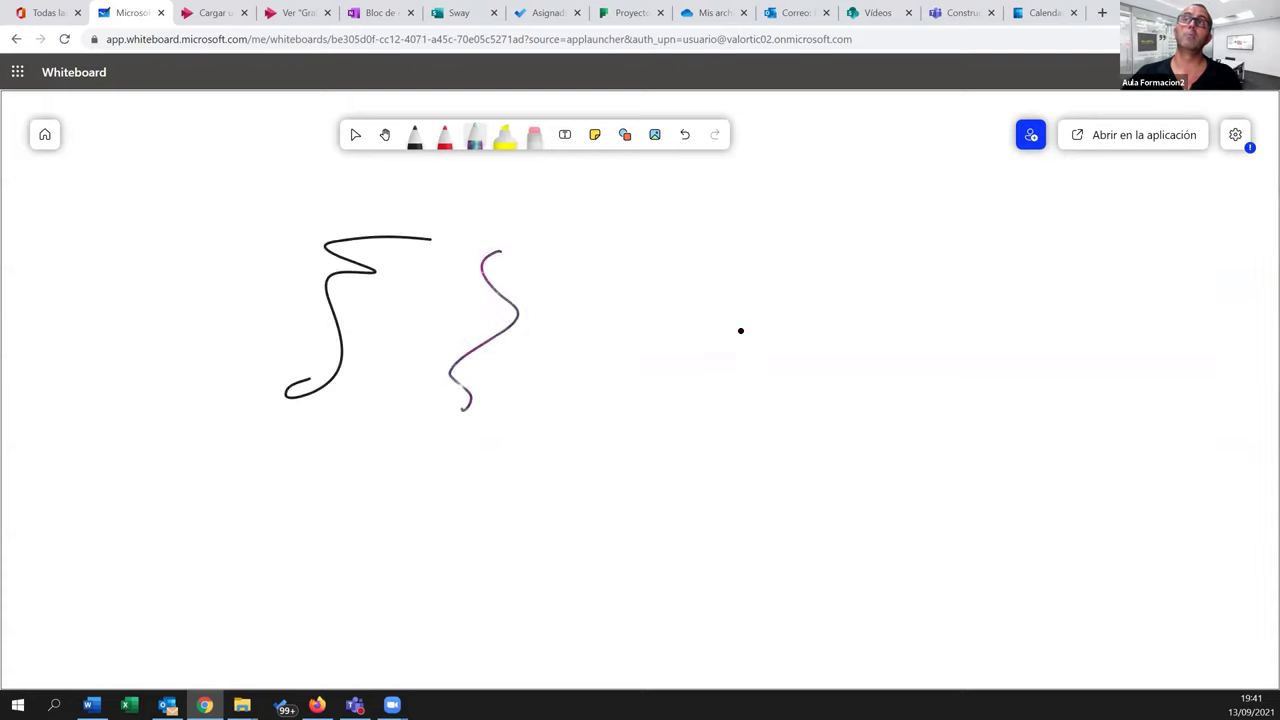
{"action": "scroll", "coordinate": [736, 324], "scroll_direction": "down", "scroll_amount": 3}
{"action": "mouse_move", "coordinate": [262, 320]}
{"action": "left_mouse_down"}
{"action": "mouse_move", "coordinate": [163, 429]}
{"action": "mouse_move", "coordinate": [203, 470]}
{"action": "left_mouse_up"}
{"action": "left_click_drag", "start_coordinate": [334, 350], "coordinate": [402, 460]}
{"action": "left_click_drag", "start_coordinate": [628, 458], "coordinate": [840, 482]}
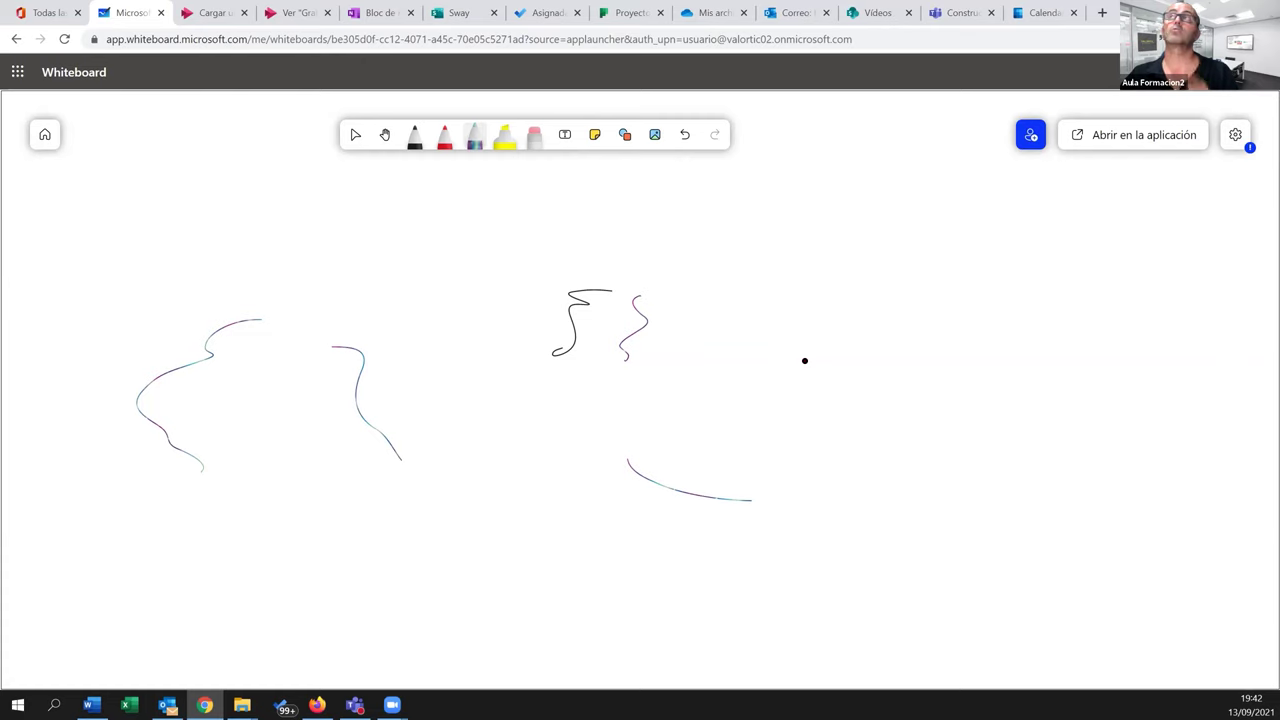
Add a Whiteboard tab to the Construcción channel by searching 'white' and saving it
{"action": "left_click", "coordinate": [953, 12]}
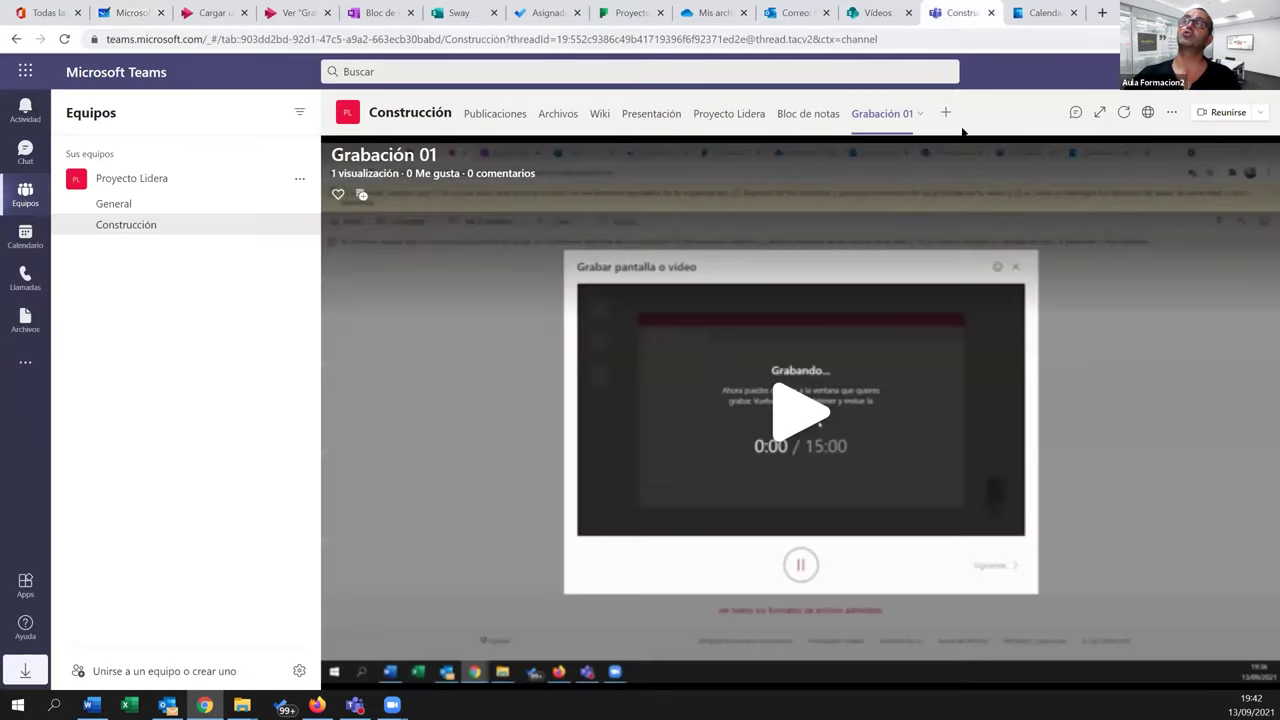
{"action": "left_click", "coordinate": [946, 113]}
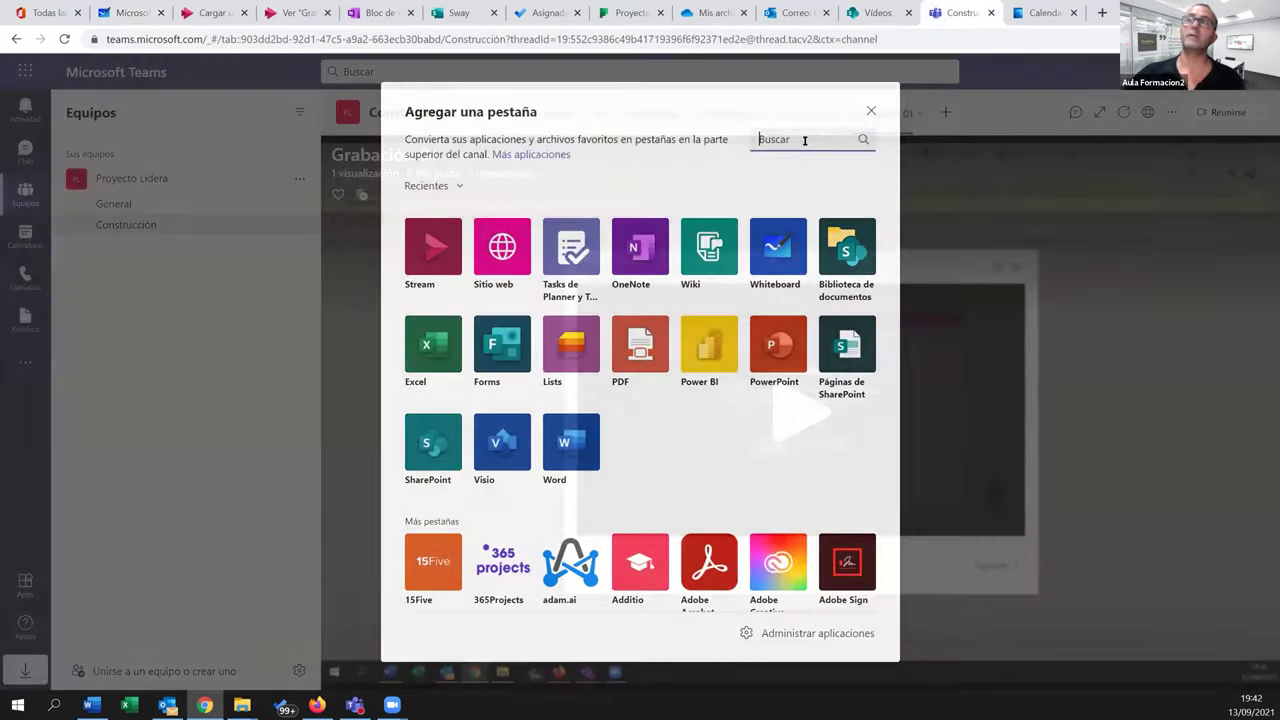
{"action": "left_click", "coordinate": [804, 140]}
{"action": "type", "text": "white"}
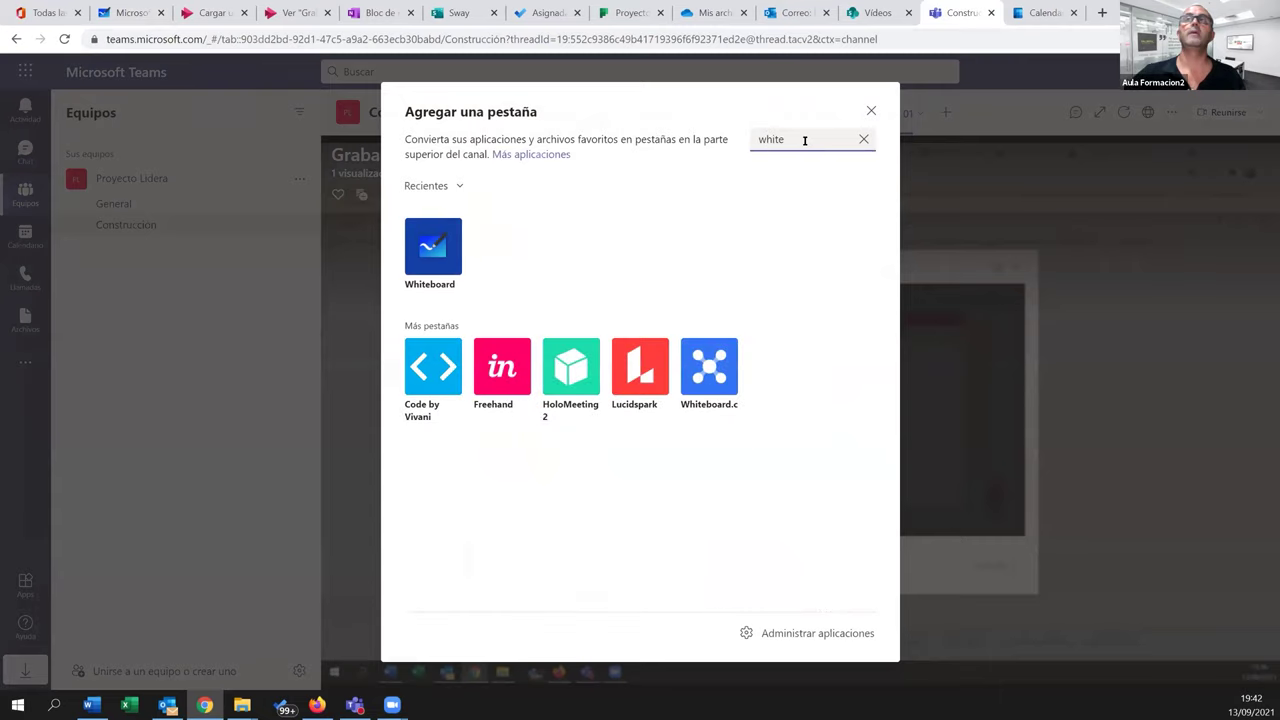
{"action": "left_click", "coordinate": [438, 248]}
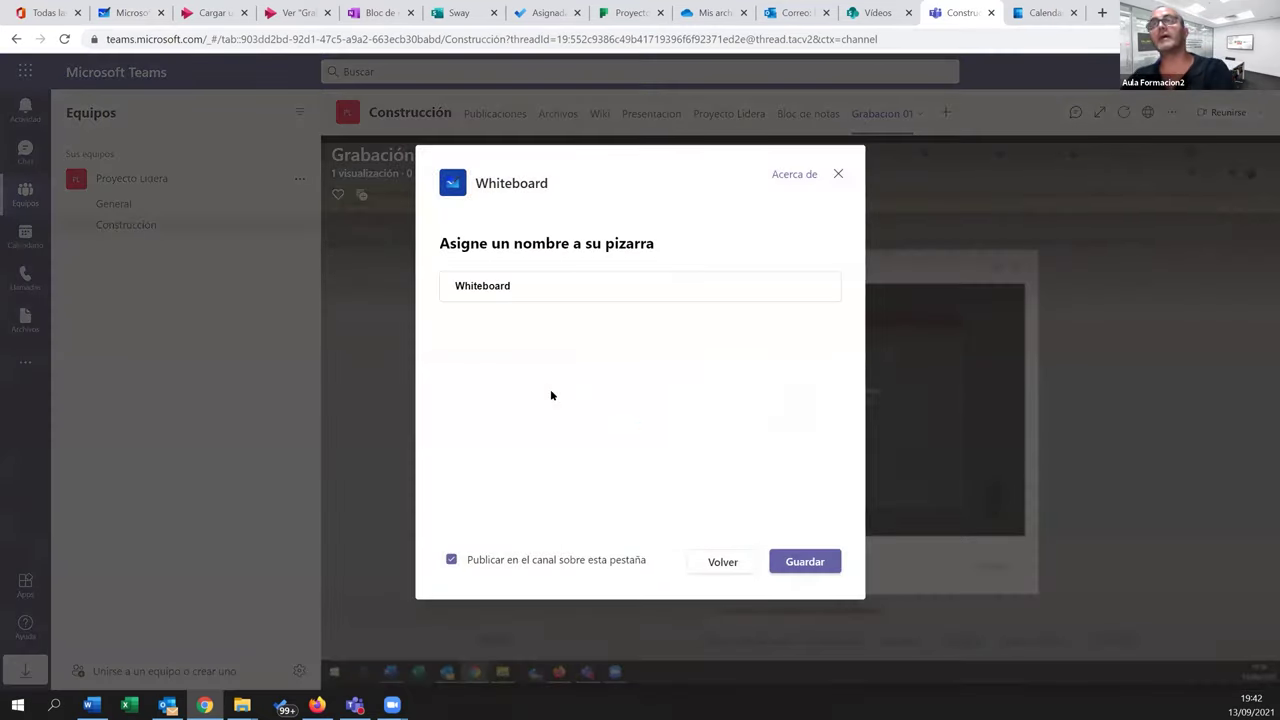
{"action": "left_click", "coordinate": [788, 562]}
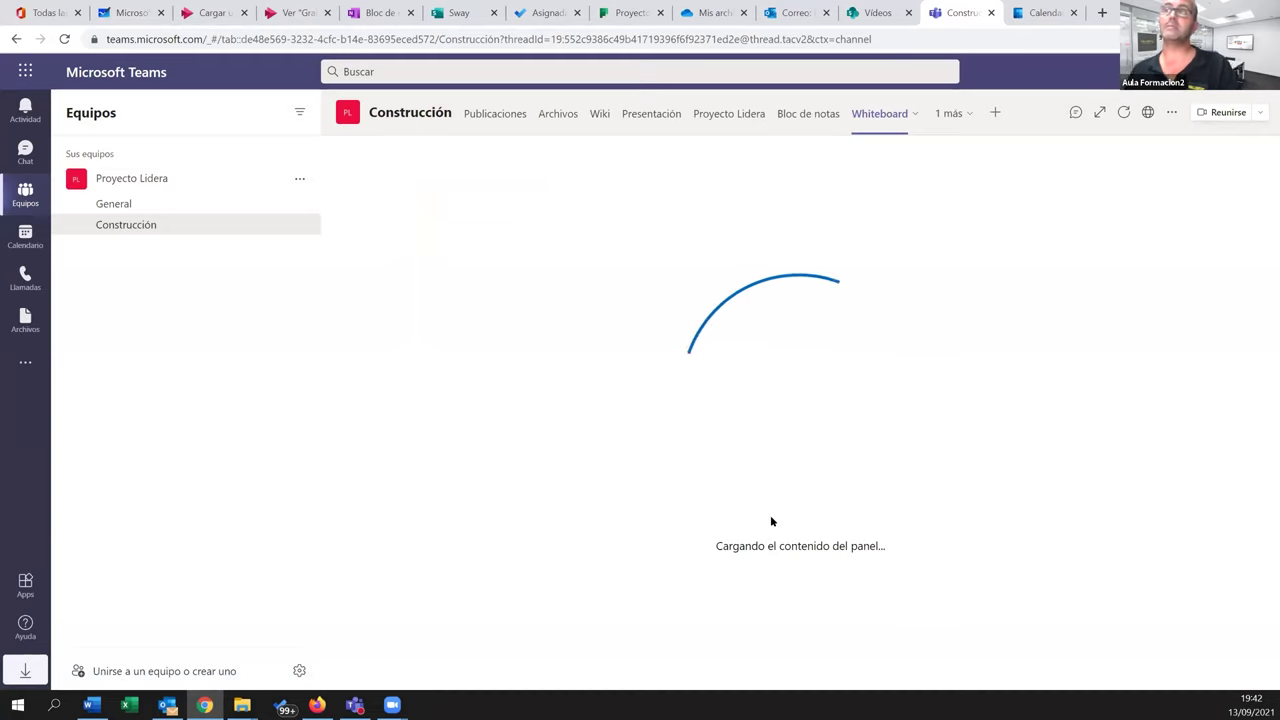
Draw a black curve and a red curve on the channel's whiteboard
{"action": "left_click", "coordinate": [576, 165]}
{"action": "mouse_move", "coordinate": [571, 251]}
{"action": "left_mouse_down"}
{"action": "mouse_move", "coordinate": [526, 446]}
{"action": "mouse_move", "coordinate": [567, 325]}
{"action": "left_mouse_up"}
{"action": "left_click", "coordinate": [604, 166]}
{"action": "left_click_drag", "start_coordinate": [723, 270], "coordinate": [872, 451]}
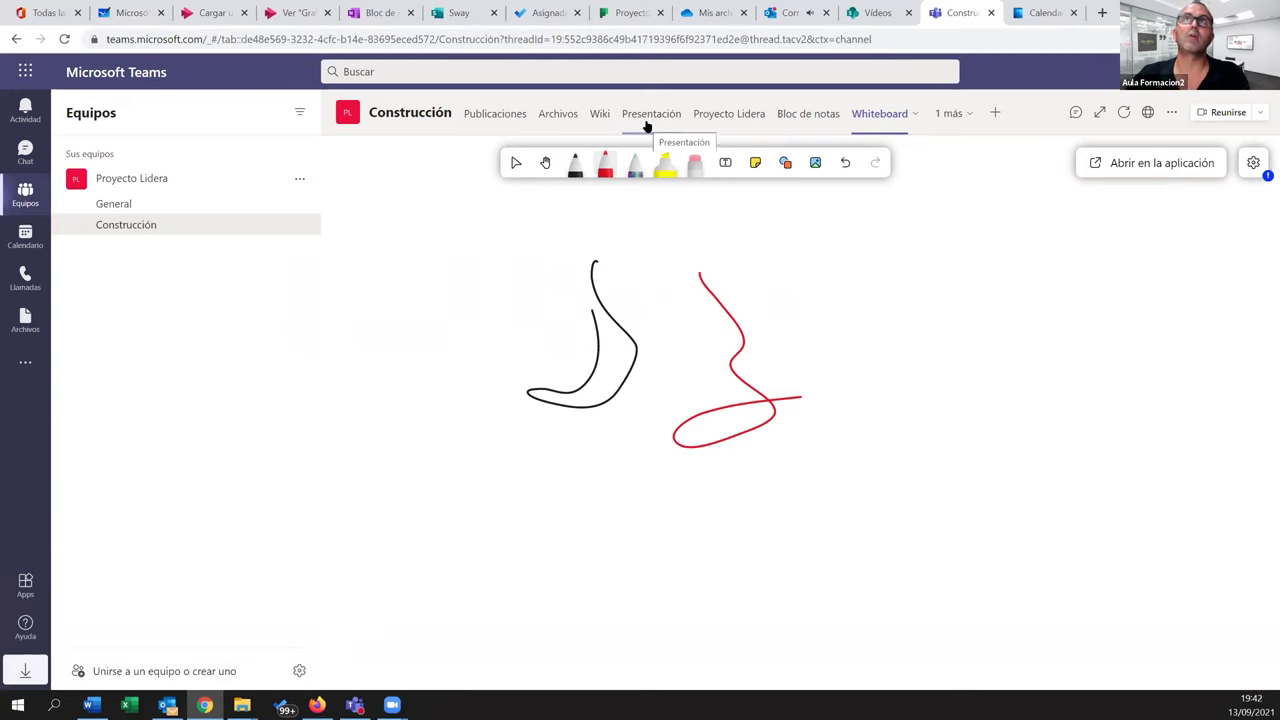
Open the Outlook inbox with the Stream processing message, dismiss the banner, then return to Word
{"action": "left_click", "coordinate": [768, 14]}
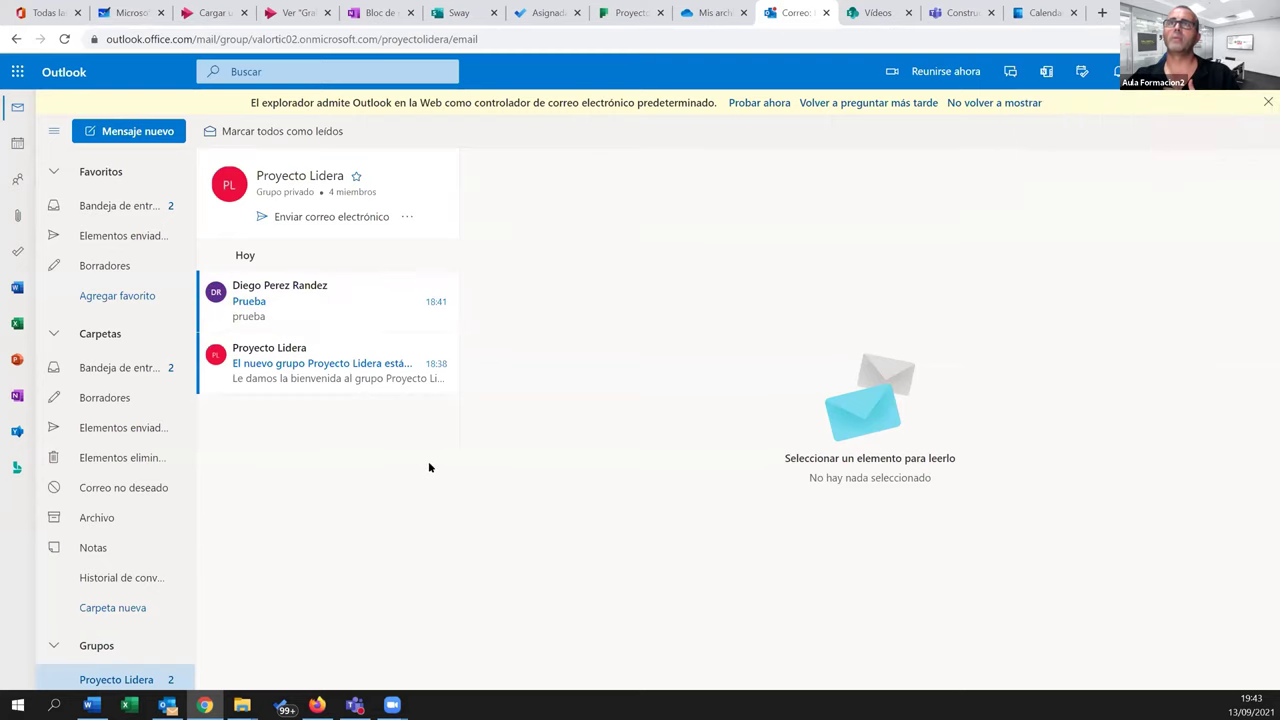
{"action": "left_click", "coordinate": [110, 200]}
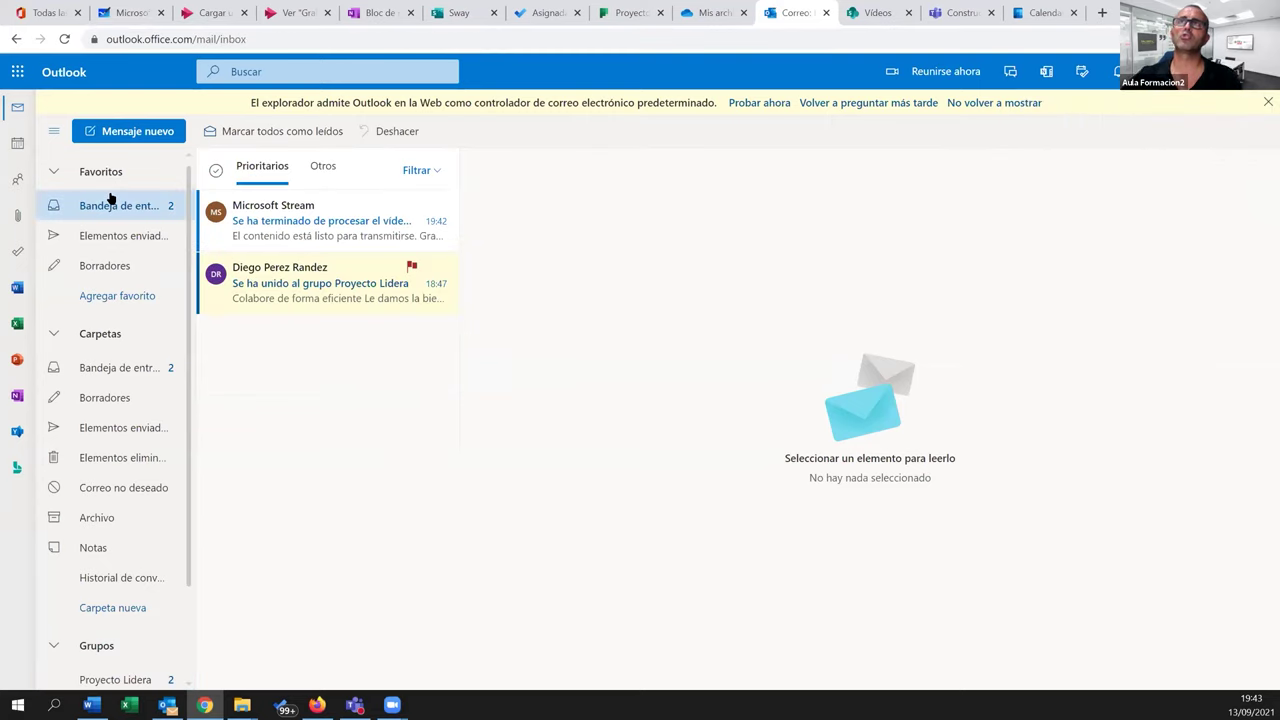
{"action": "left_click", "coordinate": [64, 39]}
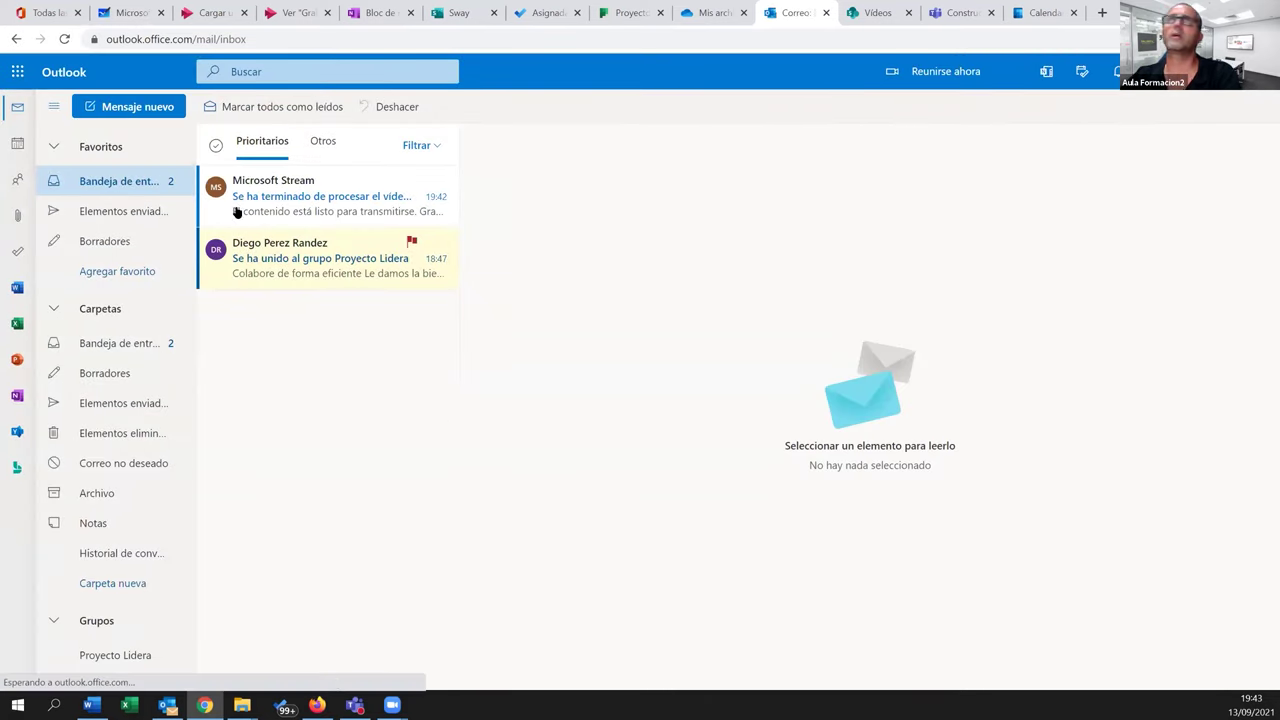
{"action": "left_click", "coordinate": [91, 705]}
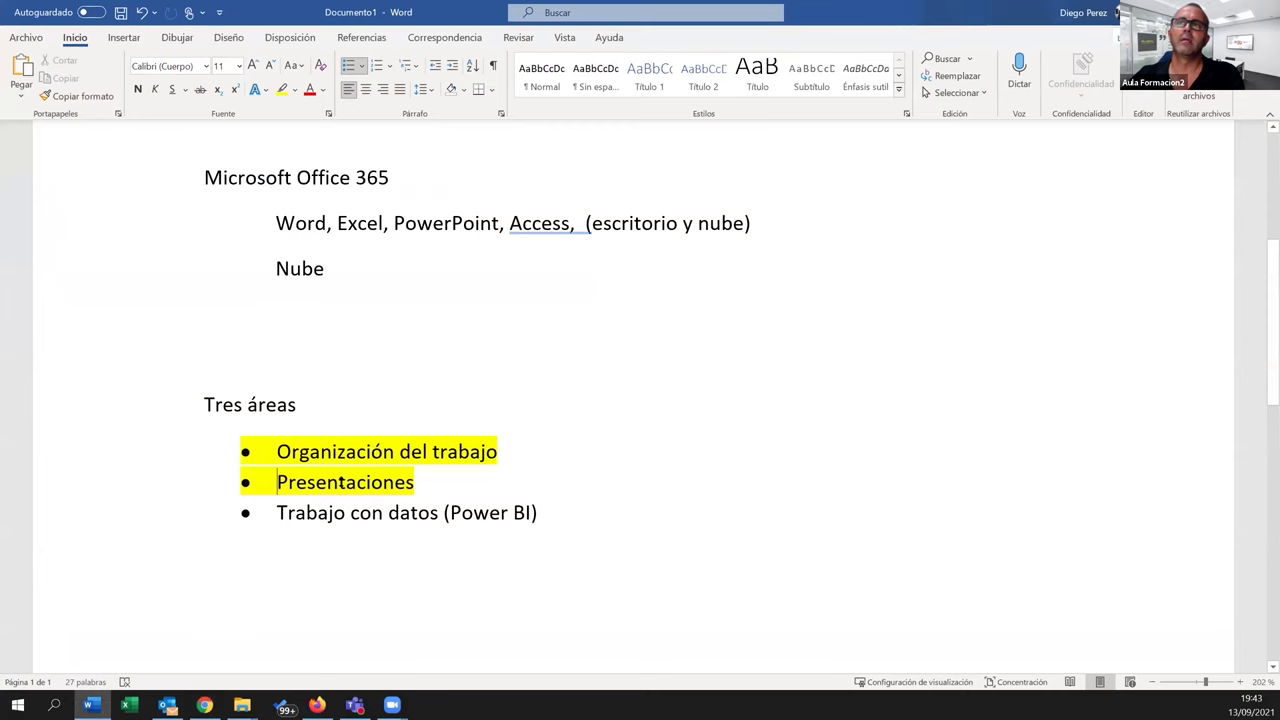
{"action": "left_click_drag", "start_coordinate": [277, 513], "coordinate": [563, 560]}
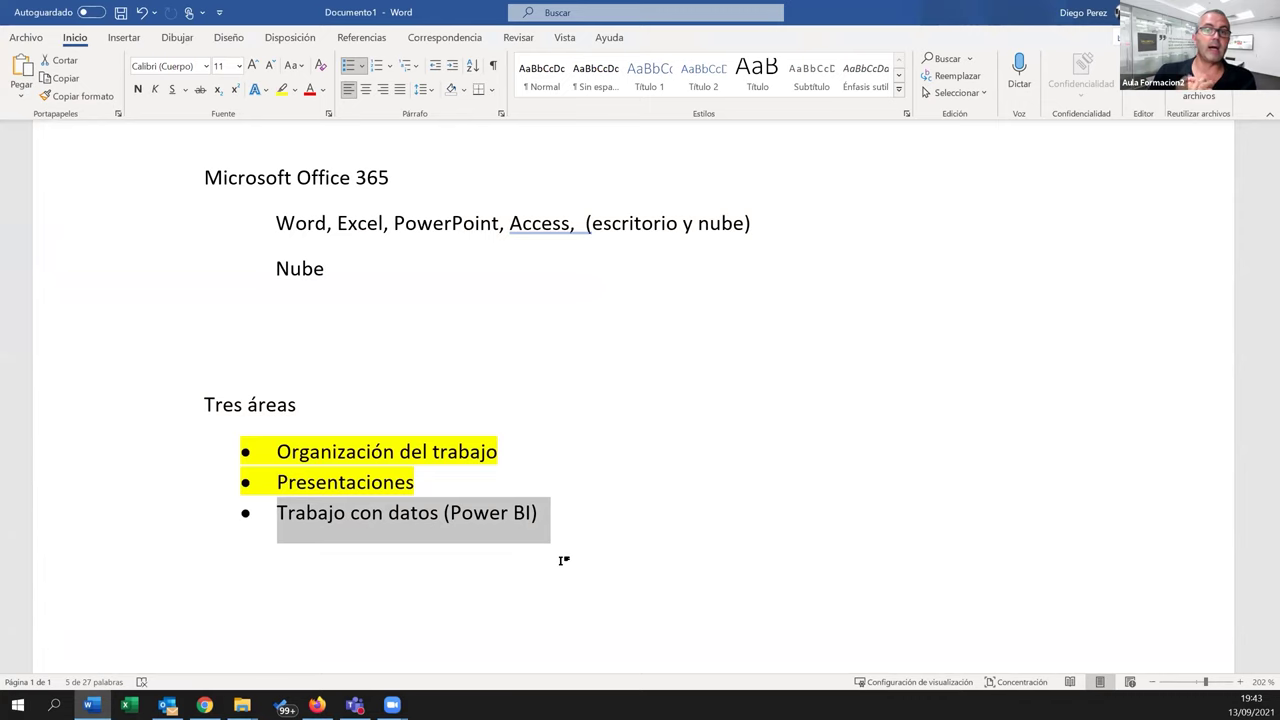
{"action": "left_click", "coordinate": [509, 515]}
{"action": "left_click_drag", "start_coordinate": [450, 512], "coordinate": [531, 512]}
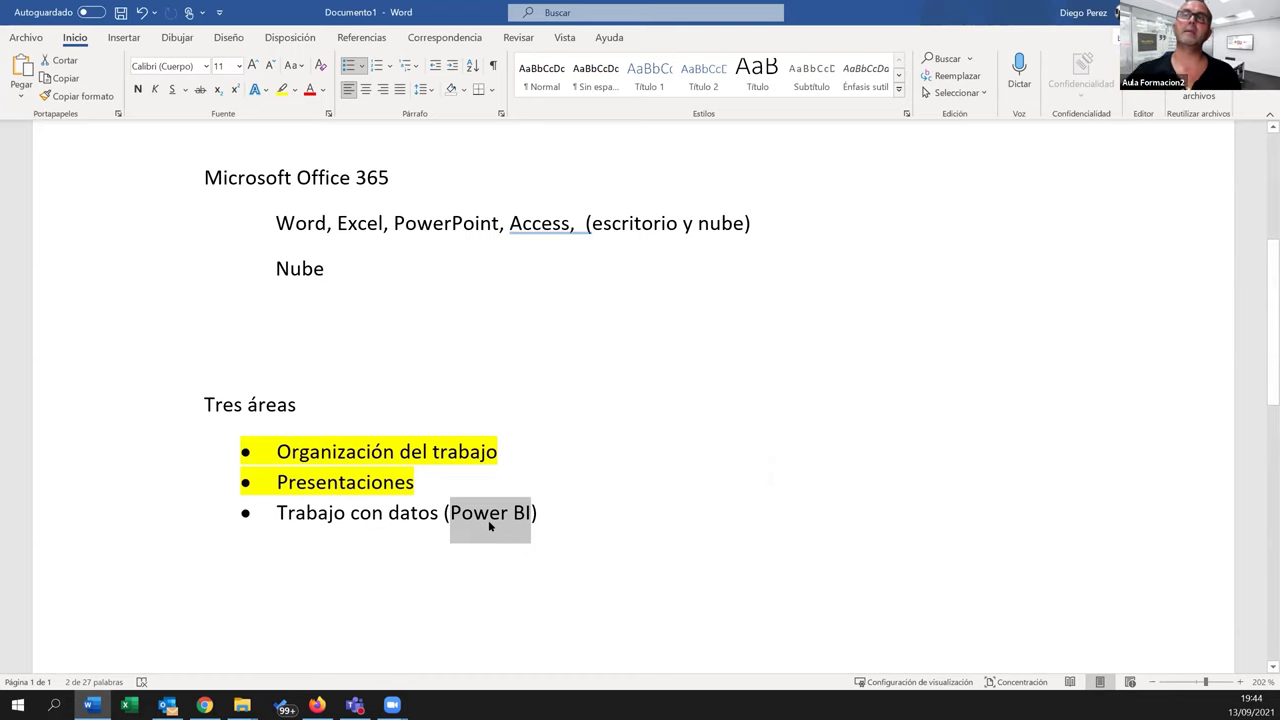
{"action": "left_click_drag", "start_coordinate": [278, 514], "coordinate": [425, 534]}
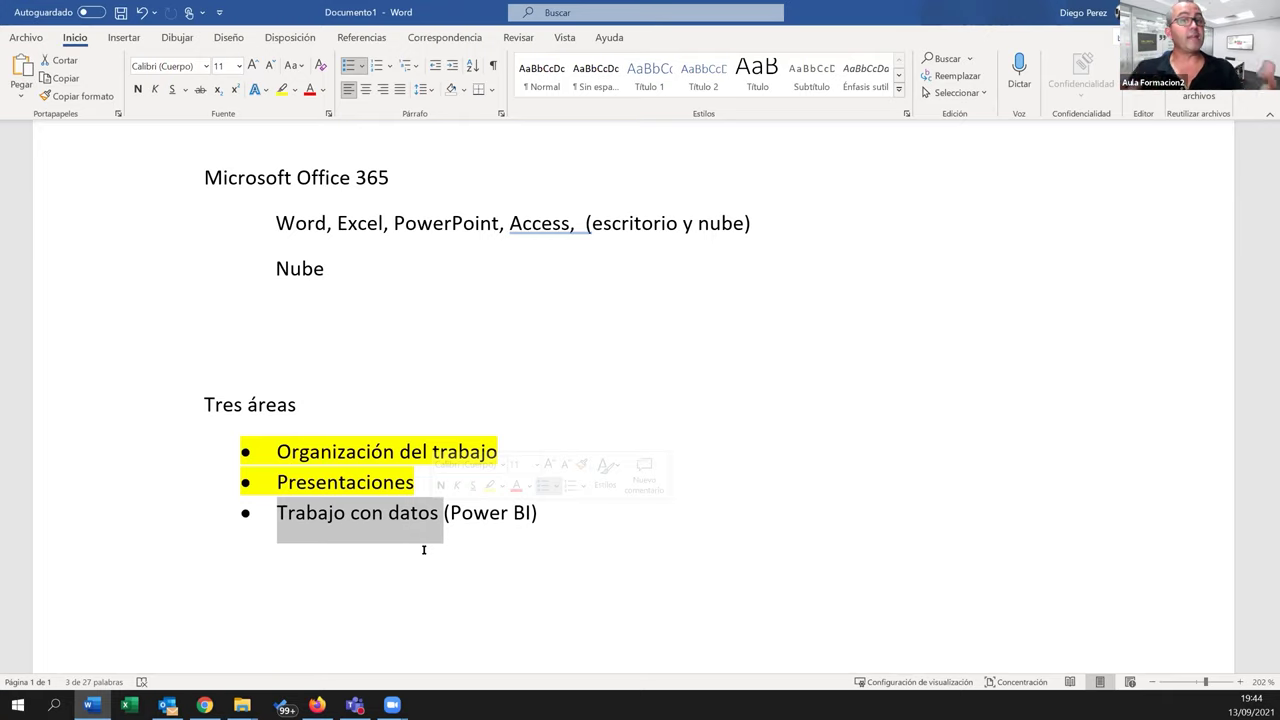
Bring Chrome forward on its 'Todas las aplicaciones' Office 365 tab
{"action": "left_click", "coordinate": [204, 705]}
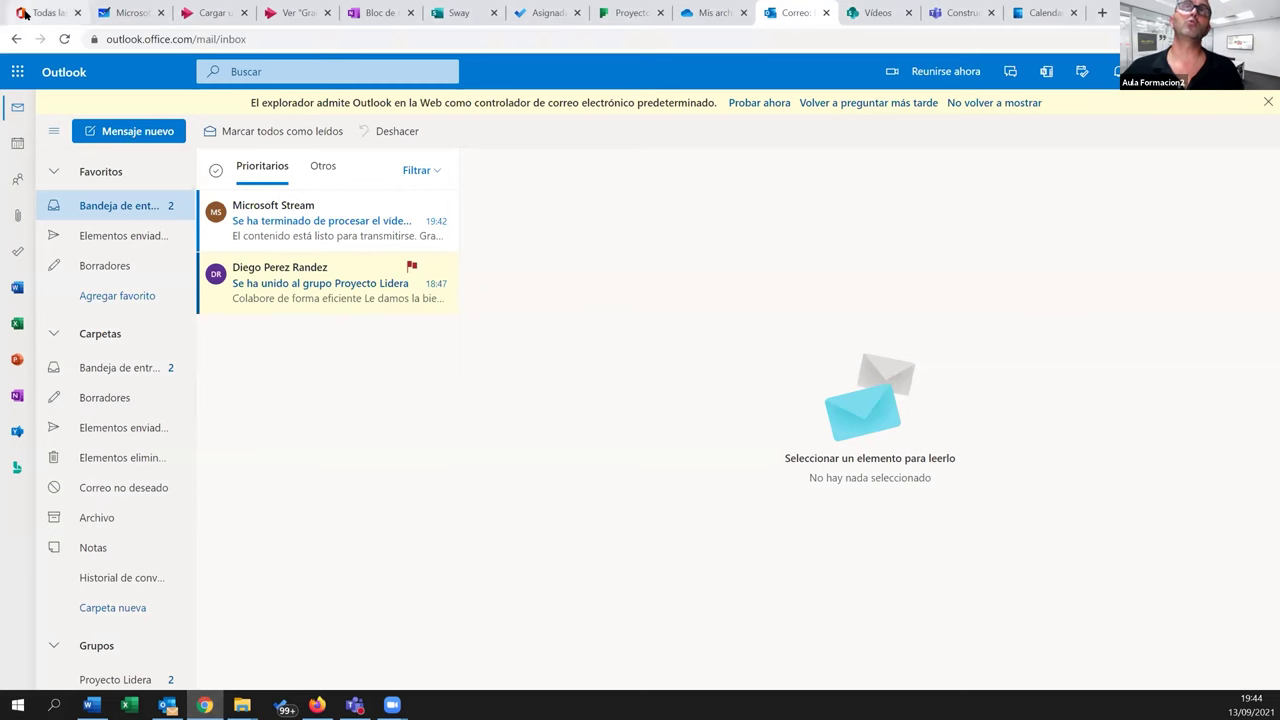
{"action": "left_click", "coordinate": [22, 12]}
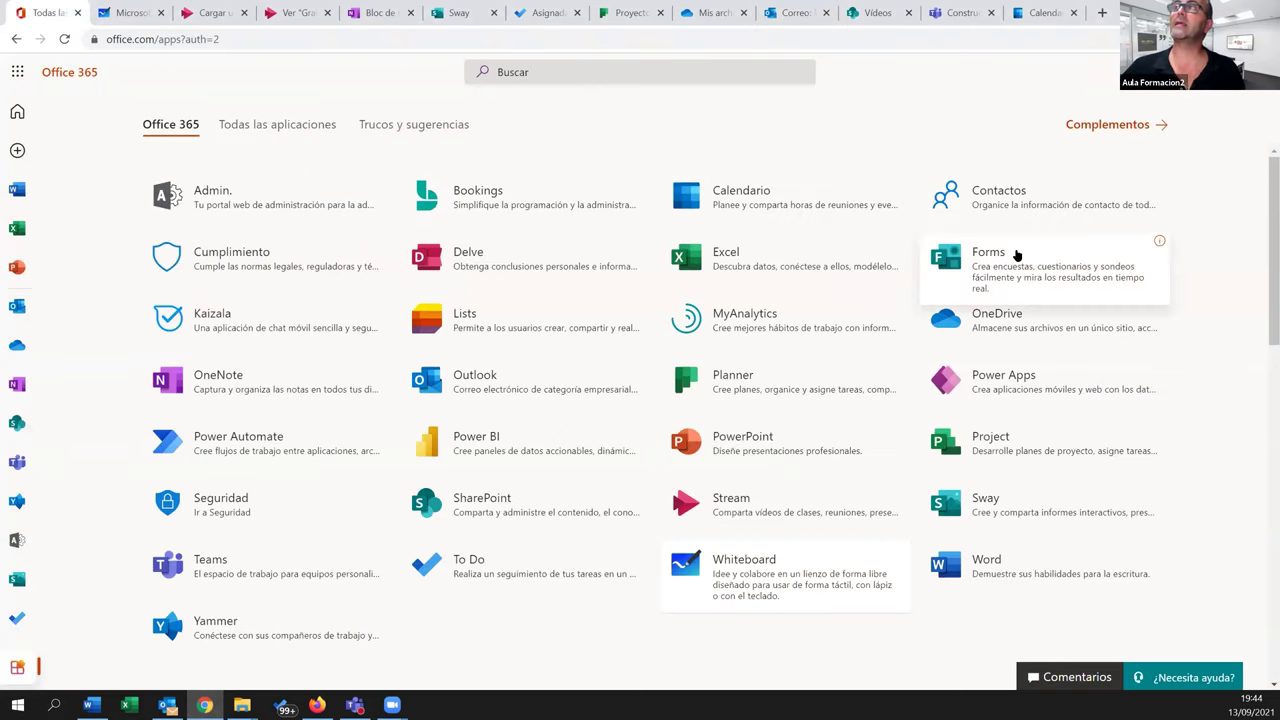
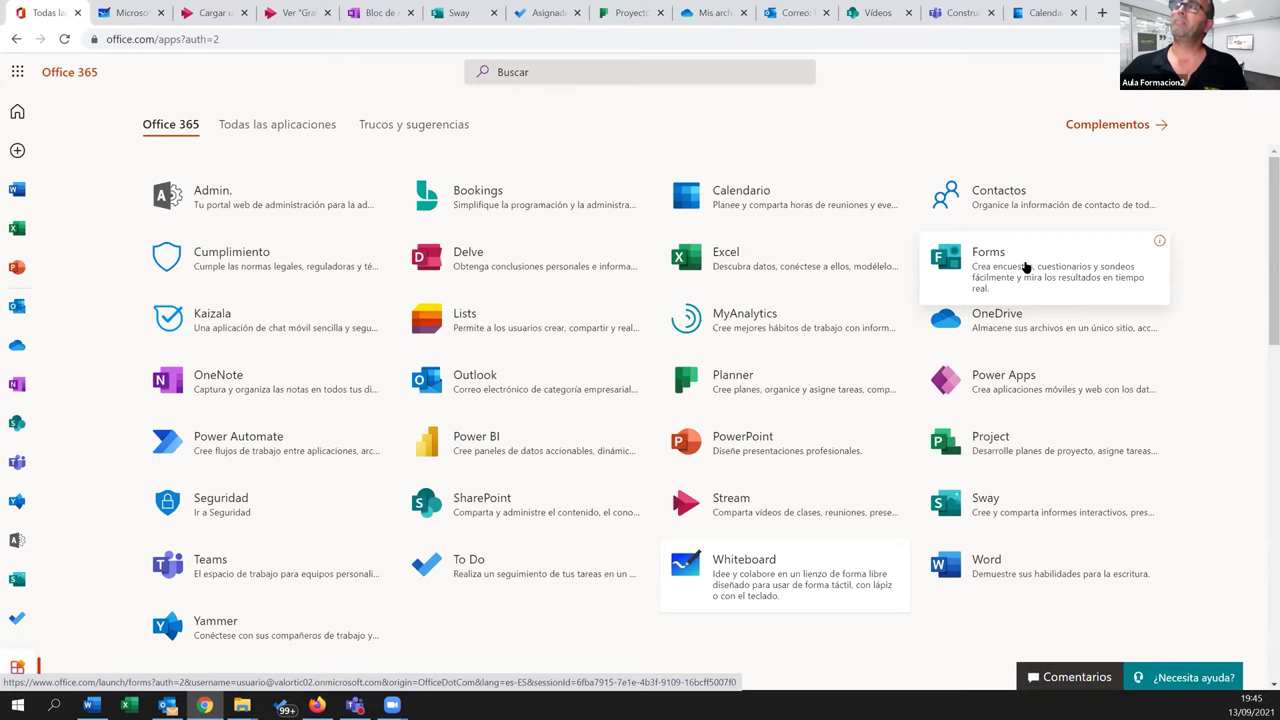
Open Microsoft Forms from the Office app list, dismiss the tour, and start a new blank form
{"action": "left_click", "coordinate": [1005, 270]}
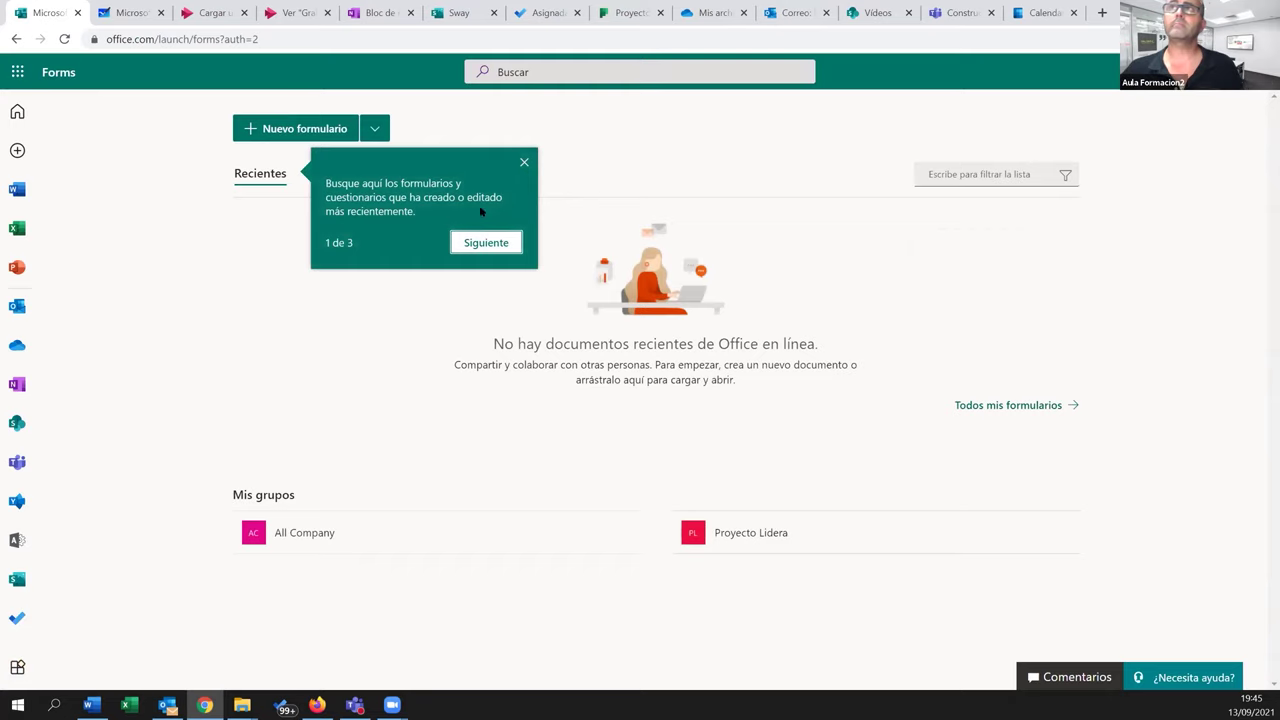
{"action": "left_click", "coordinate": [521, 163]}
{"action": "left_click", "coordinate": [373, 129]}
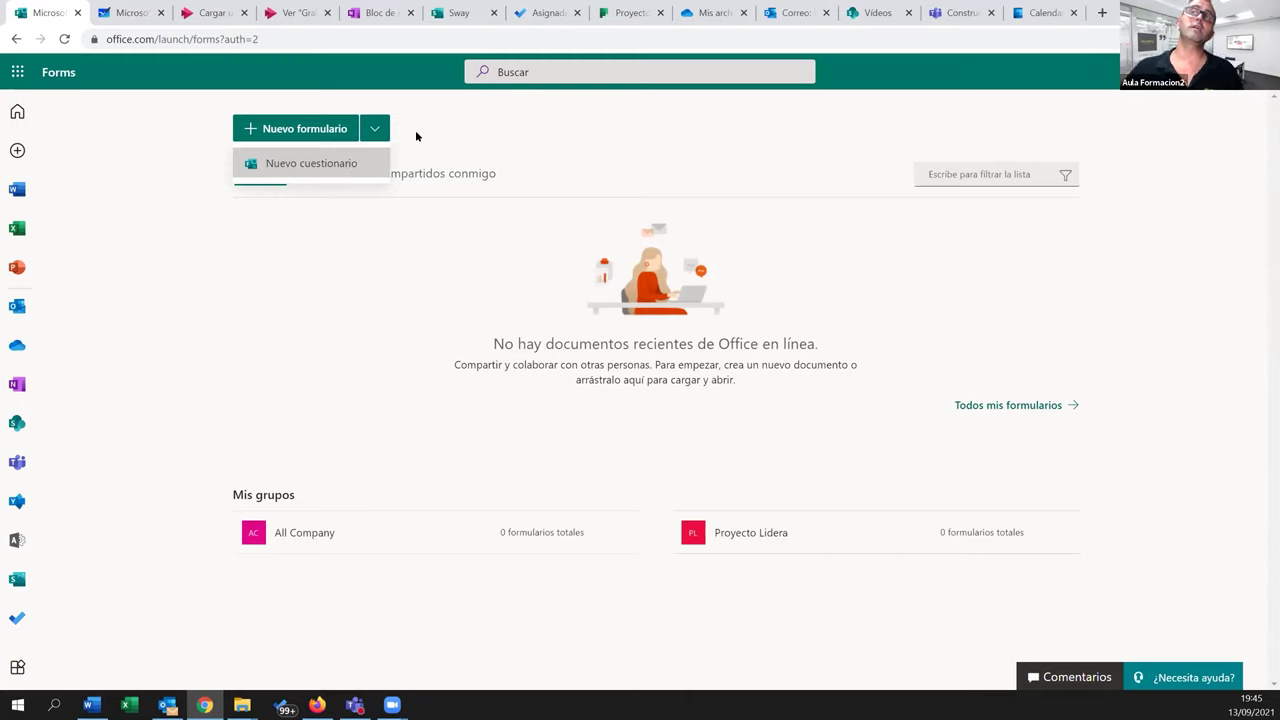
{"action": "left_click", "coordinate": [416, 135]}
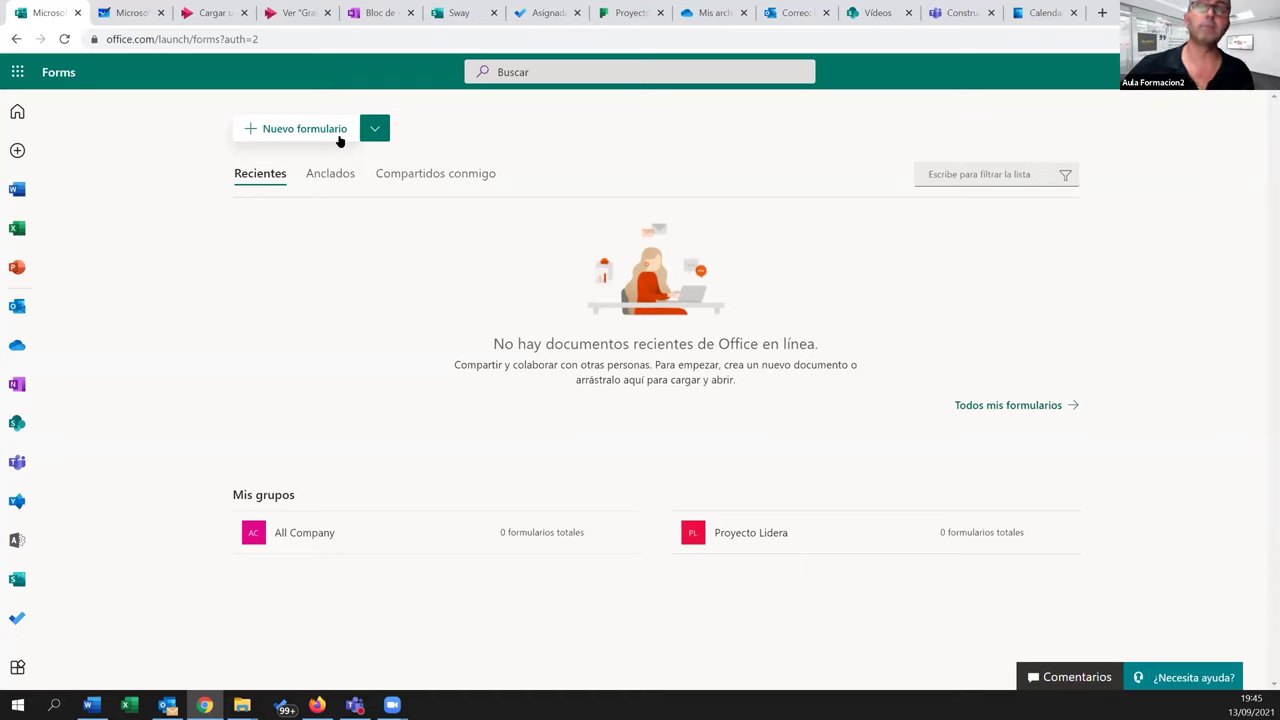
{"action": "left_click", "coordinate": [289, 130]}
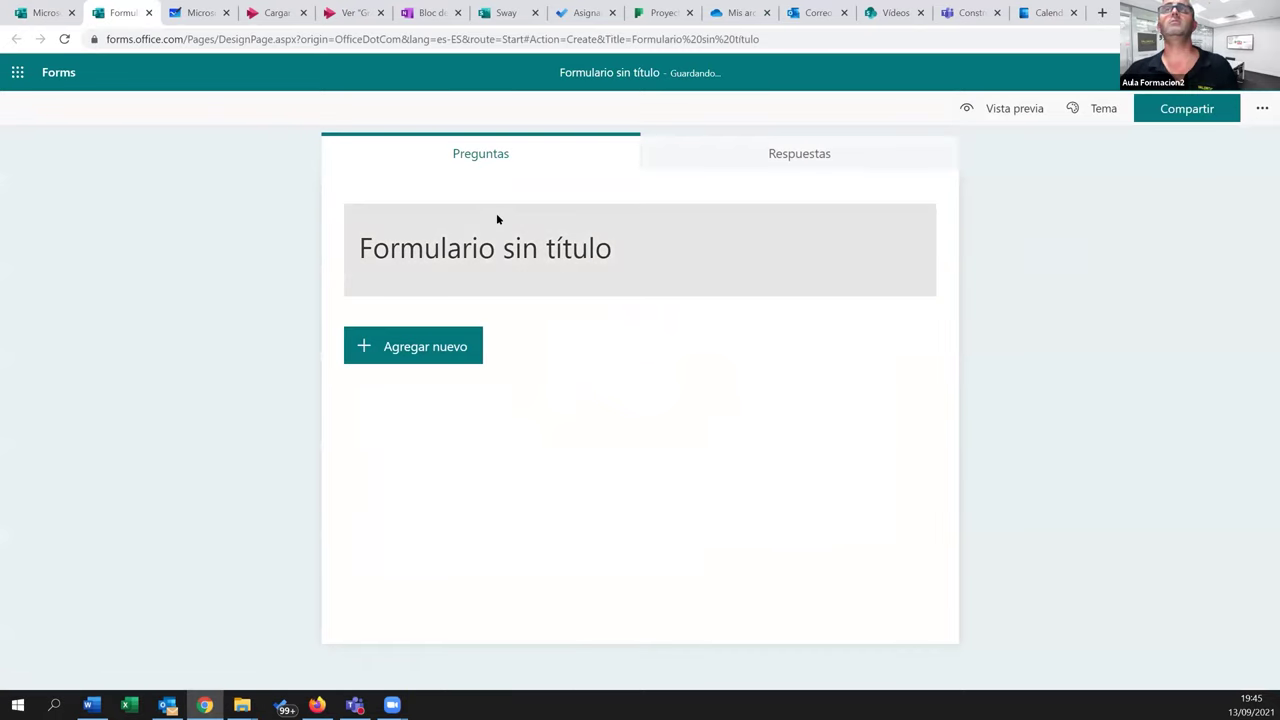
Title the new form 'Proyecto Lidera - Form 01'
{"action": "left_click", "coordinate": [560, 246]}
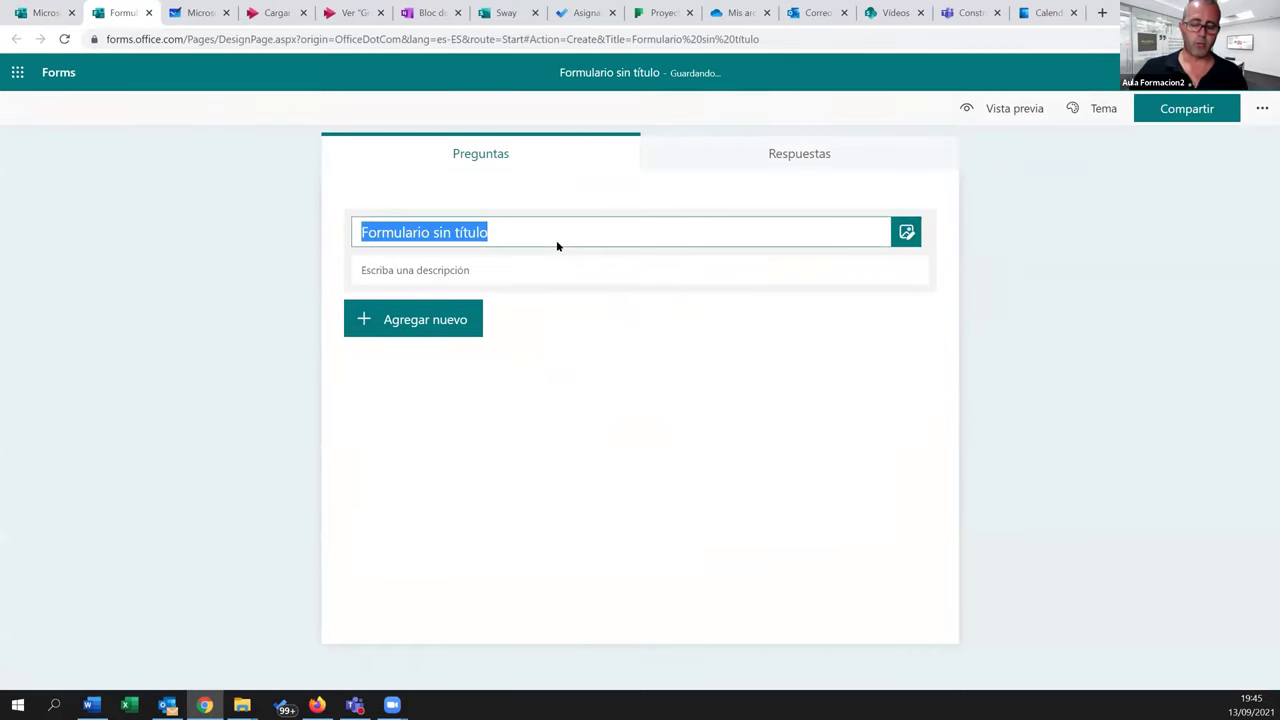
{"action": "type", "text": "Prueba Li"}
{"action": "key", "text": "BackSpace"}
{"action": "key", "text": "BackSpace"}
{"action": "key", "text": "BackSpace"}
{"action": "key", "text": "BackSpace"}
{"action": "key", "text": "BackSpace"}
{"action": "key", "text": "BackSpace"}
{"action": "key", "text": "BackSpace"}
{"action": "key", "text": "BackSpace"}
{"action": "key", "text": "BackSpace"}
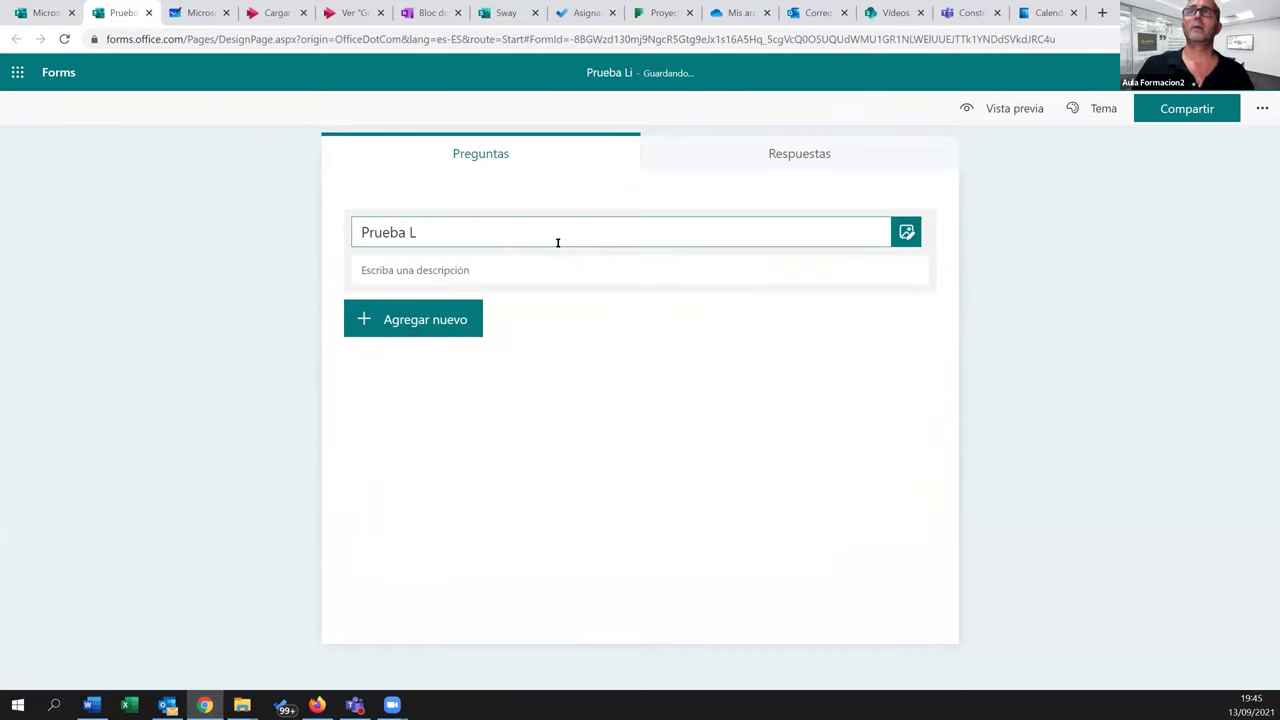
{"action": "type", "text": "Proyecto Lidera"}
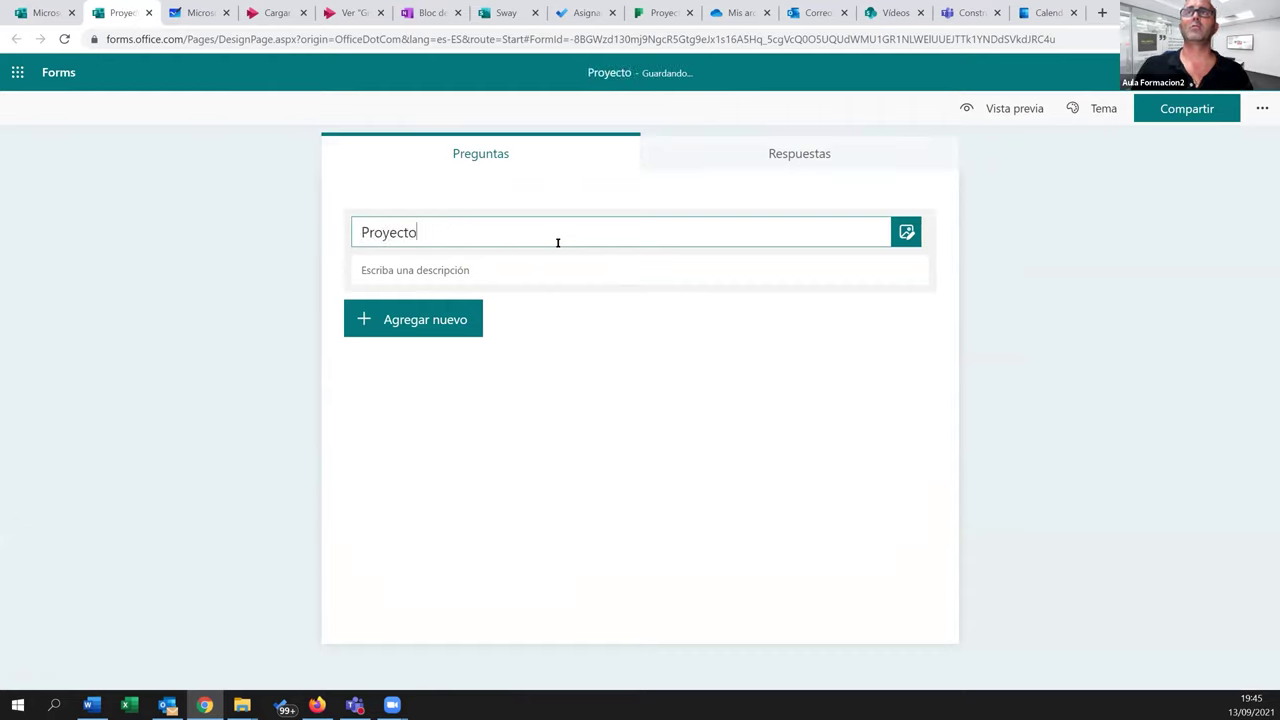
{"action": "key", "text": "BackSpace"}
{"action": "key", "text": "BackSpace"}
{"action": "key", "text": "BackSpace"}
{"action": "key", "text": "BackSpace"}
{"action": "type", "text": "dera - Form 01"}
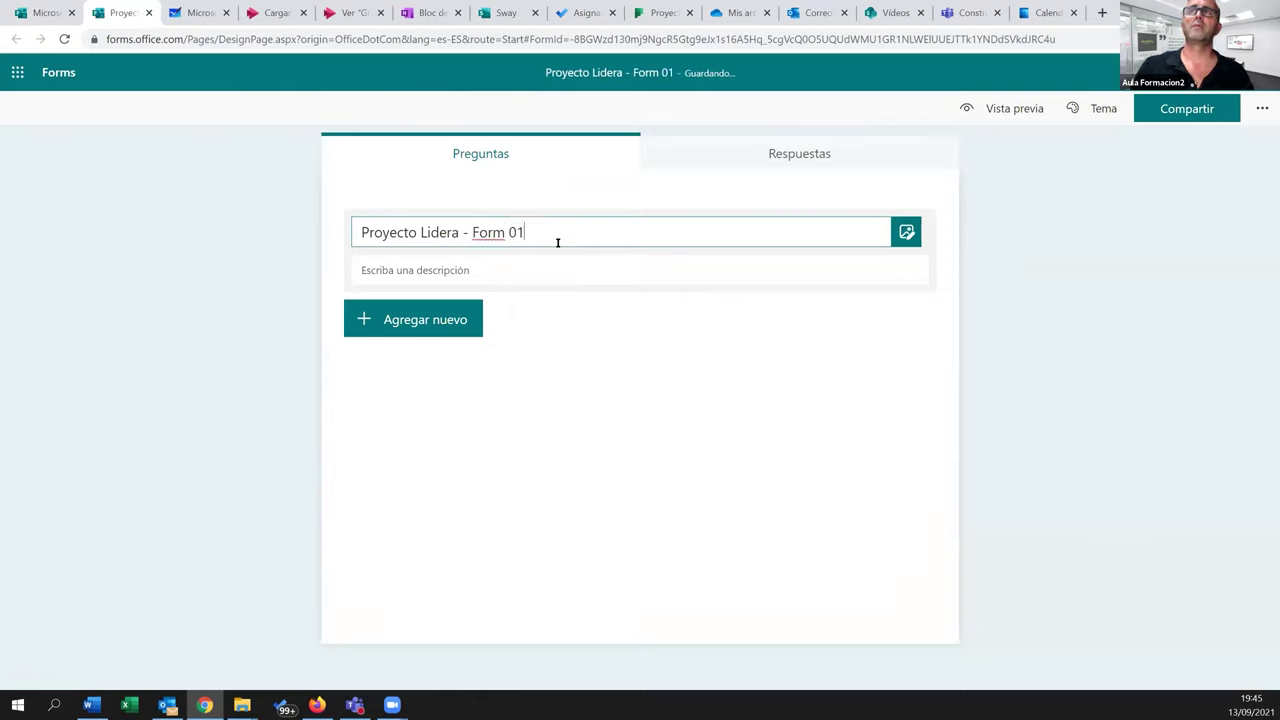
{"action": "left_click", "coordinate": [574, 338]}
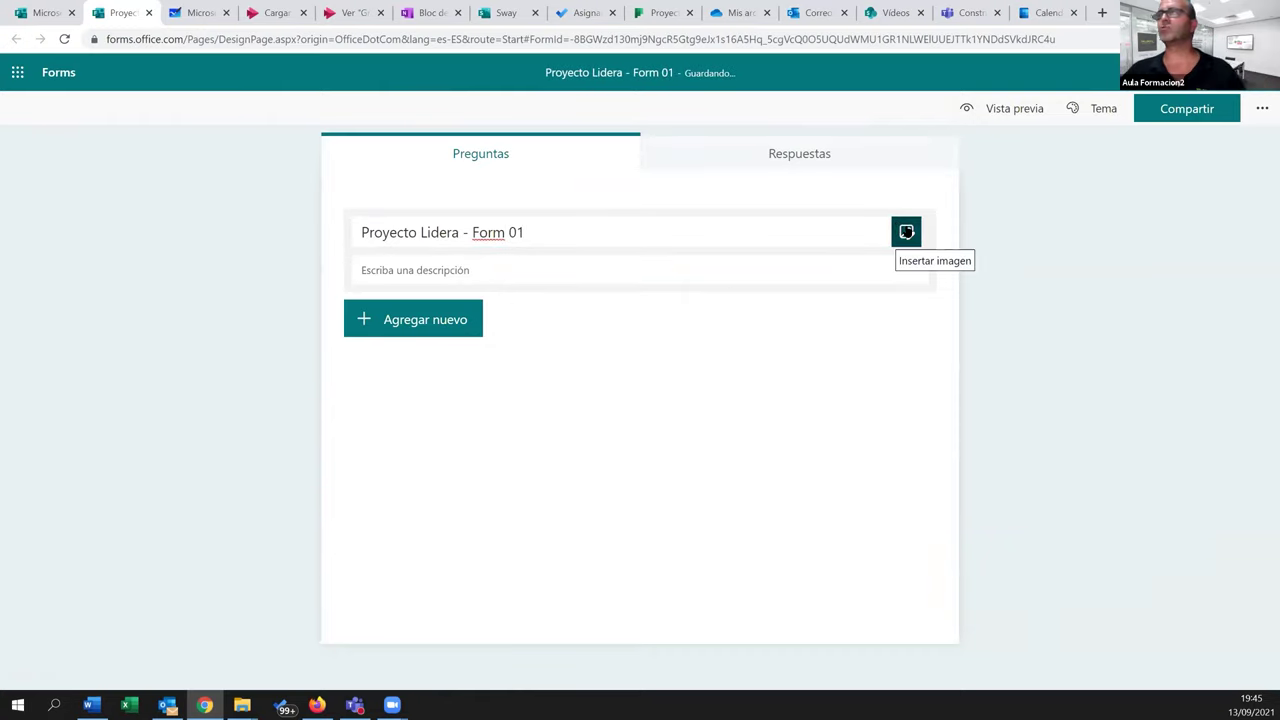
Apply the underwater octopus theme, with diver, fish and submarine, to the form
{"action": "left_click", "coordinate": [1100, 110]}
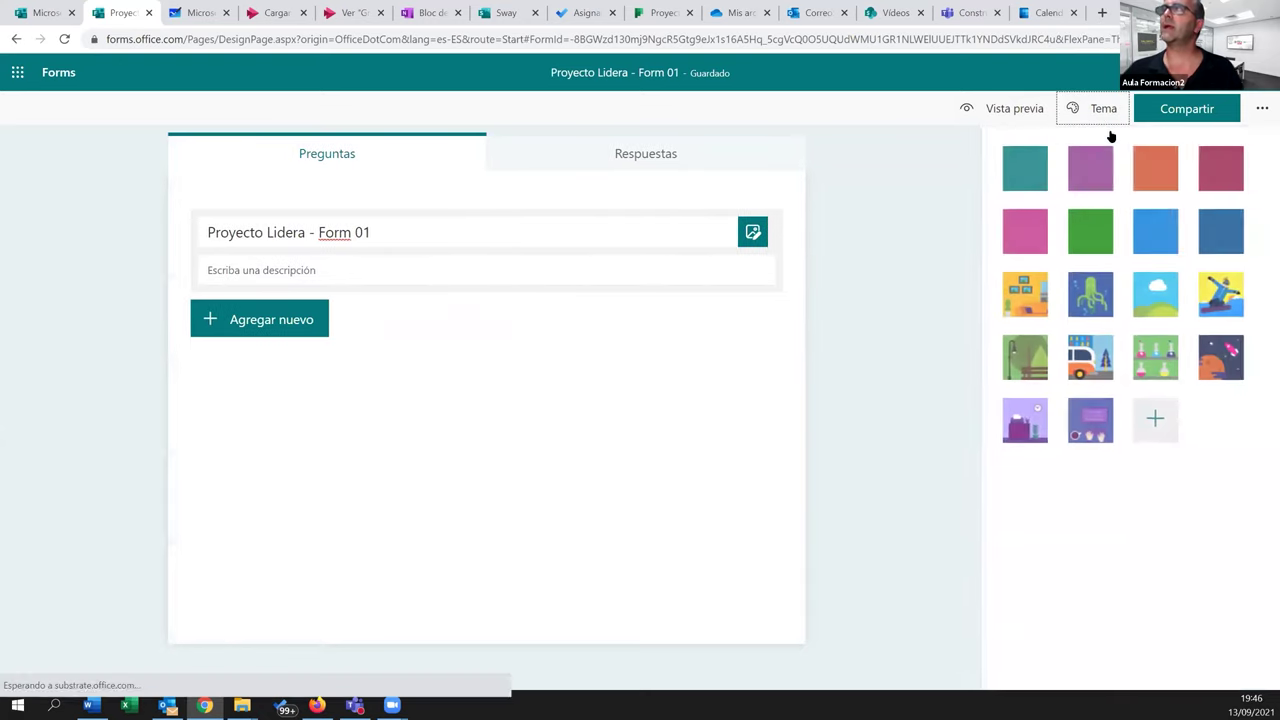
{"action": "left_click", "coordinate": [1095, 305]}
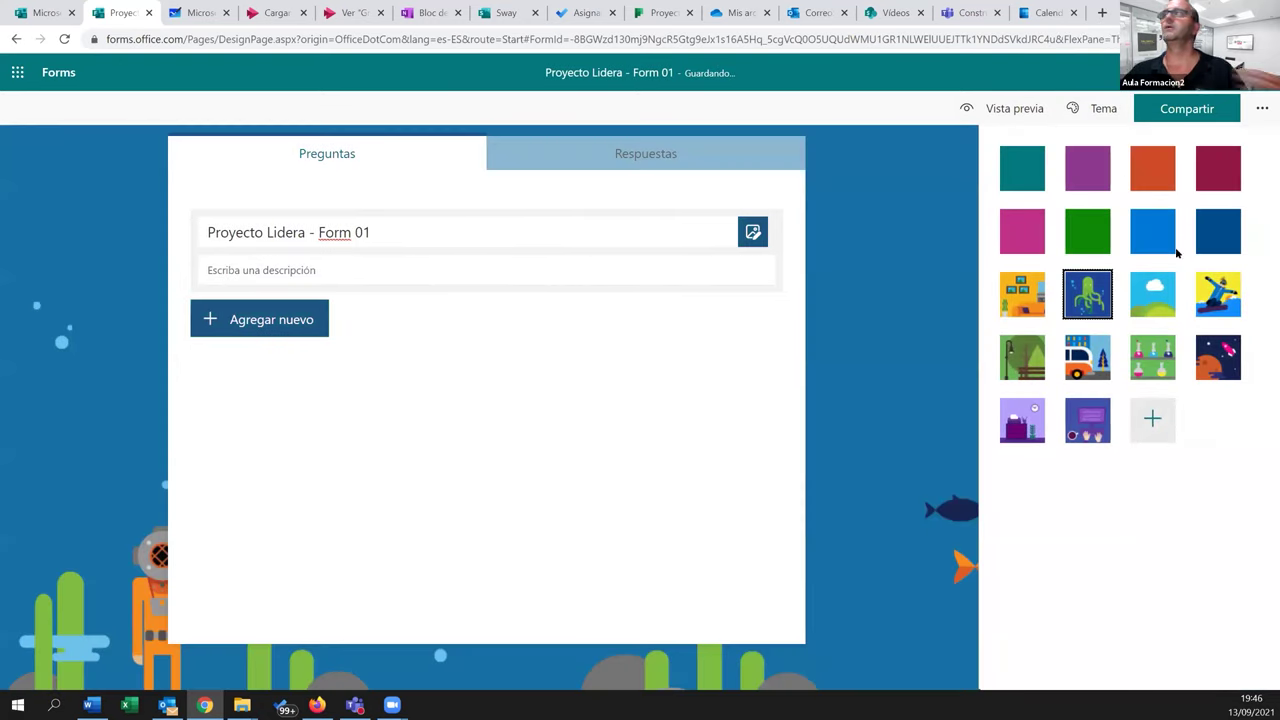
{"action": "left_click", "coordinate": [296, 269]}
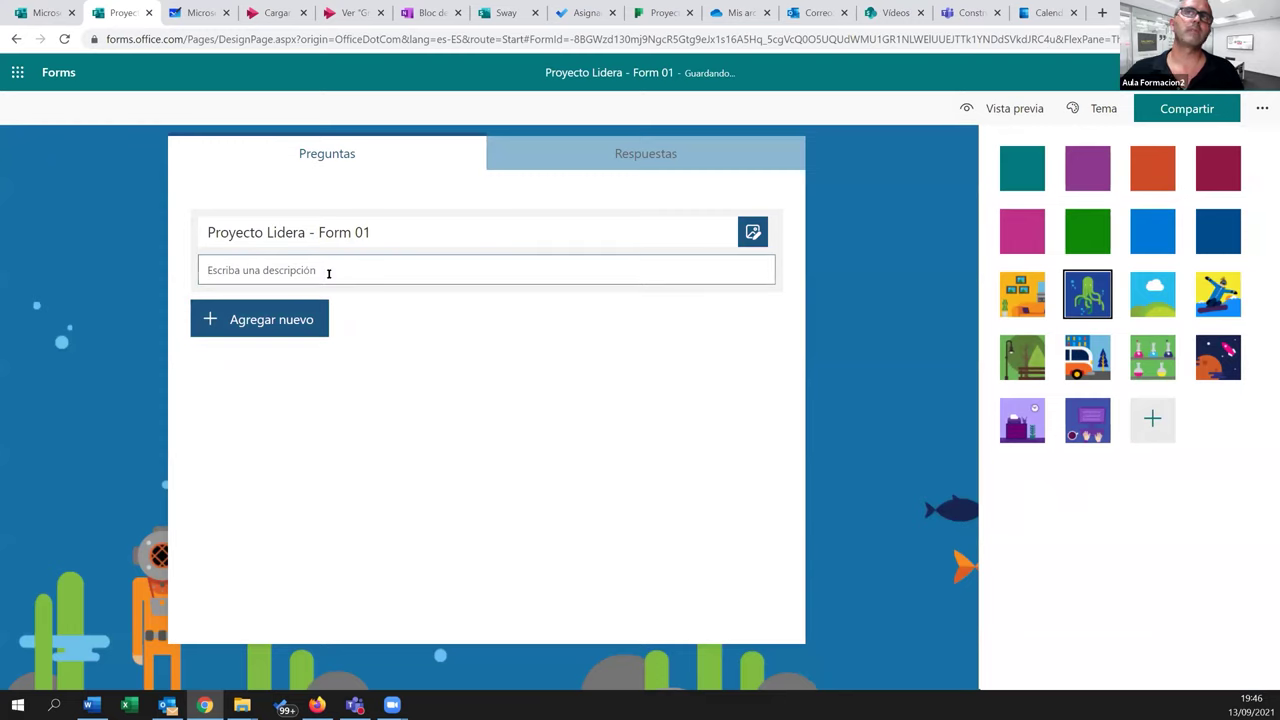
{"action": "left_click", "coordinate": [1100, 108]}
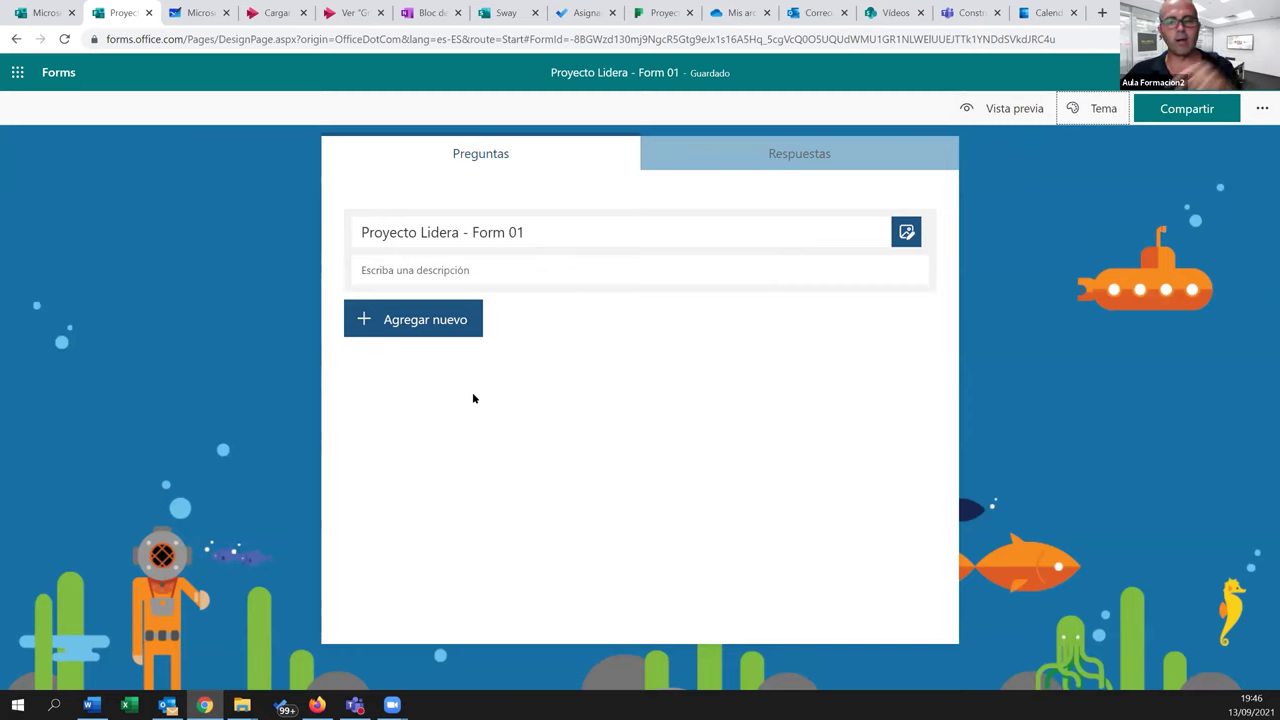
Add a multiple-choice question titled '¿Qué le ha parecido la charla?'
{"action": "left_click", "coordinate": [403, 326]}
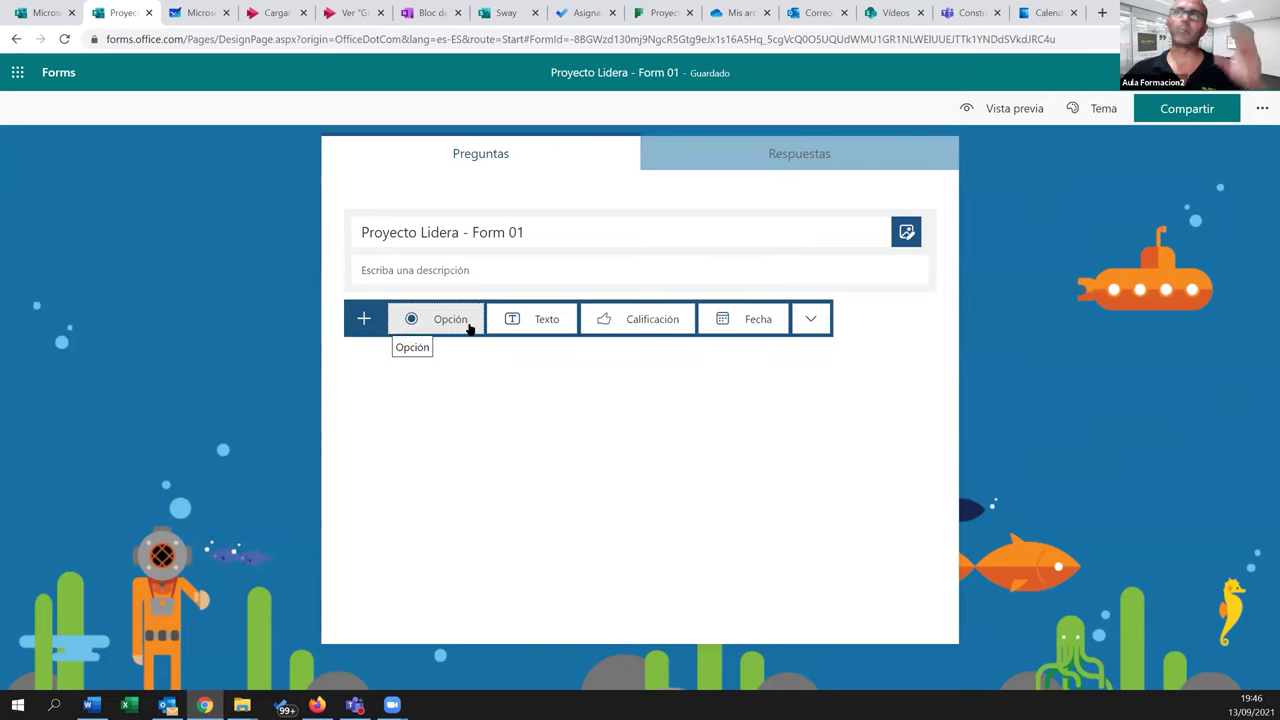
{"action": "left_click", "coordinate": [808, 322]}
{"action": "mouse_move", "coordinate": [877, 384]}
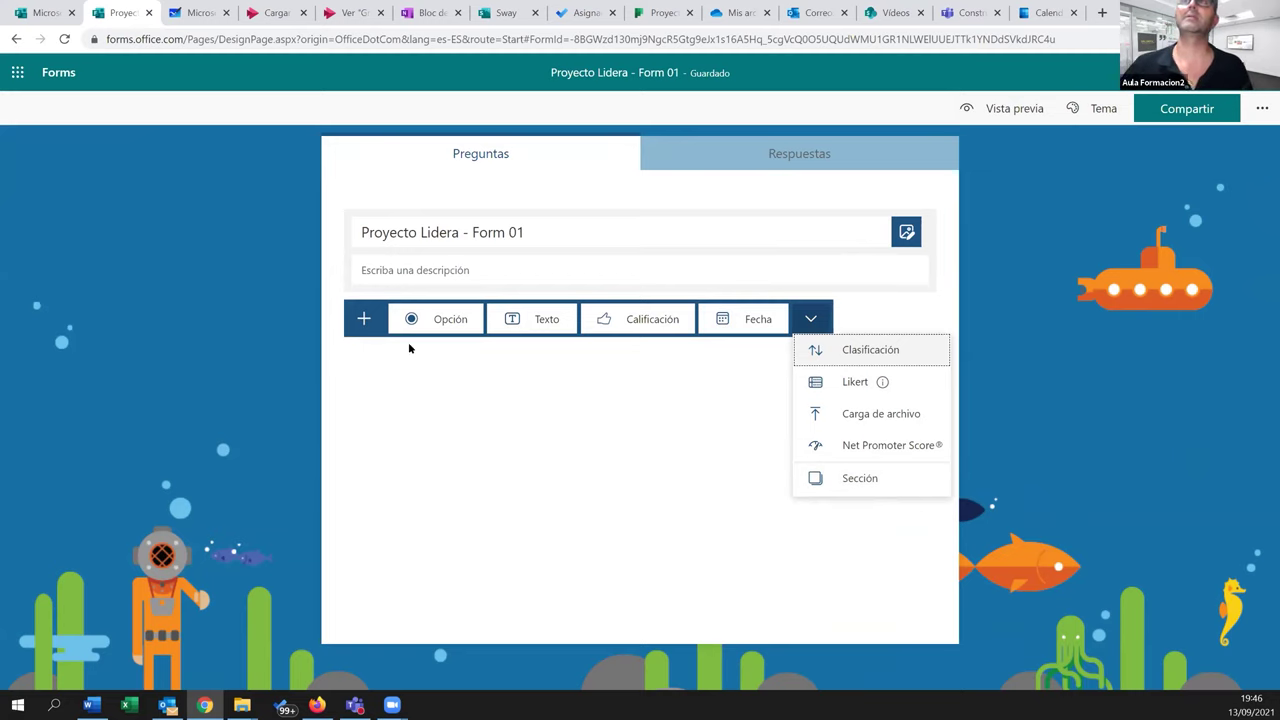
{"action": "left_click", "coordinate": [440, 319]}
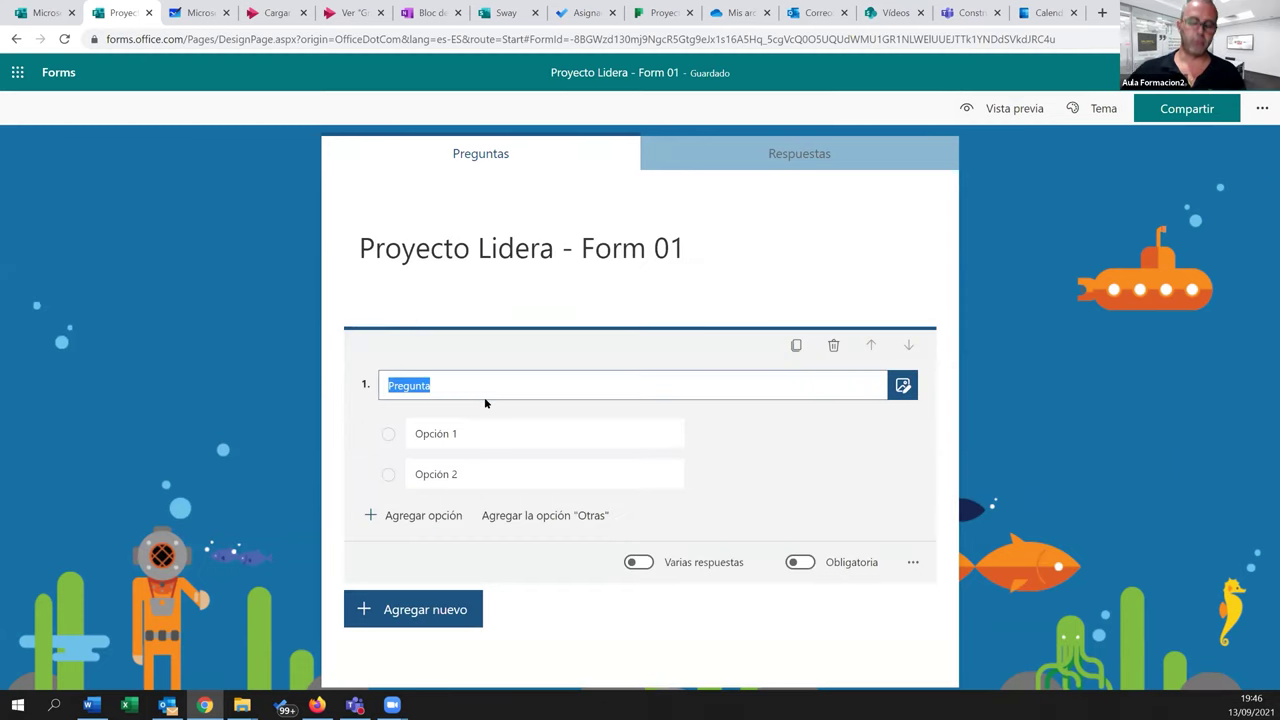
{"action": "type", "text": "¿Qué le ha parecido la charla?"}
Fill in five answer options: Muy buena, Buena, Regular, Mala and Muy mala
{"action": "key", "text": "Tab"}
{"action": "type", "text": "Muy buena"}
{"action": "key", "text": "Tab"}
{"action": "type", "text": "Buena"}
{"action": "key", "text": "Tab"}
{"action": "key", "text": "Return"}
{"action": "type", "text": "Regular"}
{"action": "key", "text": "Tab"}
{"action": "key", "text": "Return"}
{"action": "type", "text": "Mala"}
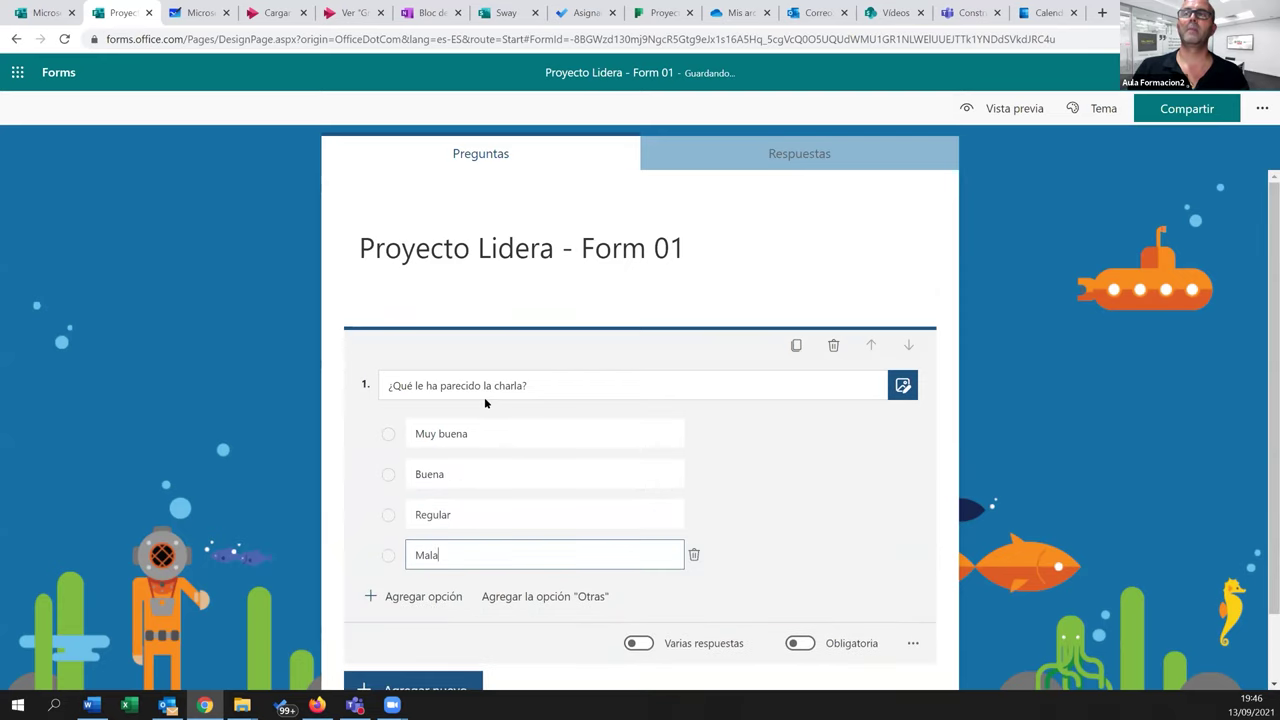
{"action": "key", "text": "Tab"}
{"action": "key", "text": "Return"}
{"action": "type", "text": "Muy mala"}
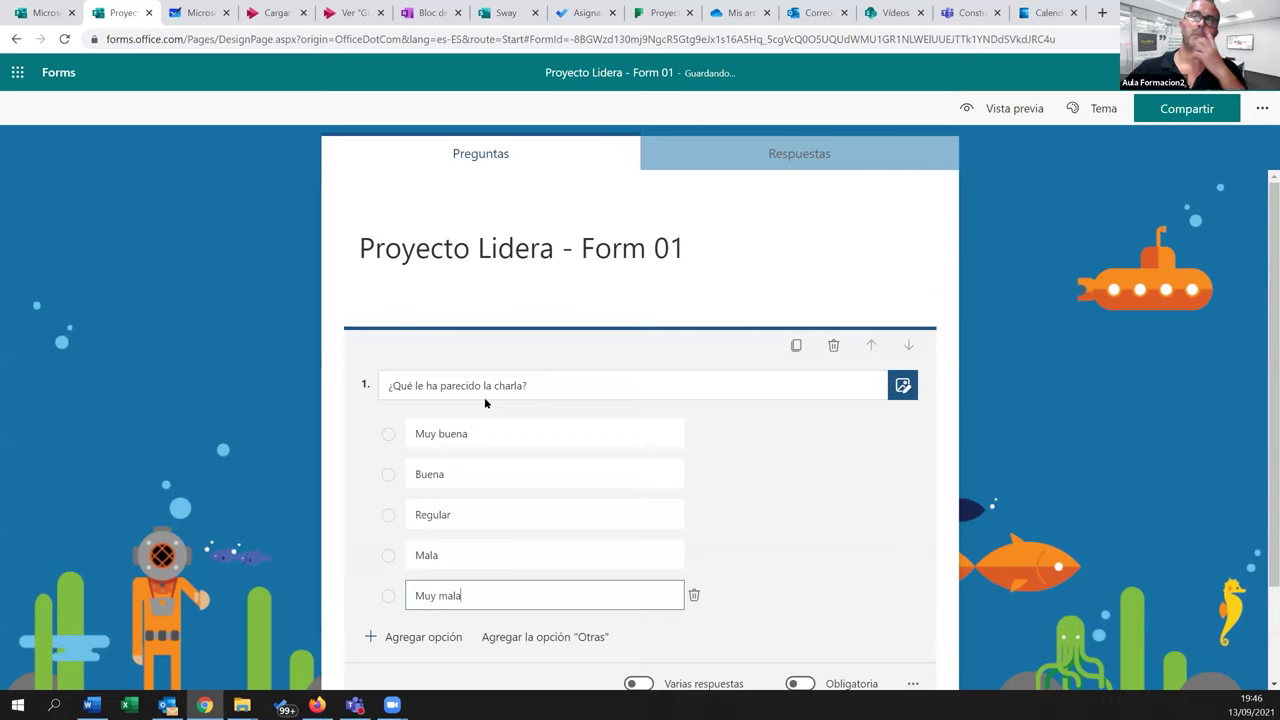
{"action": "scroll", "coordinate": [814, 502], "scroll_direction": "down", "scroll_amount": 1}
Add a text question titled 'Nombre'
{"action": "left_click", "coordinate": [453, 615]}
{"action": "left_click", "coordinate": [533, 613]}
{"action": "type", "text": "Nombre"}
{"action": "scroll", "coordinate": [517, 634], "scroll_direction": "down", "scroll_amount": 1}
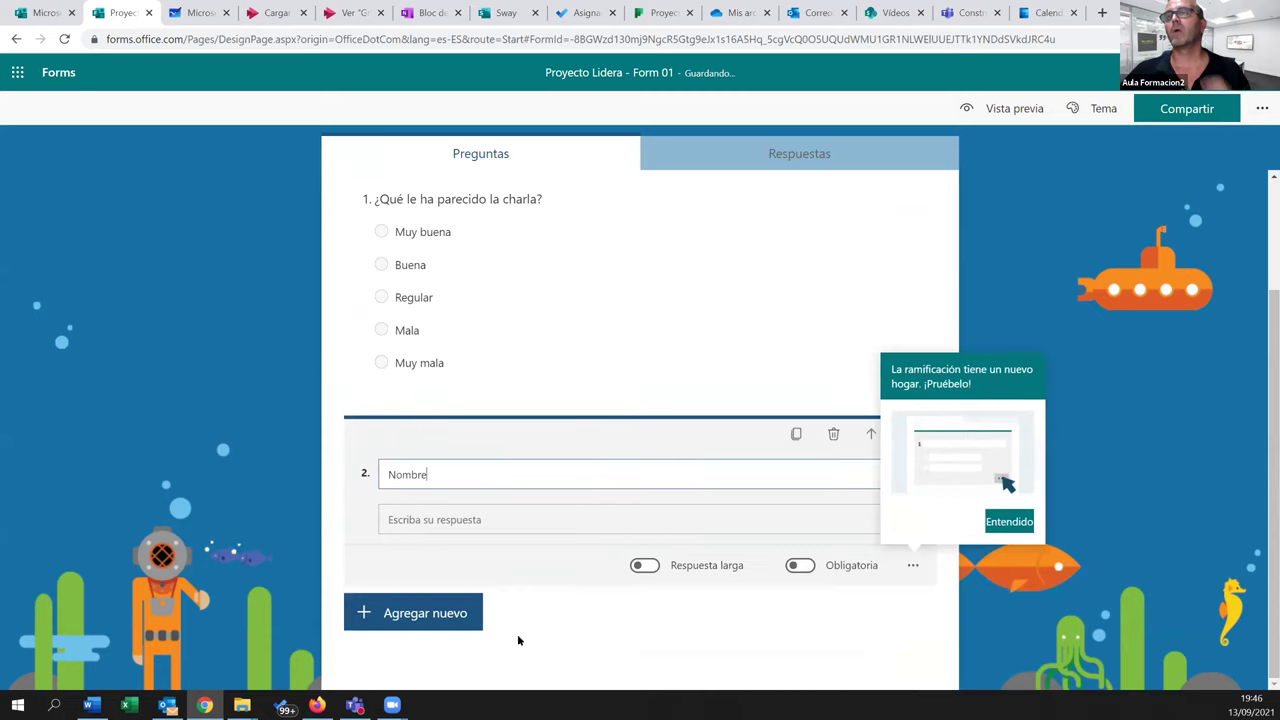
Add a star rating question titled 'Califica la charla'
{"action": "left_click", "coordinate": [430, 615]}
{"action": "left_click", "coordinate": [638, 612]}
{"action": "type", "text": "Califica la charla"}
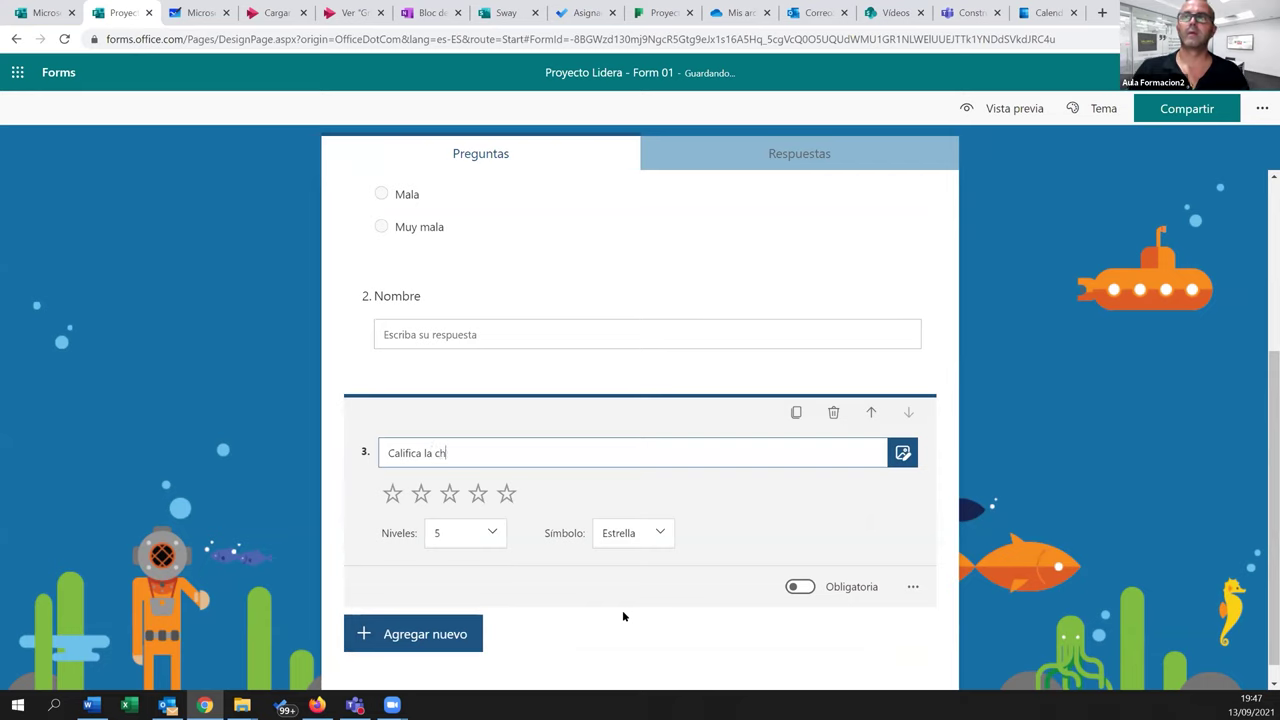
Add a date question titled 'Fecha de la charla' and check its extra settings menu
{"action": "left_click", "coordinate": [441, 643]}
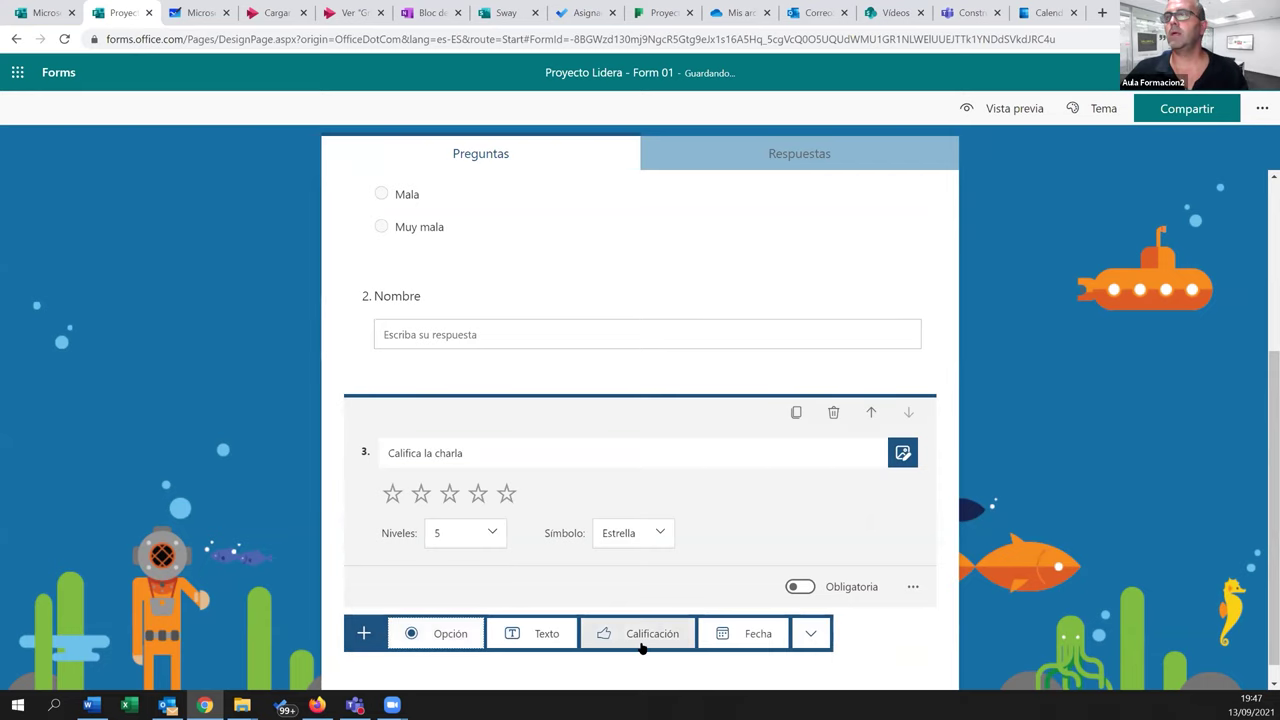
{"action": "left_click", "coordinate": [728, 634]}
{"action": "type", "text": "Fecha de las cha"}
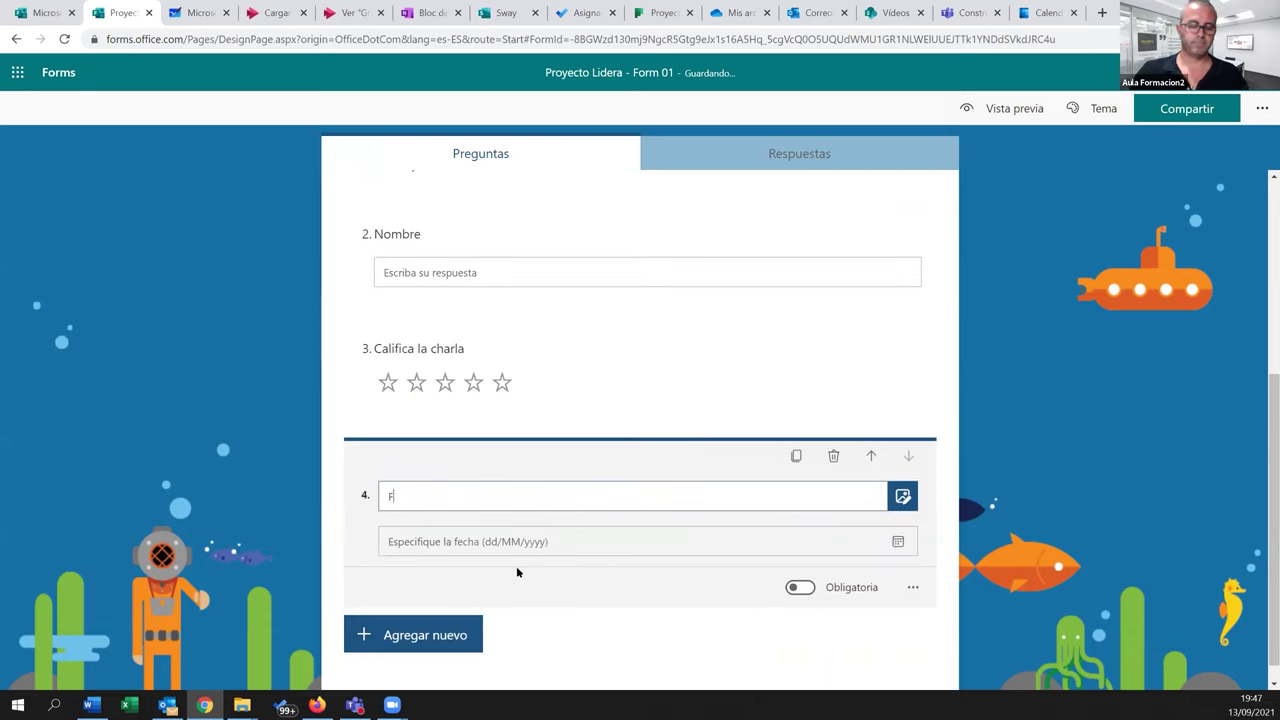
{"action": "key", "text": "BackSpace"}
{"action": "key", "text": "BackSpace"}
{"action": "key", "text": "BackSpace"}
{"action": "key", "text": "BackSpace"}
{"action": "key", "text": "BackSpace"}
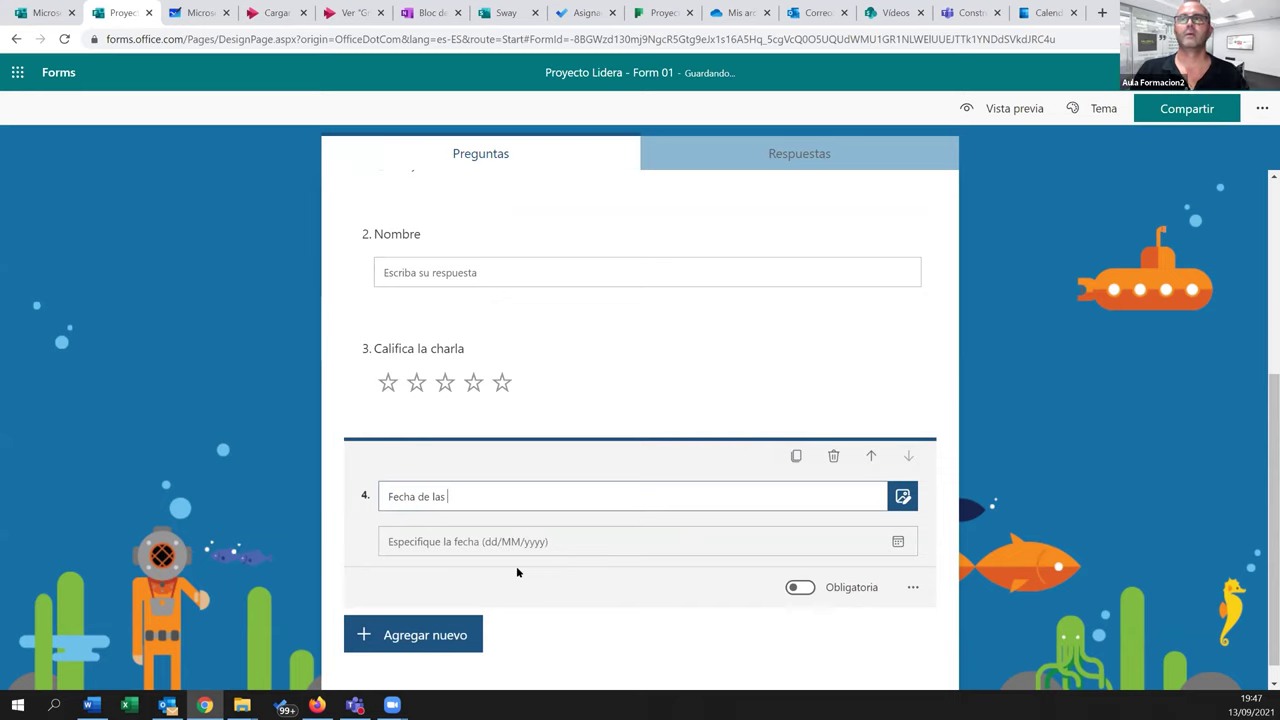
{"action": "type", "text": "char"}
{"action": "left_click", "coordinate": [663, 642]}
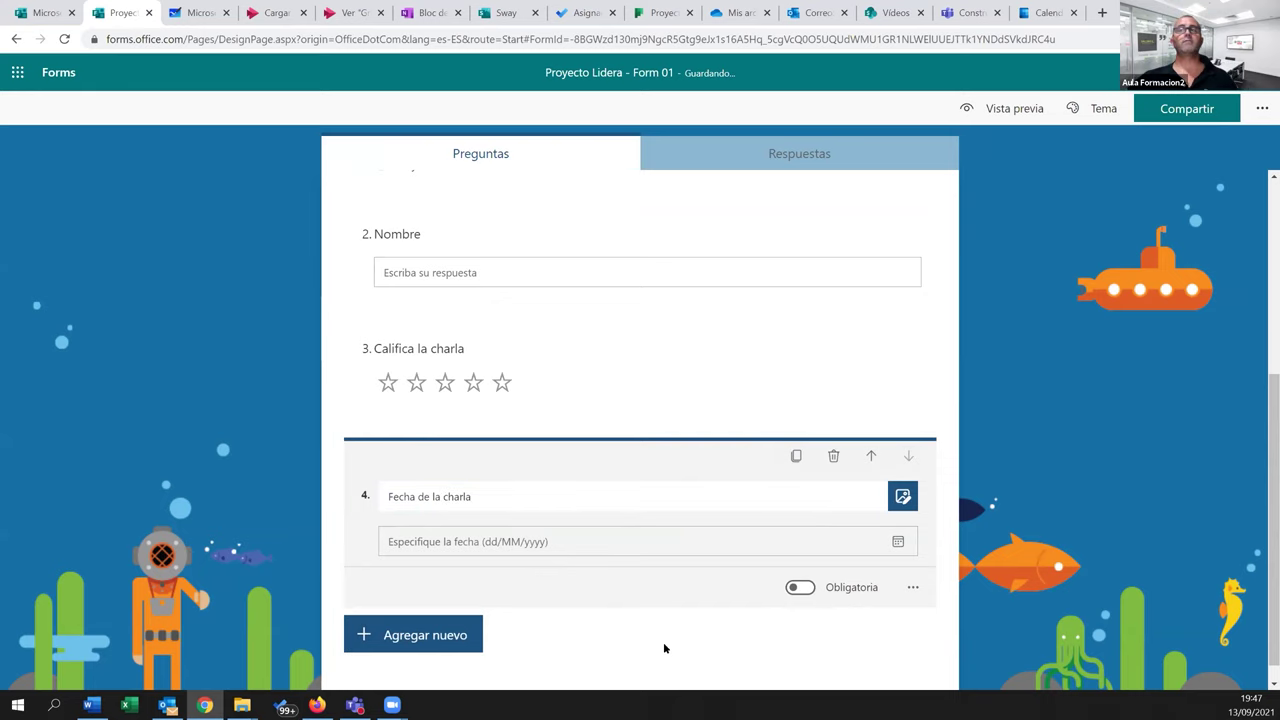
{"action": "left_click", "coordinate": [916, 588]}
{"action": "left_click", "coordinate": [883, 640]}
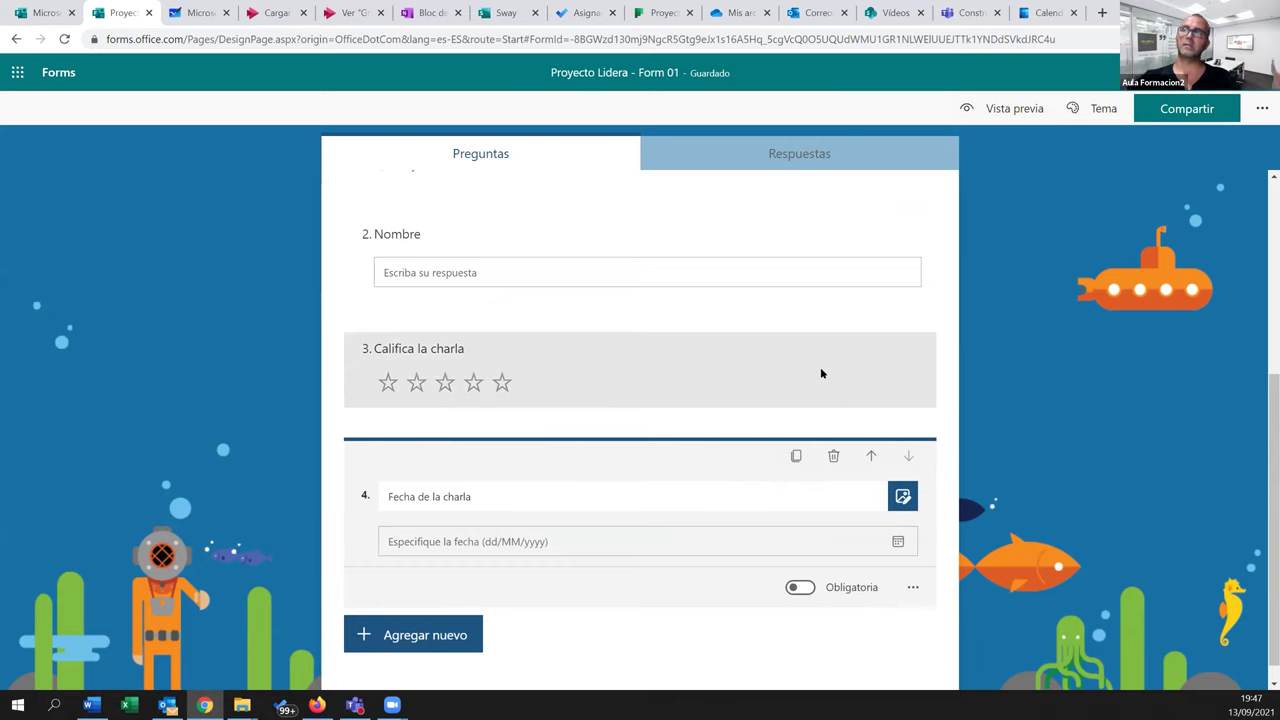
{"action": "scroll", "coordinate": [818, 373], "scroll_direction": "up", "scroll_amount": 4}
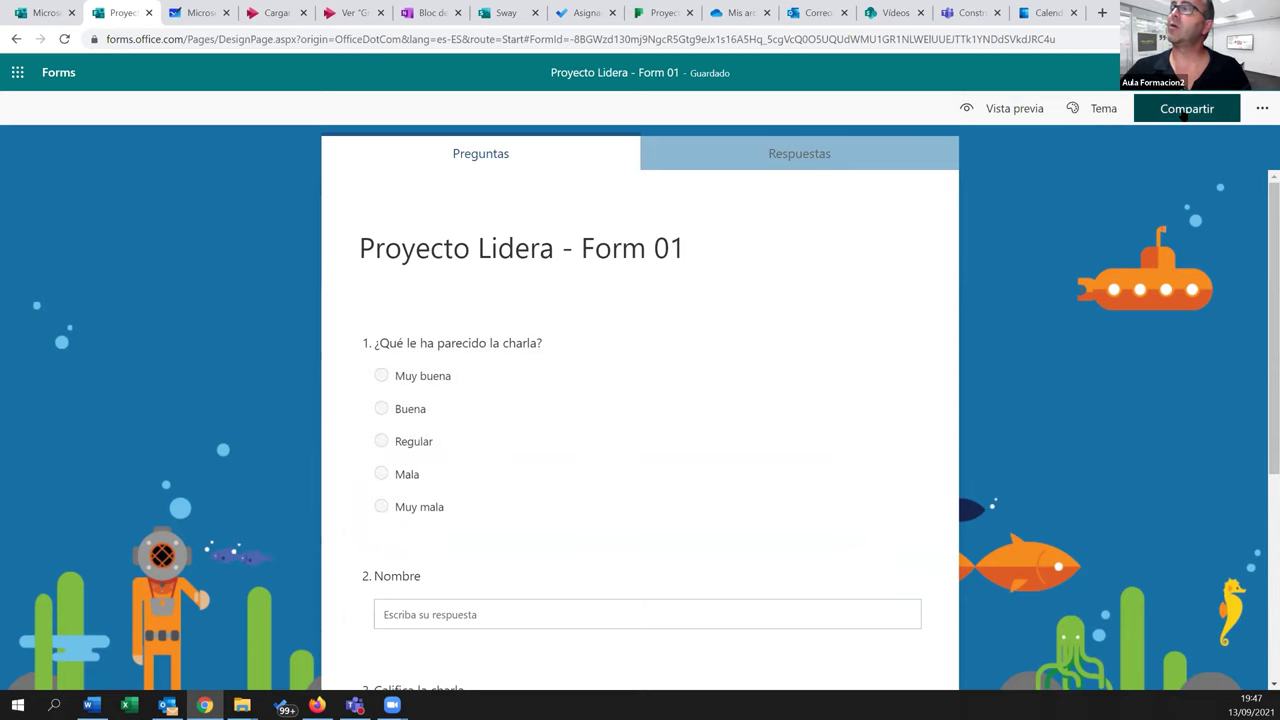
Let anyone respond to Form 01, copy its response link, and switch to Firefox
{"action": "left_click", "coordinate": [1183, 110]}
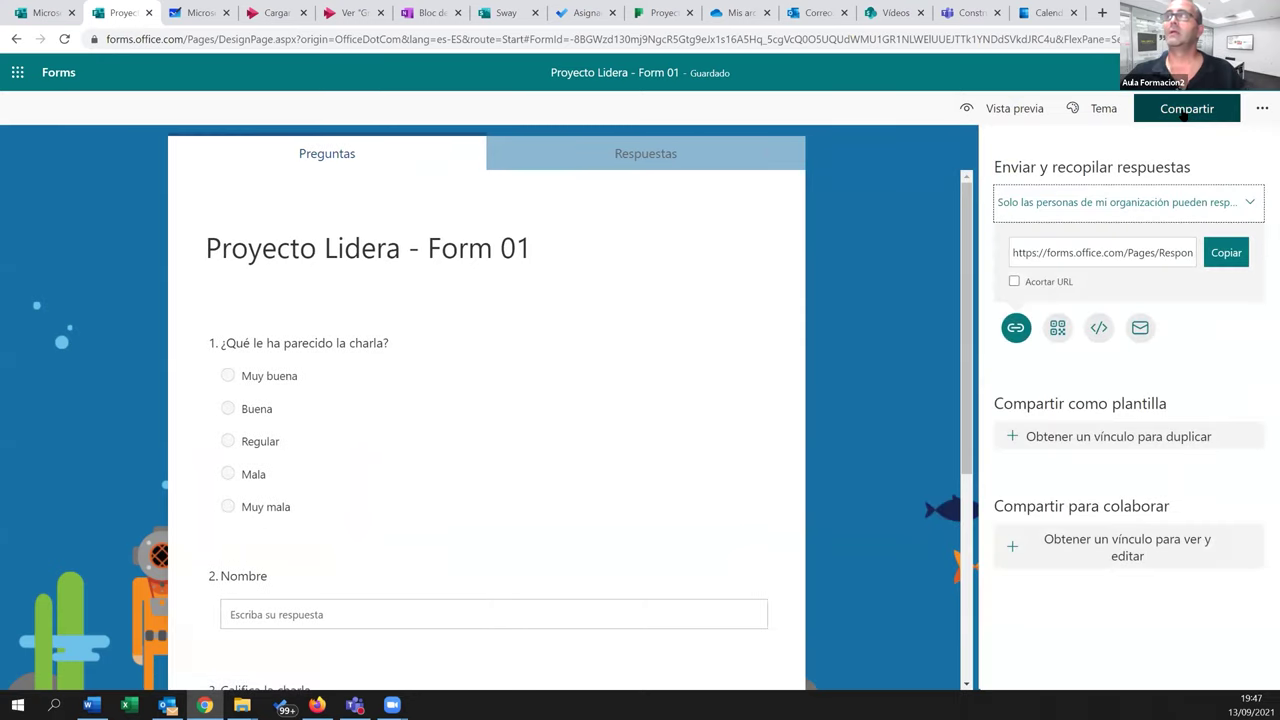
{"action": "left_click", "coordinate": [1249, 204]}
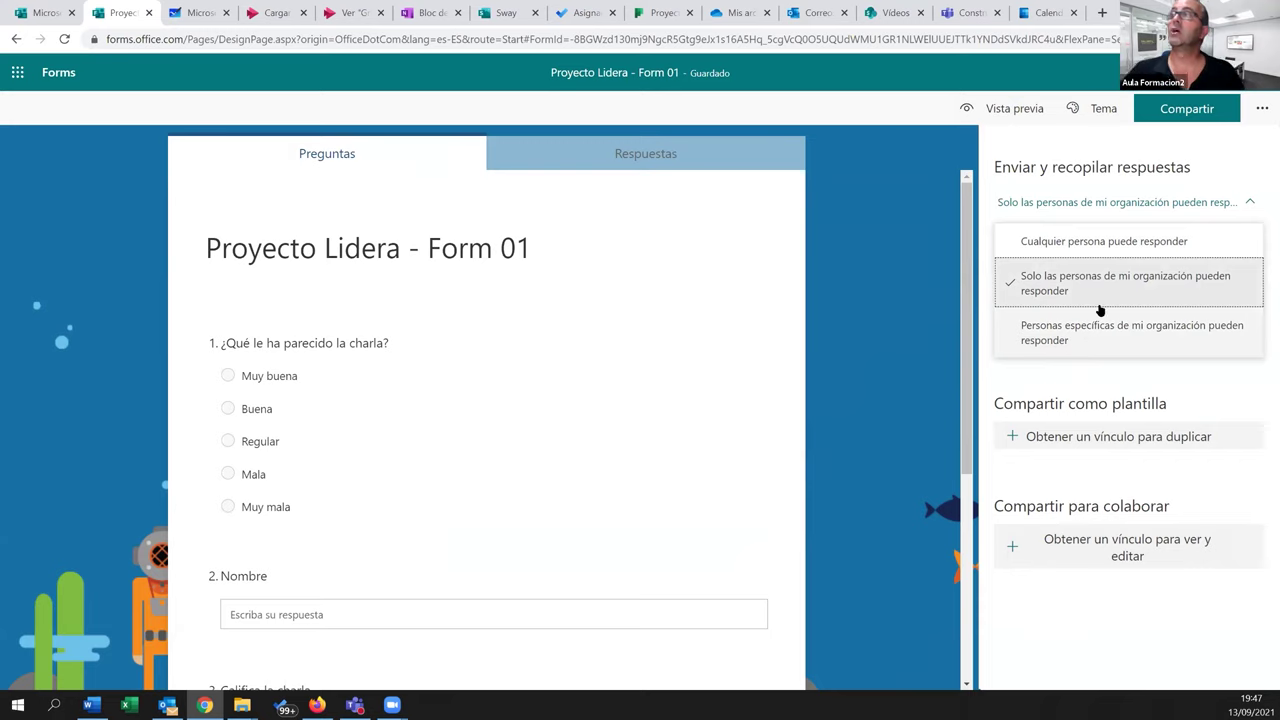
{"action": "left_click", "coordinate": [1089, 243]}
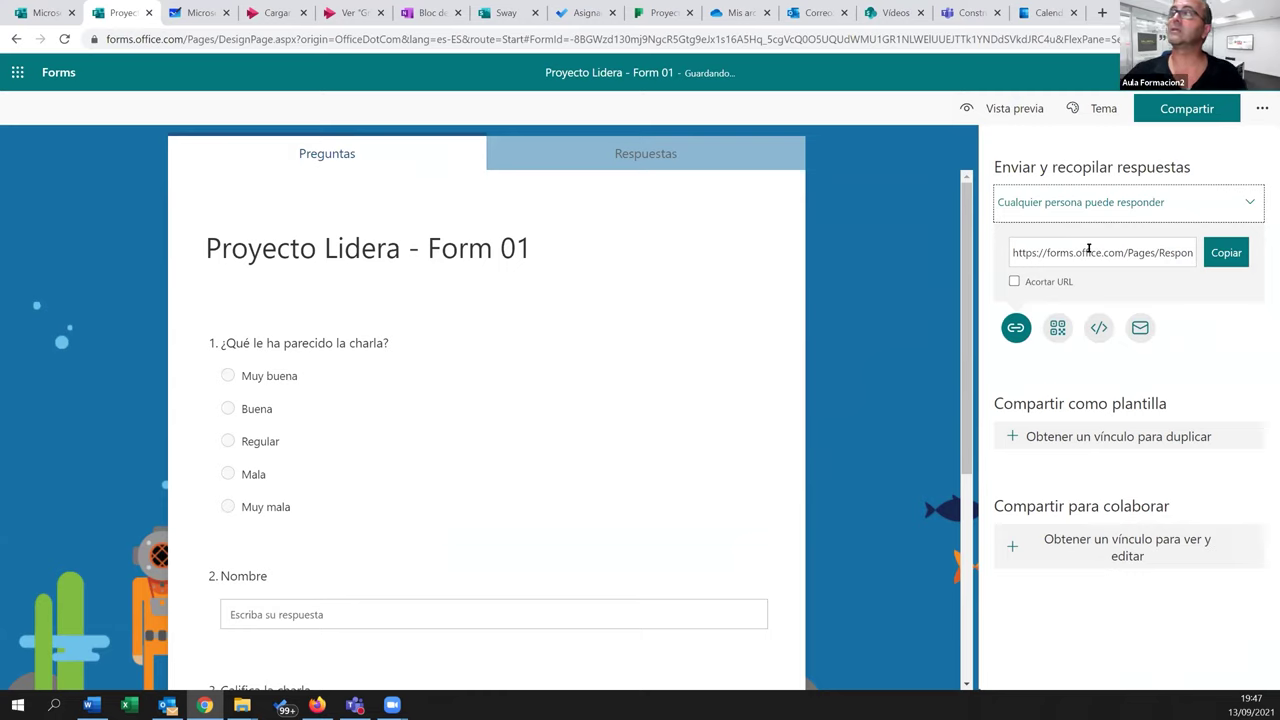
{"action": "left_click", "coordinate": [1226, 252]}
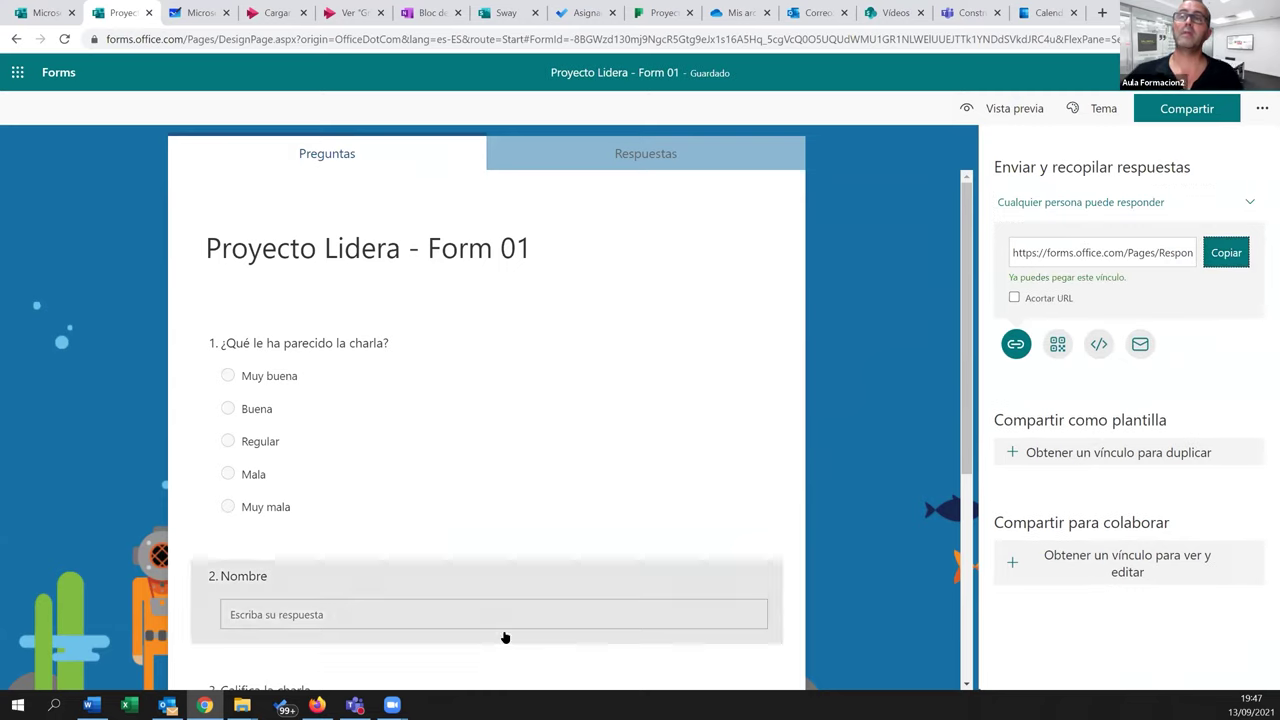
{"action": "left_click", "coordinate": [317, 705]}
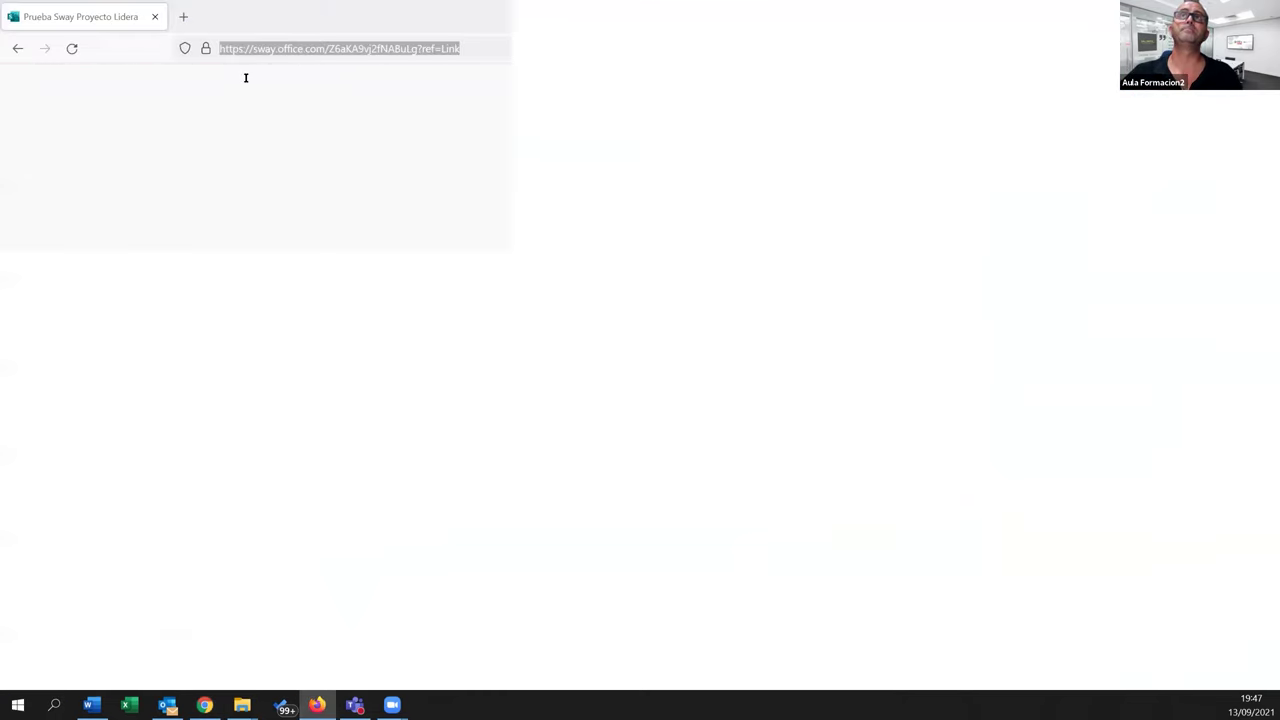
Open the copied form link in a new Firefox tab
{"action": "key", "text": "ctrl+t"}
{"action": "type", "text": "https://forms.office.com/Pages/ResponsePage.aspx?id=-8BGWzd130mj9NgcR5Gtg9eJx1s16A5Hq_5cgVcQ0O5UQUdWMU1GR1NLWElUUEJTTk1YNDdSVkdJRC4u"}
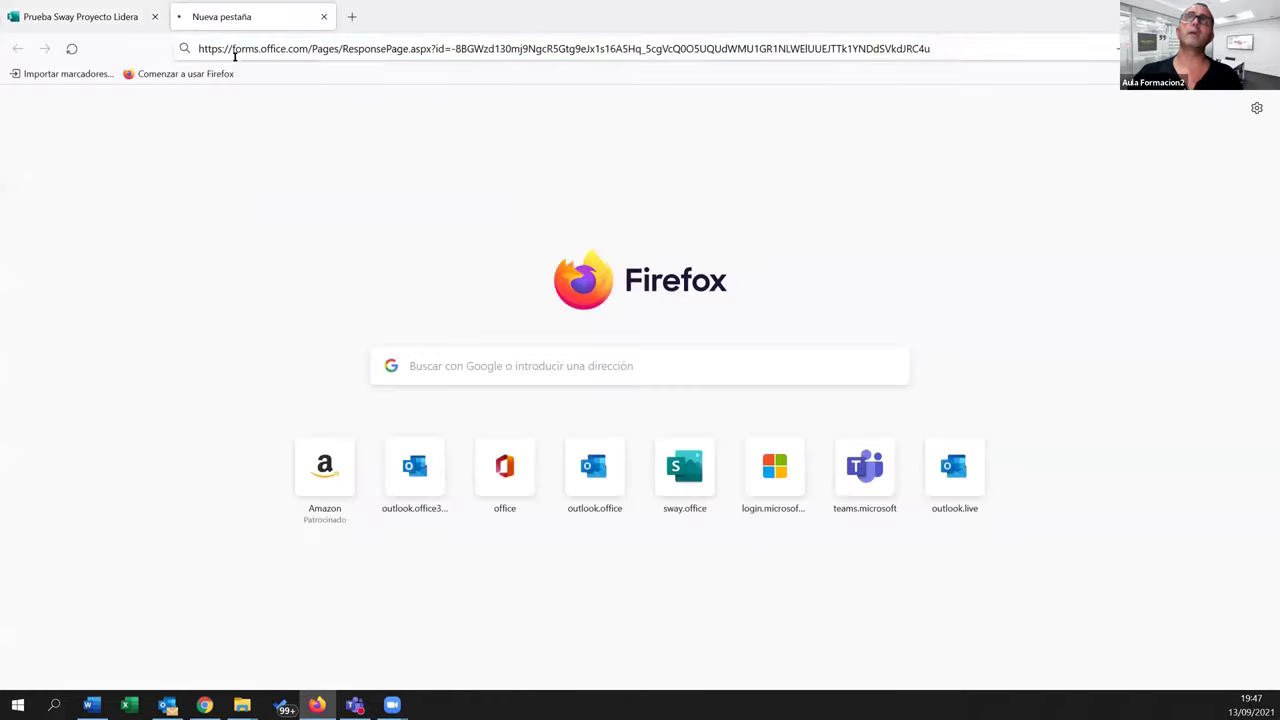
{"action": "key", "text": "Return"}
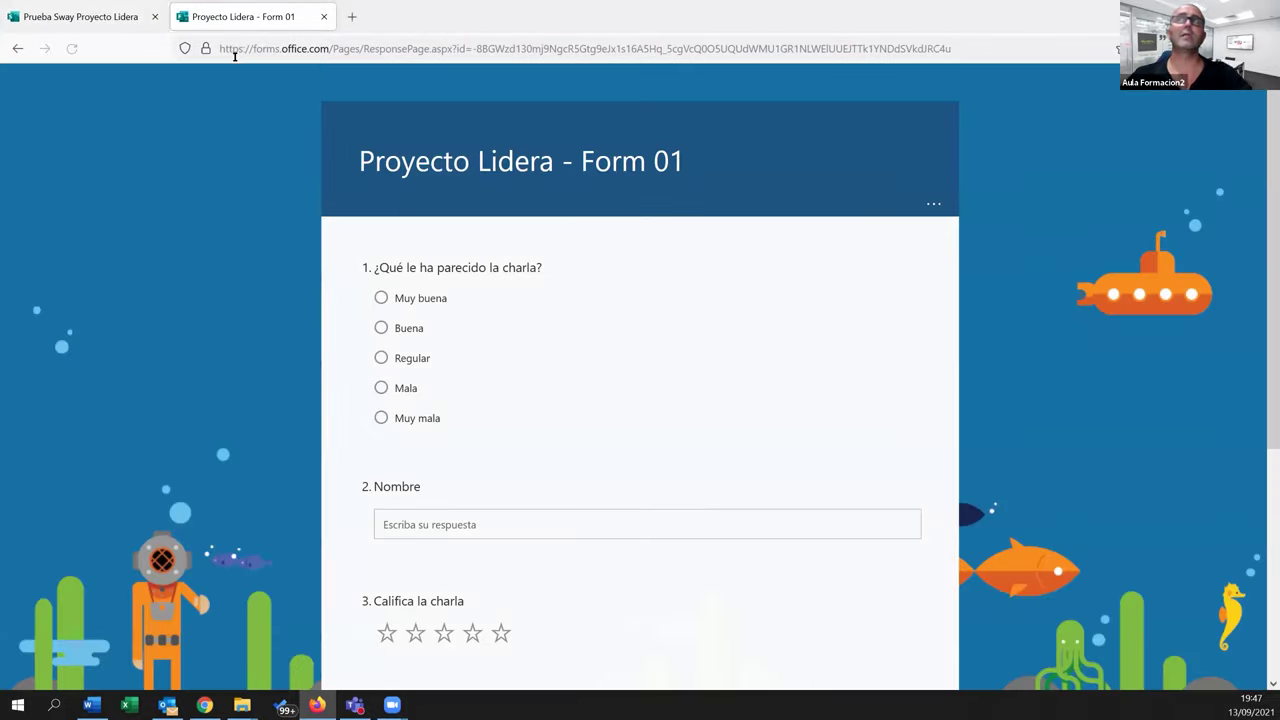
{"action": "scroll", "coordinate": [618, 331], "scroll_direction": "down", "scroll_amount": 4}
{"action": "scroll", "coordinate": [599, 366], "scroll_direction": "up", "scroll_amount": 4}
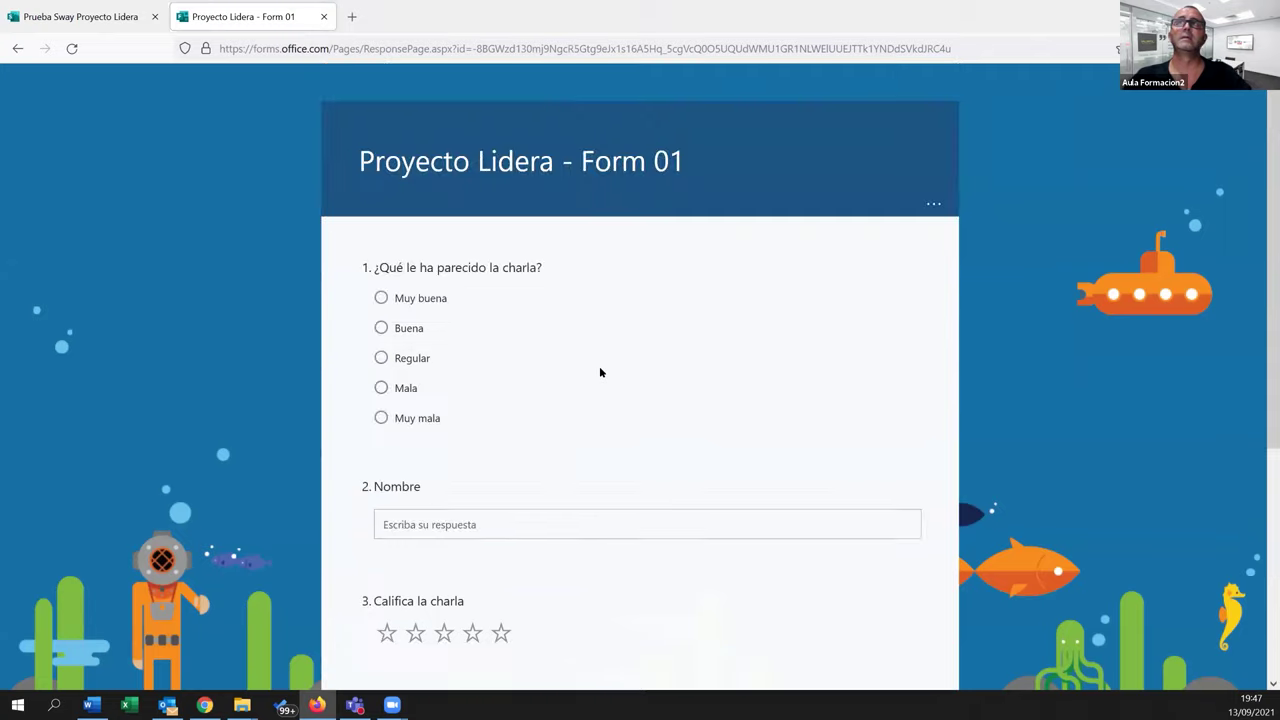
Answer Buena, enter a name, give 4 stars, pick 01/09/2021, and submit the response
{"action": "left_click", "coordinate": [381, 328]}
{"action": "left_click", "coordinate": [453, 515]}
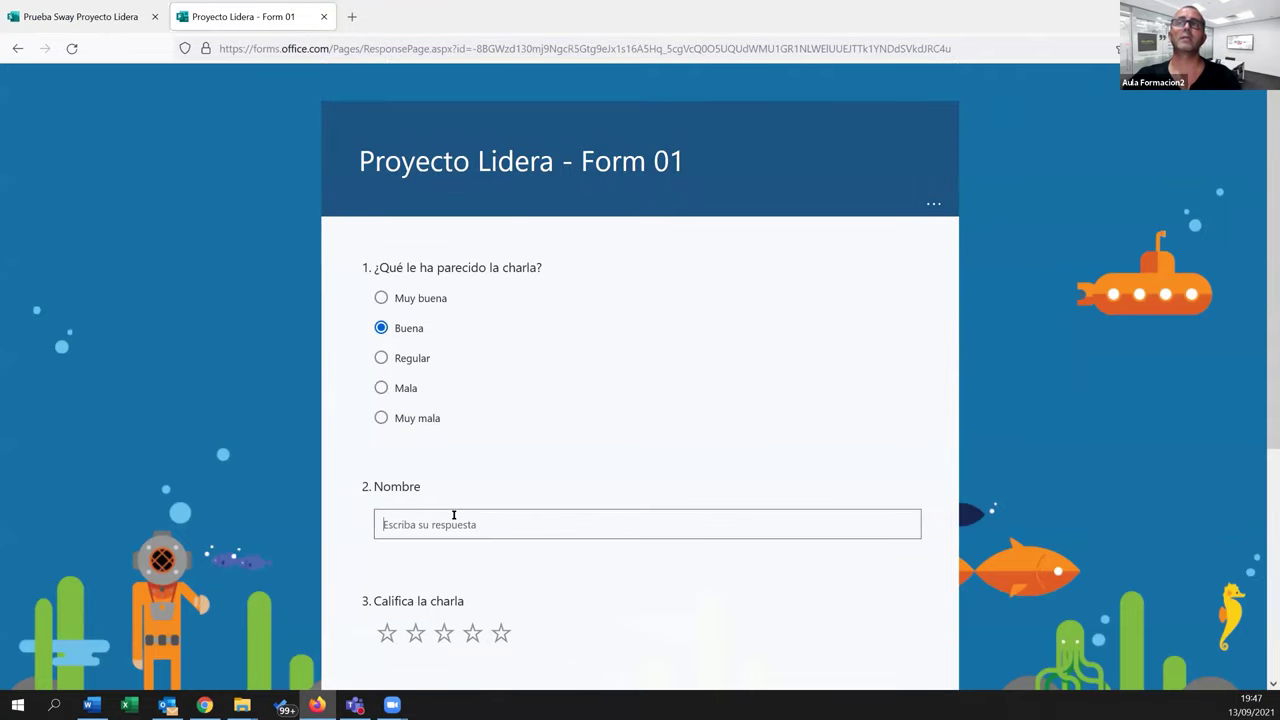
{"action": "type", "text": "Diego"}
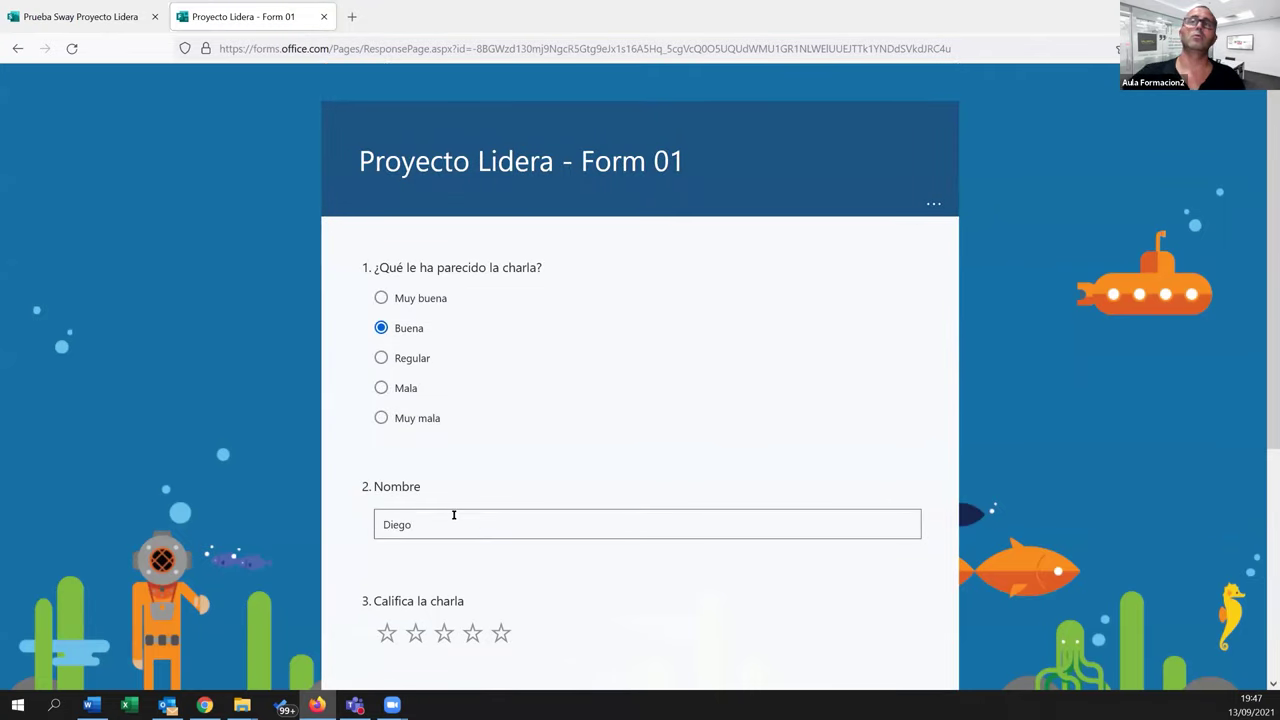
{"action": "left_click", "coordinate": [472, 633]}
{"action": "scroll", "coordinate": [487, 414], "scroll_direction": "down", "scroll_amount": 3}
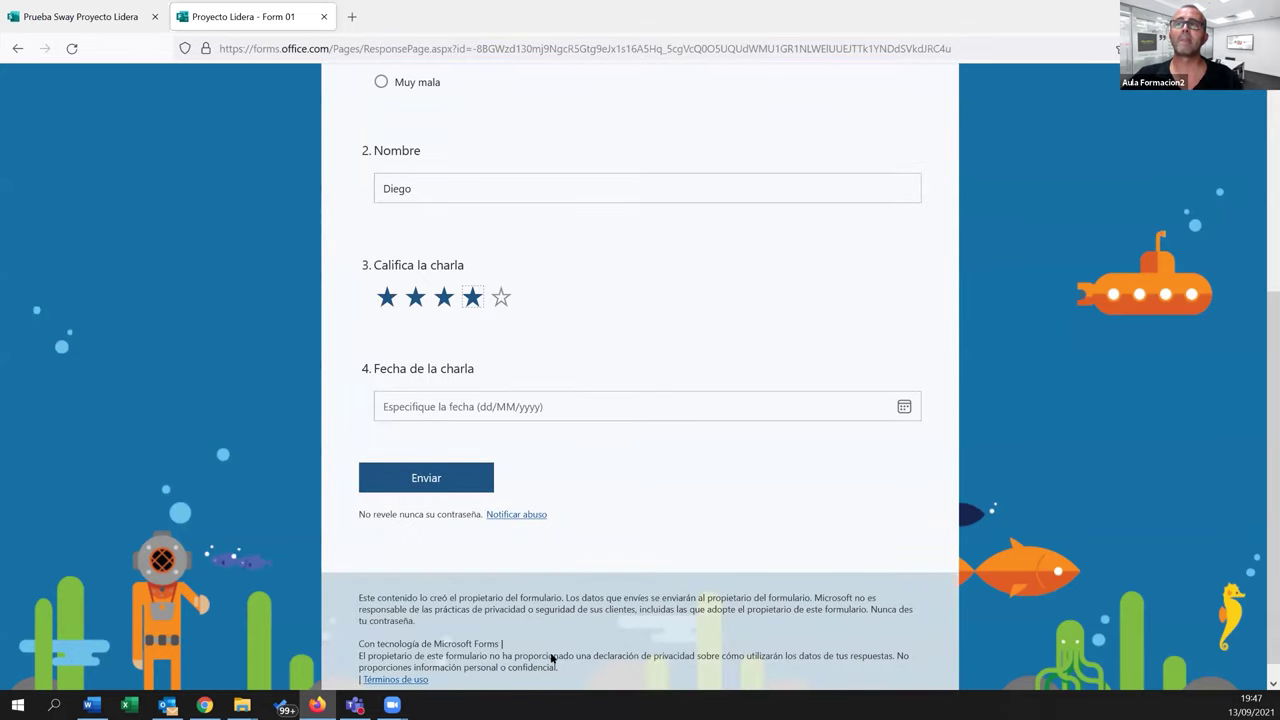
{"action": "left_click", "coordinate": [487, 414]}
{"action": "left_click", "coordinate": [505, 488]}
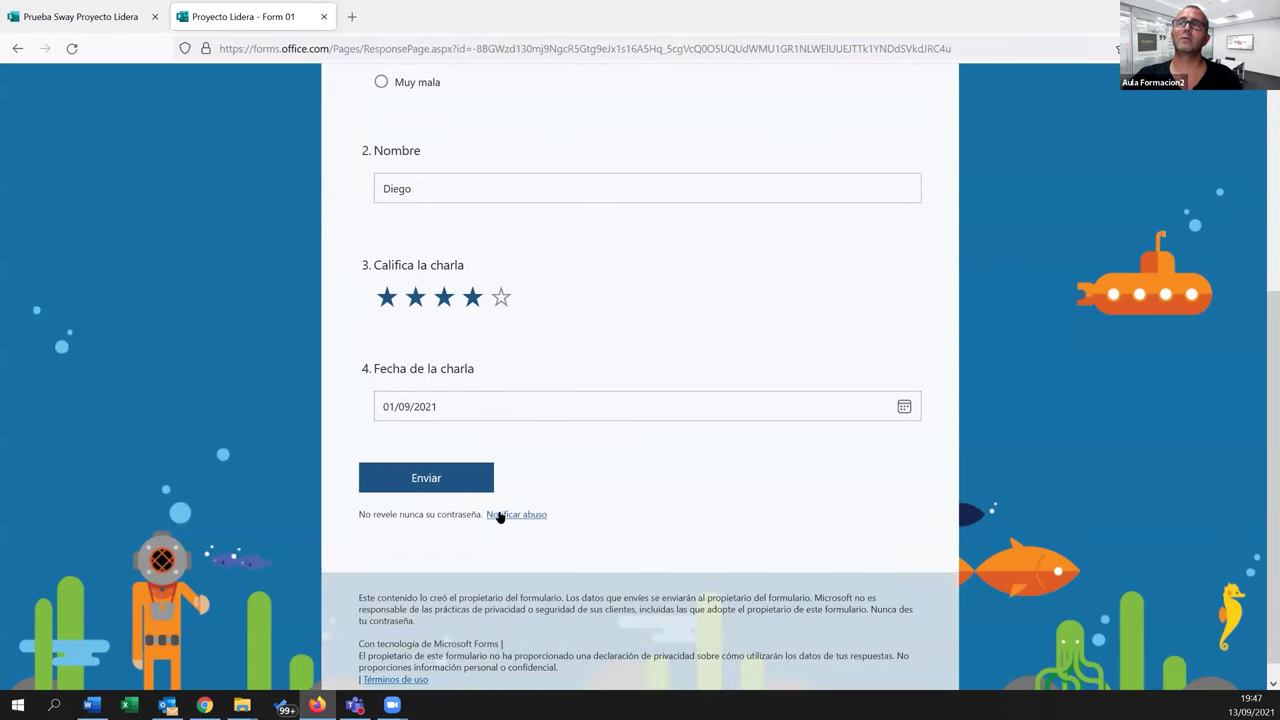
{"action": "left_click", "coordinate": [437, 485]}
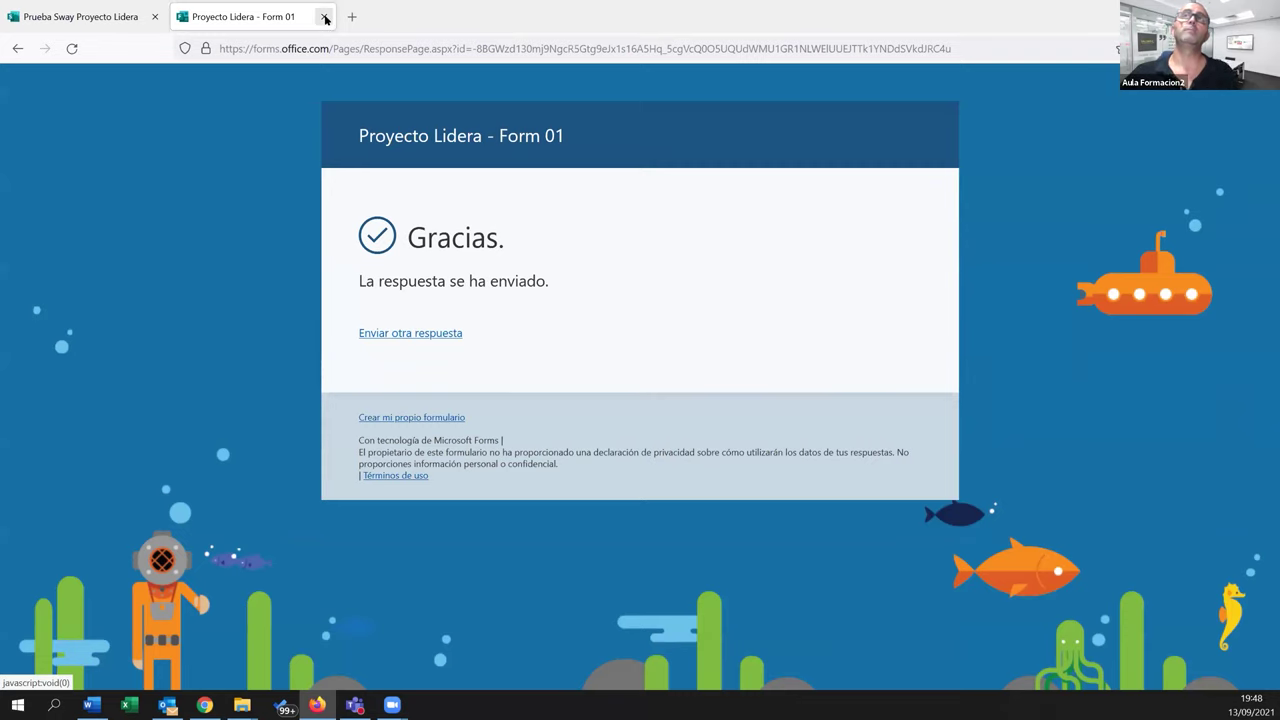
Check Form 01's single response in the Respuestas summary, then return to the Forms home page
{"action": "key", "text": "alt+Tab"}
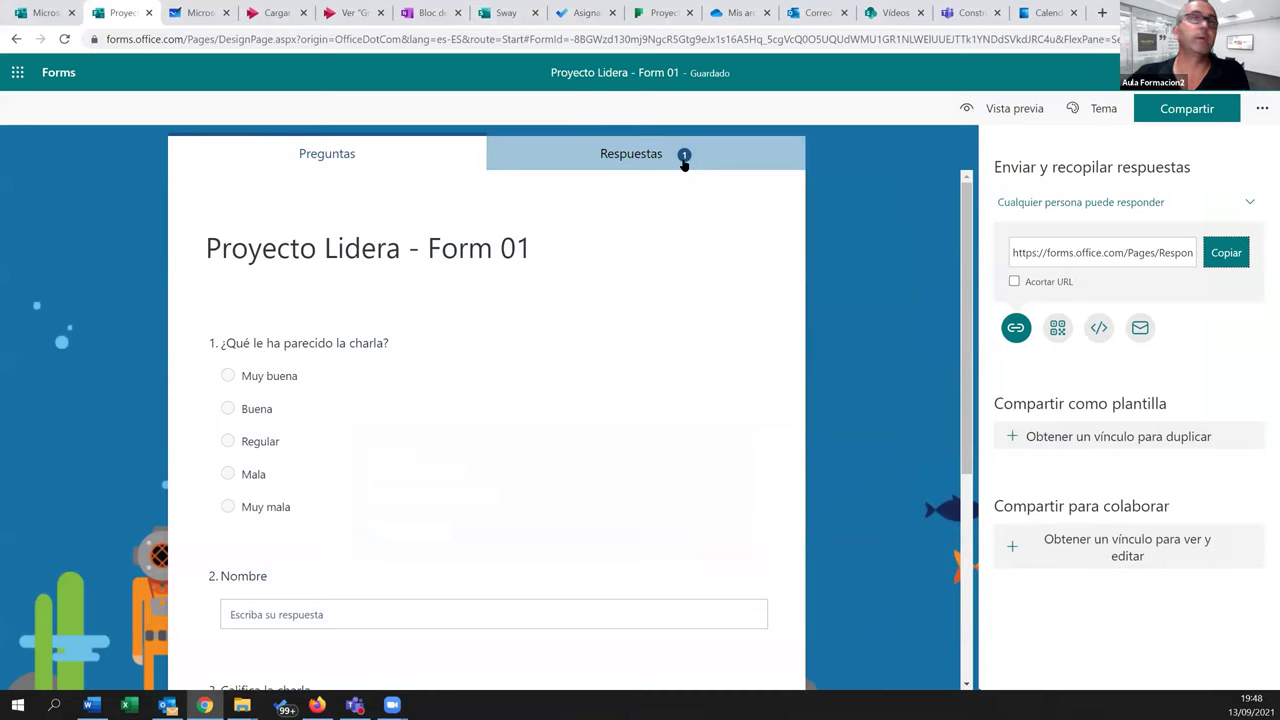
{"action": "left_click", "coordinate": [646, 160]}
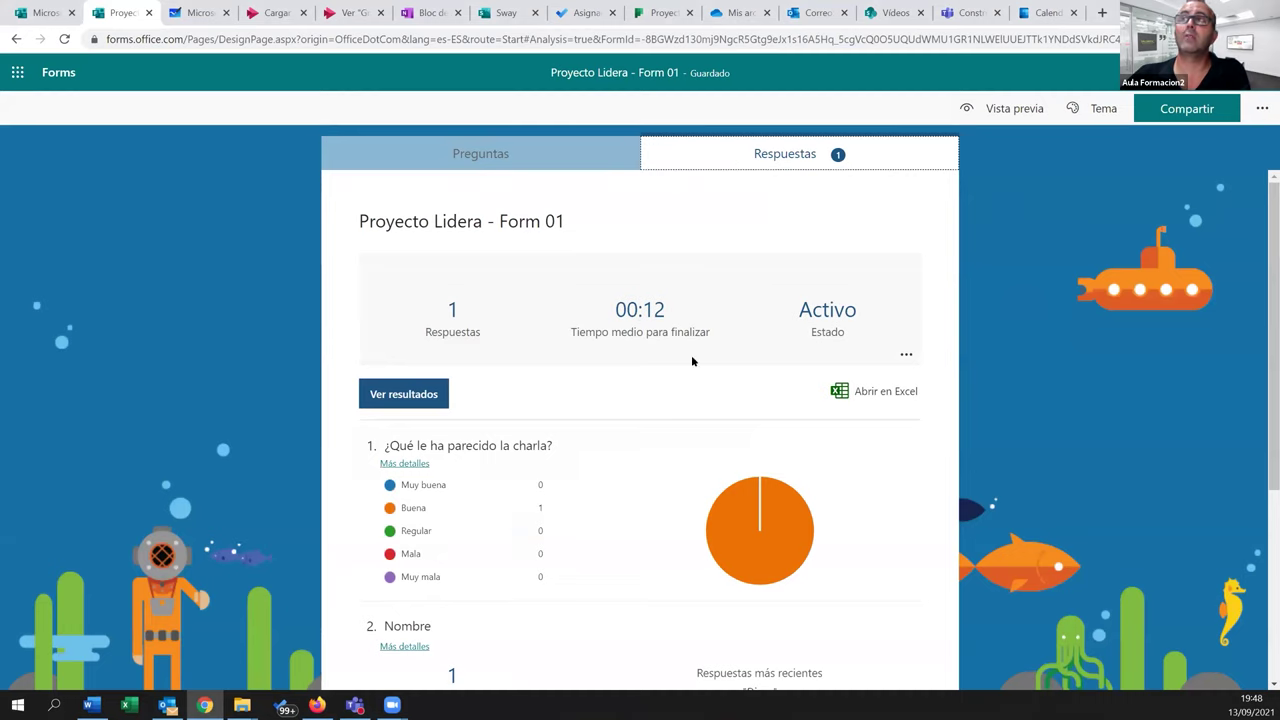
{"action": "scroll", "coordinate": [690, 360], "scroll_direction": "down", "scroll_amount": 3}
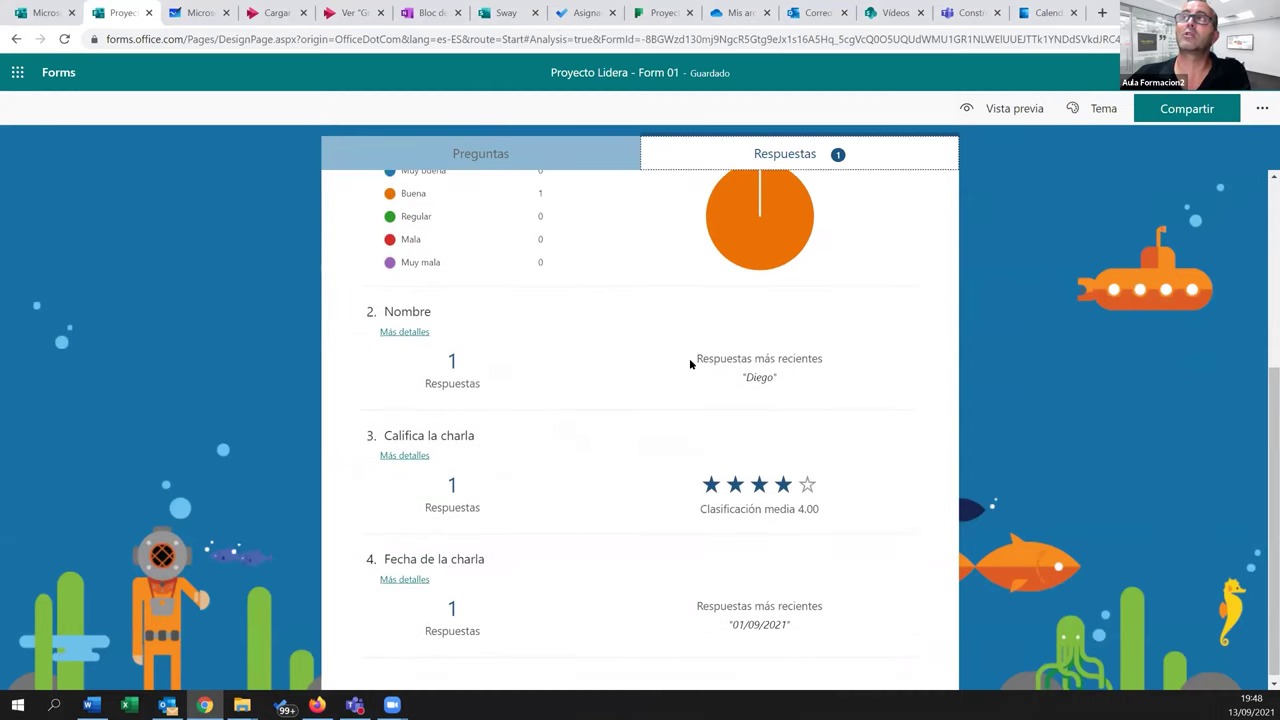
{"action": "scroll", "coordinate": [690, 365], "scroll_direction": "up", "scroll_amount": 3}
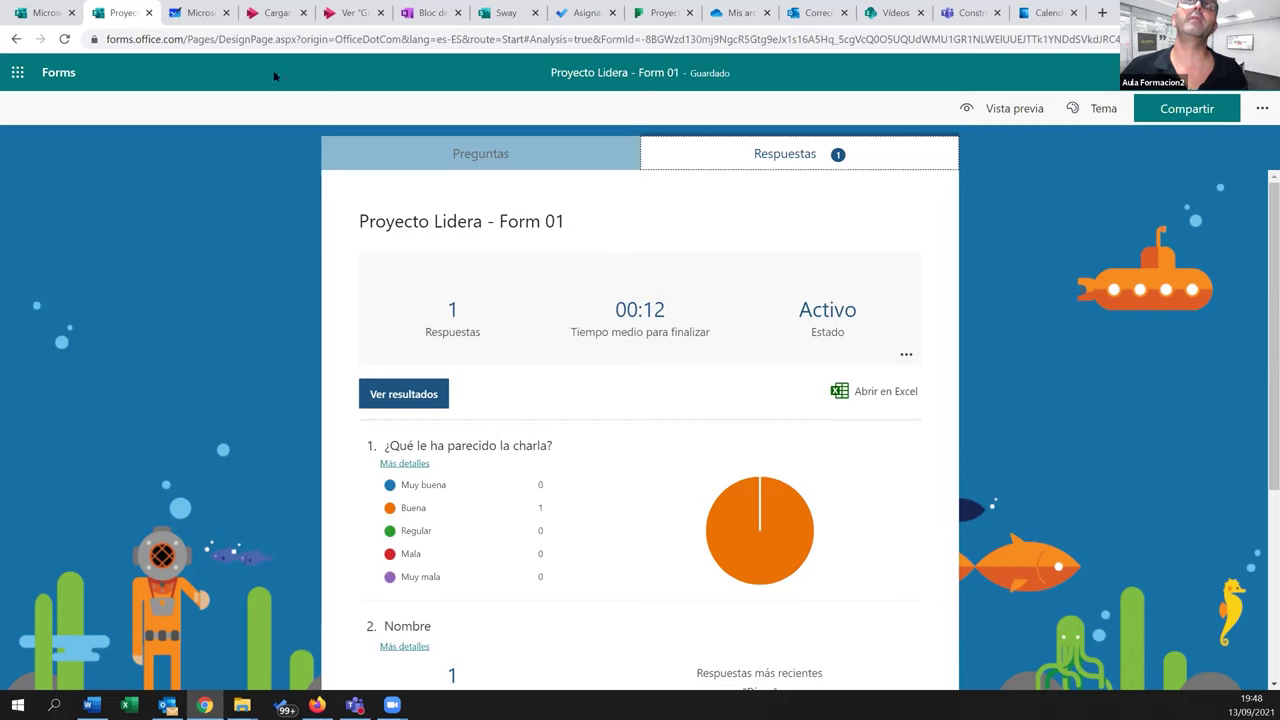
{"action": "left_click", "coordinate": [50, 12]}
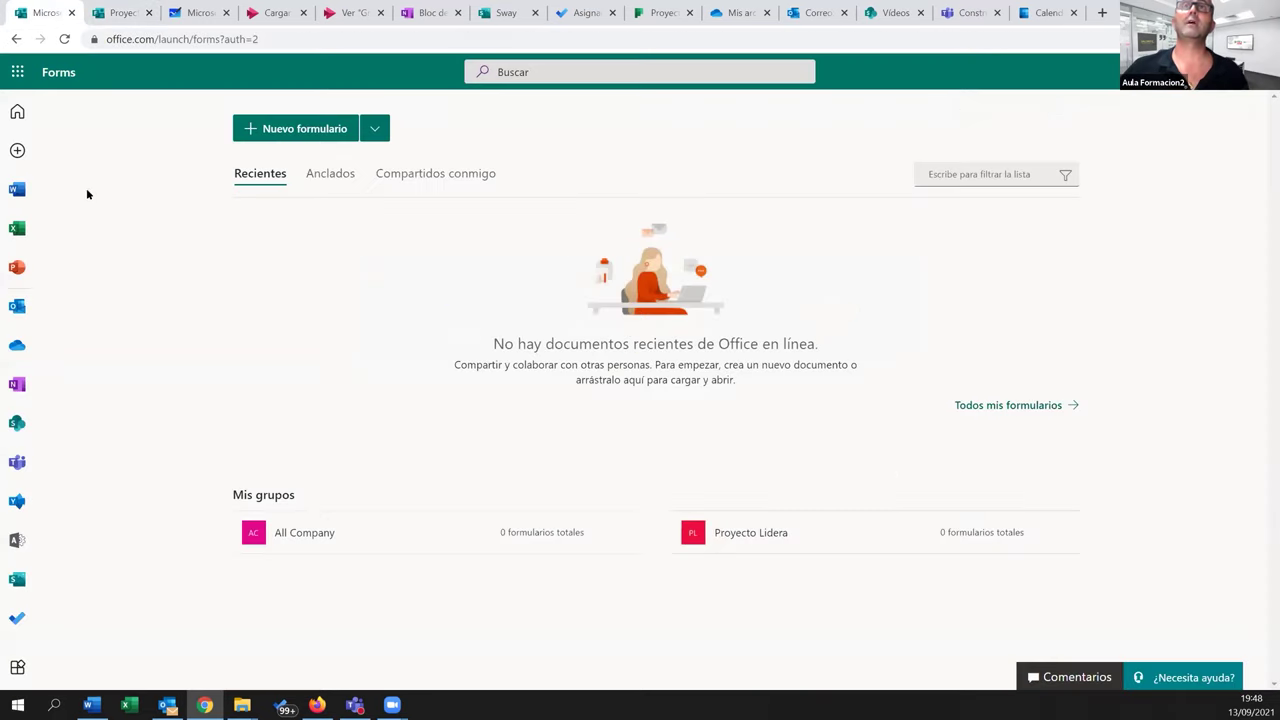
In OneDrive's Proyecto Lidera folder, create a Forms for Excel file named 'Proyecto Lidera - Forma 02'
{"action": "left_click", "coordinate": [17, 349]}
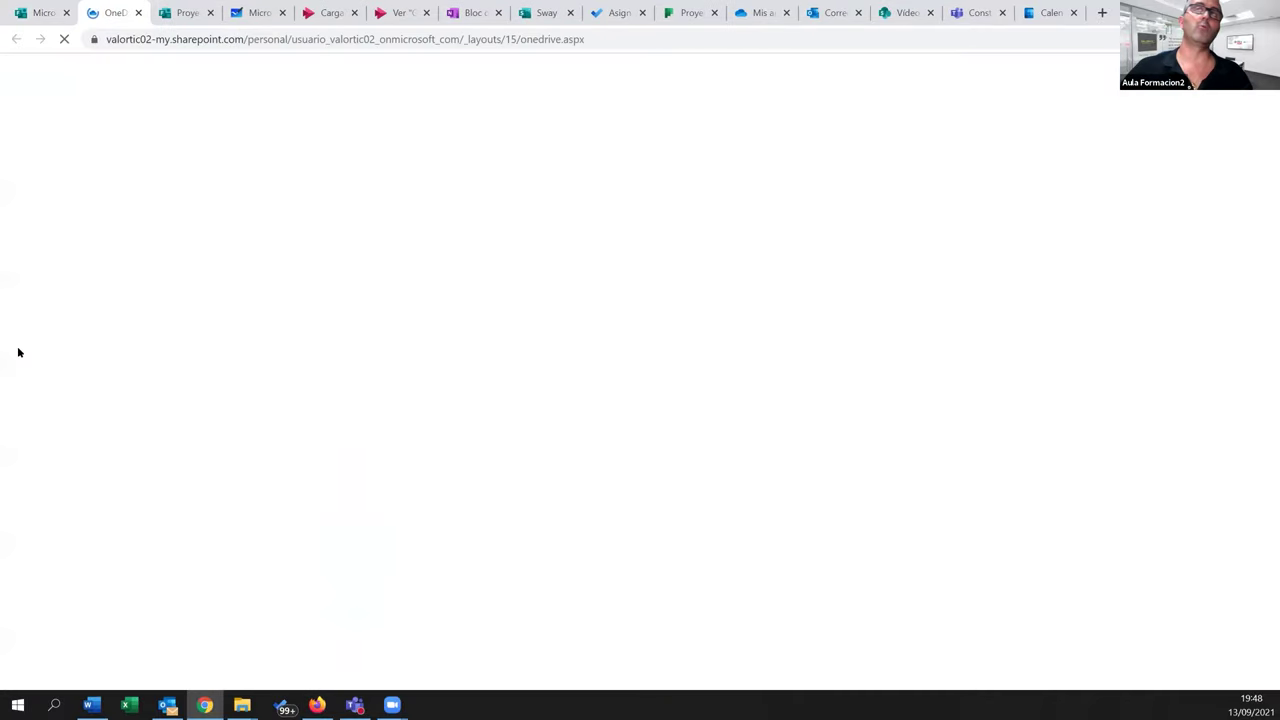
{"action": "left_click", "coordinate": [290, 288]}
{"action": "left_click", "coordinate": [265, 107]}
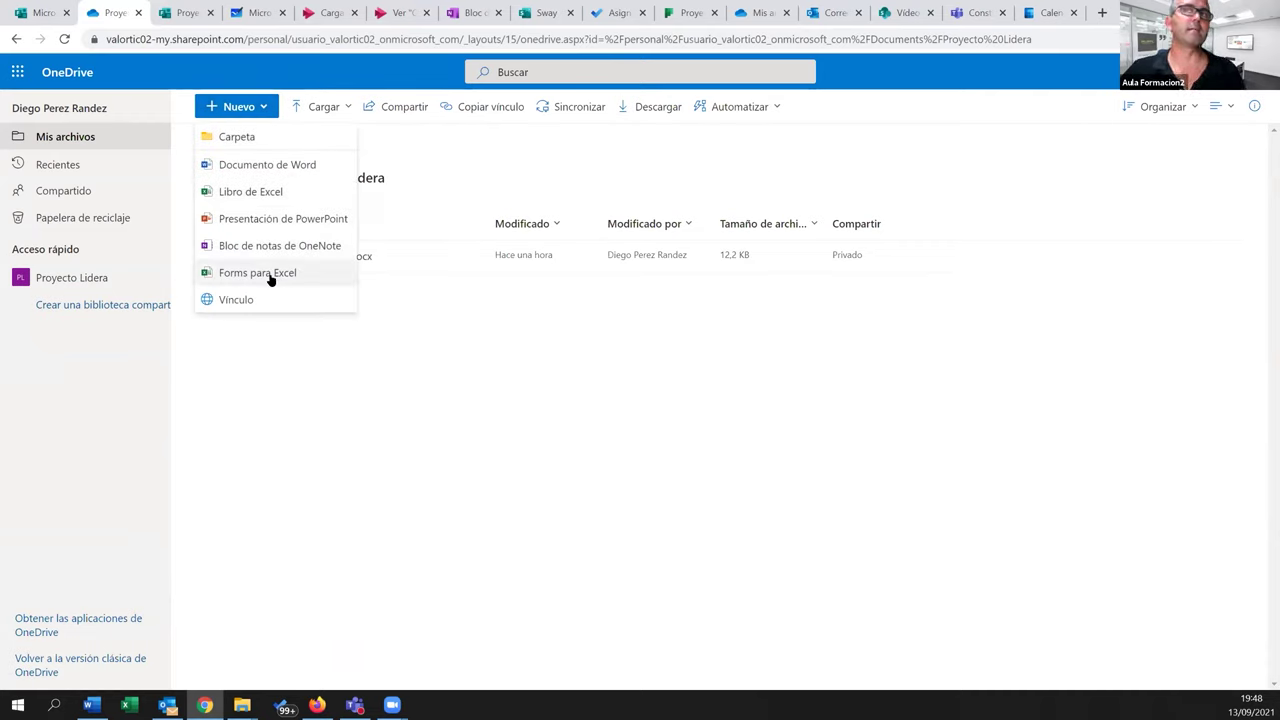
{"action": "left_click", "coordinate": [270, 279]}
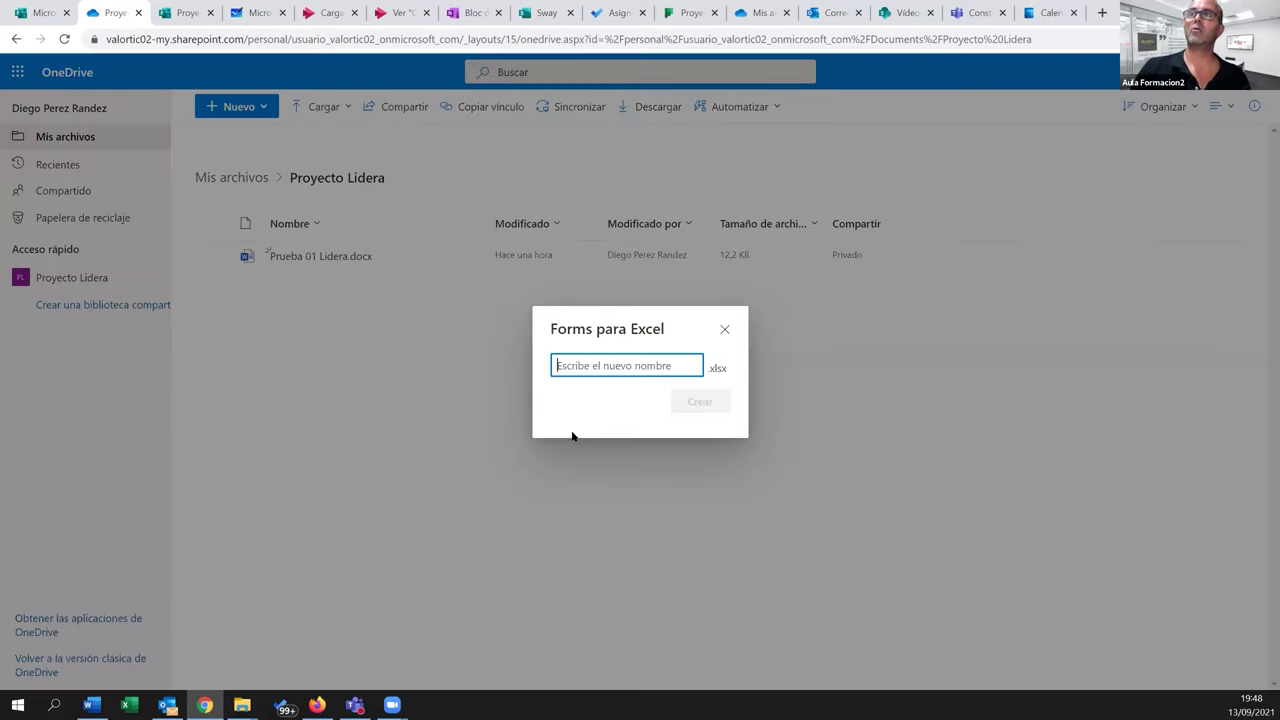
{"action": "type", "text": "Proyecto Lidera - Forma"}
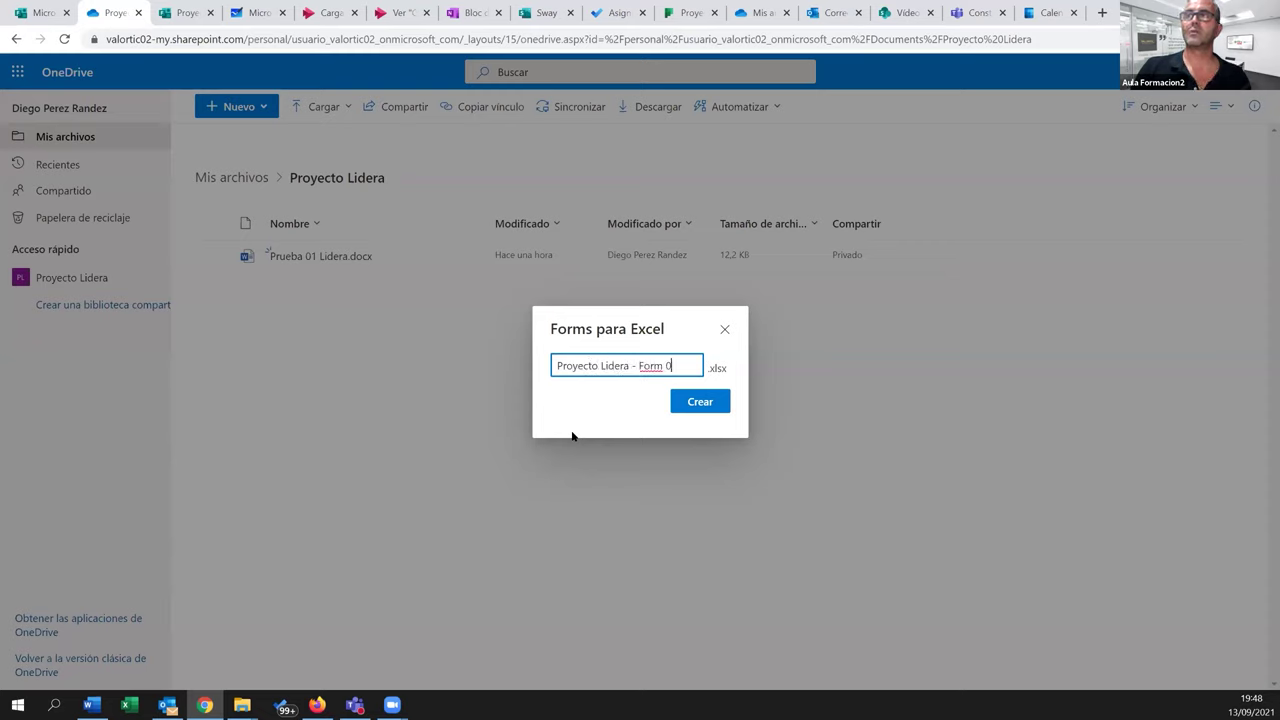
{"action": "type", "text": " 0"}
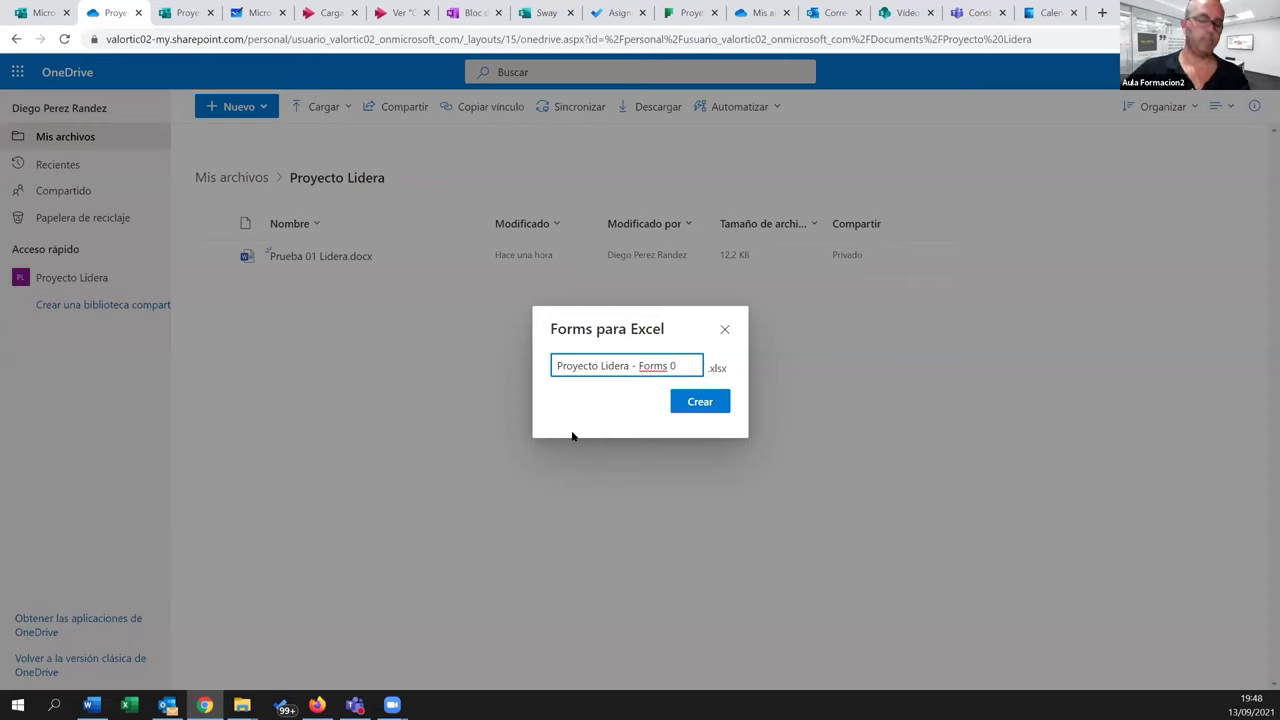
{"action": "type", "text": "2"}
{"action": "left_click", "coordinate": [694, 402]}
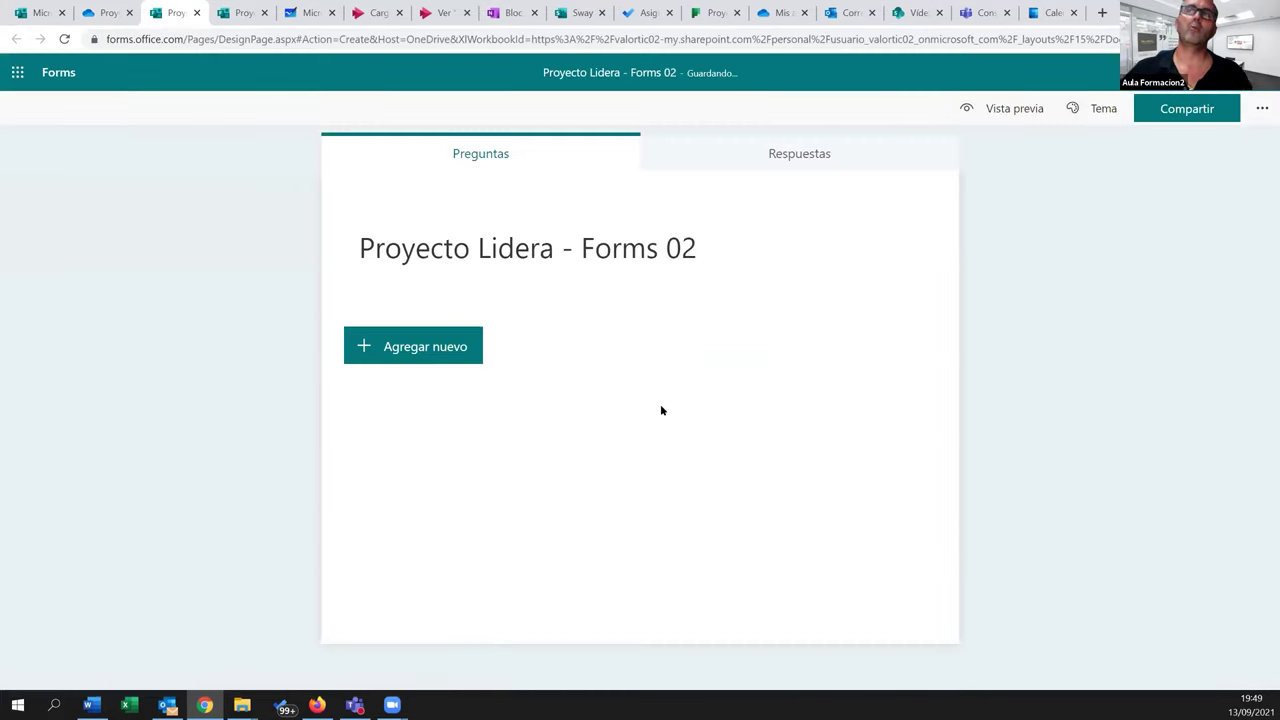
Add text questions Nombre, Primer apellido and Segundo apellido to the form
{"action": "left_click", "coordinate": [430, 346]}
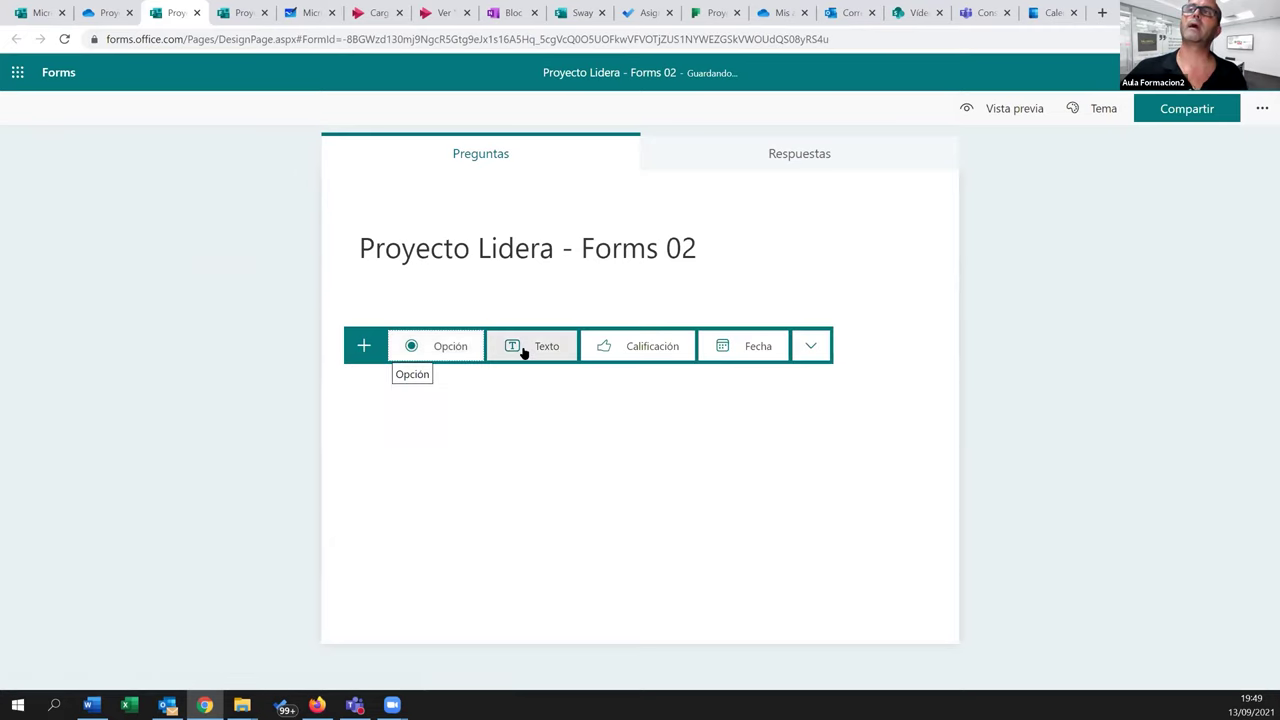
{"action": "left_click", "coordinate": [523, 347]}
{"action": "type", "text": "Nombre"}
{"action": "left_click", "coordinate": [435, 525]}
{"action": "left_click", "coordinate": [540, 523]}
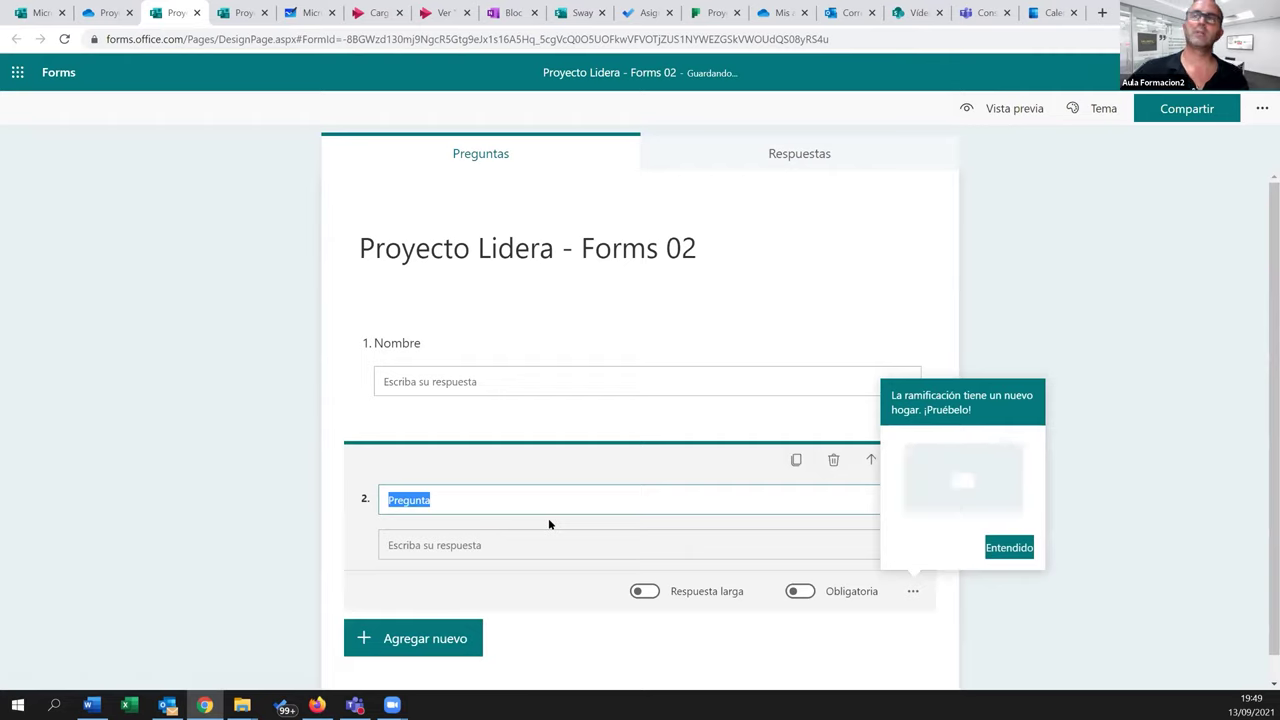
{"action": "type", "text": "Primer apellido"}
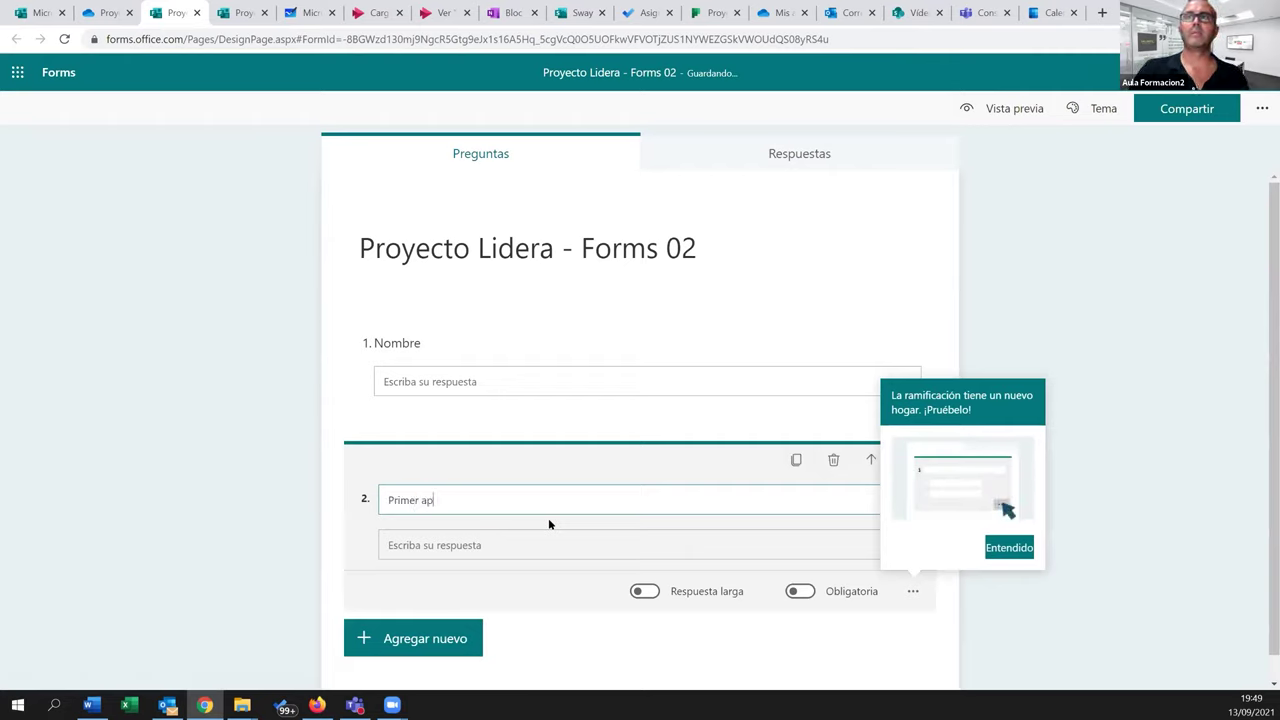
{"action": "left_click", "coordinate": [472, 636]}
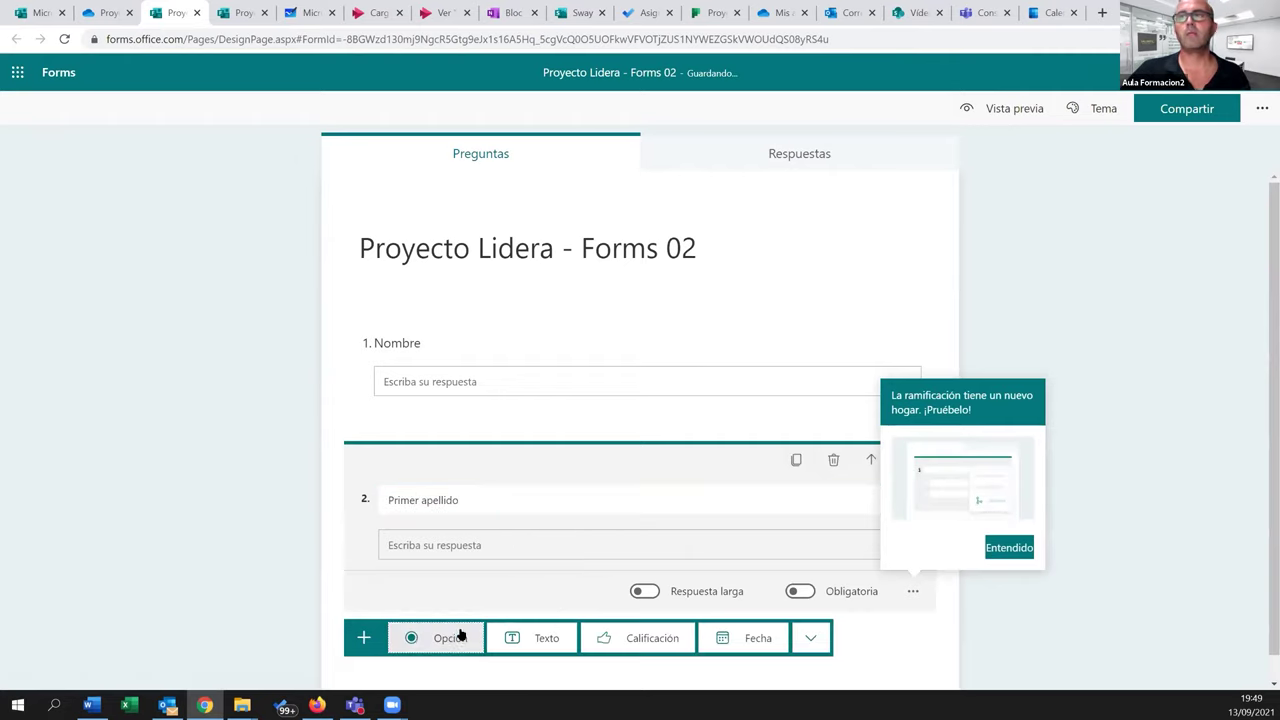
{"action": "left_click", "coordinate": [523, 640]}
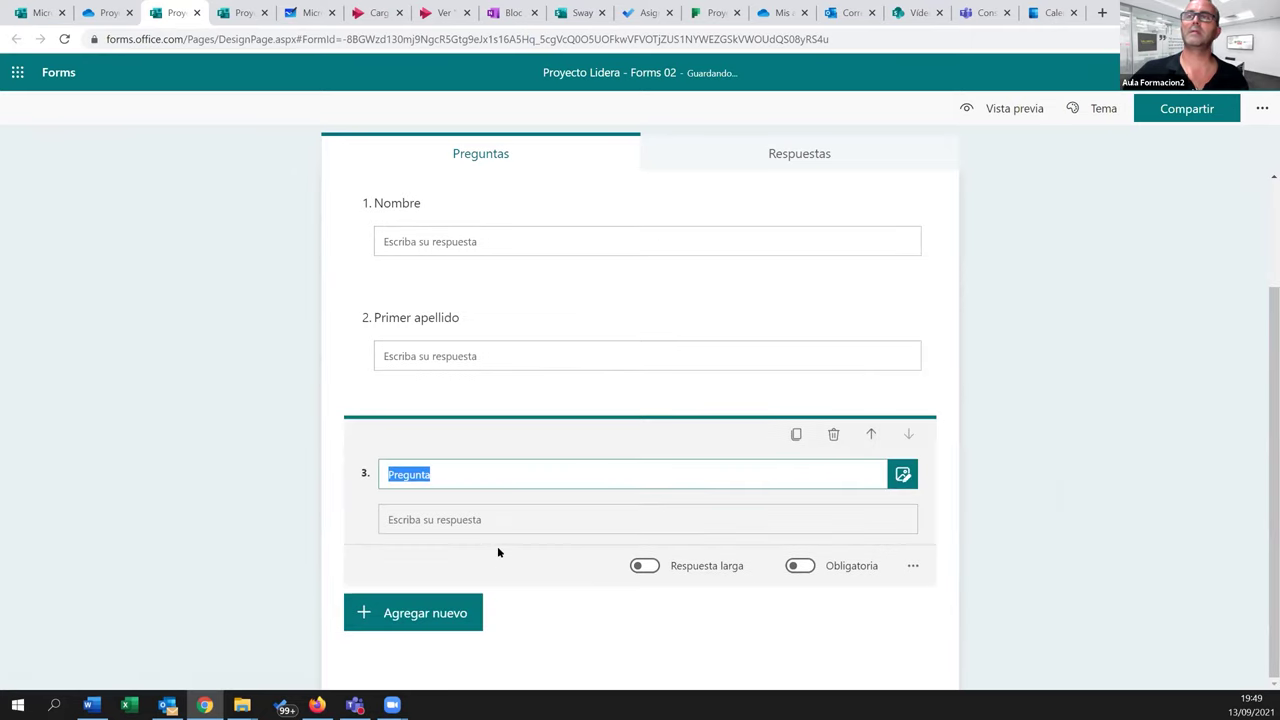
{"action": "type", "text": "Segundo apellido"}
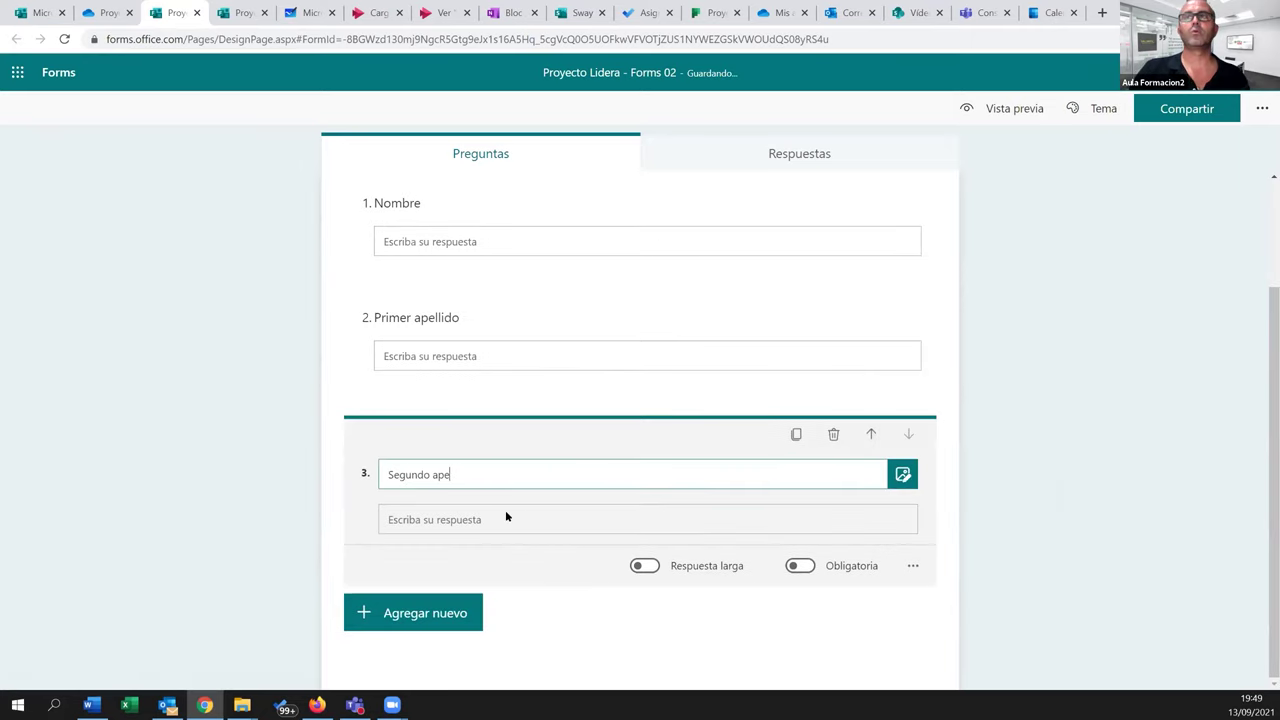
{"action": "left_click", "coordinate": [515, 622]}
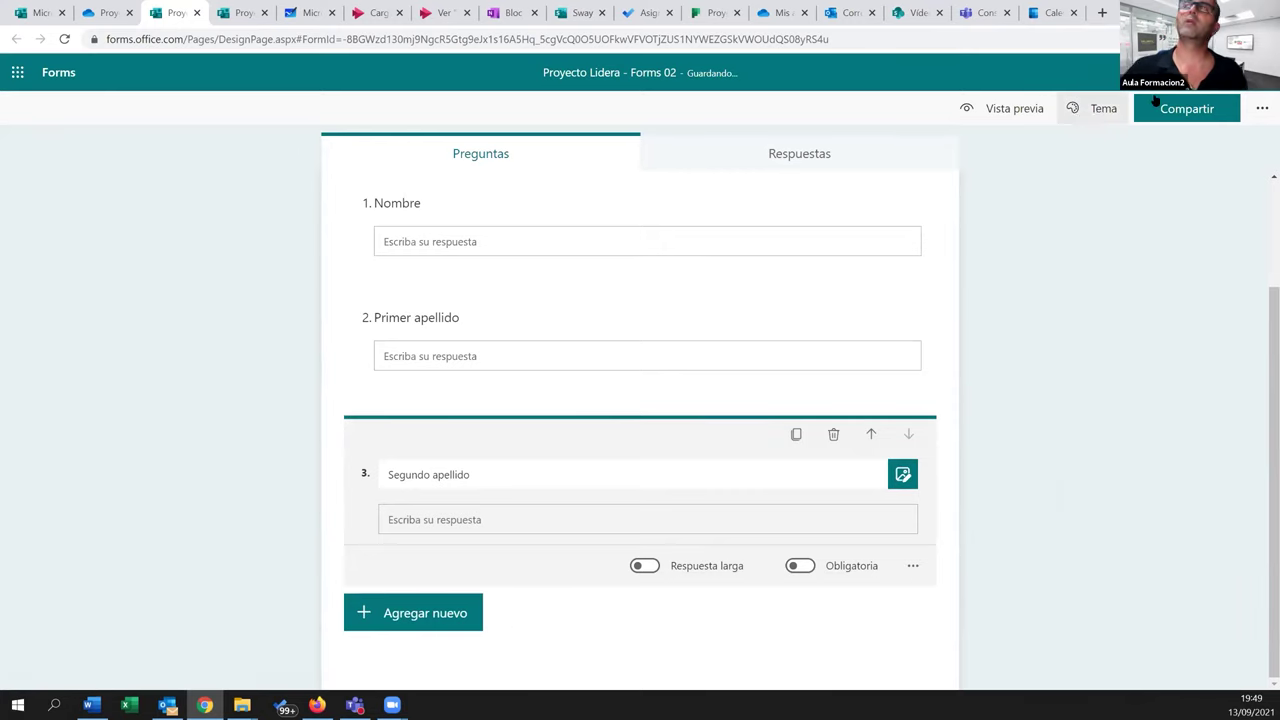
Set sharing so anyone can respond and copy the form's response link
{"action": "left_click", "coordinate": [1190, 110]}
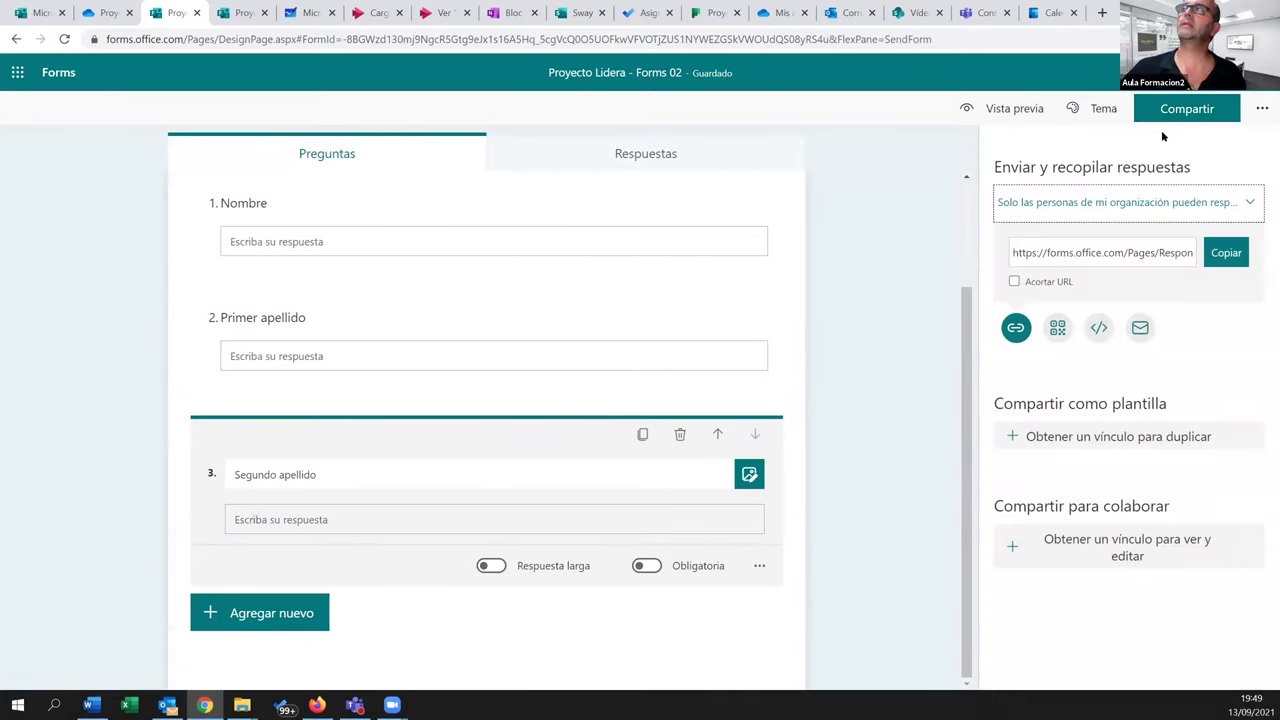
{"action": "left_click", "coordinate": [1050, 203]}
{"action": "left_click", "coordinate": [1029, 243]}
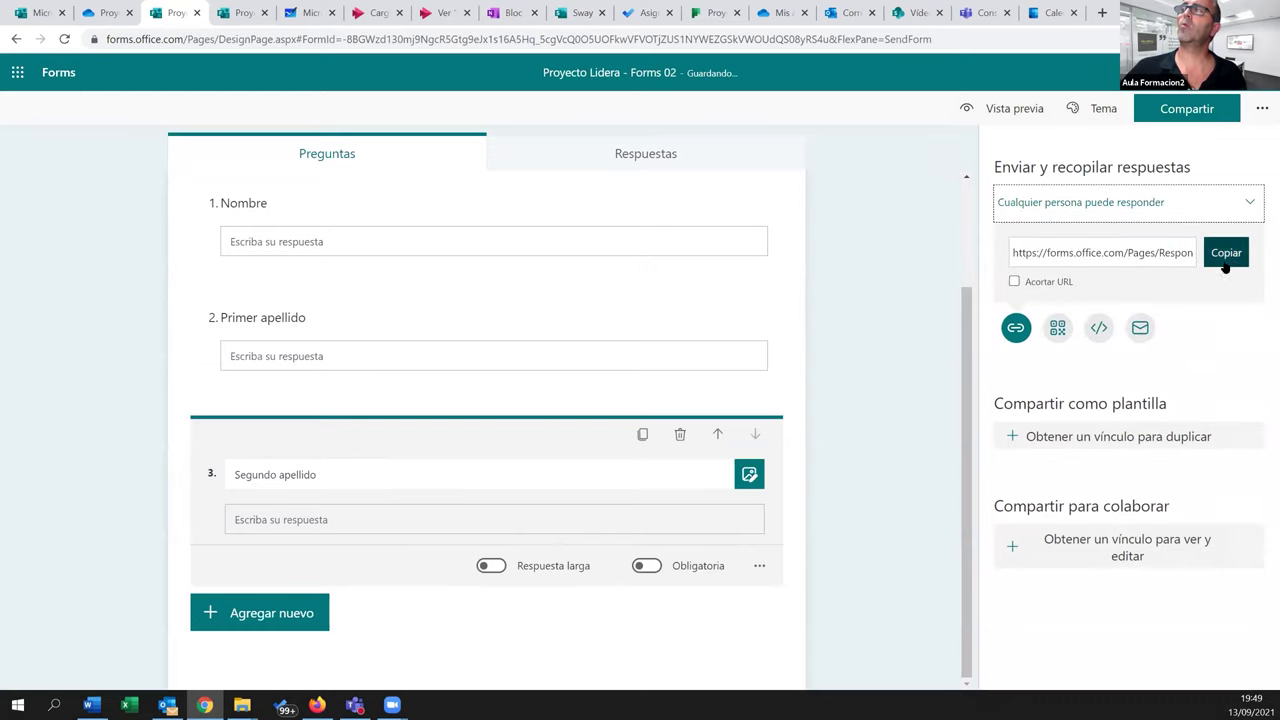
{"action": "left_click", "coordinate": [1214, 256]}
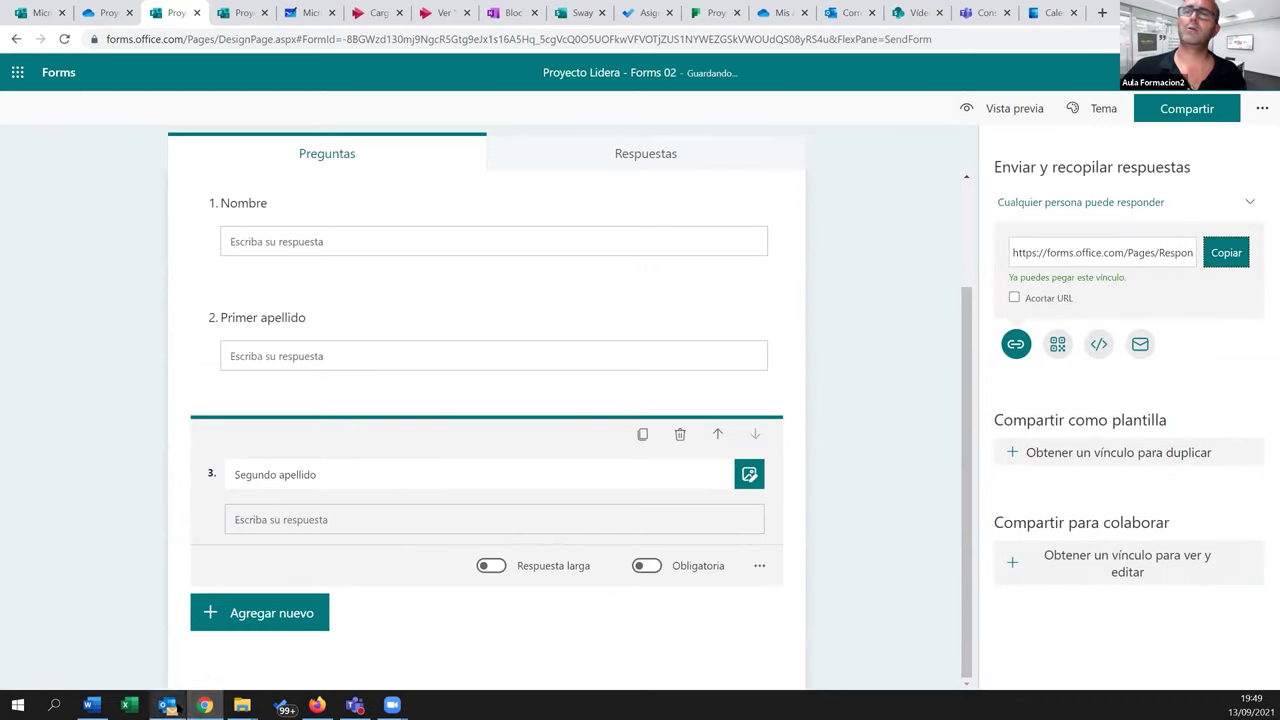
Load the copied Forms 02 link in a new Firefox tab
{"action": "left_click", "coordinate": [316, 705]}
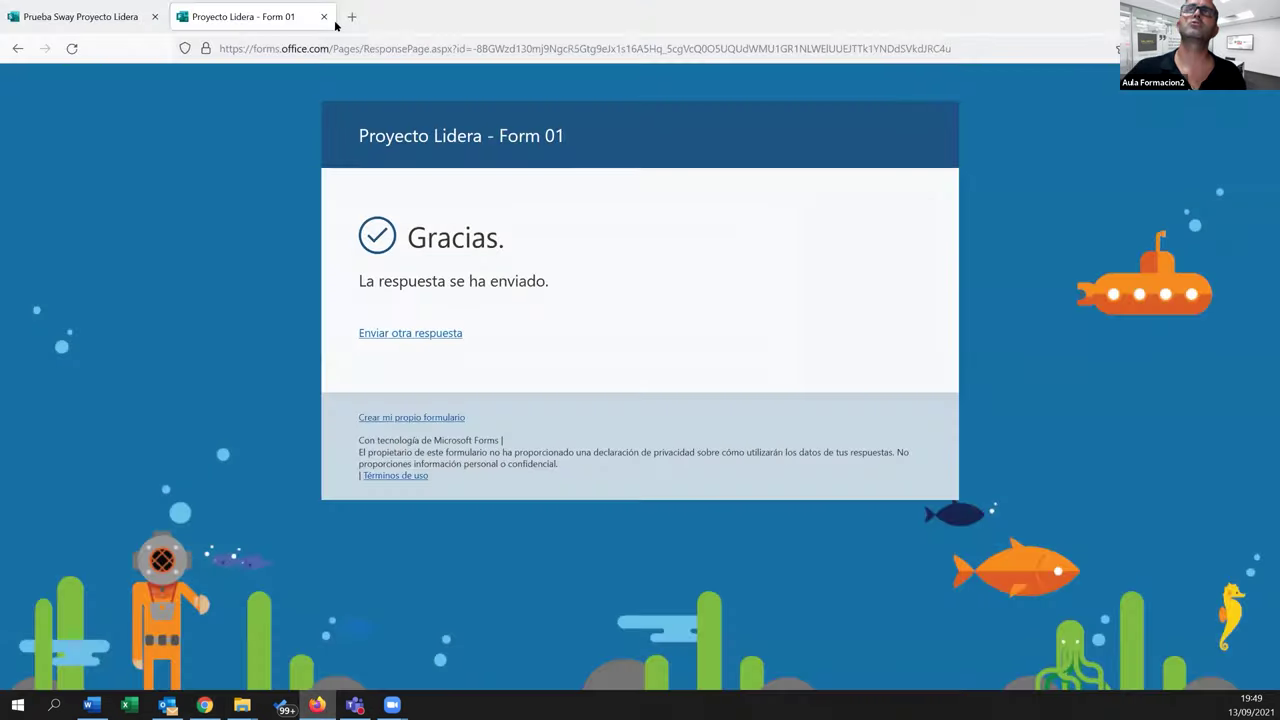
{"action": "left_click", "coordinate": [351, 16]}
{"action": "type", "text": "https://forms.office.com/Pages/ResponsePage.aspx?id=-8BGWzd130mj9NgcR5Gtg9eJx1s16A5Hq_5cgVcQ0O5UOFkwVFVOTjZUS1NYWEZGSkVWOUdQS08yRS4u"}
{"action": "key", "text": "Return"}
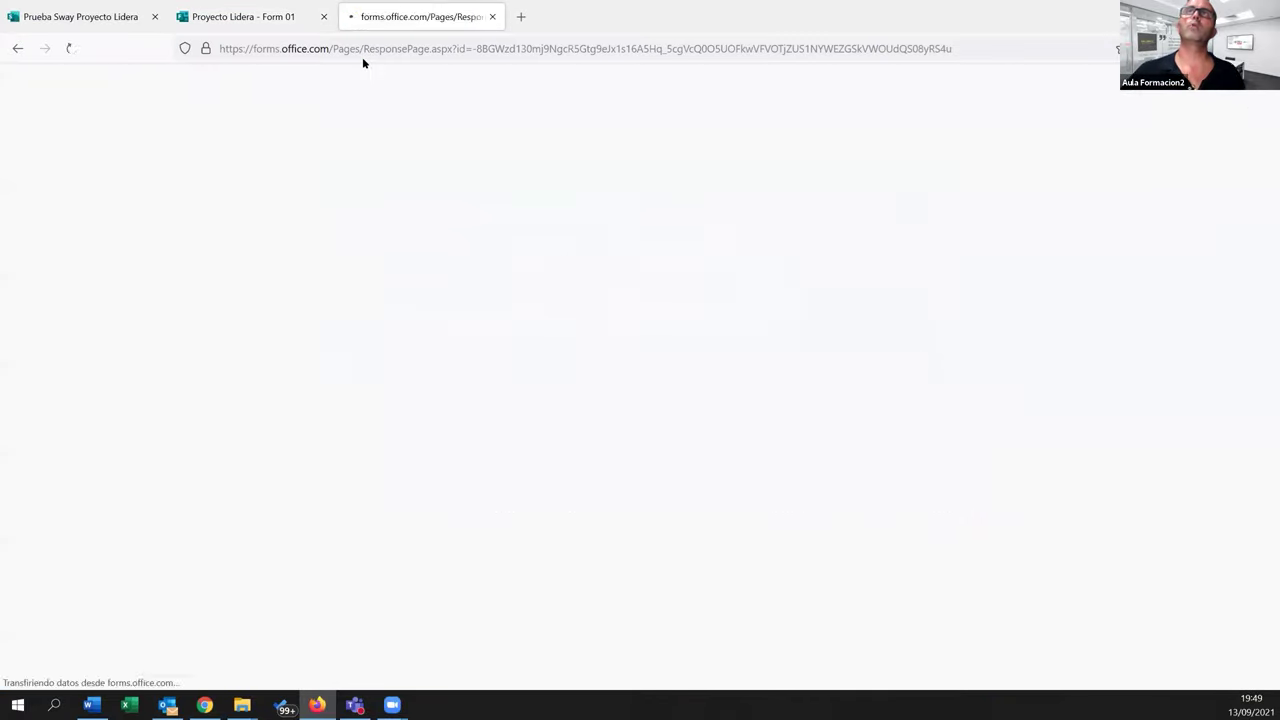
Submit a test response with a name in Nombre and both apellidos
{"action": "left_click", "coordinate": [489, 302]}
{"action": "type", "text": "D"}
{"action": "left_click", "coordinate": [487, 302]}
{"action": "key", "text": "Tab"}
{"action": "key", "text": "Tab"}
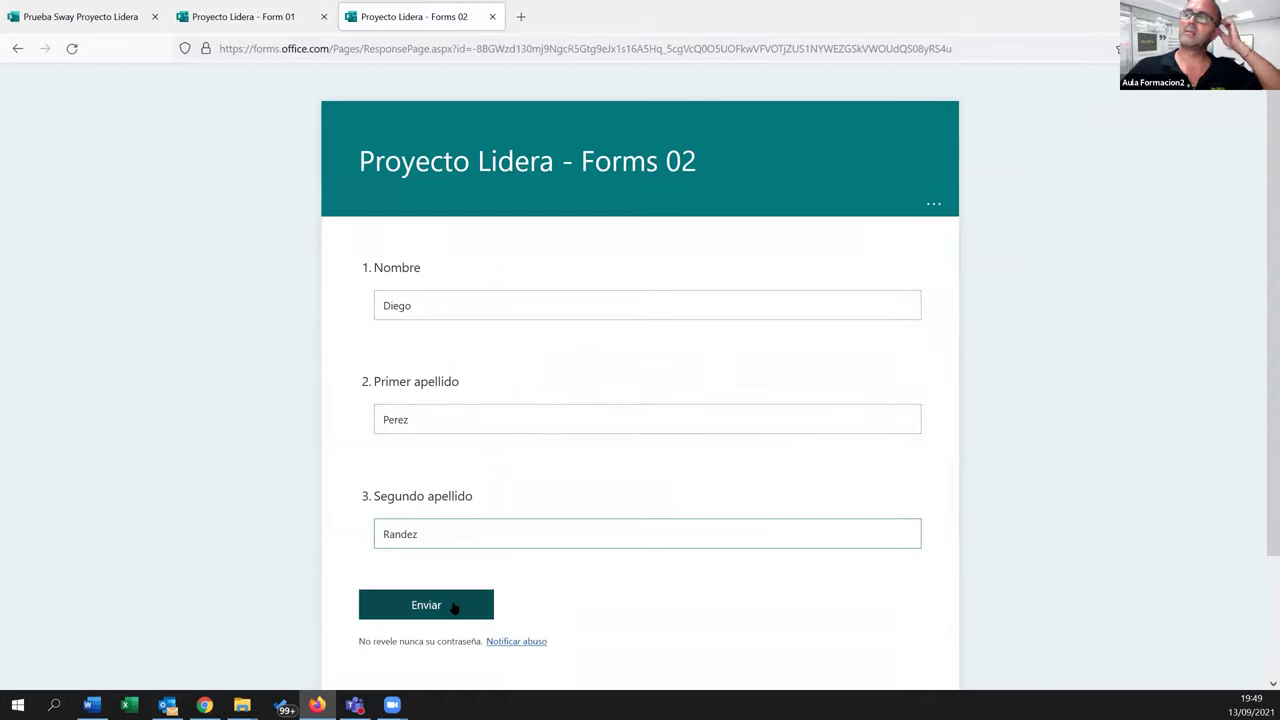
{"action": "left_click", "coordinate": [453, 605]}
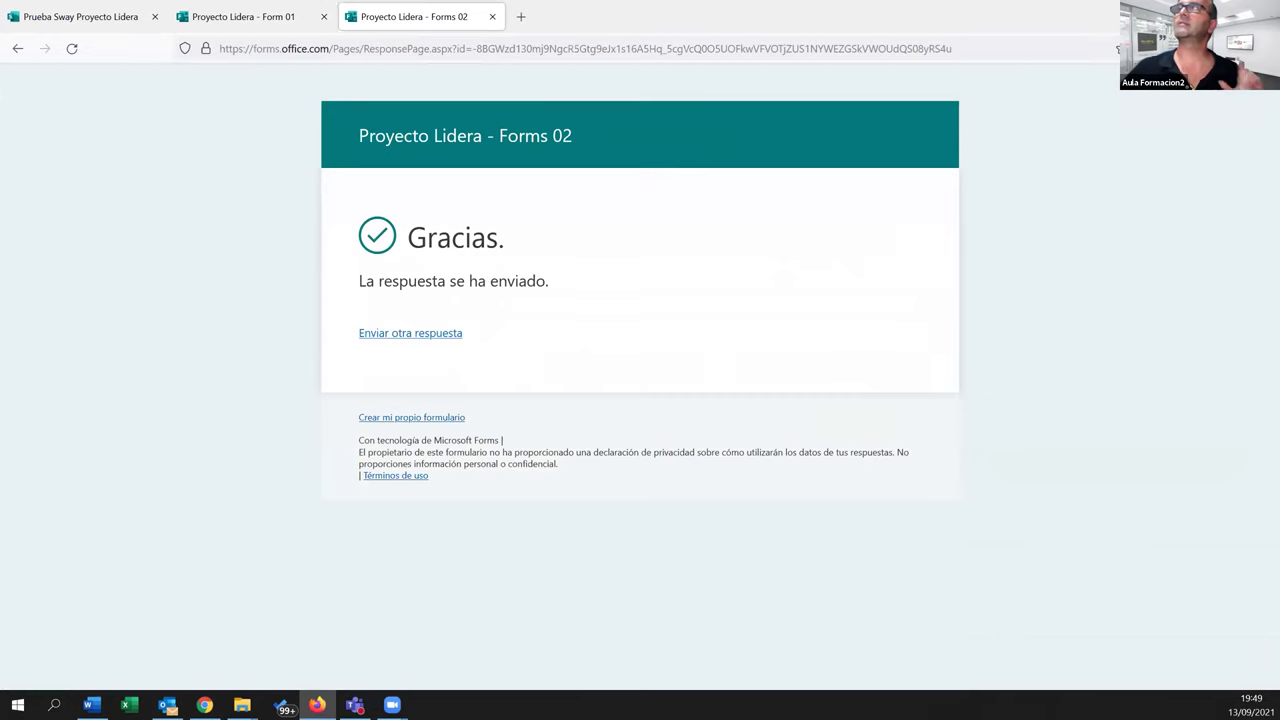
Check that Forms 02 Respuestas now shows 1 response, dismiss the Excel tip, and return to OneDrive
{"action": "key", "text": "alt+Tab"}
{"action": "left_click", "coordinate": [660, 155]}
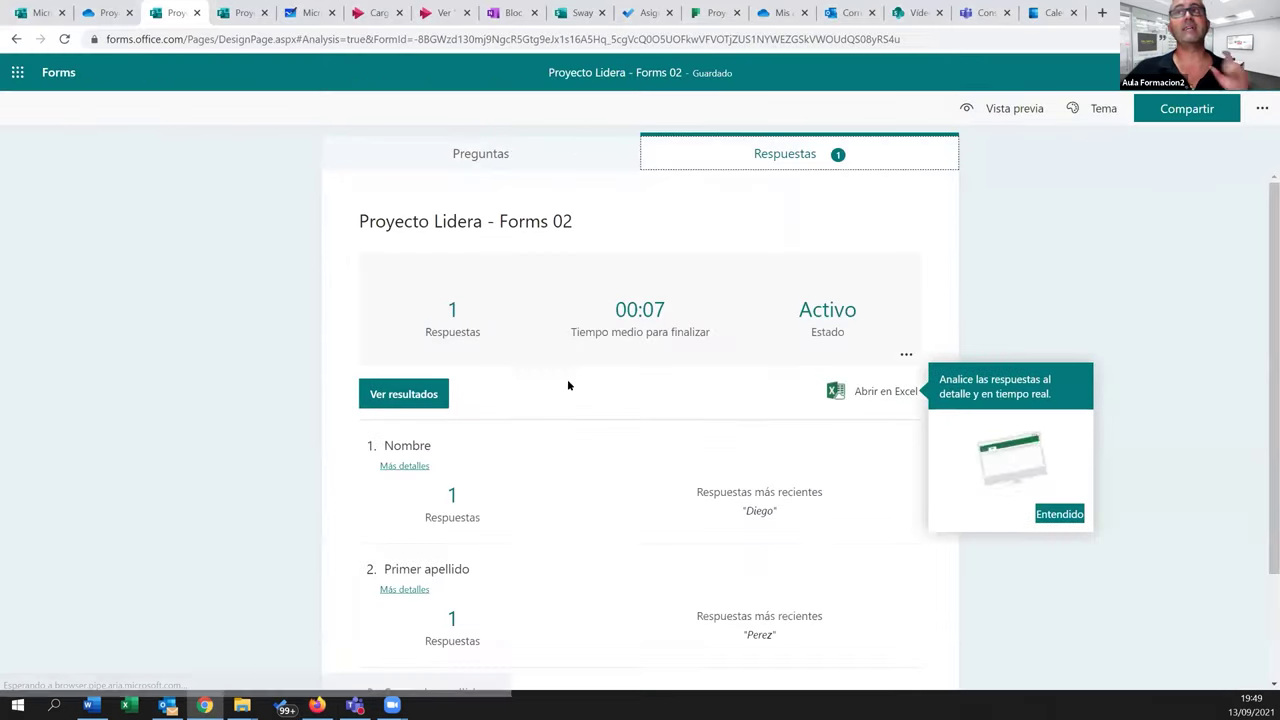
{"action": "scroll", "coordinate": [556, 501], "scroll_direction": "down", "scroll_amount": 3}
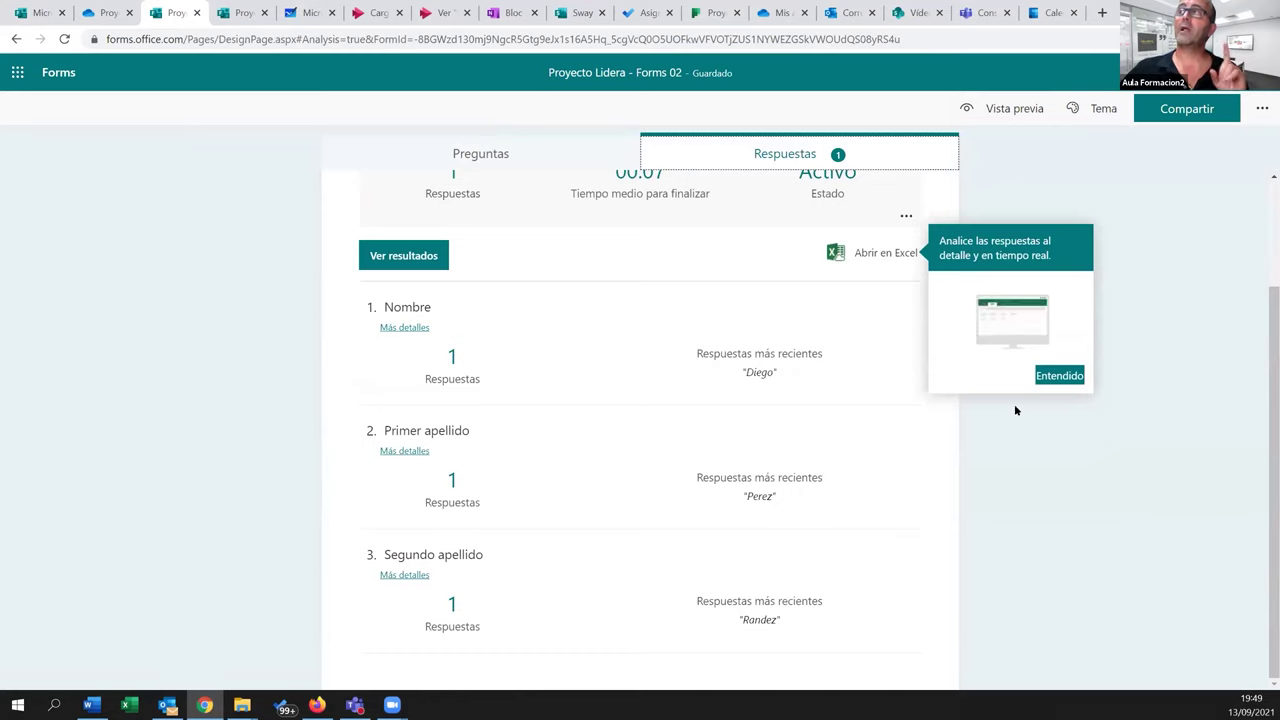
{"action": "left_click", "coordinate": [1062, 375]}
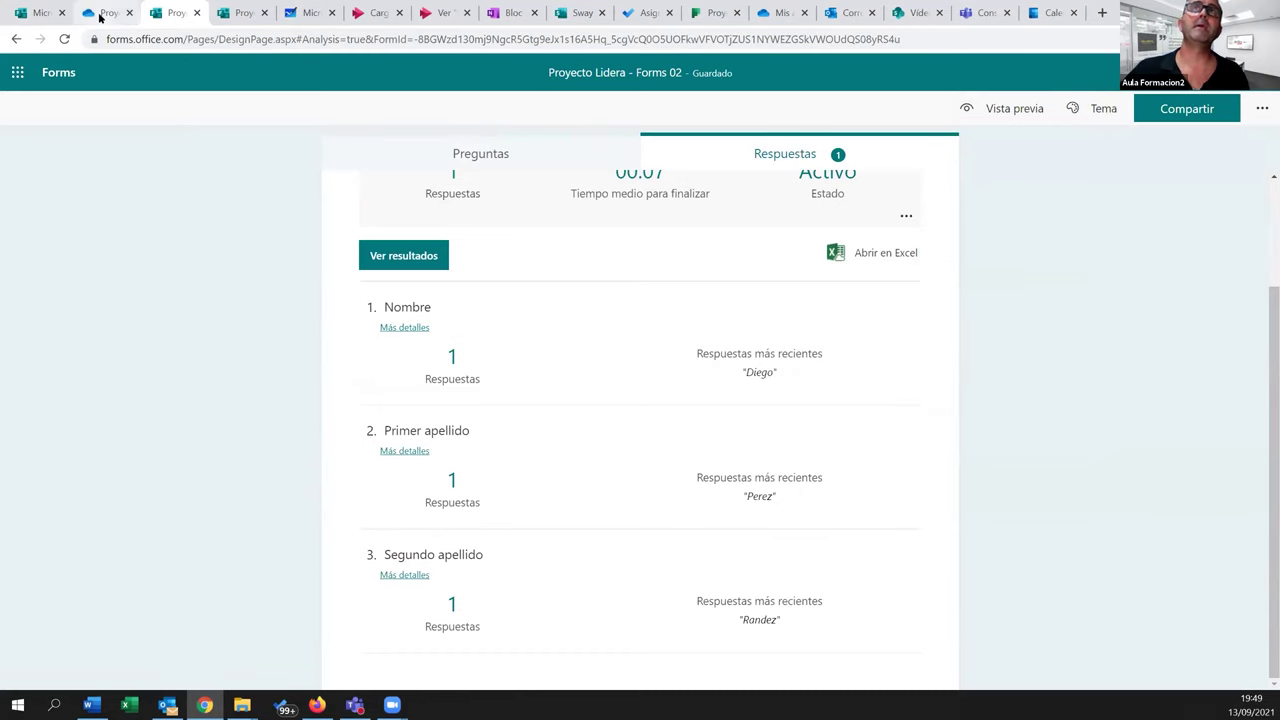
{"action": "left_click", "coordinate": [100, 14]}
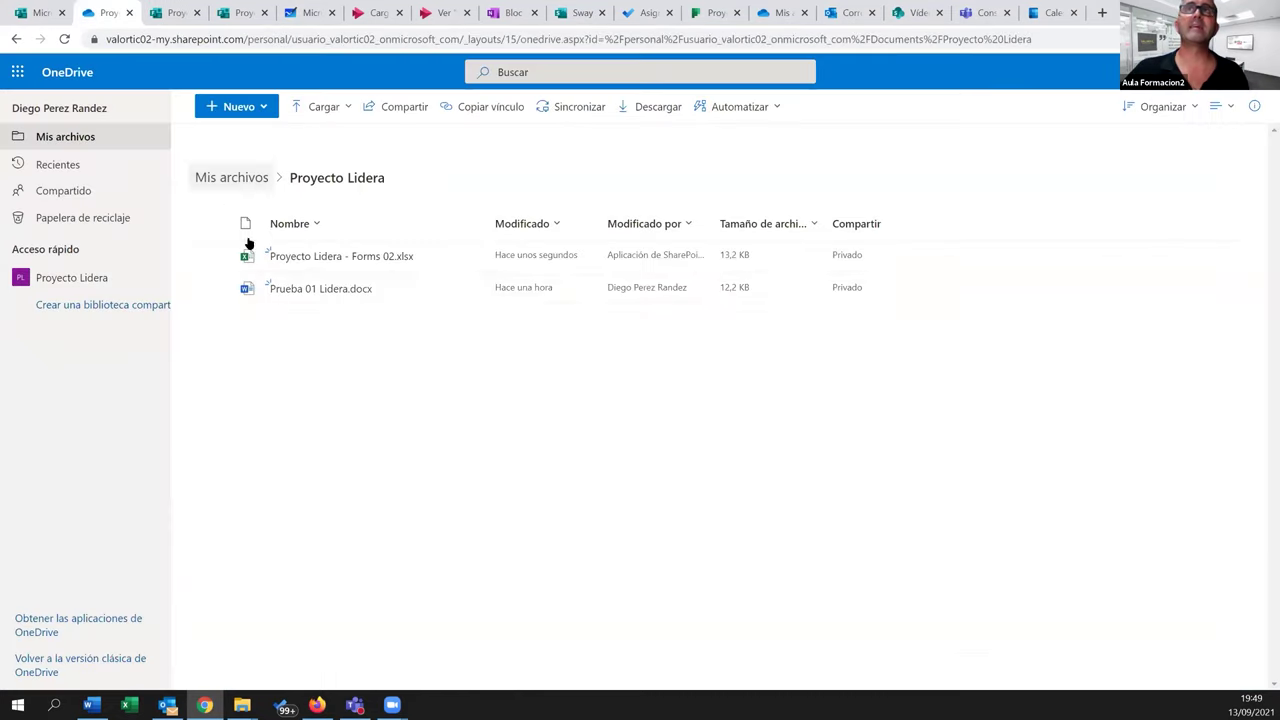
{"action": "left_click", "coordinate": [316, 257]}
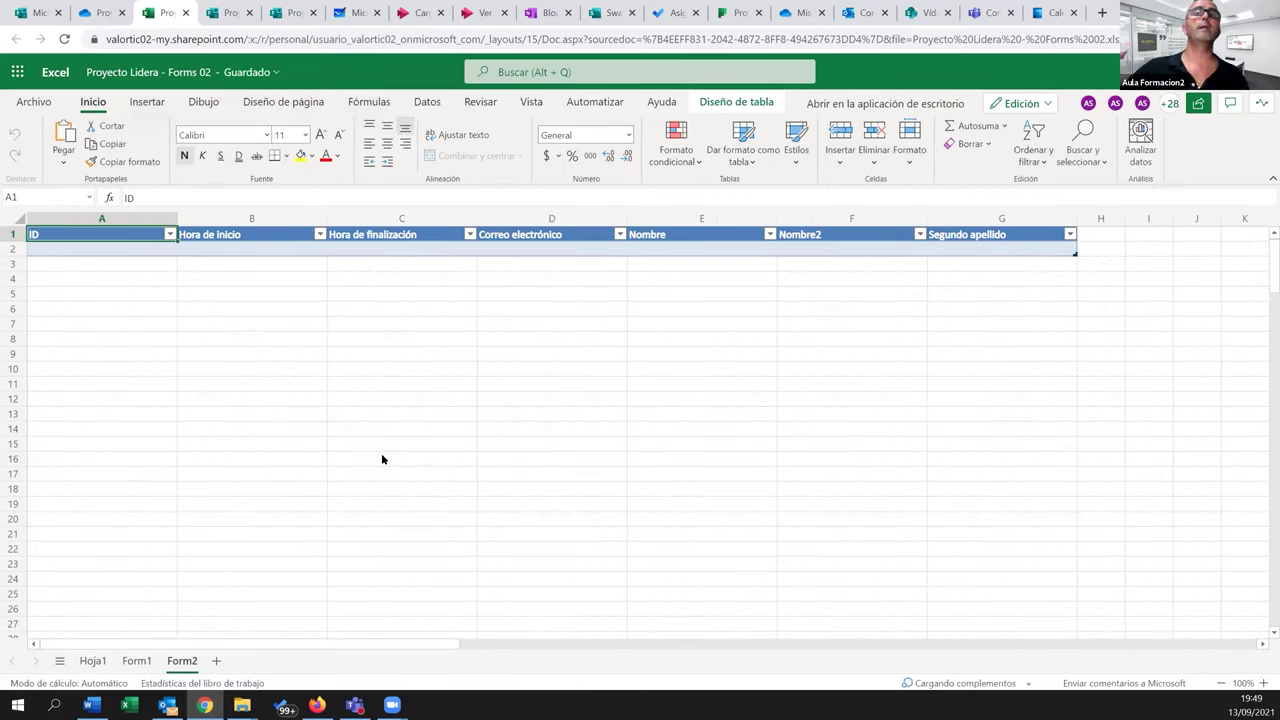
{"action": "left_click", "coordinate": [137, 661]}
{"action": "left_click", "coordinate": [178, 661]}
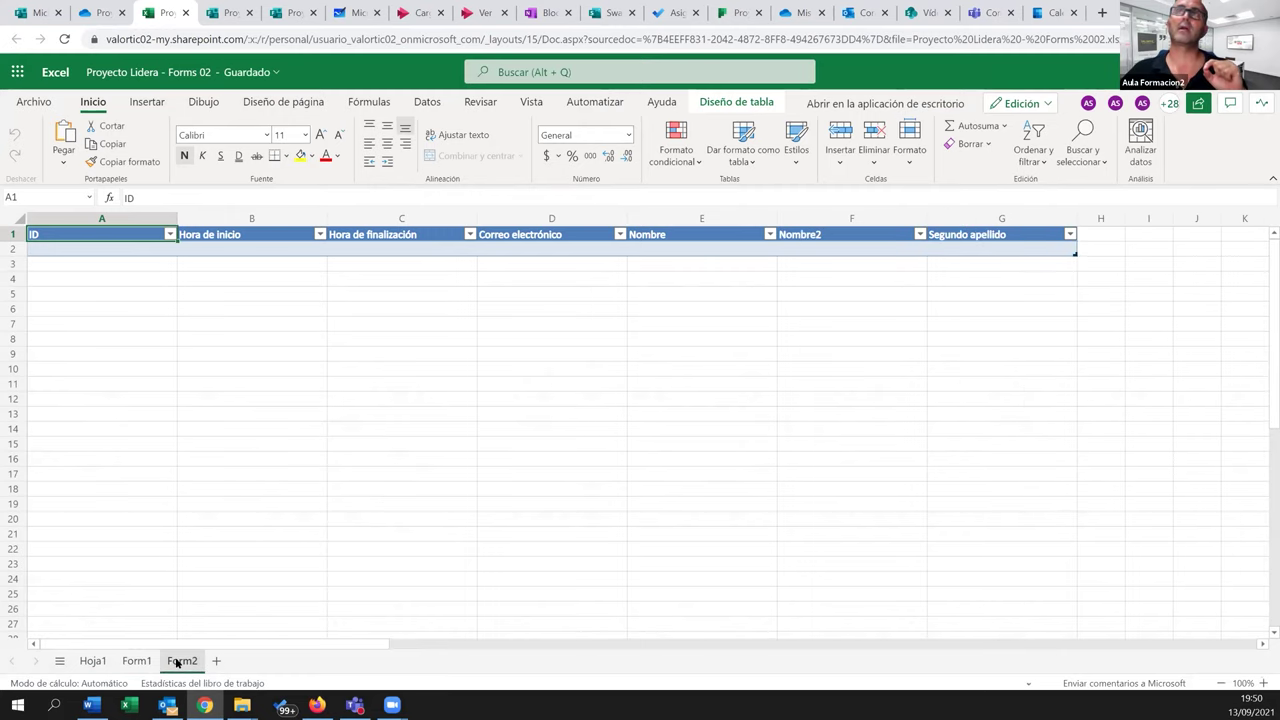
{"action": "left_click", "coordinate": [121, 661]}
{"action": "left_click", "coordinate": [92, 661]}
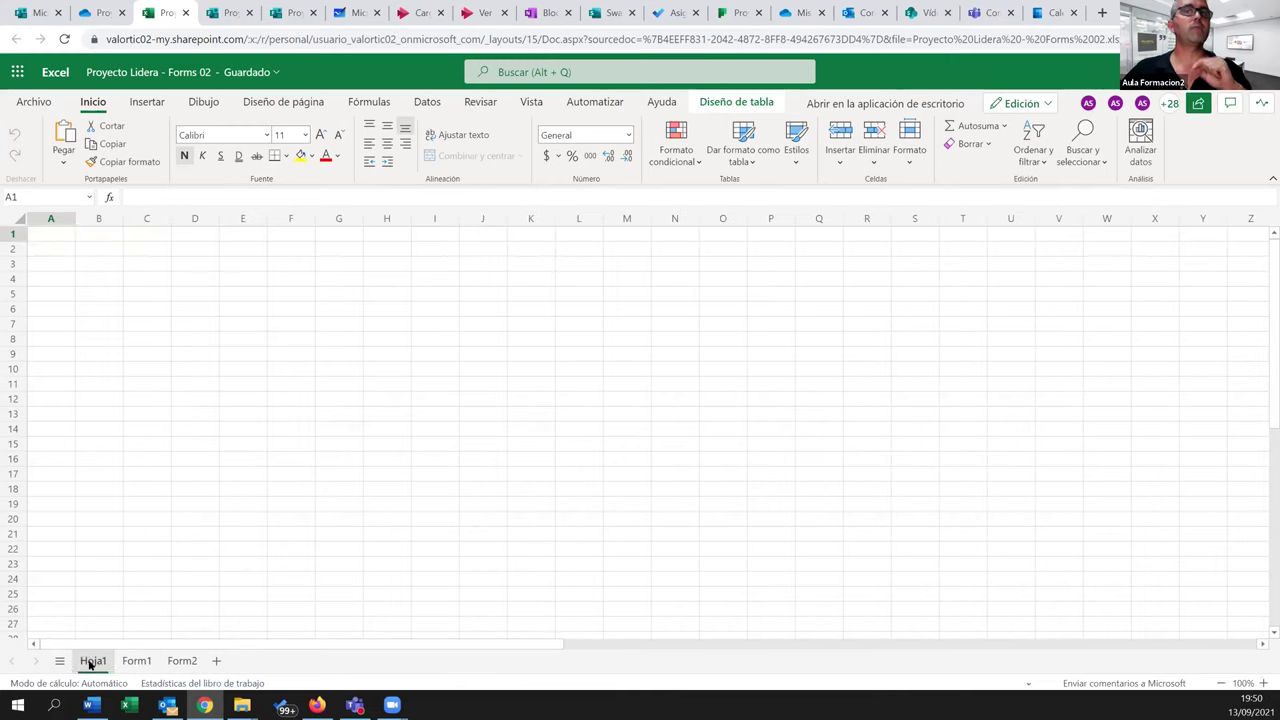
{"action": "left_click", "coordinate": [127, 664]}
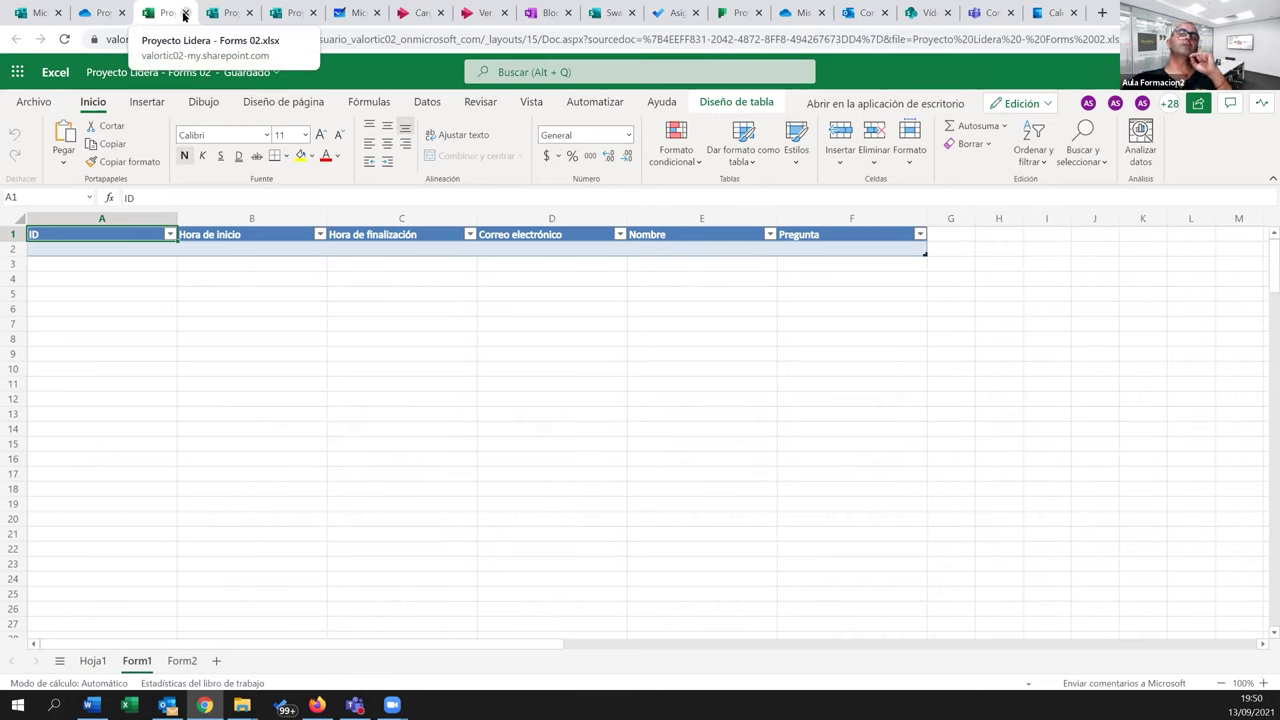
{"action": "left_click", "coordinate": [190, 659]}
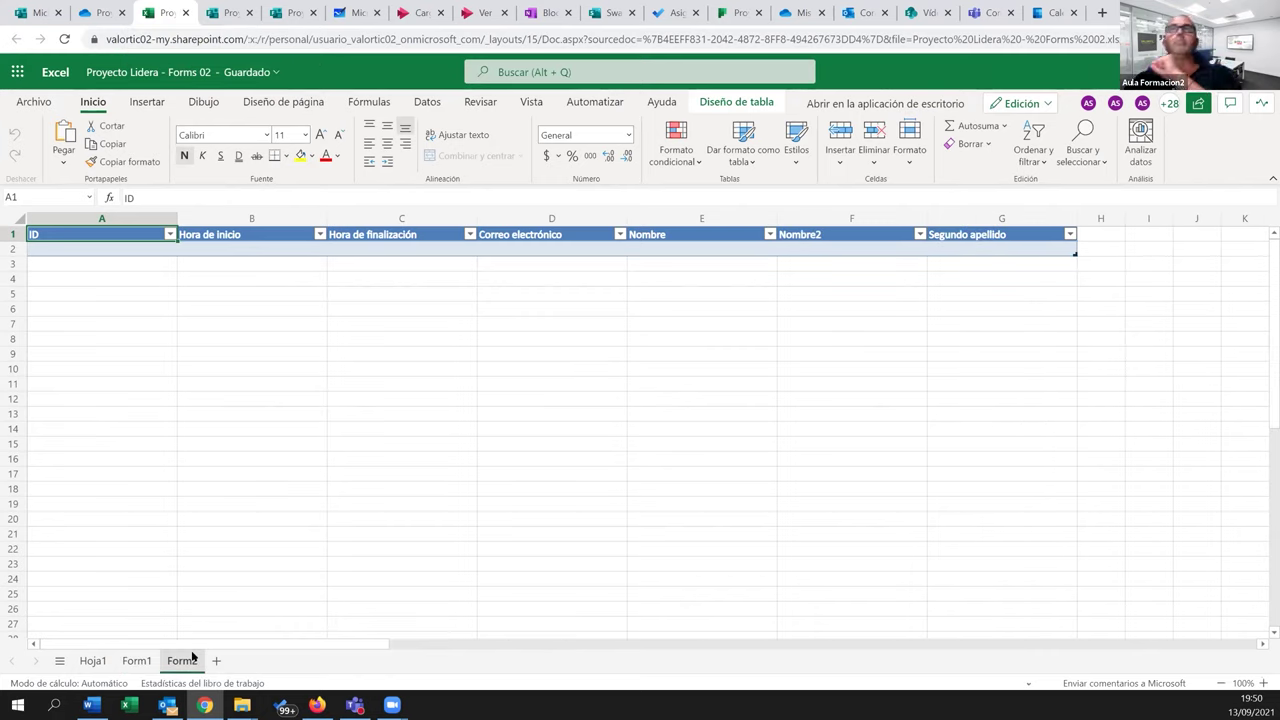
{"action": "left_click", "coordinate": [185, 13]}
{"action": "mouse_move", "coordinate": [362, 260]}
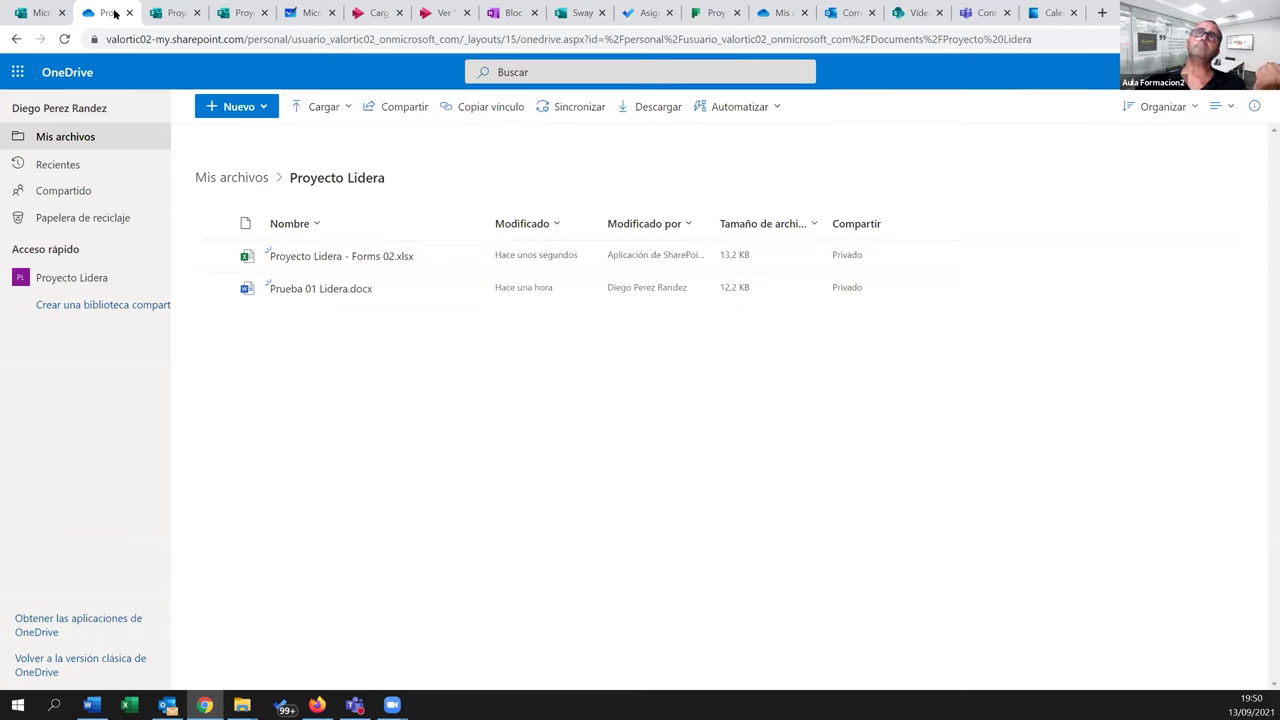
Reach the Office 365 home page from the app launcher's full apps list
{"action": "mouse_move", "coordinate": [321, 289]}
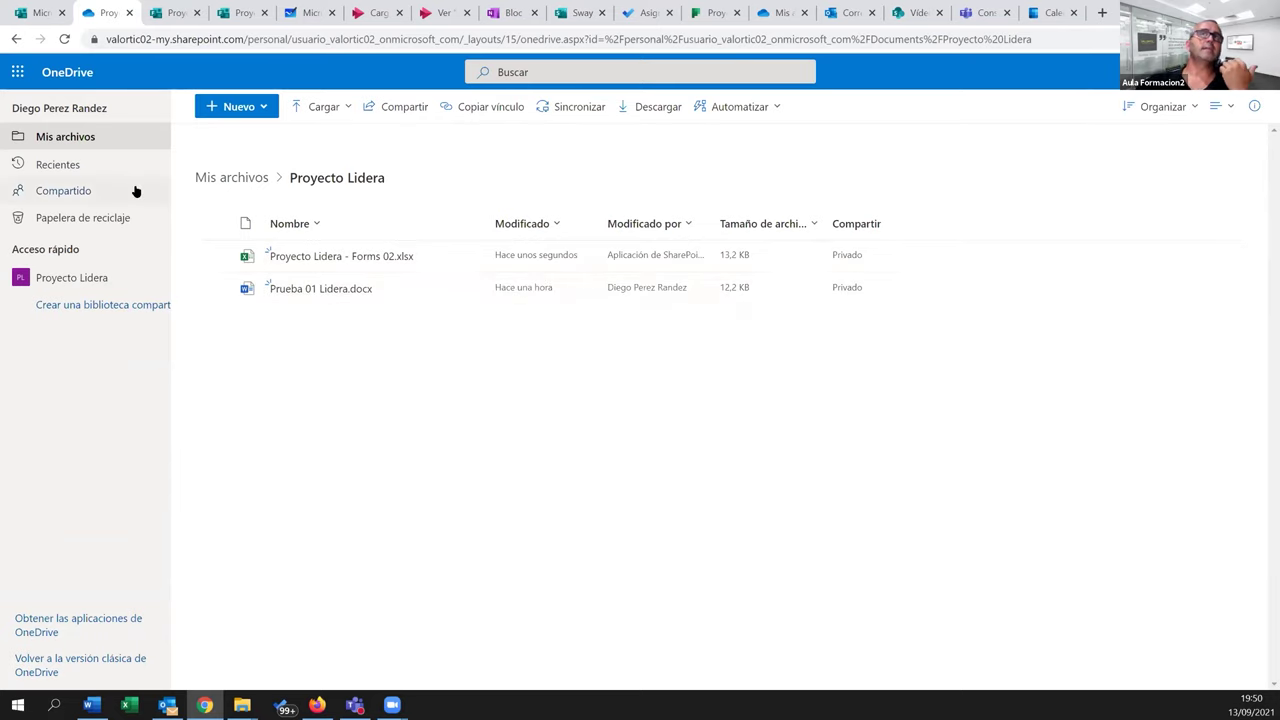
{"action": "left_click", "coordinate": [17, 71]}
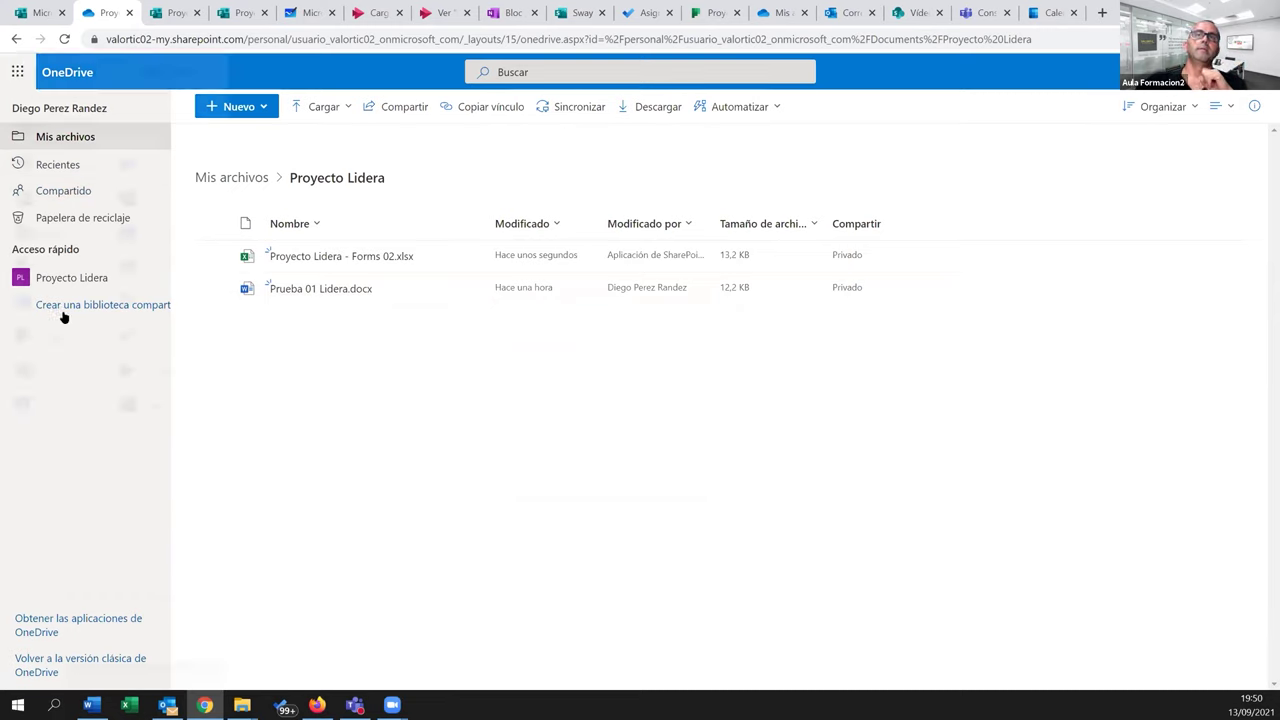
{"action": "left_click", "coordinate": [106, 455]}
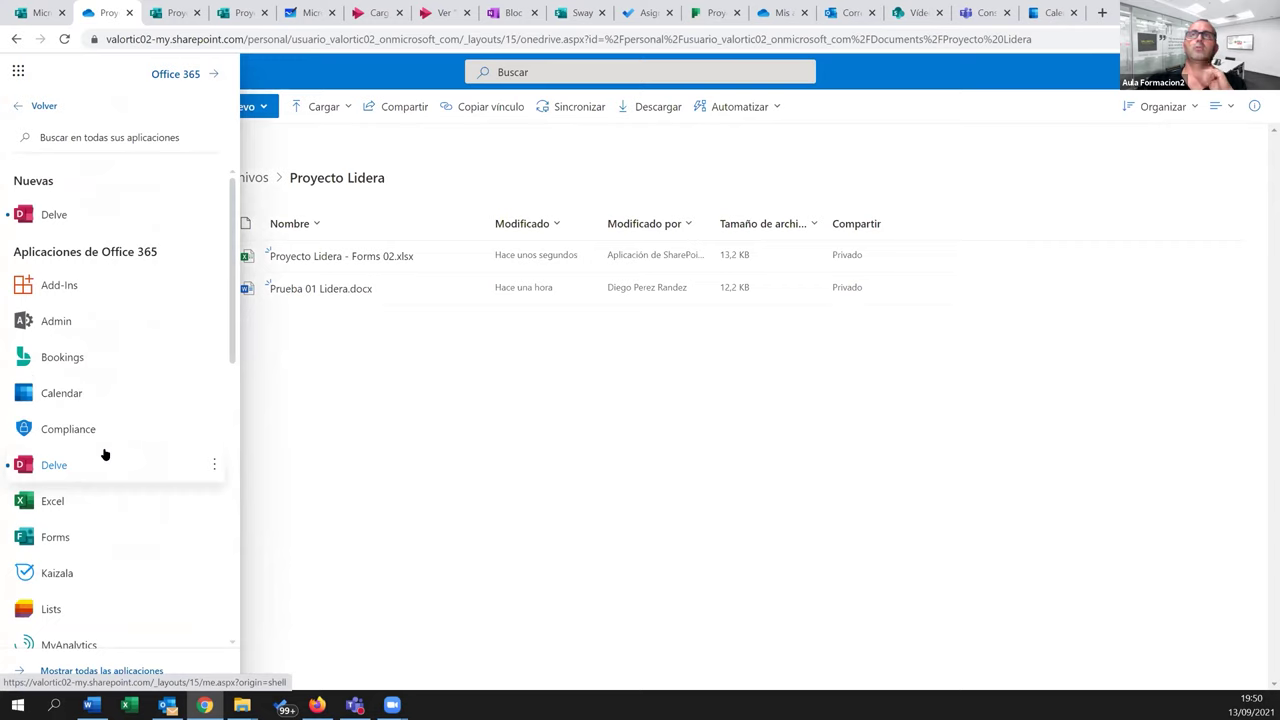
{"action": "left_click", "coordinate": [184, 76]}
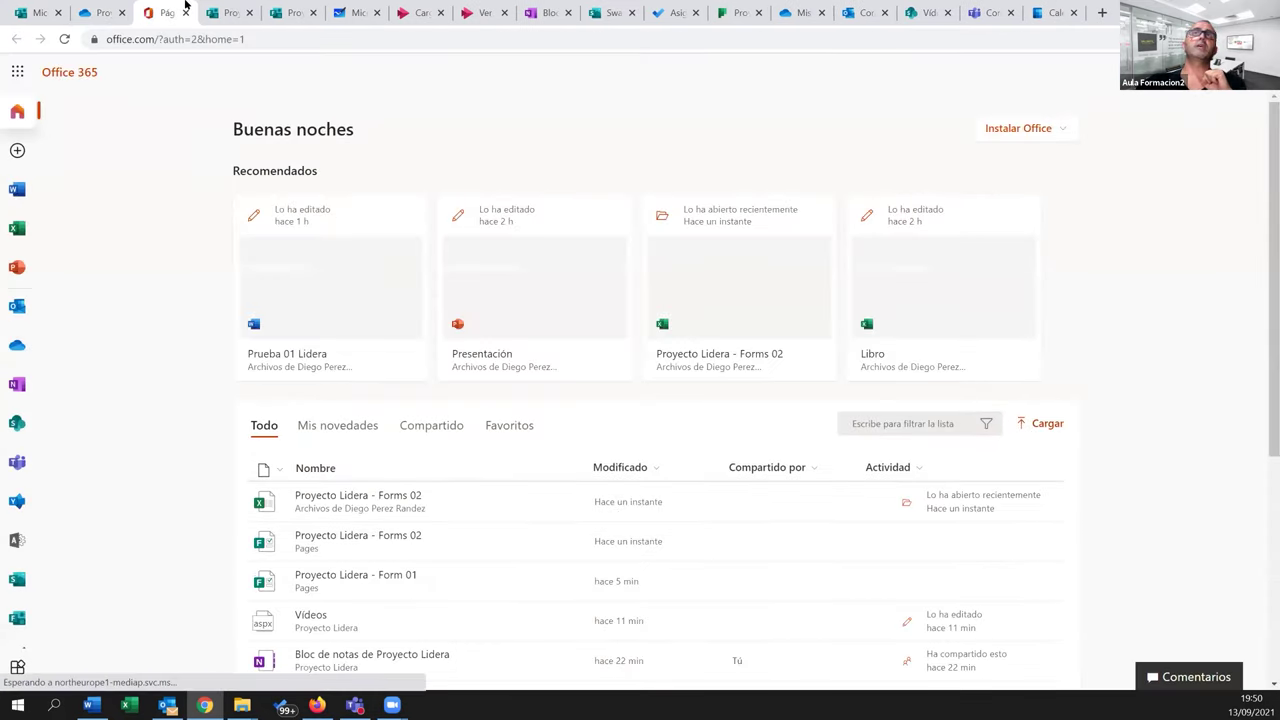
Review the open project tabs: Stream, notebook, Sway, To Do, Planner, Outlook, videos, Whiteboard, calendar
{"action": "left_click", "coordinate": [50, 13]}
{"action": "left_click", "coordinate": [108, 15]}
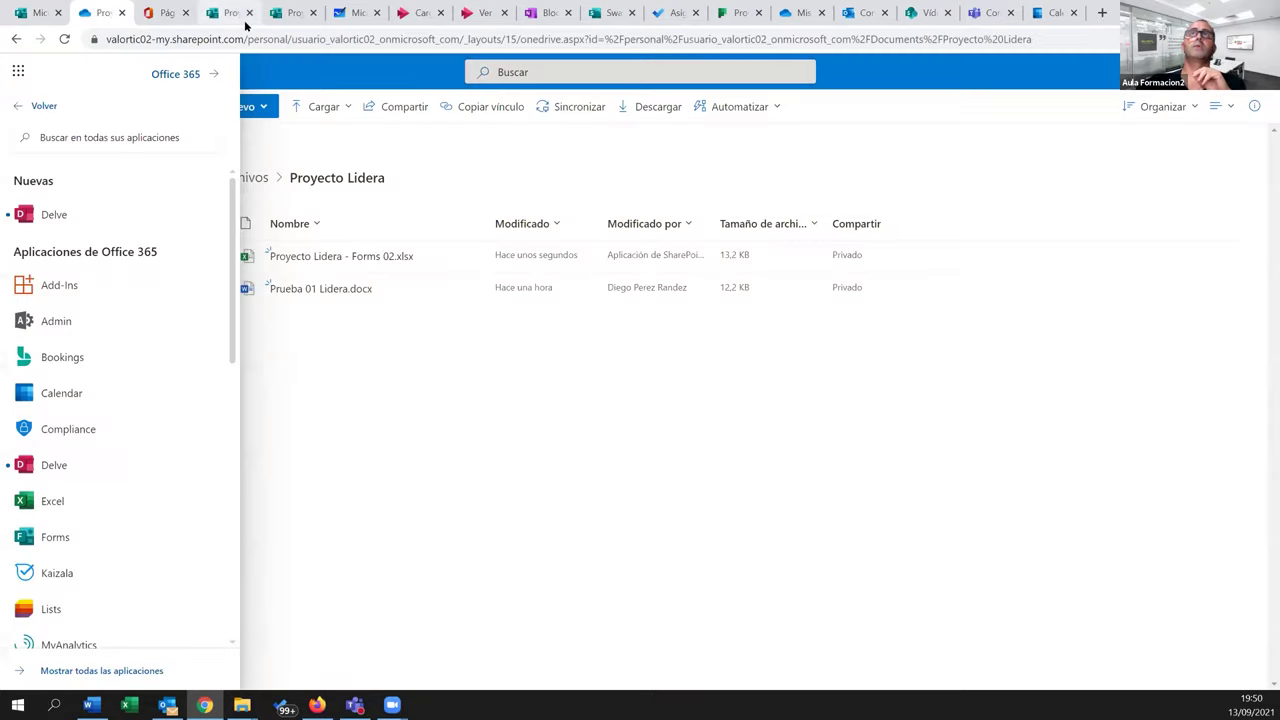
{"action": "left_click", "coordinate": [218, 14]}
{"action": "left_click", "coordinate": [292, 13]}
{"action": "left_click", "coordinate": [358, 13]}
{"action": "left_click", "coordinate": [420, 13]}
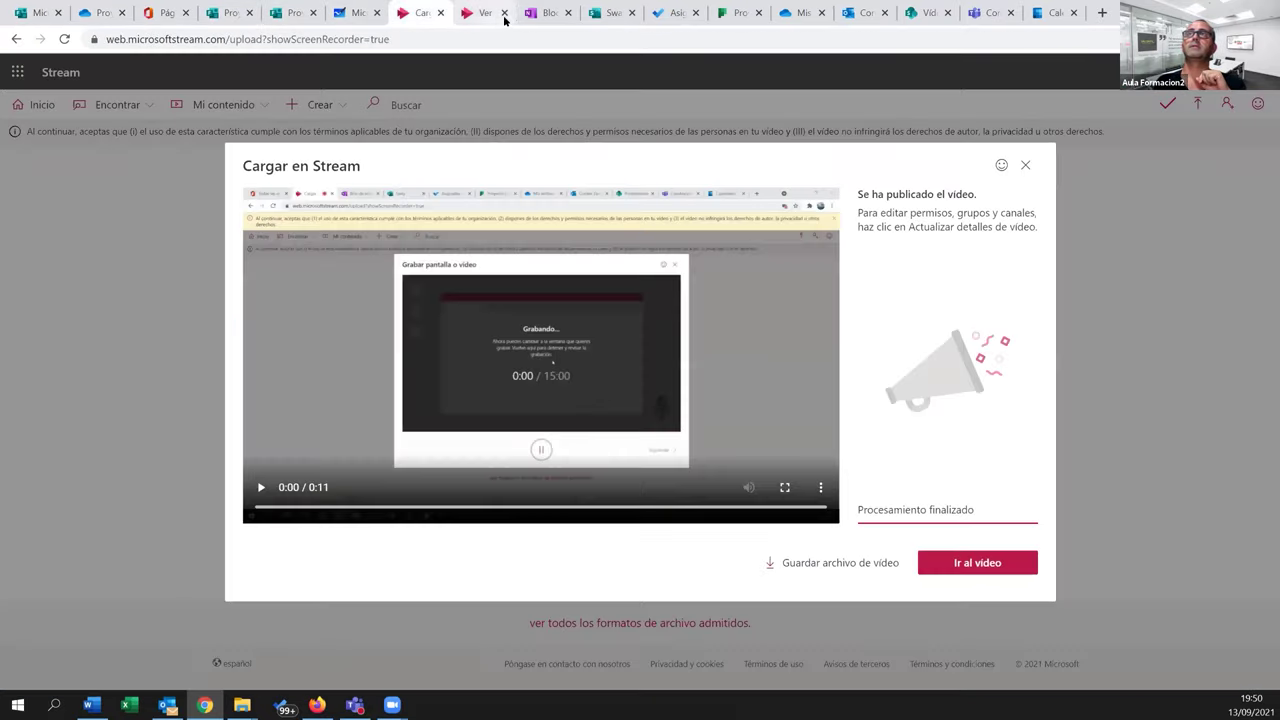
{"action": "left_click", "coordinate": [550, 13]}
{"action": "left_click", "coordinate": [620, 13]}
{"action": "left_click", "coordinate": [675, 13]}
{"action": "left_click", "coordinate": [738, 13]}
{"action": "left_click", "coordinate": [860, 13]}
{"action": "left_click", "coordinate": [925, 13]}
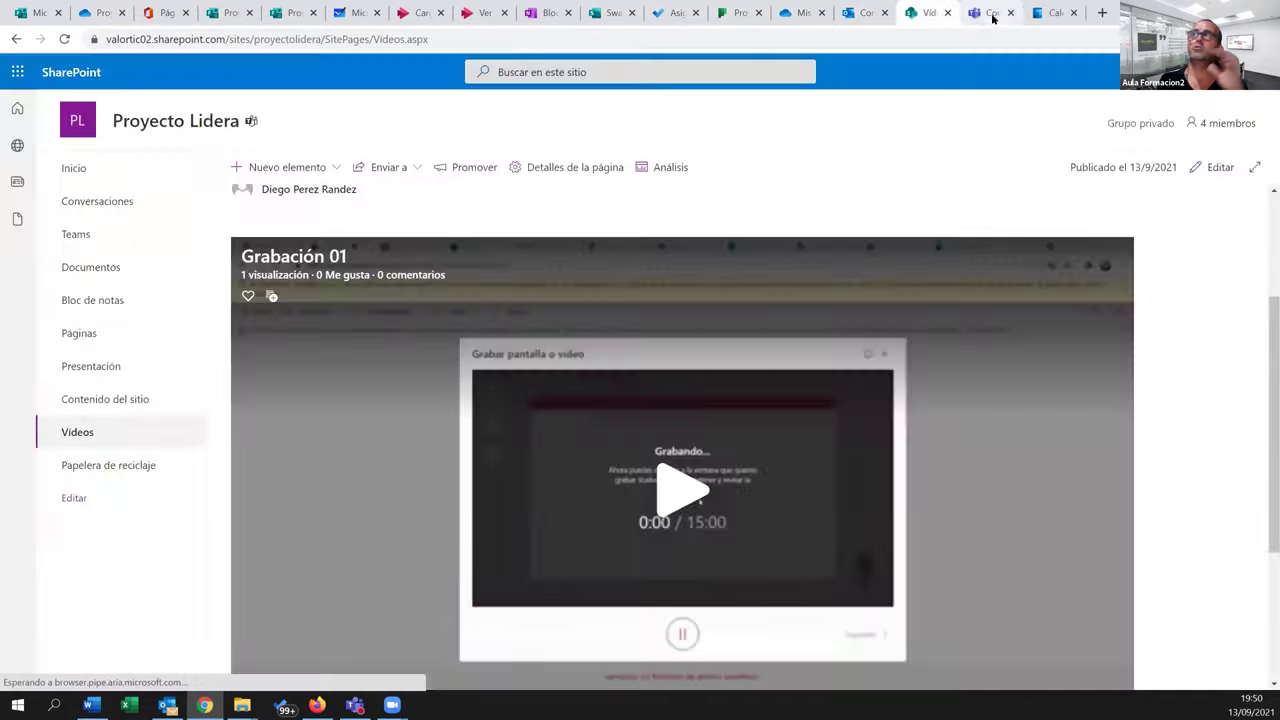
{"action": "left_click", "coordinate": [988, 13]}
{"action": "left_click", "coordinate": [1055, 10]}
On the Office 365 home page, display all available apps from the left rail
{"action": "left_click", "coordinate": [95, 12]}
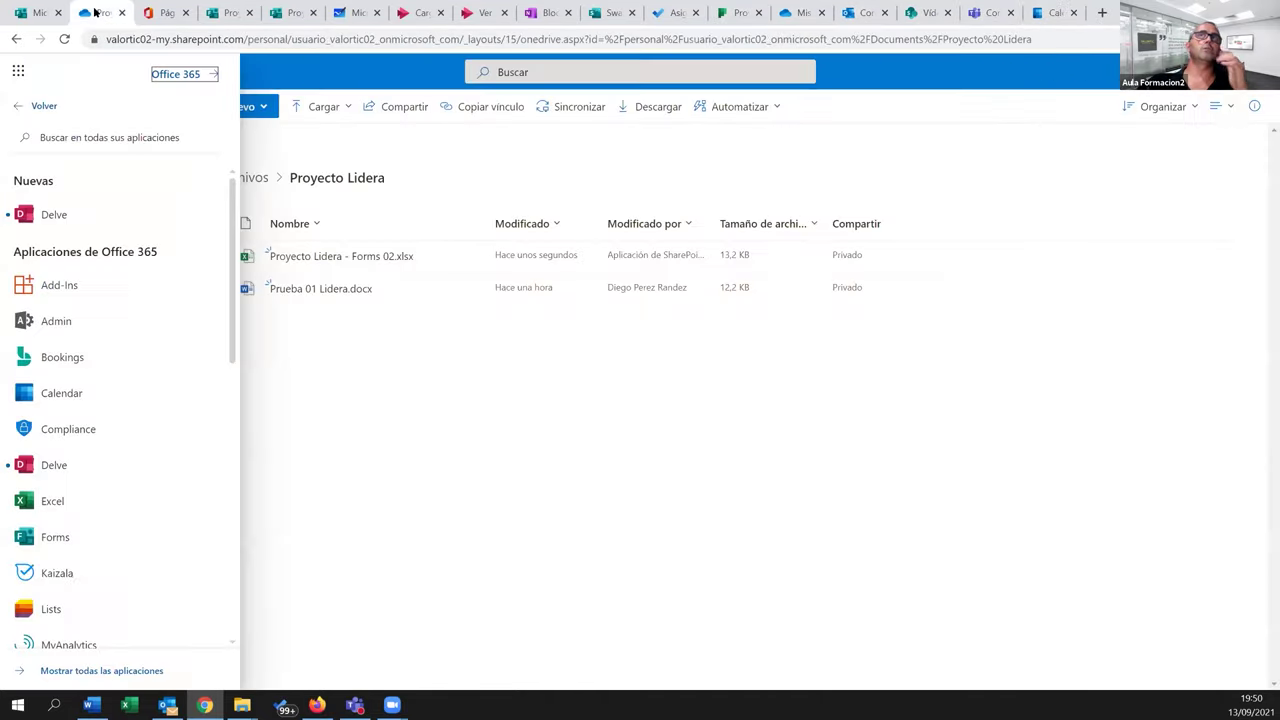
{"action": "left_click", "coordinate": [160, 12]}
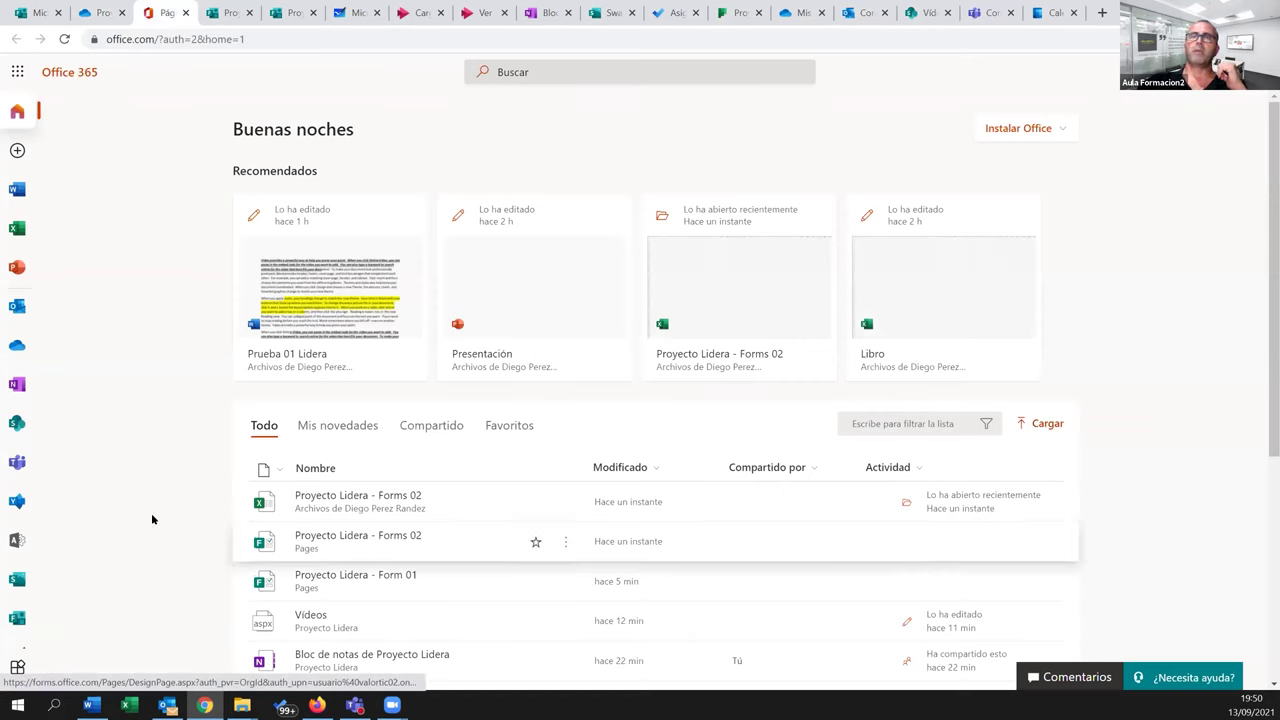
{"action": "left_click", "coordinate": [17, 667]}
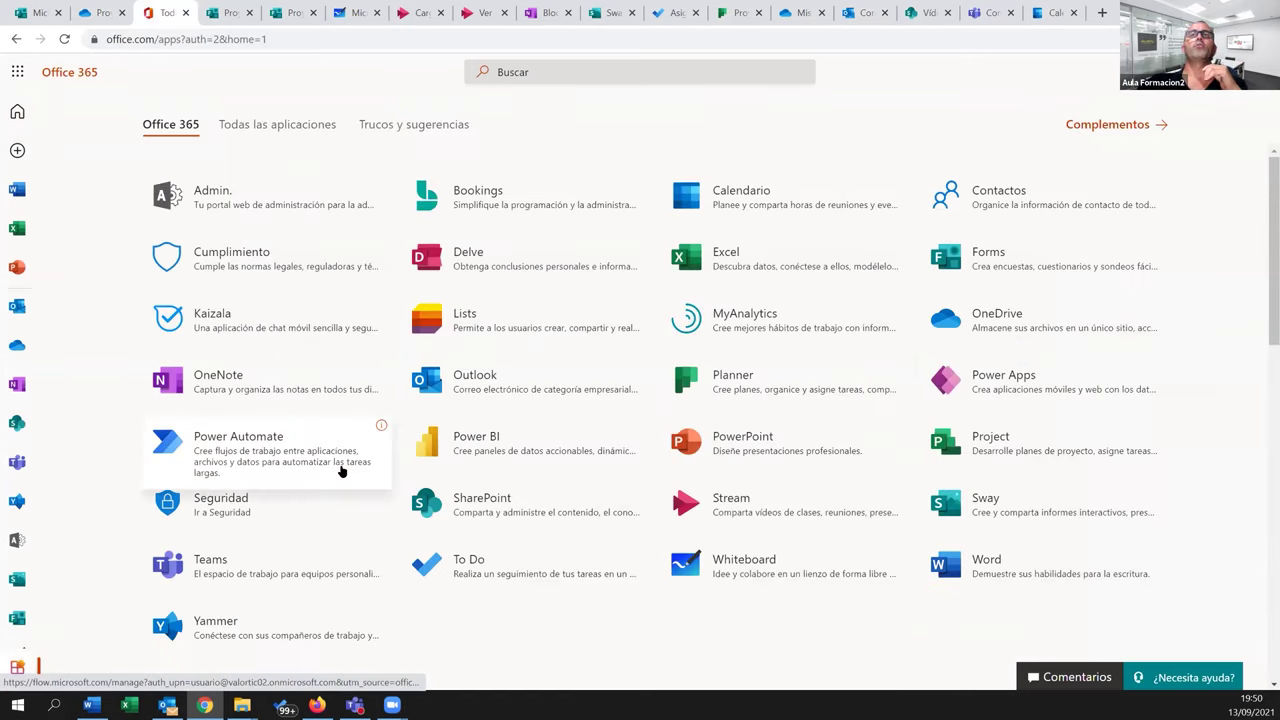